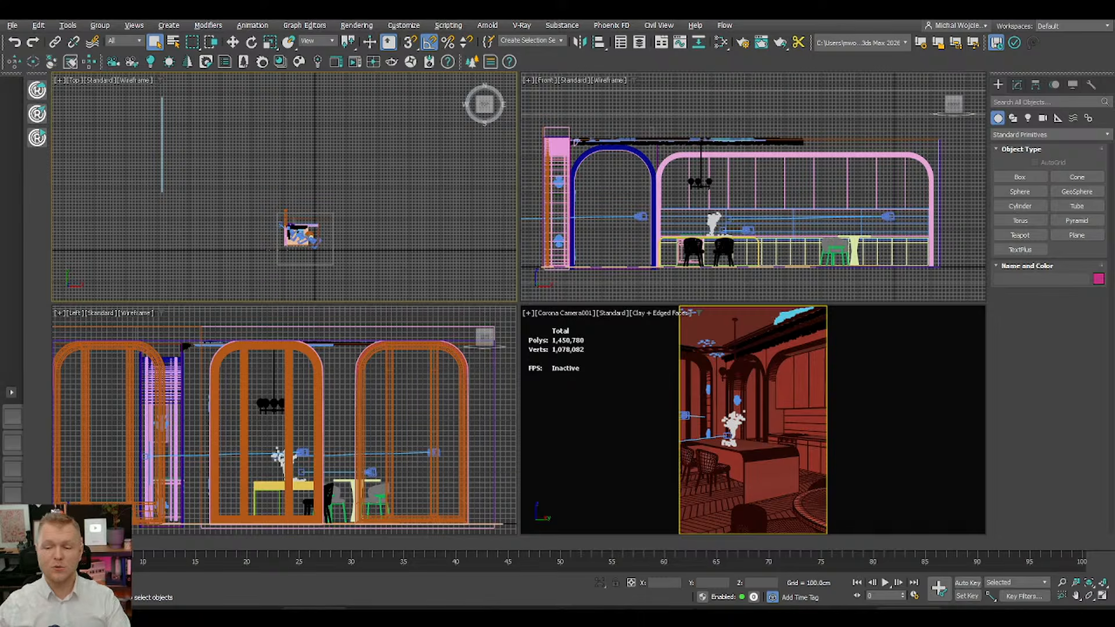
# Step: Maximize the Corona Camera001 viewport and start a Corona interactive render
pyautogui.click(572, 427)
pyautogui.hotkey('alt', 'w')
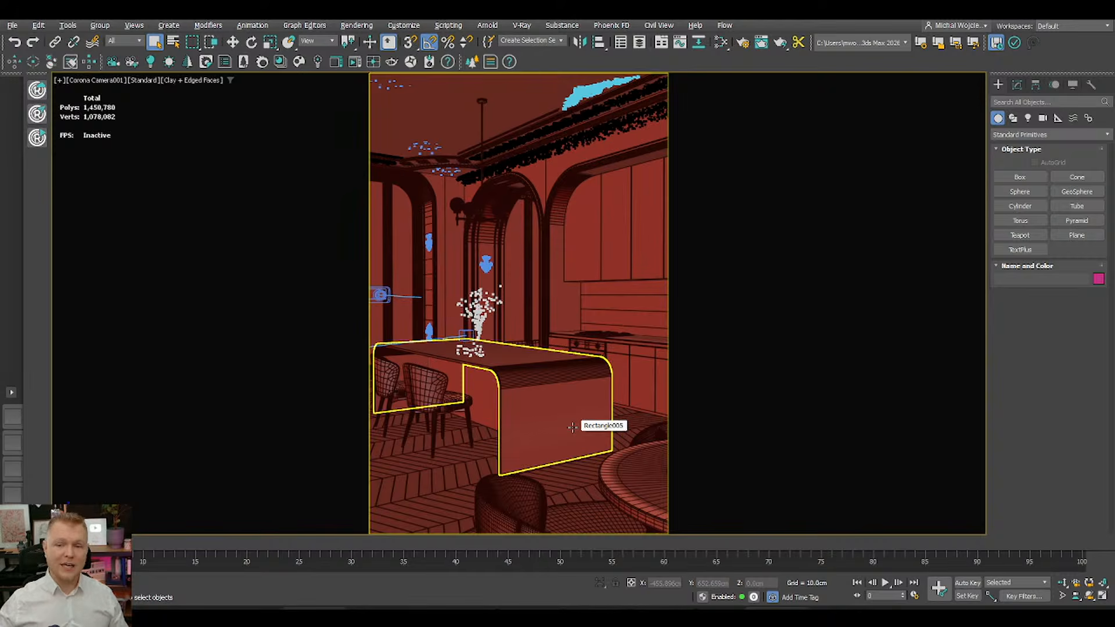
pyautogui.click(356, 63)
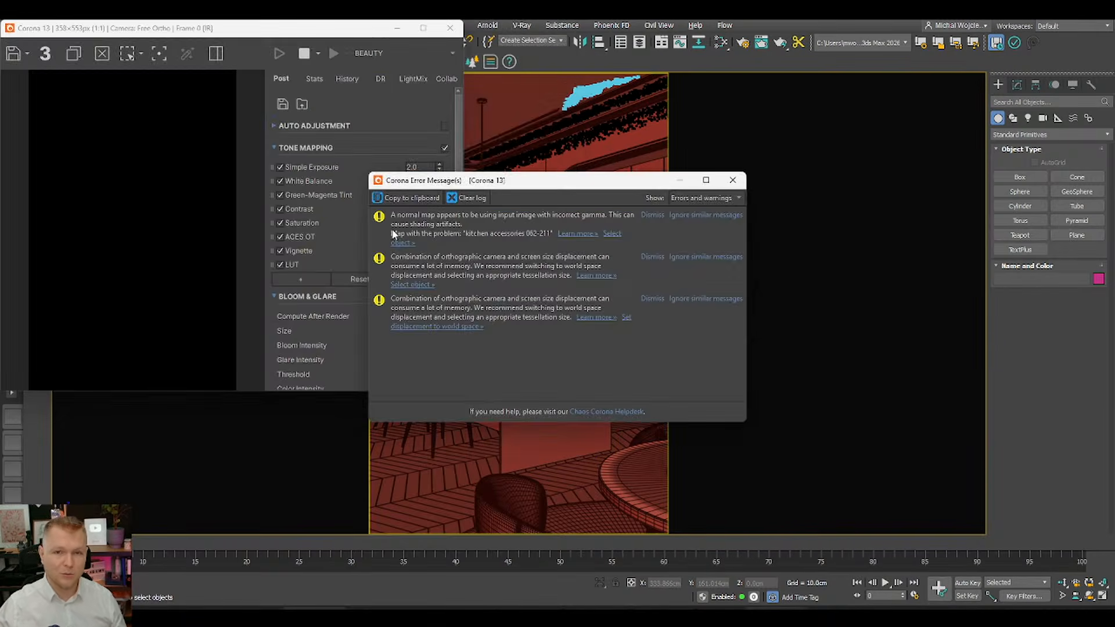
# Step: Ignore similar messages for the normal map gamma and orthographic displacement warnings, and close the Corona error log
pyautogui.click(690, 215)
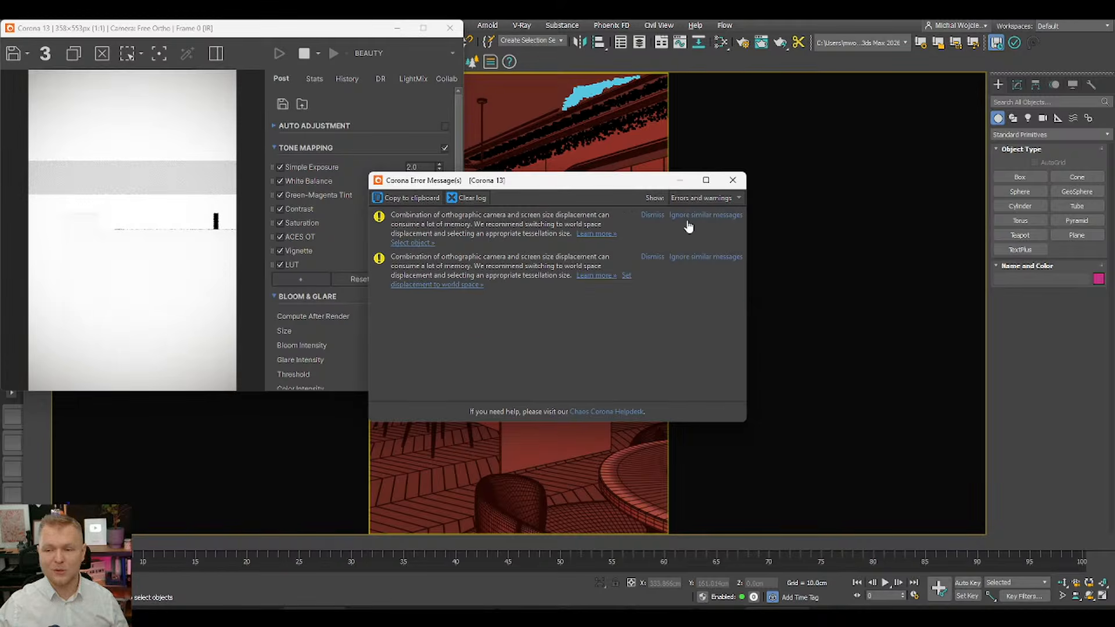
pyautogui.click(696, 216)
pyautogui.click(734, 180)
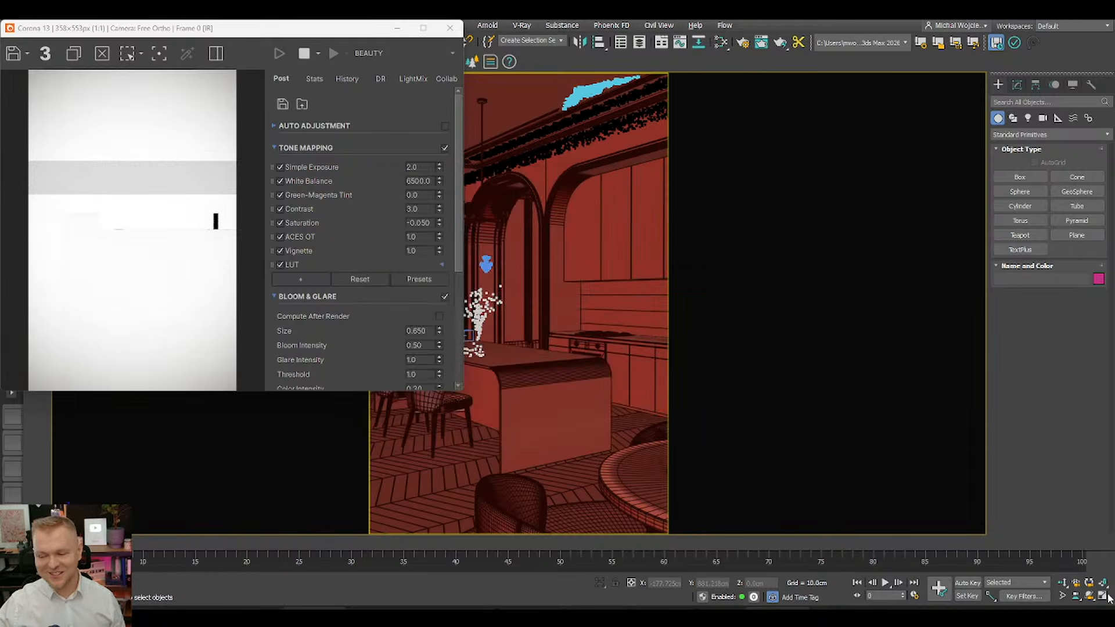
# Step: Unlock the view to render so the interactive render uses Corona Camera001, and enlarge the frame buffer window
pyautogui.hotkey('alt', 'w')
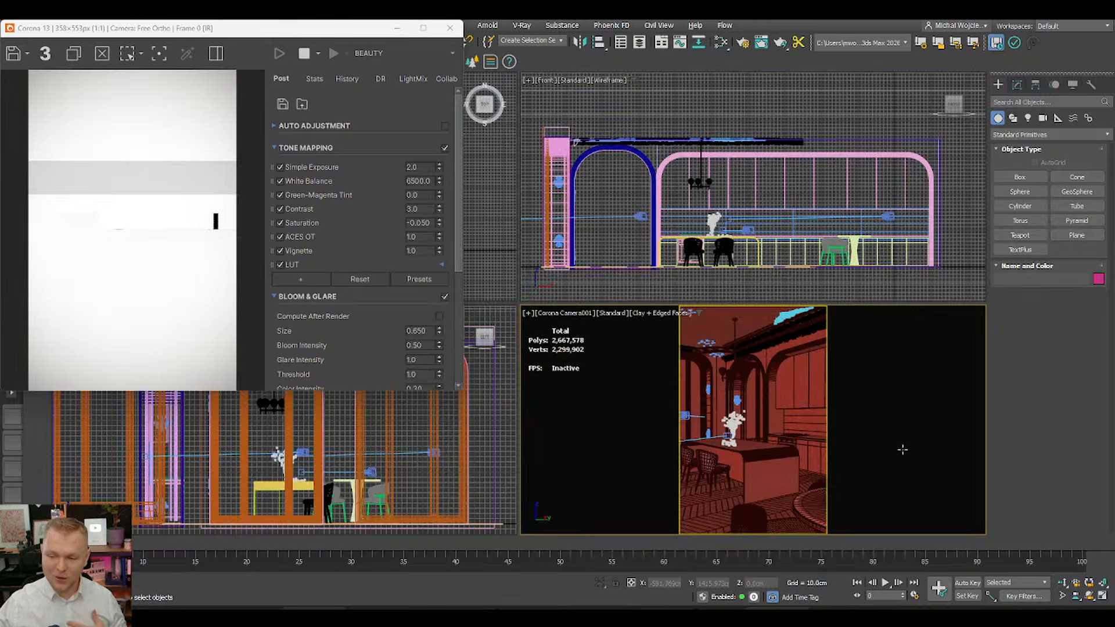
pyautogui.click(745, 44)
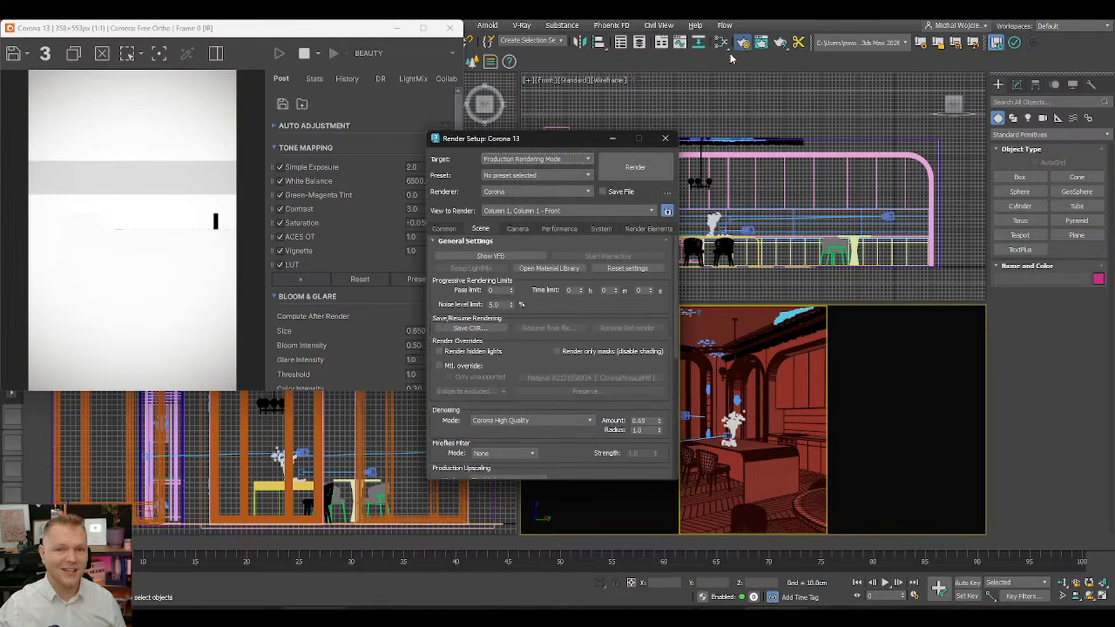
pyautogui.click(667, 212)
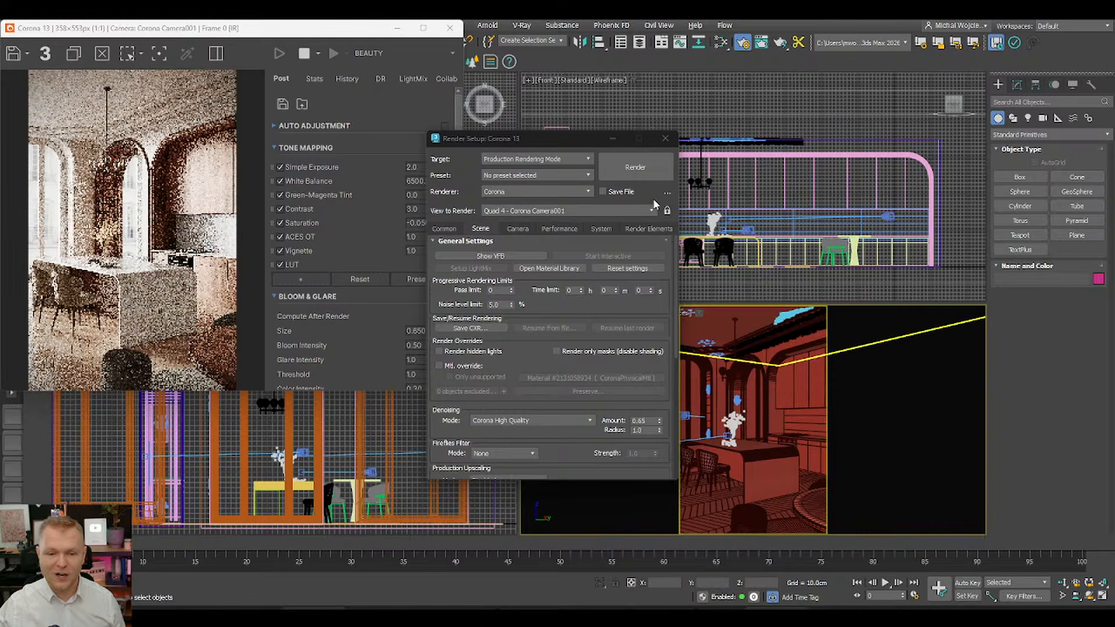
pyautogui.click(666, 138)
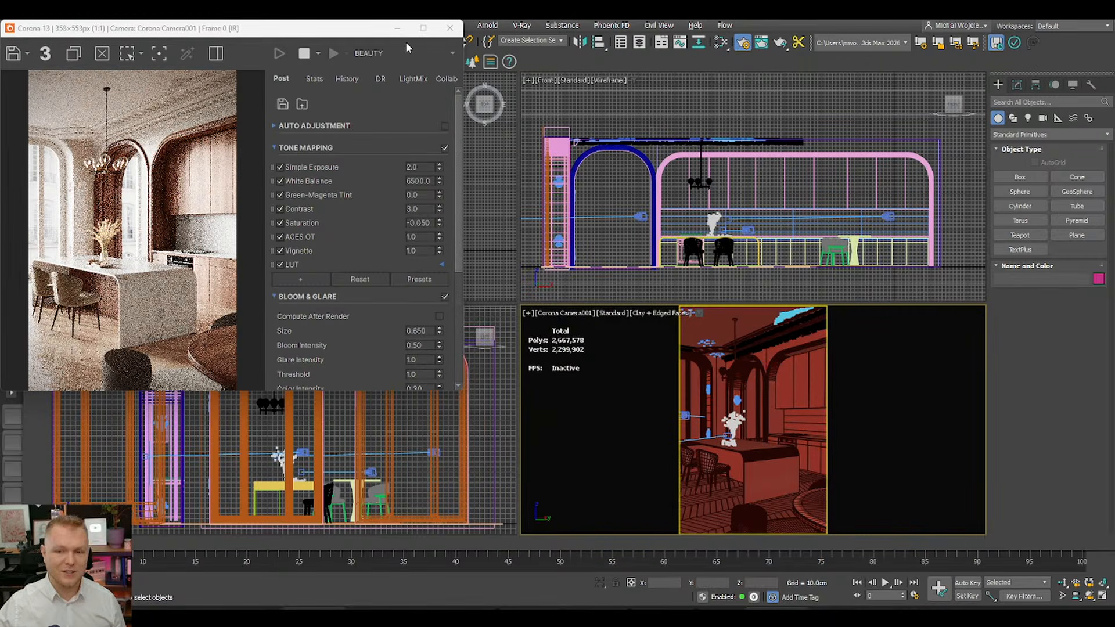
pyautogui.moveTo(464, 393); pyautogui.dragTo(618, 593)
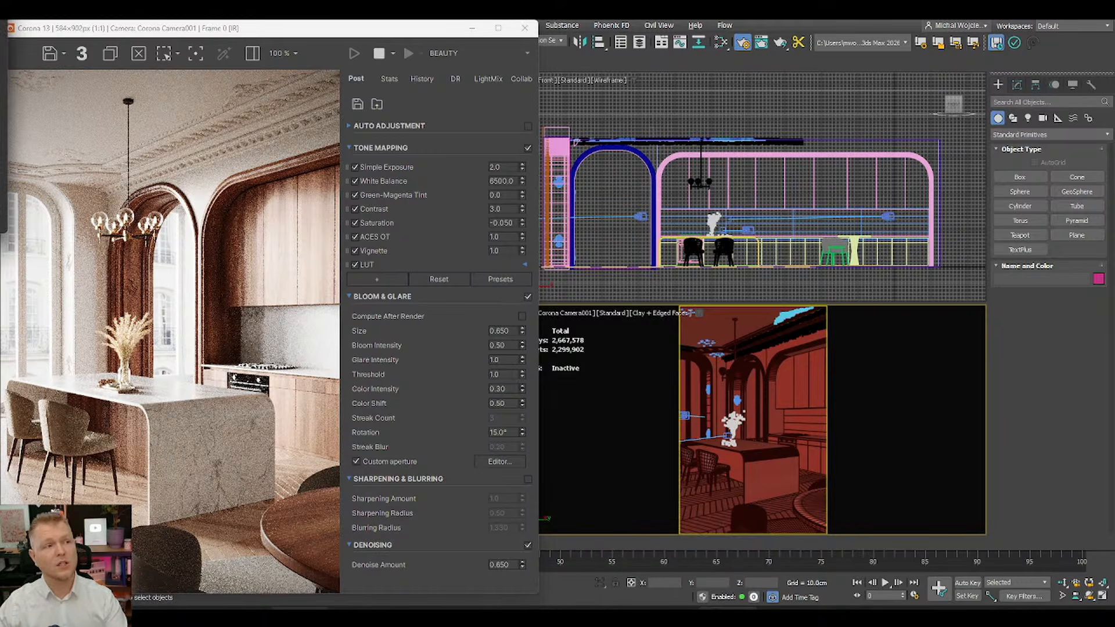
# Step: Switch to the browser and look through the ArchViz and Animation course sections on the VizAcademy home page
pyautogui.hotkey('alt', 'Tab')
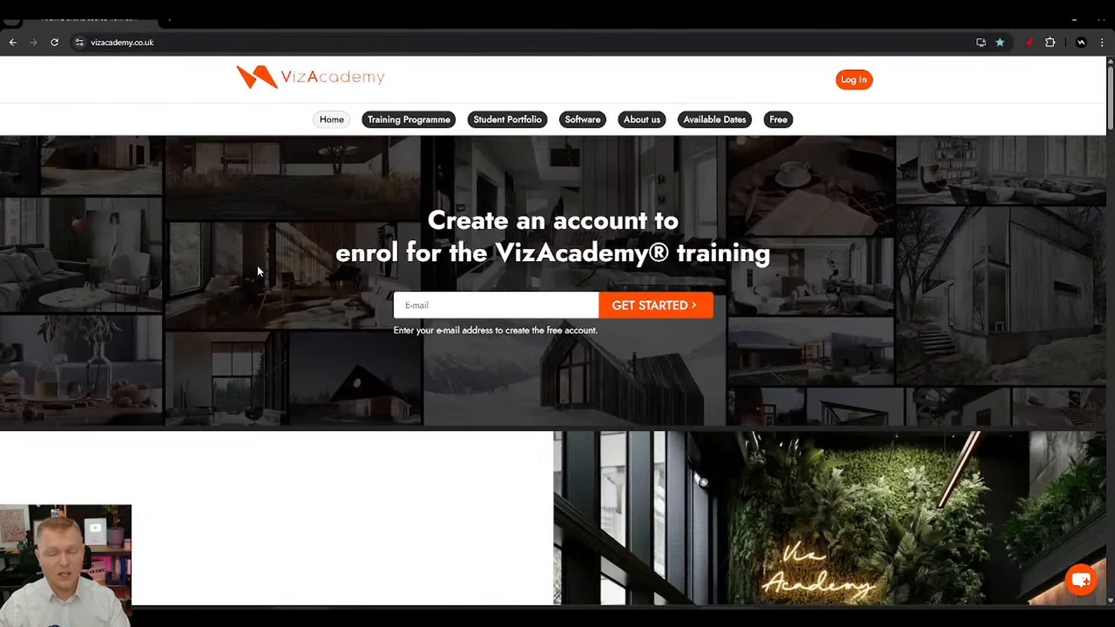
pyautogui.scroll(-5, 256, 266)
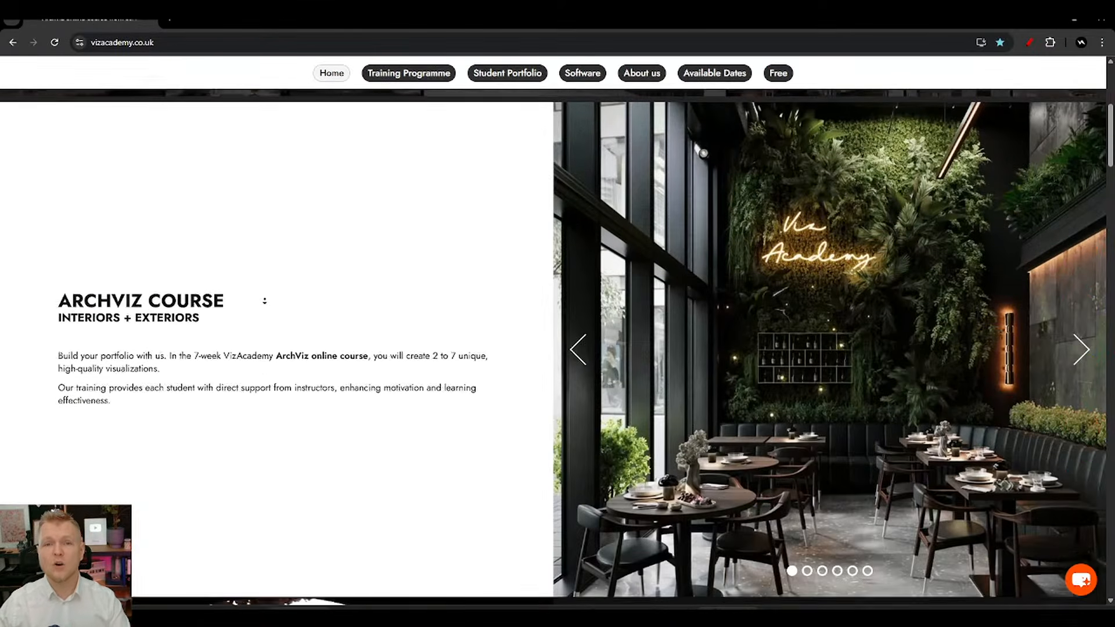
pyautogui.scroll(-2, 264, 301)
pyautogui.scroll(3, 268, 290)
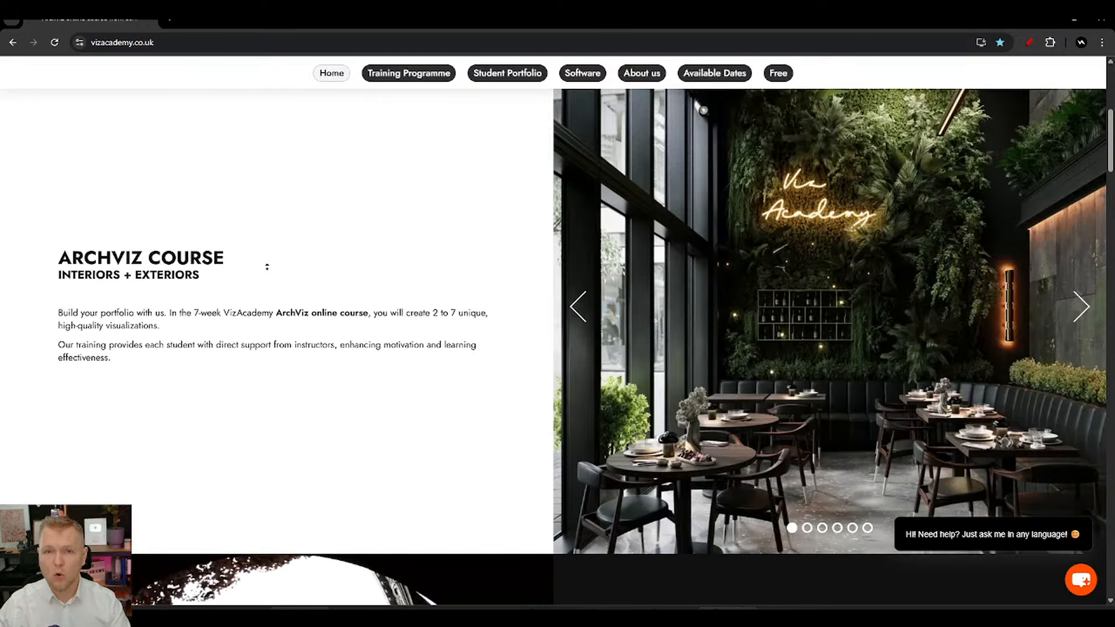
pyautogui.scroll(-2, 266, 272)
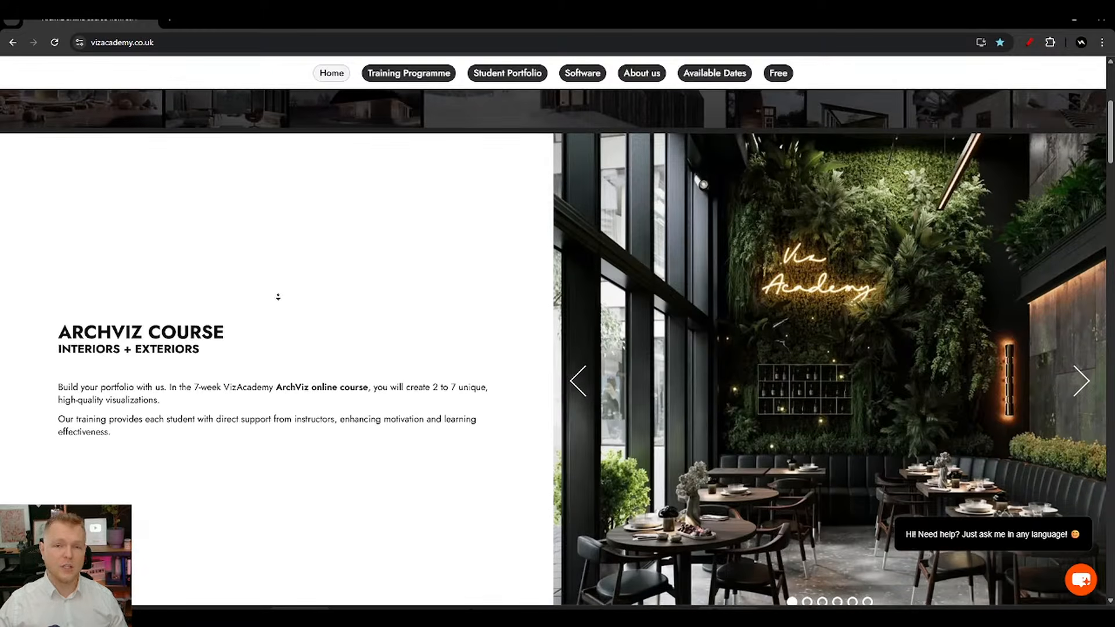
pyautogui.scroll(-1, 277, 284)
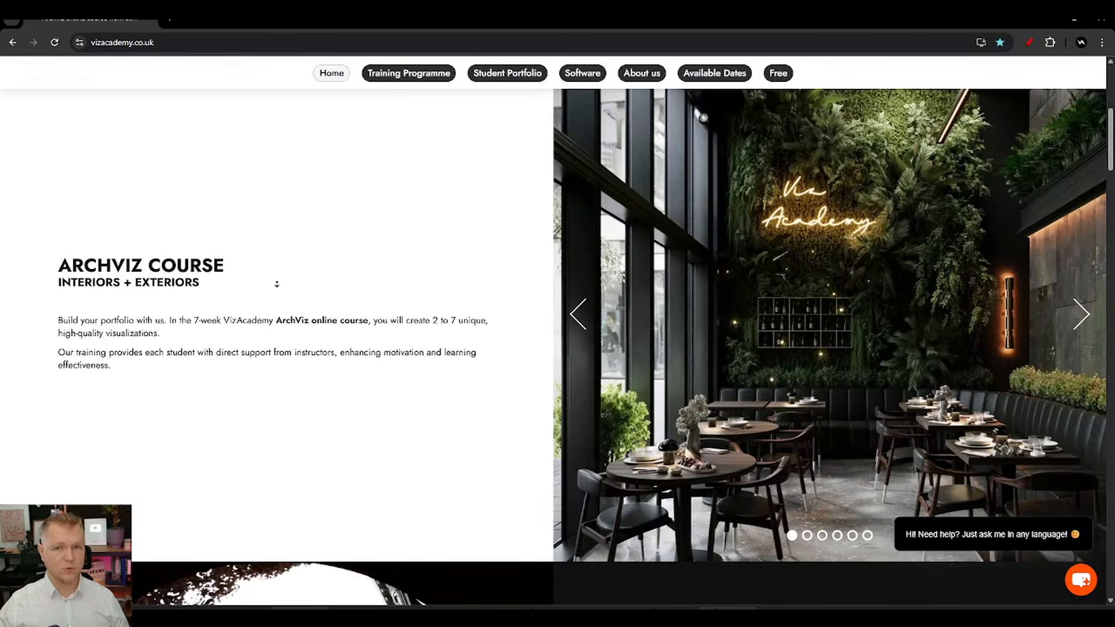
pyautogui.scroll(-1, 279, 288)
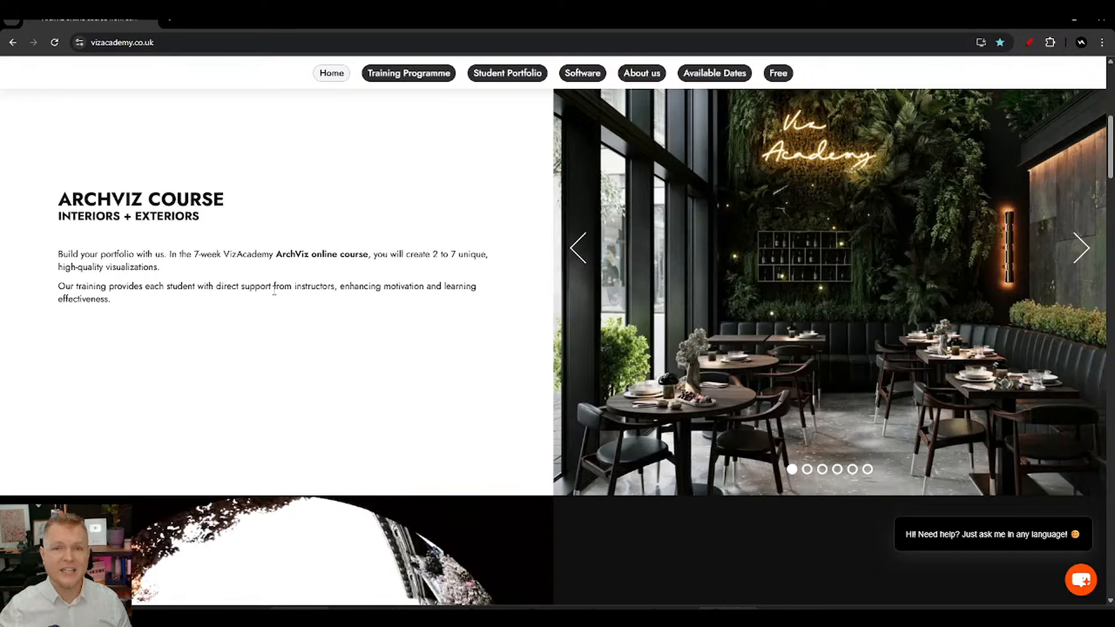
pyautogui.scroll(-8, 275, 290)
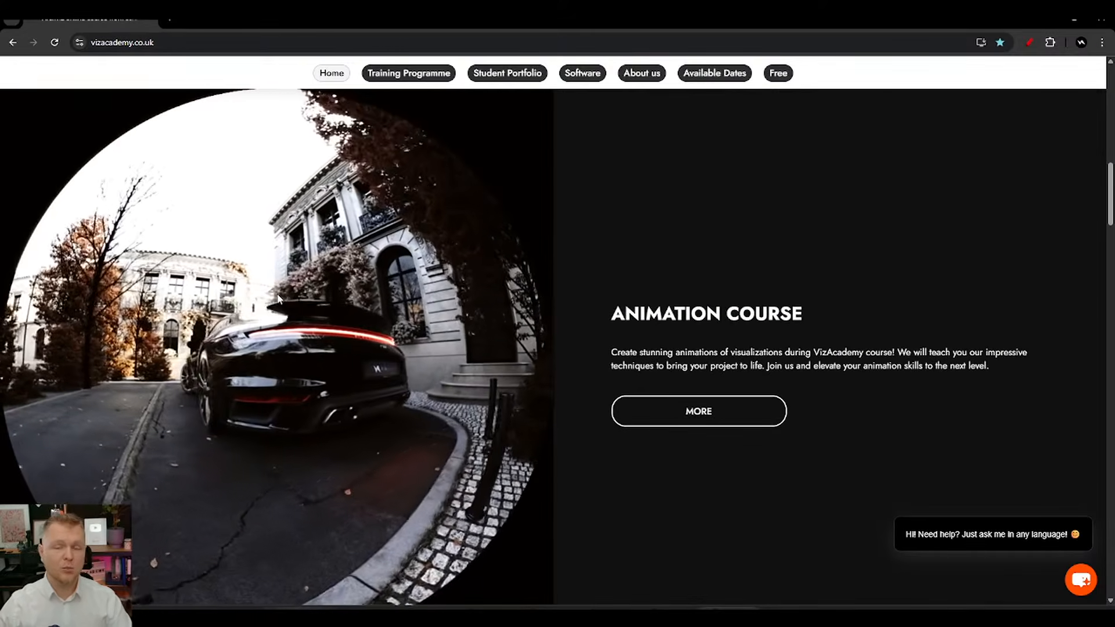
pyautogui.scroll(-1, 279, 298)
pyautogui.scroll(1, 279, 270)
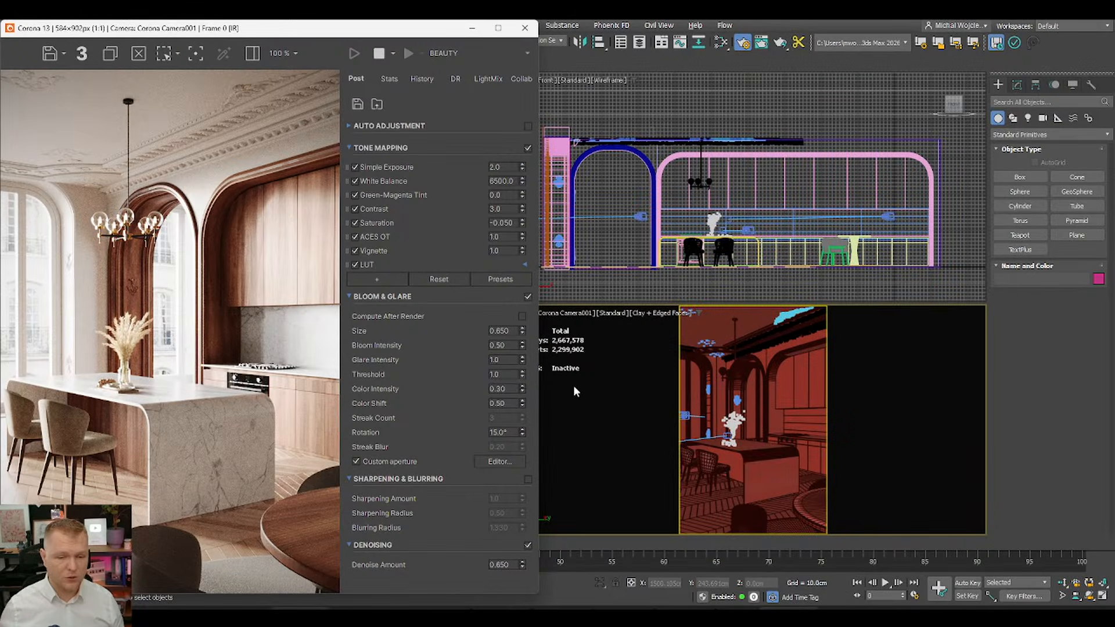
# Step: Reposition the frame buffer window over the viewports, and open 3dsky.org in a new browser window
pyautogui.moveTo(247, 32); pyautogui.dragTo(301, 27)
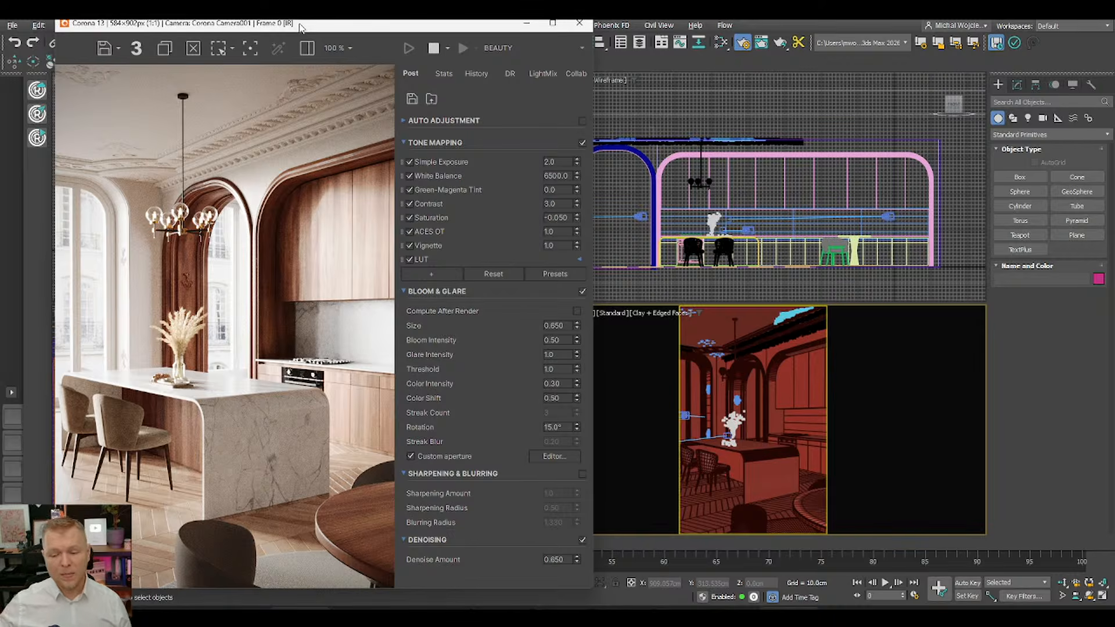
pyautogui.middleClick(696, 609)
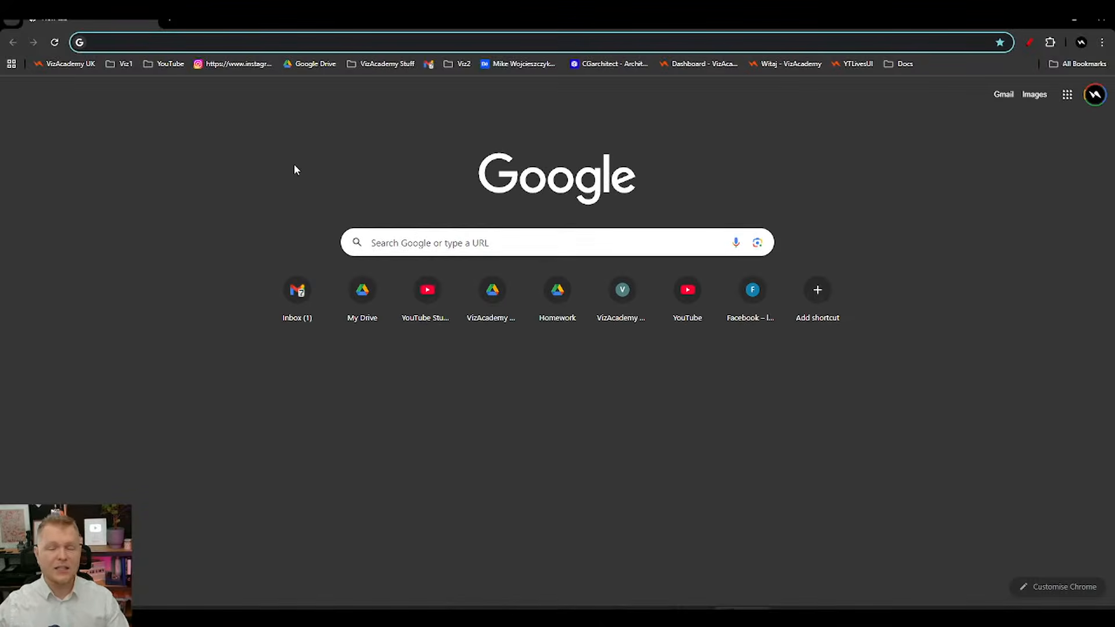
pyautogui.write('3')
pyautogui.press('Return')
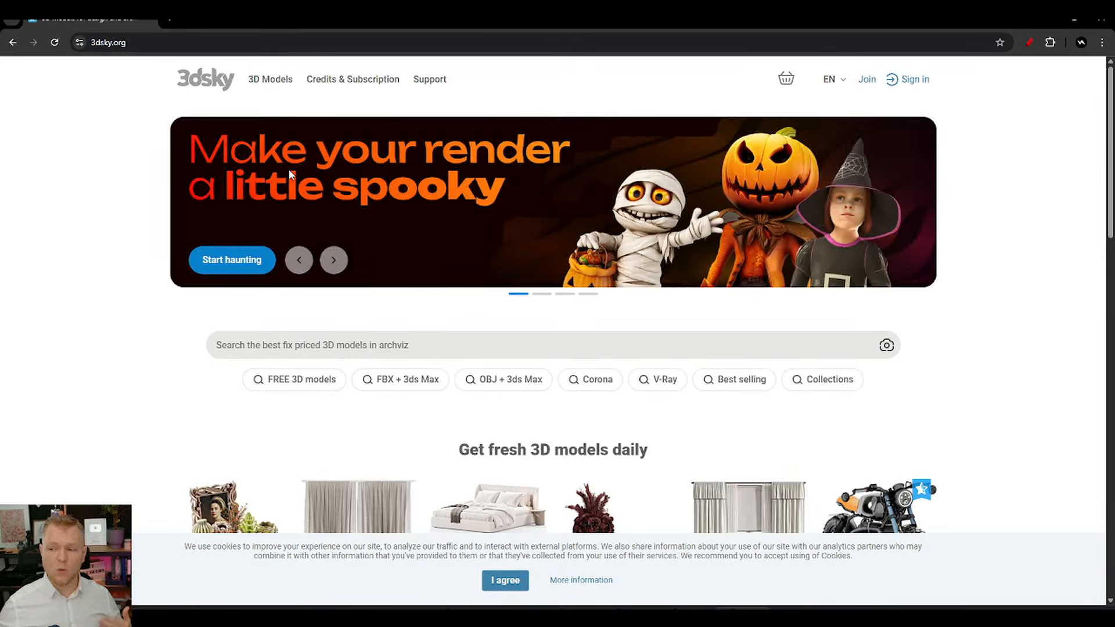
# Step: Look over the 3dsky home page and search its 3D models for "this desinger name and surnaame"
pyautogui.scroll(-1, 118, 199)
pyautogui.scroll(-4, 116, 230)
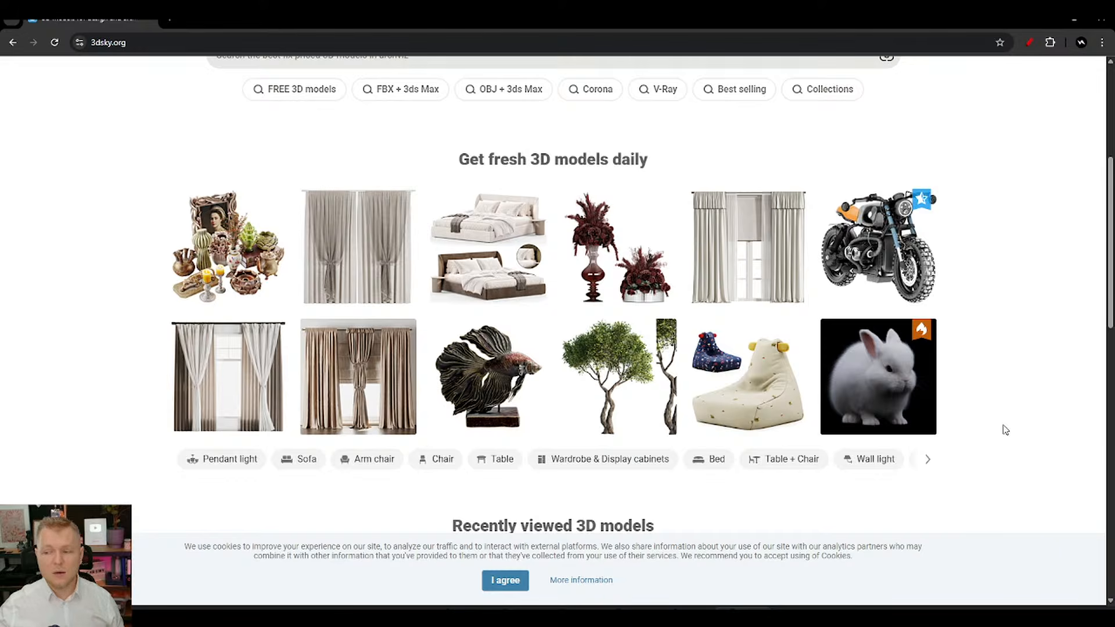
pyautogui.scroll(5, 130, 379)
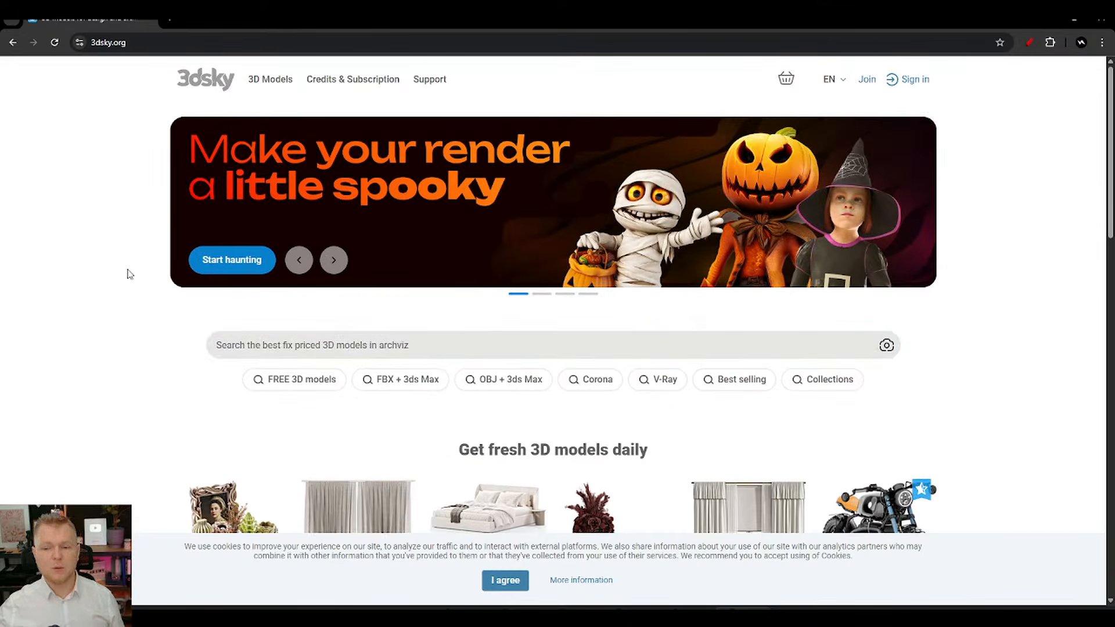
pyautogui.click(328, 345)
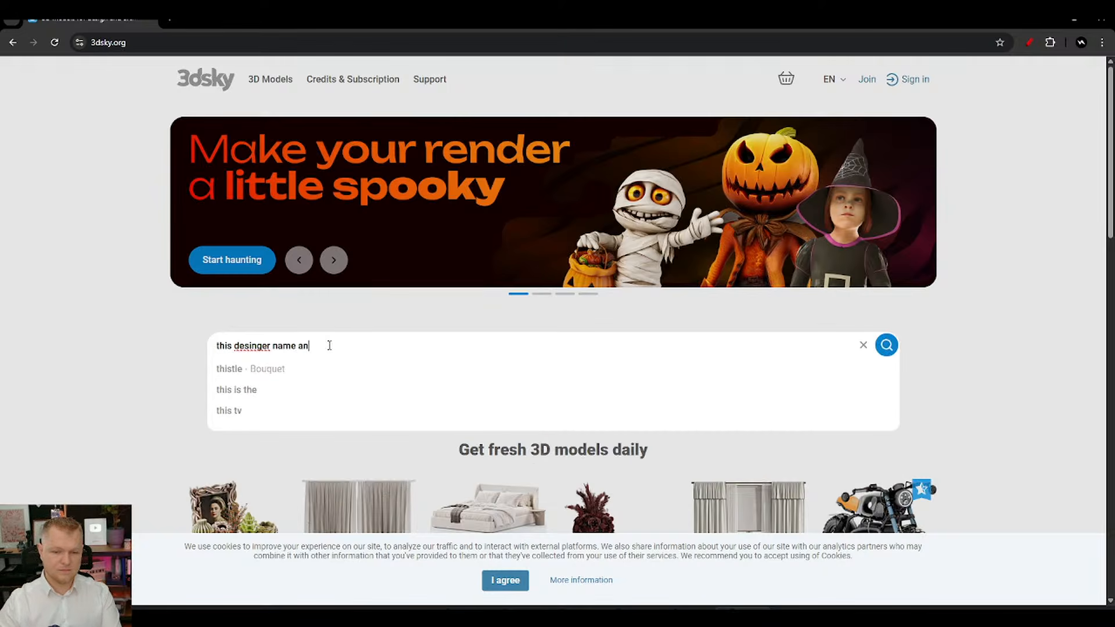
pyautogui.write('me')
pyautogui.press('Return')
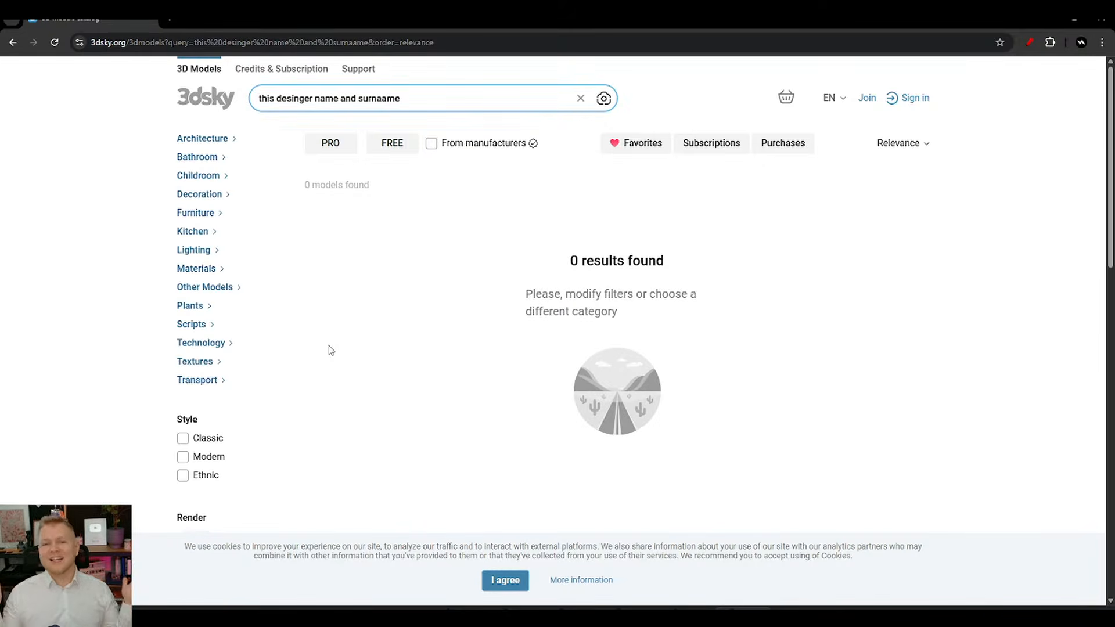
# Step: Clear the search term and look through the newest models in the full 3dsky catalogue
pyautogui.click(590, 98)
pyautogui.click(580, 98)
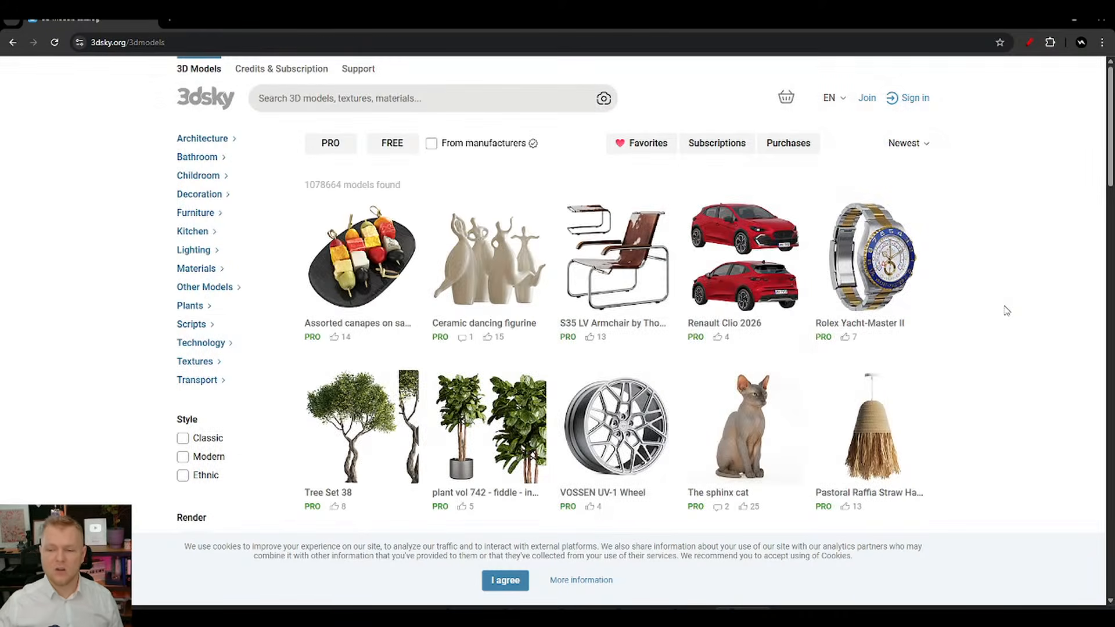
pyautogui.scroll(-4, 990, 307)
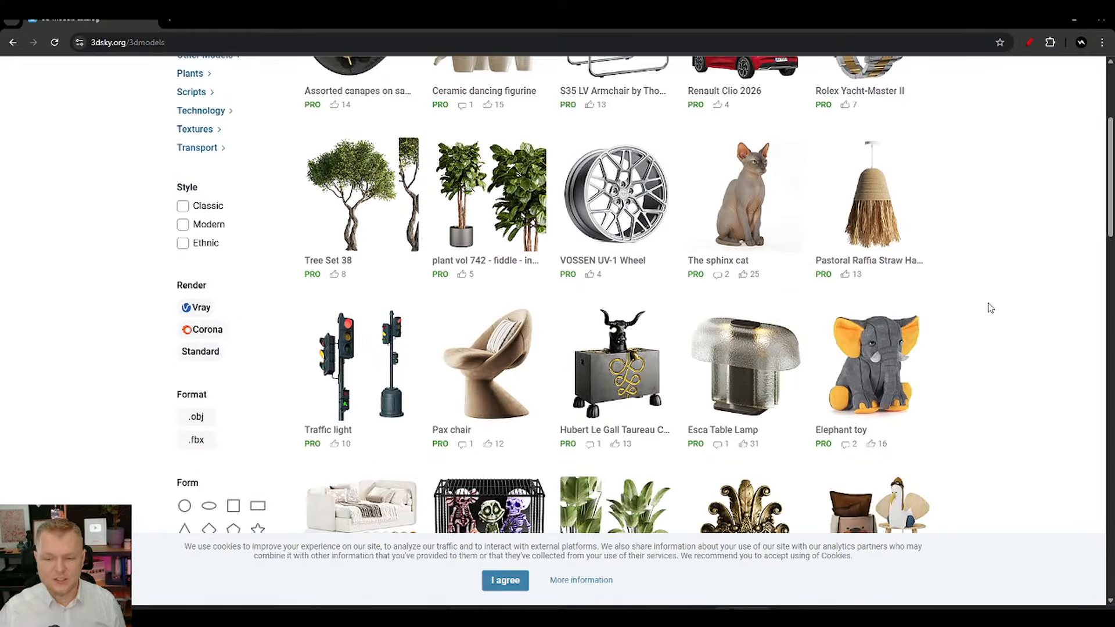
pyautogui.scroll(-3, 990, 308)
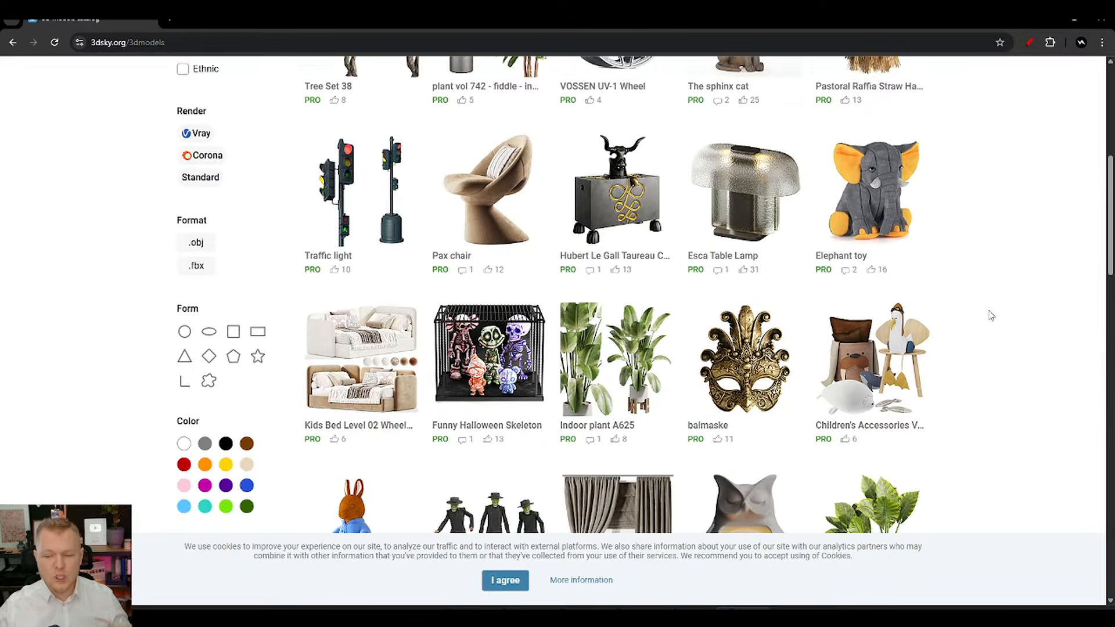
pyautogui.scroll(-3, 990, 316)
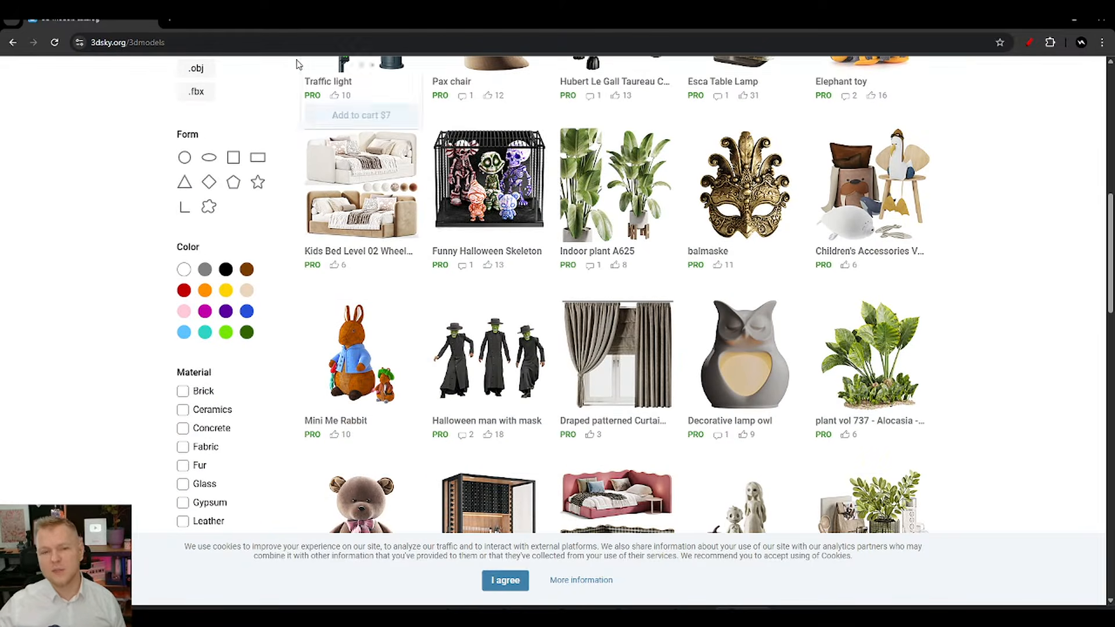
pyautogui.scroll(-2, 313, 217)
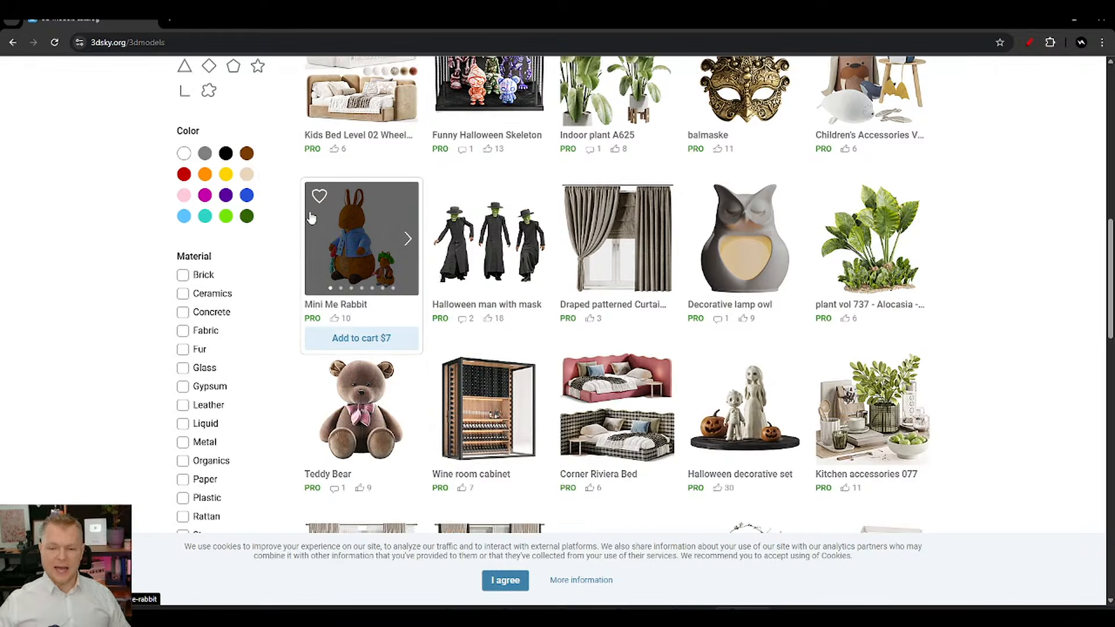
pyautogui.moveTo(311, 218)
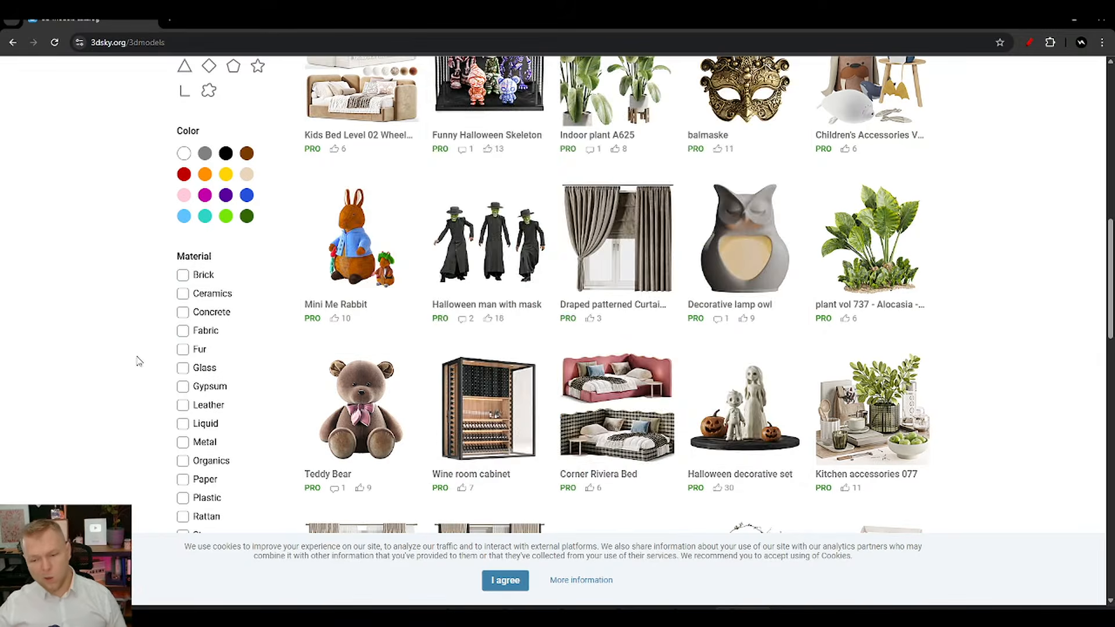
pyautogui.scroll(-6, 139, 361)
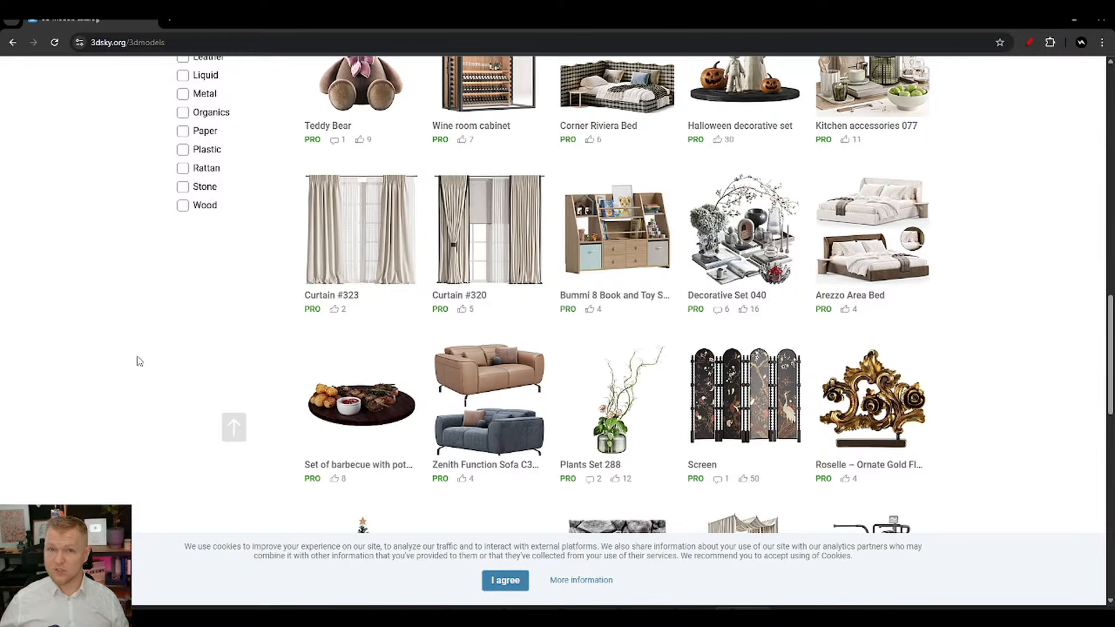
pyautogui.scroll(-5, 139, 361)
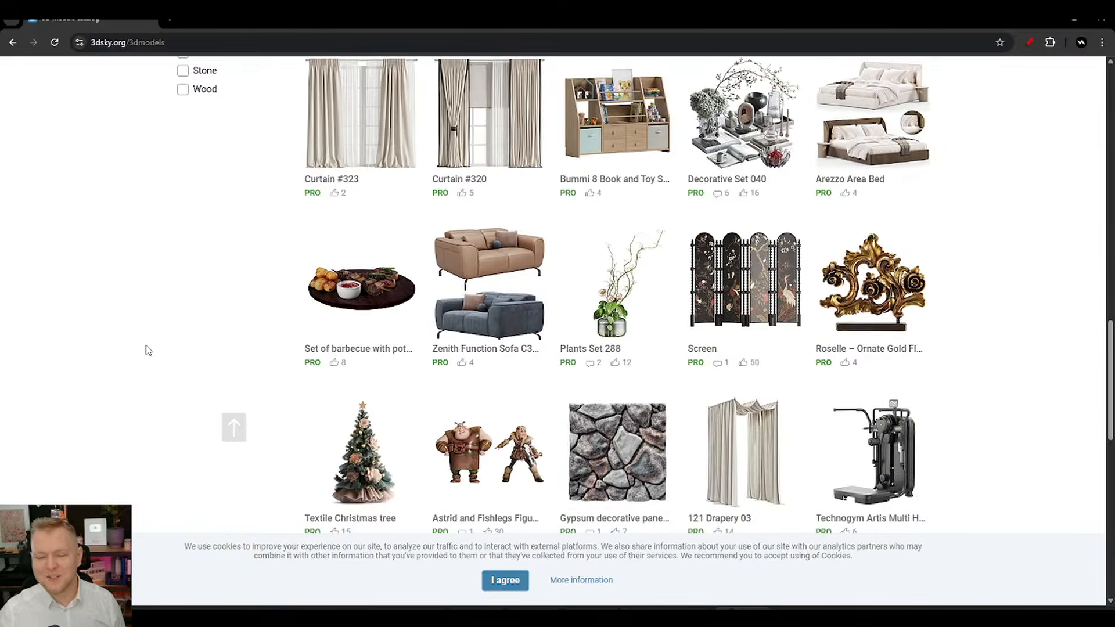
pyautogui.scroll(-3, 176, 363)
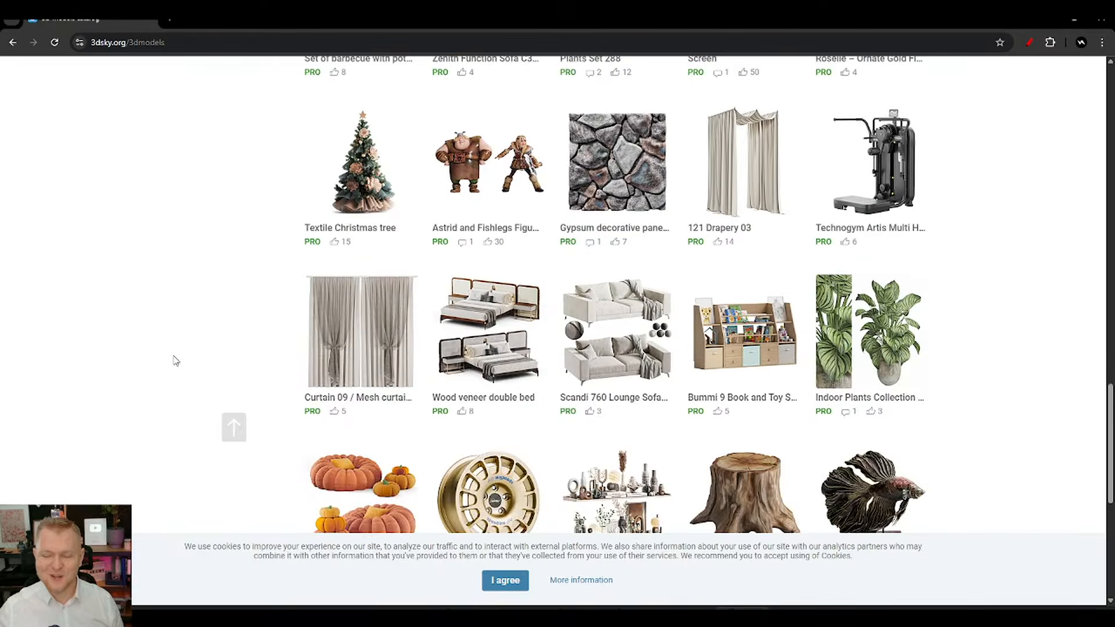
pyautogui.scroll(-1, 234, 360)
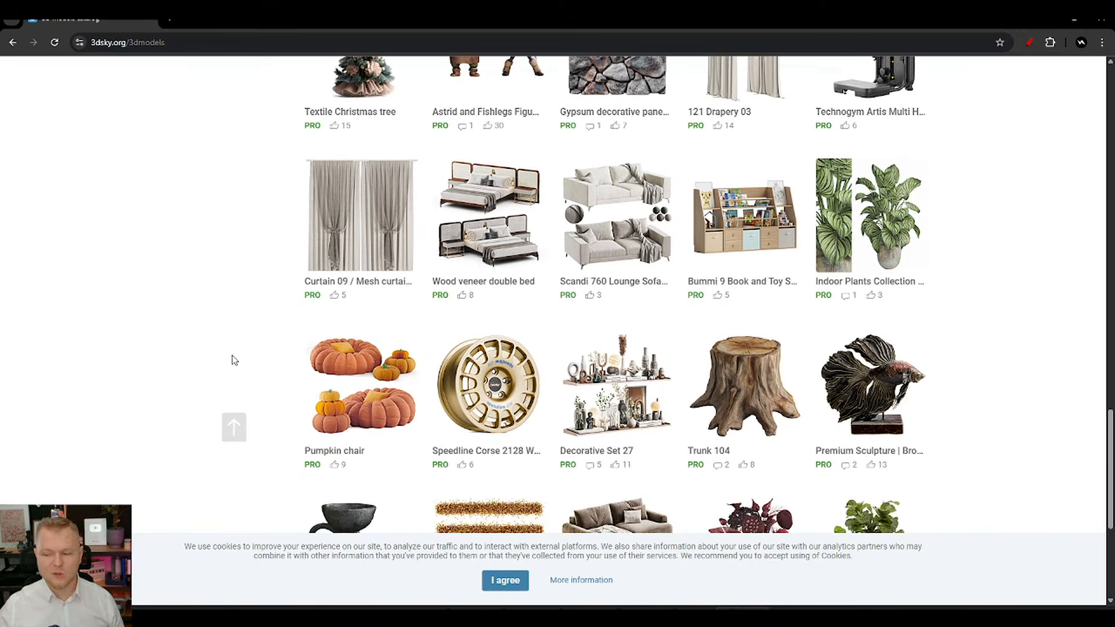
pyautogui.scroll(-1, 231, 360)
pyautogui.scroll(-1, 227, 355)
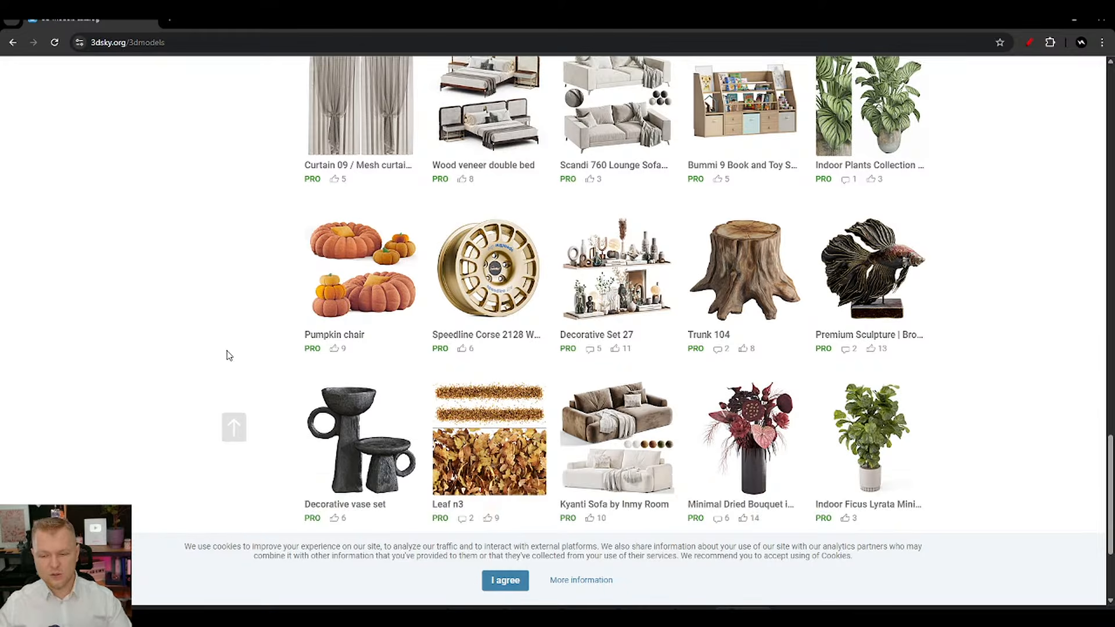
pyautogui.scroll(-1, 228, 354)
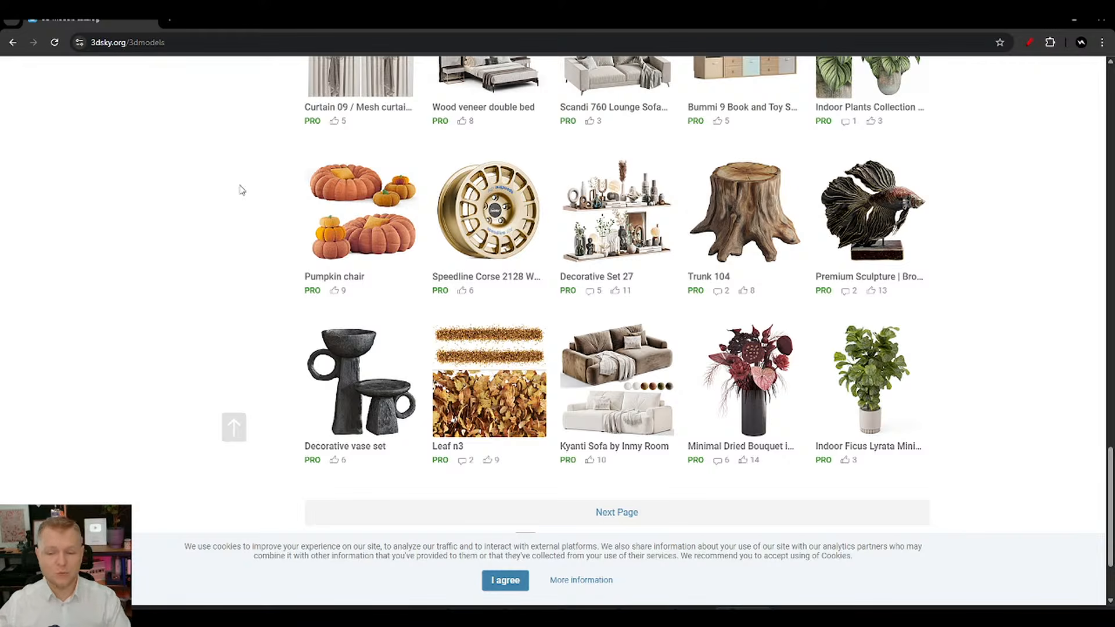
pyautogui.scroll(1, 177, 189)
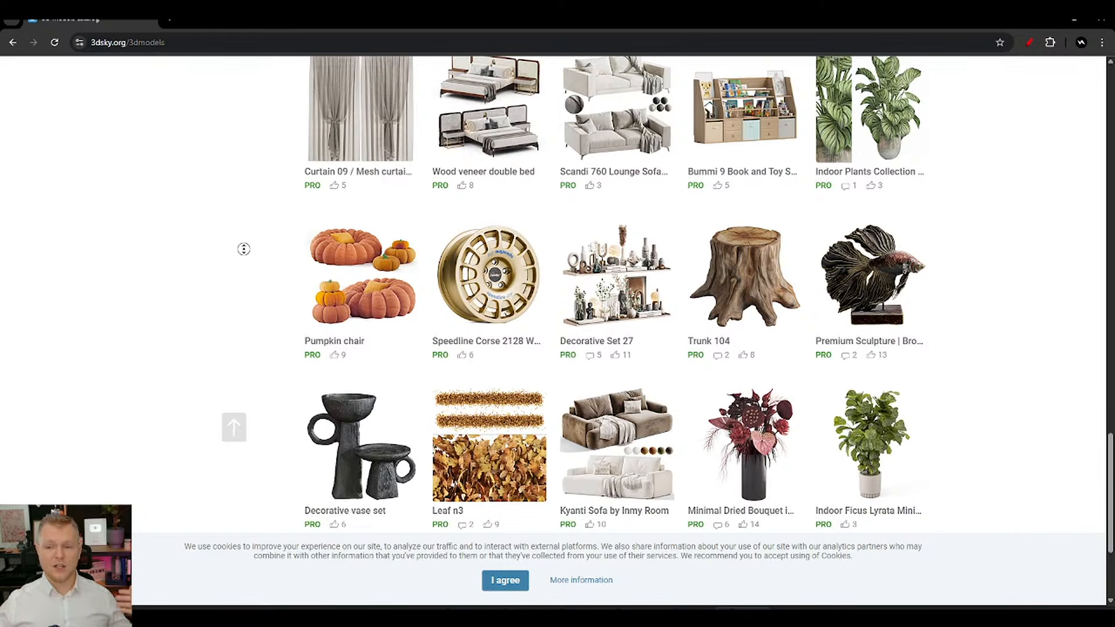
pyautogui.scroll(5, 244, 248)
# Step: Search the web for "world viz fest" in a new browser tab
pyautogui.click(166, 21)
pyautogui.write('V')
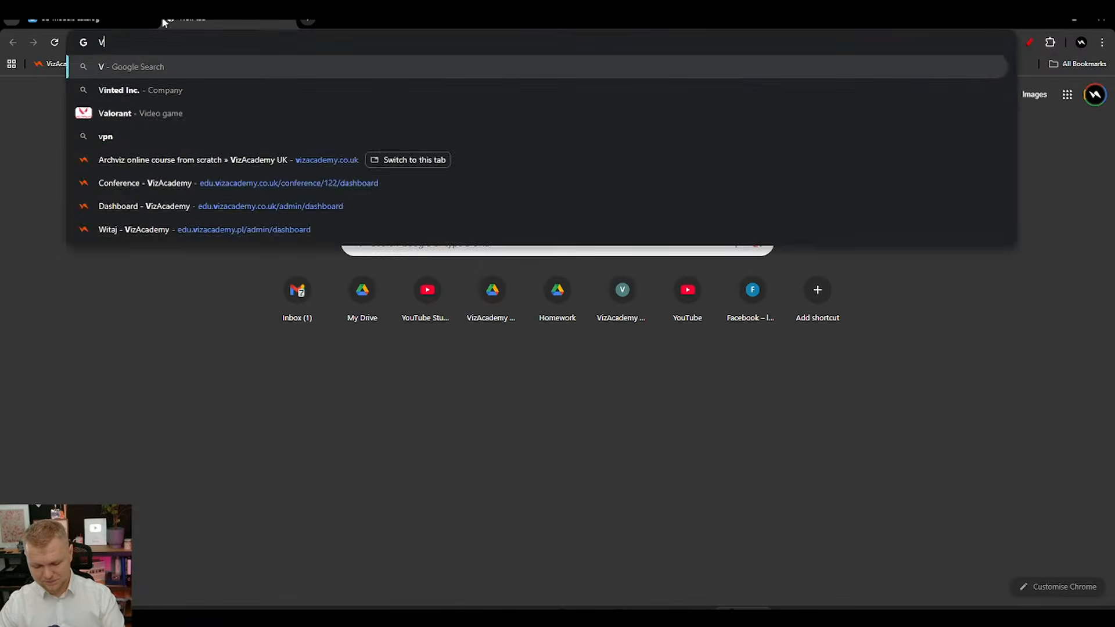
pyautogui.press('BackSpace')
pyautogui.write('wor')
pyautogui.press('Escape')
pyautogui.write('worlf')
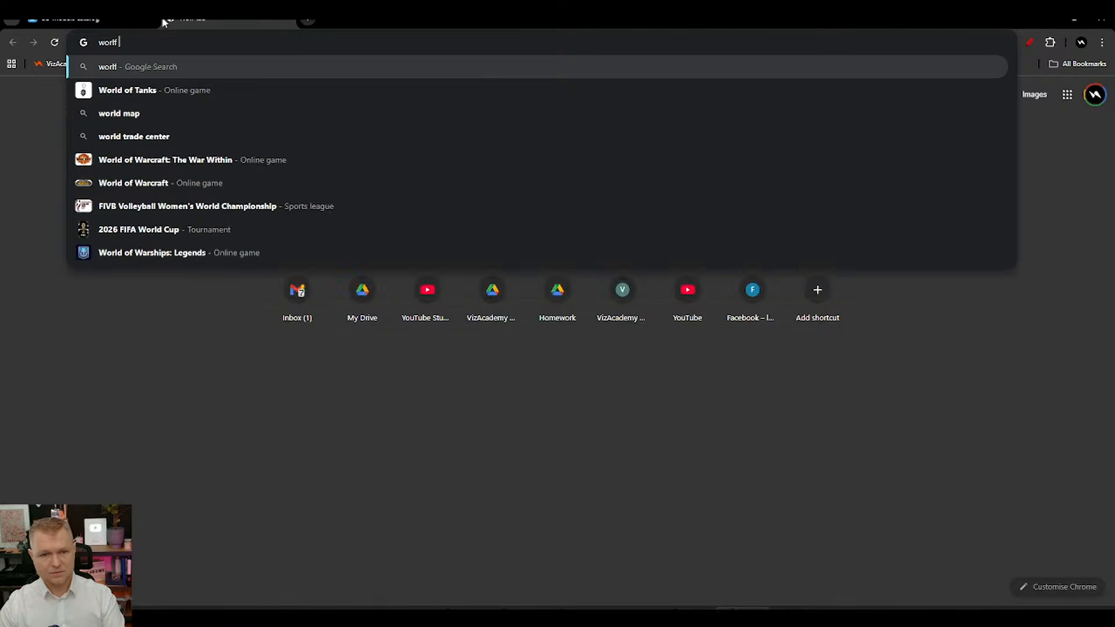
pyautogui.press('BackSpace')
pyautogui.write('d viz fes')
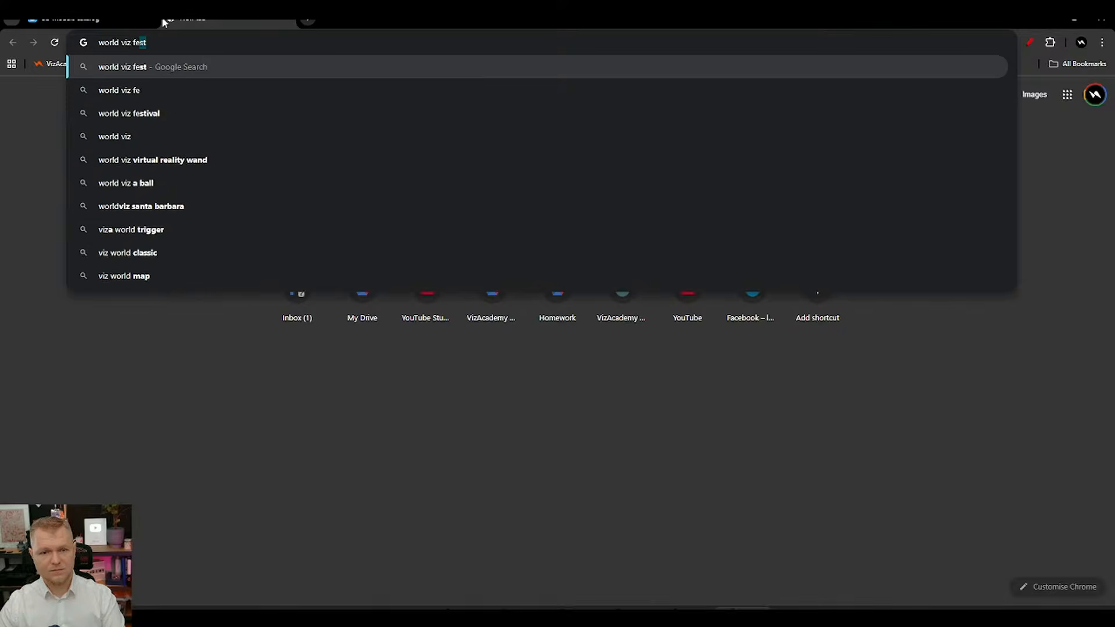
pyautogui.write('t')
pyautogui.press('Return')
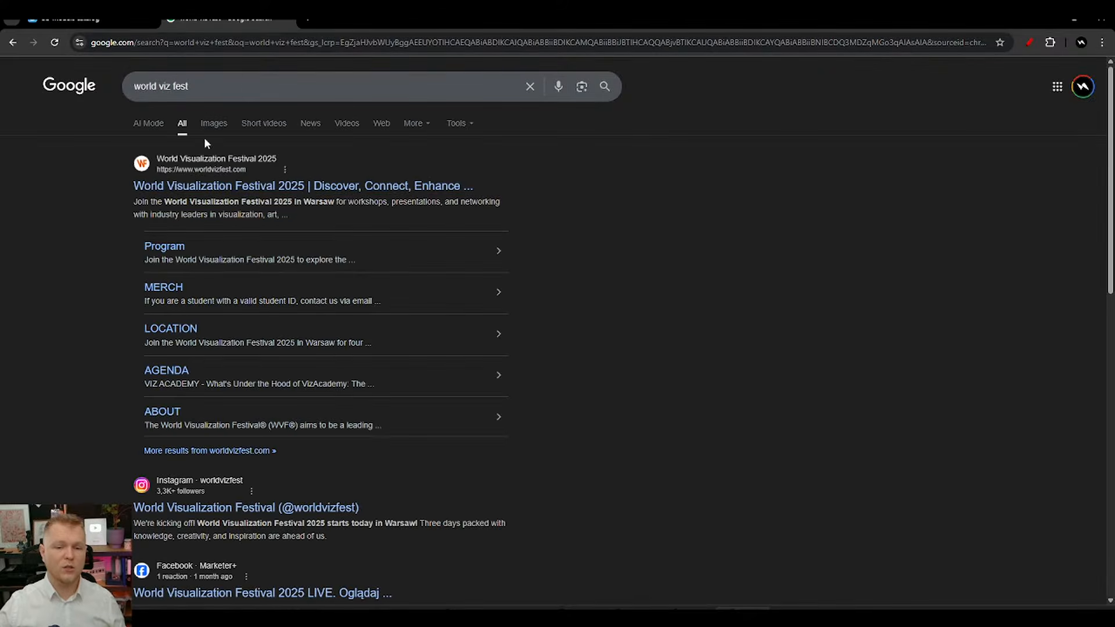
# Step: Look through the image results for the festival, and check the Bryła article behind the orange World Visualization Festival poster
pyautogui.click(213, 123)
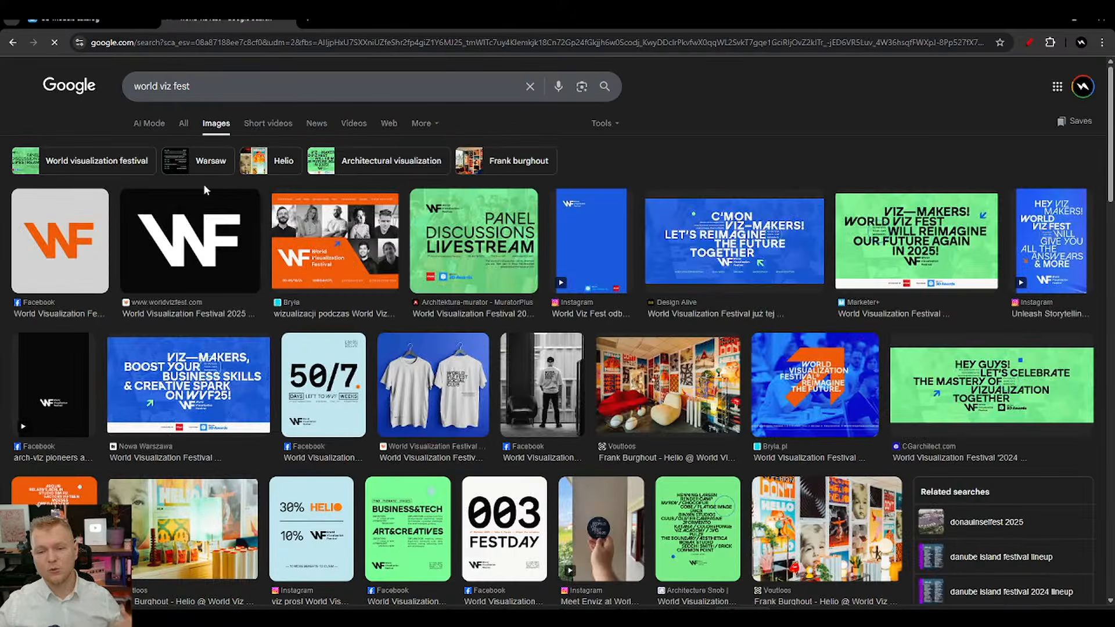
pyautogui.click(325, 235)
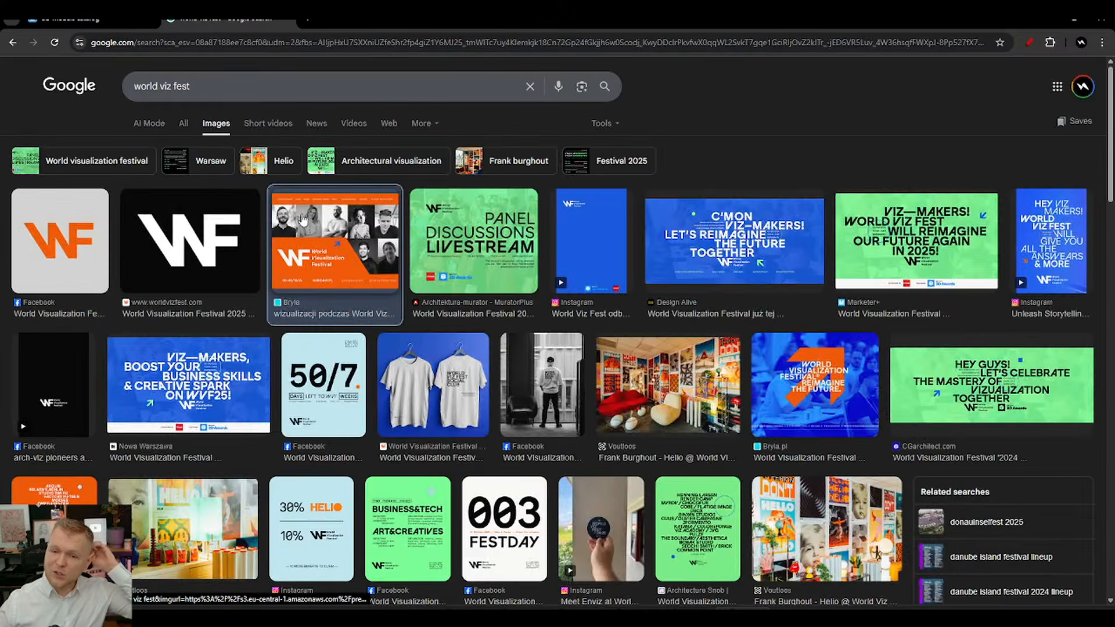
pyautogui.click(872, 377)
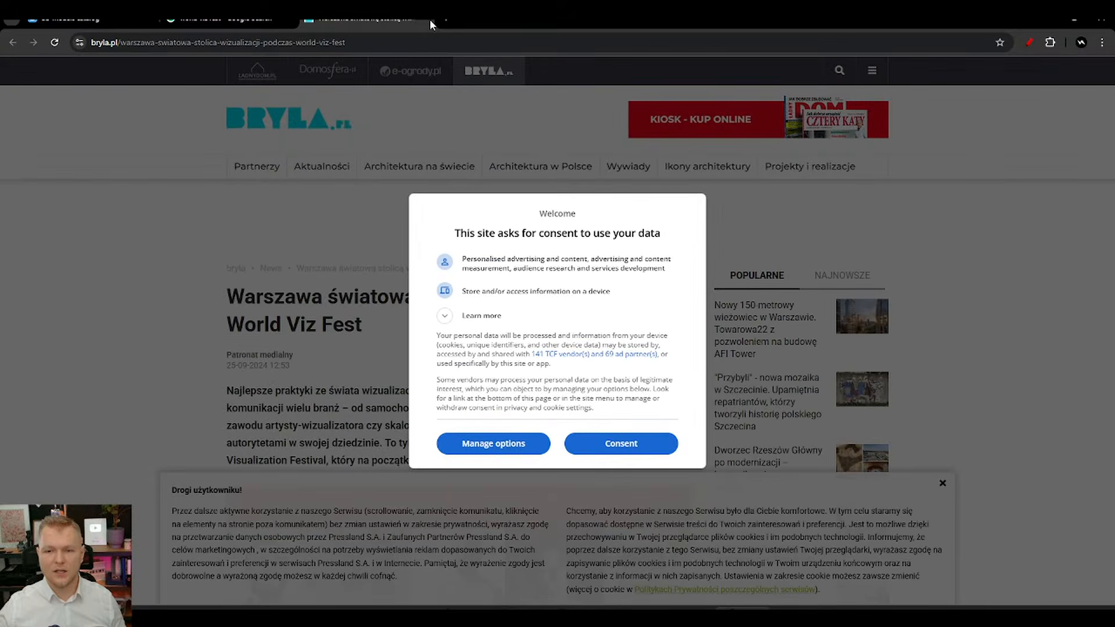
pyautogui.click(425, 20)
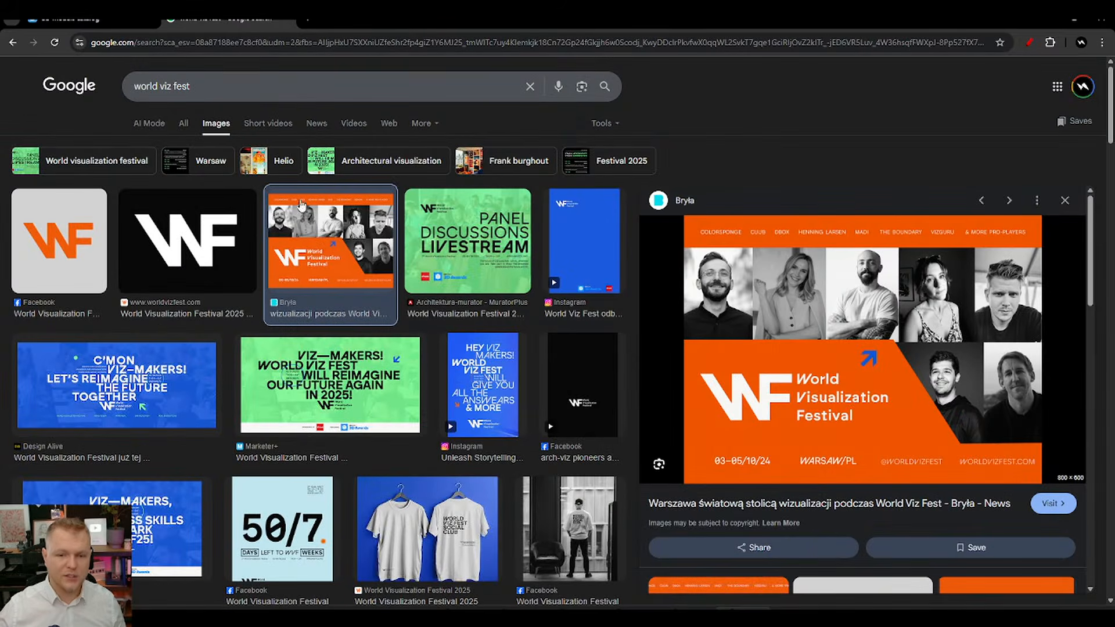
pyautogui.click(150, 123)
pyautogui.hotkey('alt', 'Left')
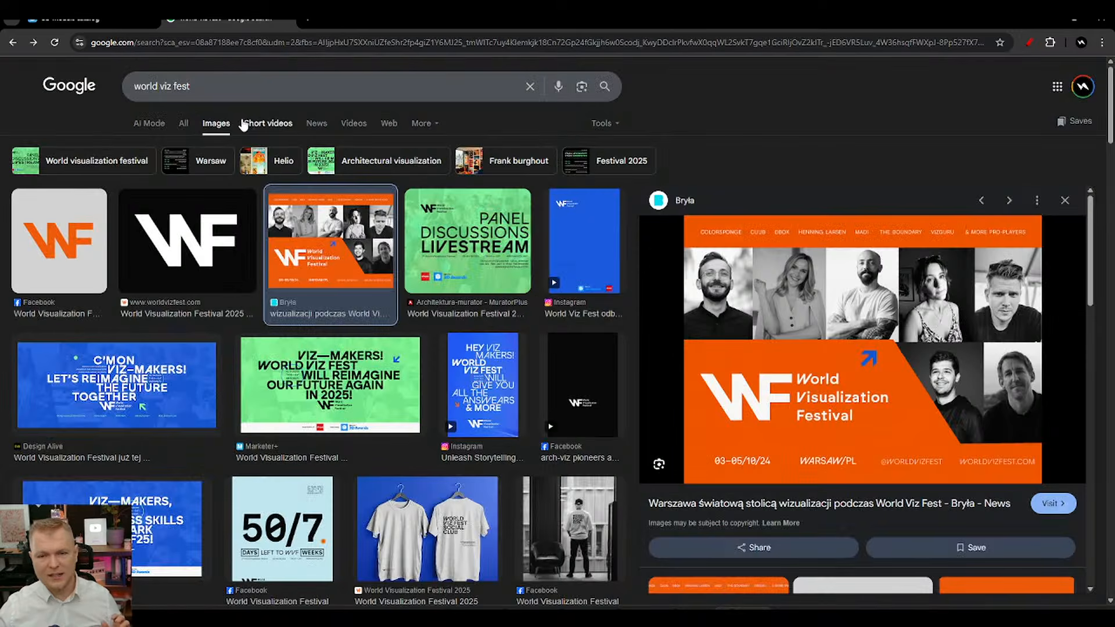
# Step: Open the World Visualization Festival 2025 website from the general results, look over its home page without the newsletter pop-up, and close the page
pyautogui.click(184, 123)
pyautogui.click(235, 186)
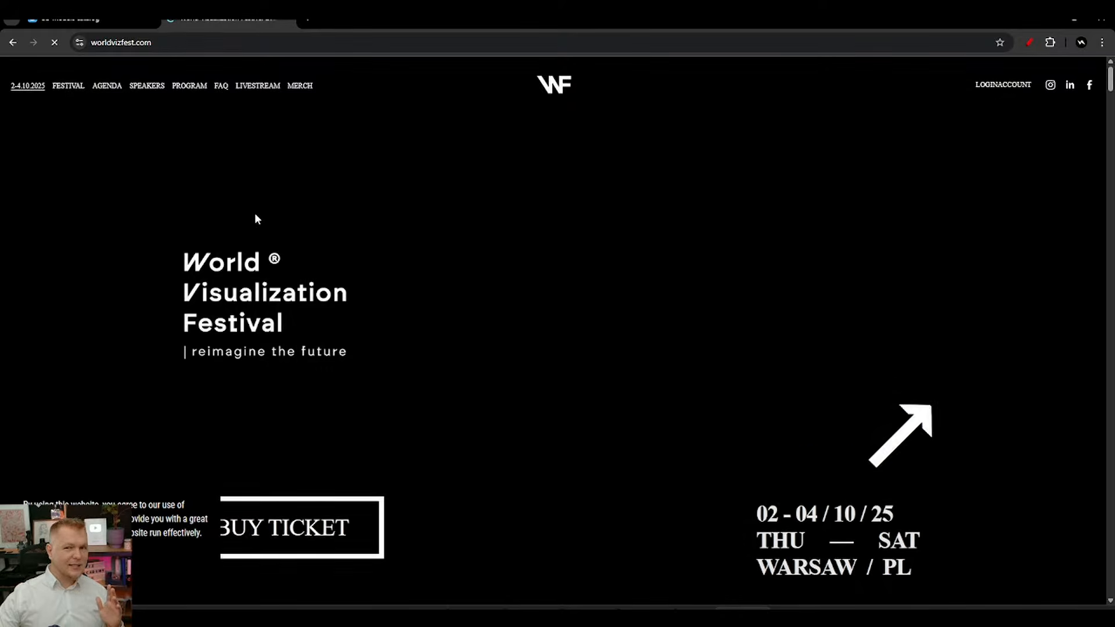
pyautogui.scroll(-10, 426, 489)
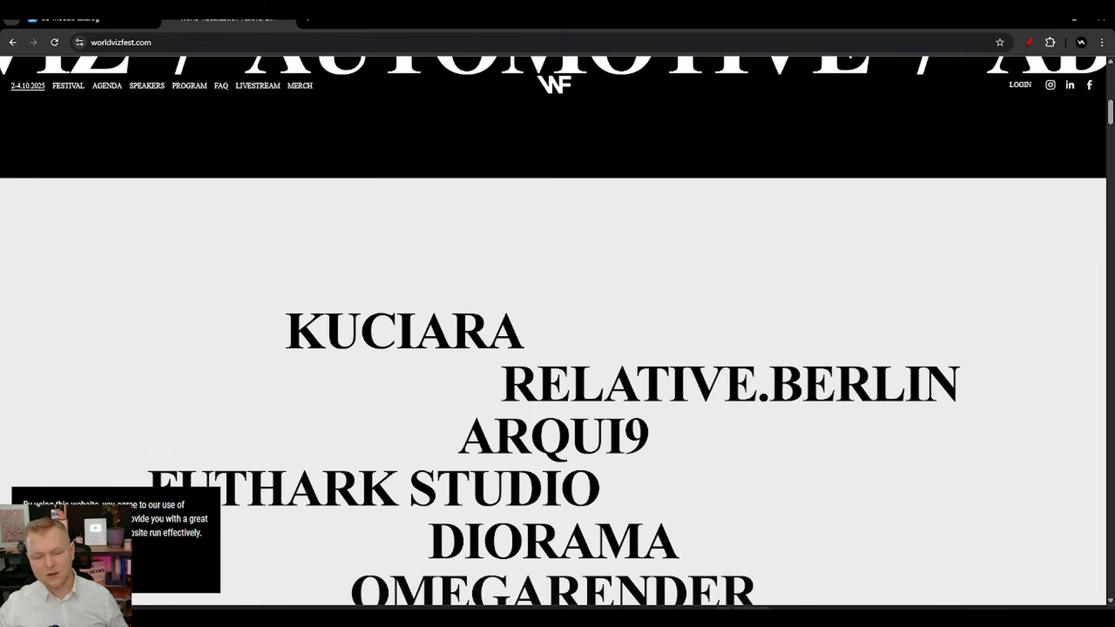
pyautogui.scroll(9, 345, 372)
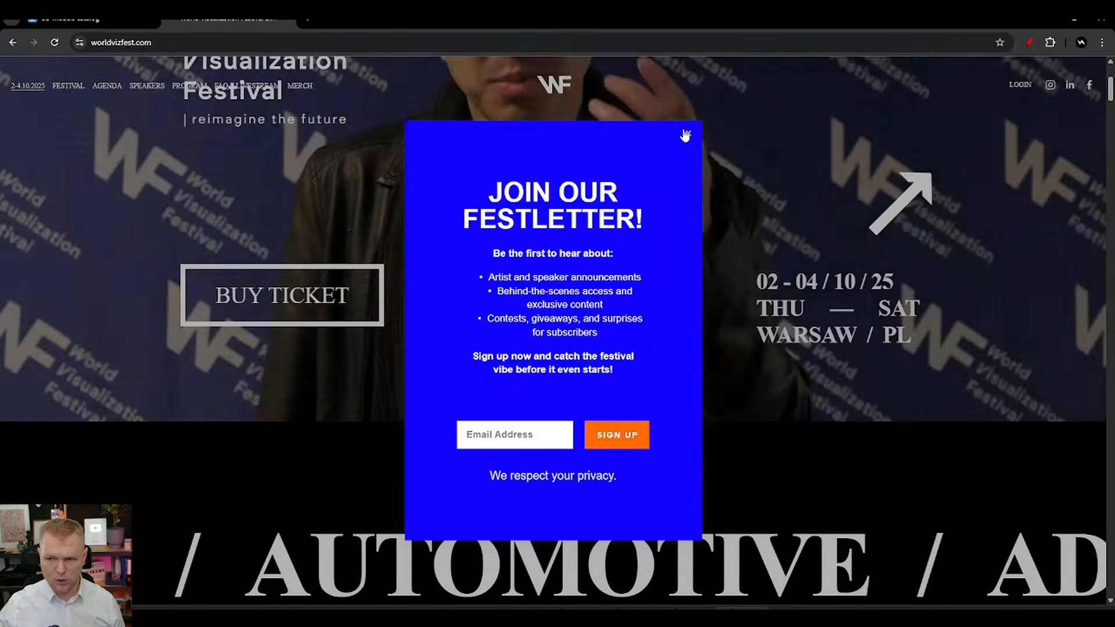
pyautogui.click(687, 133)
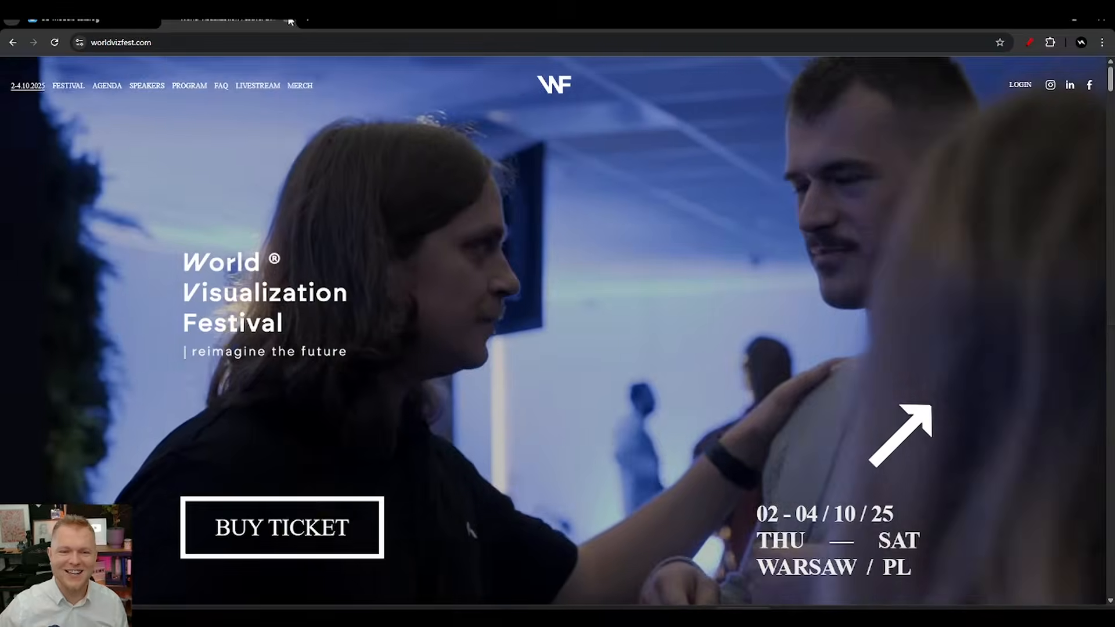
pyautogui.click(292, 19)
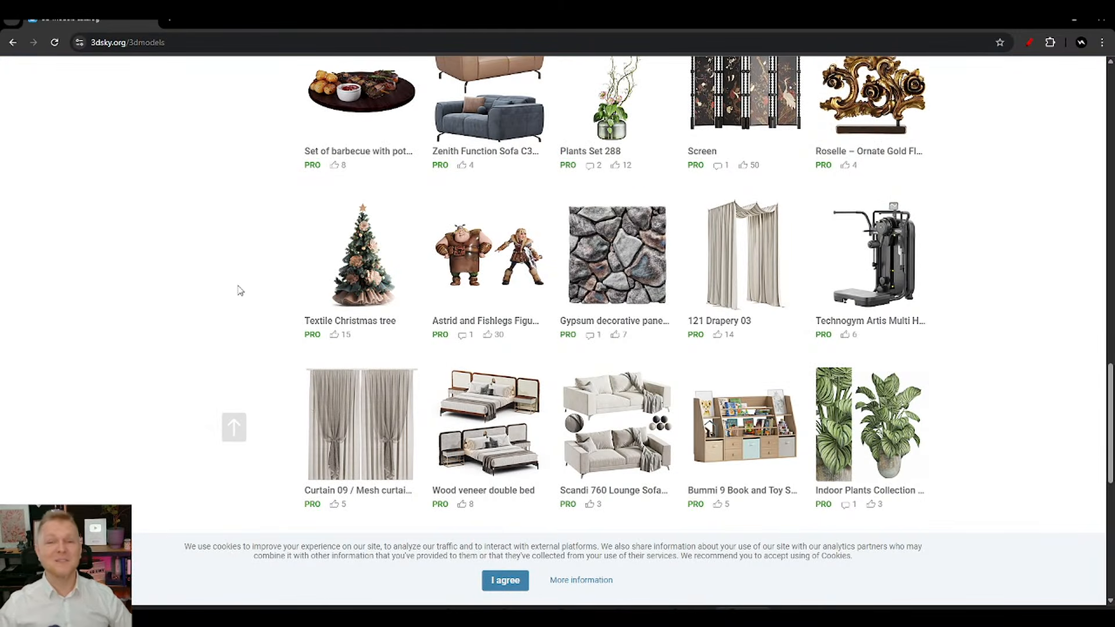
# Step: Accept the cookies on the 3dsky catalogue and return to the kitchen render in 3ds Max
pyautogui.click(504, 581)
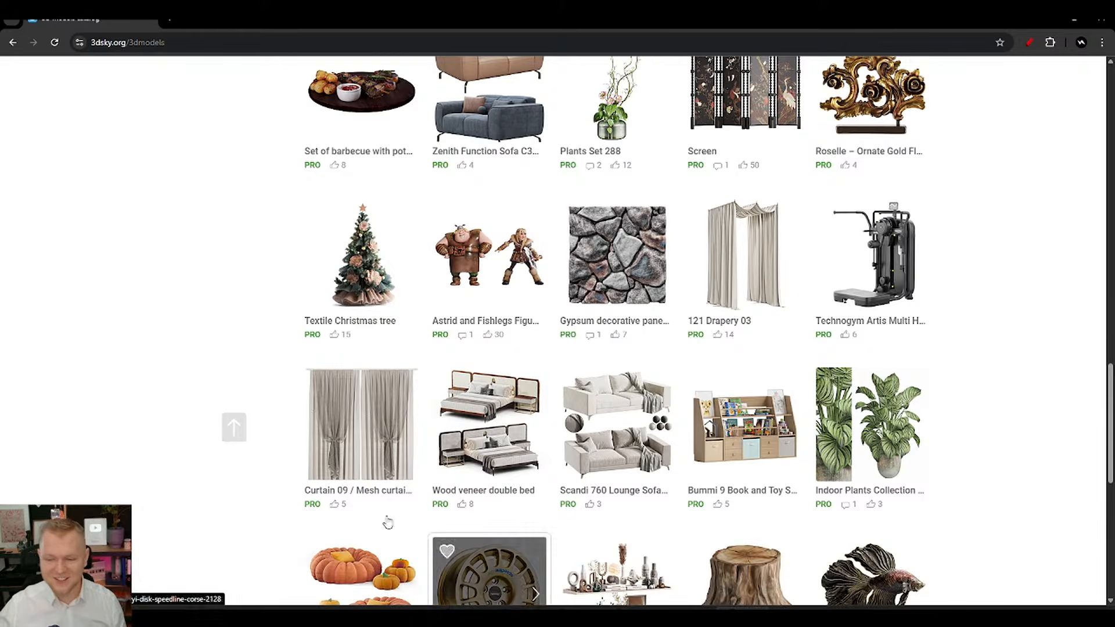
pyautogui.scroll(-3, 224, 293)
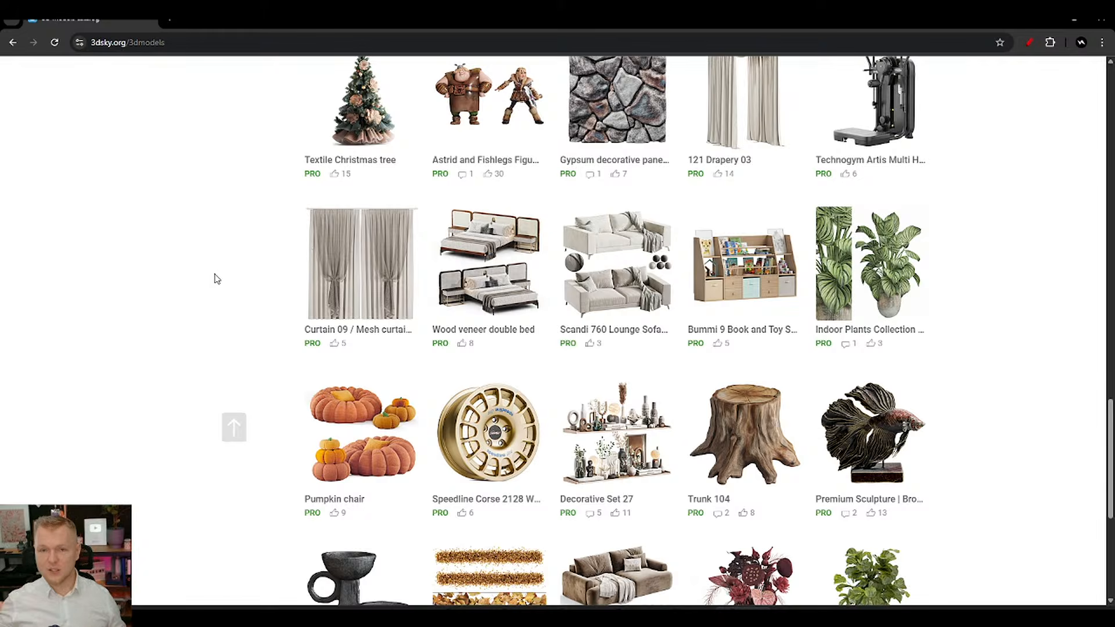
pyautogui.click(1049, 23)
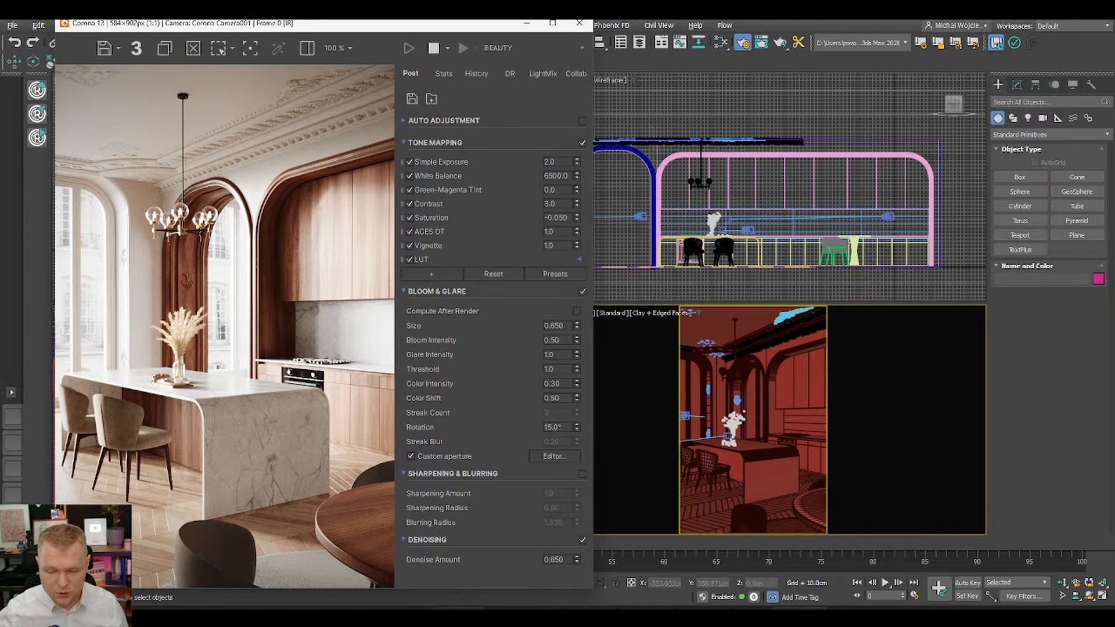
pyautogui.click(443, 573)
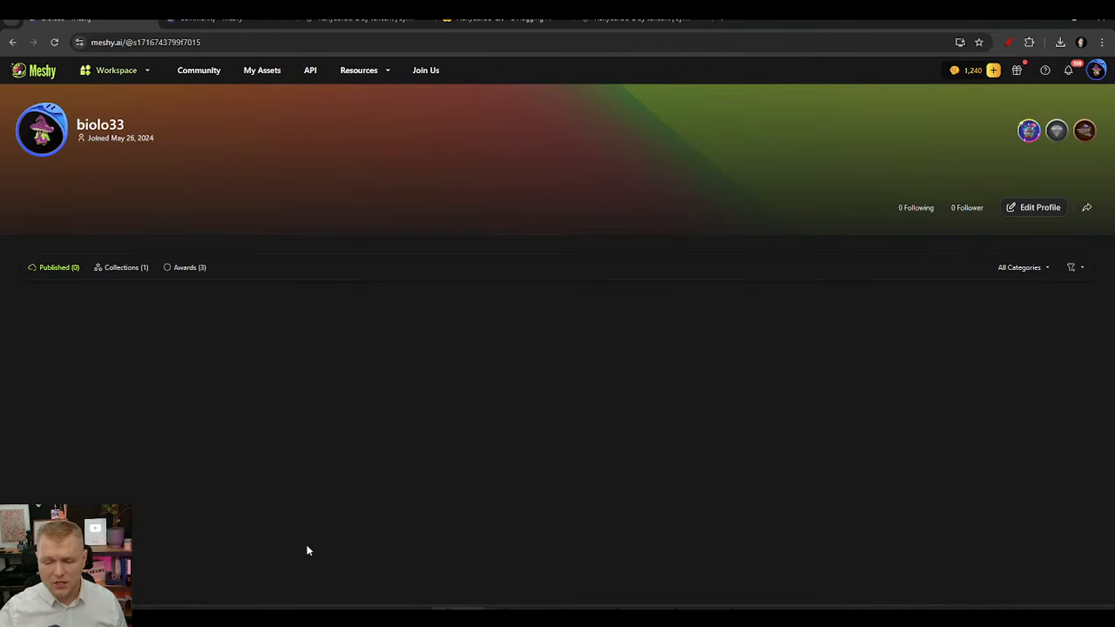
pyautogui.hotkey('alt', 'Tab')
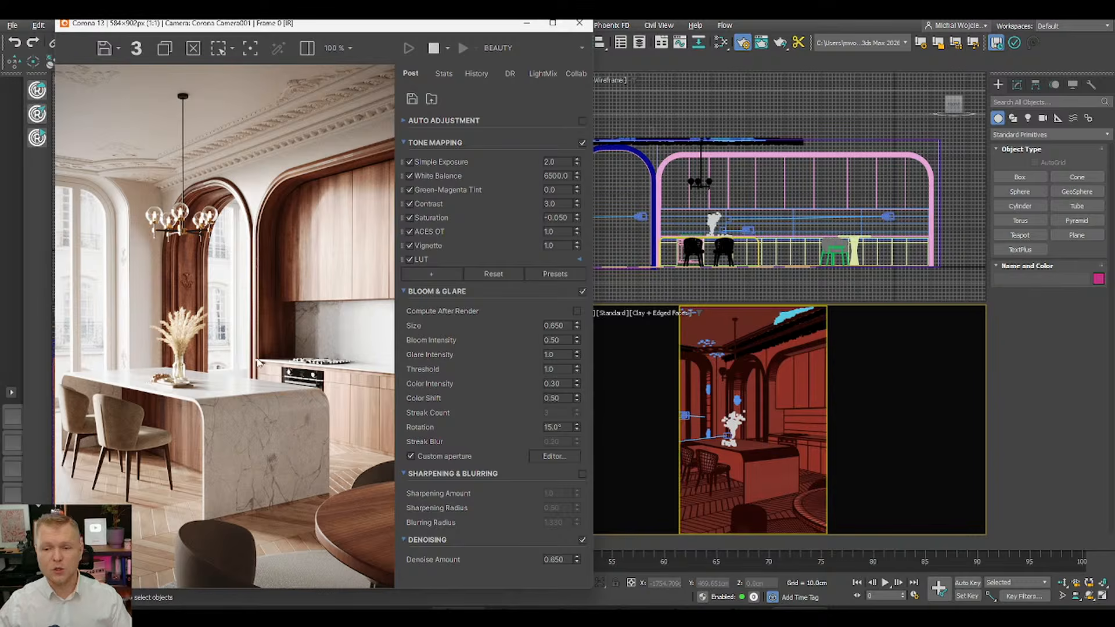
pyautogui.moveTo(526, 605)
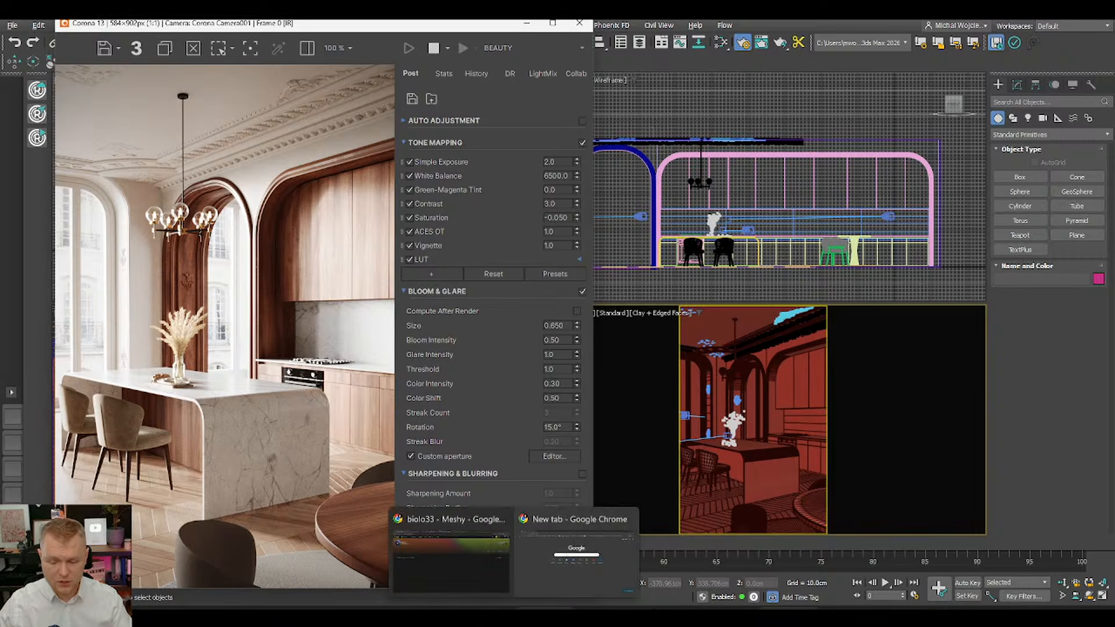
pyautogui.click(562, 589)
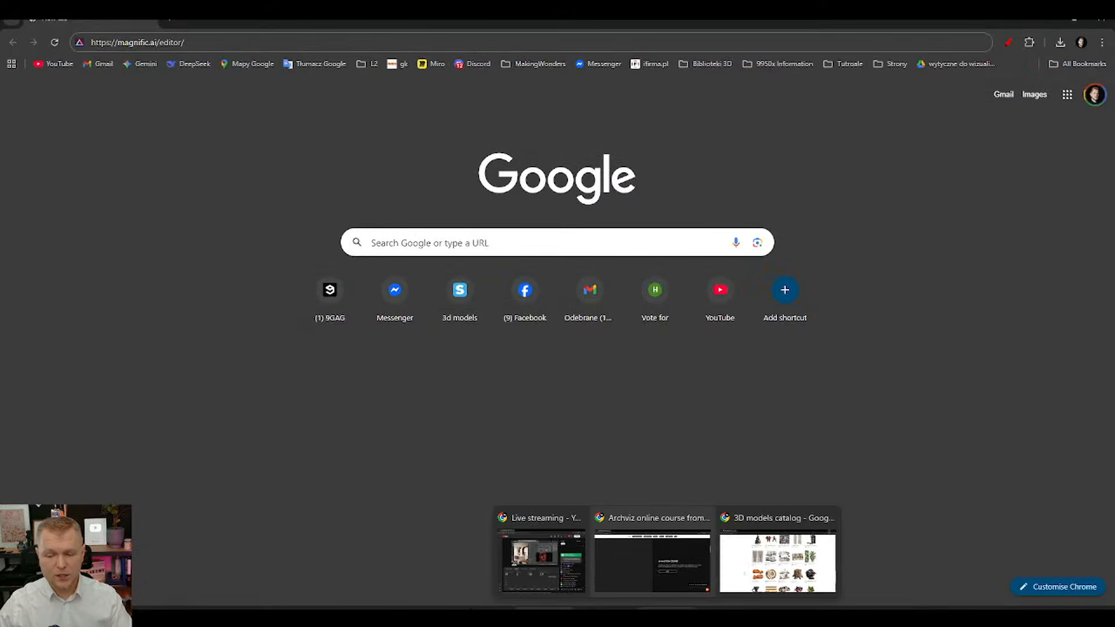
# Step: Switch to the 3dsky browser window, search the web for "meshy ai" and open the Meshy.ai site
pyautogui.click(777, 560)
pyautogui.click(233, 45)
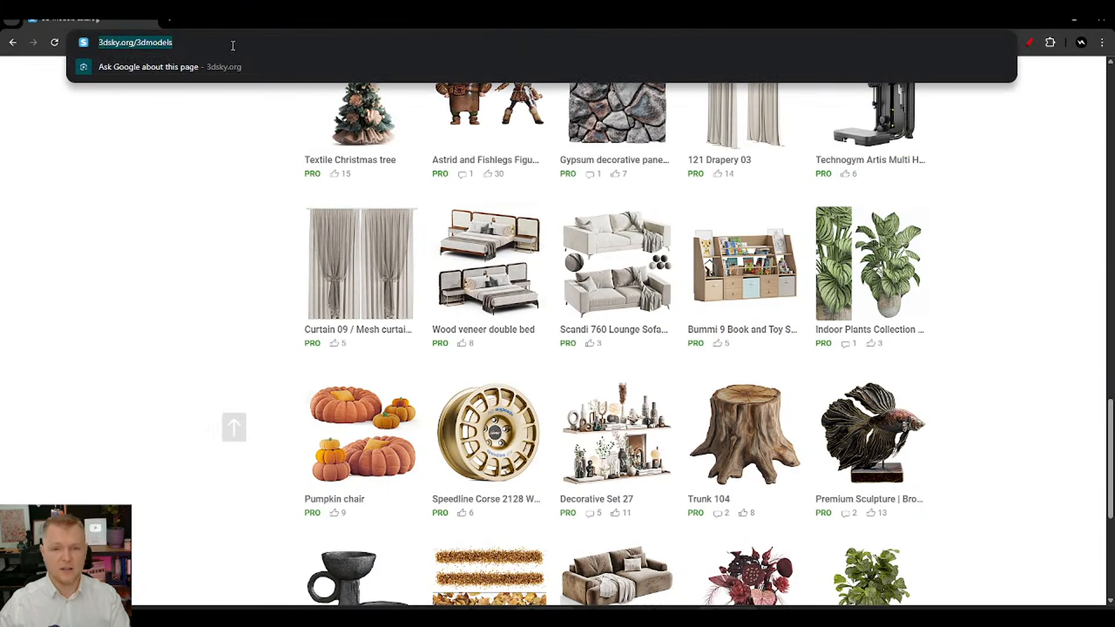
pyautogui.write('meshy ai')
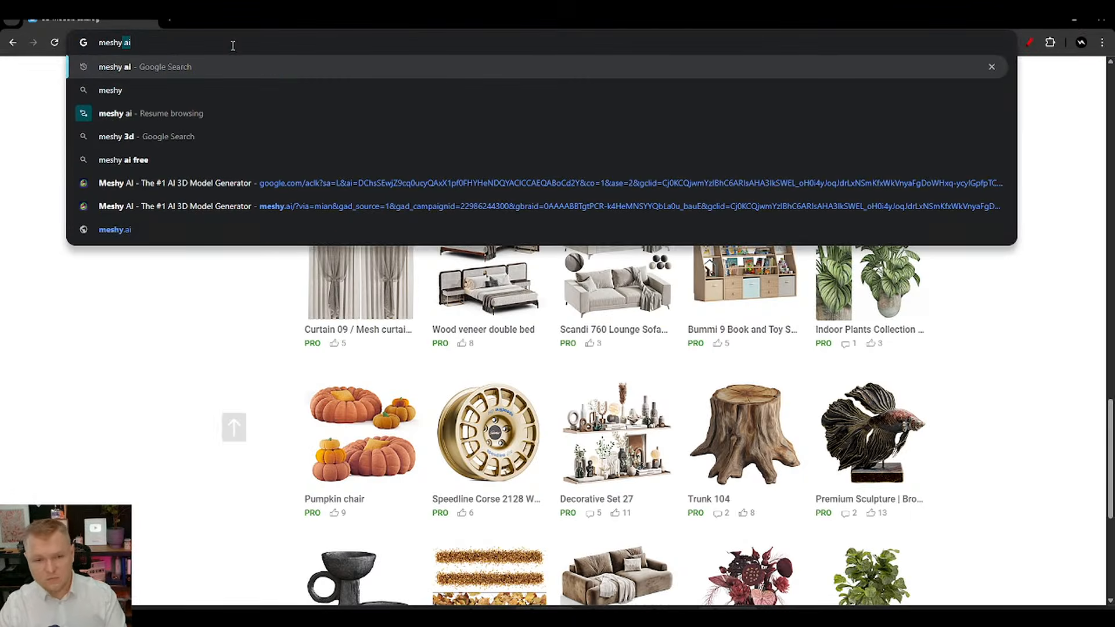
pyautogui.press('Return')
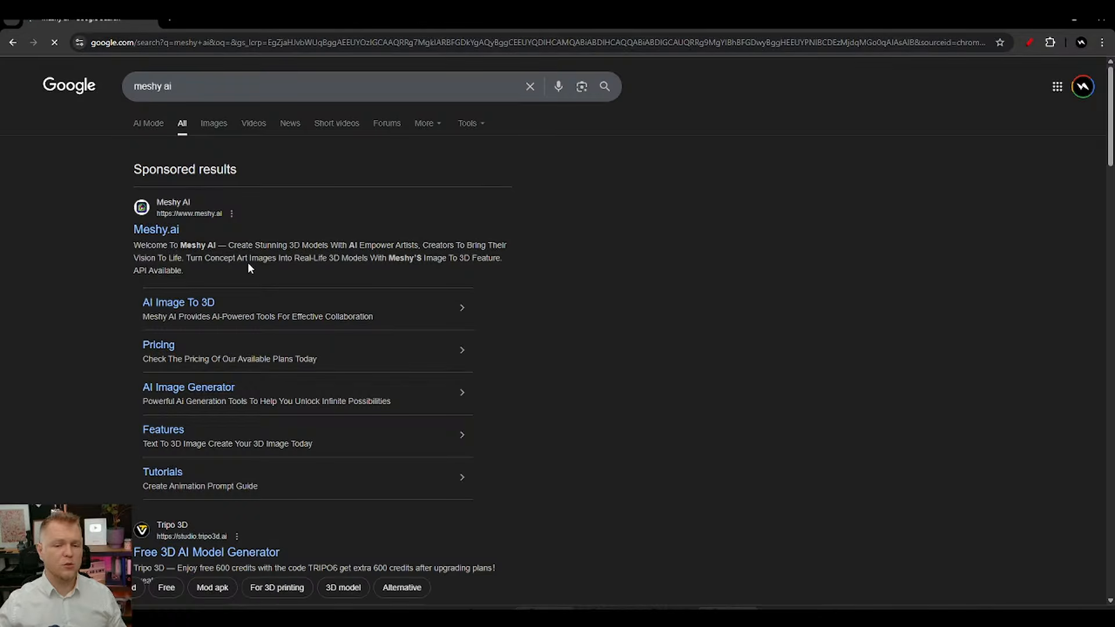
pyautogui.click(168, 231)
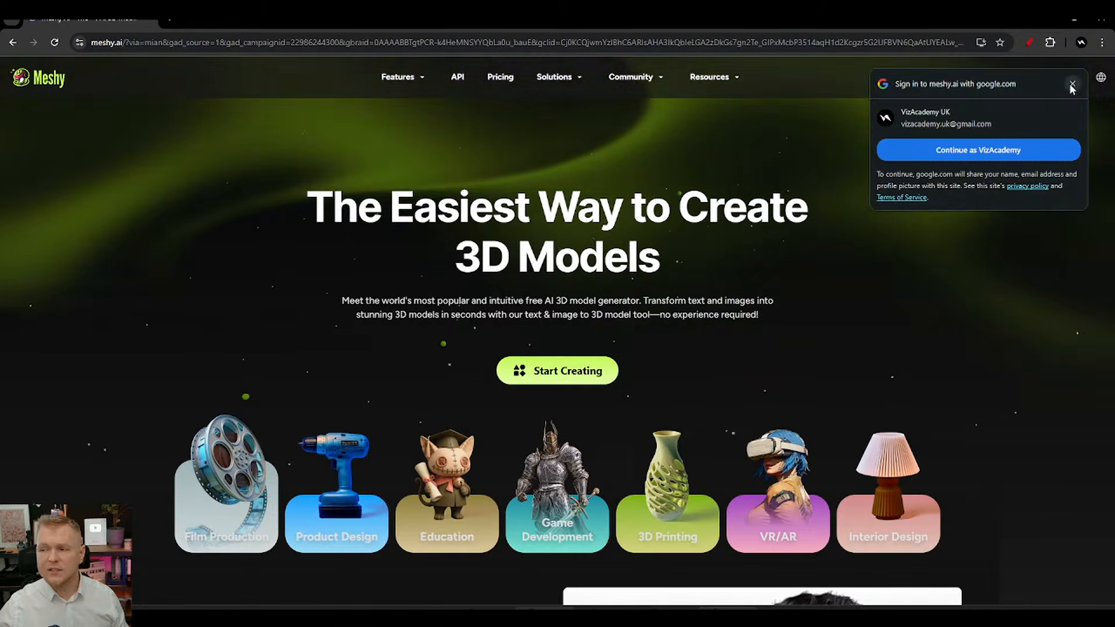
# Step: Dismiss the Google sign-in prompt and look through the use cases and 3D generation features on the Meshy home page
pyautogui.click(1073, 83)
pyautogui.scroll(-5, 122, 331)
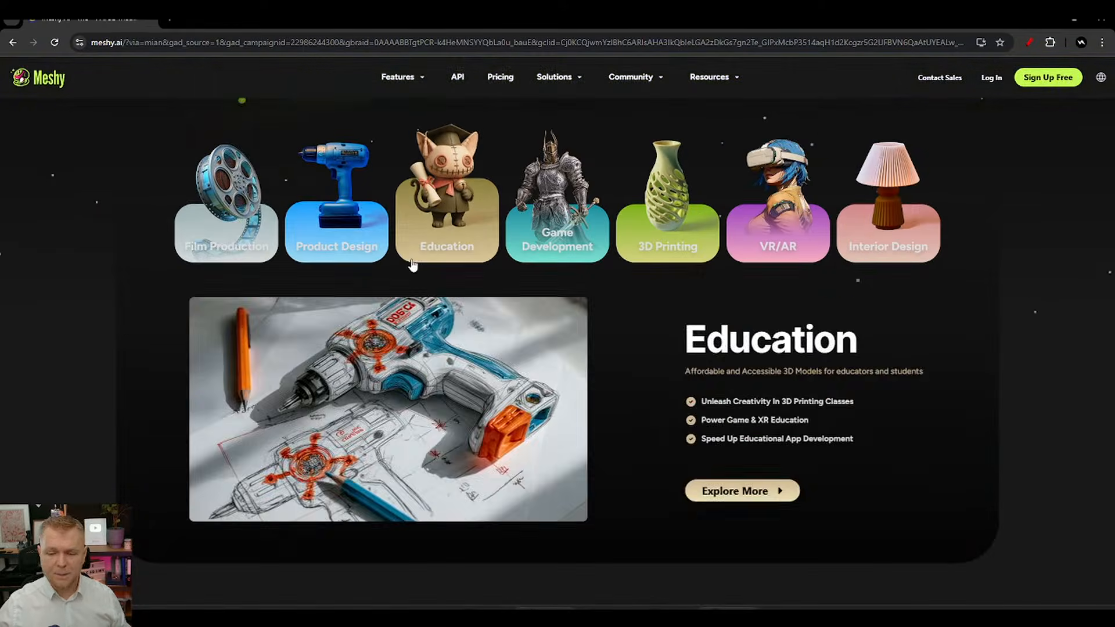
pyautogui.scroll(-1, 122, 331)
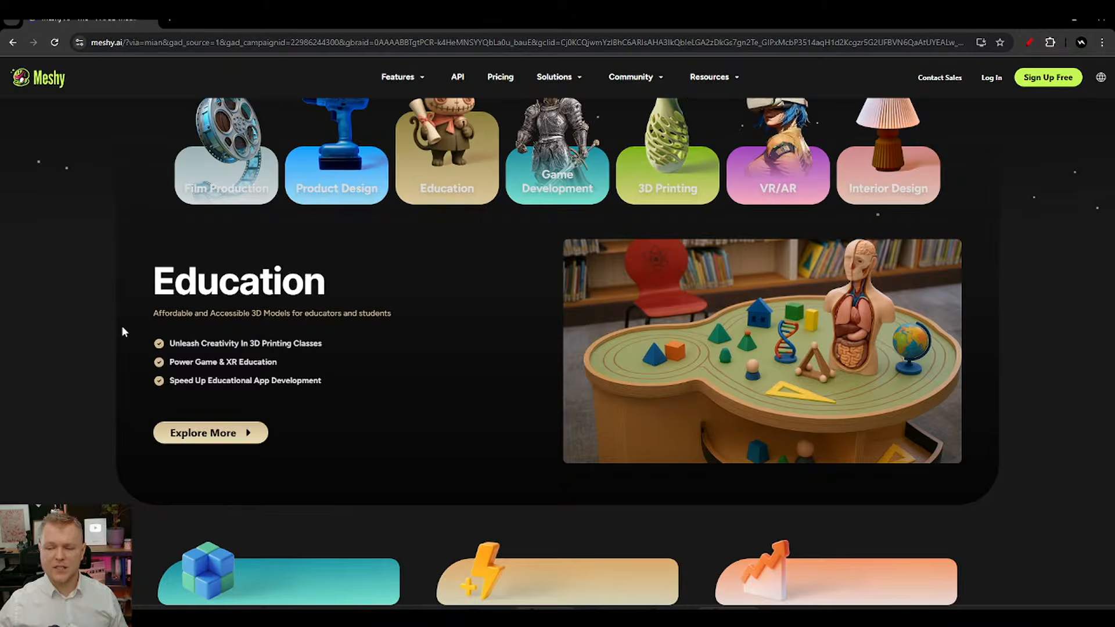
pyautogui.scroll(1, 122, 331)
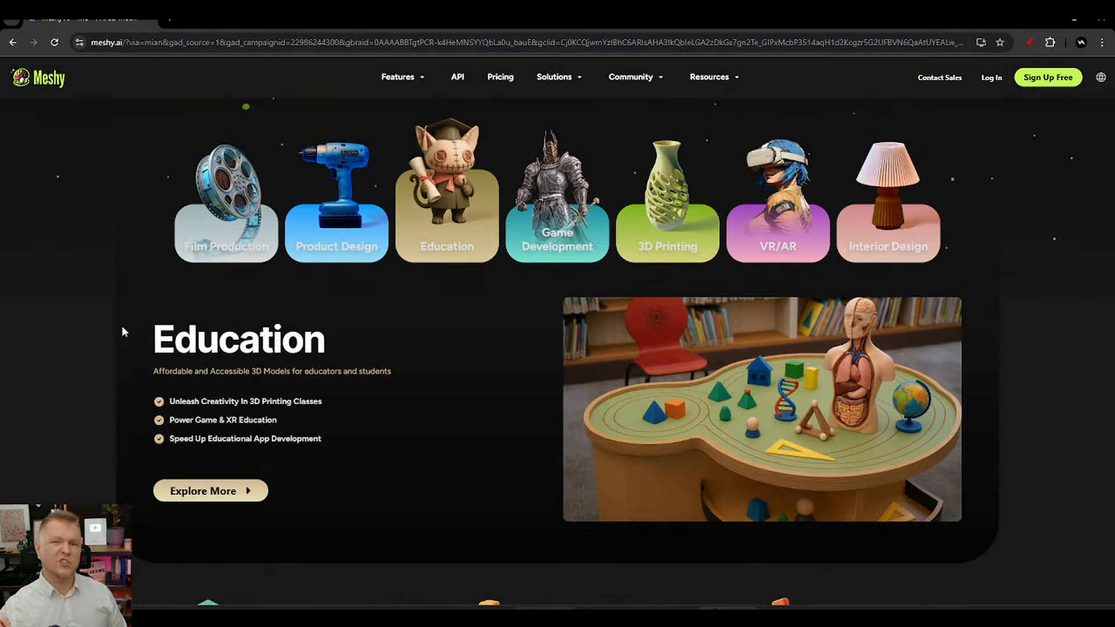
pyautogui.scroll(-10, 122, 328)
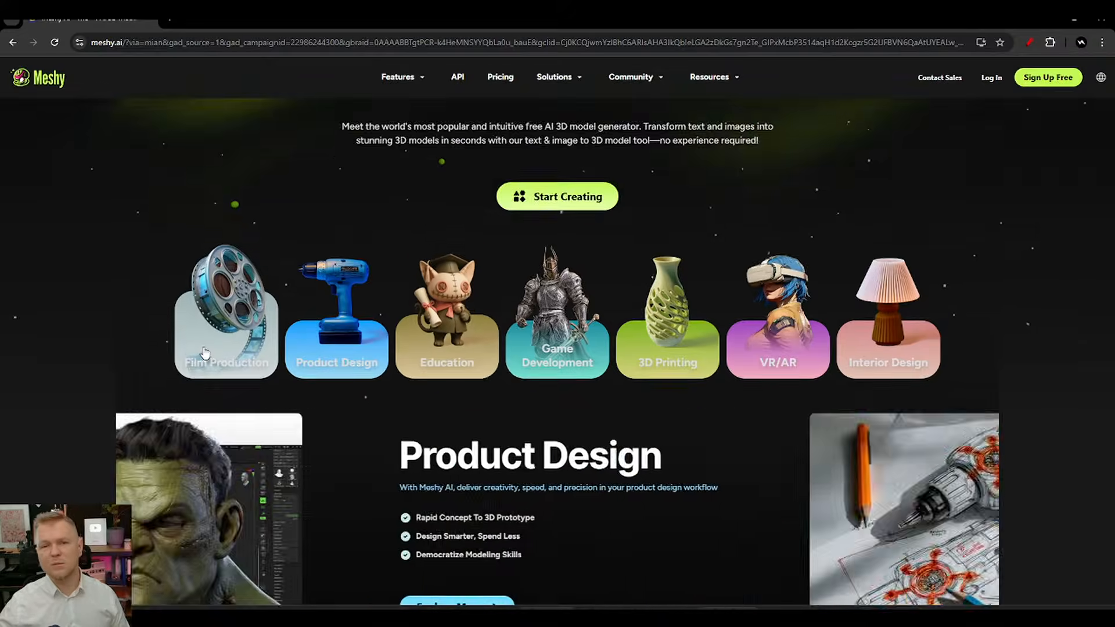
pyautogui.scroll(-5, 42, 386)
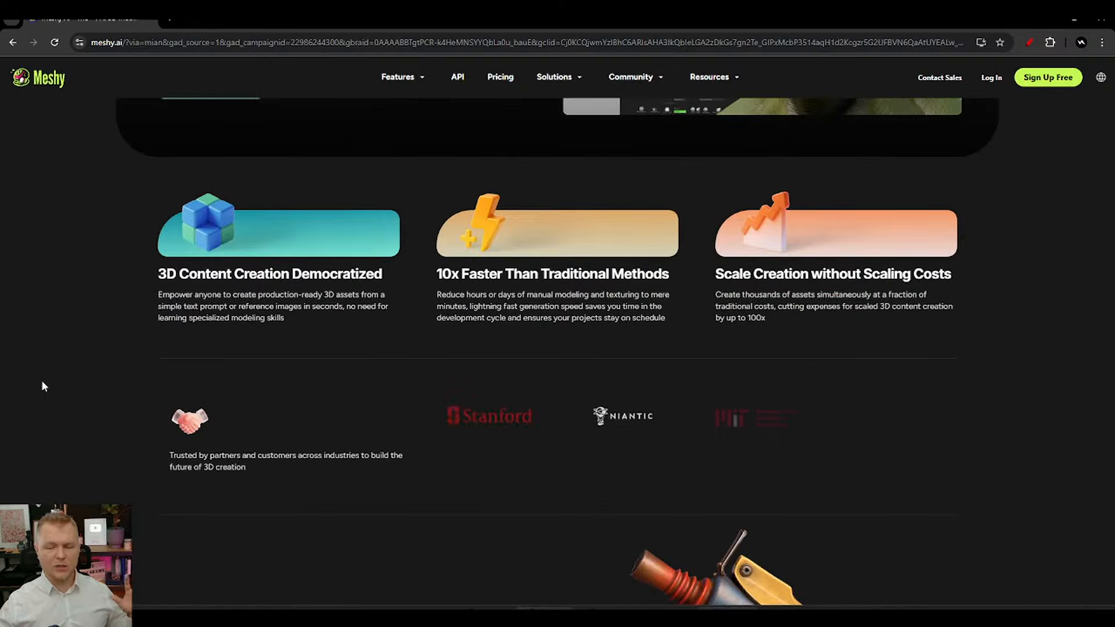
pyautogui.scroll(-2, 42, 394)
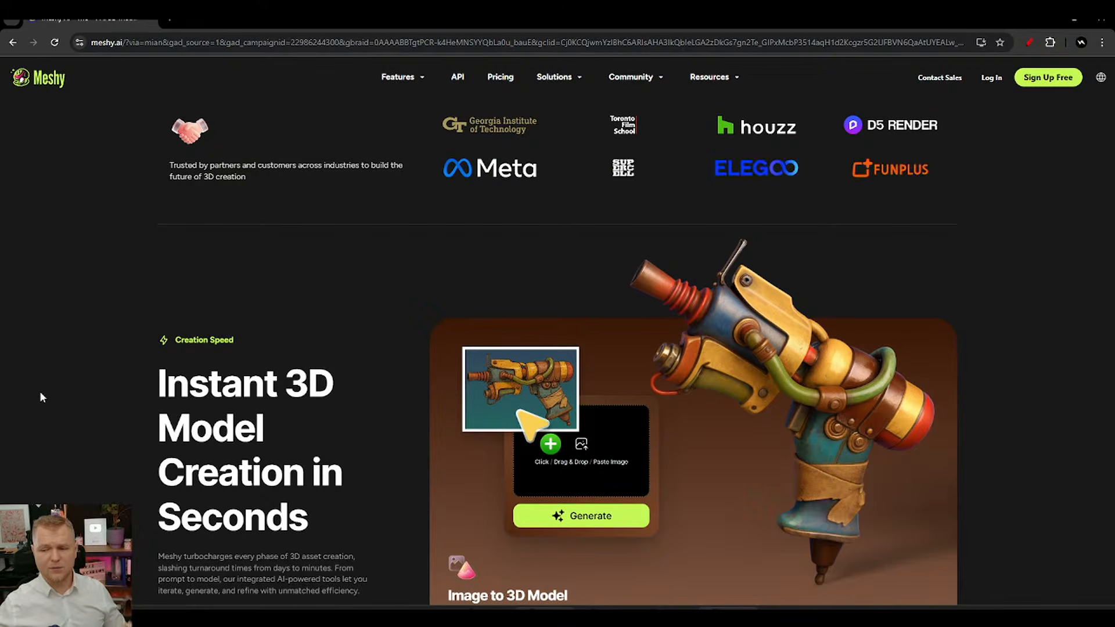
pyautogui.scroll(-1, 50, 416)
pyautogui.scroll(-6, 50, 418)
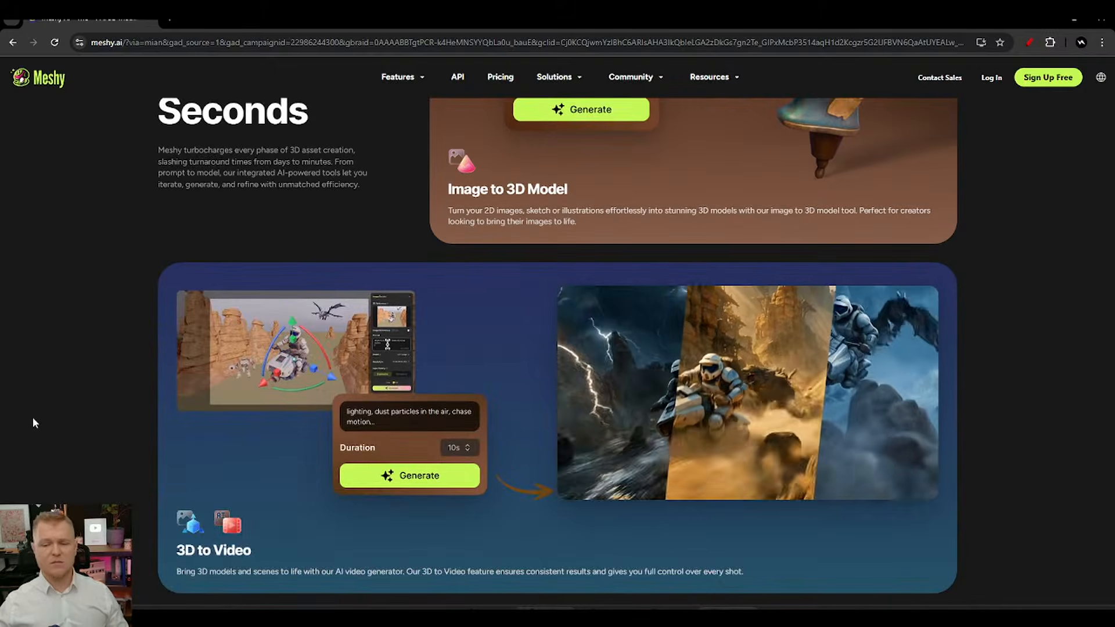
pyautogui.scroll(-1, 32, 421)
pyautogui.scroll(-1, 30, 422)
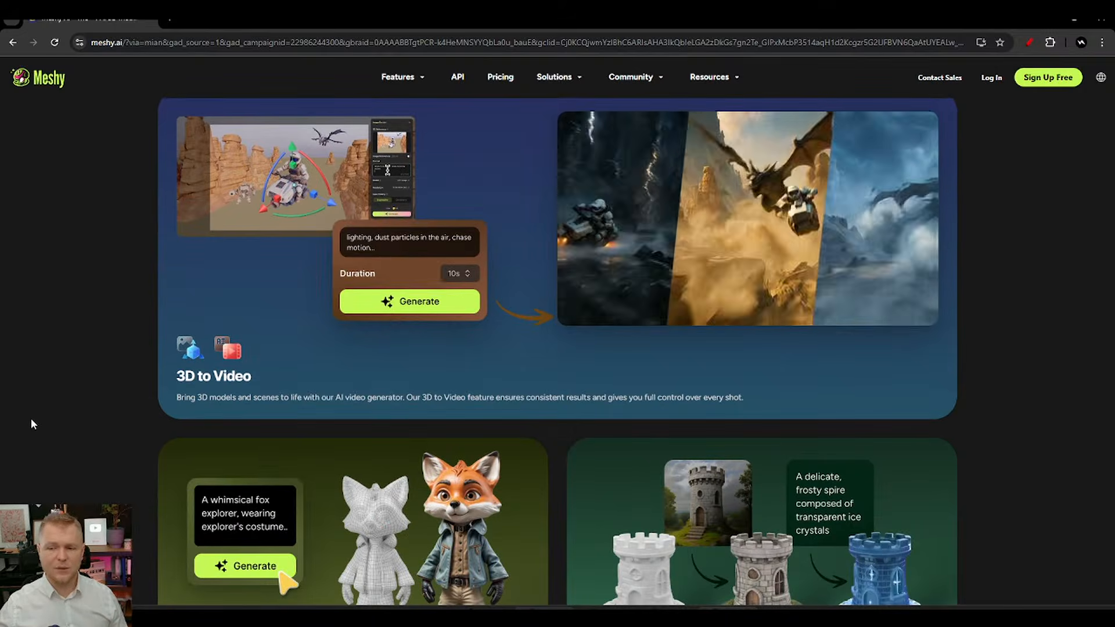
# Step: Look through the remaining generation, texturing, remeshing and animation features on the Meshy home page, return to its start and close the window
pyautogui.scroll(-1, 30, 425)
pyautogui.scroll(-3, 32, 427)
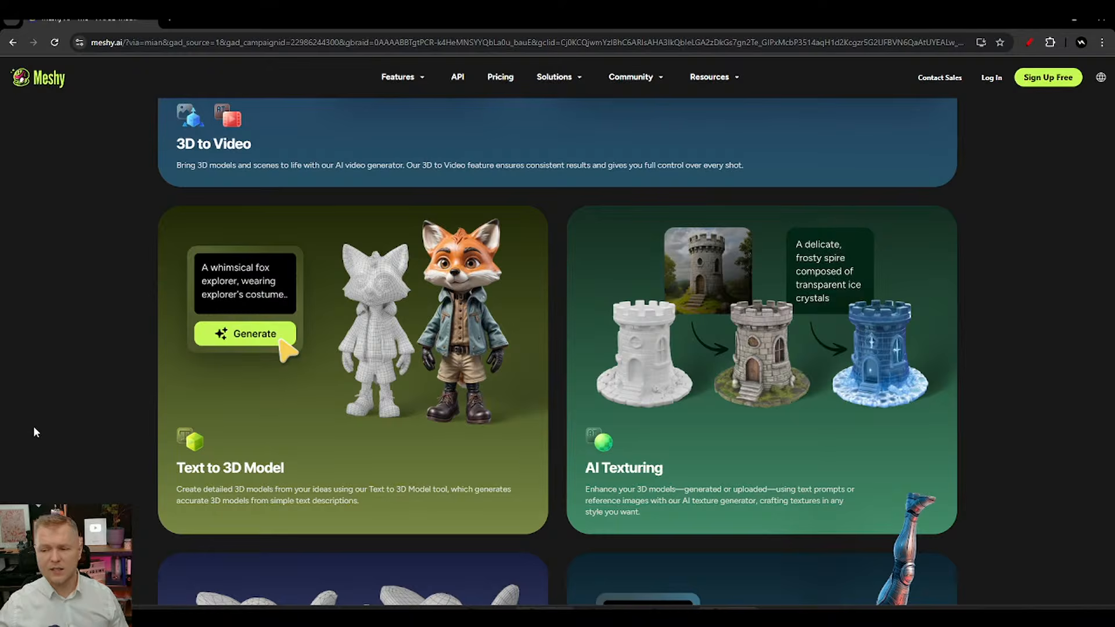
pyautogui.scroll(-5, 33, 426)
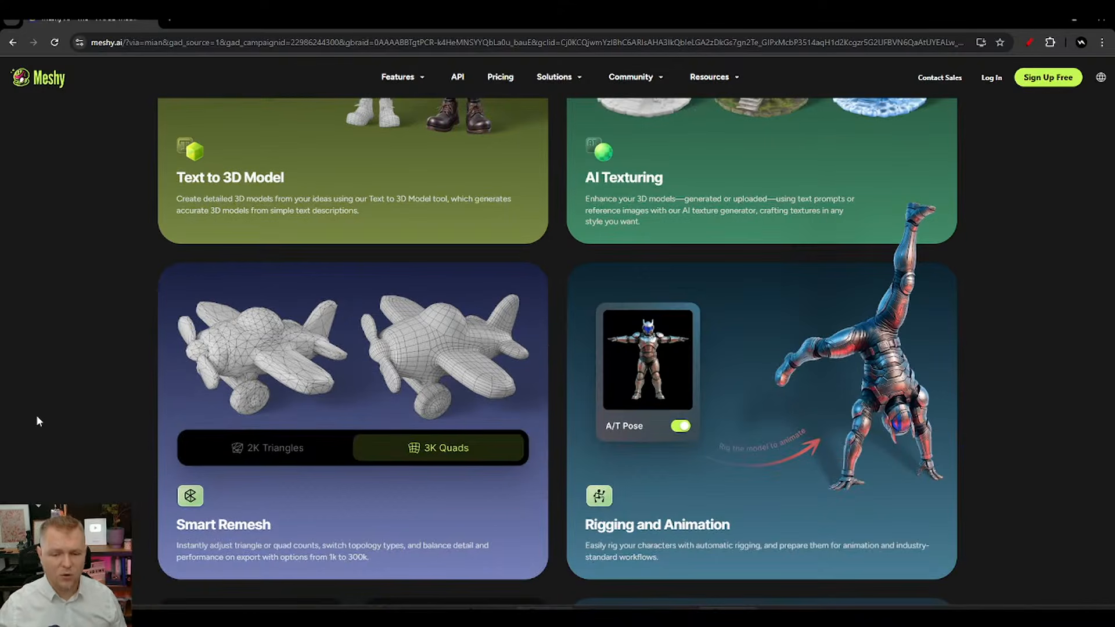
pyautogui.scroll(-12, 37, 420)
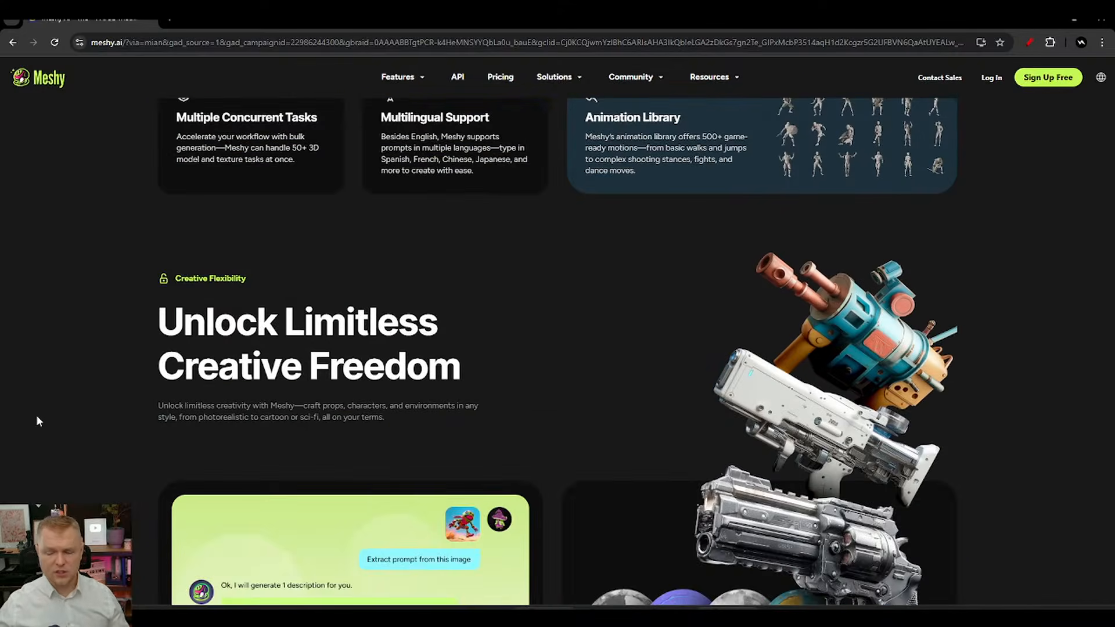
pyautogui.scroll(20, 33, 325)
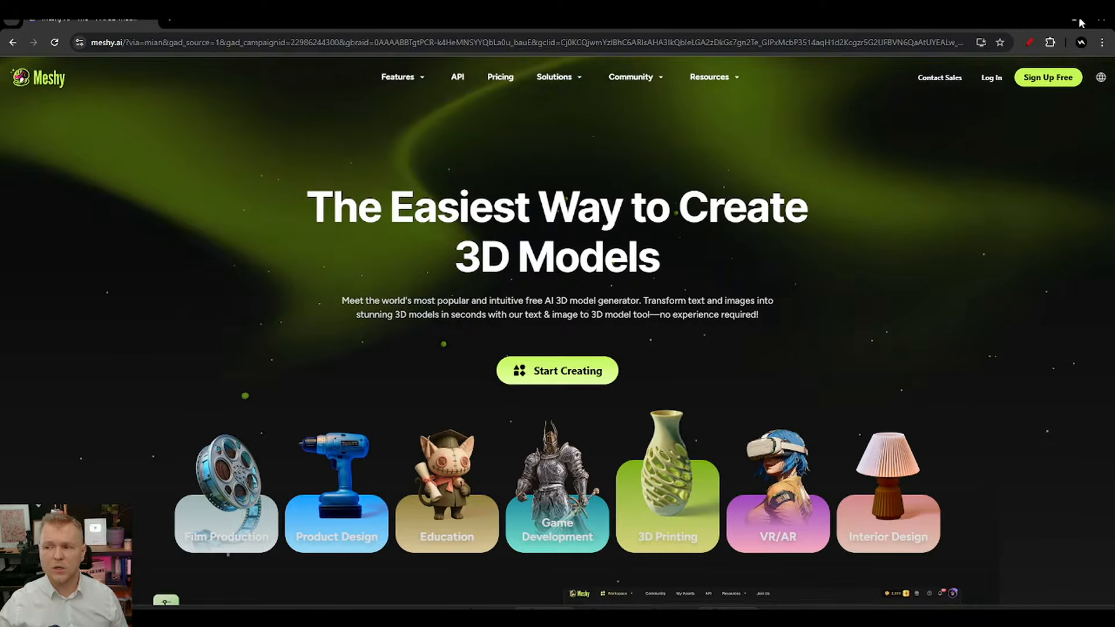
pyautogui.click(1100, 23)
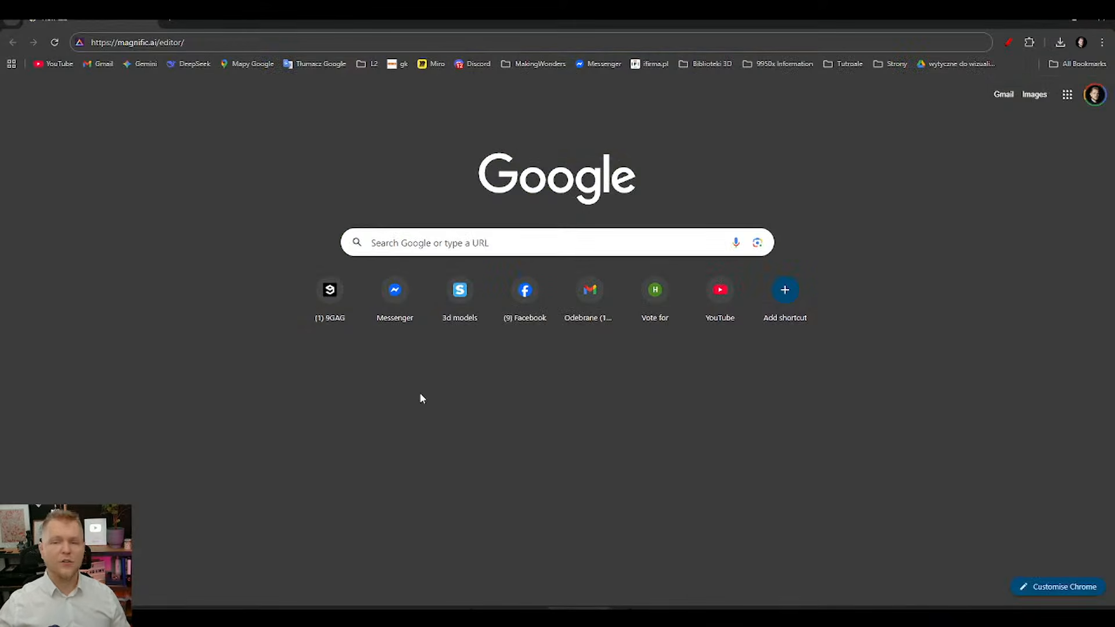
# Step: Switch to the signed-in Meshy window, open the Community page and look through the trending models
pyautogui.moveTo(547, 617)
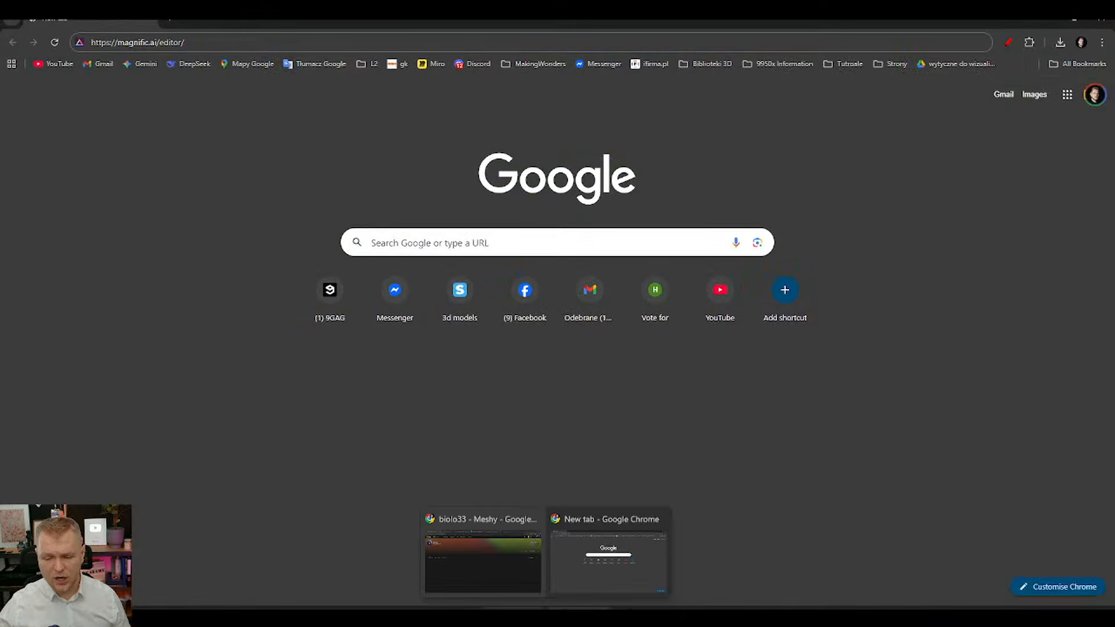
pyautogui.click(499, 574)
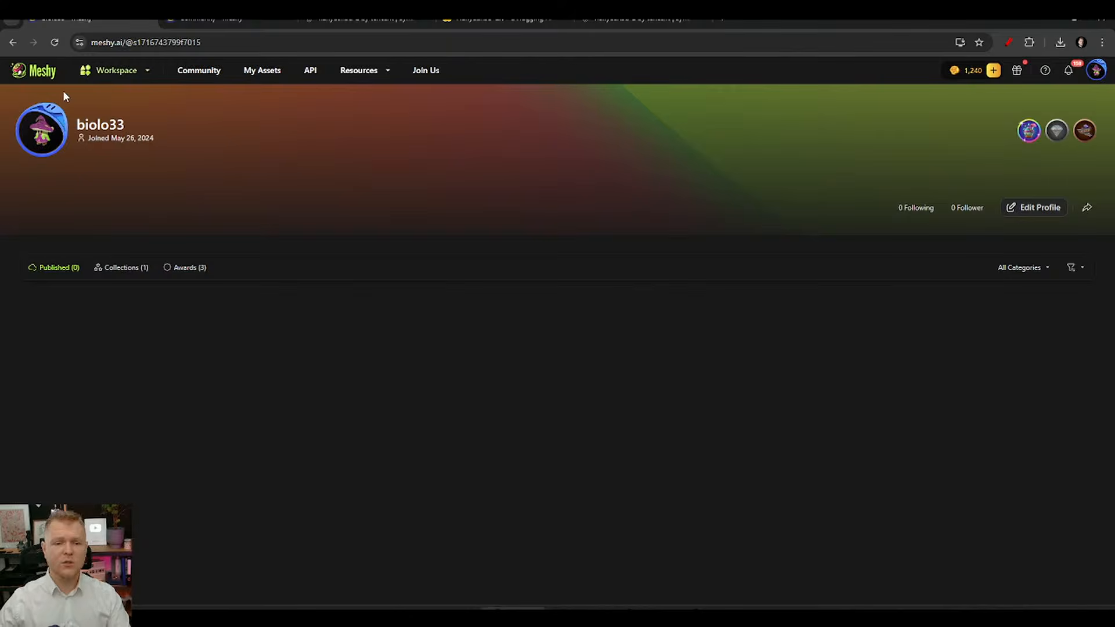
pyautogui.click(47, 81)
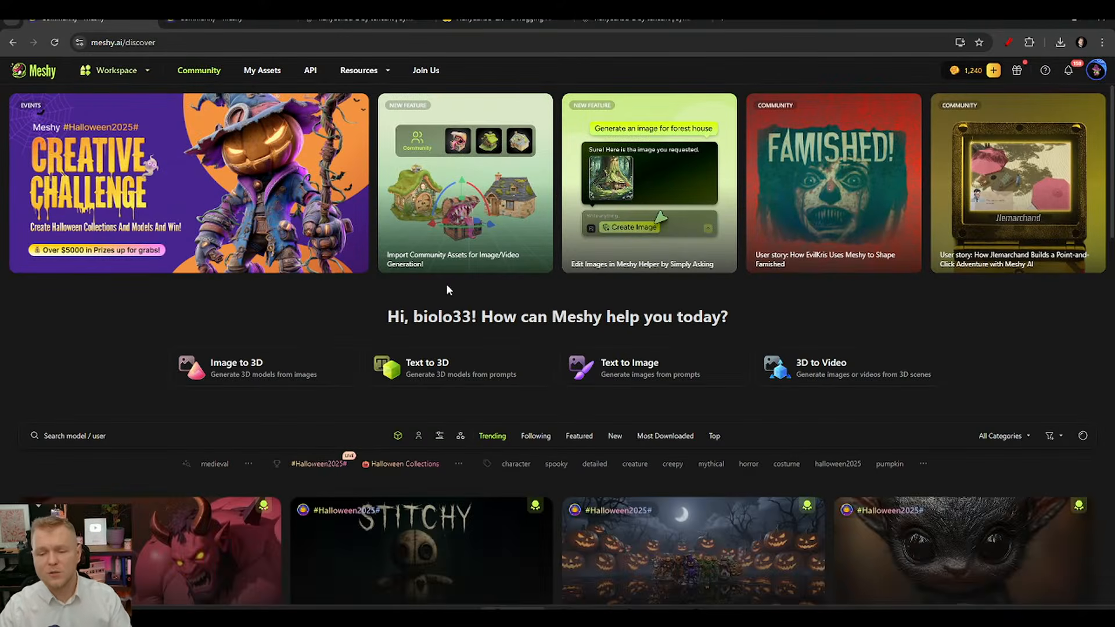
pyautogui.scroll(-5, 546, 314)
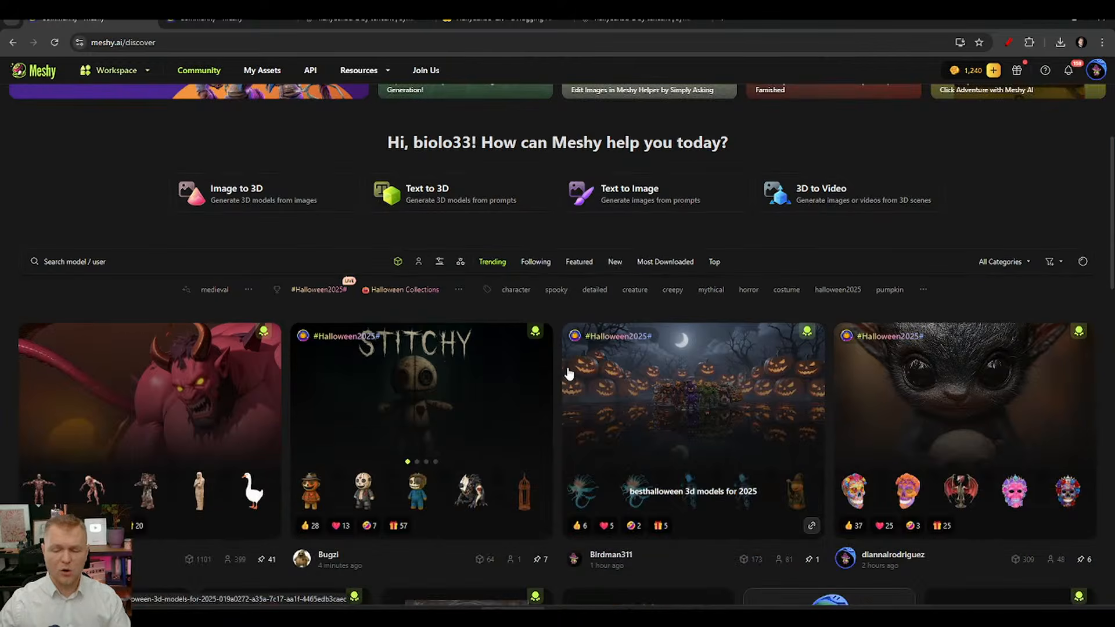
pyautogui.scroll(-2, 910, 421)
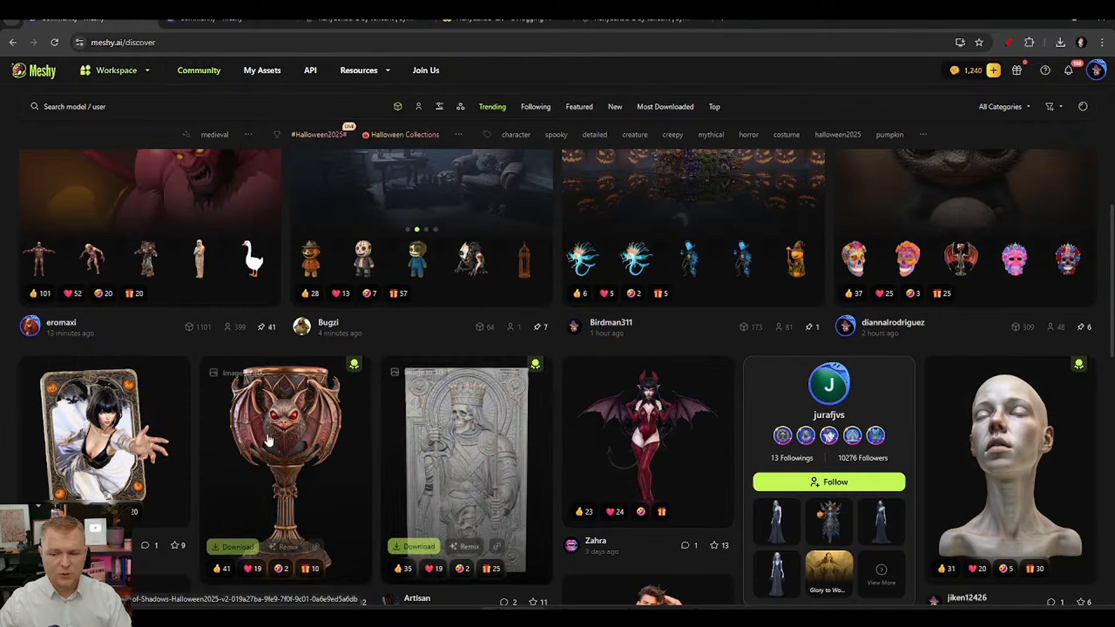
pyautogui.scroll(-2, 650, 323)
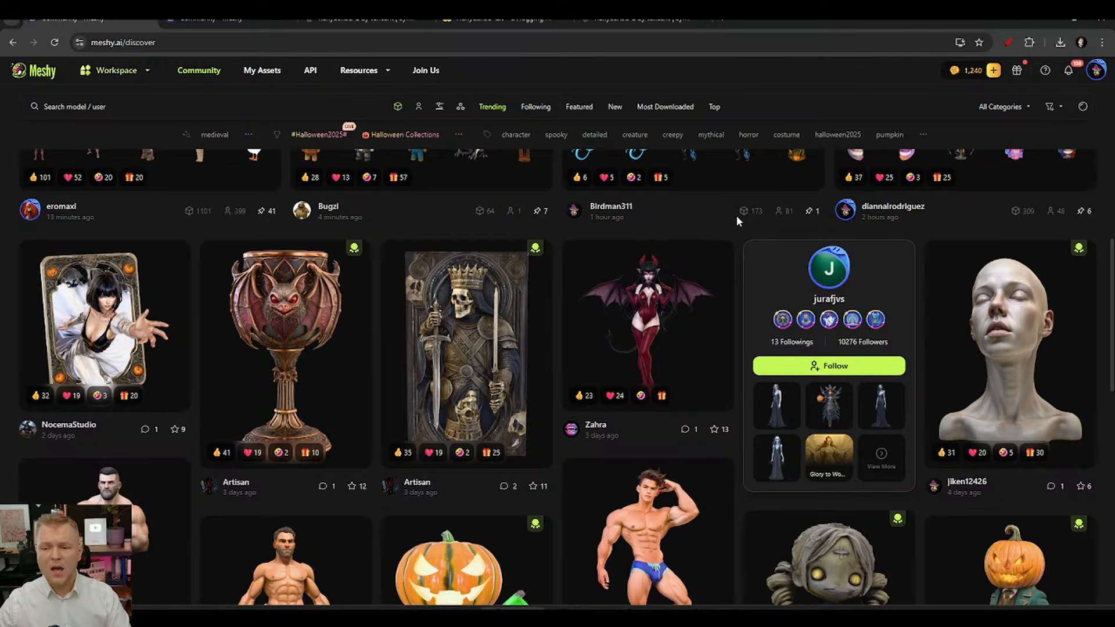
pyautogui.scroll(1, 712, 212)
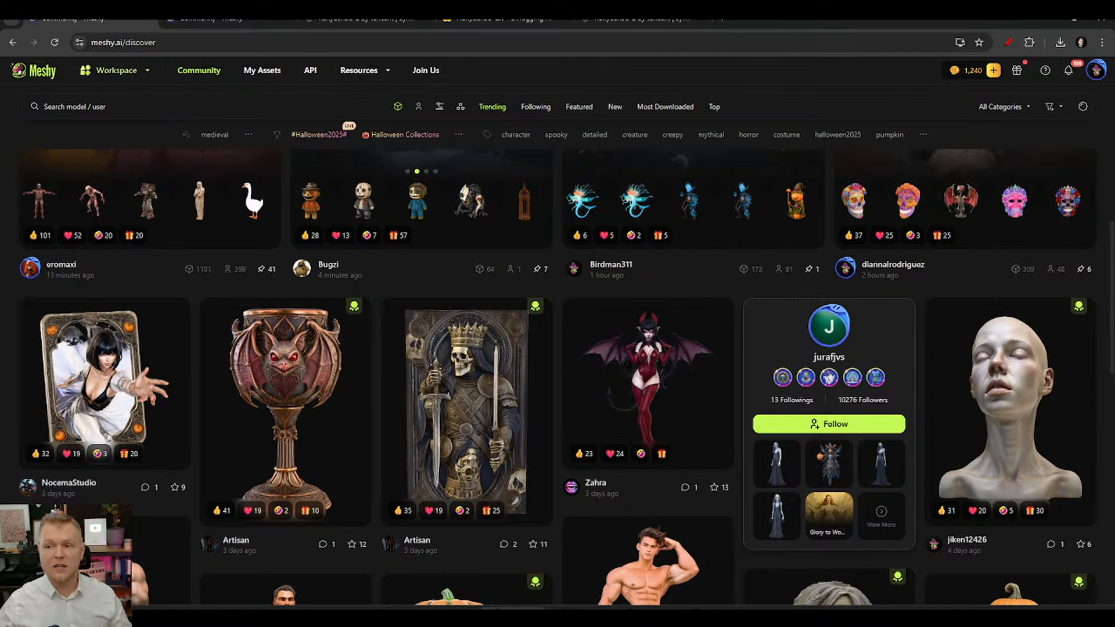
# Step: Search the web for "Humano 3d" in a new tab, open the Humano 3D People Collections page and close it
pyautogui.hotkey('ctrl', 't')
pyautogui.write('Humano 3d')
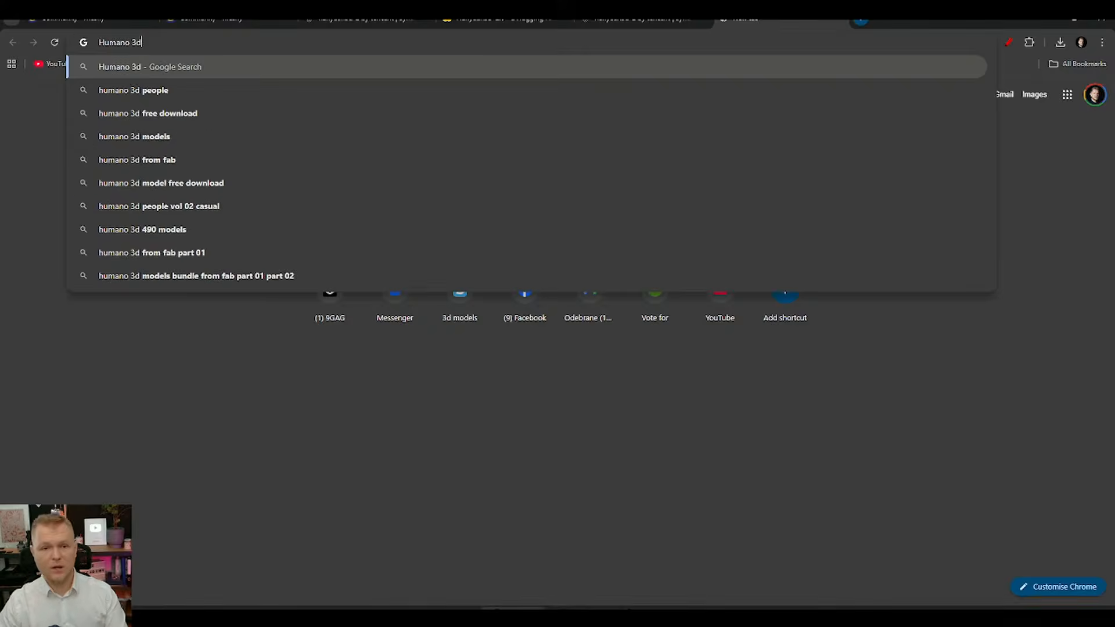
pyautogui.press('Return')
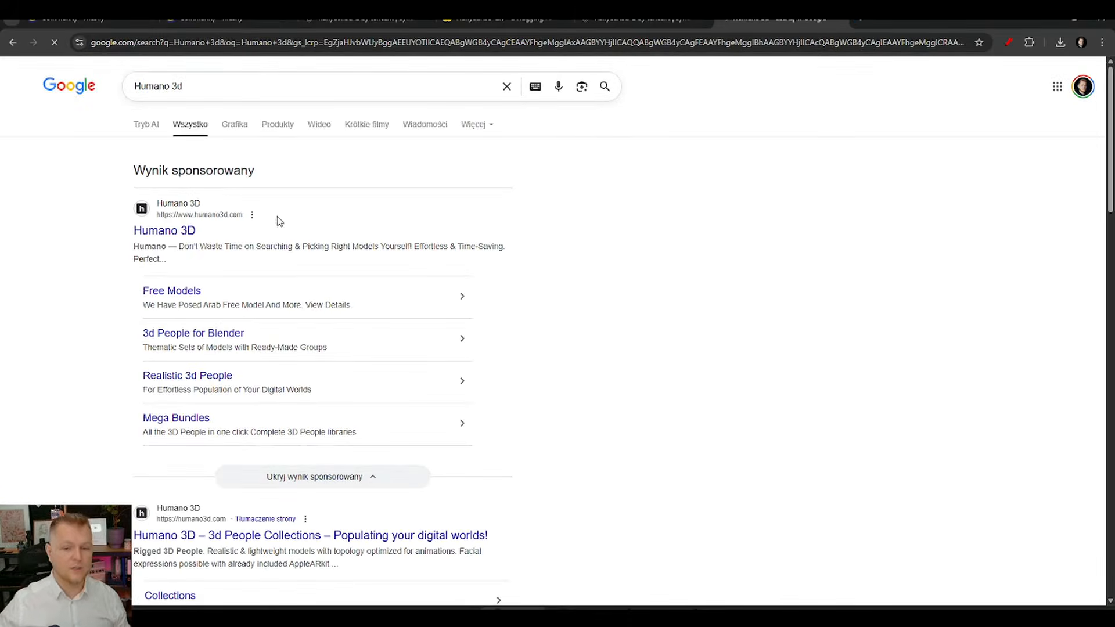
pyautogui.click(253, 267)
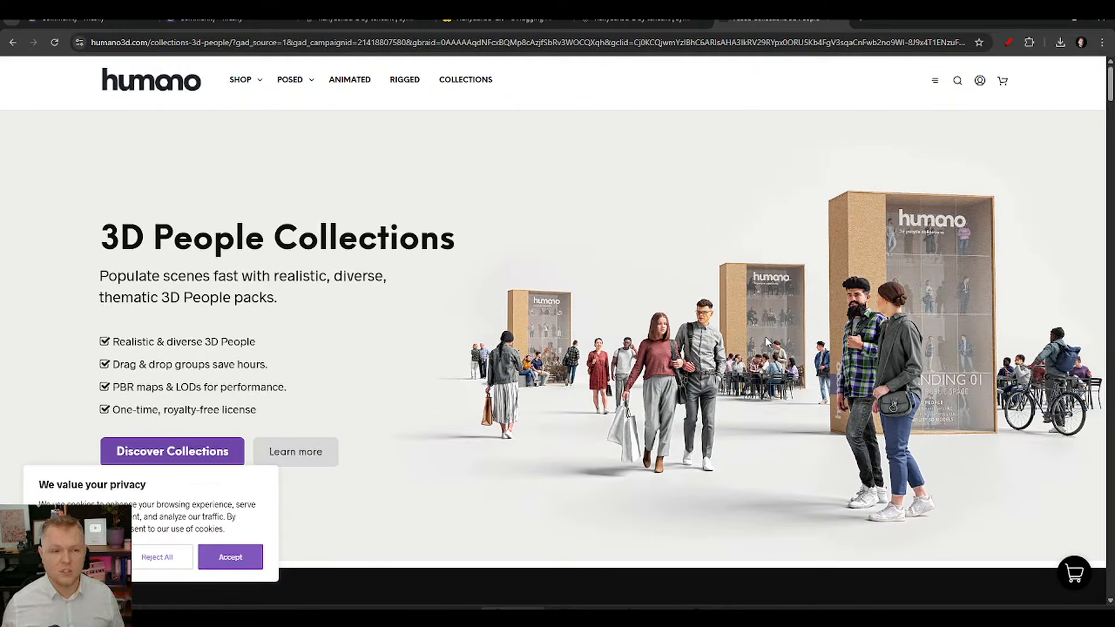
pyautogui.click(843, 21)
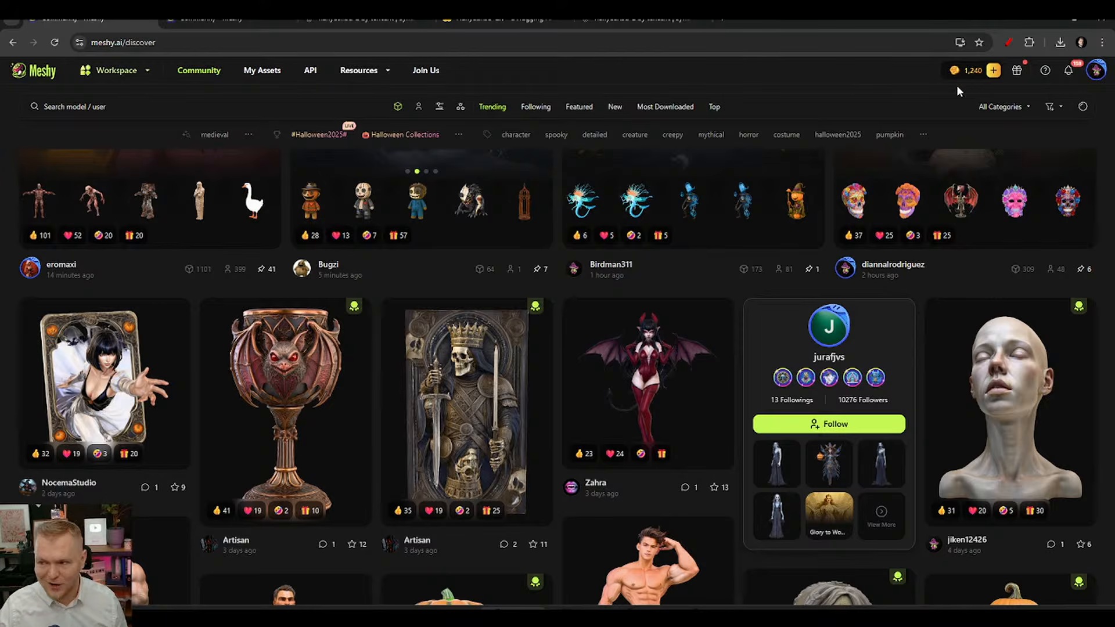
# Step: View the account's own Meshy profile and open the Image to 3D workspace
pyautogui.click(1096, 72)
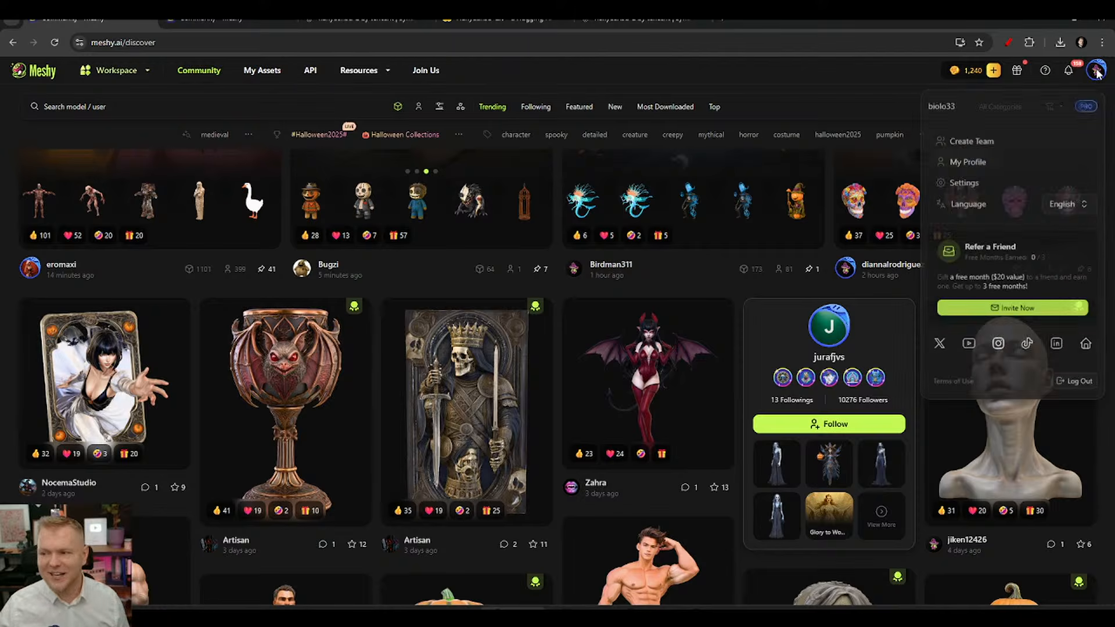
pyautogui.click(1004, 166)
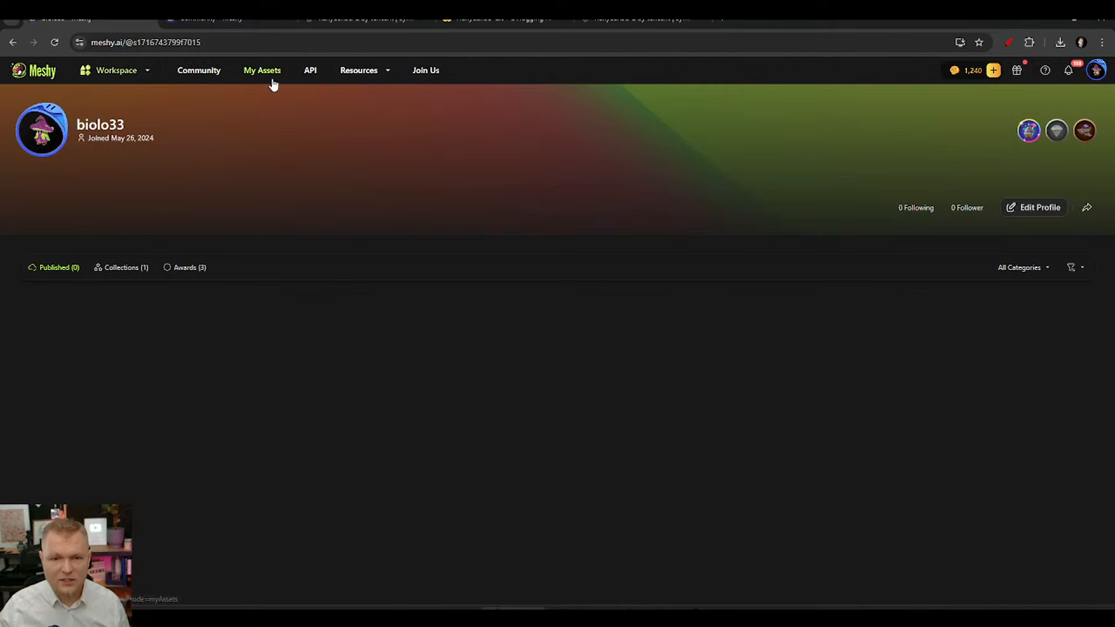
pyautogui.click(132, 75)
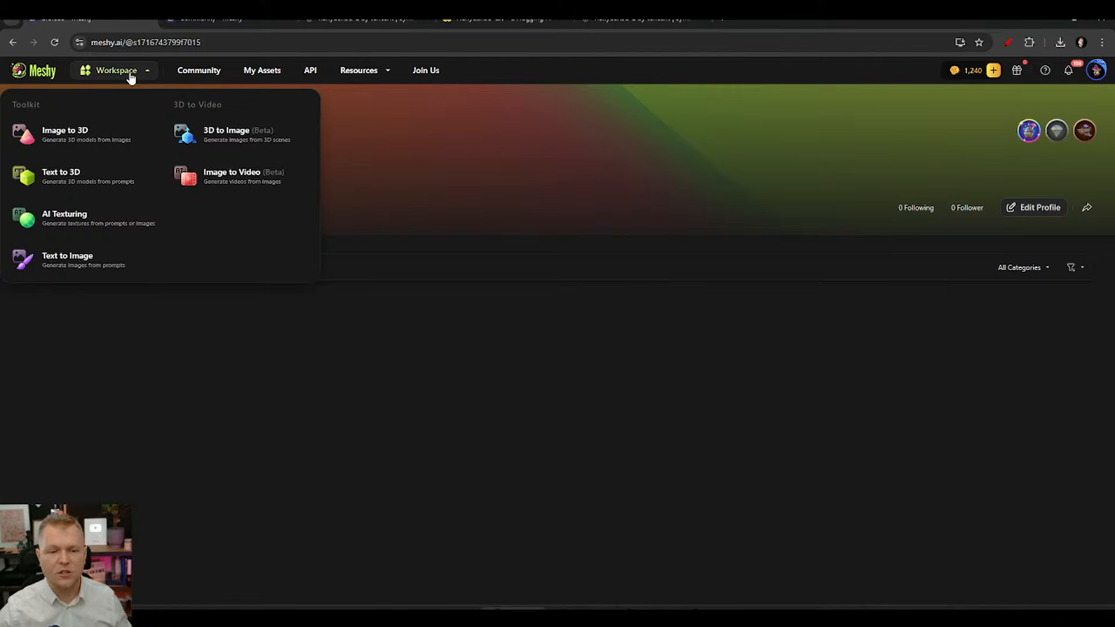
pyautogui.click(97, 138)
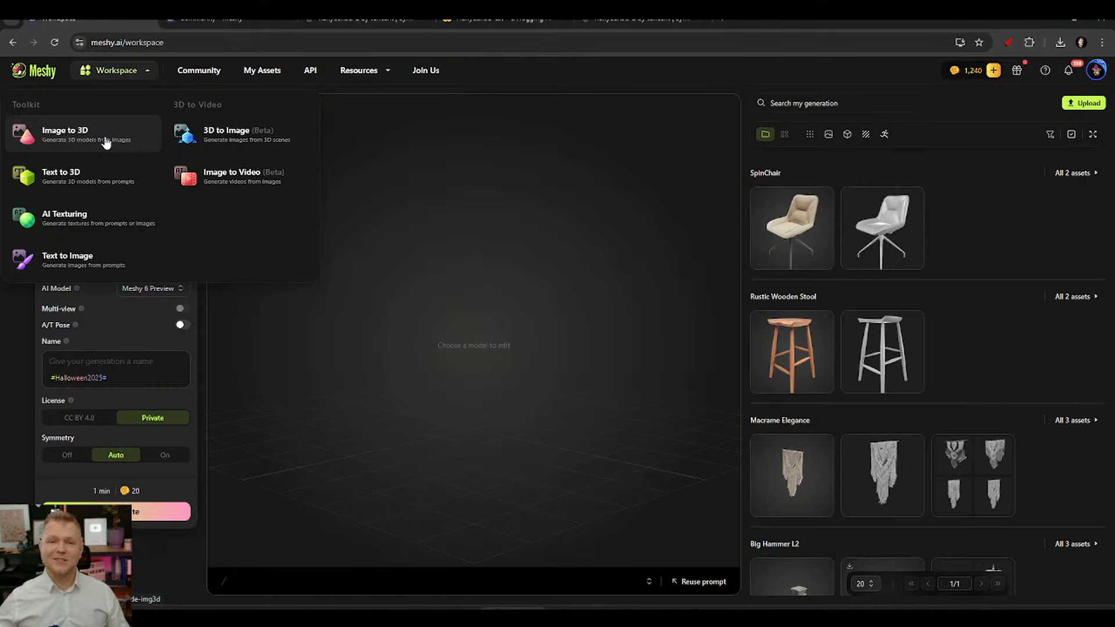
# Step: Open the textured SpinChair model and inspect it from several angles
pyautogui.click(788, 231)
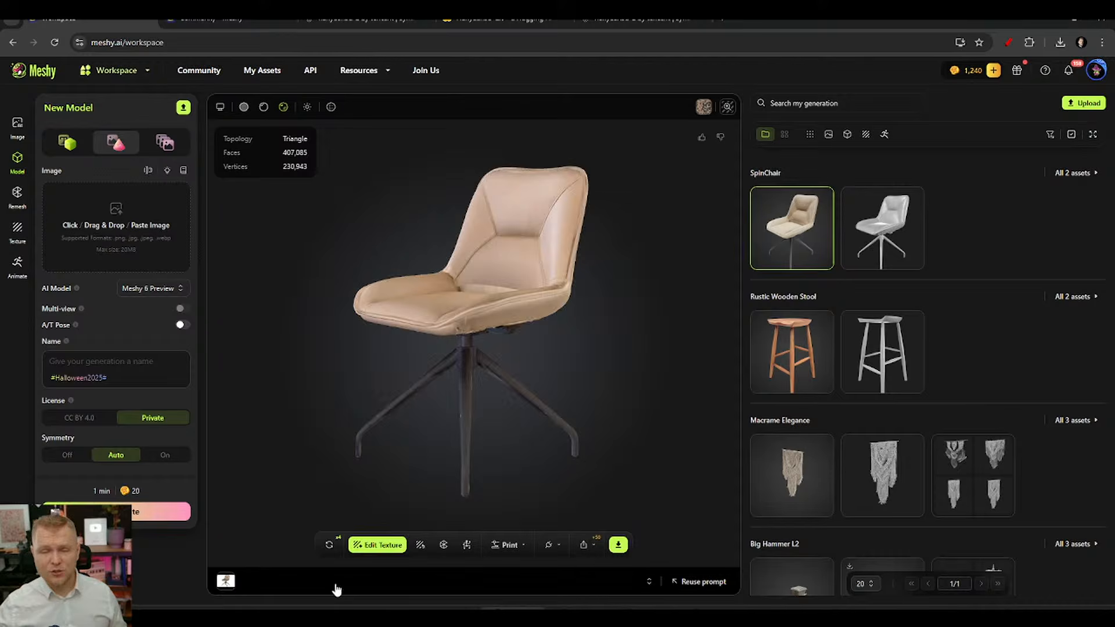
pyautogui.moveTo(458, 311); pyautogui.dragTo(573, 314)
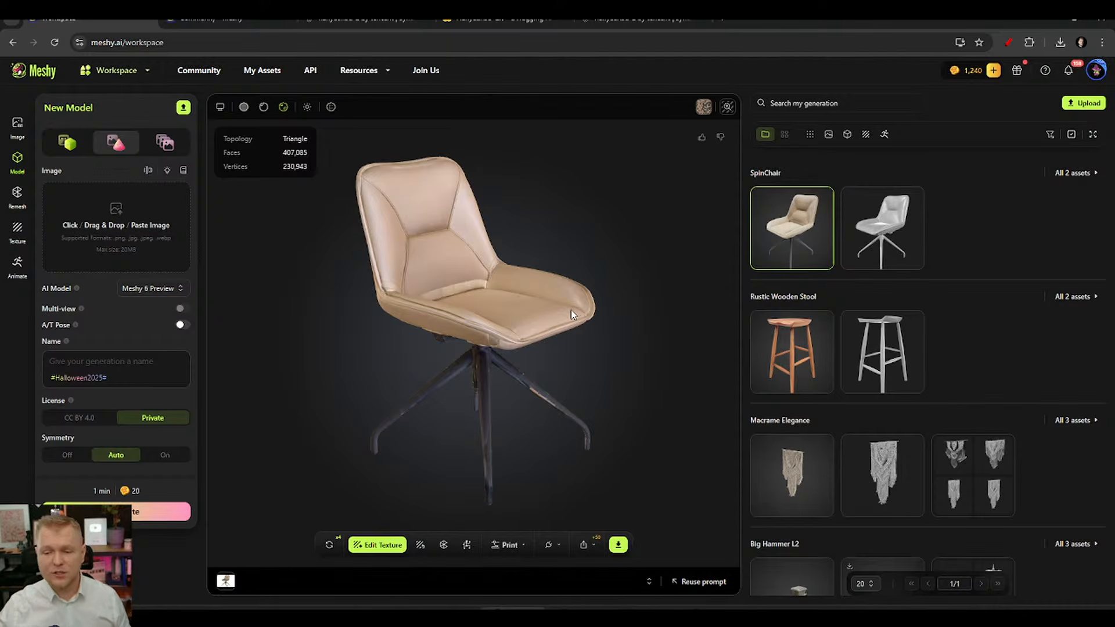
pyautogui.moveTo(570, 310); pyautogui.dragTo(541, 319)
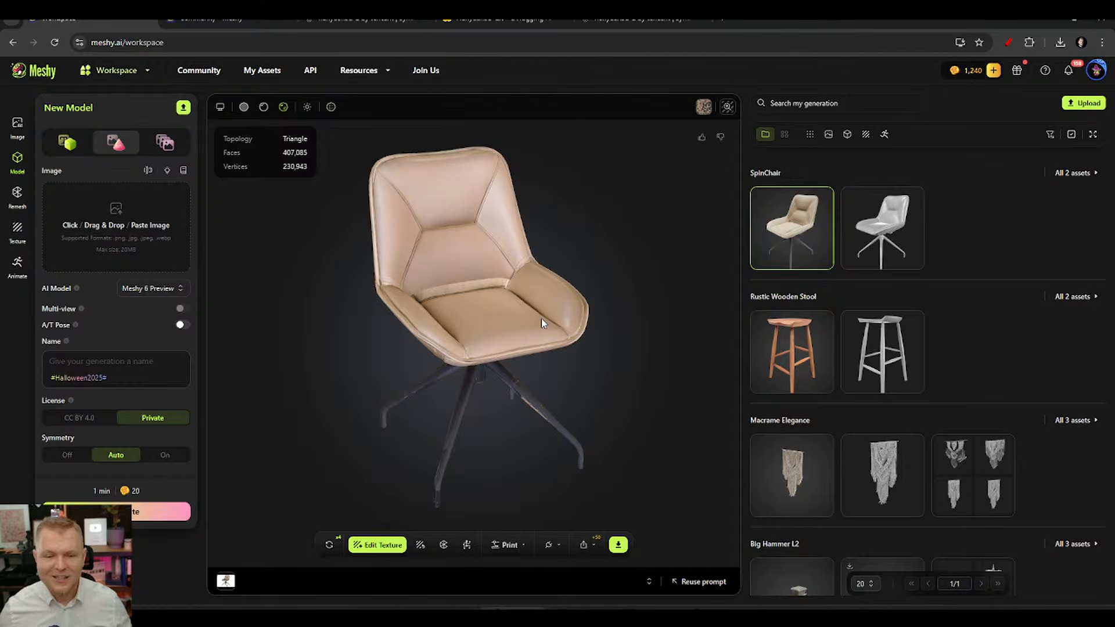
pyautogui.moveTo(542, 323); pyautogui.dragTo(549, 312)
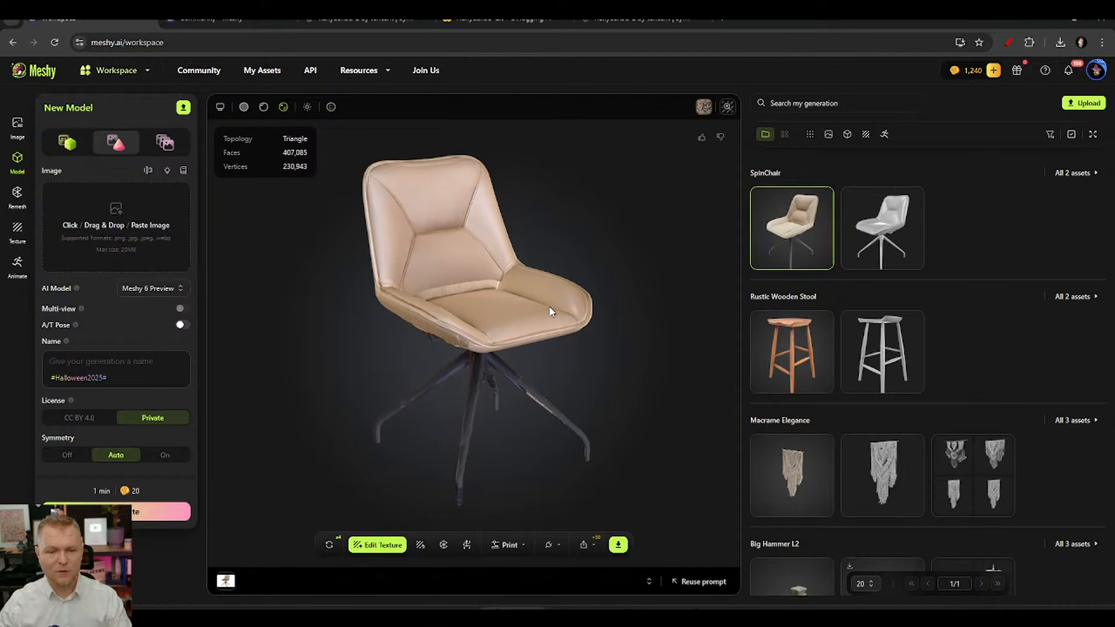
# Step: Select 6777-48357.png in the Generative AI folder as the reference image and inspect the chair in an enlarged preview
pyautogui.click(111, 245)
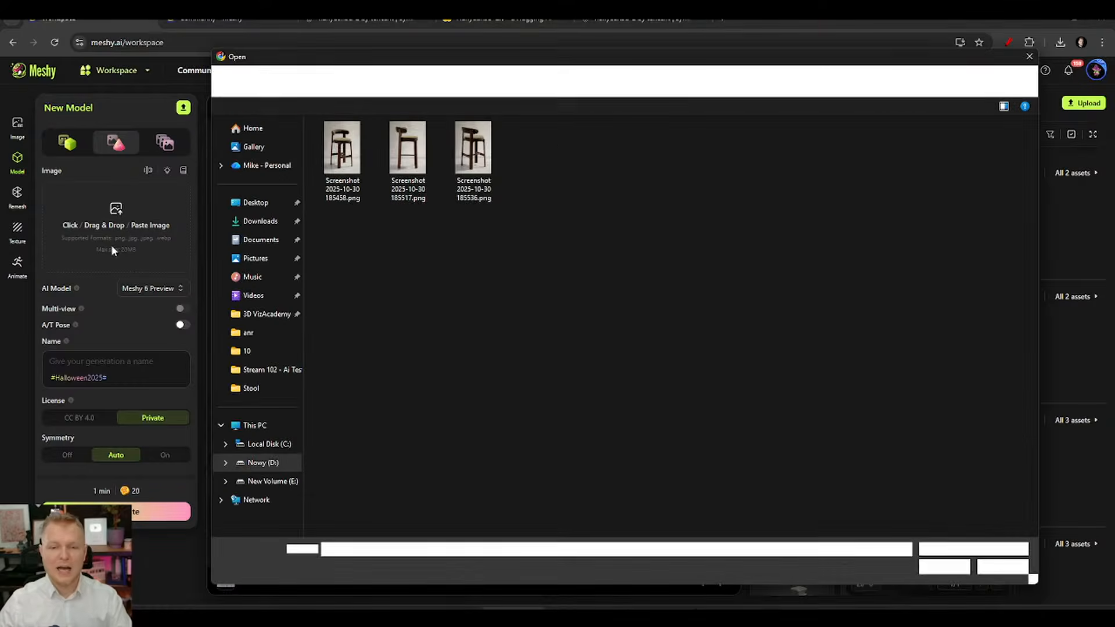
pyautogui.click(590, 83)
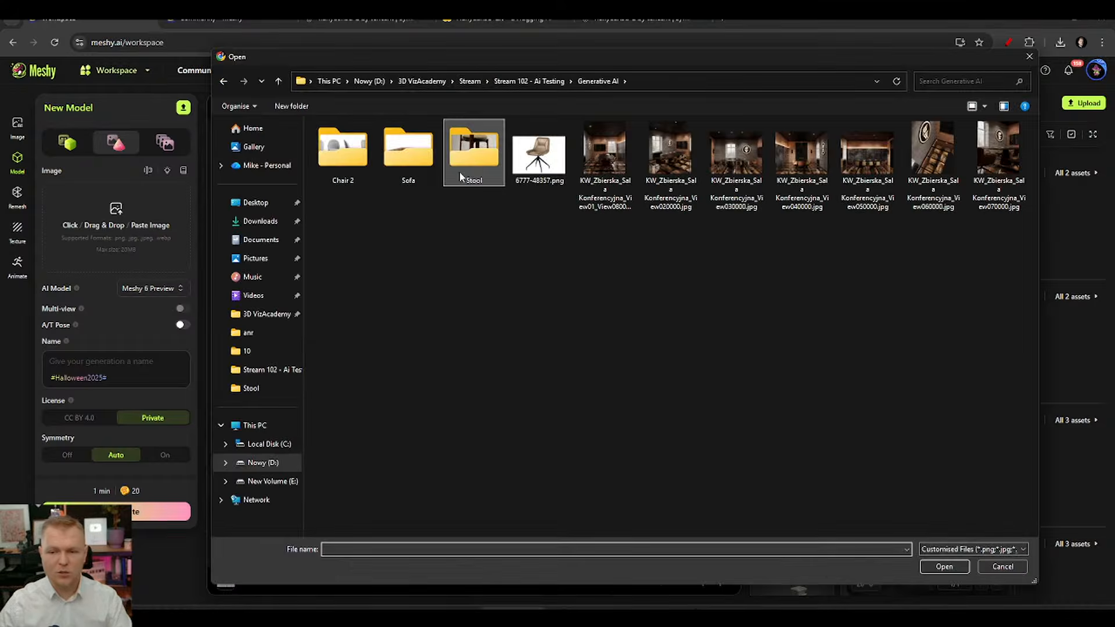
pyautogui.click(540, 153)
pyautogui.rightClick(541, 151)
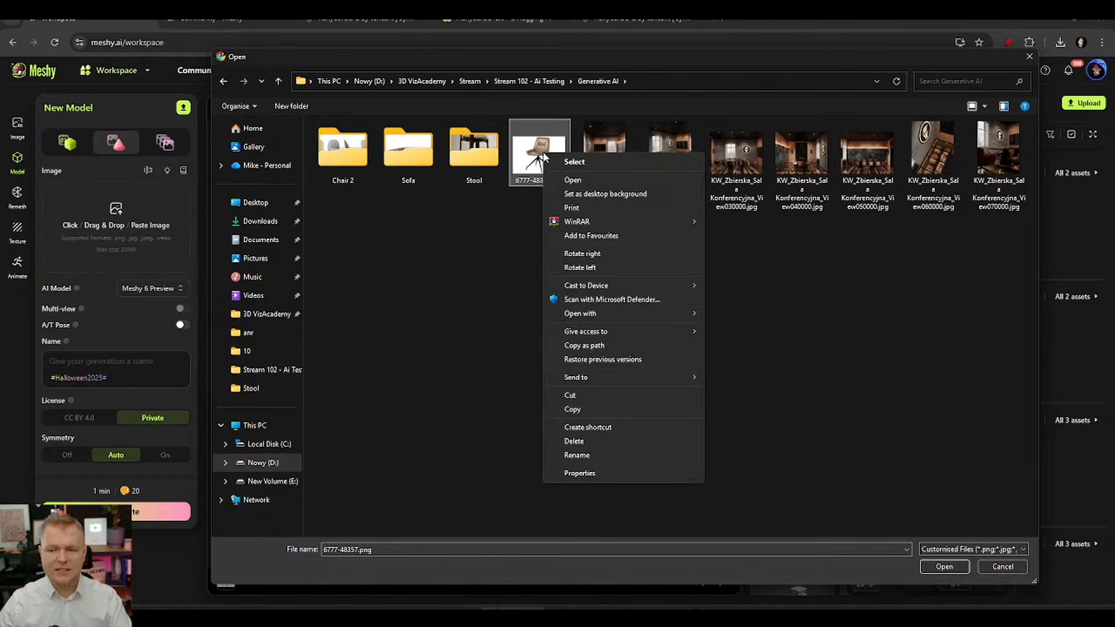
pyautogui.click(560, 179)
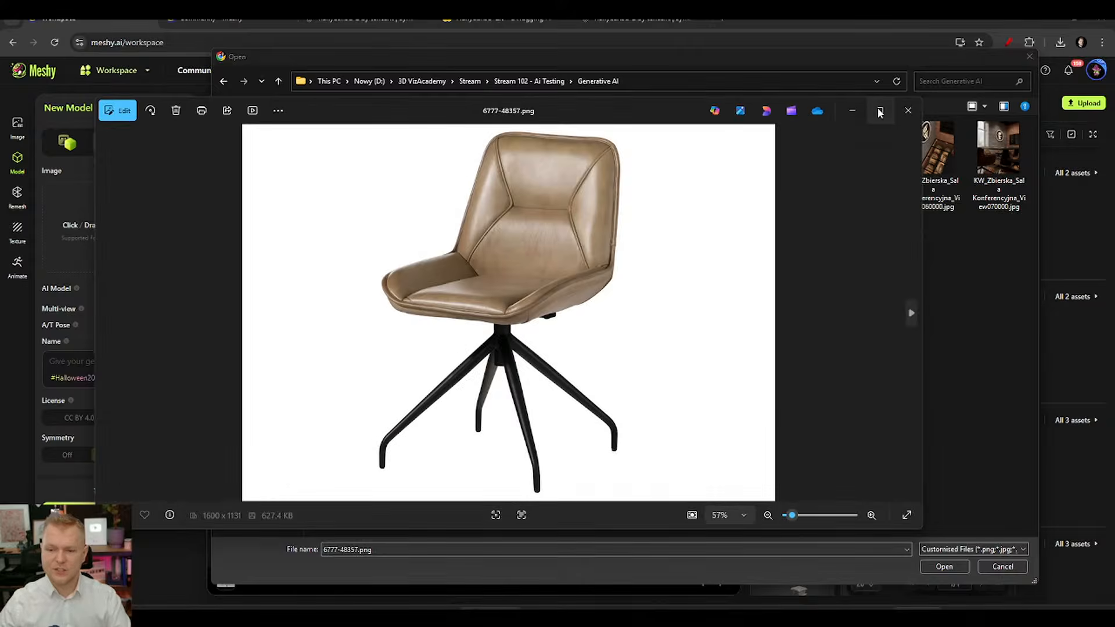
pyautogui.click(880, 109)
pyautogui.scroll(5, 609, 177)
pyautogui.scroll(4, 609, 177)
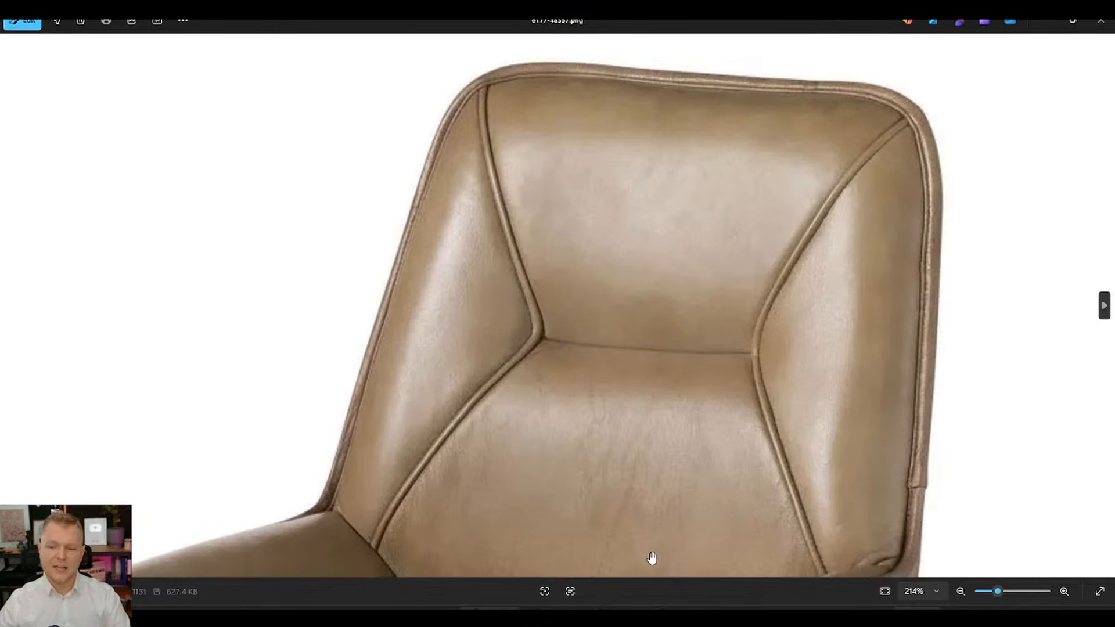
pyautogui.scroll(-10, 664, 253)
pyautogui.scroll(-5, 582, 216)
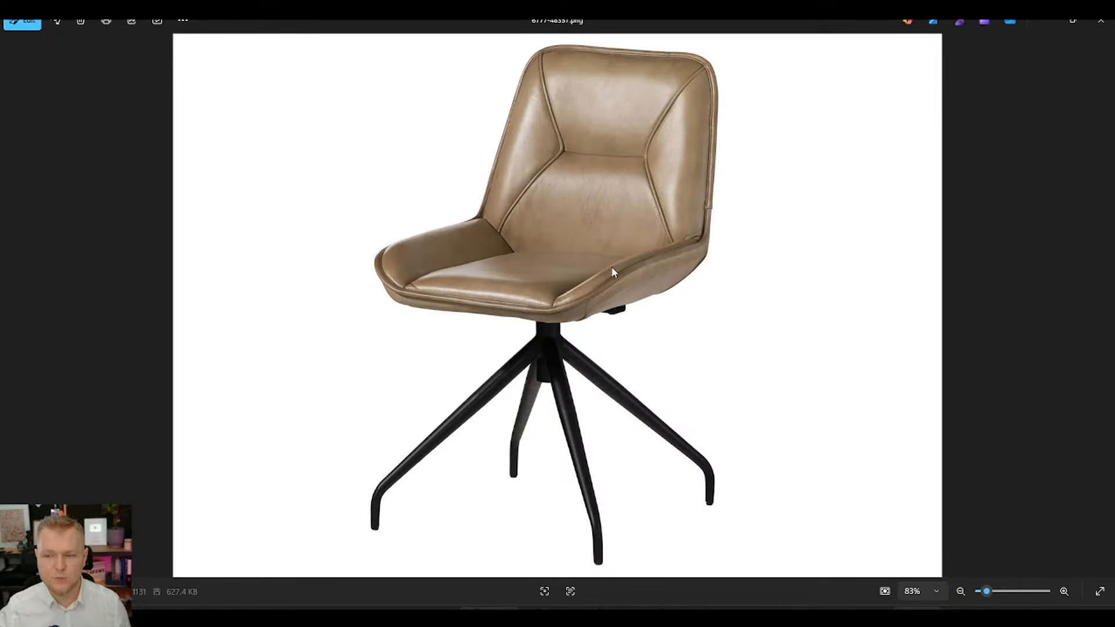
pyautogui.click(1100, 21)
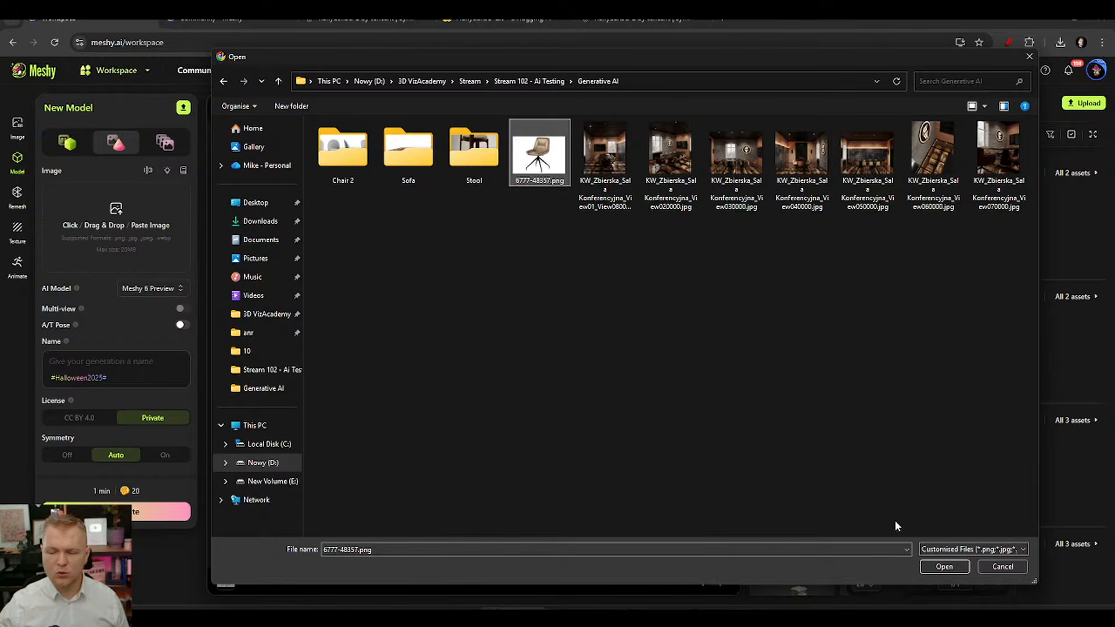
# Step: Load the selected chair image into the new model, choose the Meshy 6 Preview AI model and keep the name Modern Swivel Chair
pyautogui.click(932, 567)
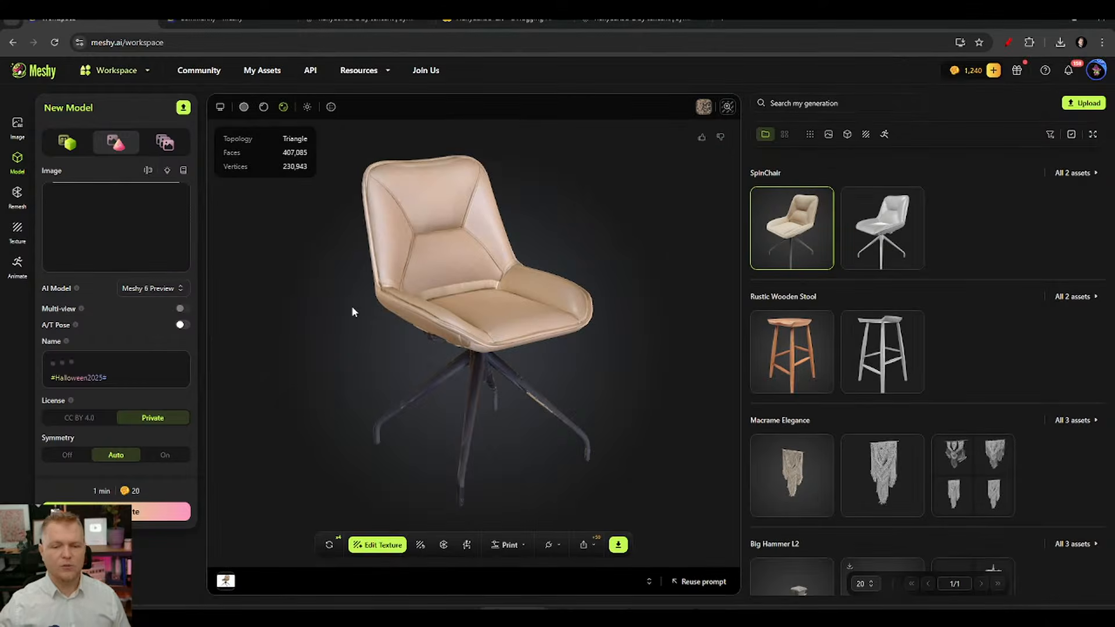
pyautogui.click(151, 289)
pyautogui.click(153, 312)
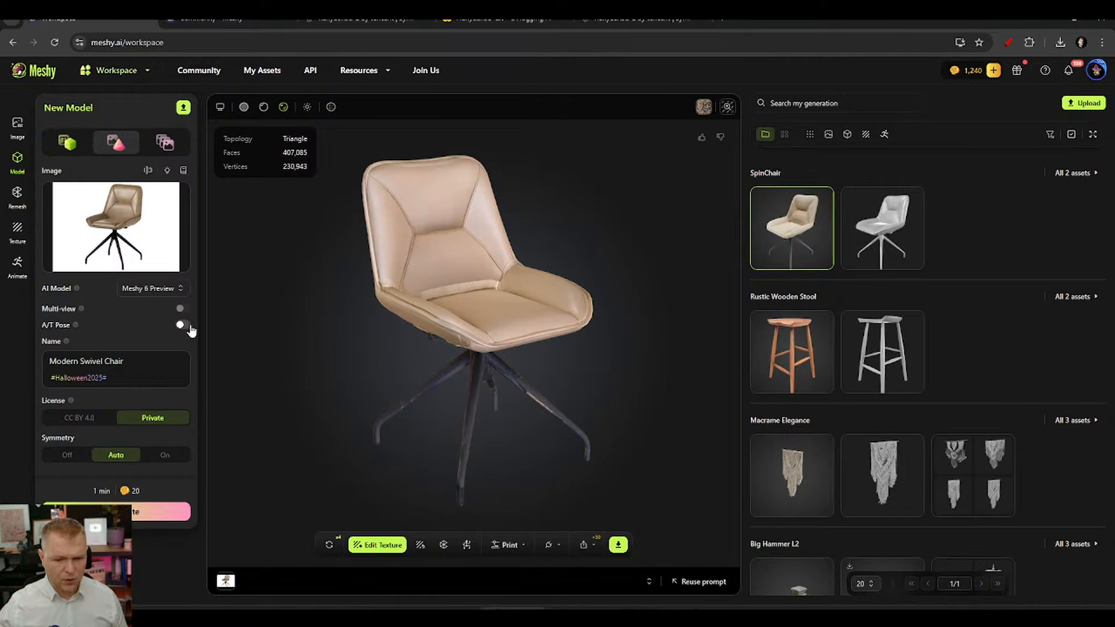
pyautogui.click(139, 366)
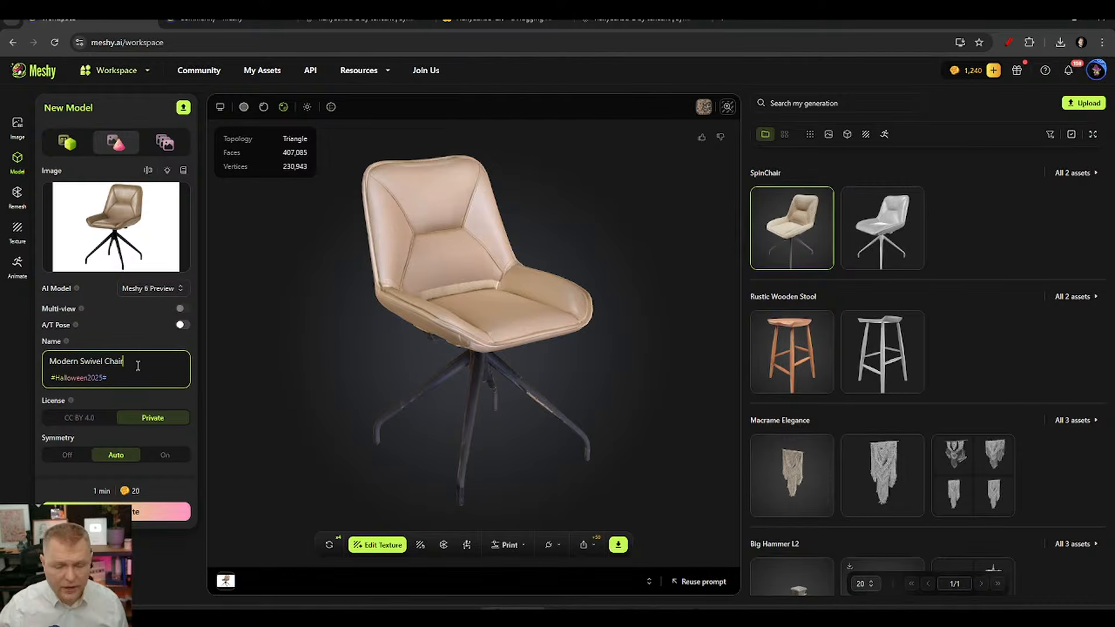
pyautogui.click(110, 378)
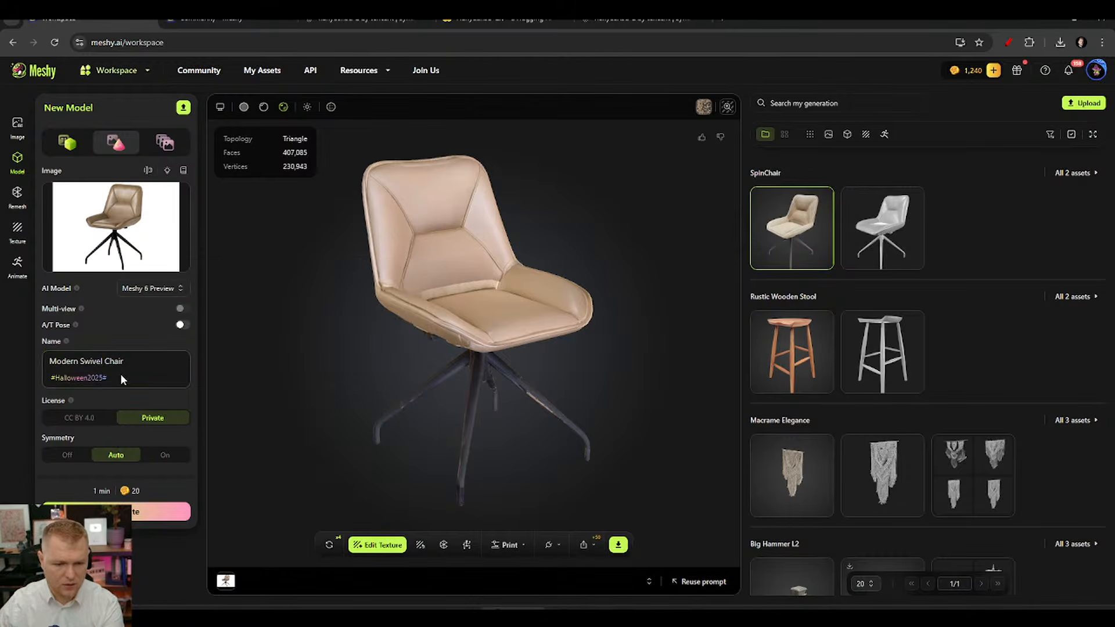
# Step: Keep the model's license Private, set Symmetry to On and start generating the Modern Swivel Chair
pyautogui.click(137, 368)
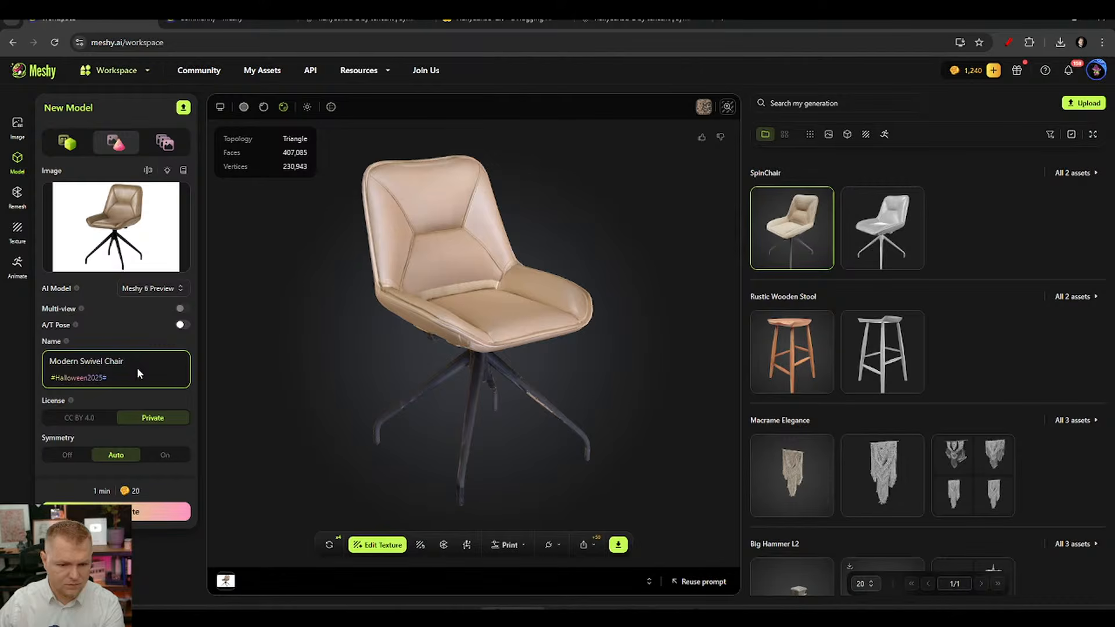
pyautogui.click(90, 419)
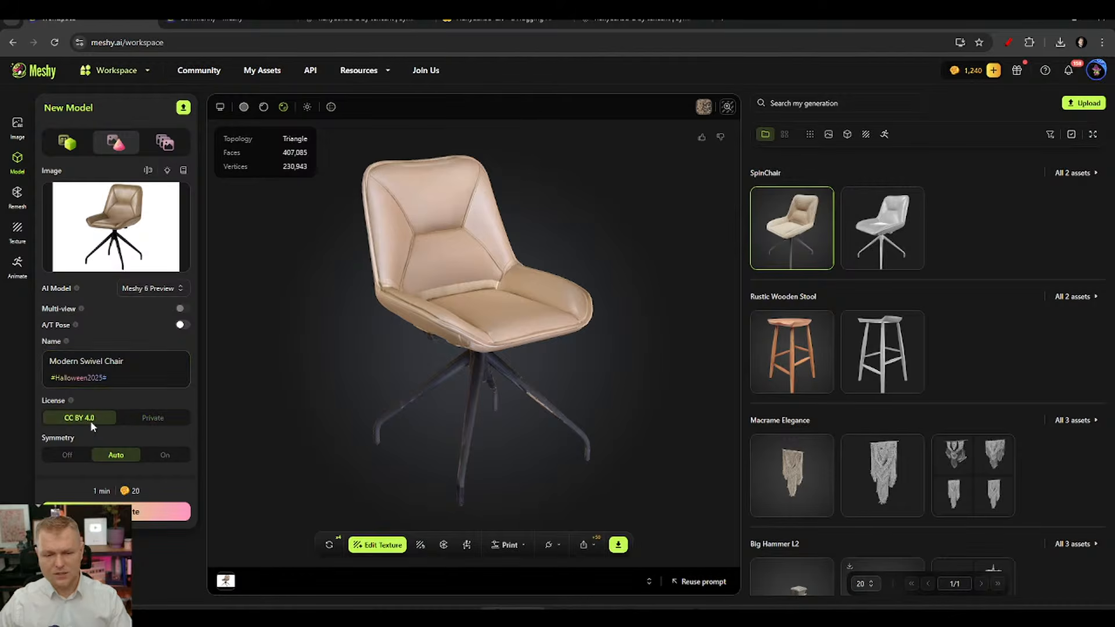
pyautogui.click(146, 419)
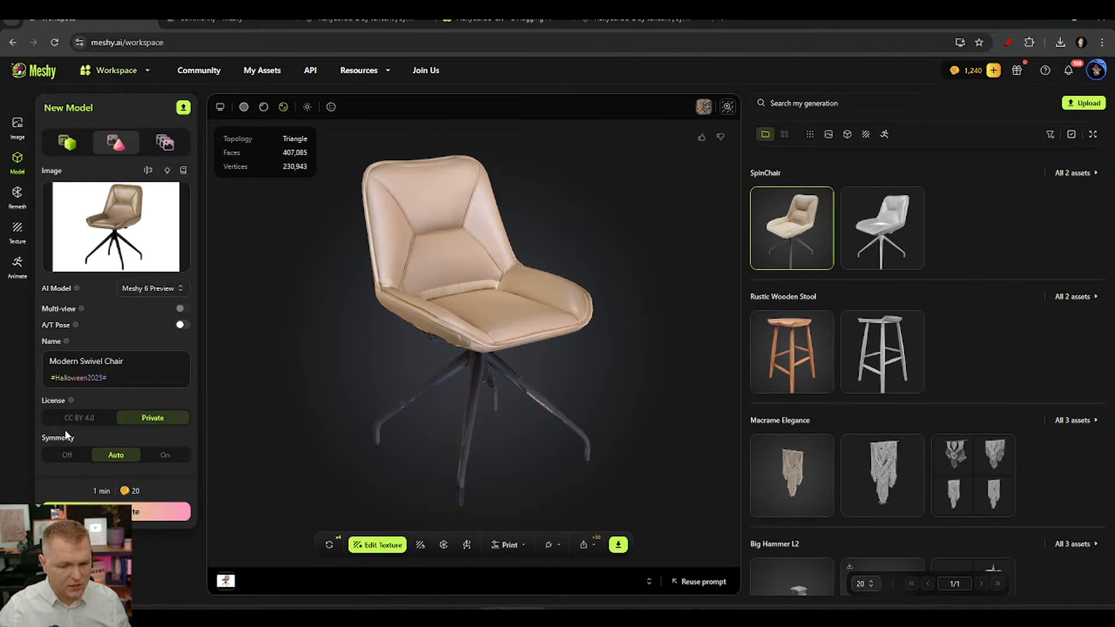
pyautogui.click(163, 456)
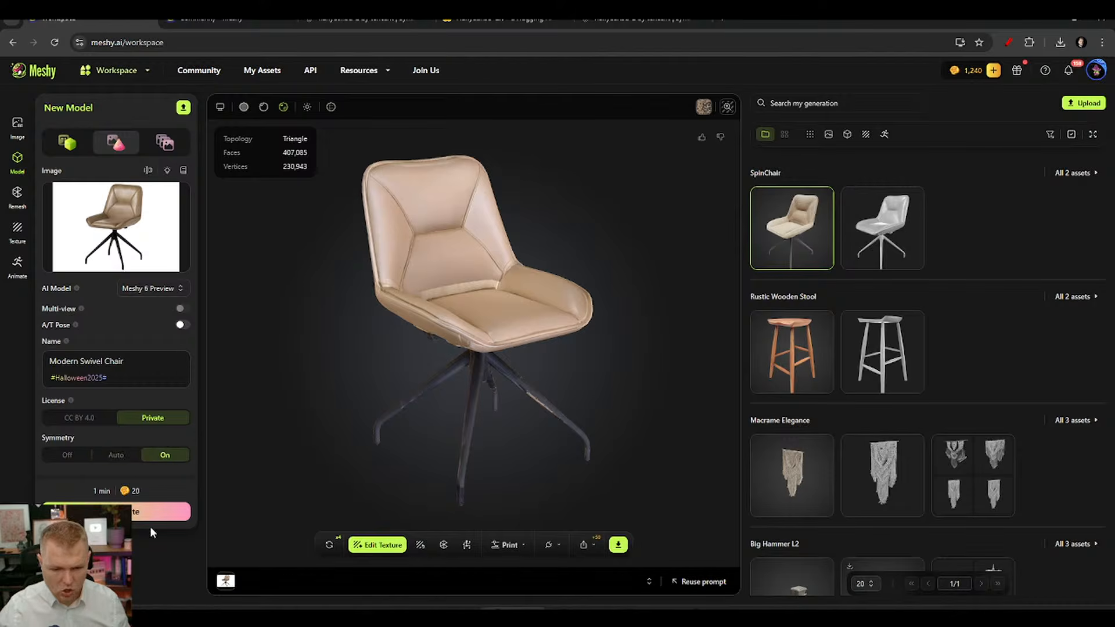
pyautogui.click(132, 516)
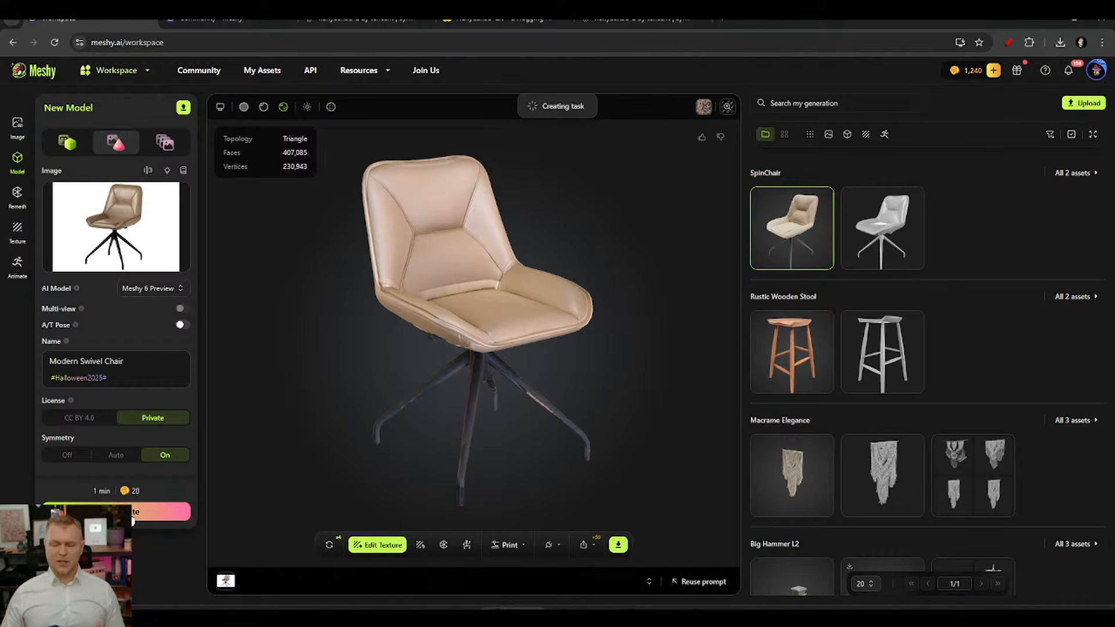
# Step: Open the textured Big Hammer L2 model from the earlier generations and inspect it from another angle
pyautogui.scroll(-2, 877, 273)
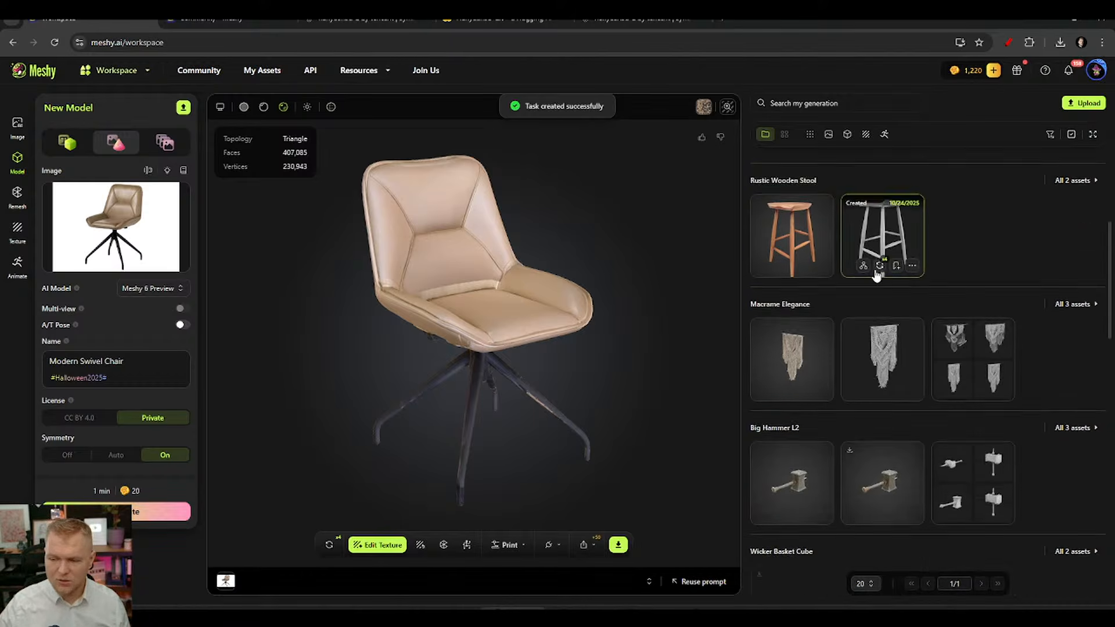
pyautogui.scroll(-2, 877, 276)
pyautogui.click(803, 363)
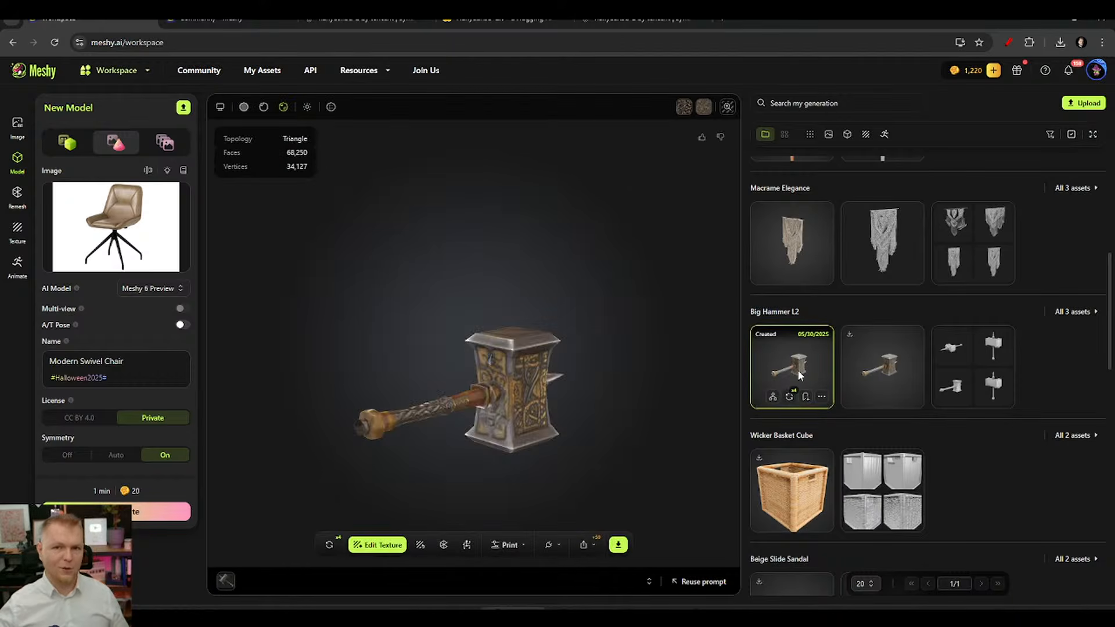
pyautogui.moveTo(540, 401); pyautogui.dragTo(548, 375)
# Step: View the textured dog model among the older generations and return to the Modern Swivel Chair generation
pyautogui.scroll(-4, 894, 342)
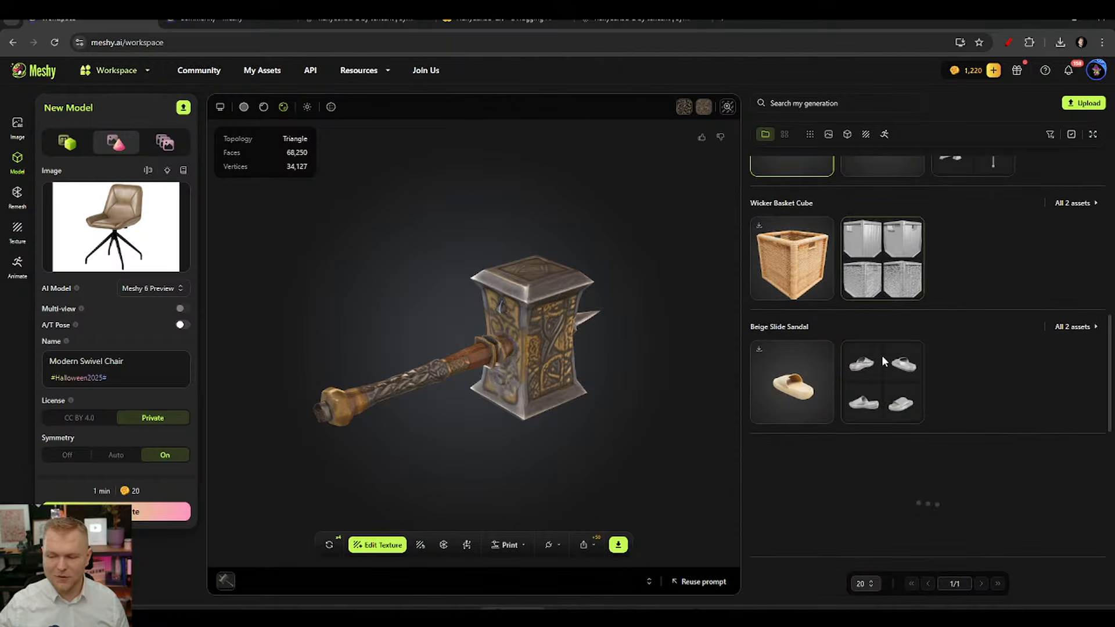
pyautogui.scroll(-3, 966, 398)
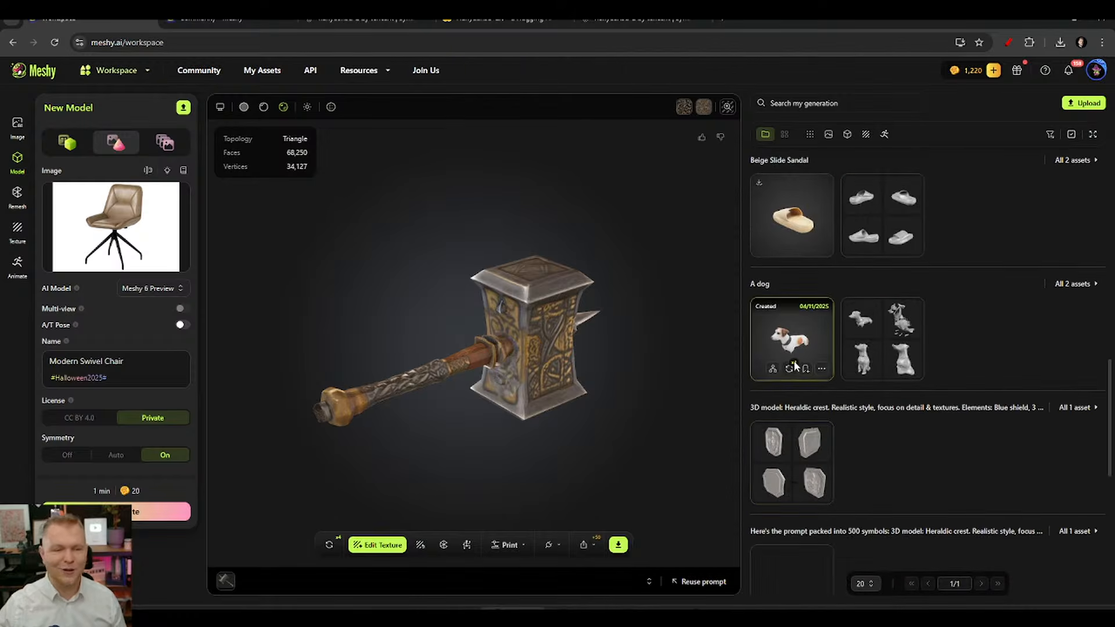
pyautogui.click(799, 346)
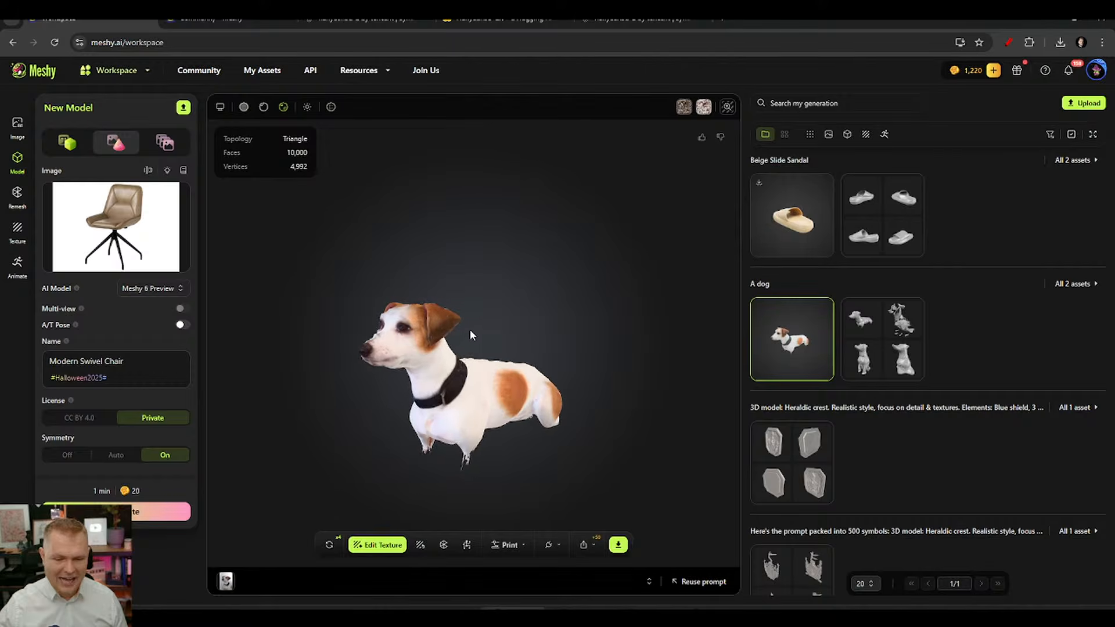
pyautogui.scroll(-8, 999, 357)
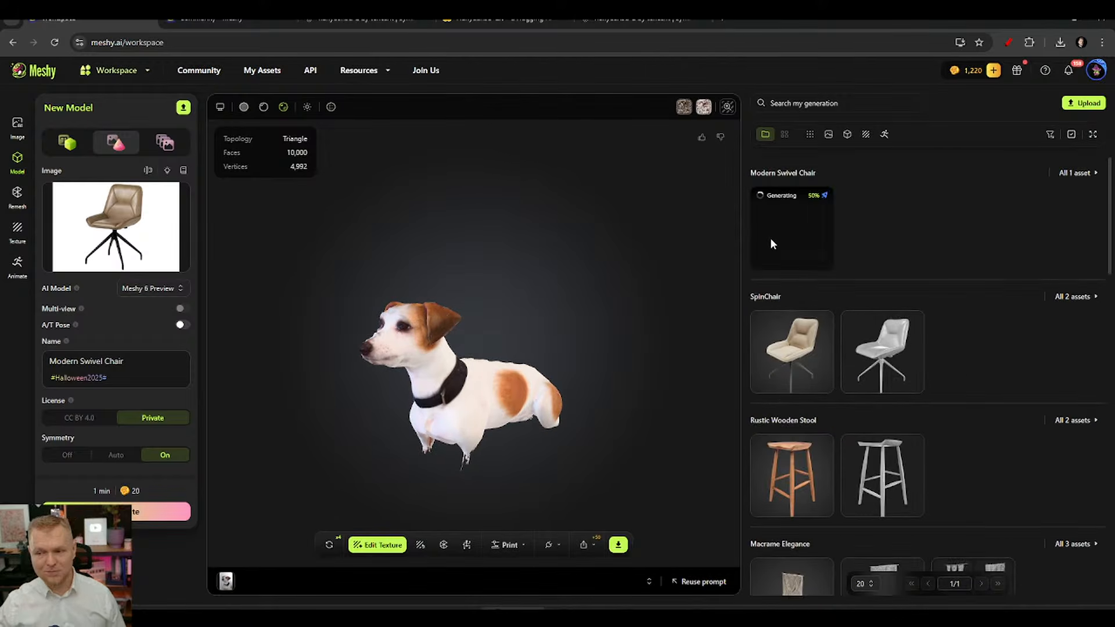
pyautogui.click(778, 235)
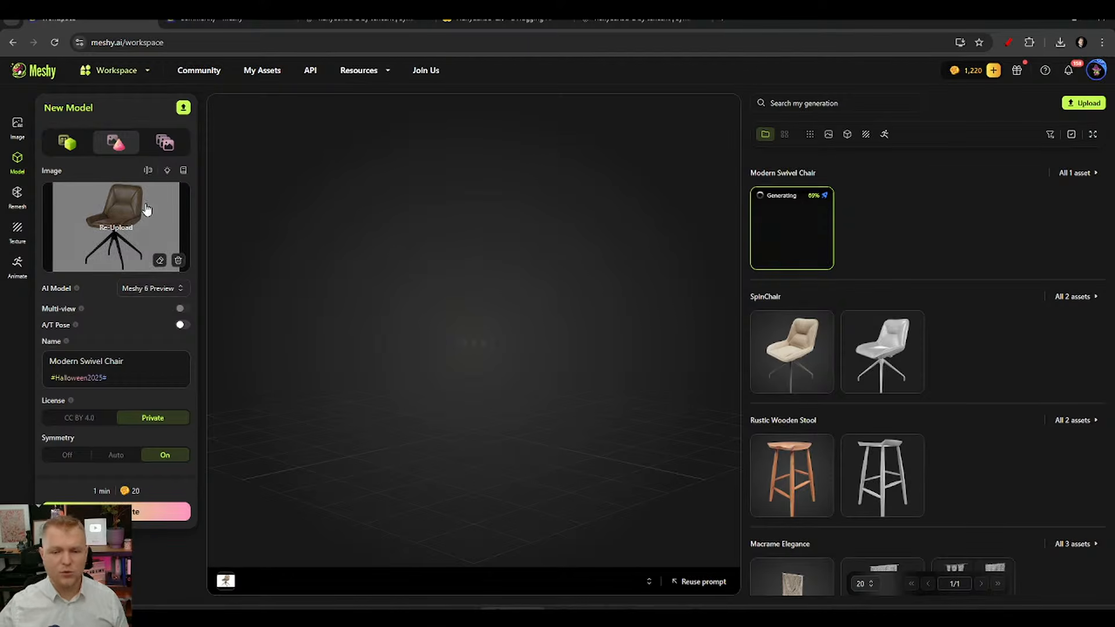
# Step: Open the reference image 6777-48357.png from its folder and examine the chair's upholstery, seams and legs up close
pyautogui.moveTo(380, 617)
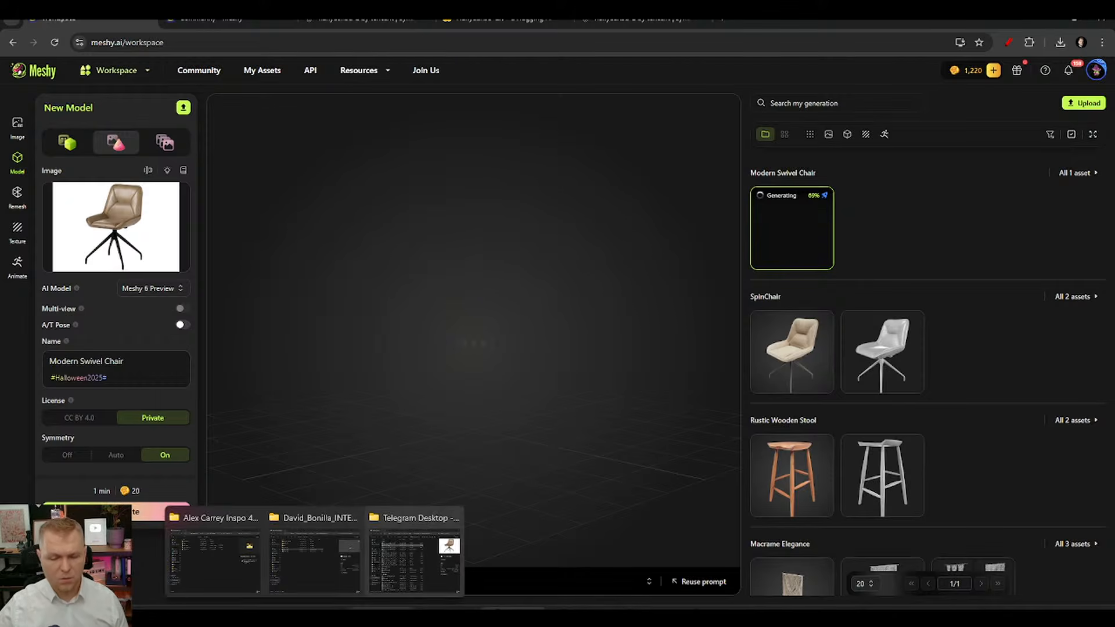
pyautogui.click(410, 586)
pyautogui.doubleClick(397, 175)
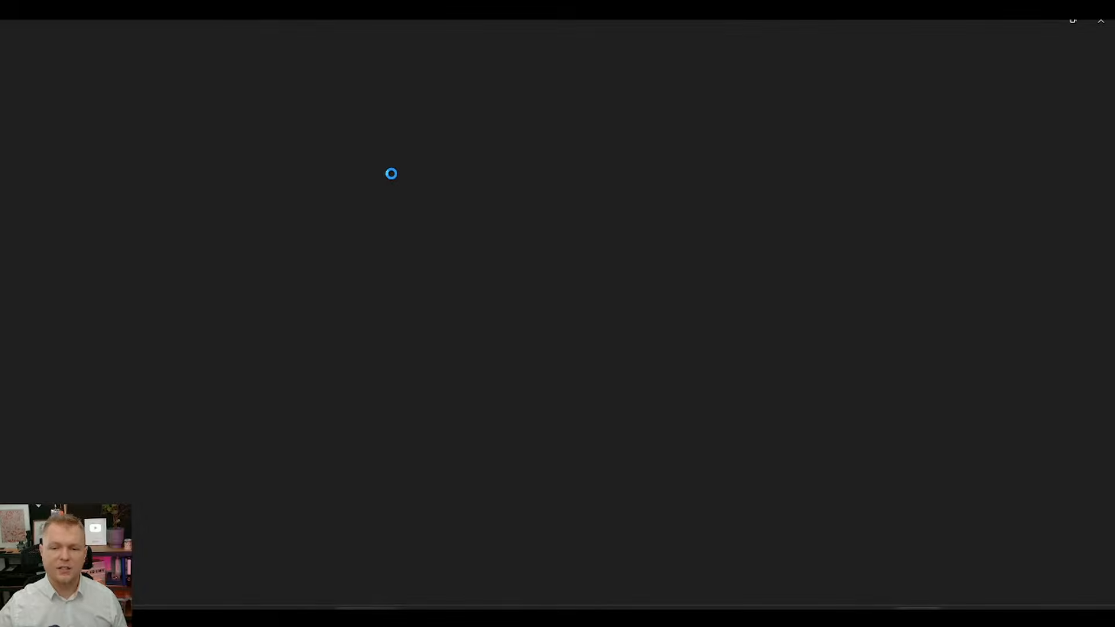
pyautogui.scroll(5, 721, 76)
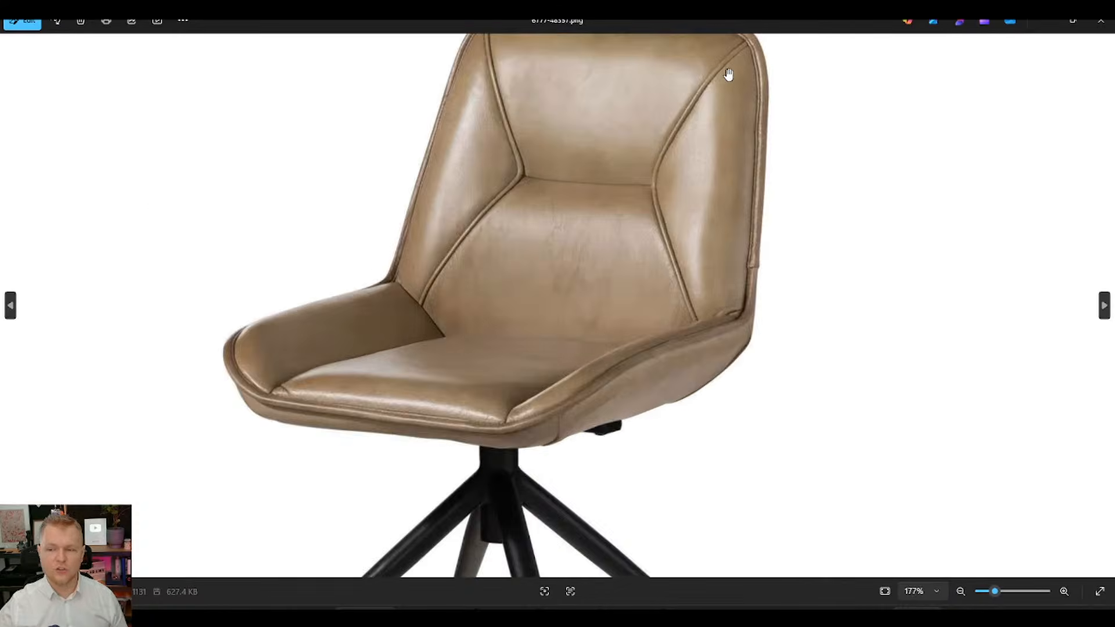
pyautogui.scroll(-5, 583, 331)
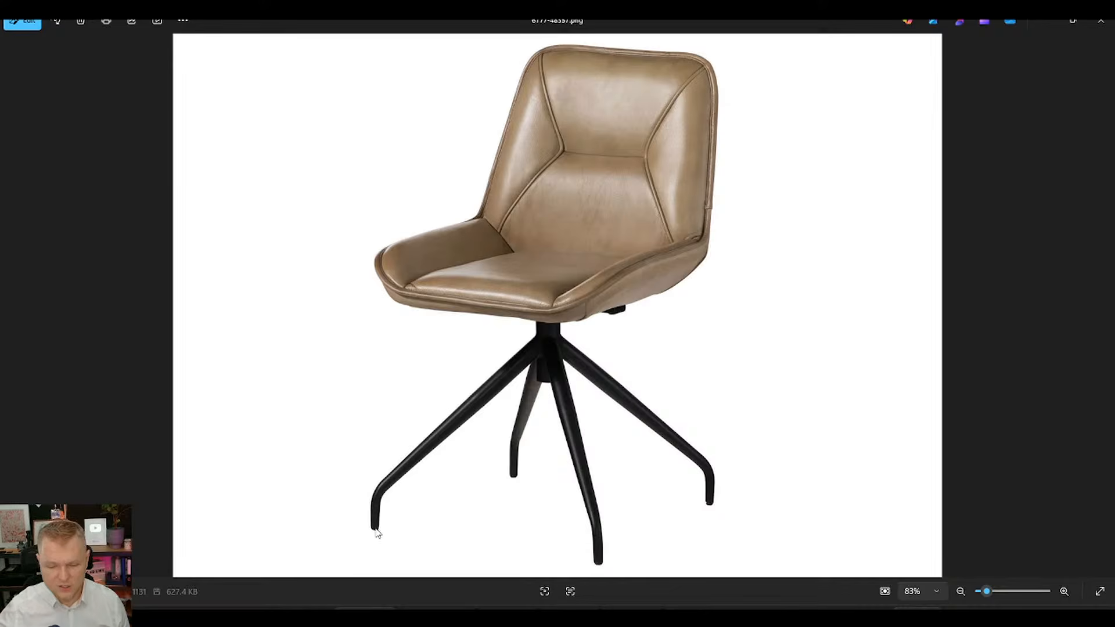
# Step: Browse to the Generative AI folder inside Stream 102 - Ai Testing and view 6777-48357.png there
pyautogui.moveTo(302, 611)
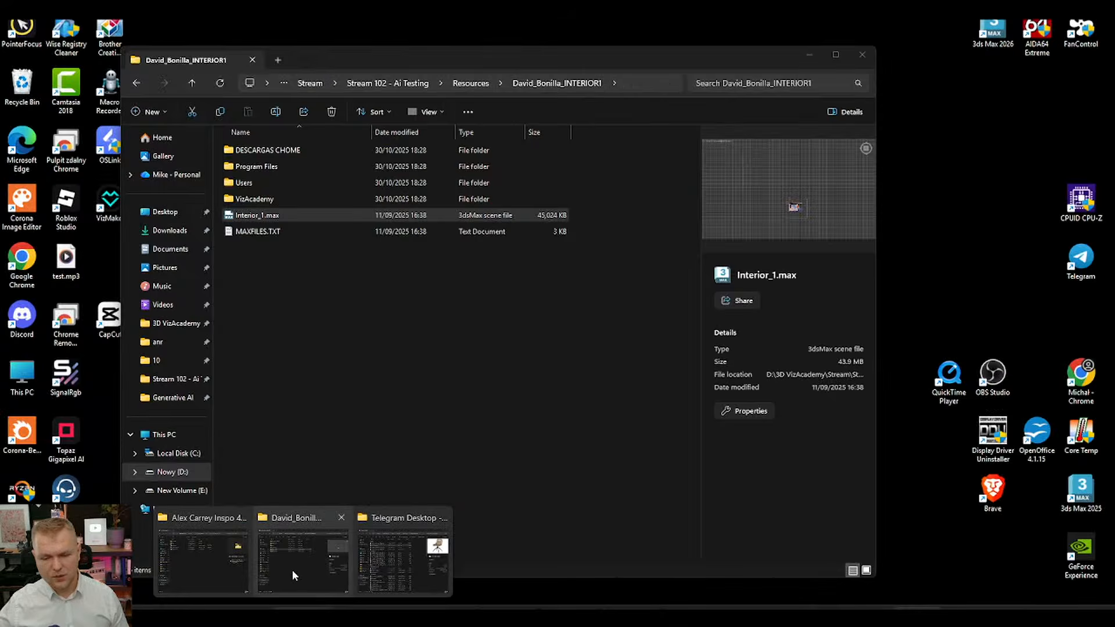
pyautogui.moveTo(391, 566)
pyautogui.click(302, 570)
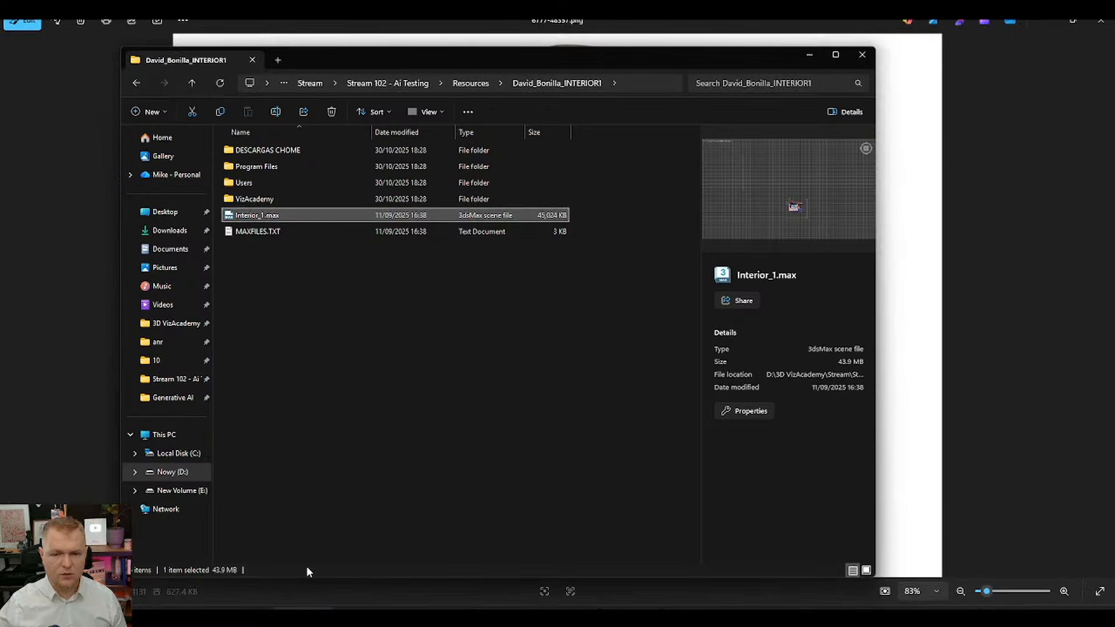
pyautogui.hotkey('alt', 'Up')
pyautogui.hotkey('alt', 'Up')
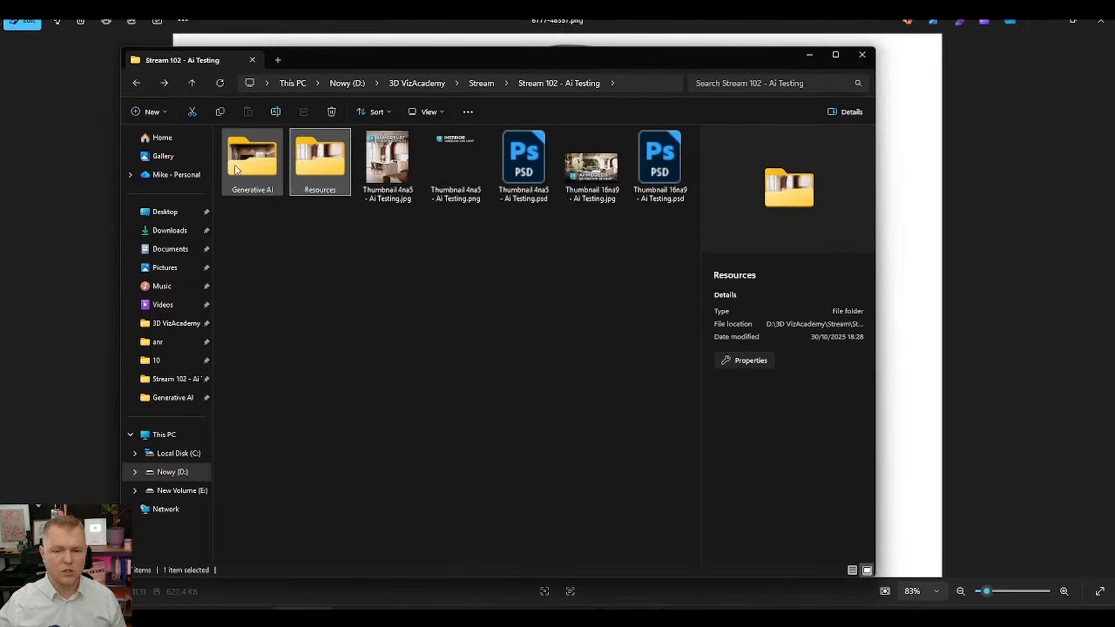
pyautogui.click(271, 178)
pyautogui.doubleClick(271, 177)
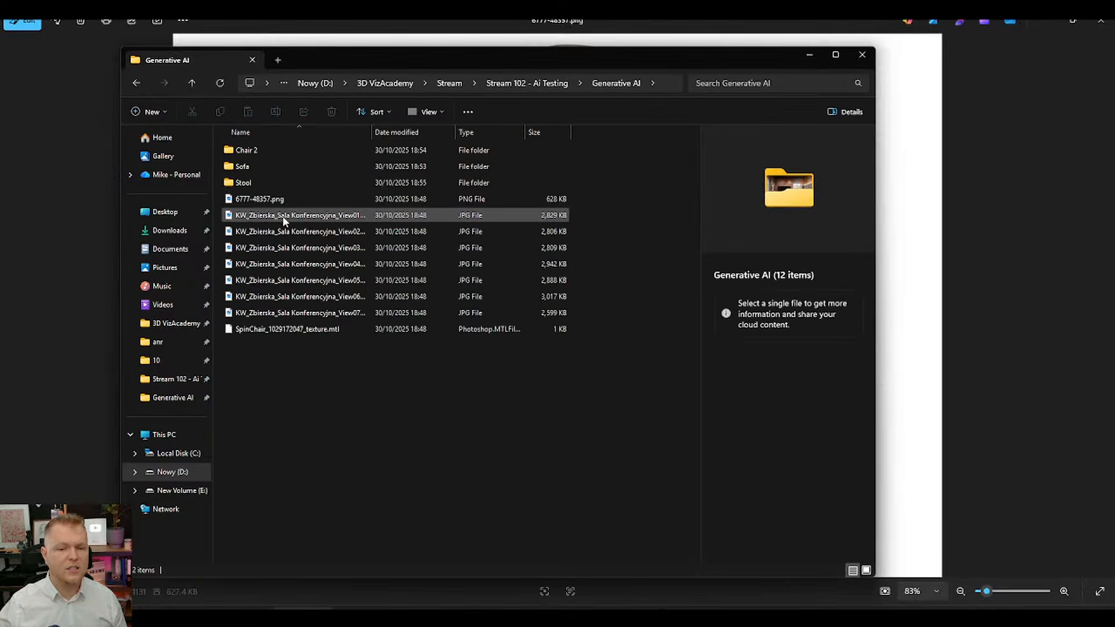
pyautogui.doubleClick(279, 199)
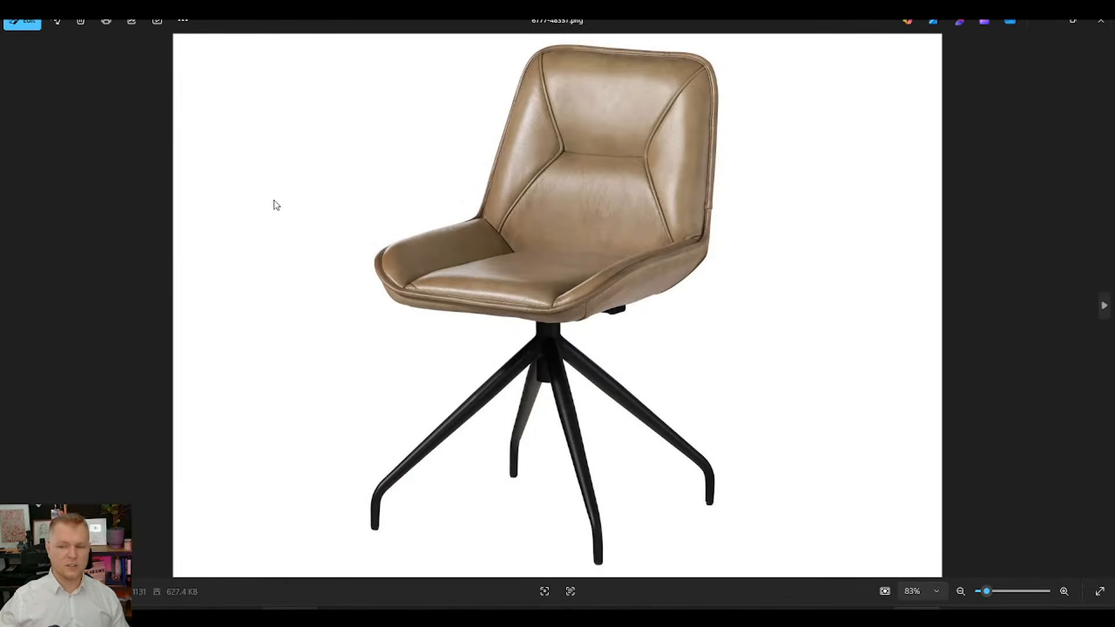
pyautogui.hotkey('alt', 'Tab')
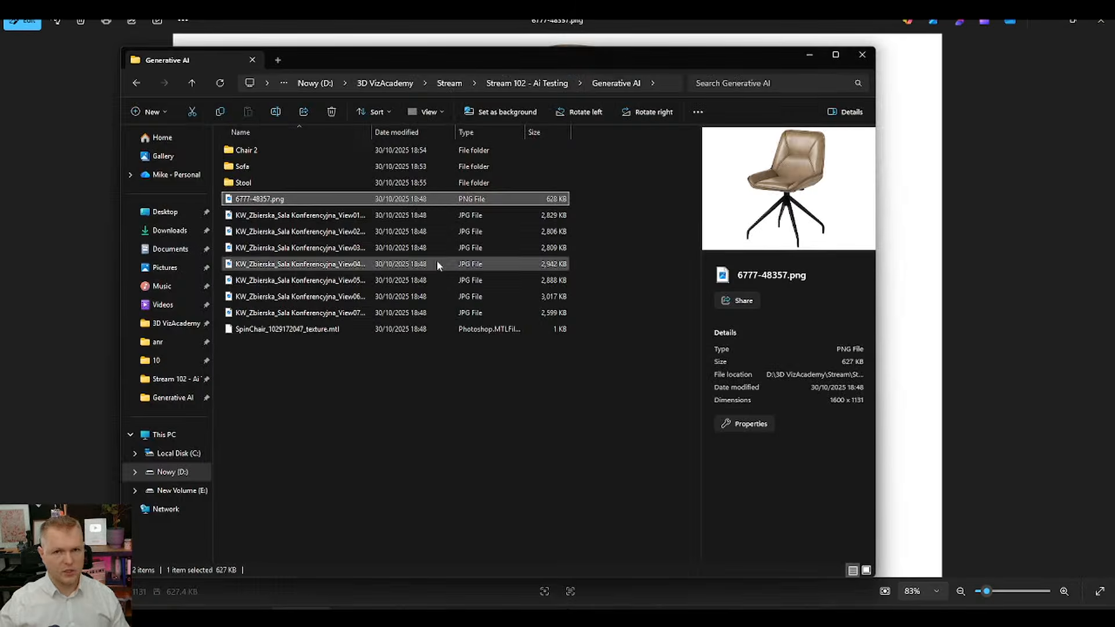
# Step: Open the Sala Konferencyjna View01 render, advance to View02 and examine the chairs around the conference table
pyautogui.doubleClick(351, 215)
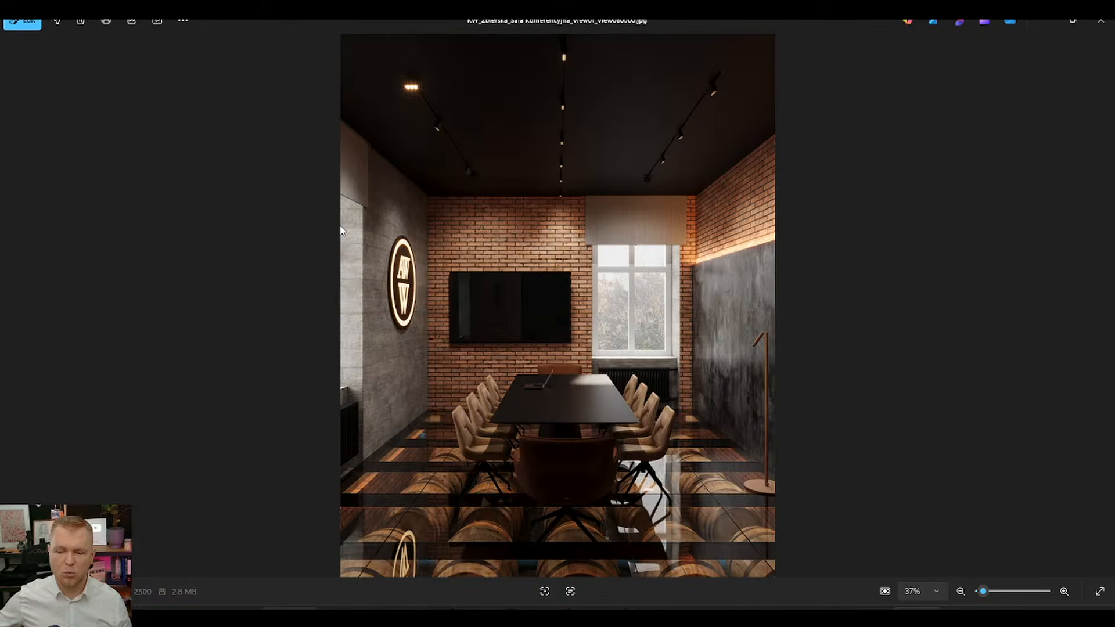
pyautogui.press('Right')
pyautogui.scroll(5, 339, 455)
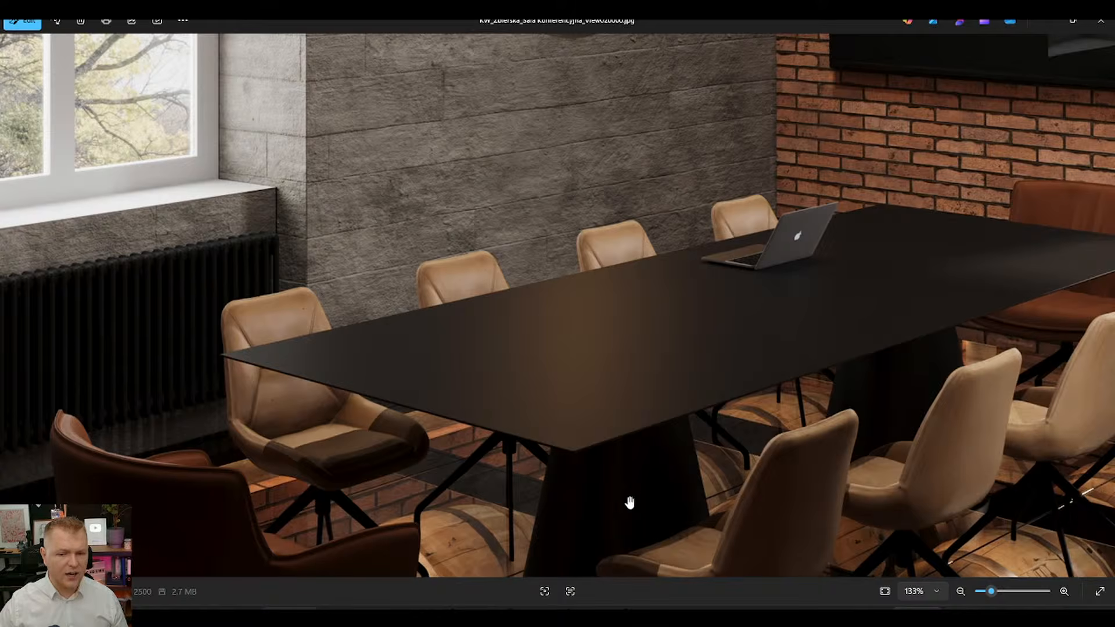
pyautogui.moveTo(628, 500); pyautogui.dragTo(607, 313)
pyautogui.scroll(-5, 612, 354)
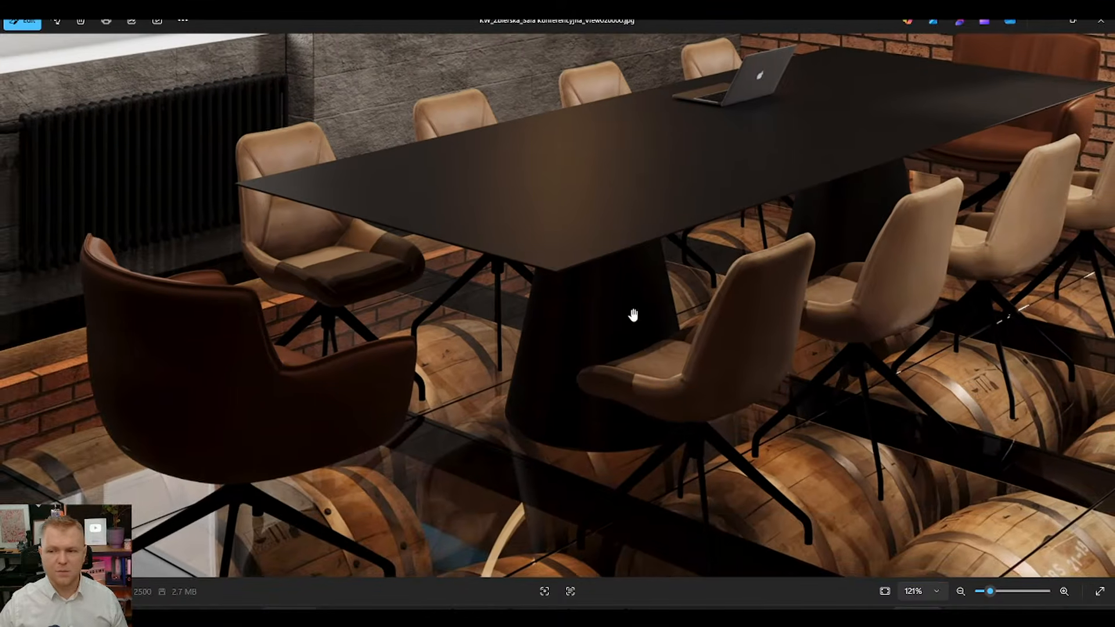
pyautogui.scroll(-3, 761, 318)
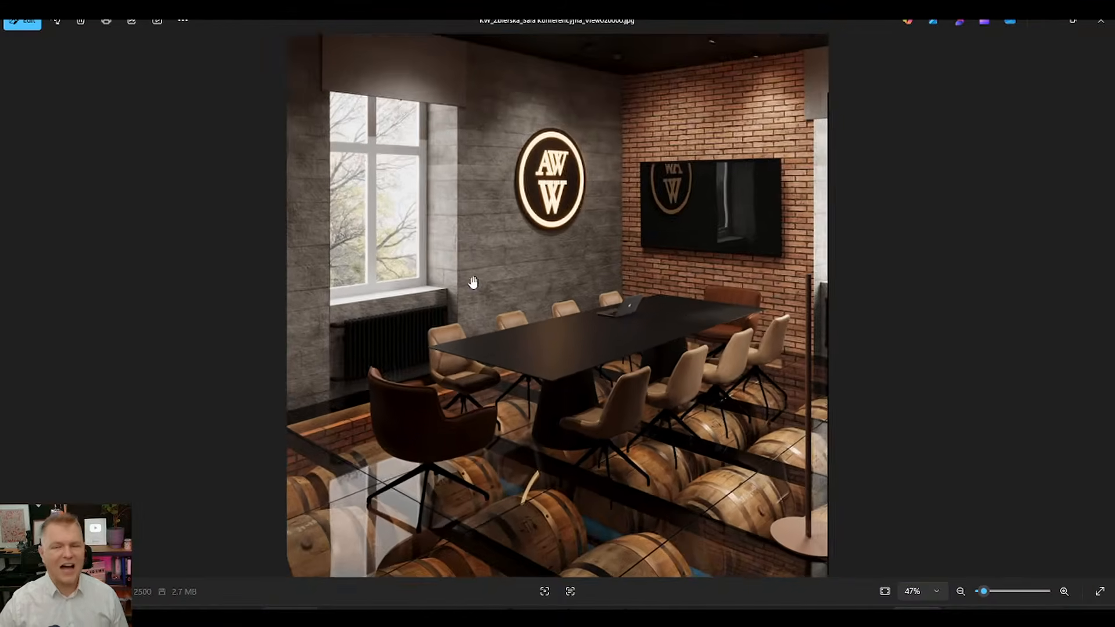
# Step: Advance through the View03 render to View04 and examine the row of beige chairs in close-up
pyautogui.press('Right')
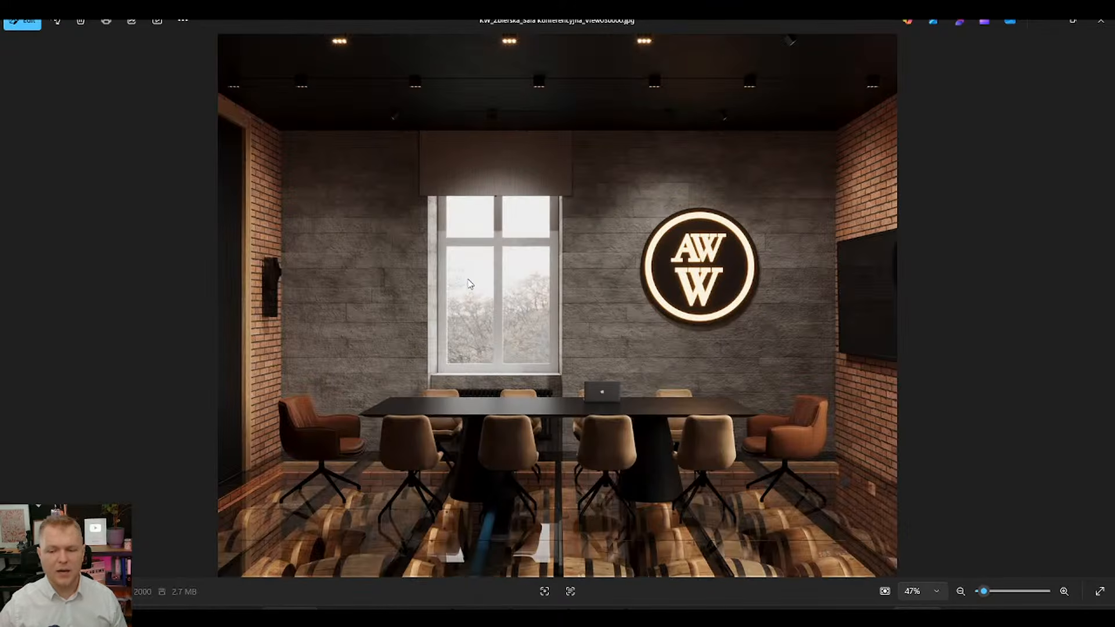
pyautogui.press('Right')
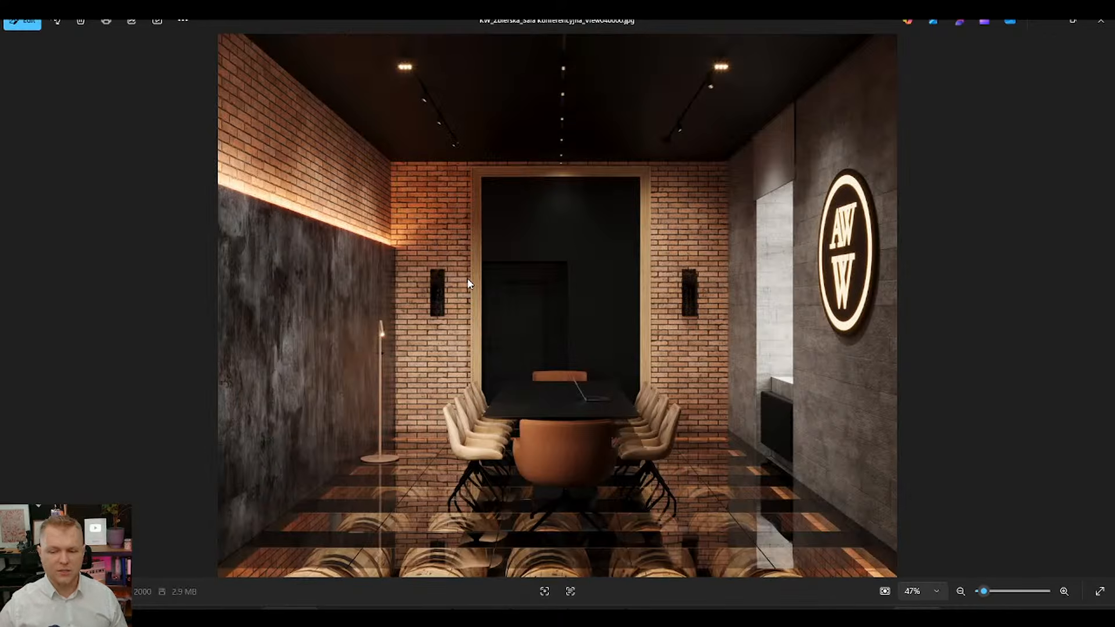
pyautogui.scroll(10, 505, 290)
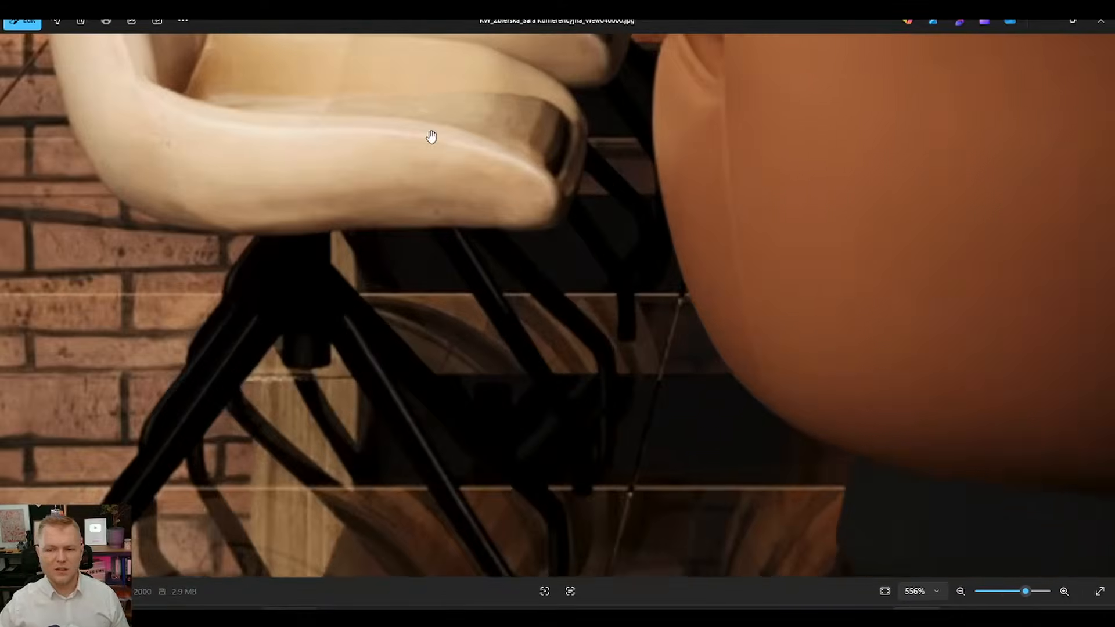
pyautogui.moveTo(431, 136); pyautogui.dragTo(460, 281)
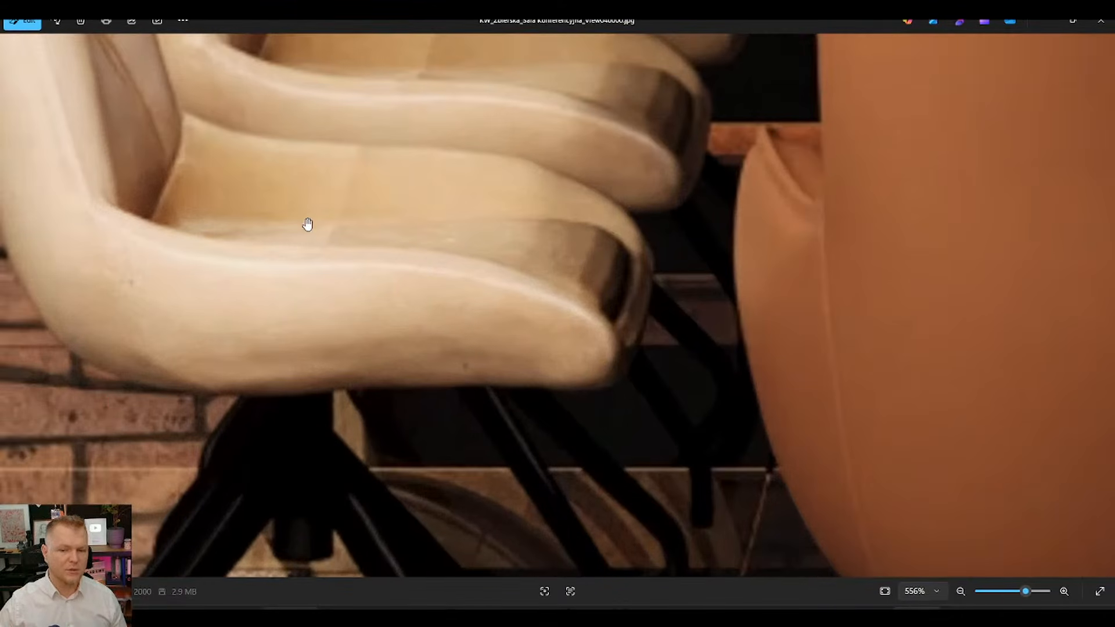
pyautogui.scroll(-4, 369, 210)
pyautogui.scroll(-6, 428, 336)
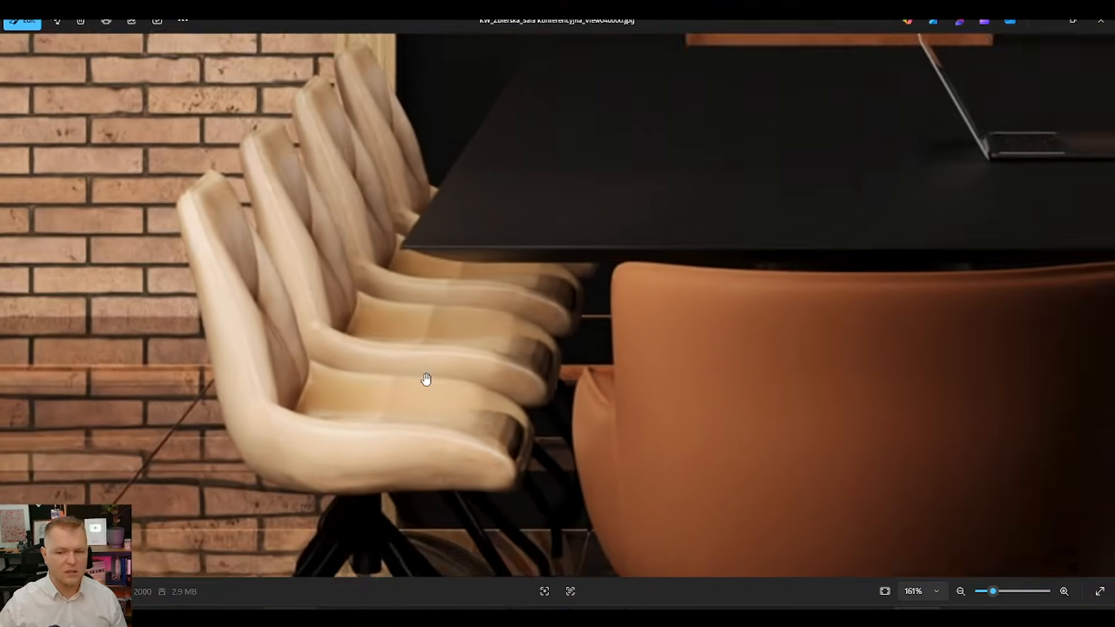
pyautogui.scroll(-3, 435, 409)
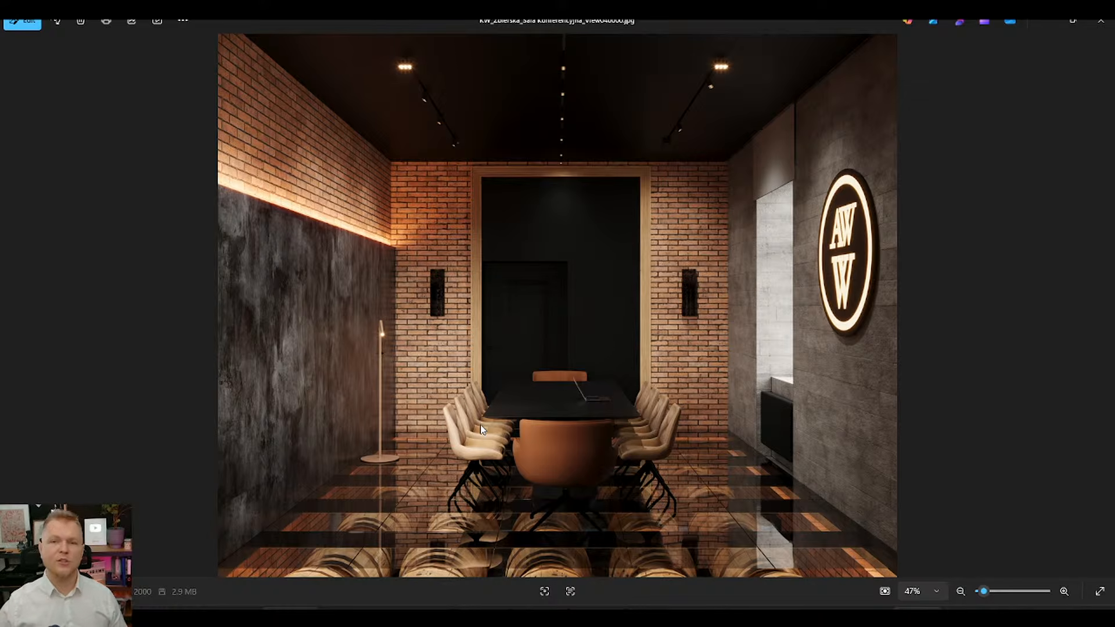
# Step: Advance through the View05 render to View06 and examine the beige chair from above in close-up
pyautogui.press('Right')
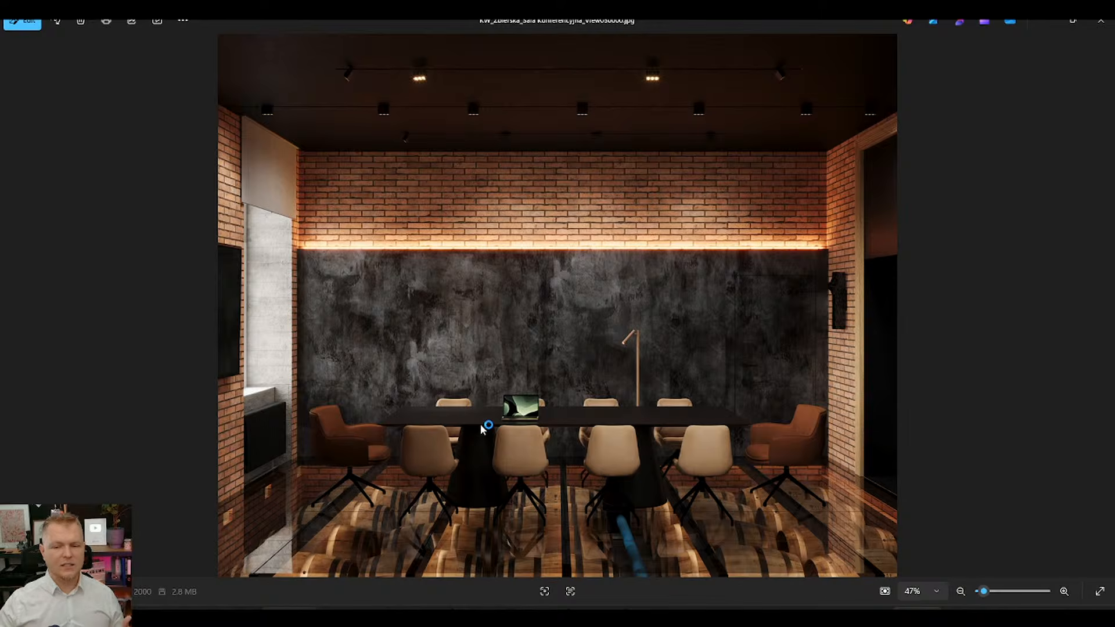
pyautogui.press('Right')
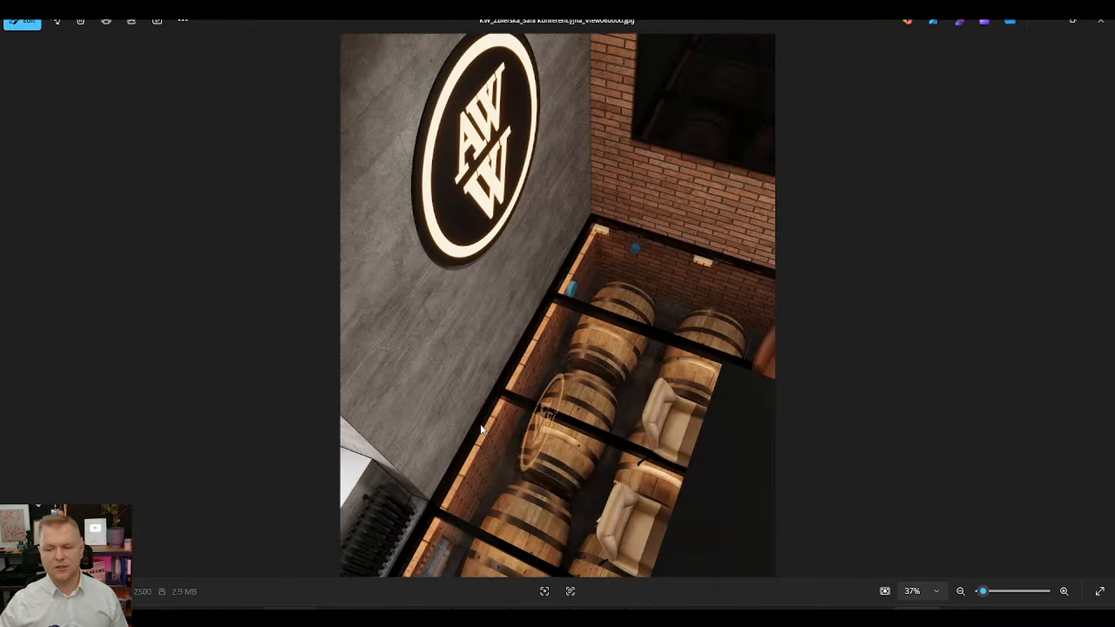
pyautogui.scroll(10, 839, 485)
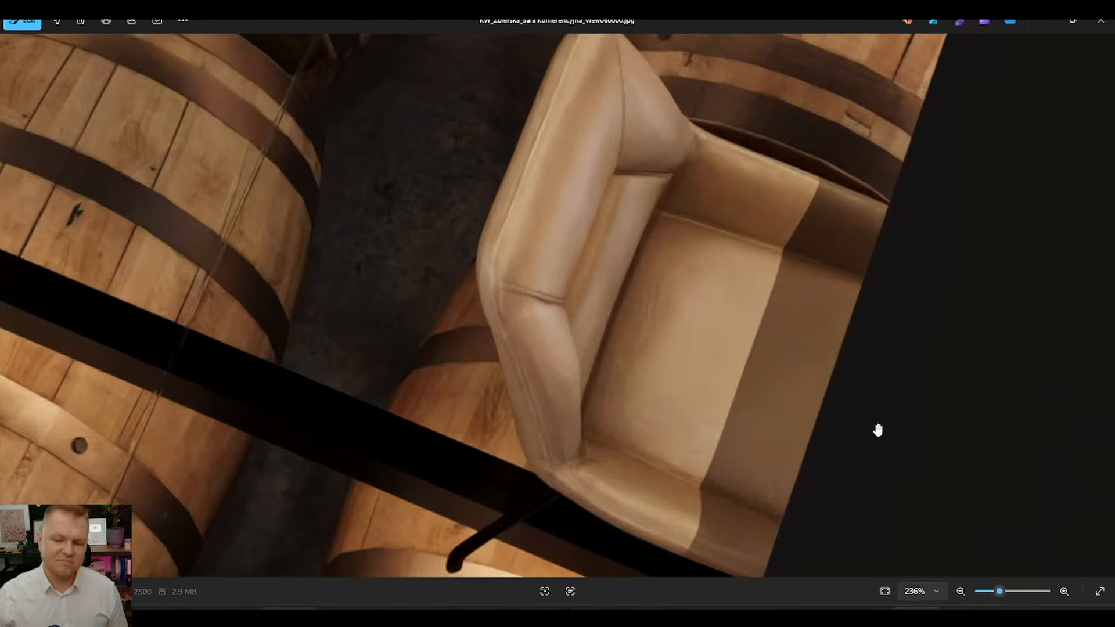
# Step: Leave the View06 close-up and return to viewing the 6777-48357.png chair reference image
pyautogui.scroll(-1, 877, 442)
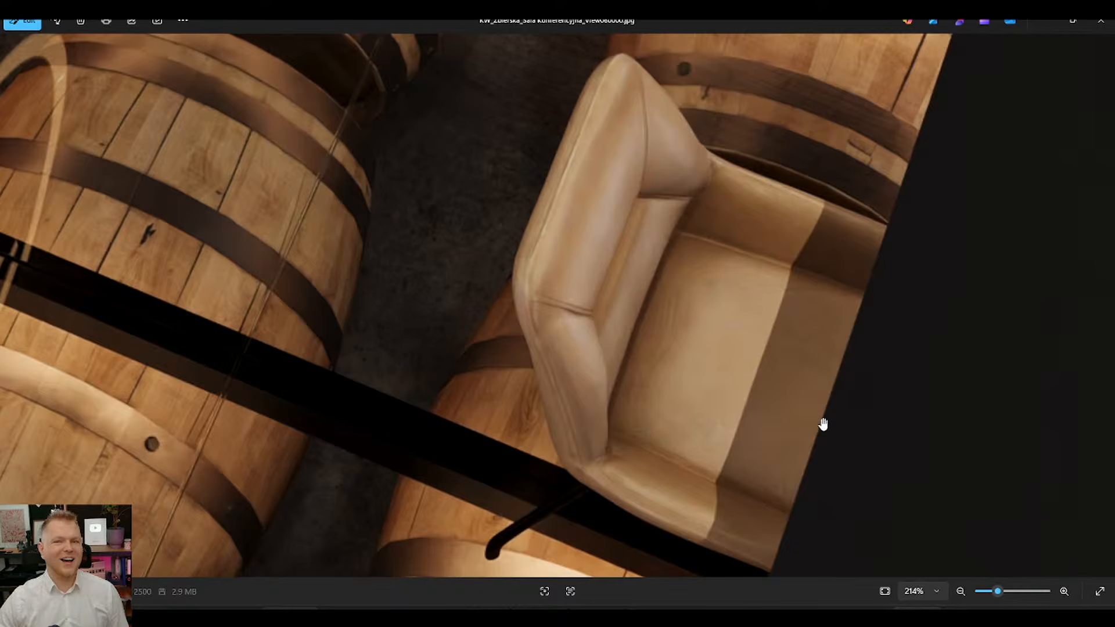
pyautogui.scroll(-10, 815, 429)
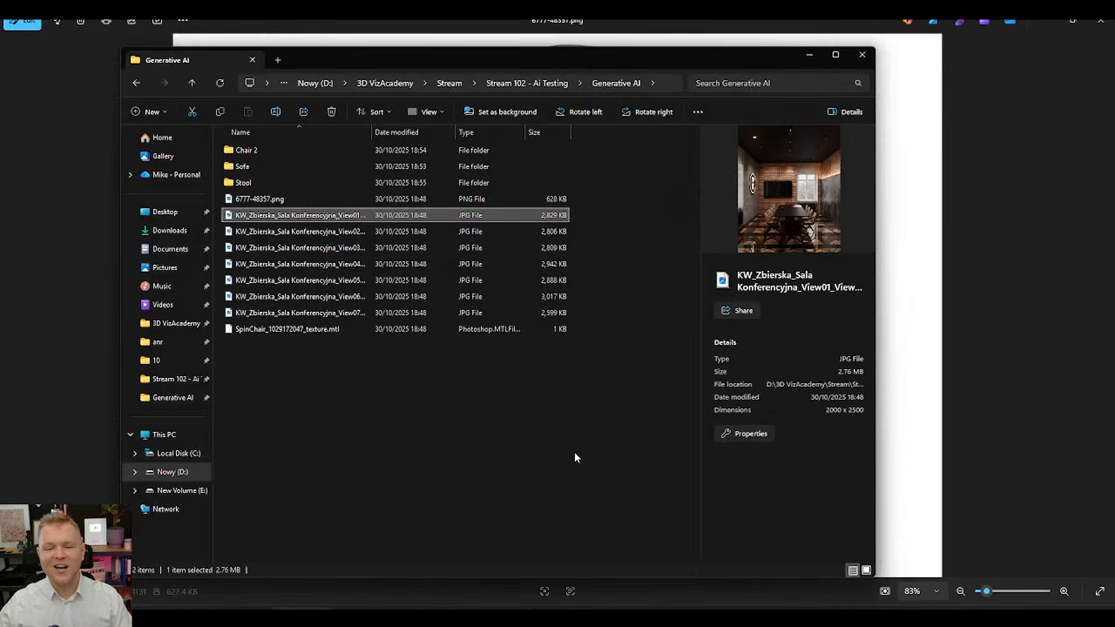
pyautogui.click(575, 458)
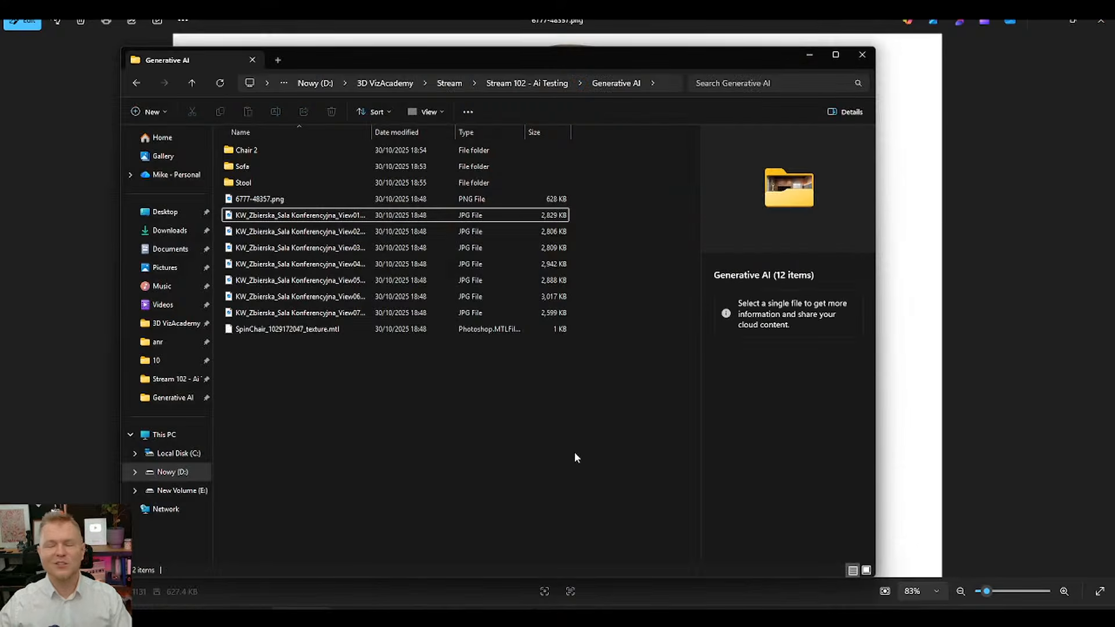
pyautogui.click(1022, 411)
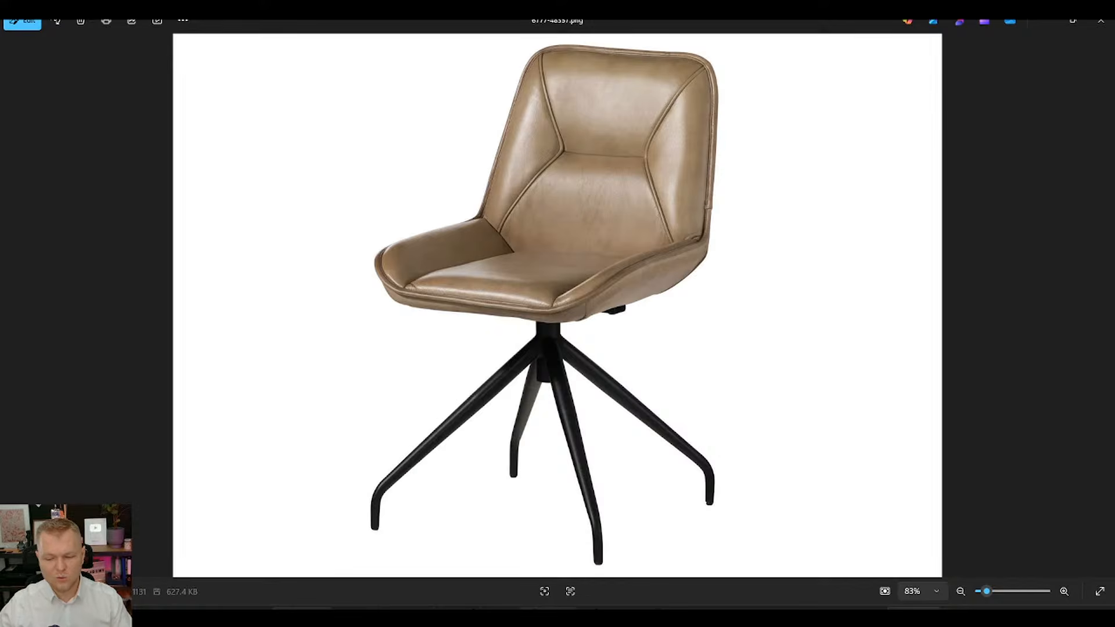
# Step: Switch to the Meshy workspace and examine the untextured Modern Swivel Chair model's underside, seat, backrest and legs
pyautogui.moveTo(547, 609)
pyautogui.click(457, 566)
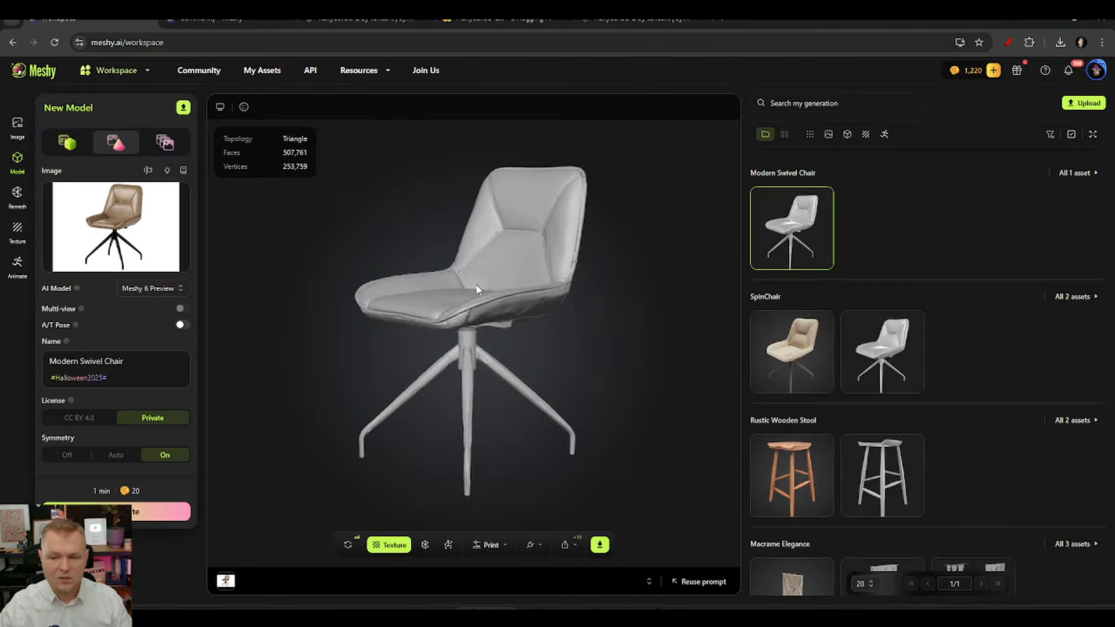
pyautogui.moveTo(596, 288); pyautogui.dragTo(499, 256)
pyautogui.scroll(5, 428, 224)
pyautogui.moveTo(428, 224); pyautogui.dragTo(221, 250)
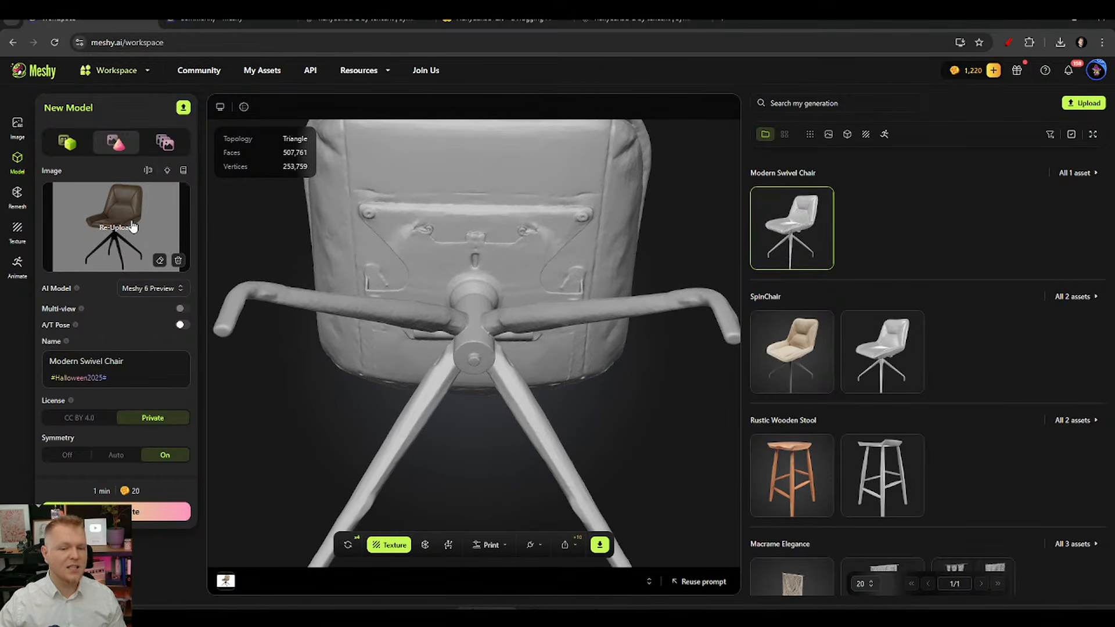
pyautogui.moveTo(551, 252); pyautogui.dragTo(498, 291)
pyautogui.scroll(-3, 528, 226)
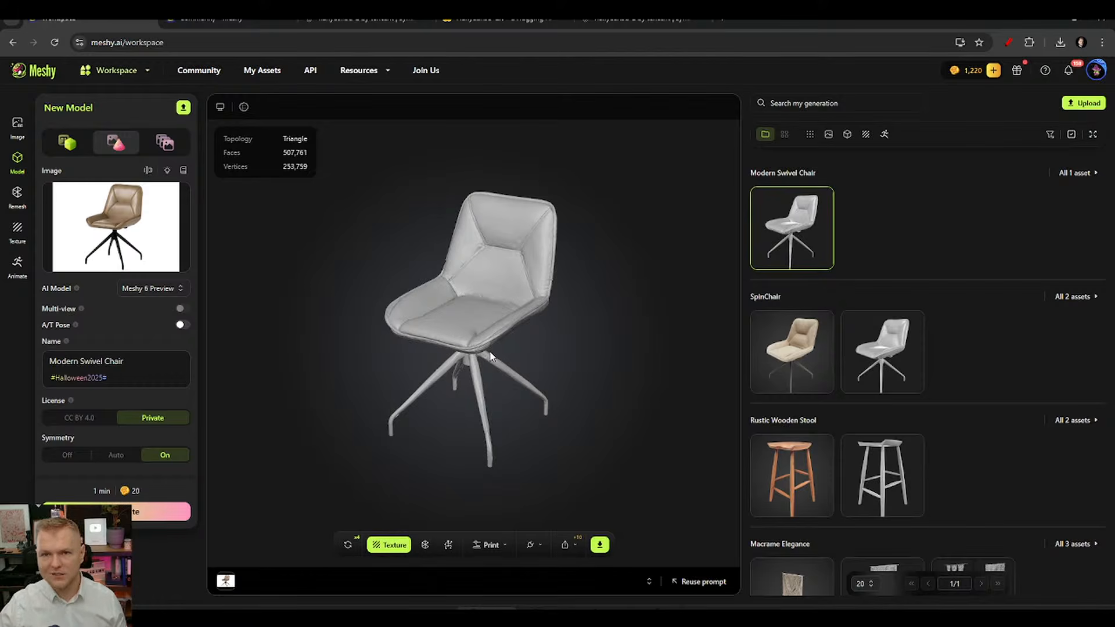
pyautogui.scroll(5, 543, 186)
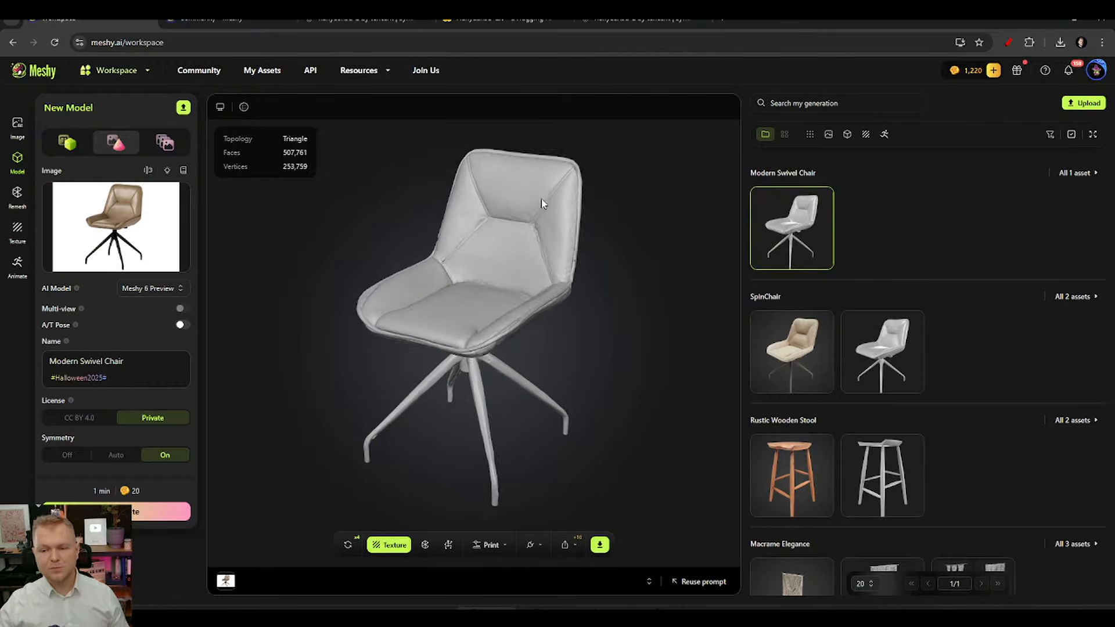
pyautogui.moveTo(550, 202); pyautogui.dragTo(367, 329)
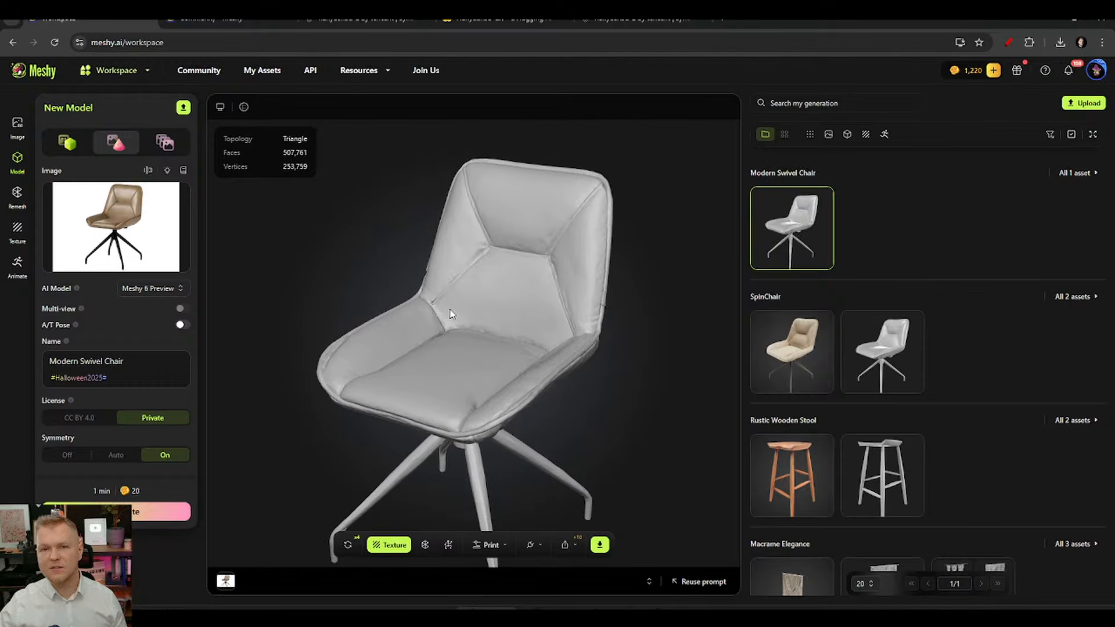
pyautogui.moveTo(450, 314); pyautogui.dragTo(520, 409)
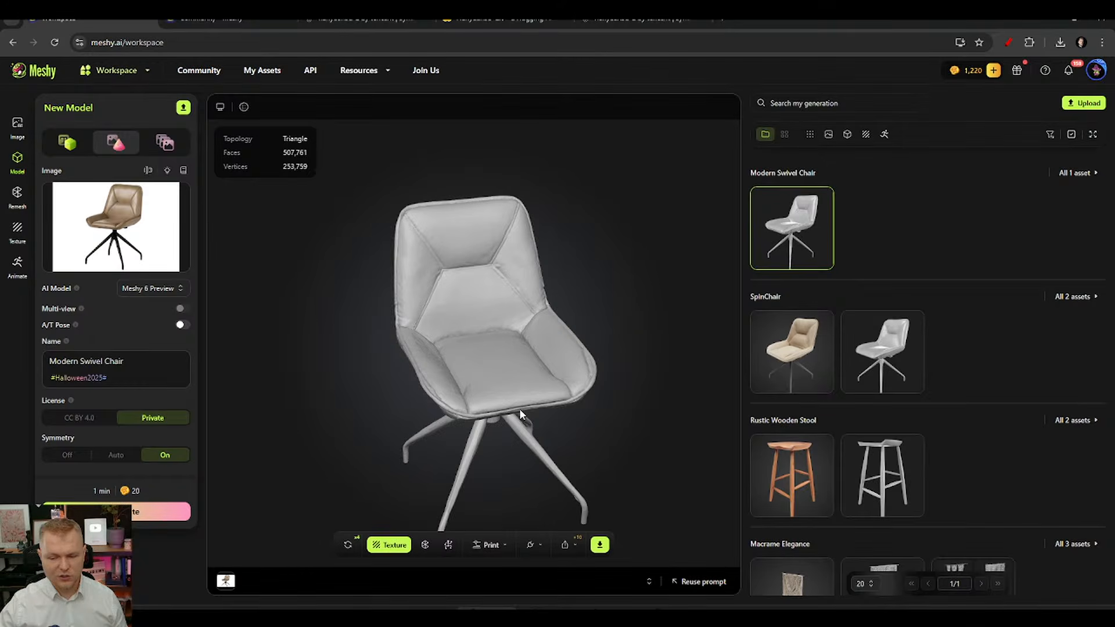
# Step: Generate a texture for the chair from the reference image with Meshy 6 Preview and PBR maps enabled
pyautogui.click(392, 546)
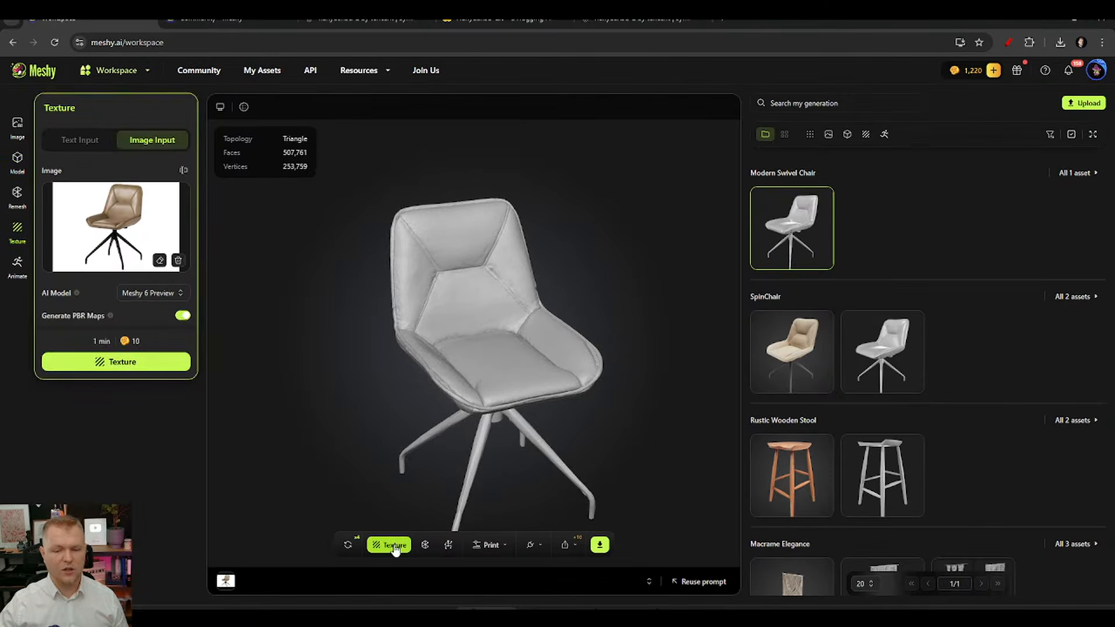
pyautogui.click(127, 366)
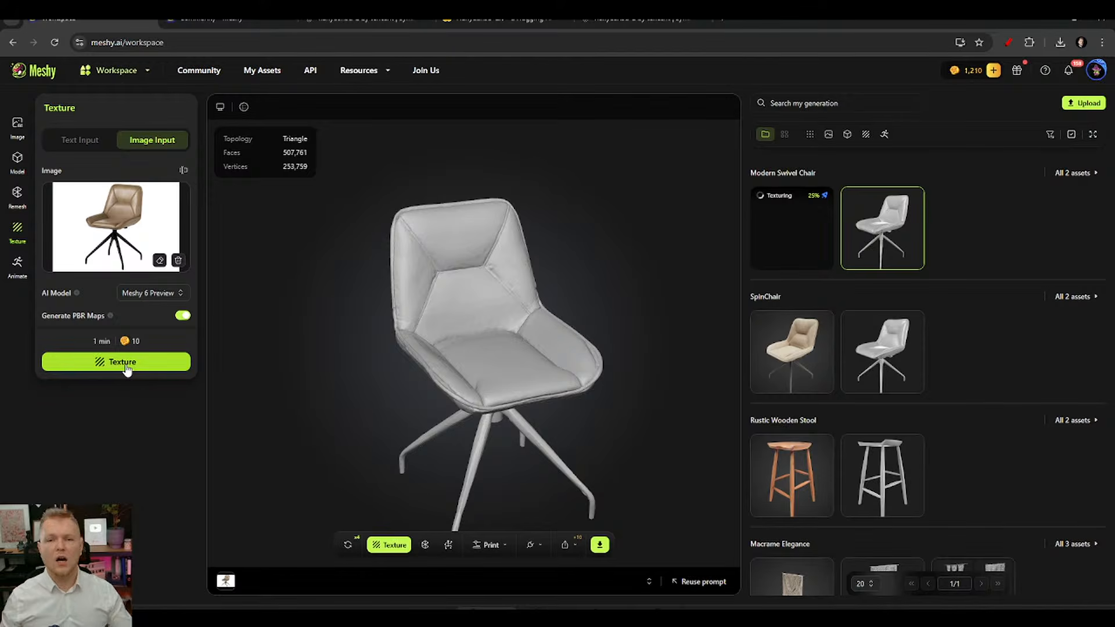
pyautogui.moveTo(465, 316); pyautogui.dragTo(501, 343)
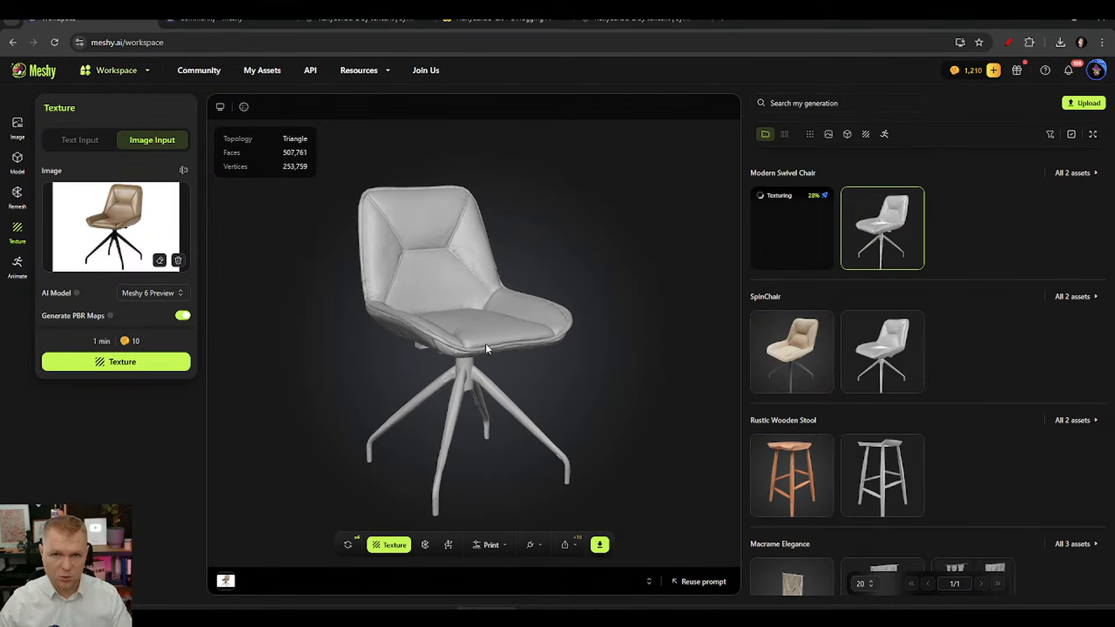
pyautogui.moveTo(485, 344); pyautogui.dragTo(495, 373)
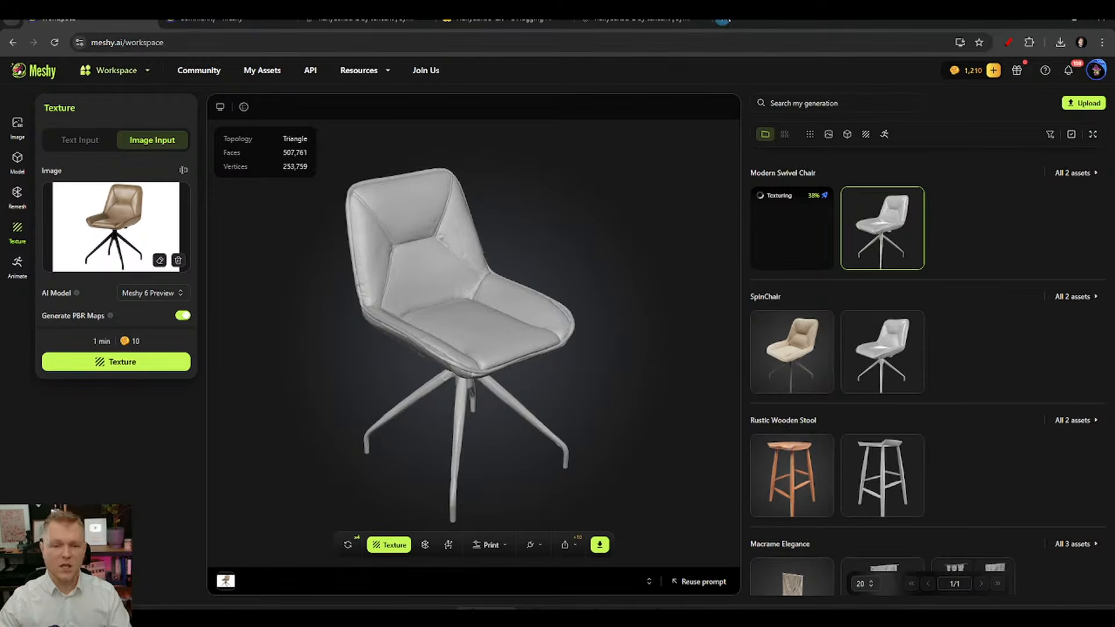
# Step: Open Instagram in a new browser tab, leaf through the bedroom post's images and go to the 3dvizacademy profile
pyautogui.click(722, 18)
pyautogui.write('in')
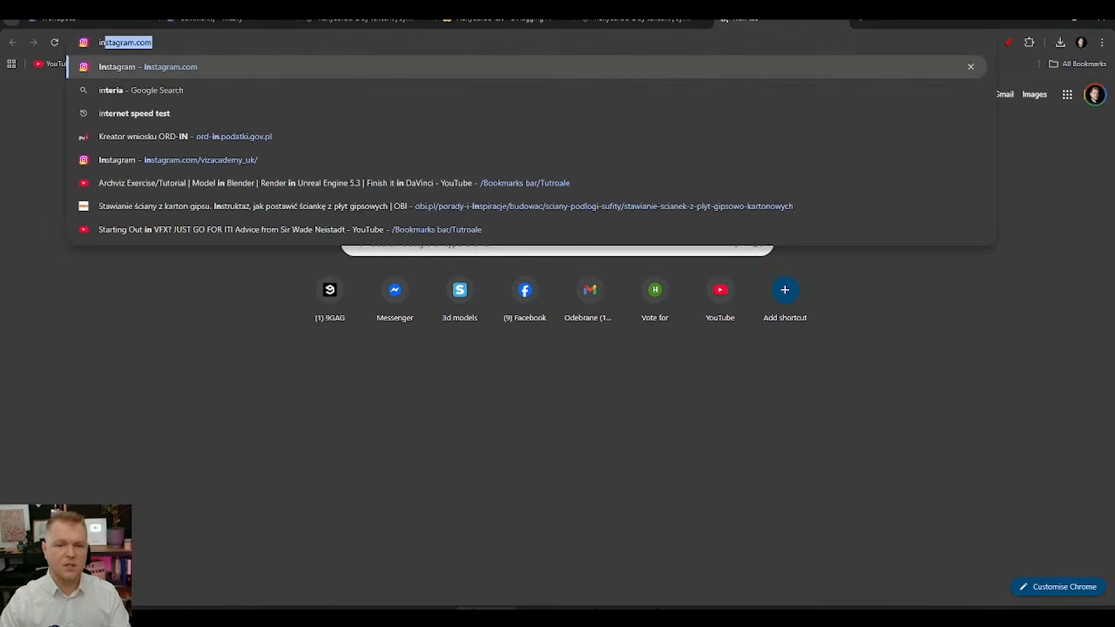
pyautogui.press('Return')
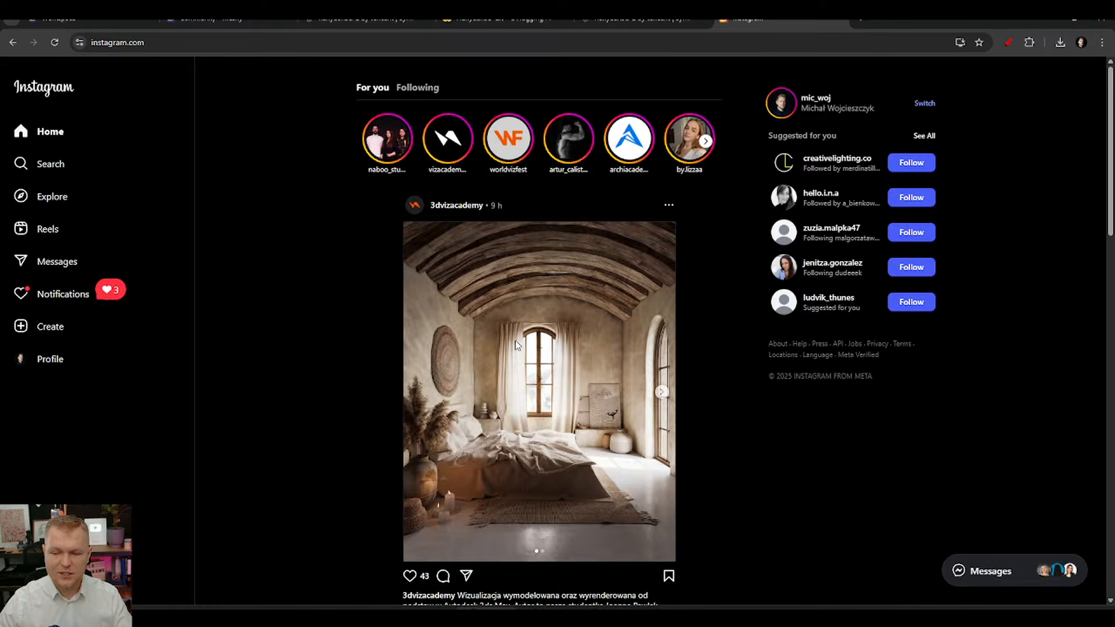
pyautogui.click(661, 393)
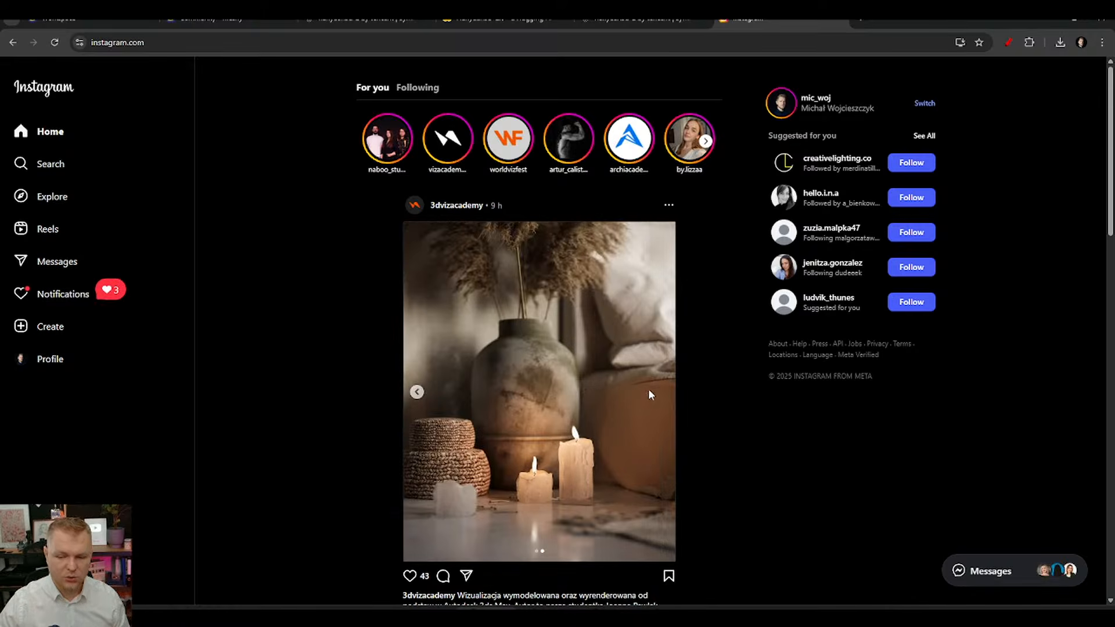
pyautogui.click(417, 392)
pyautogui.click(461, 206)
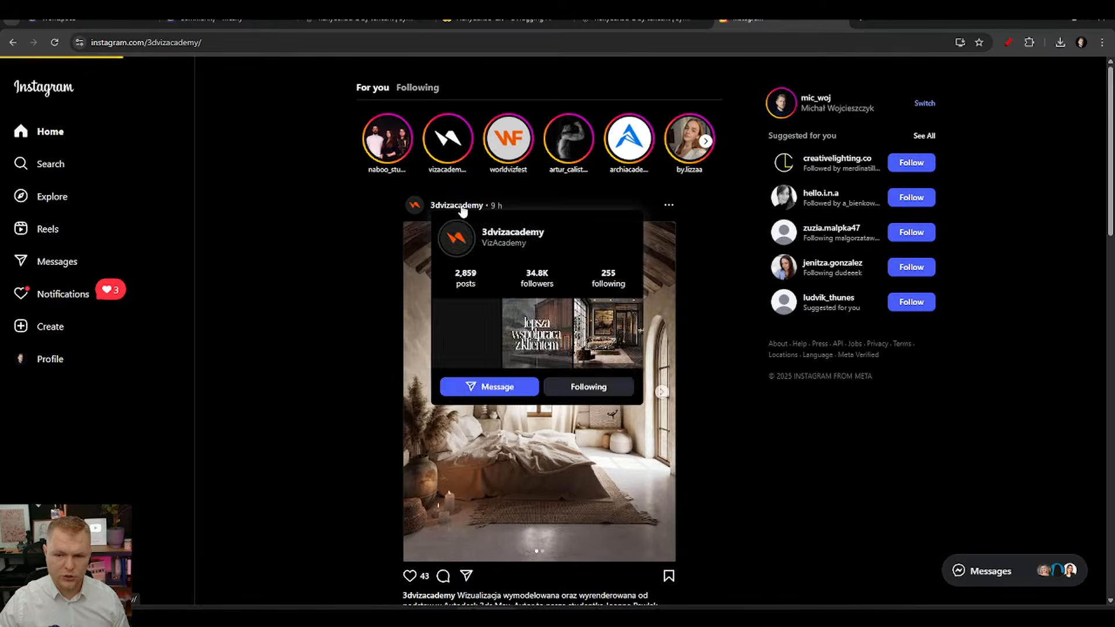
# Step: Browse the 3dvizacademy profile's reels and view the one showing the apartment building facade
pyautogui.scroll(-2, 375, 338)
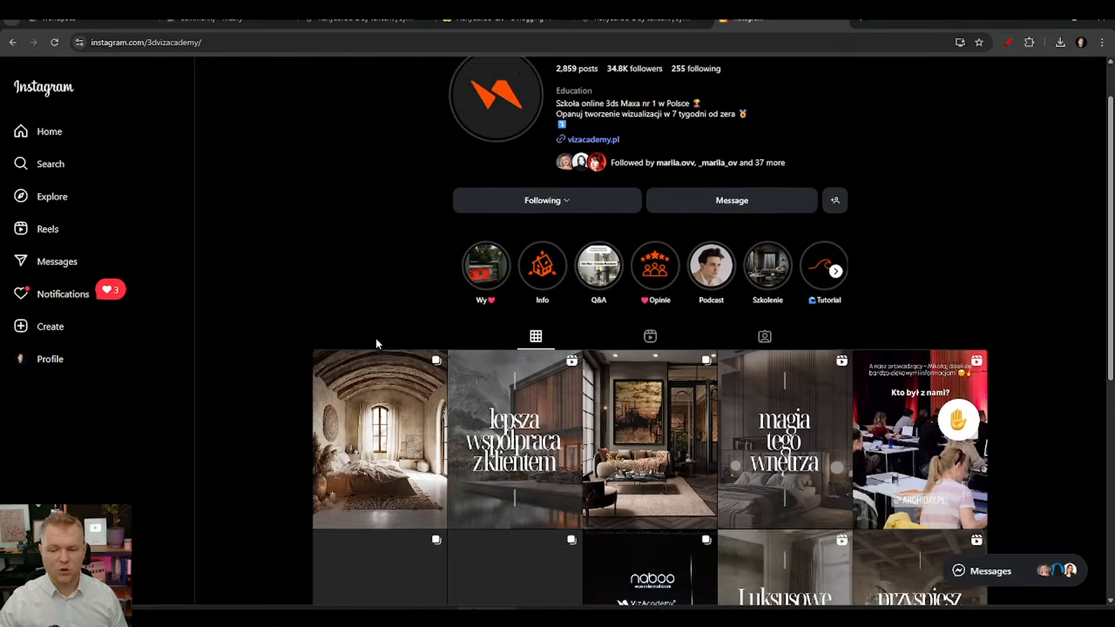
pyautogui.click(647, 279)
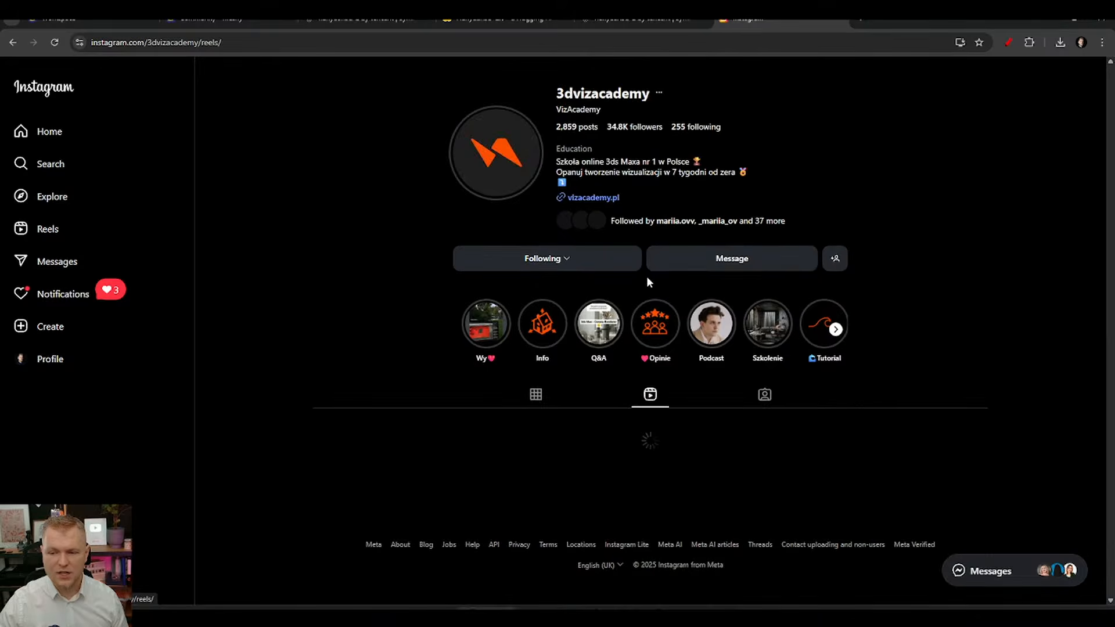
pyautogui.scroll(-3, 313, 299)
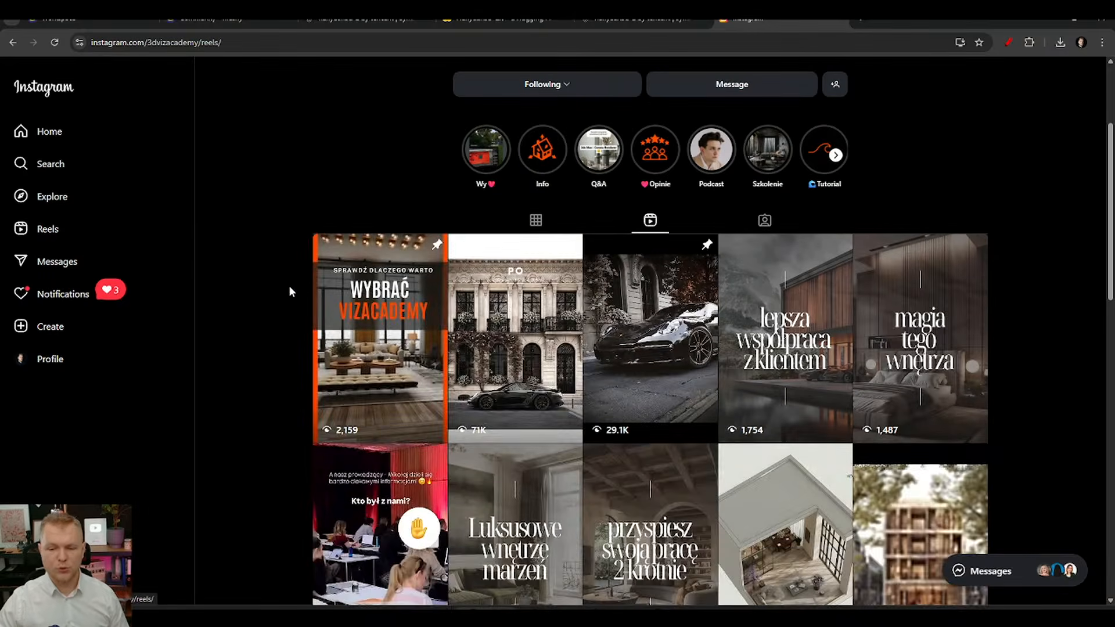
pyautogui.scroll(-2, 506, 291)
pyautogui.scroll(-3, 186, 273)
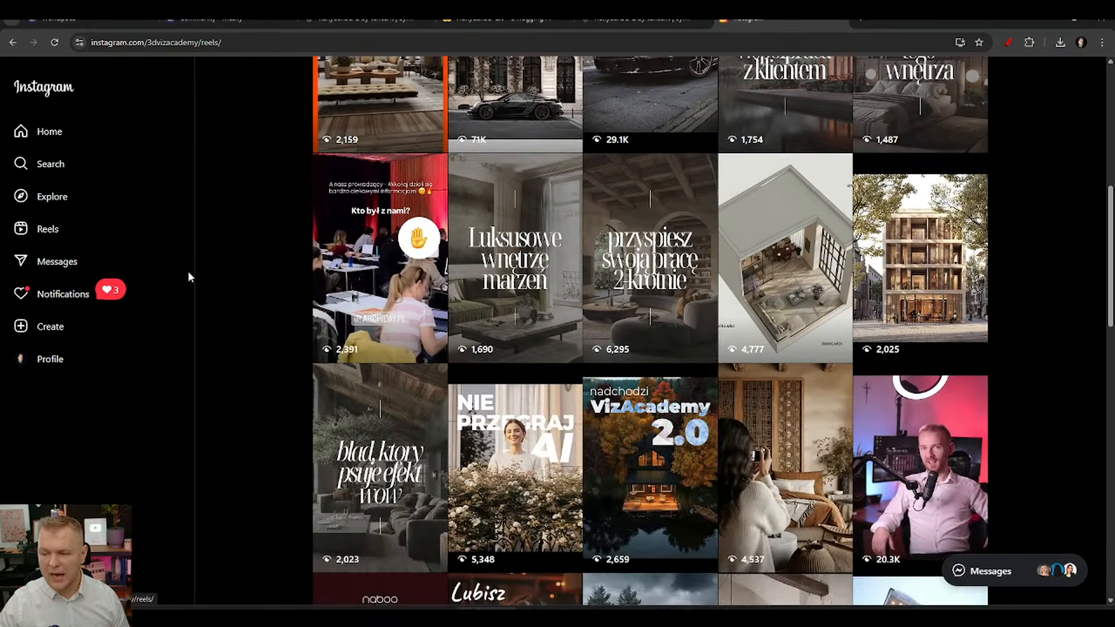
pyautogui.click(904, 218)
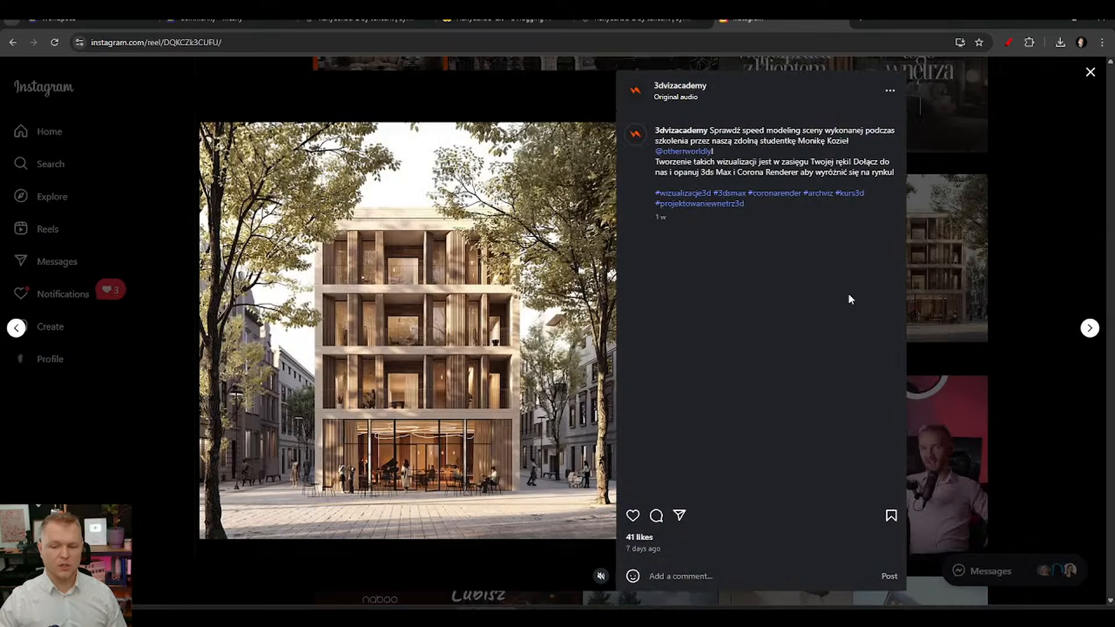
pyautogui.click(1081, 292)
# Step: View the reel with the cutaway interior model and the "Nie przegraj AI" reel
pyautogui.scroll(-2, 1000, 283)
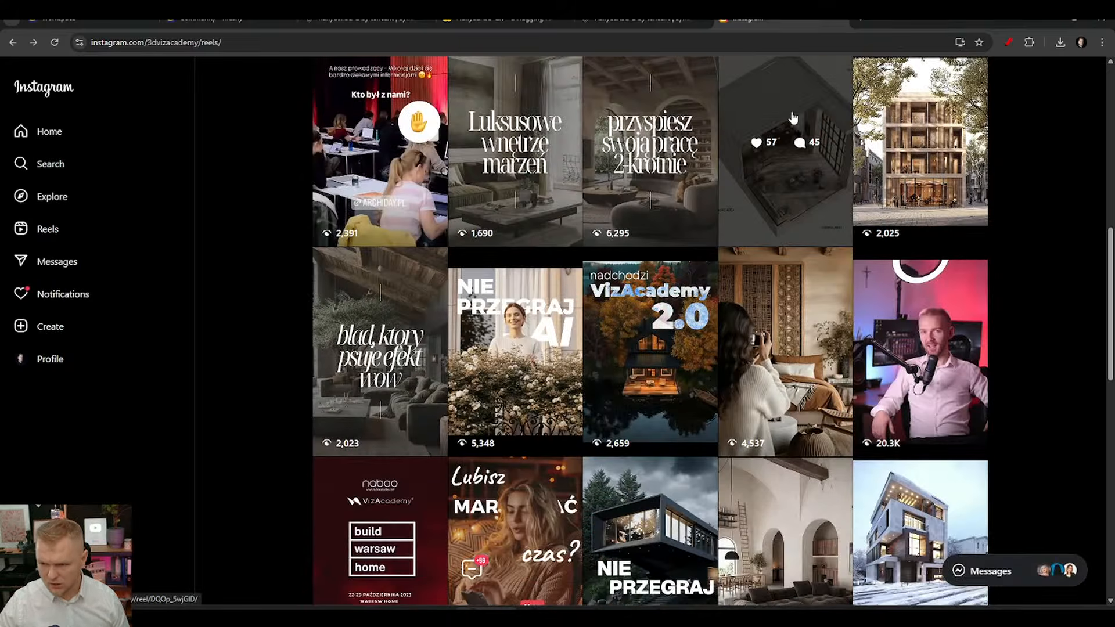
pyautogui.click(789, 119)
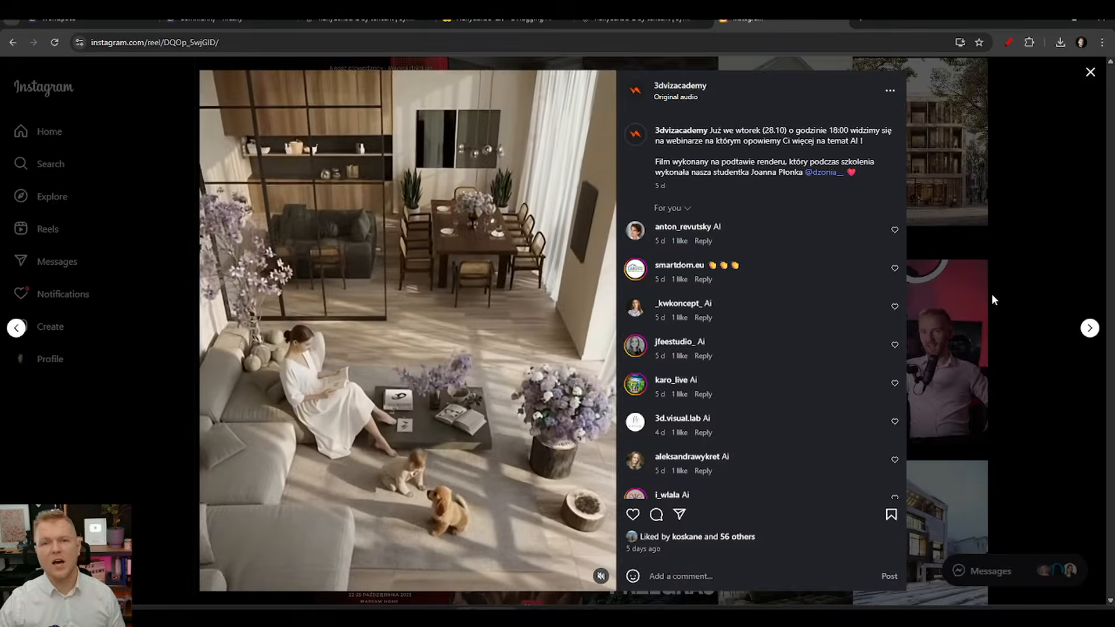
pyautogui.click(992, 294)
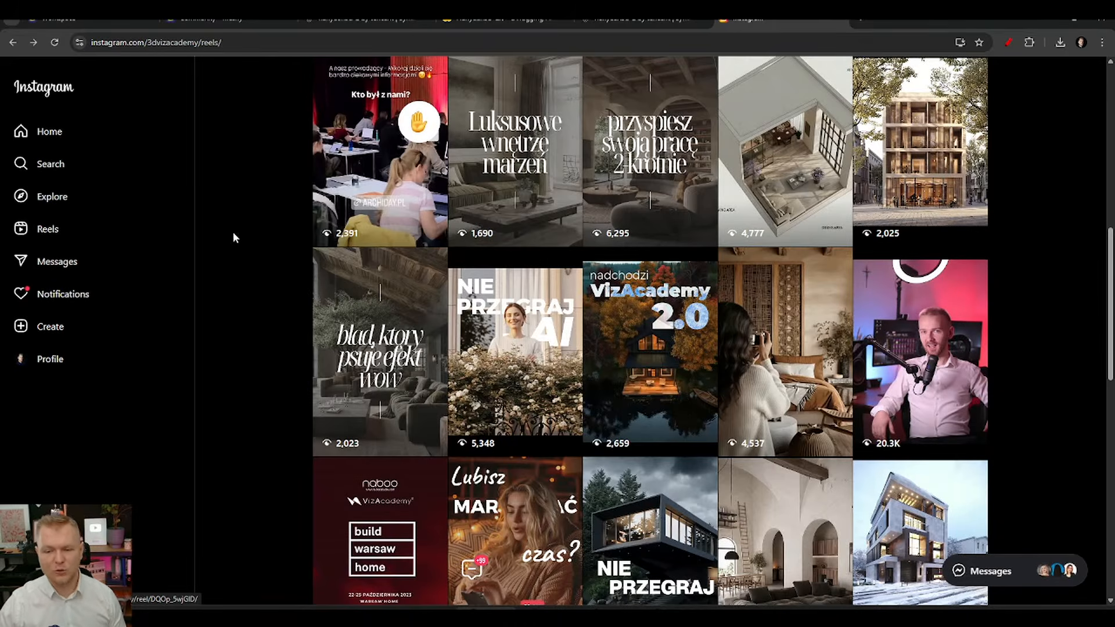
pyautogui.click(525, 291)
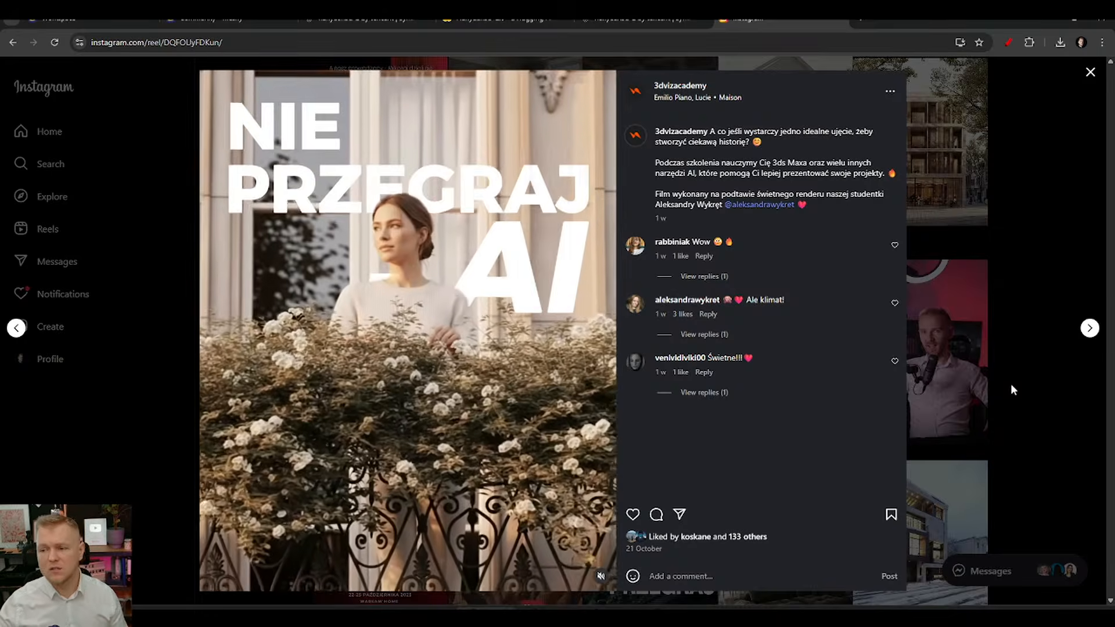
pyautogui.click(1001, 345)
# Step: View the reel of the woman photographing a bedroom interior and return to the profile's reels
pyautogui.scroll(-1, 944, 371)
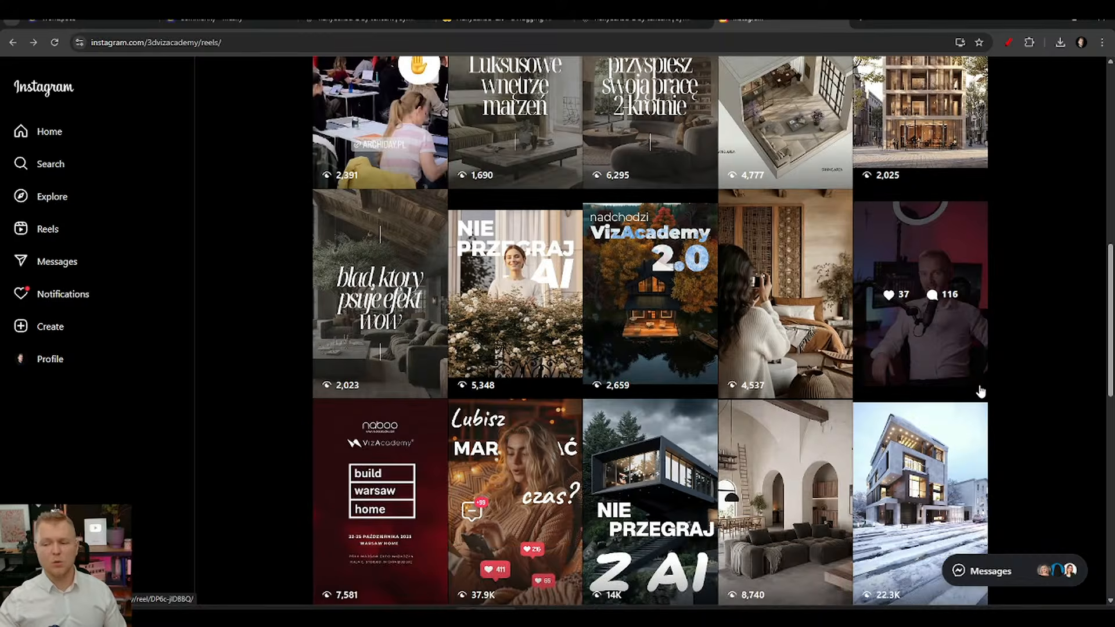
pyautogui.click(729, 250)
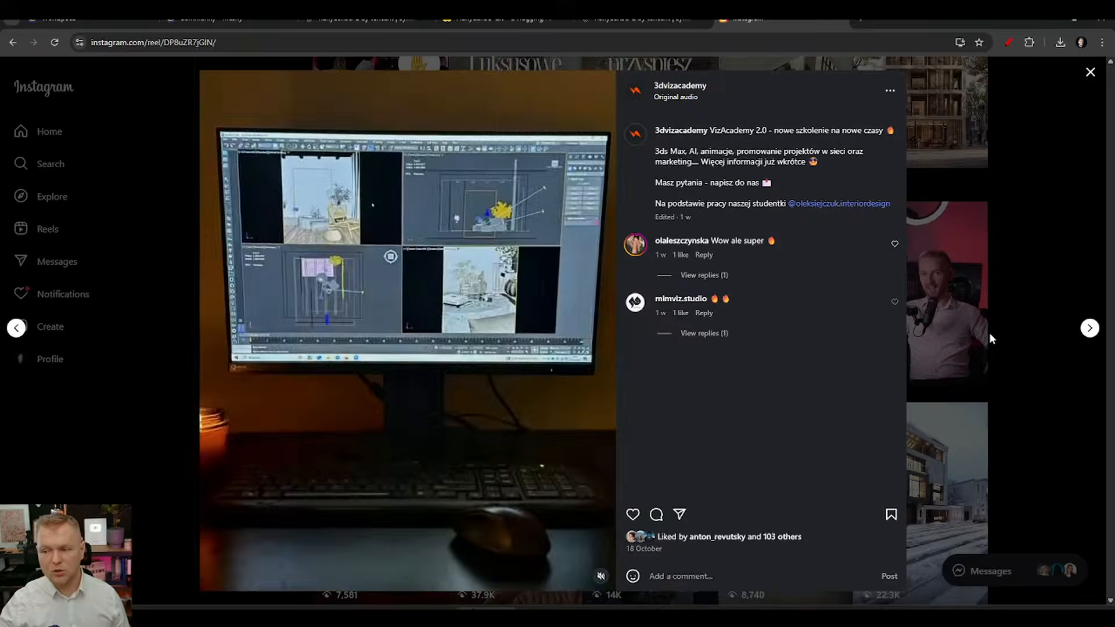
pyautogui.click(989, 336)
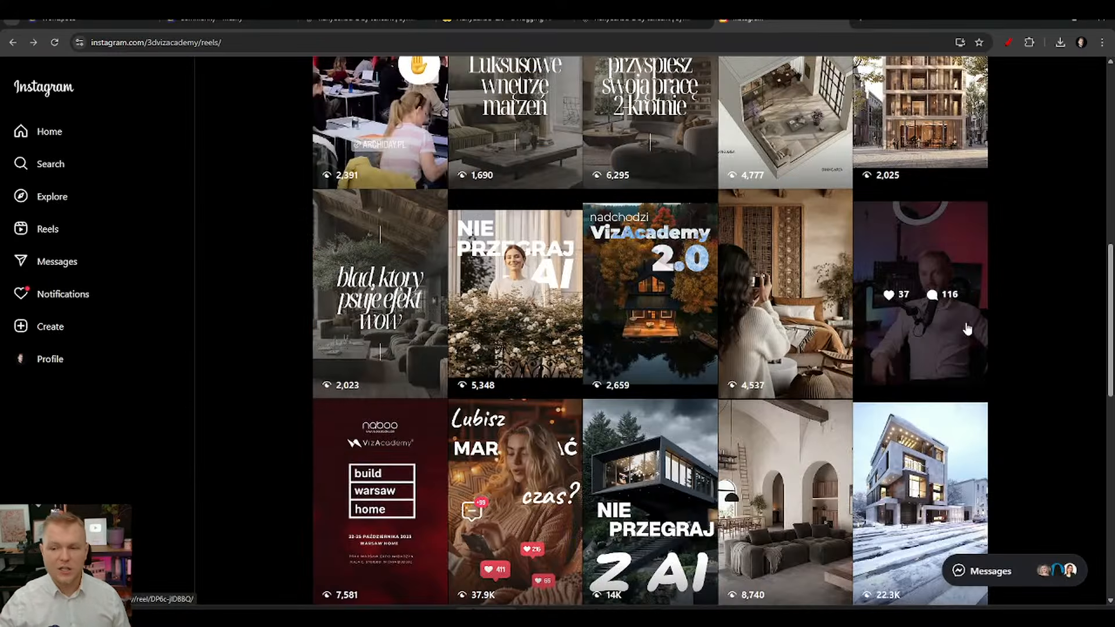
pyautogui.scroll(4, 987, 325)
# Step: Return to the Meshy workspace and view the untextured swivel chair from a different angle
pyautogui.click(234, 24)
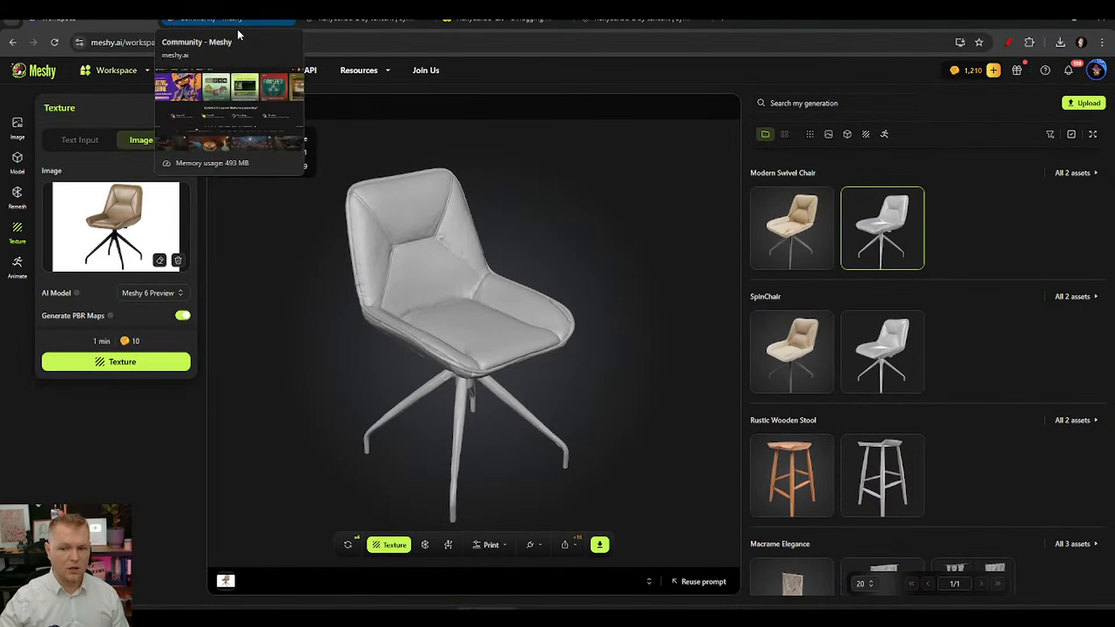
pyautogui.moveTo(395, 297); pyautogui.dragTo(406, 298)
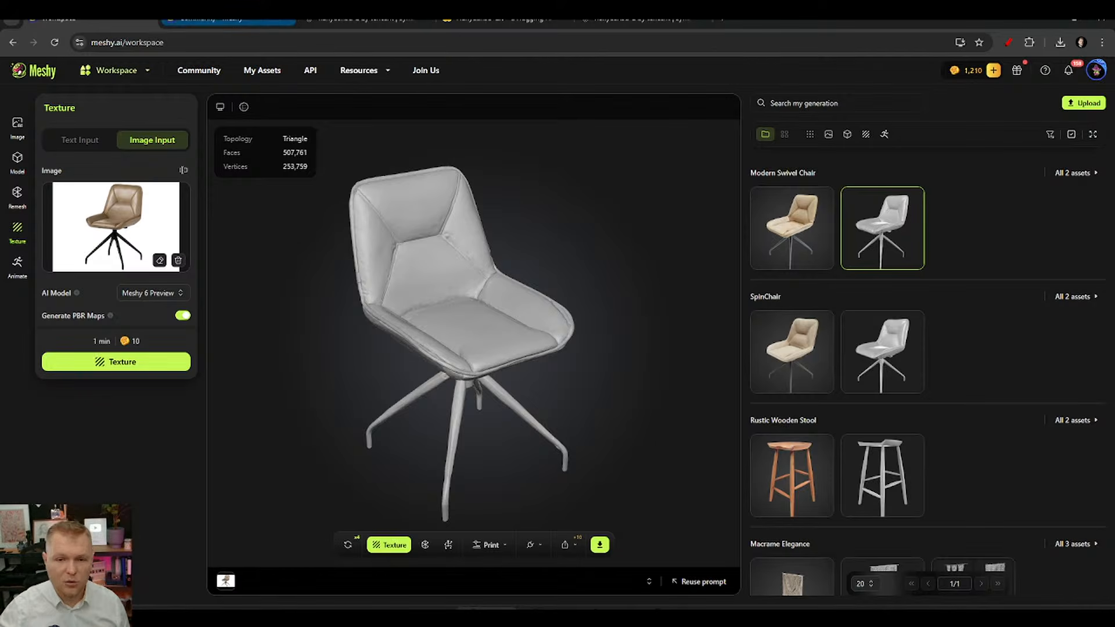
pyautogui.moveTo(465, 249); pyautogui.dragTo(486, 255)
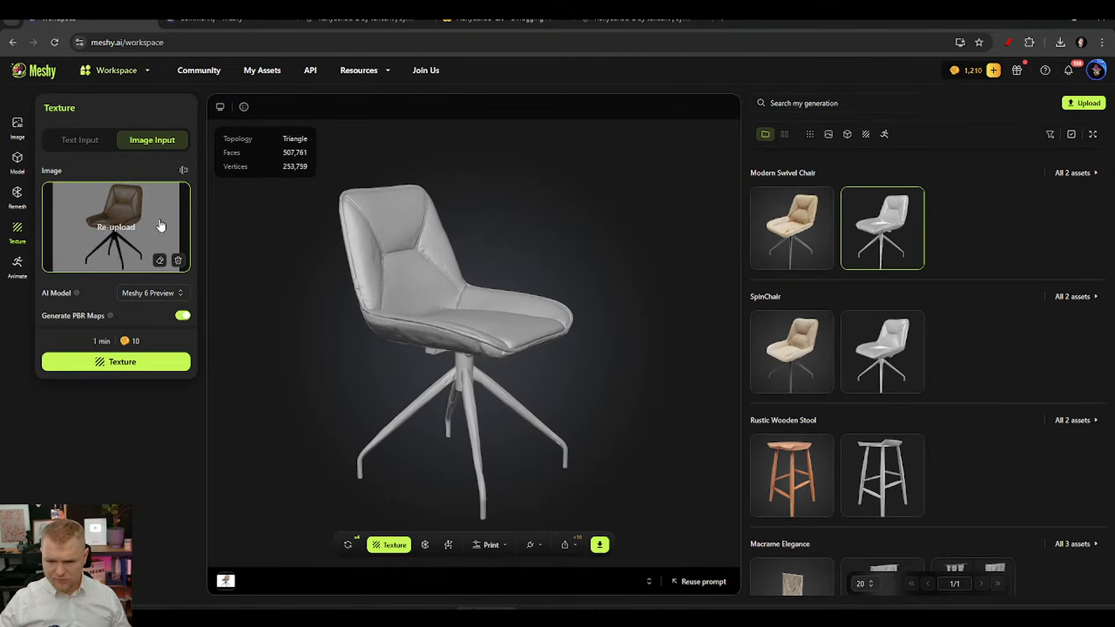
# Step: Download the textured Modern Swivel Chair in obj format and save the zip archive in the Chair 2 folder
pyautogui.click(770, 228)
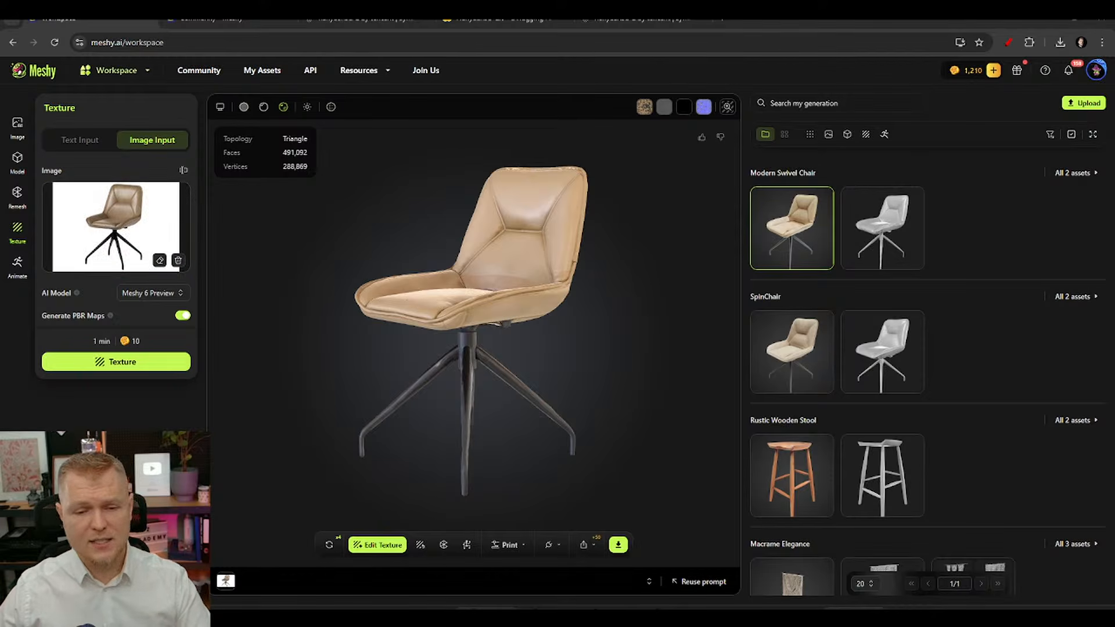
pyautogui.click(618, 545)
pyautogui.click(604, 472)
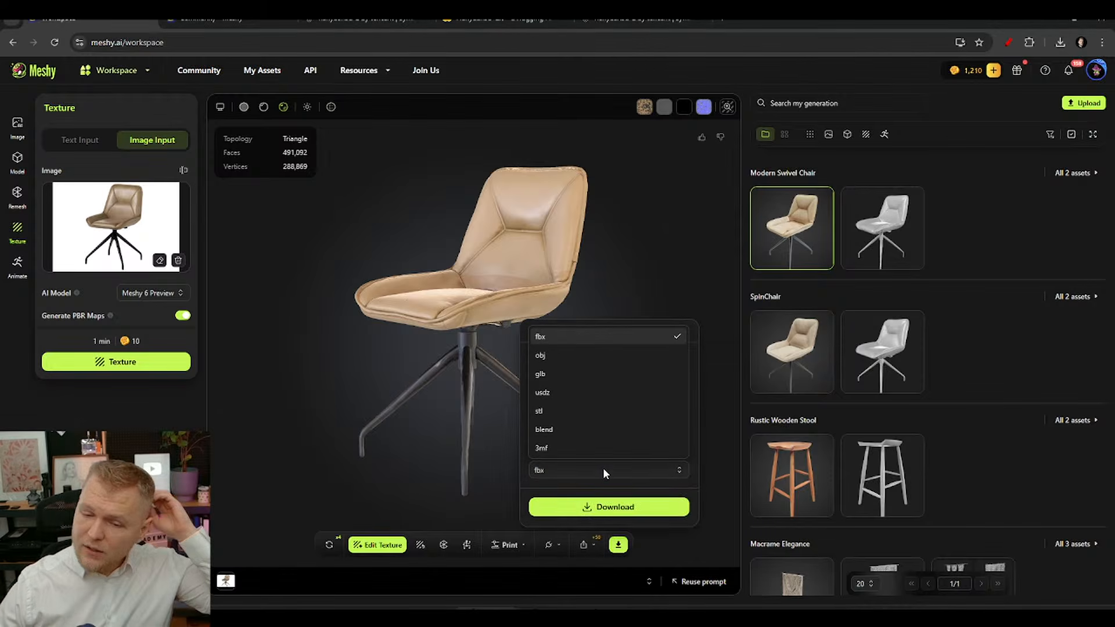
pyautogui.click(584, 364)
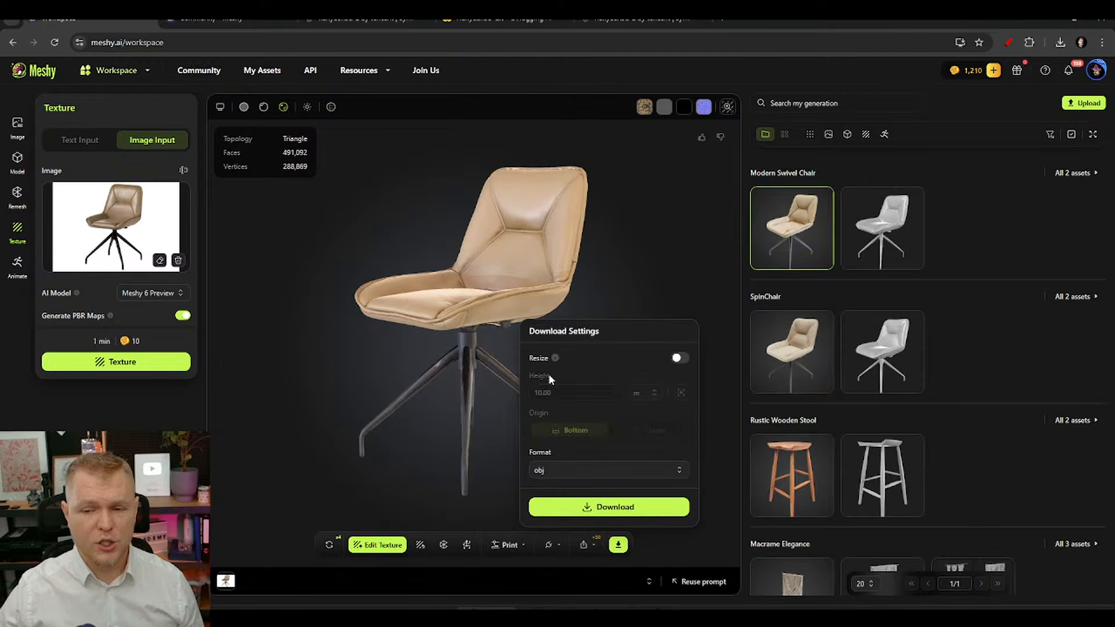
pyautogui.click(599, 510)
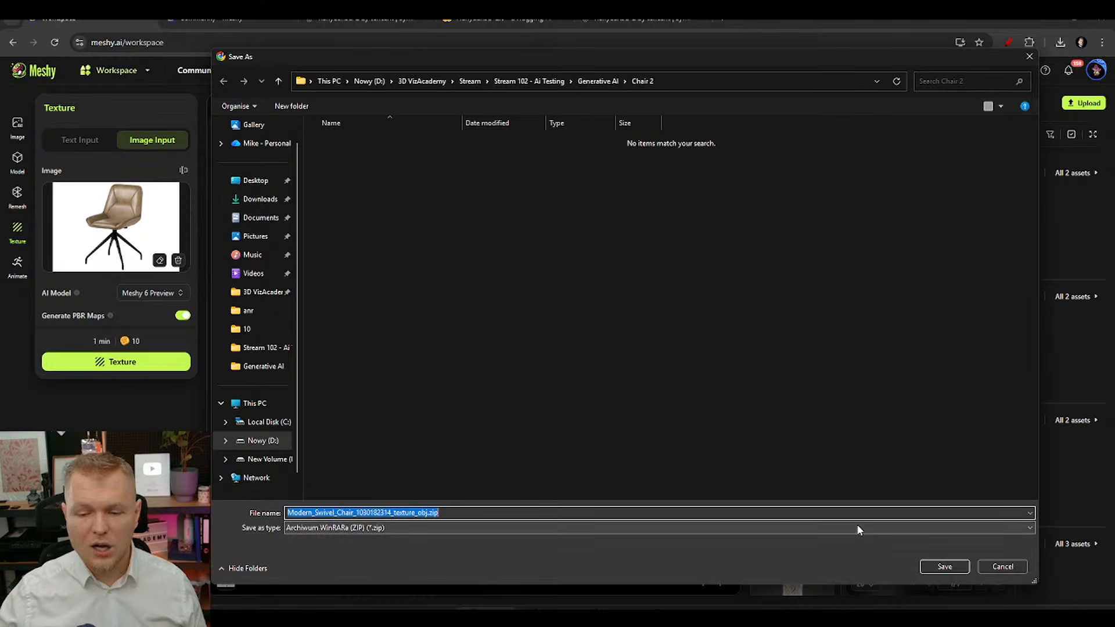
pyautogui.click(944, 566)
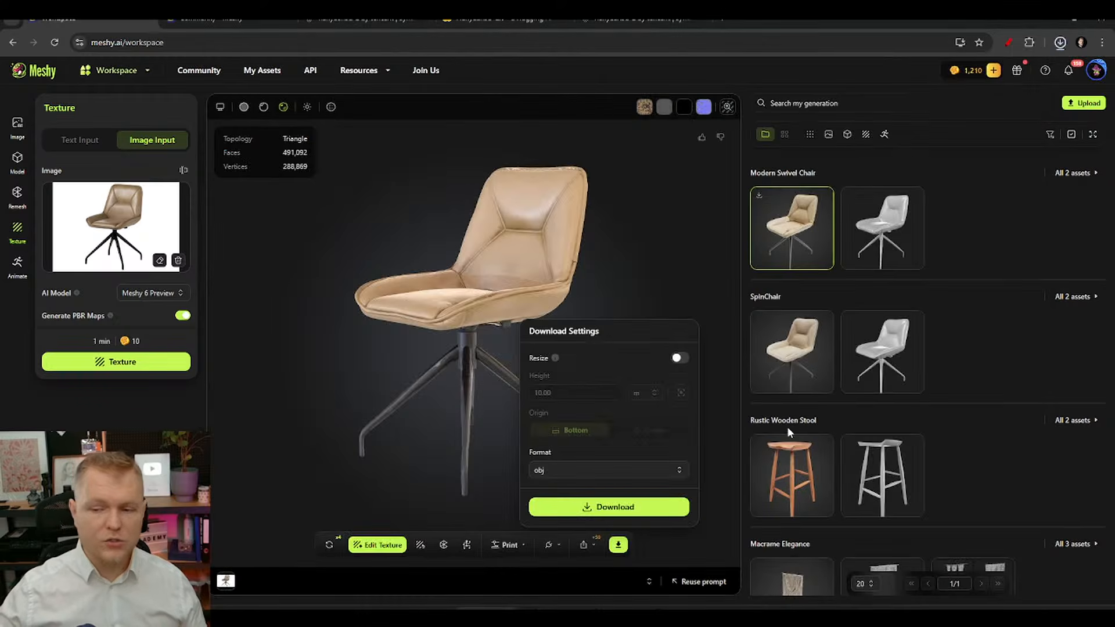
# Step: Open the Chair 2 download folder and delete the set-modern-chair-on-white-600nw.png image
pyautogui.click(1024, 73)
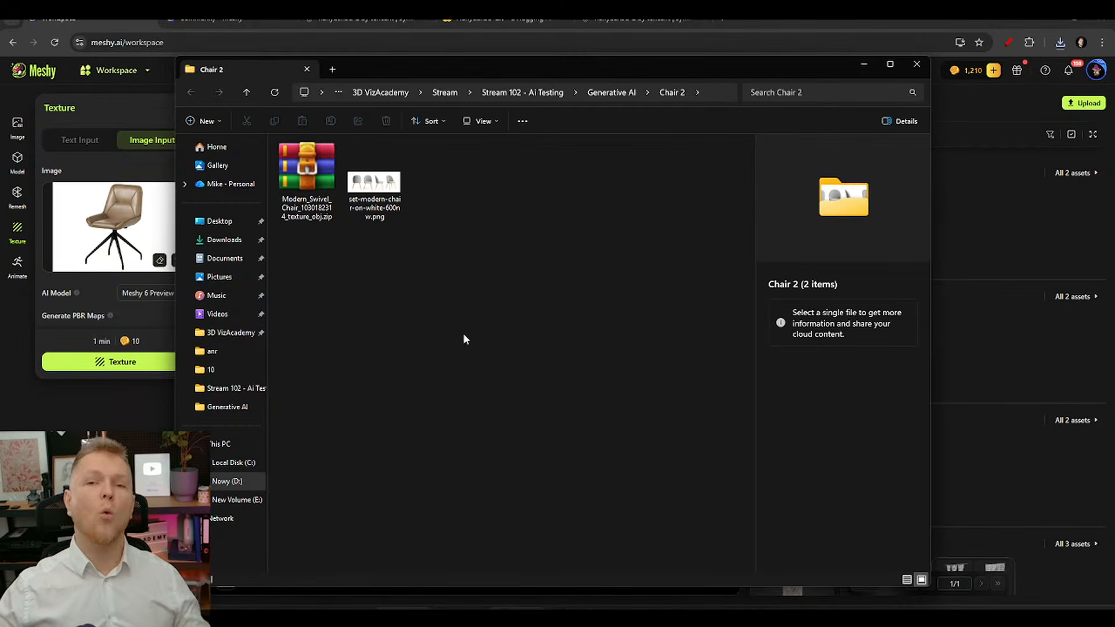
pyautogui.click(376, 192)
pyautogui.press('Delete')
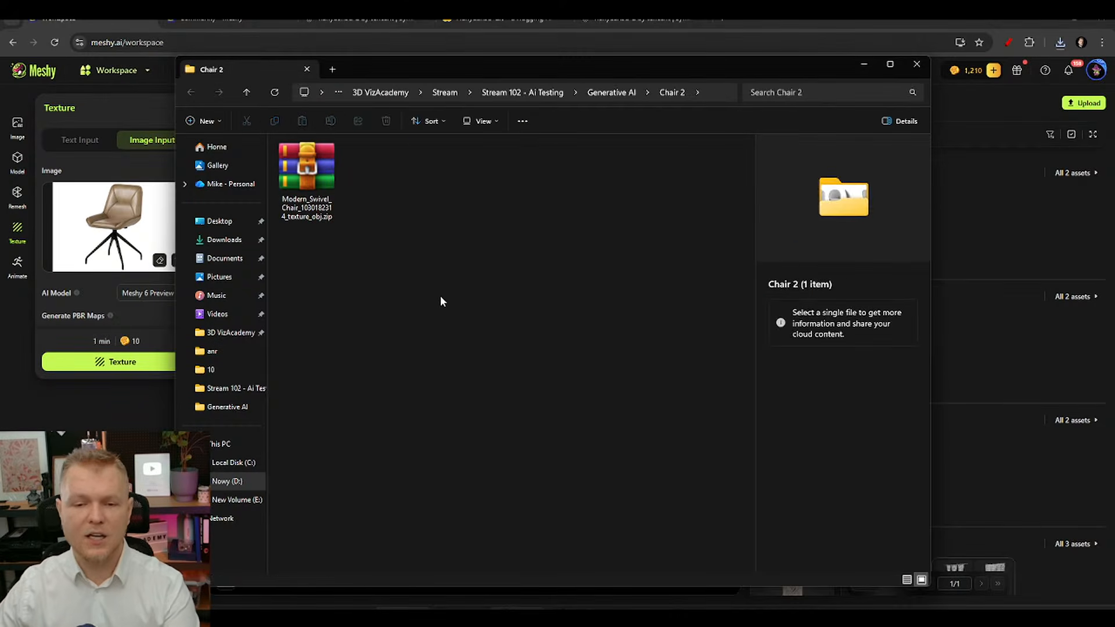
# Step: Extract the chair's zip archive in the Chair 2 folder with WinRAR and delete the archive
pyautogui.rightClick(315, 173)
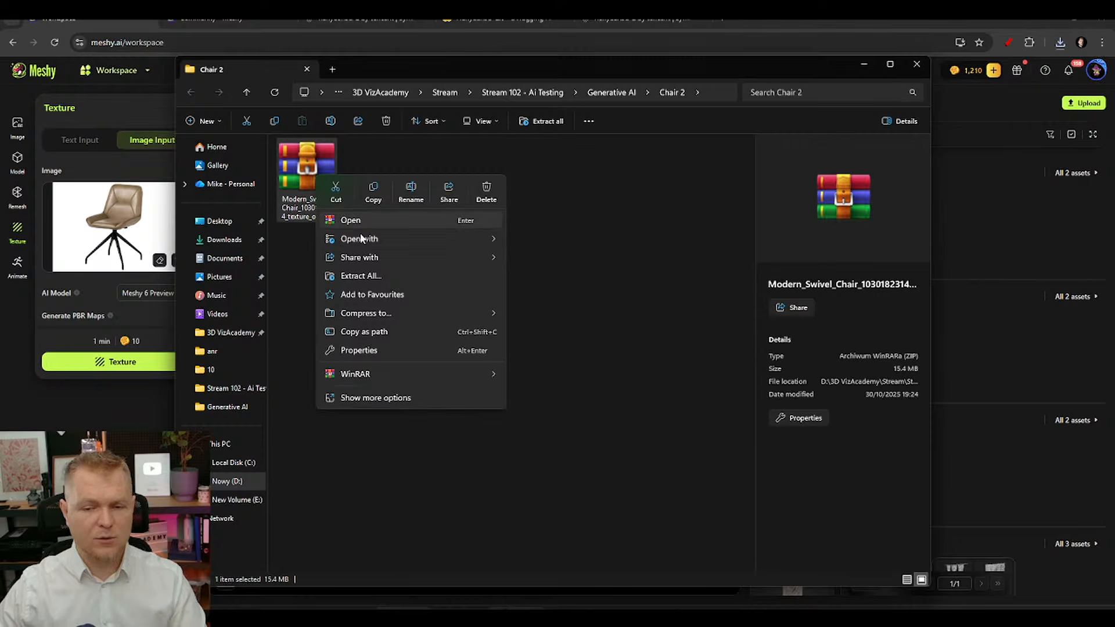
pyautogui.moveTo(465, 375)
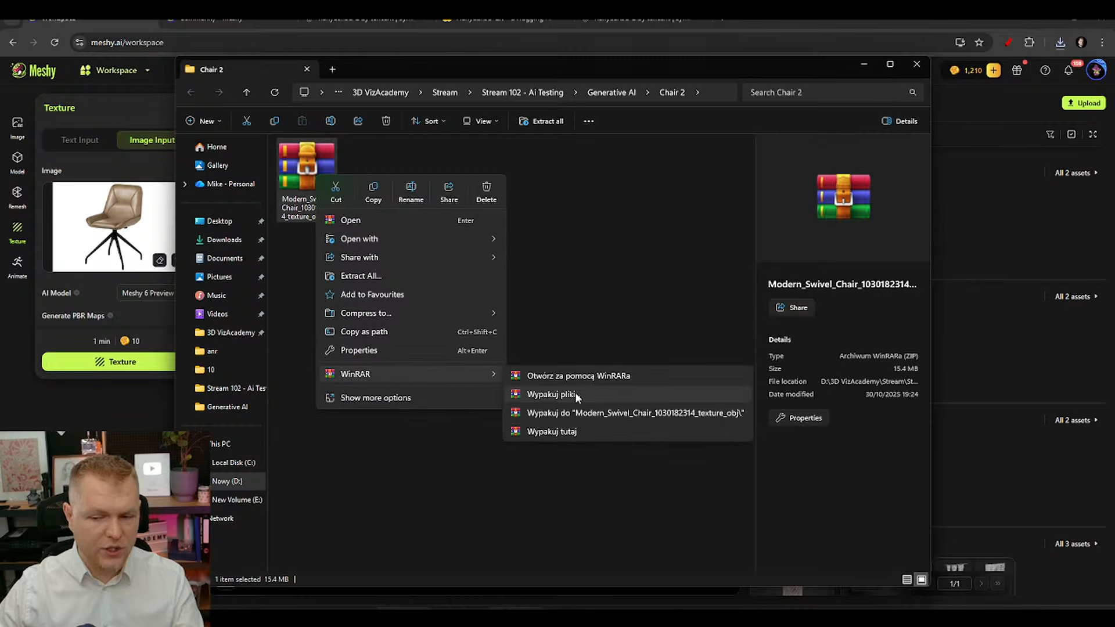
pyautogui.click(577, 431)
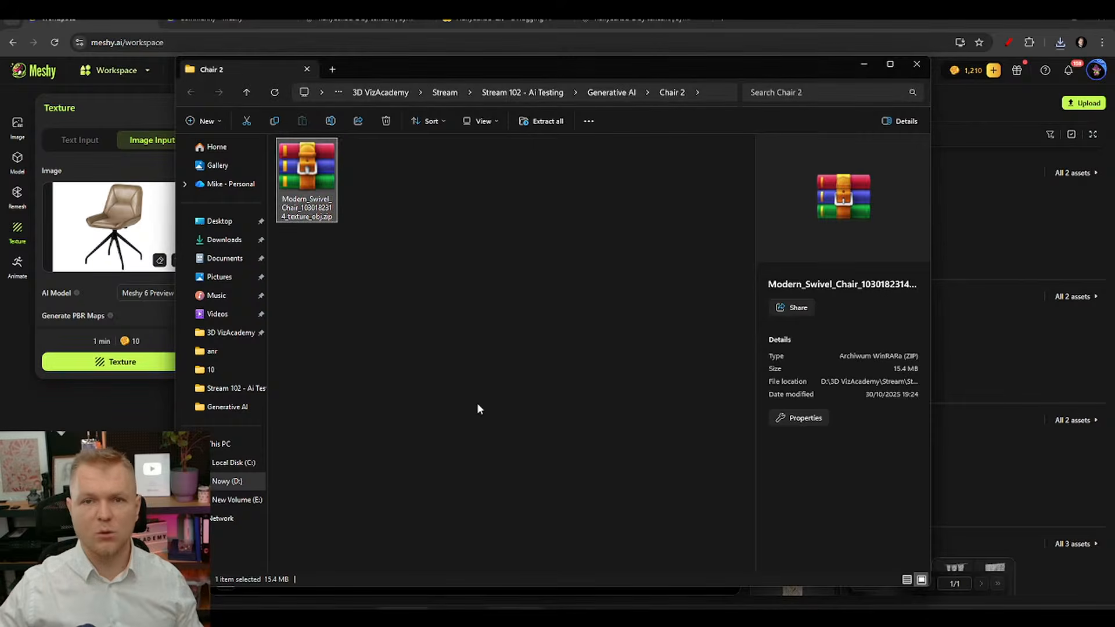
pyautogui.click(361, 201)
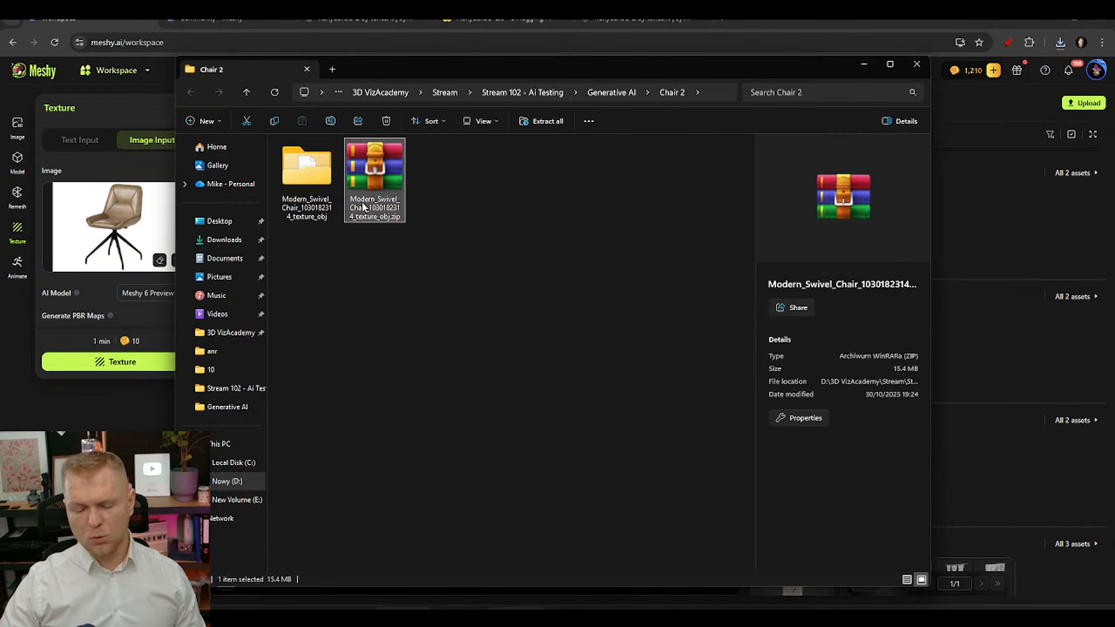
pyautogui.press('Delete')
# Step: Move the mtl, obj and png files from the extracted folder up into Chair 2 and delete the emptied folder
pyautogui.click(315, 185)
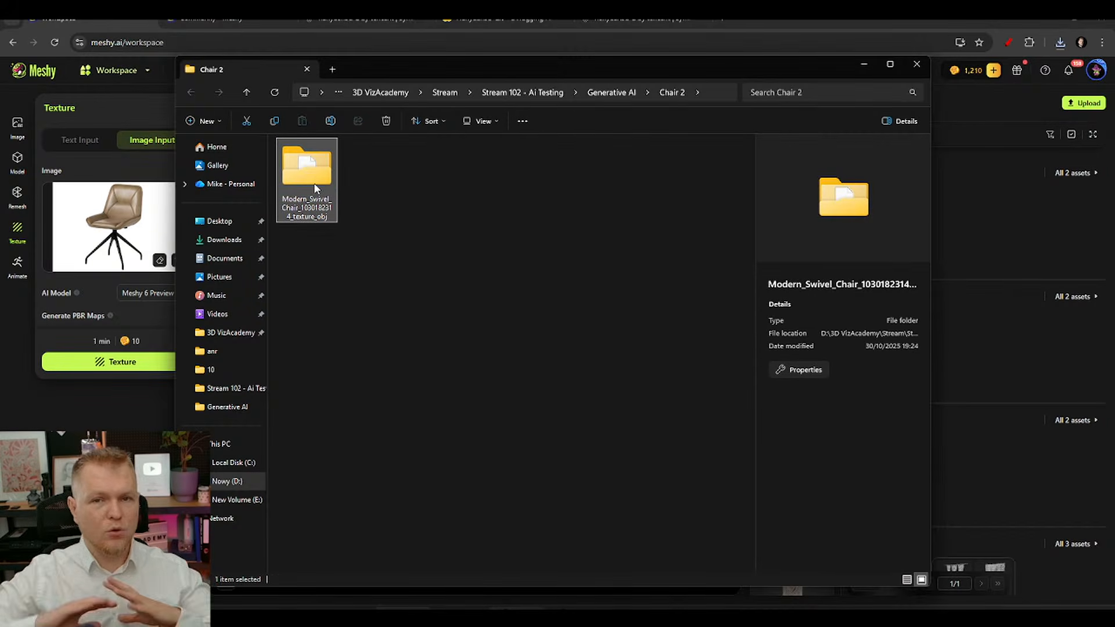
pyautogui.doubleClick(315, 187)
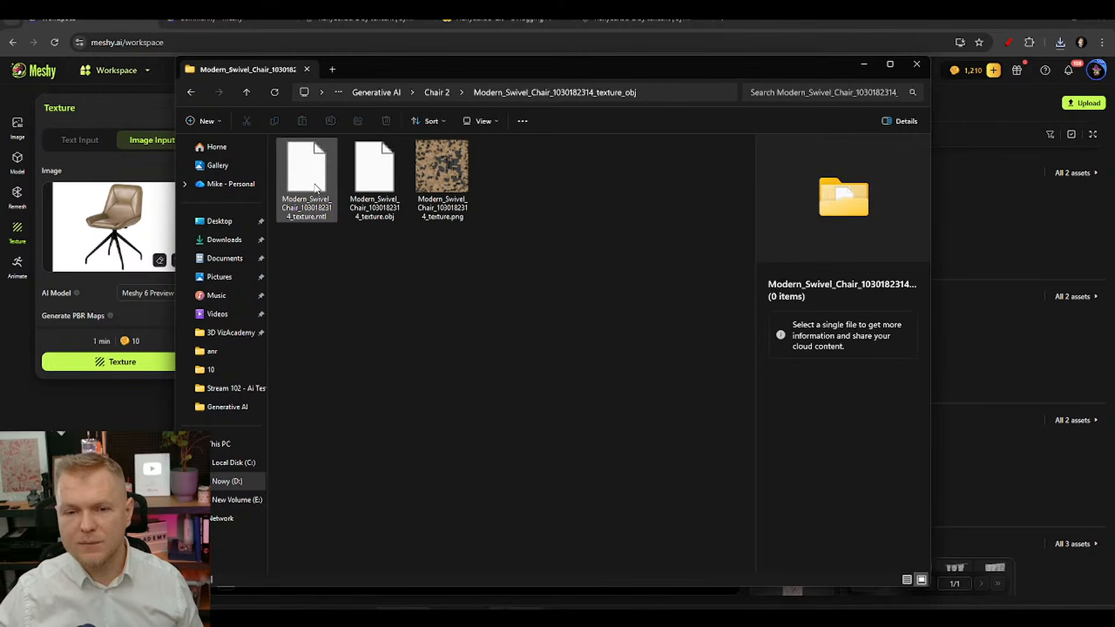
pyautogui.moveTo(464, 305); pyautogui.dragTo(314, 191)
pyautogui.hotkey('ctrl', 'x')
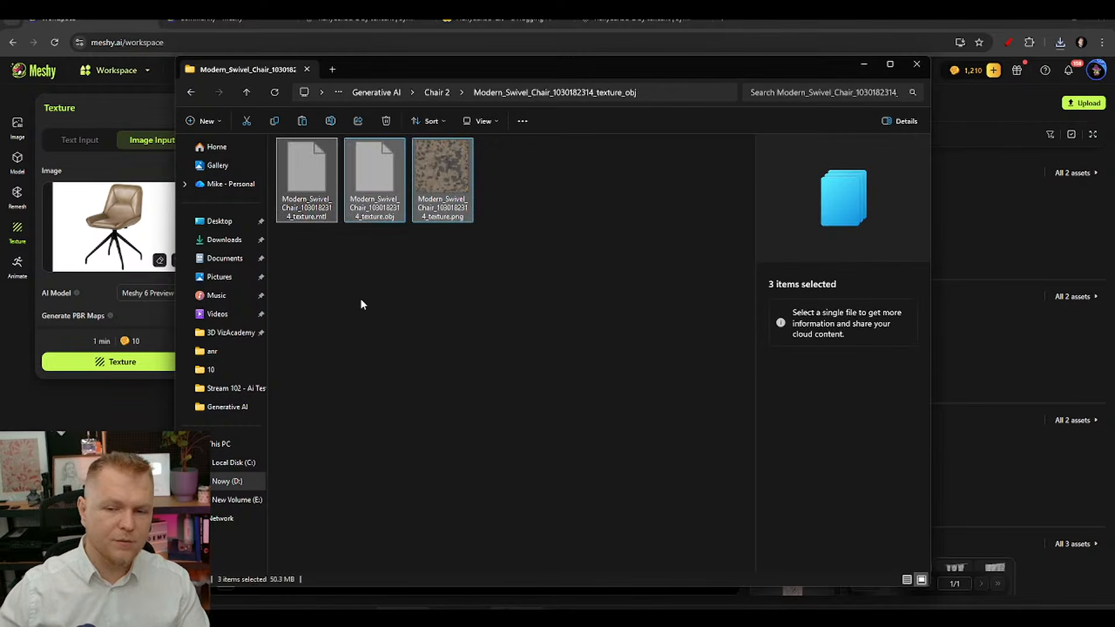
pyautogui.hotkey('alt', 'Left')
pyautogui.hotkey('ctrl', 'v')
pyautogui.click(306, 174)
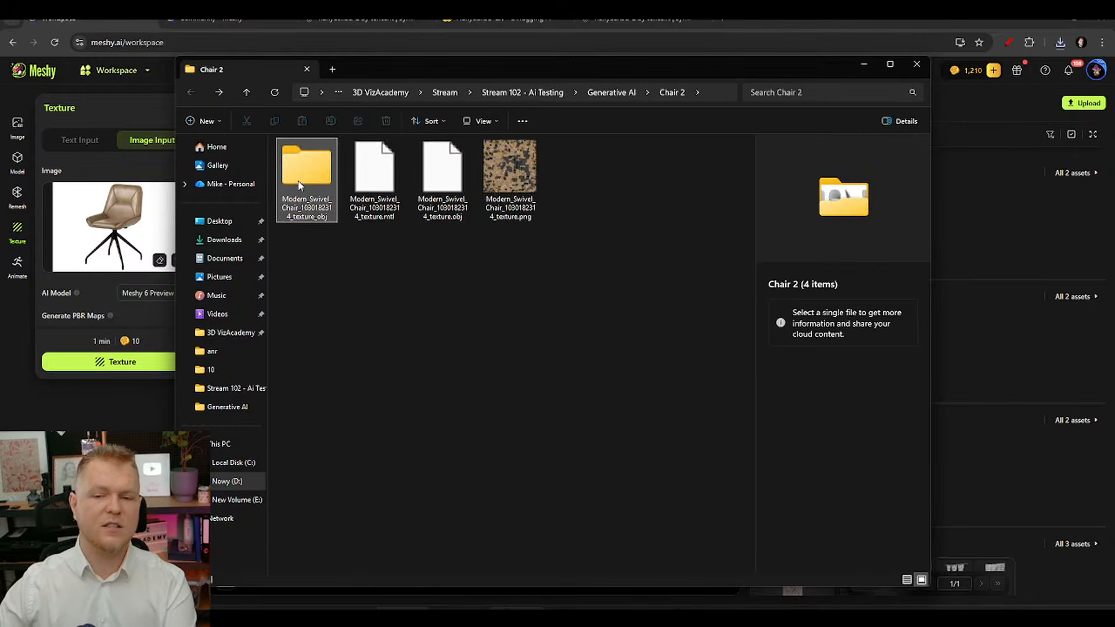
pyautogui.press('Delete')
# Step: Reposition the File Explorer window and copy the full path of the Chair 2 folder
pyautogui.click(695, 98)
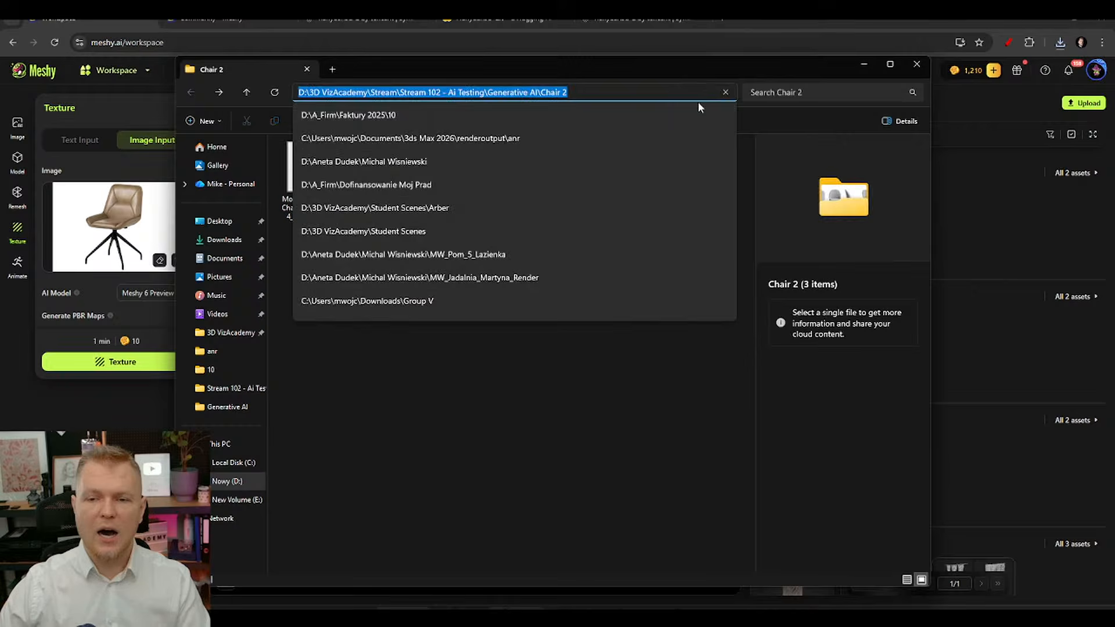
pyautogui.click(539, 363)
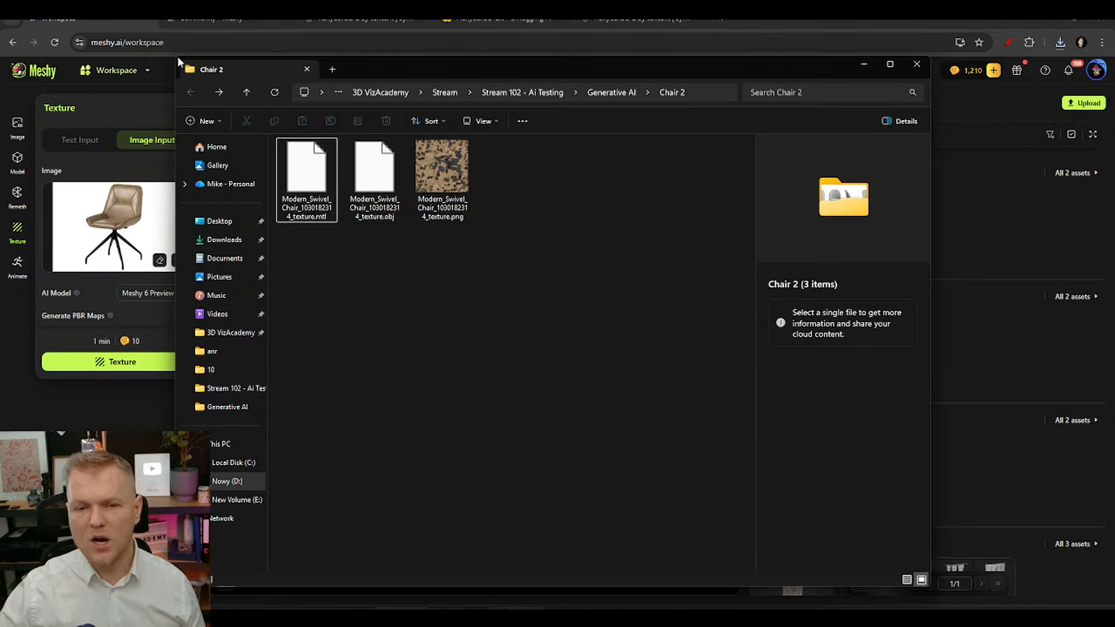
pyautogui.moveTo(177, 57); pyautogui.dragTo(212, 100)
pyautogui.moveTo(505, 110); pyautogui.dragTo(457, 114)
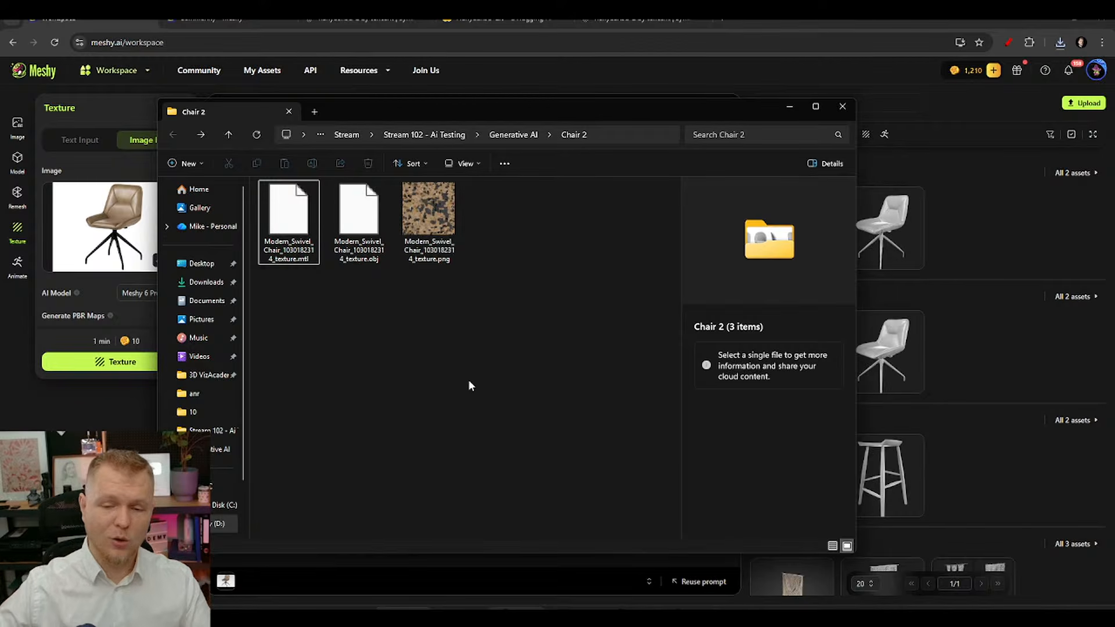
pyautogui.click(612, 135)
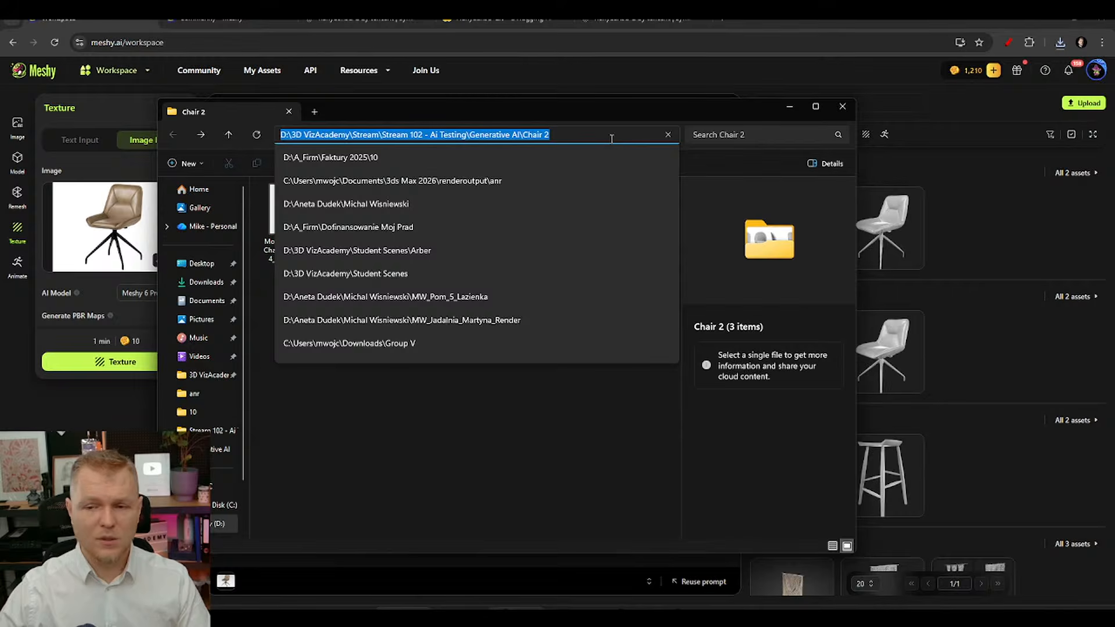
pyautogui.click(595, 410)
# Step: Switch to the Interior_1.max scene in 3ds Max and view the dining chairs up close at an angle
pyautogui.moveTo(745, 617)
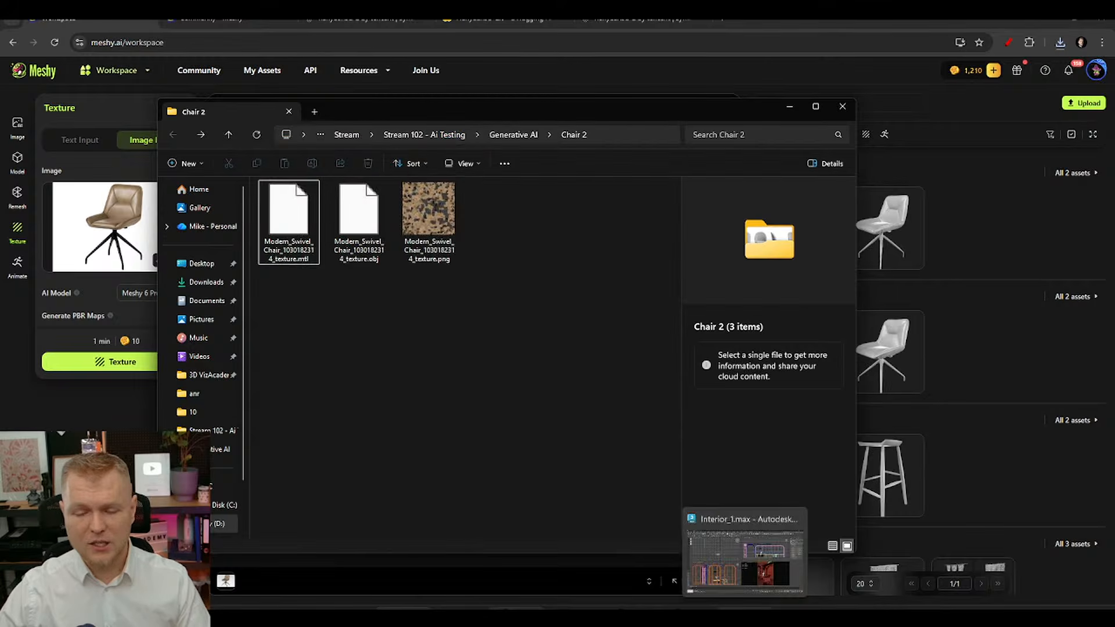
pyautogui.click(745, 558)
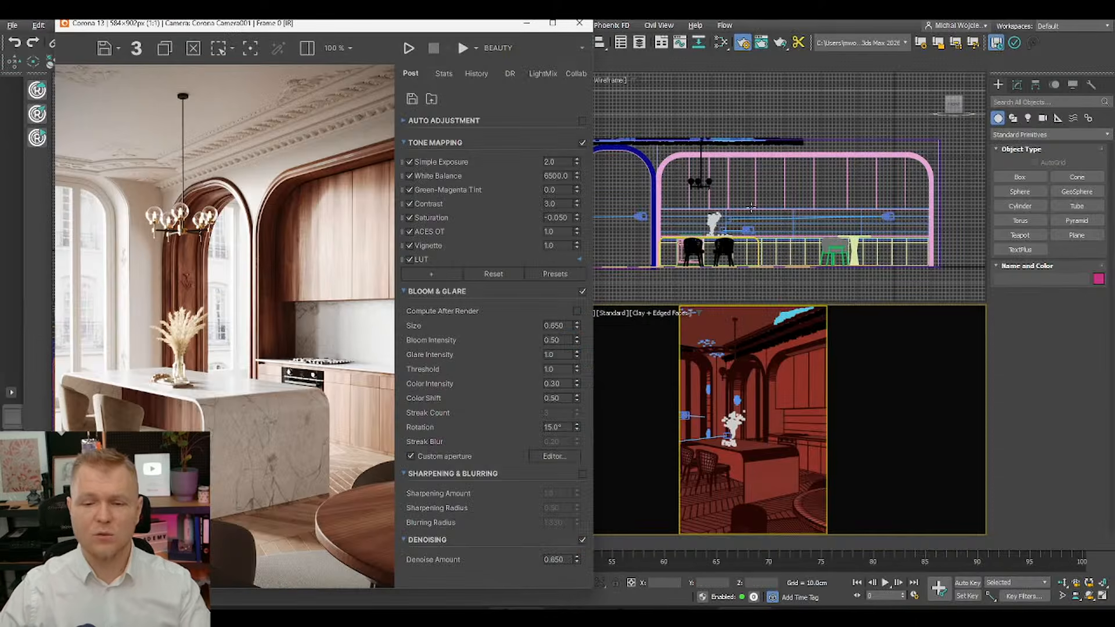
pyautogui.scroll(-5, 751, 207)
pyautogui.keyDown('alt'); pyautogui.moveTo(751, 208); pyautogui.dragTo(773, 203, button='middle'); pyautogui.keyUp('alt')
pyautogui.scroll(10, 789, 200)
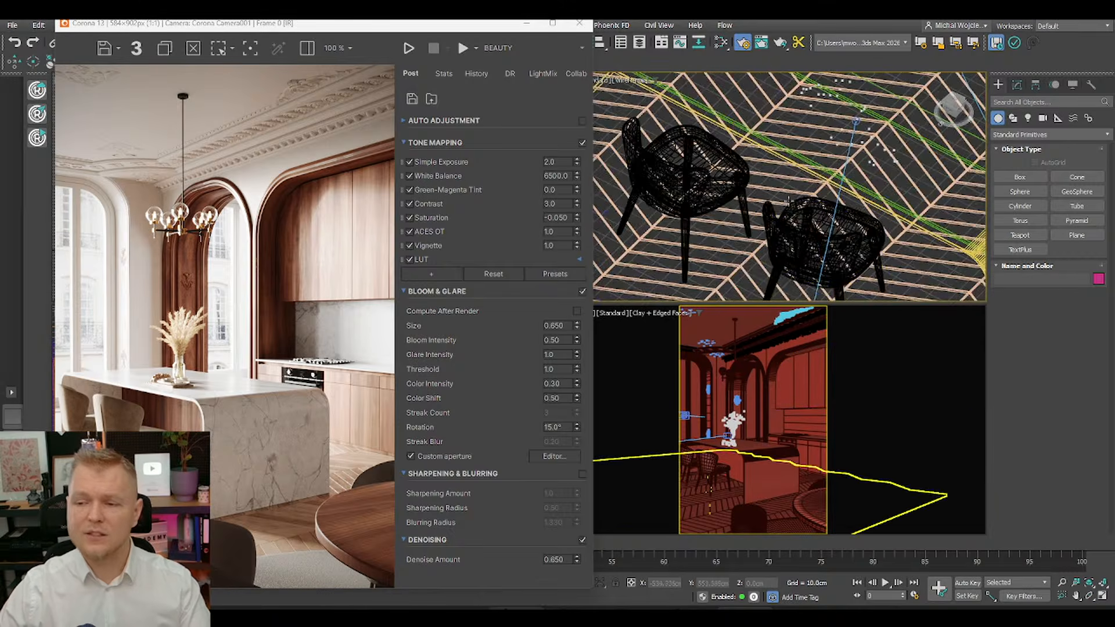
# Step: Start a Corona render of the interior, then close the frame buffer and view the whole room
pyautogui.click(789, 200)
pyautogui.hotkey('shift', 'q')
pyautogui.scroll(-5, 788, 200)
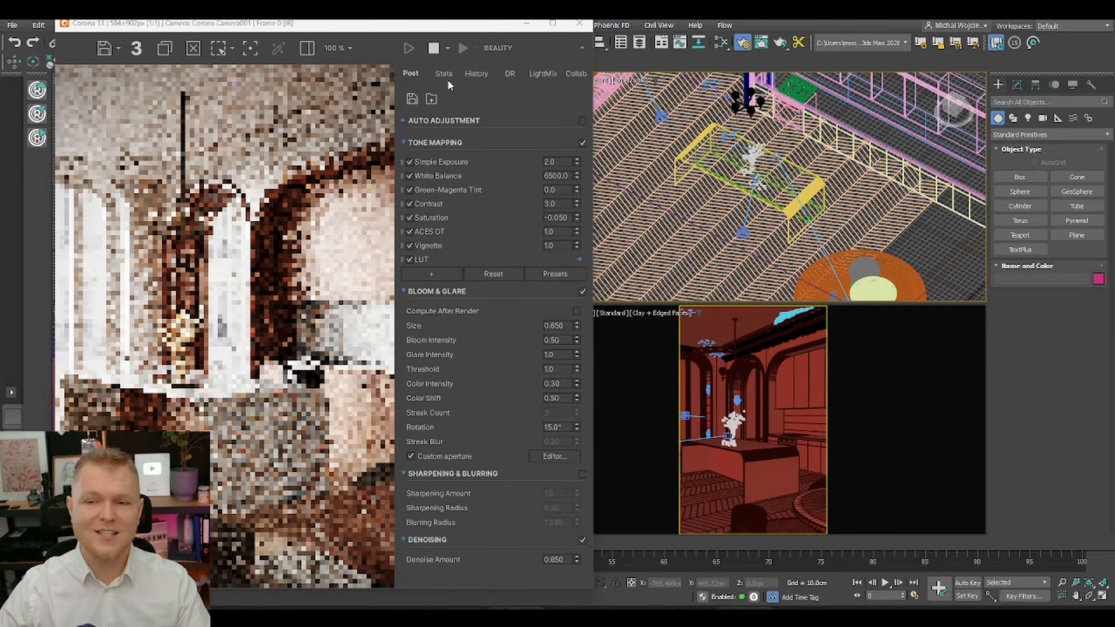
pyautogui.click(579, 22)
pyautogui.scroll(-5, 768, 215)
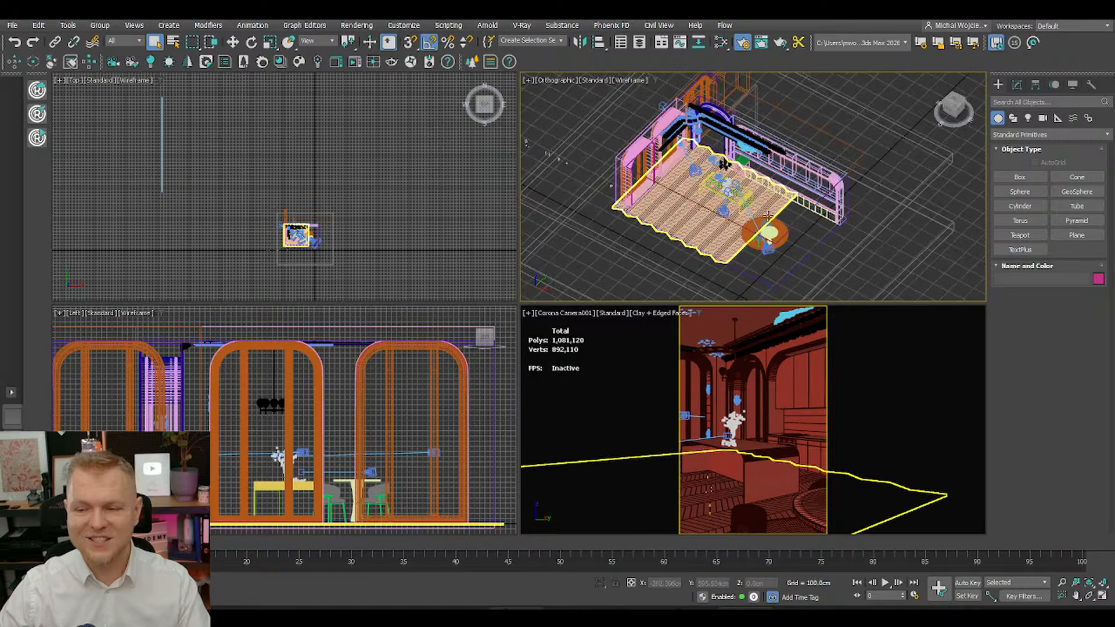
pyautogui.keyDown('alt'); pyautogui.moveTo(768, 215); pyautogui.dragTo(749, 213, button='middle'); pyautogui.keyUp('alt')
pyautogui.click(749, 213)
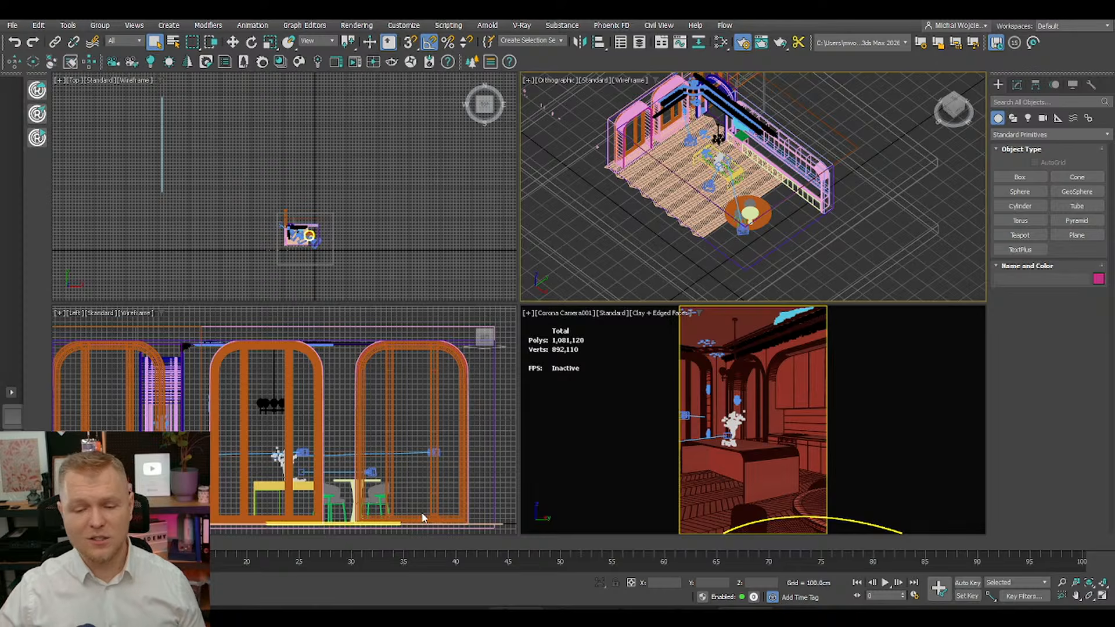
# Step: Switch to File Explorer and copy the path of the Chair 2 folder for the import
pyautogui.moveTo(401, 616)
pyautogui.click(446, 579)
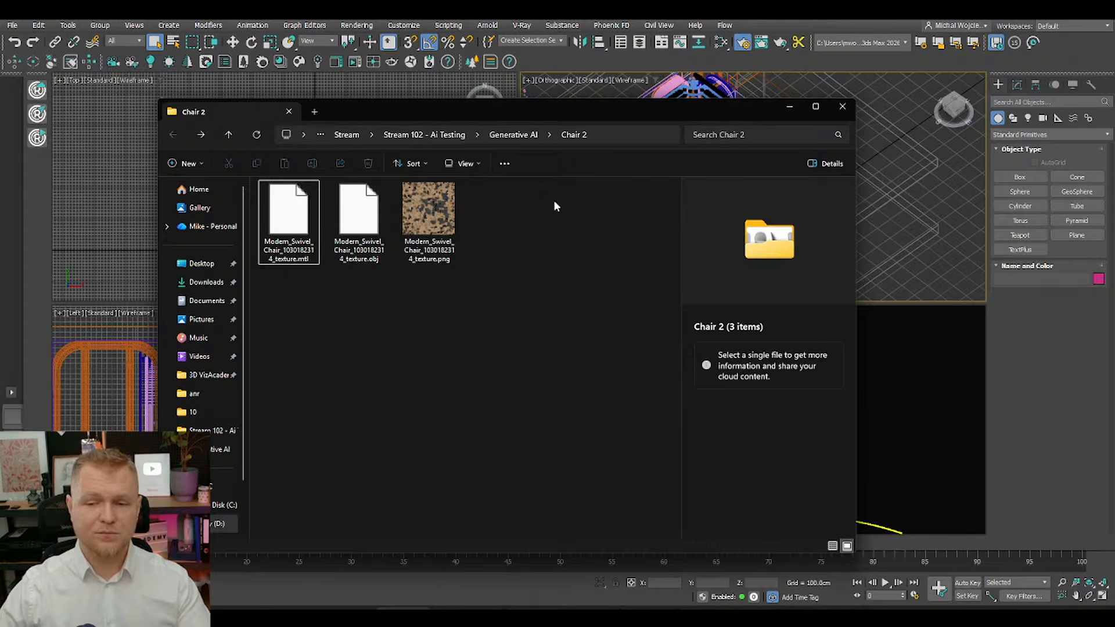
pyautogui.click(620, 137)
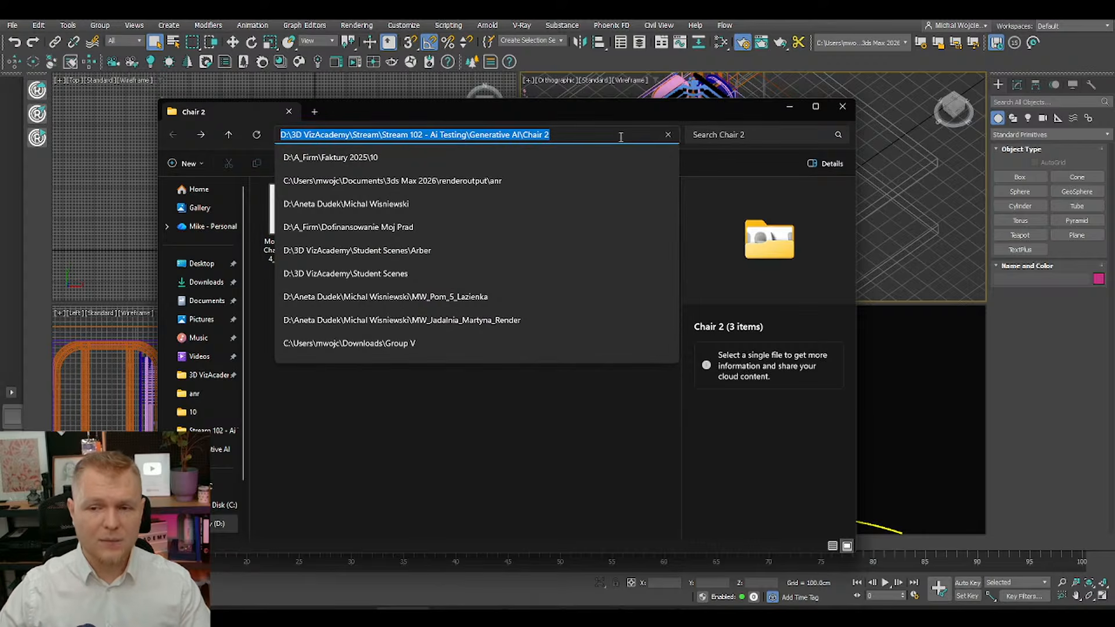
pyautogui.click(562, 431)
pyautogui.click(38, 25)
pyautogui.click(12, 25)
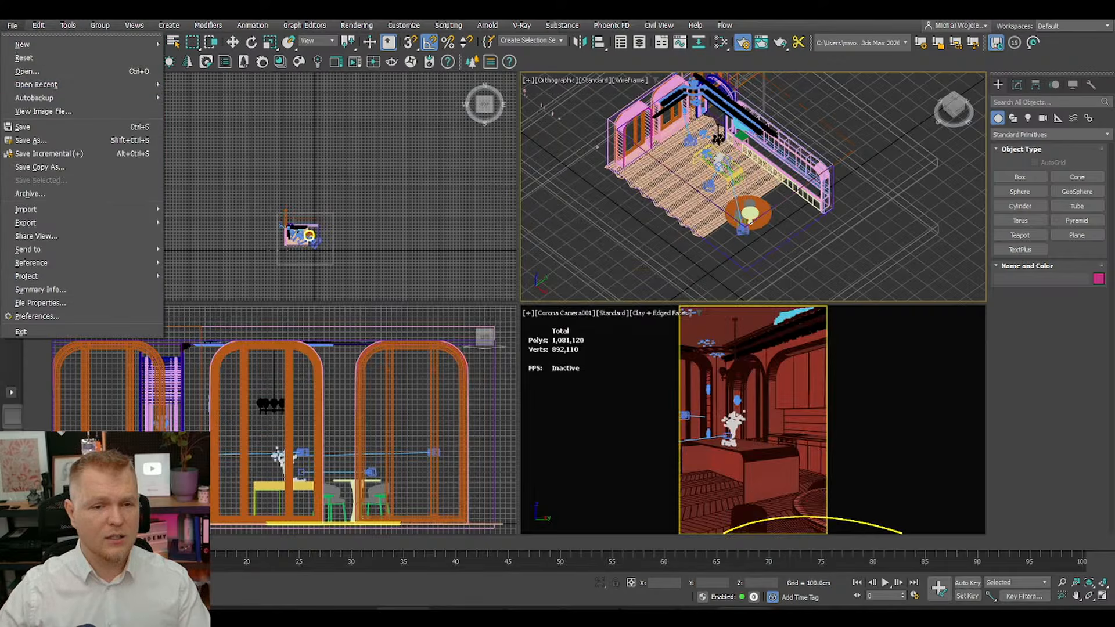
pyautogui.moveTo(61, 209)
pyautogui.click(196, 214)
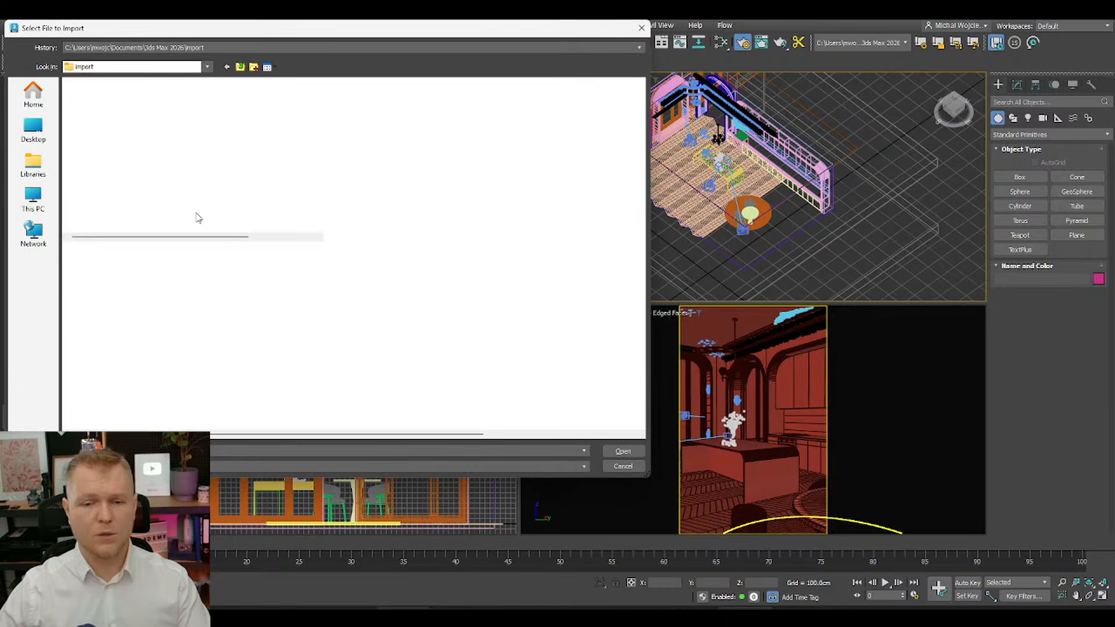
pyautogui.click(113, 125)
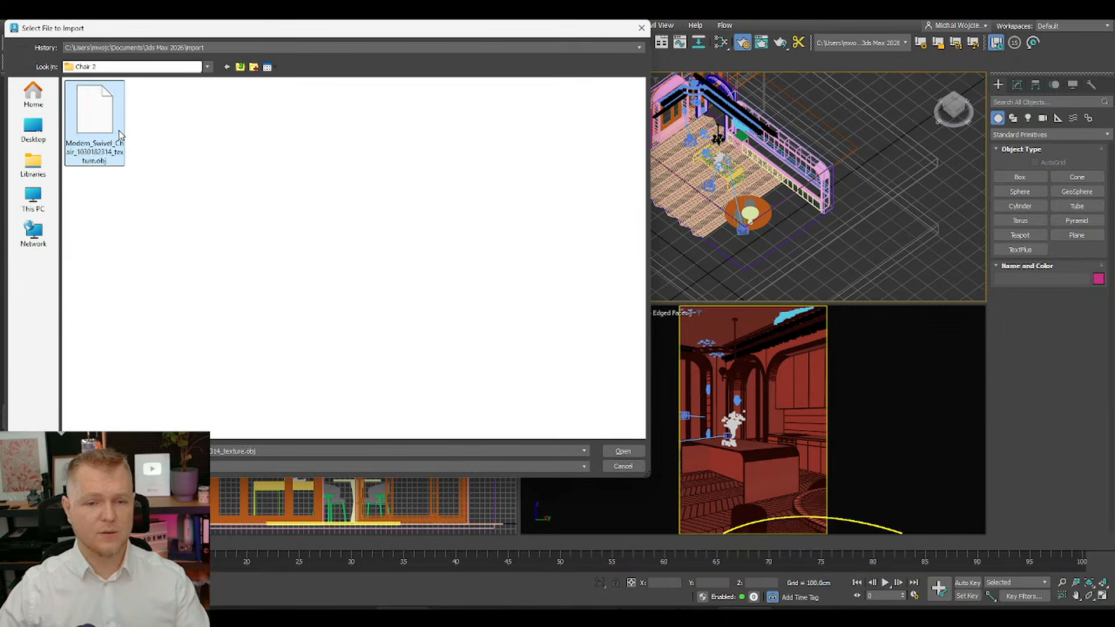
pyautogui.click(624, 451)
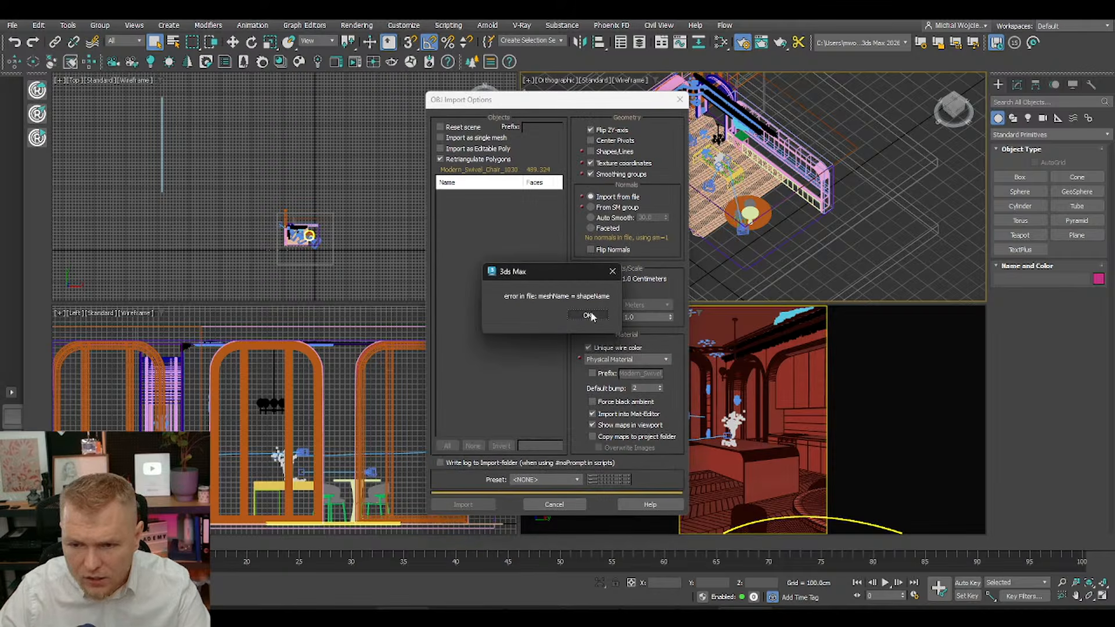
pyautogui.click(589, 316)
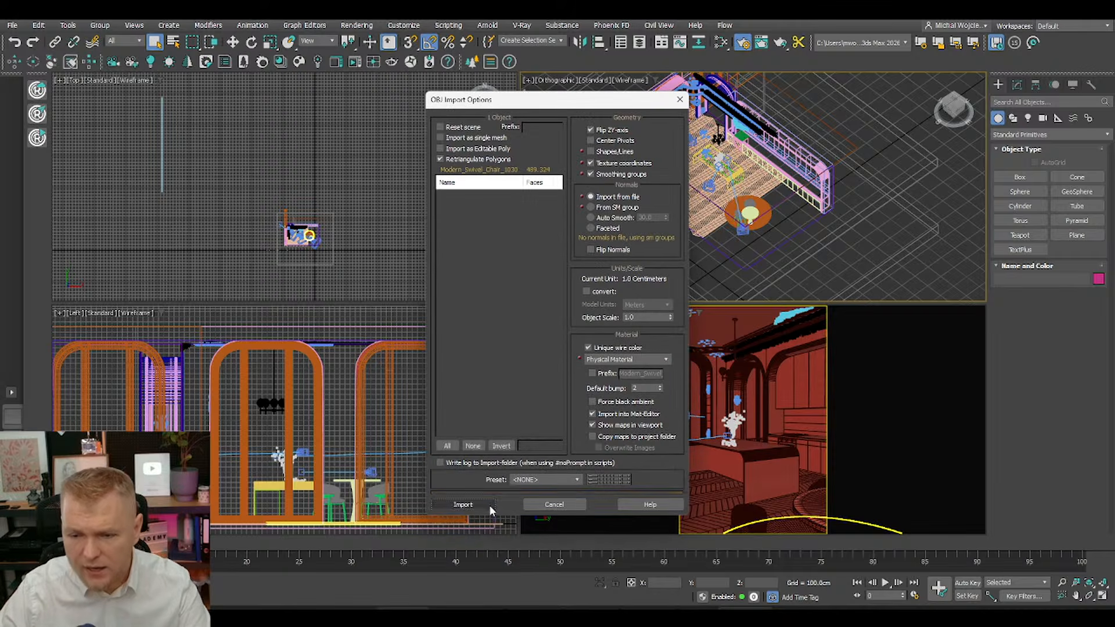
pyautogui.click(489, 505)
pyautogui.click(572, 316)
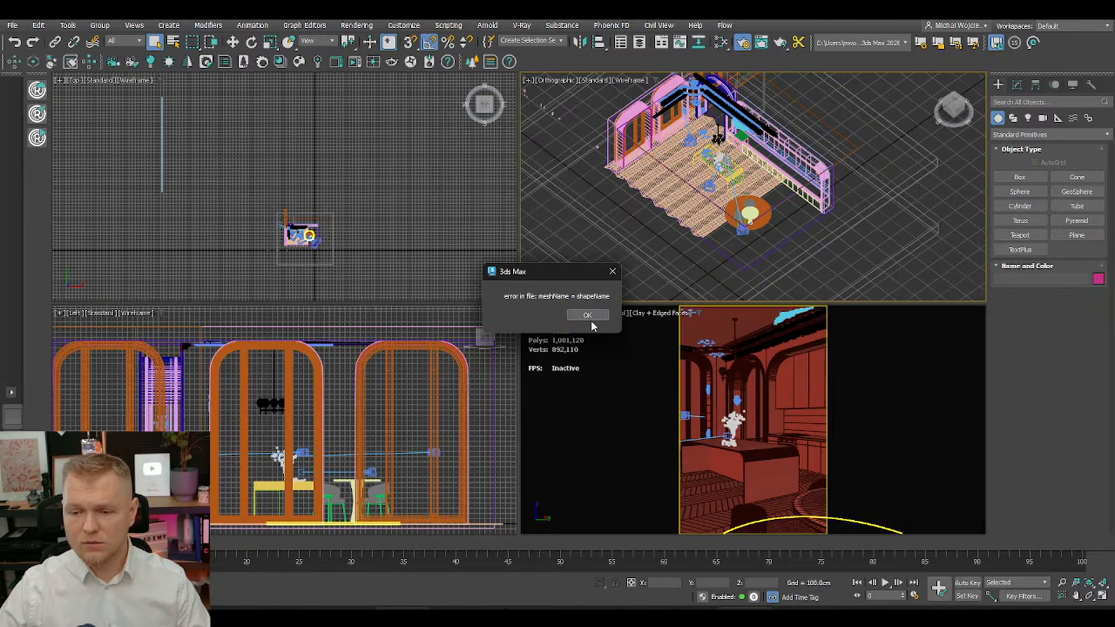
pyautogui.click(588, 315)
pyautogui.click(569, 315)
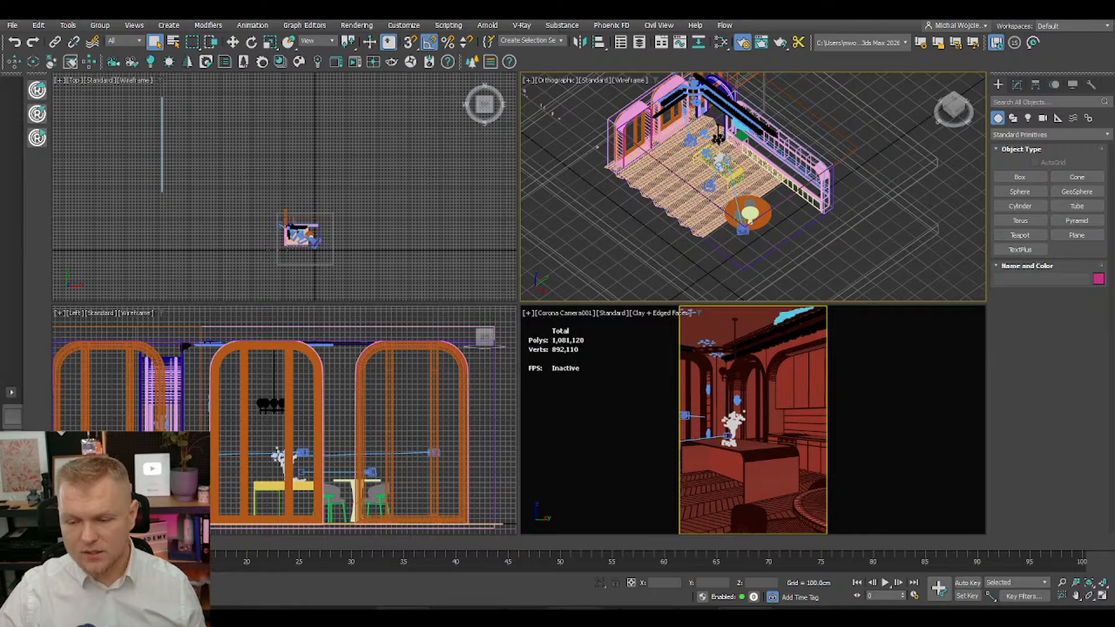
# Step: Switch to Meshy and download the textured swivel chair in fbx format to the Chair 2 folder
pyautogui.moveTo(546, 616)
pyautogui.click(464, 558)
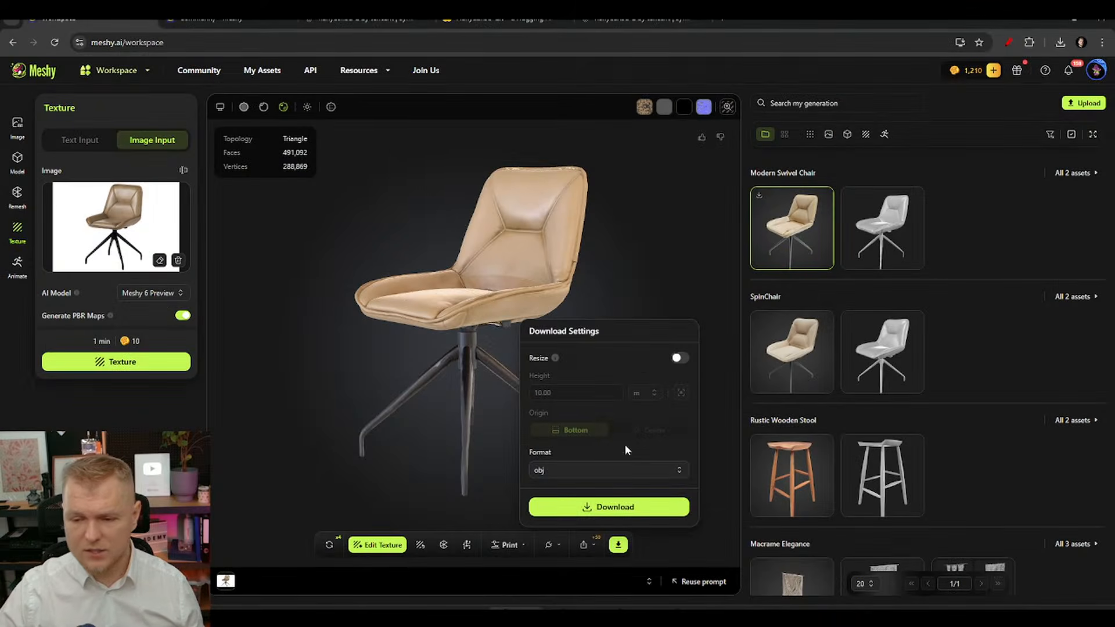
pyautogui.click(618, 470)
pyautogui.click(597, 334)
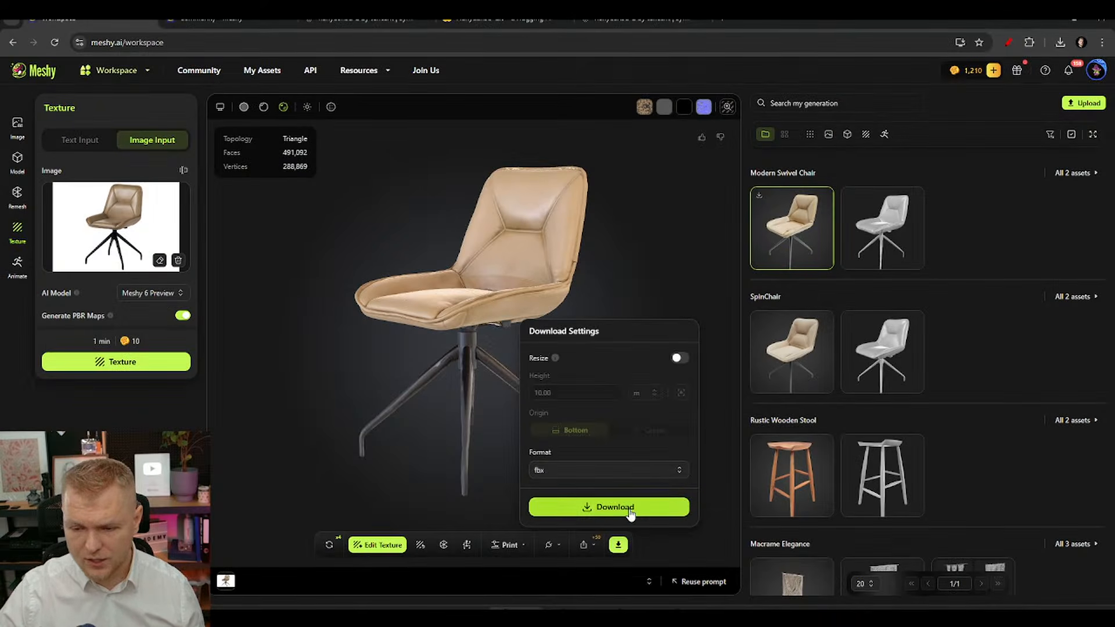
pyautogui.click(630, 511)
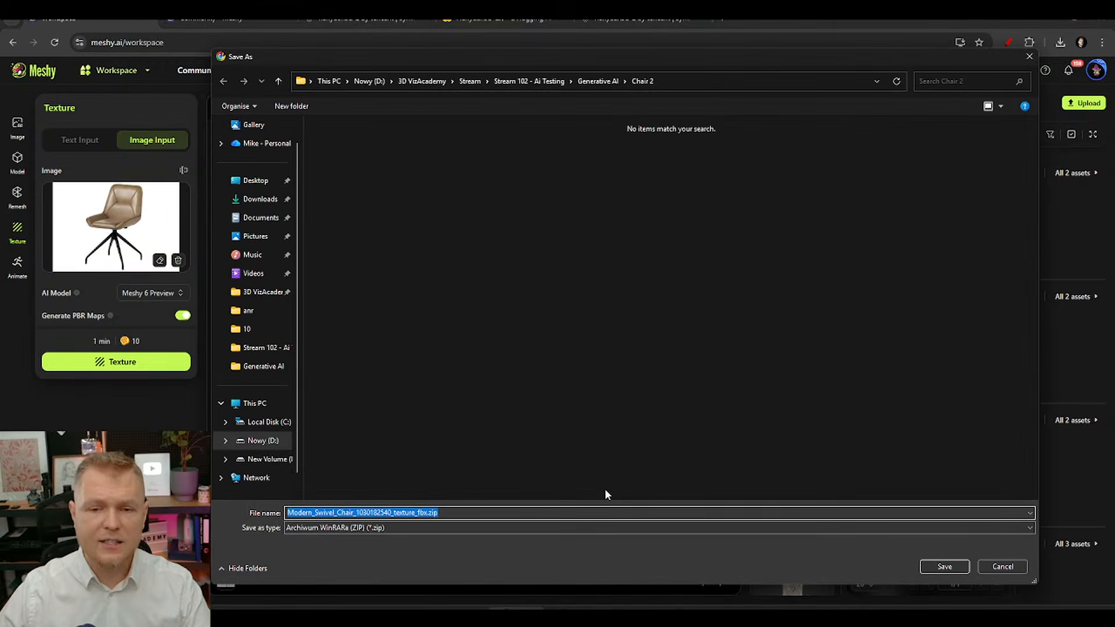
pyautogui.click(944, 566)
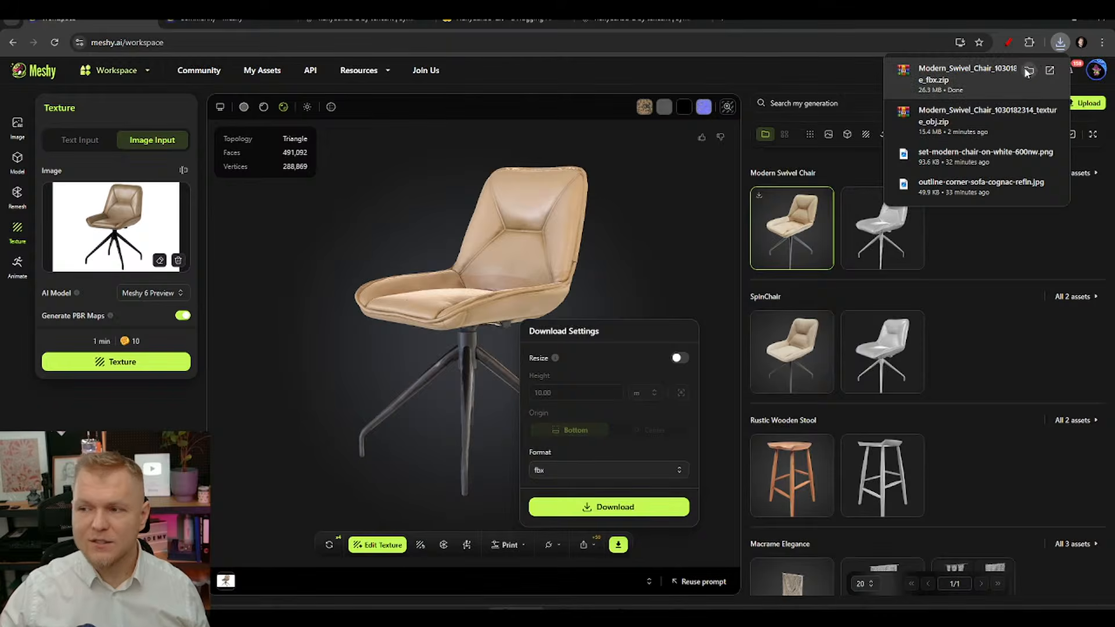
pyautogui.click(1028, 72)
pyautogui.rightClick(511, 215)
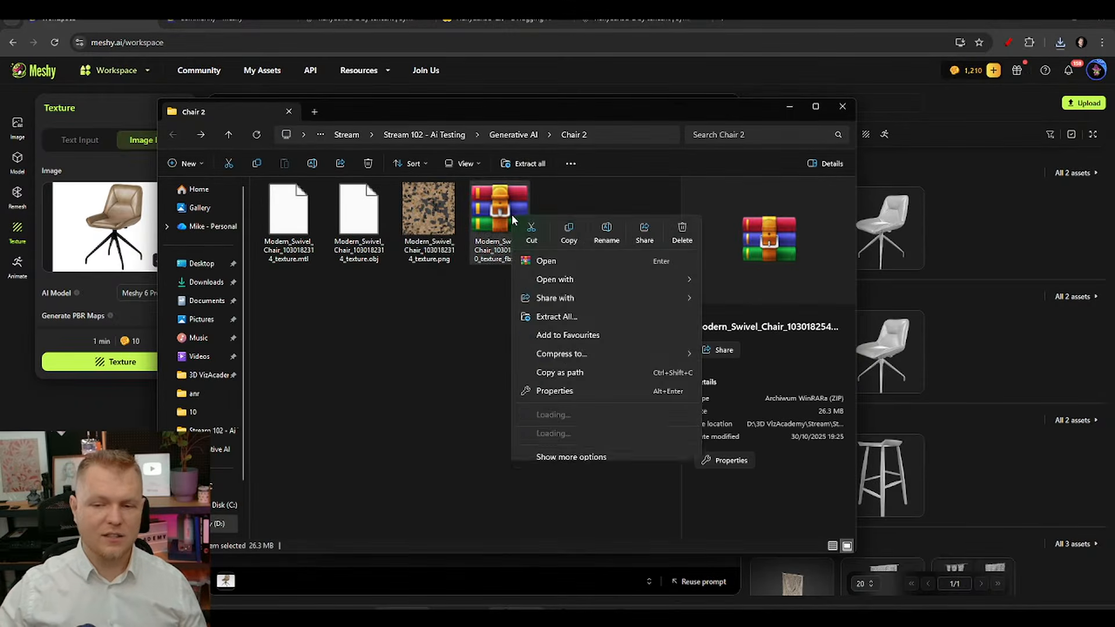
pyautogui.moveTo(671, 420)
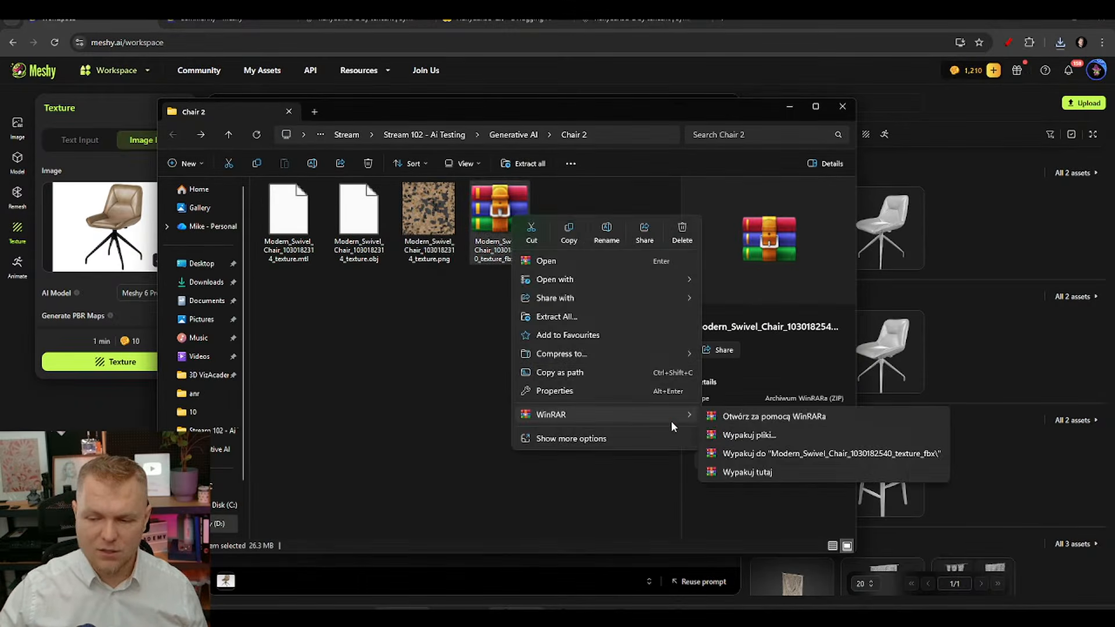
pyautogui.click(760, 442)
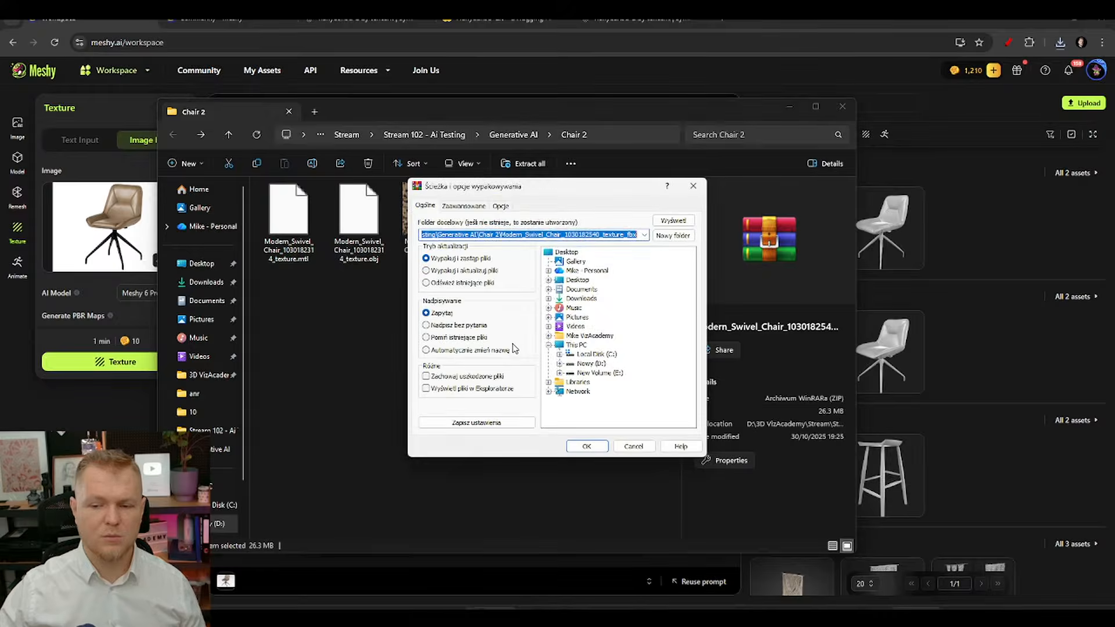
pyautogui.press('Escape')
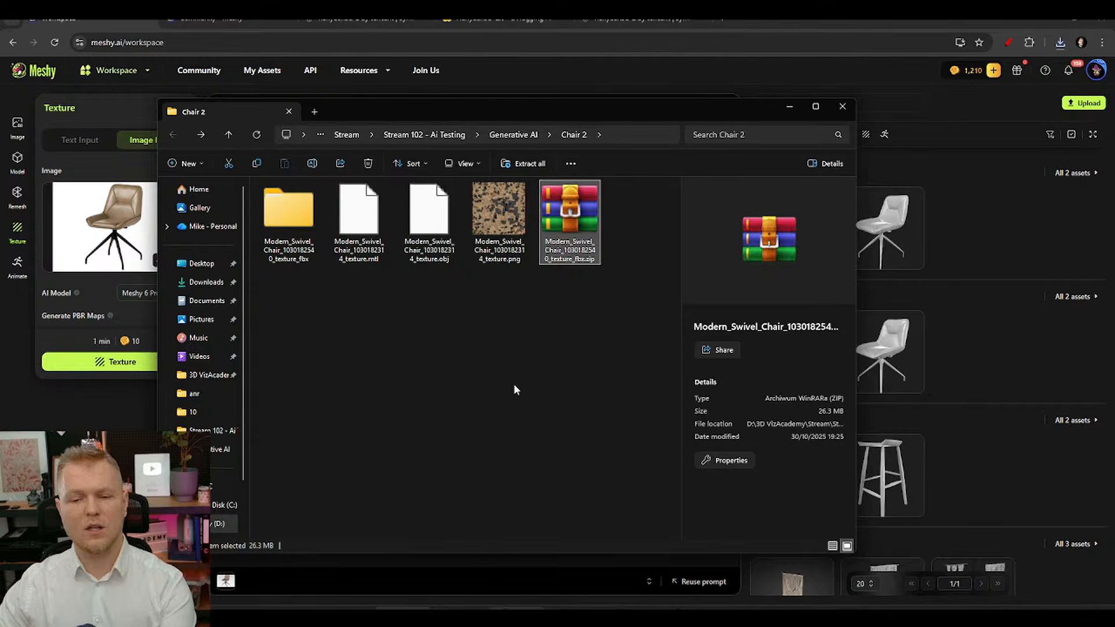
# Step: Move the extracted FBX model and its texture maps from the subfolder up into the Chair 2 folder
pyautogui.click(300, 244)
pyautogui.doubleClick(300, 244)
pyautogui.doubleClick(325, 198)
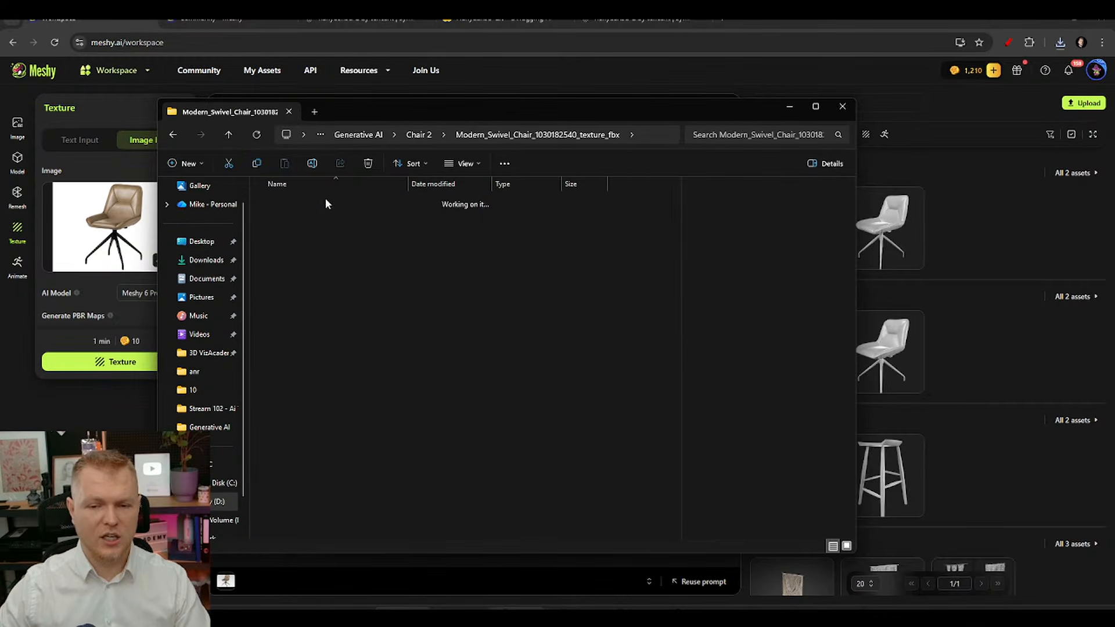
pyautogui.hotkey('ctrl', 'a')
pyautogui.hotkey('ctrl', 'c')
pyautogui.hotkey('alt', 'Left')
pyautogui.hotkey('alt', 'Left')
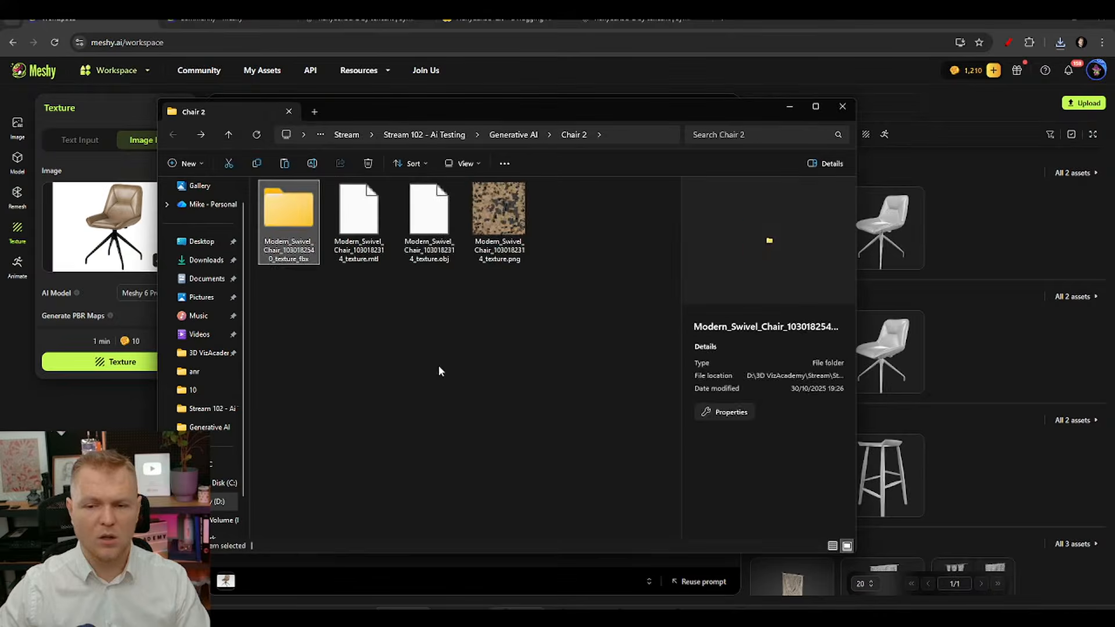
pyautogui.hotkey('ctrl', 'v')
pyautogui.click(508, 380)
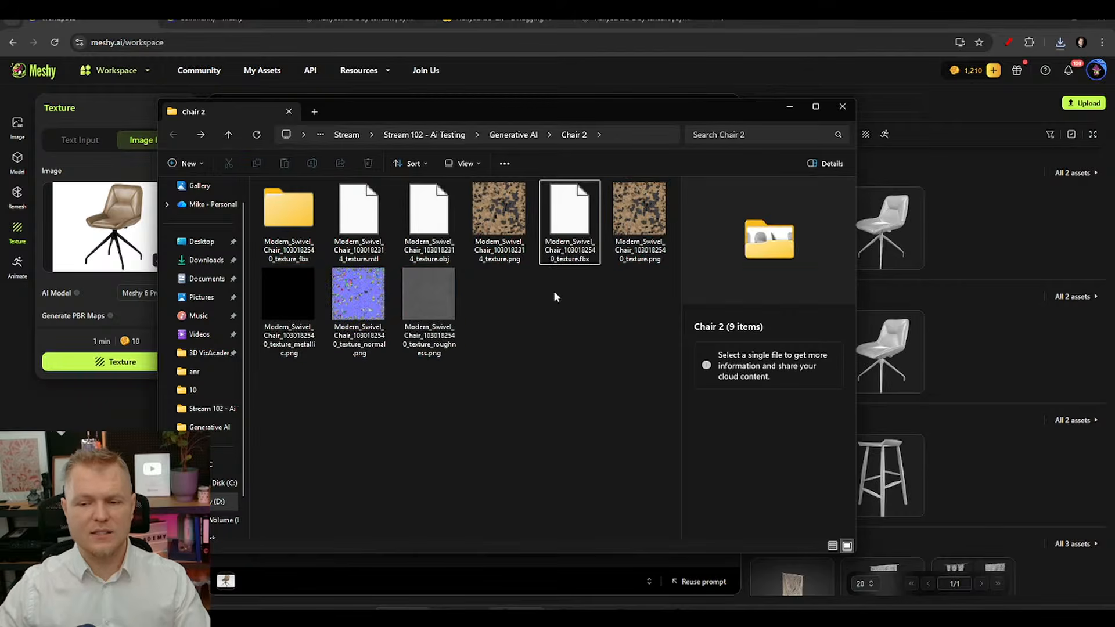
pyautogui.click(622, 135)
pyautogui.click(604, 462)
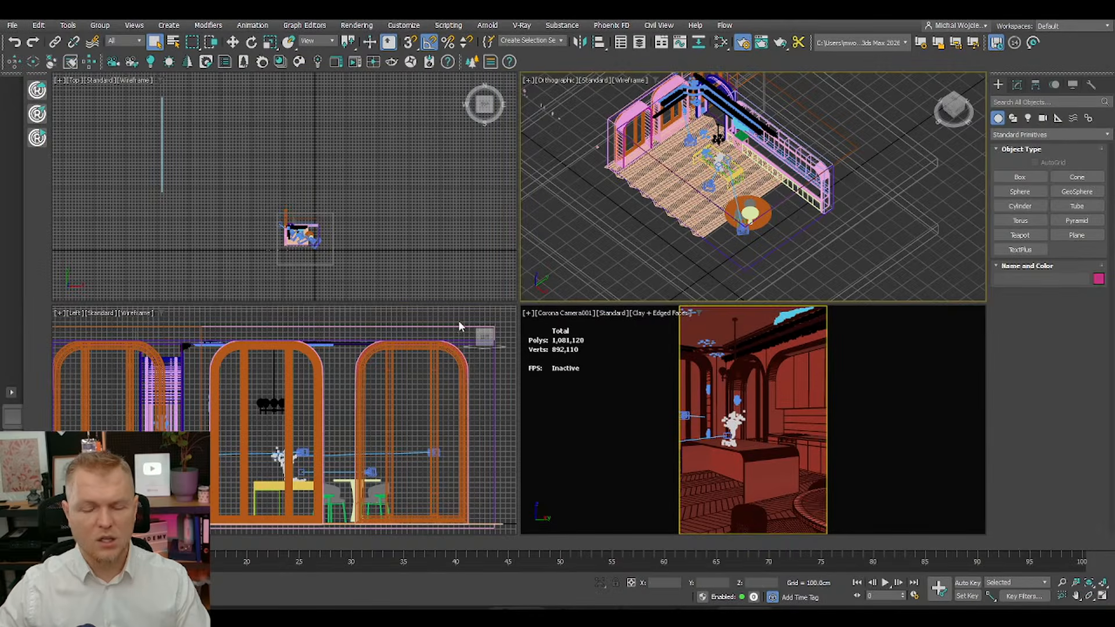
pyautogui.click(361, 207)
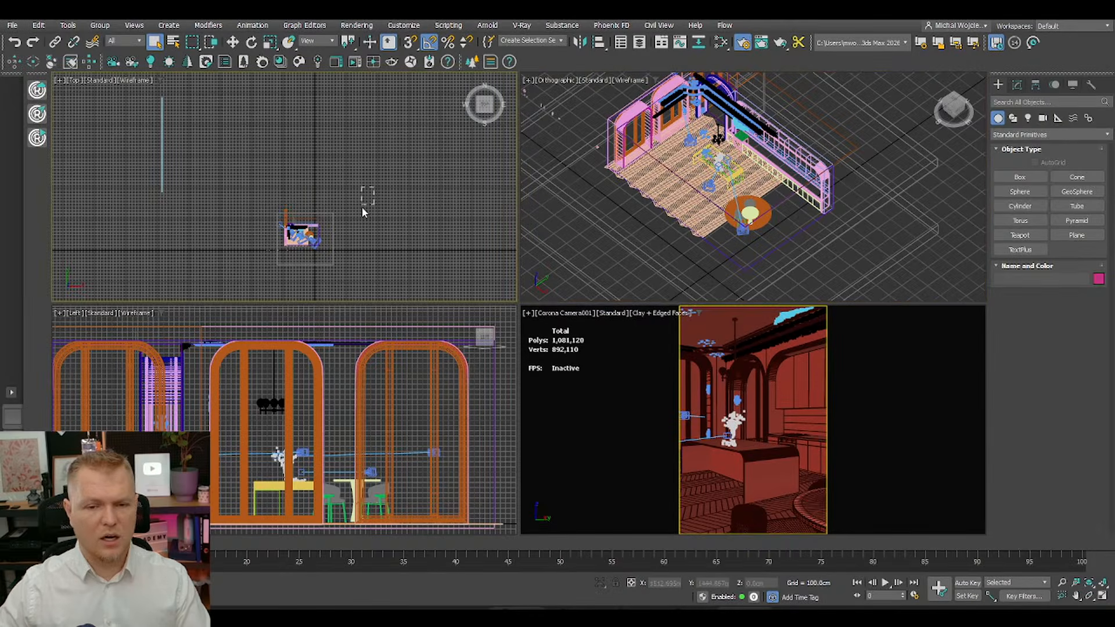
pyautogui.click(12, 25)
pyautogui.moveTo(68, 211)
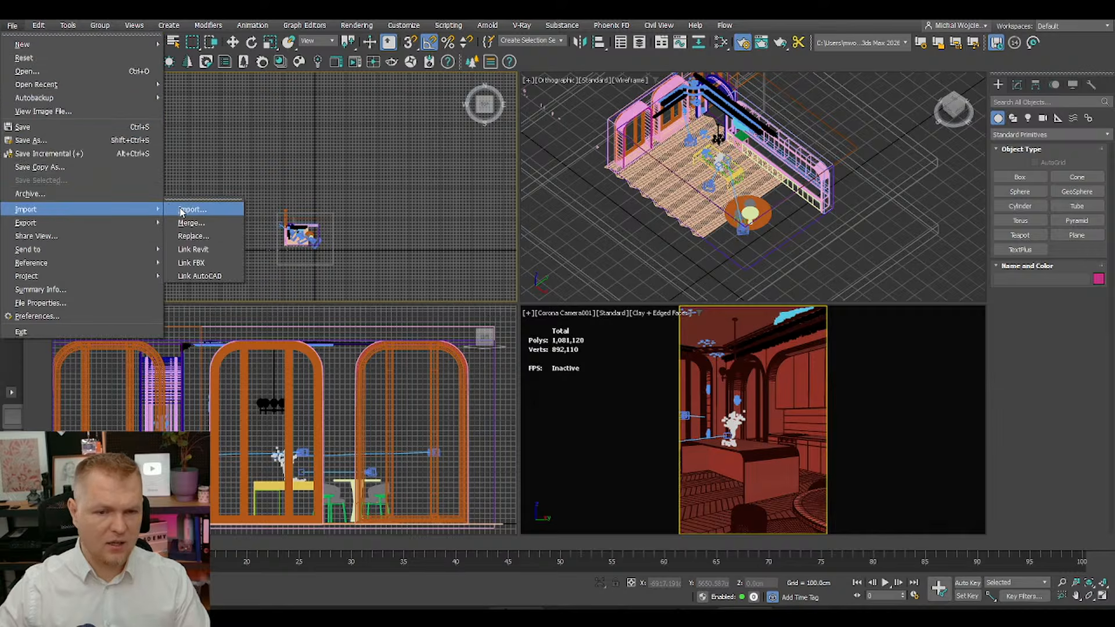
pyautogui.click(181, 210)
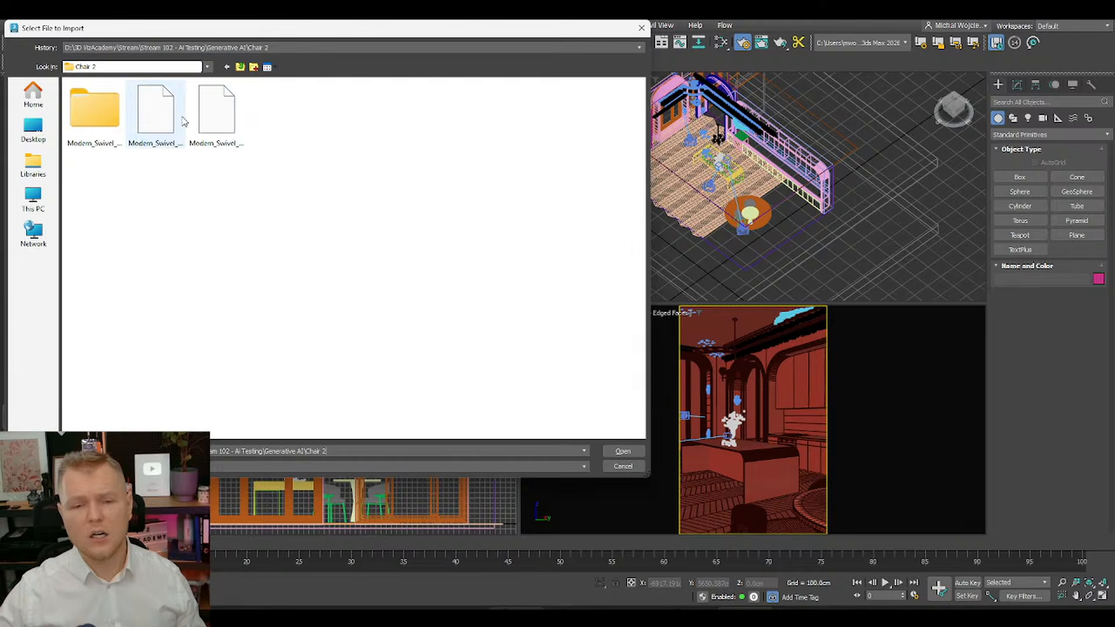
pyautogui.rightClick(331, 200)
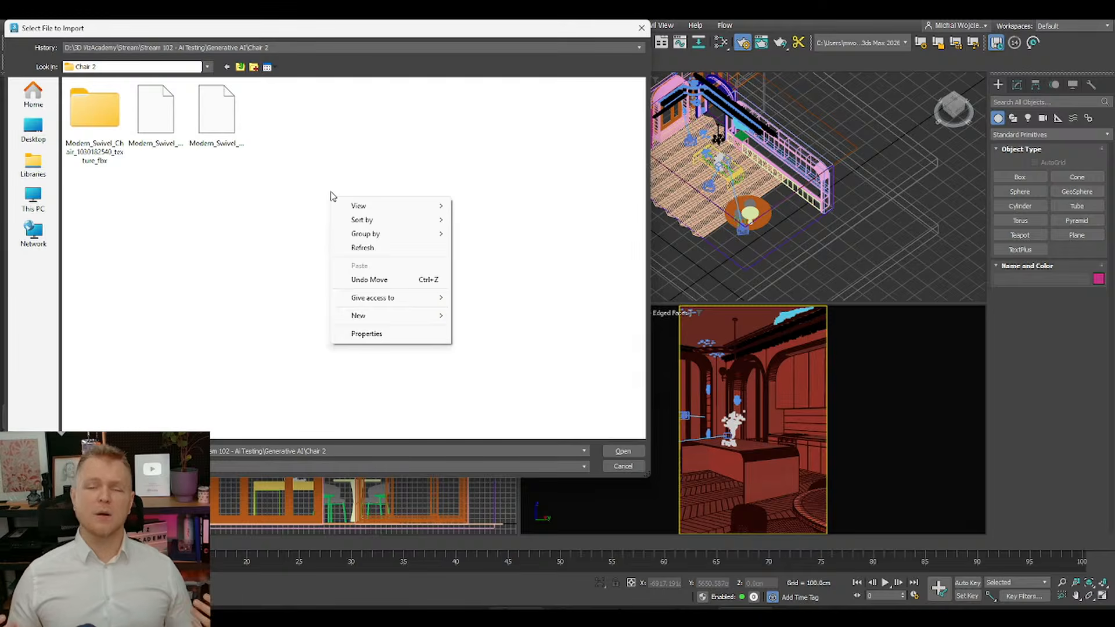
pyautogui.click(251, 218)
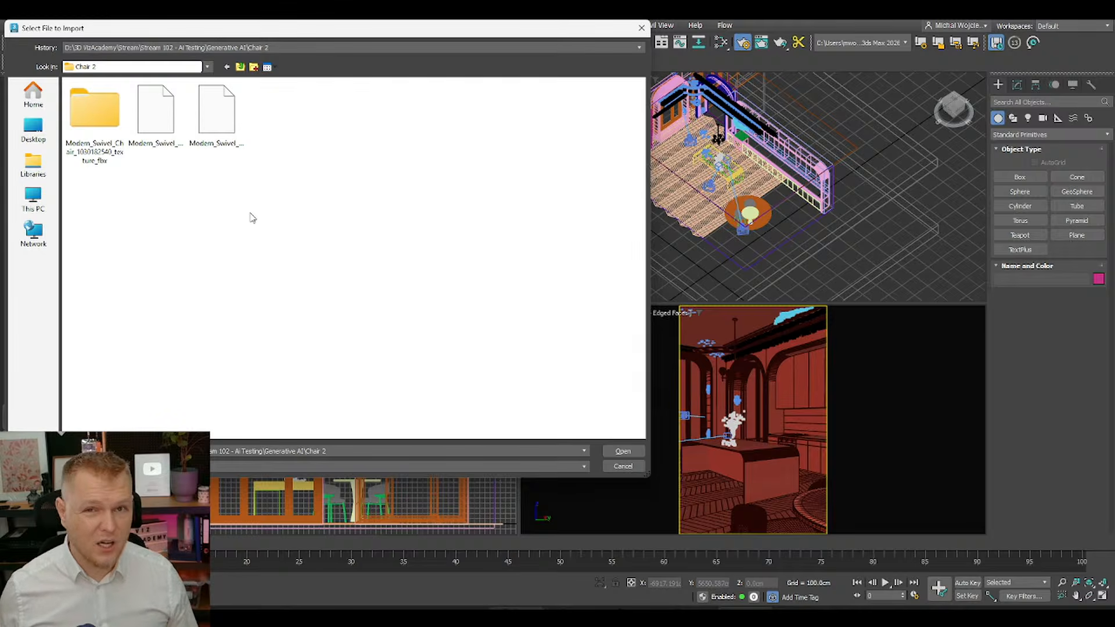
pyautogui.rightClick(251, 213)
pyautogui.moveTo(300, 237)
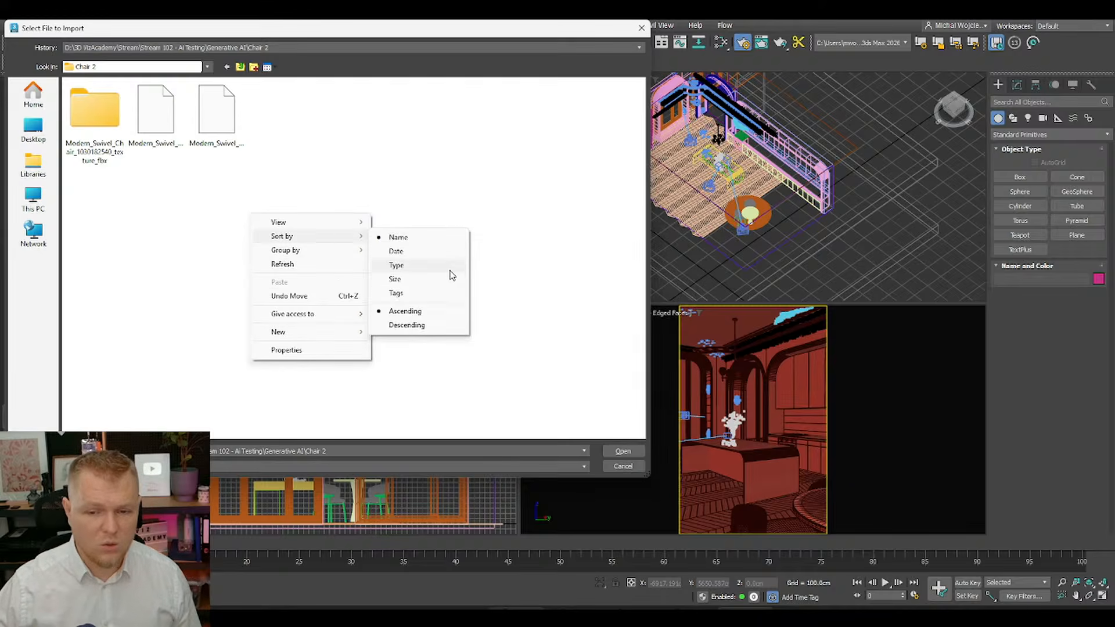
pyautogui.click(197, 142)
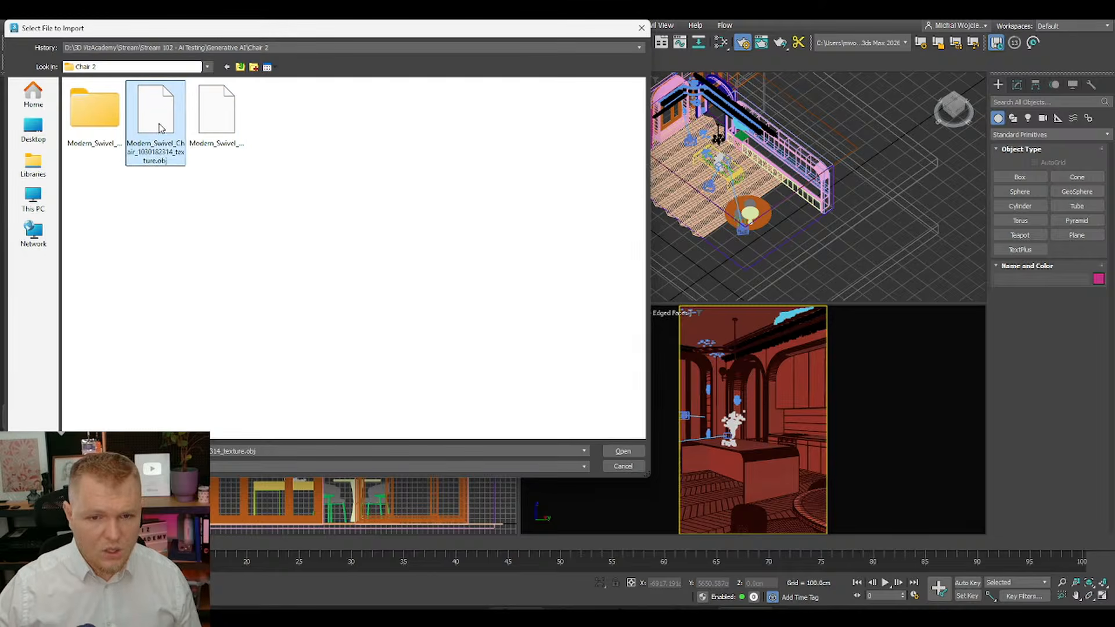
pyautogui.click(620, 452)
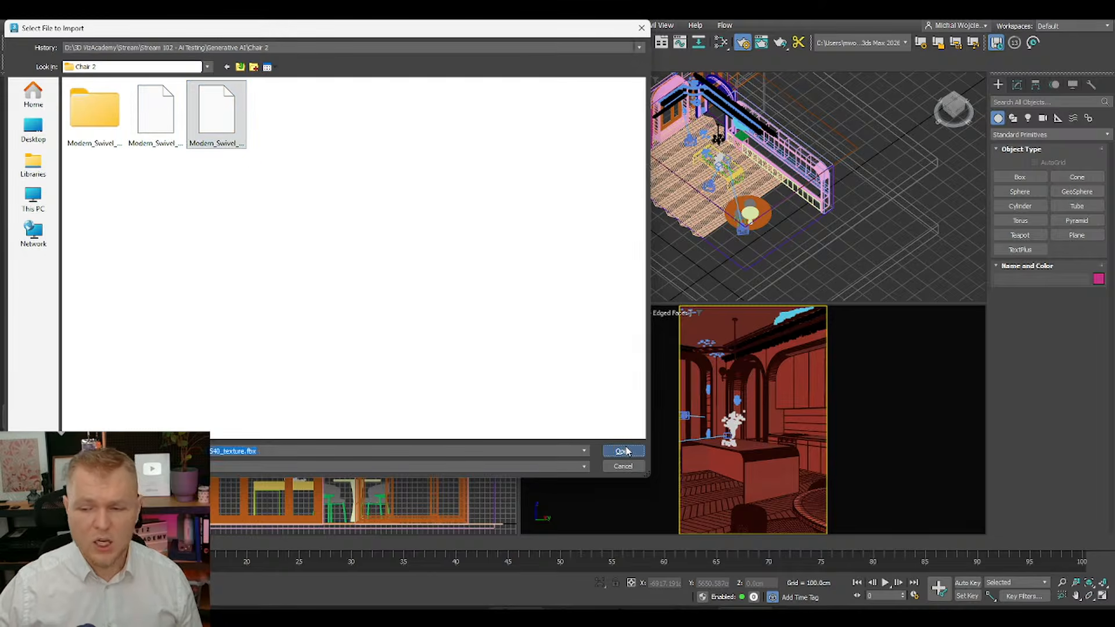
pyautogui.click(639, 463)
pyautogui.press('z')
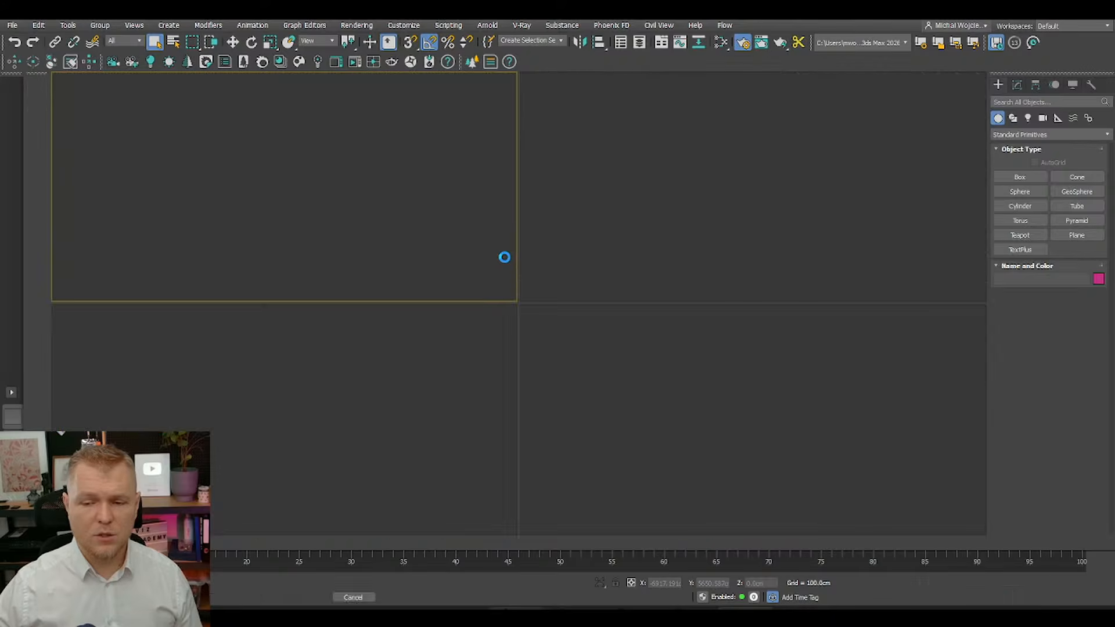
pyautogui.scroll(-3, 424, 159)
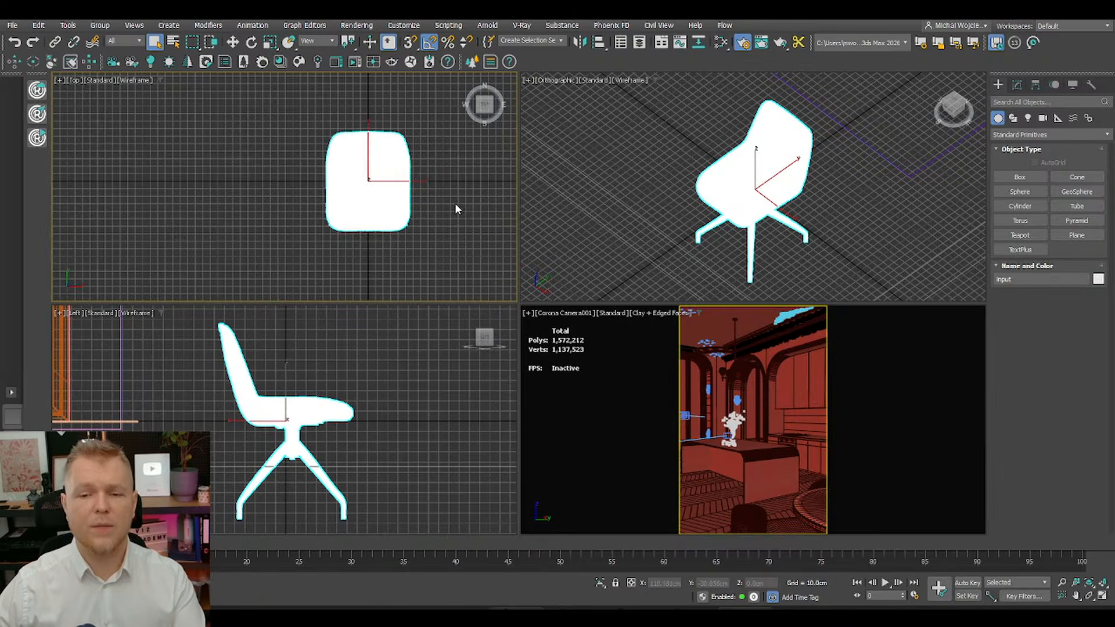
# Step: Move the imported chair in plan into the room beside the kitchen island, at about X -560 cm, Y 504 cm
pyautogui.click(430, 195)
pyautogui.click(386, 180)
pyautogui.press('w')
pyautogui.scroll(-8, 383, 186)
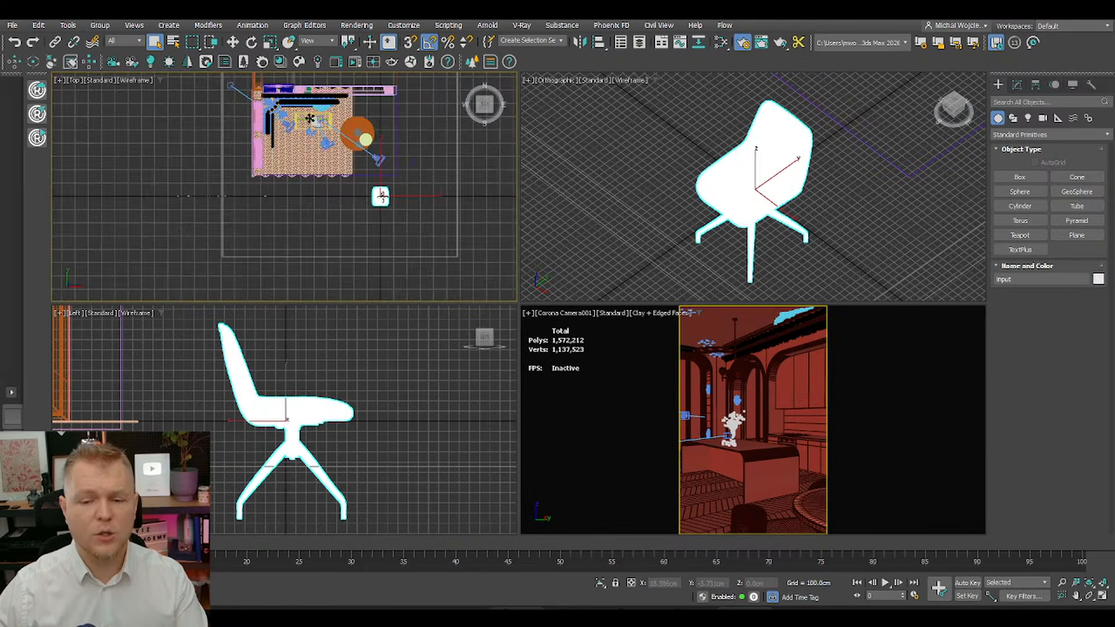
pyautogui.scroll(4, 395, 228)
pyautogui.moveTo(401, 252); pyautogui.dragTo(246, 132)
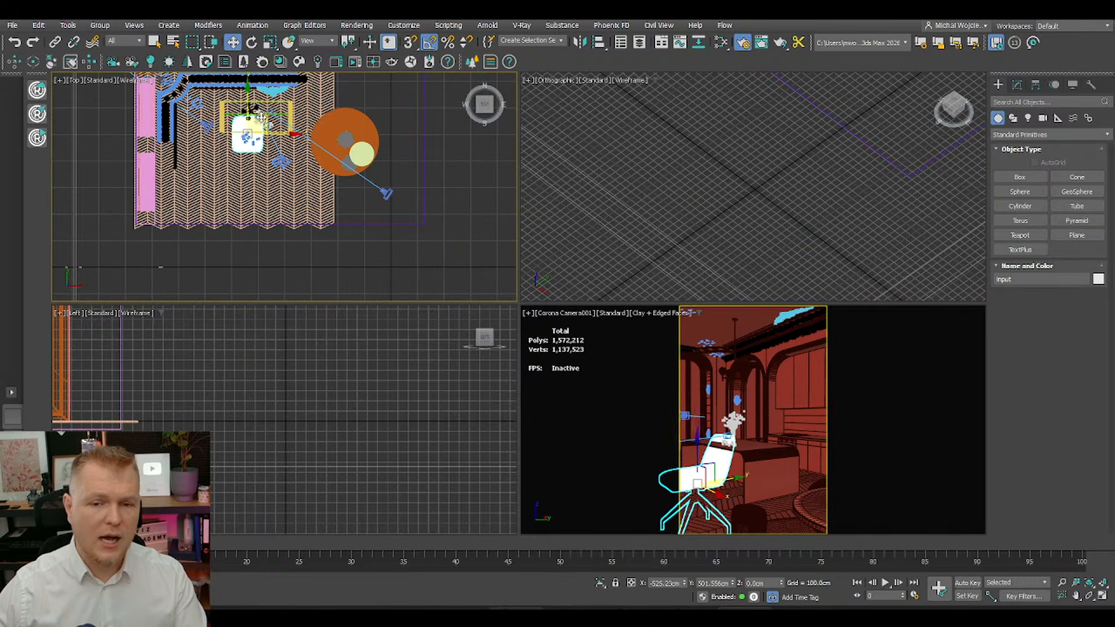
# Step: Raise the chair in the front view to about Z 95.4 cm so its legs rest on the floor
pyautogui.keyDown('alt'); pyautogui.moveTo(247, 131); pyautogui.dragTo(383, 139, button='middle'); pyautogui.keyUp('alt')
pyautogui.press('z')
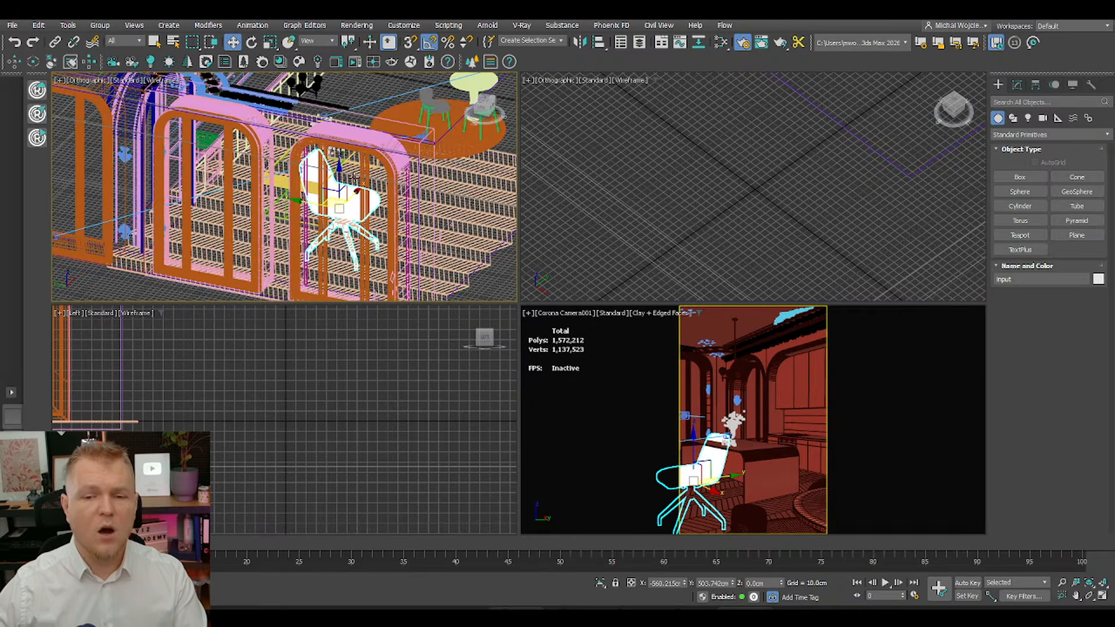
pyautogui.press('f')
pyautogui.scroll(-3, 345, 177)
pyautogui.scroll(3, 302, 174)
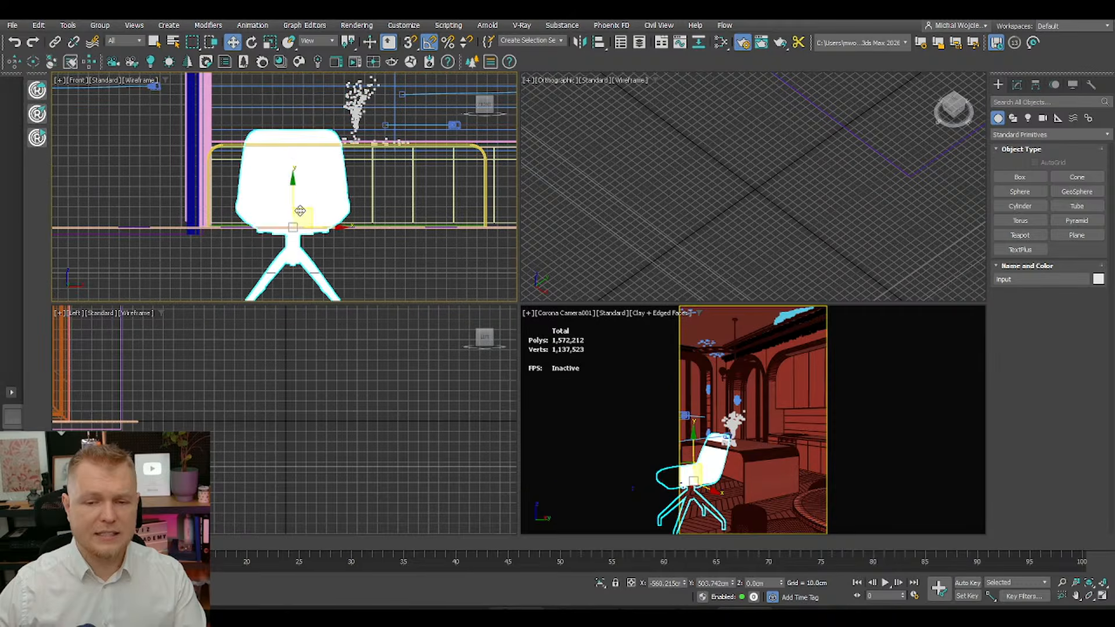
pyautogui.moveTo(291, 187); pyautogui.dragTo(291, 104)
pyautogui.scroll(10, 325, 192)
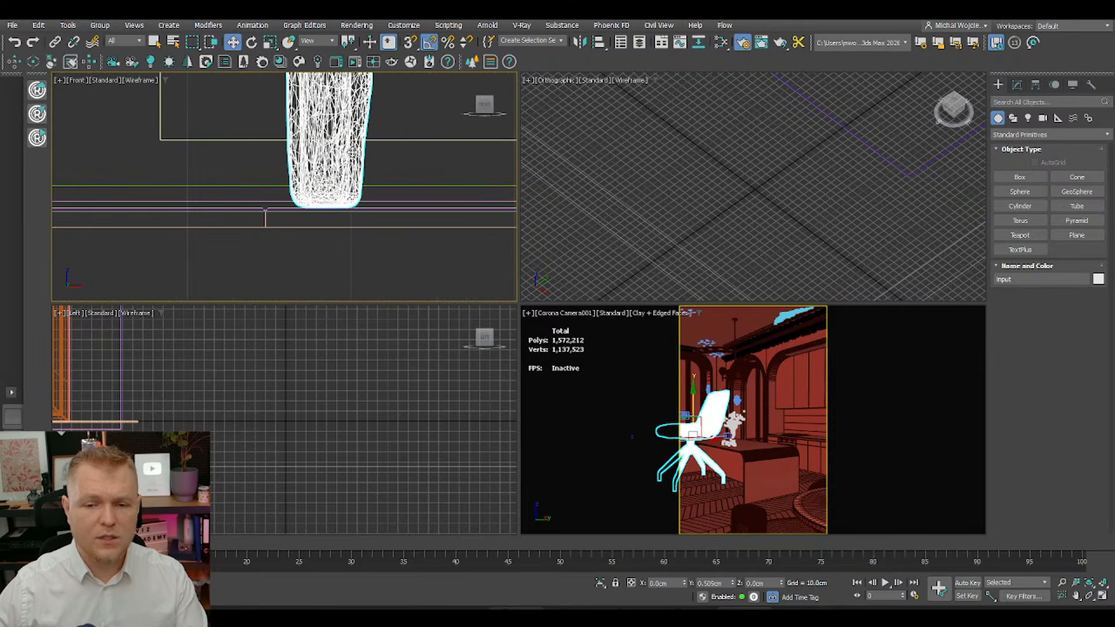
pyautogui.scroll(-4, 351, 173)
# Step: Isolate the swivel chair and maximize its orthographic viewport
pyautogui.keyDown('alt'); pyautogui.moveTo(352, 173); pyautogui.dragTo(377, 192, button='middle'); pyautogui.keyUp('alt')
pyautogui.hotkey('alt', 'q')
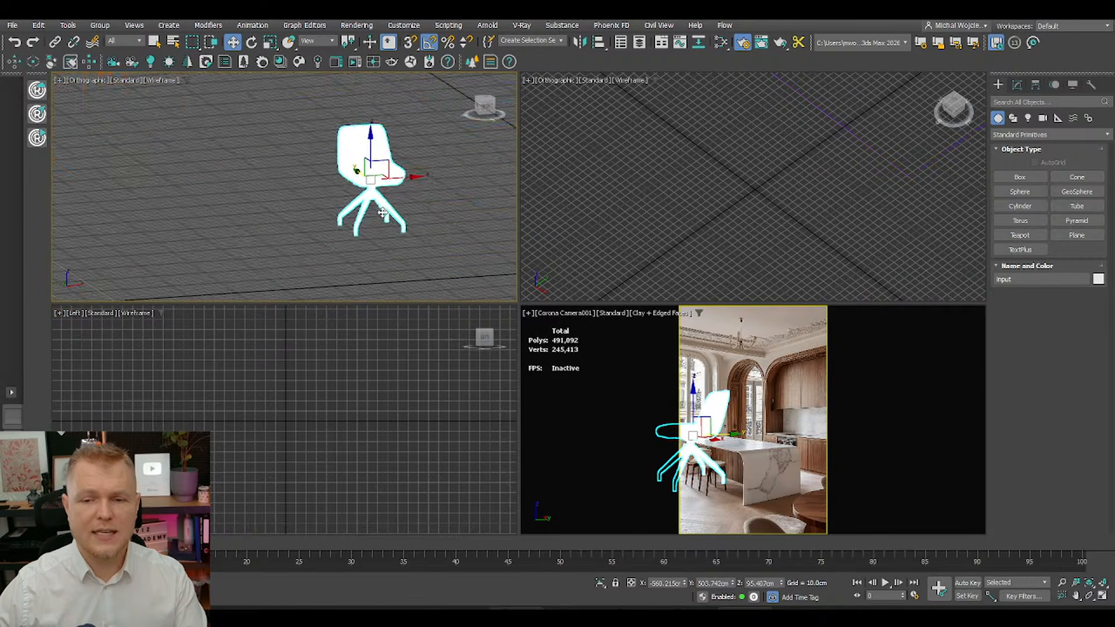
pyautogui.click(397, 201)
pyautogui.hotkey('alt', 'w')
pyautogui.moveTo(575, 256); pyautogui.dragTo(478, 319, button='middle')
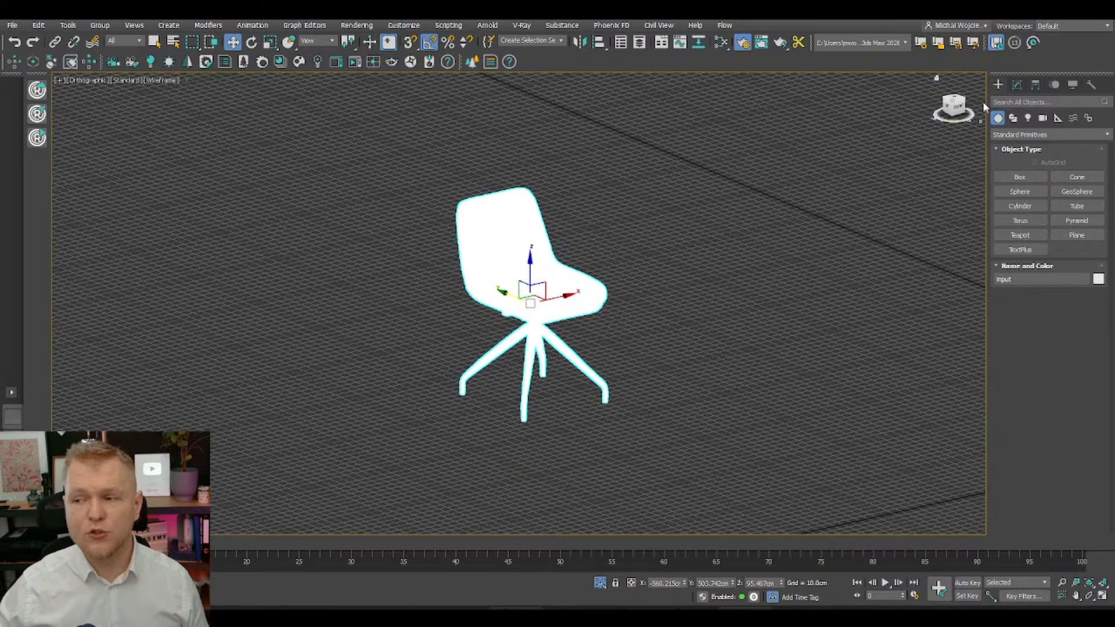
# Step: Move only the chair's pivot down to the bottom of its legs, using vertex snapping and a fine vertical adjustment
pyautogui.click(1035, 87)
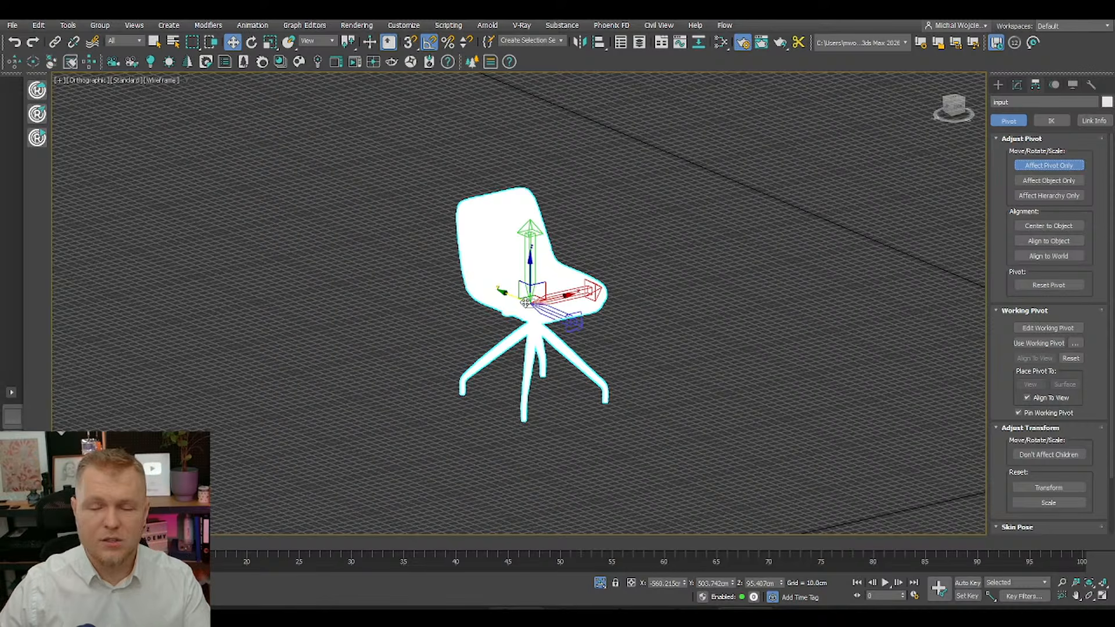
pyautogui.keyDown('alt'); pyautogui.moveTo(714, 296); pyautogui.dragTo(573, 235, button='middle'); pyautogui.keyUp('alt')
pyautogui.press('f')
pyautogui.press('z')
pyautogui.scroll(-3, 560, 281)
pyautogui.press('s')
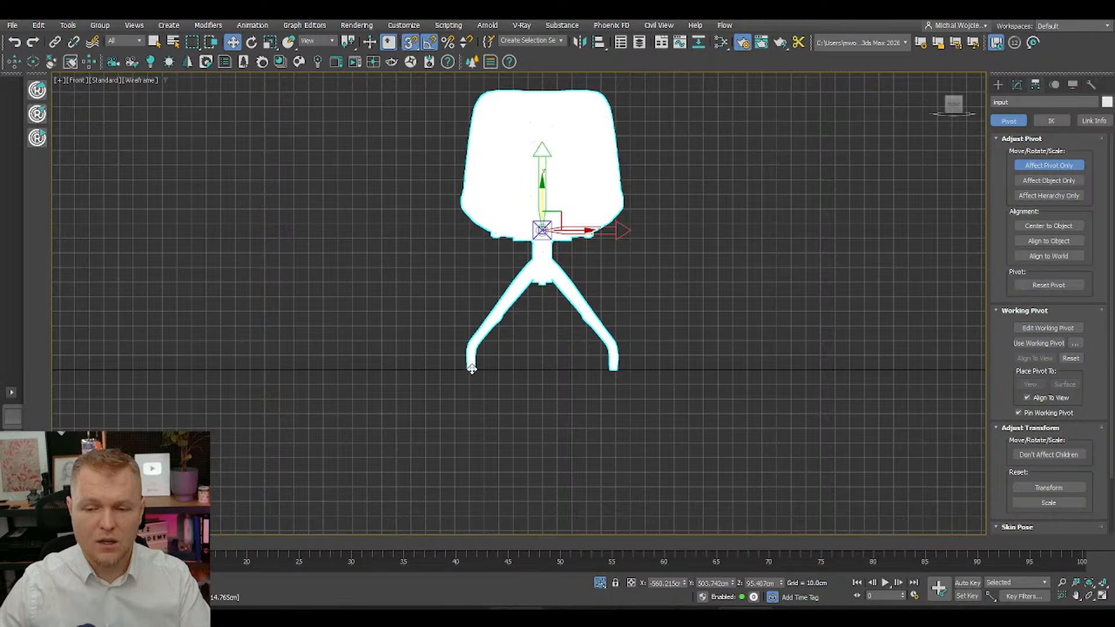
pyautogui.moveTo(473, 366); pyautogui.dragTo(483, 347)
pyautogui.scroll(8, 499, 380)
pyautogui.press('s')
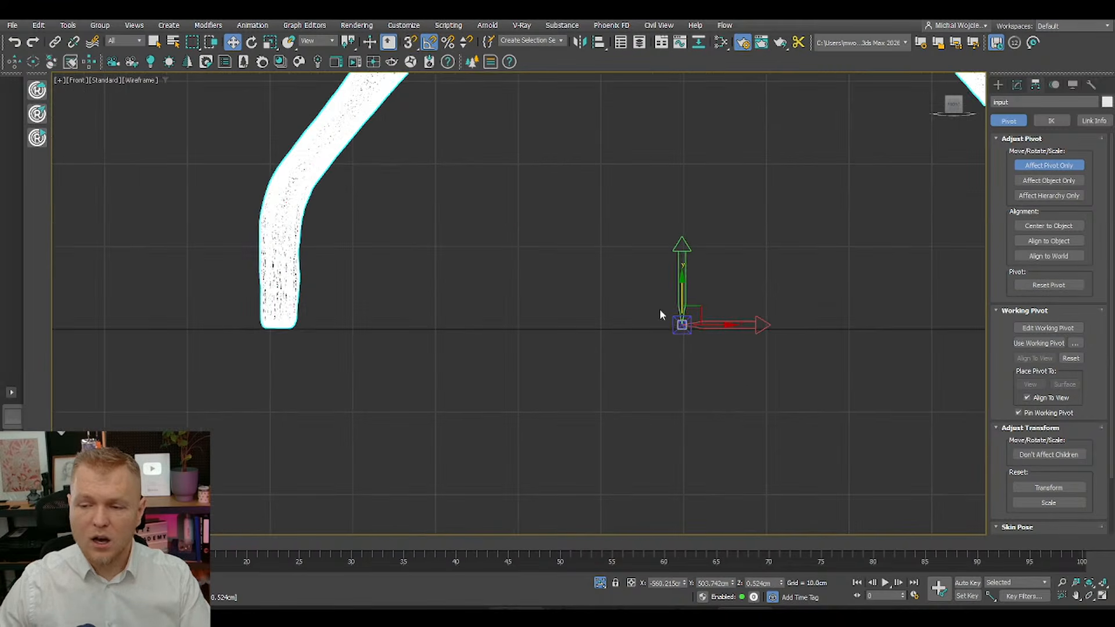
pyautogui.moveTo(685, 296); pyautogui.dragTo(686, 300)
pyautogui.click(1075, 165)
# Step: Display the isolated chair in shaded clay mode and examine its seat, backrest and legs at an angle
pyautogui.scroll(-5, 587, 331)
pyautogui.press('F3')
pyautogui.moveTo(588, 331)
pyautogui.keyDown('alt'); pyautogui.mouseDown(button='middle')
pyautogui.moveTo(658, 319)
pyautogui.moveTo(581, 386)
pyautogui.moveTo(603, 275)
pyautogui.moveTo(615, 301)
pyautogui.mouseUp(button='middle'); pyautogui.keyUp('alt')
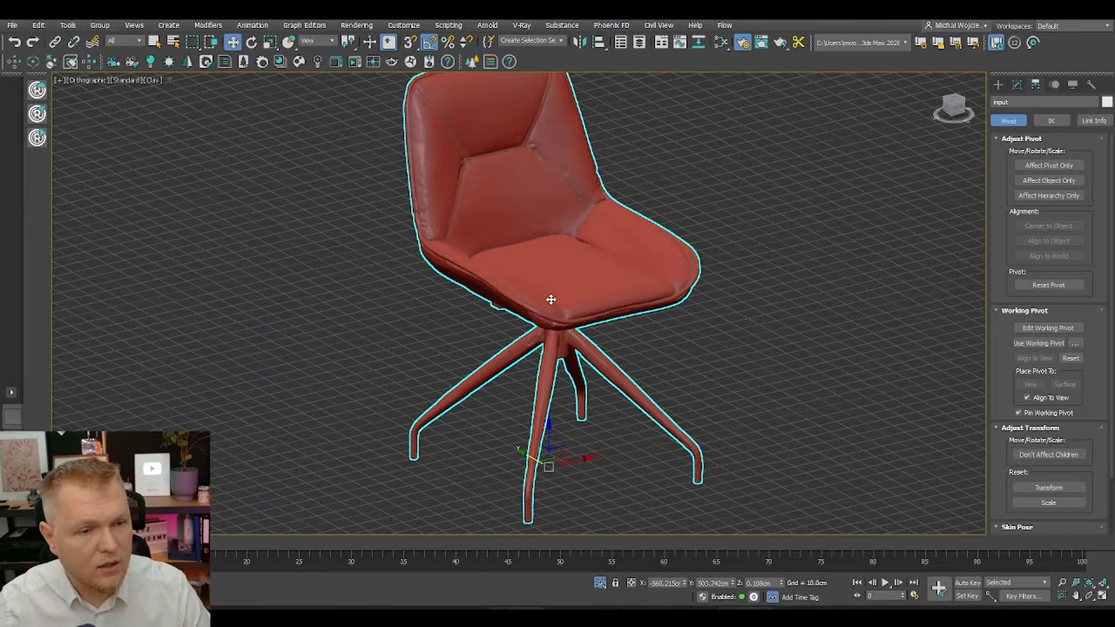
pyautogui.scroll(-3, 550, 300)
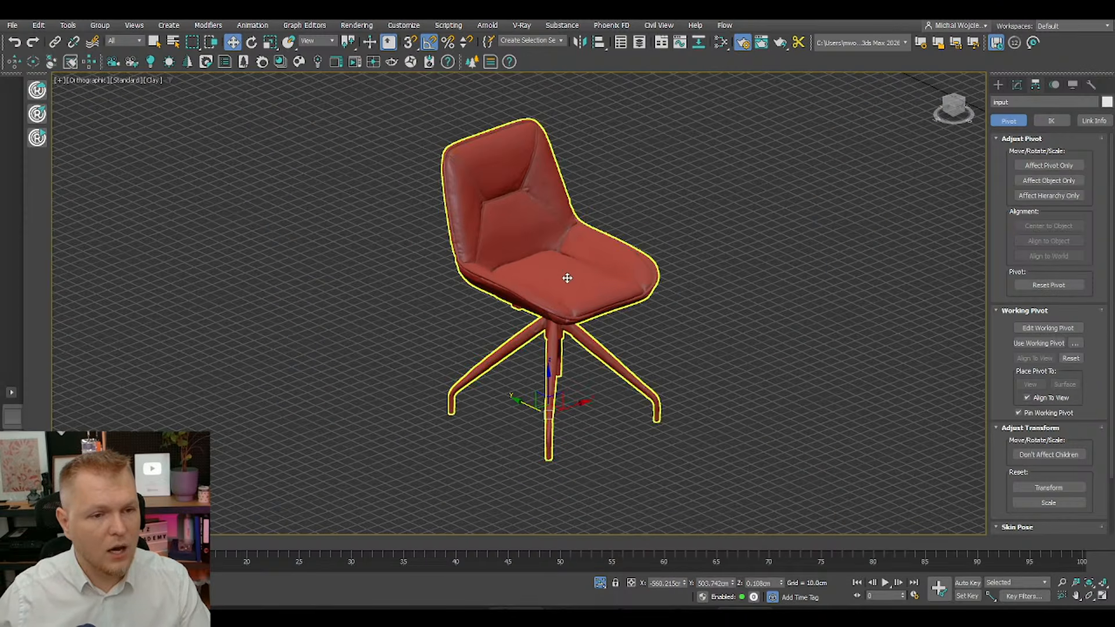
pyautogui.keyDown('alt'); pyautogui.moveTo(563, 274); pyautogui.dragTo(552, 271, button='middle'); pyautogui.keyUp('alt')
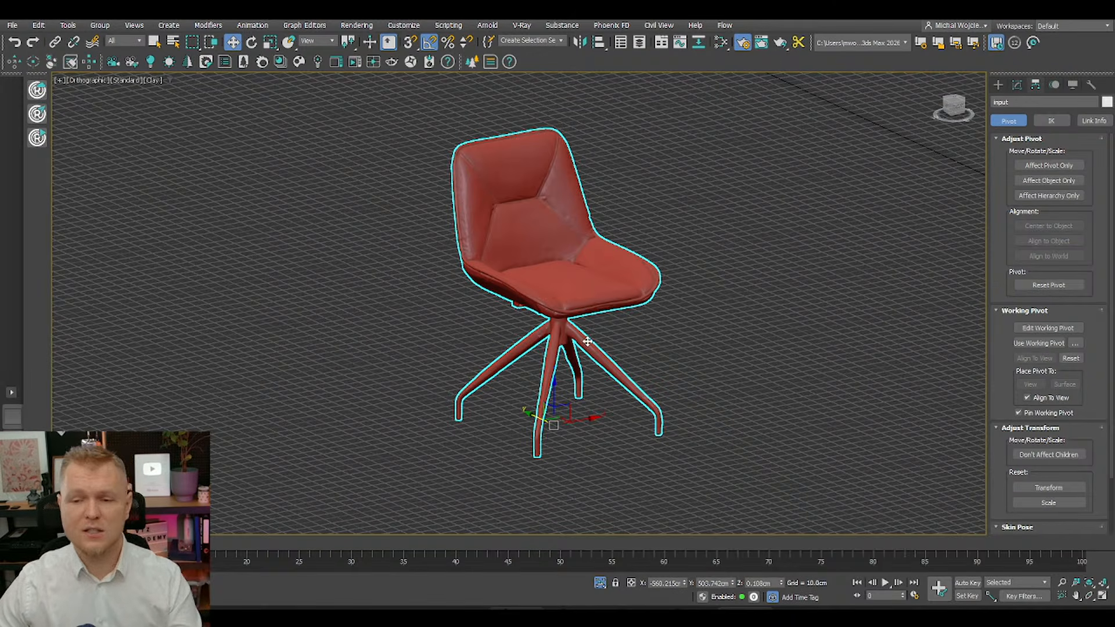
# Step: Switch the isolated chair's viewport from clay to default shading
pyautogui.click(150, 81)
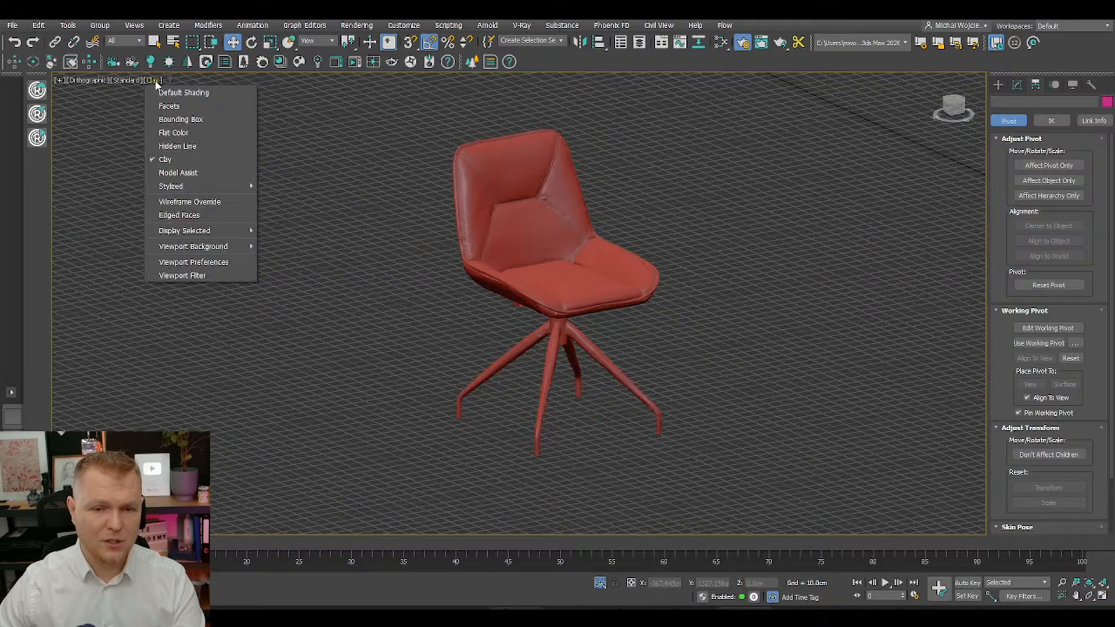
pyautogui.click(171, 91)
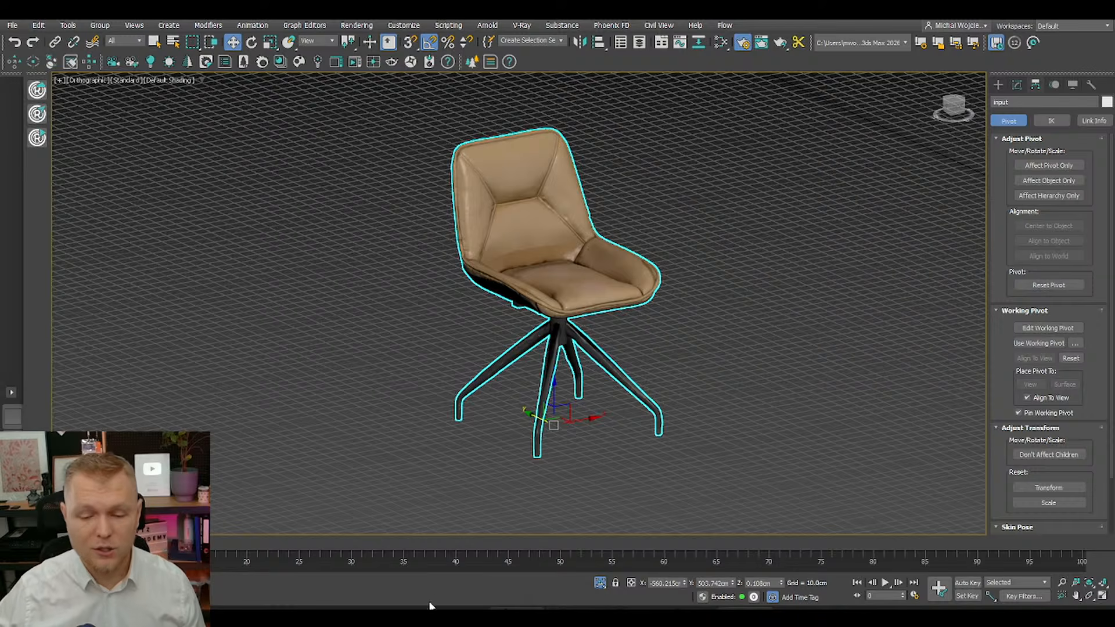
# Step: Select the swivel chair's .mtl file in the Chair 2 folder and copy that folder's path
pyautogui.click(402, 607)
pyautogui.click(452, 231)
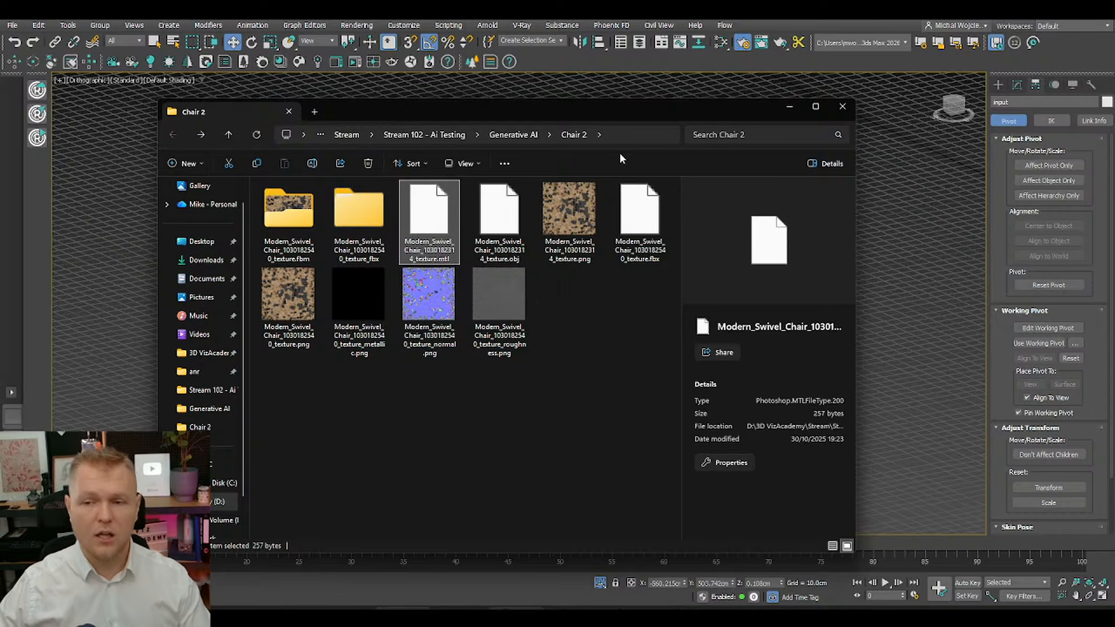
pyautogui.click(631, 138)
pyautogui.press('Escape')
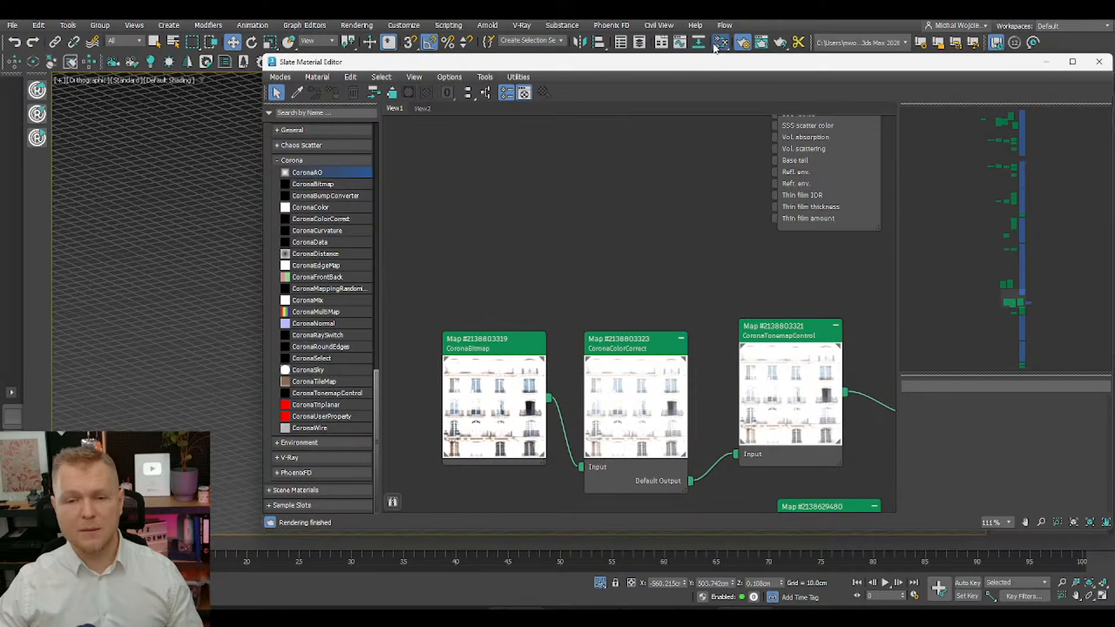
# Step: Open the Slate Material Editor and collapse the Naboo.mat and VA - Help.mat libraries in the material browser
pyautogui.moveTo(517, 64); pyautogui.dragTo(387, 69)
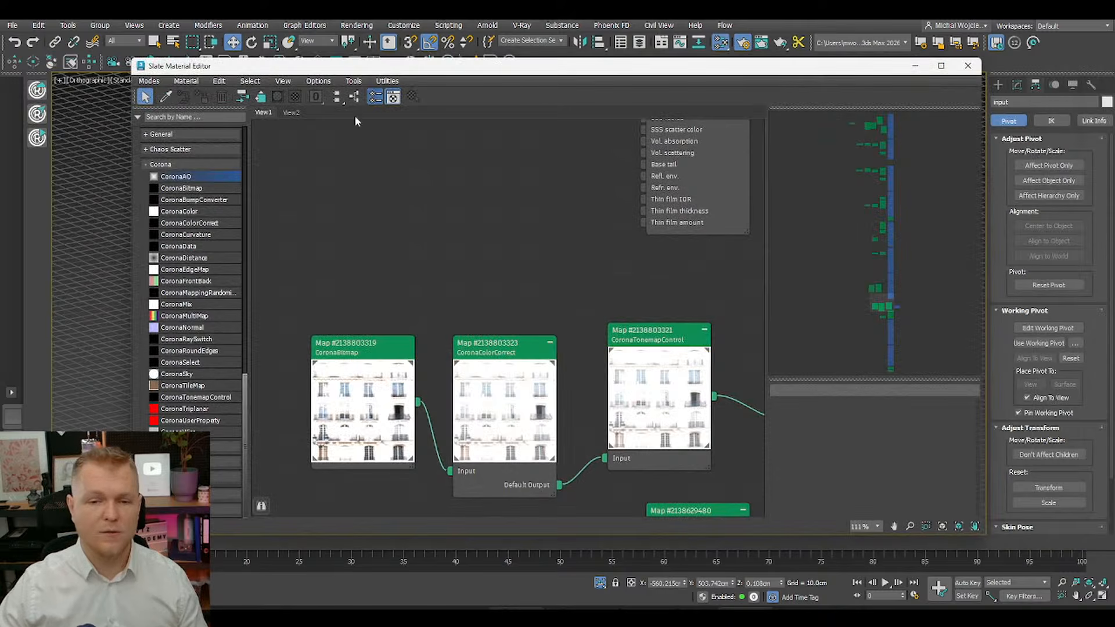
pyautogui.scroll(3, 226, 301)
pyautogui.scroll(3, 226, 305)
pyautogui.click(237, 353)
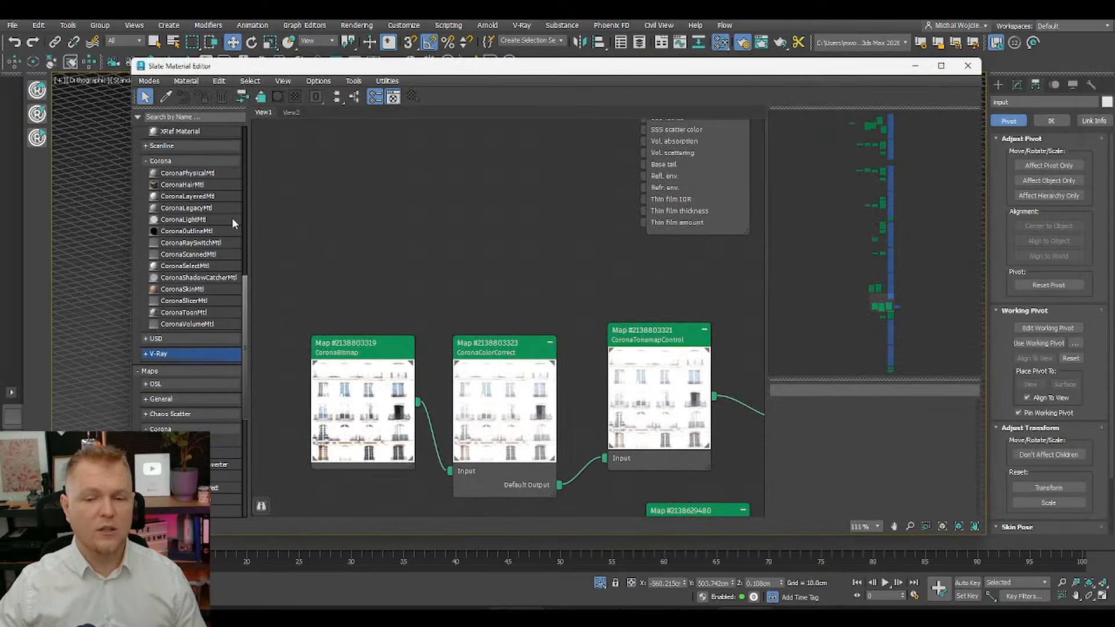
pyautogui.moveTo(245, 305); pyautogui.dragTo(266, 130)
pyautogui.scroll(10, 246, 134)
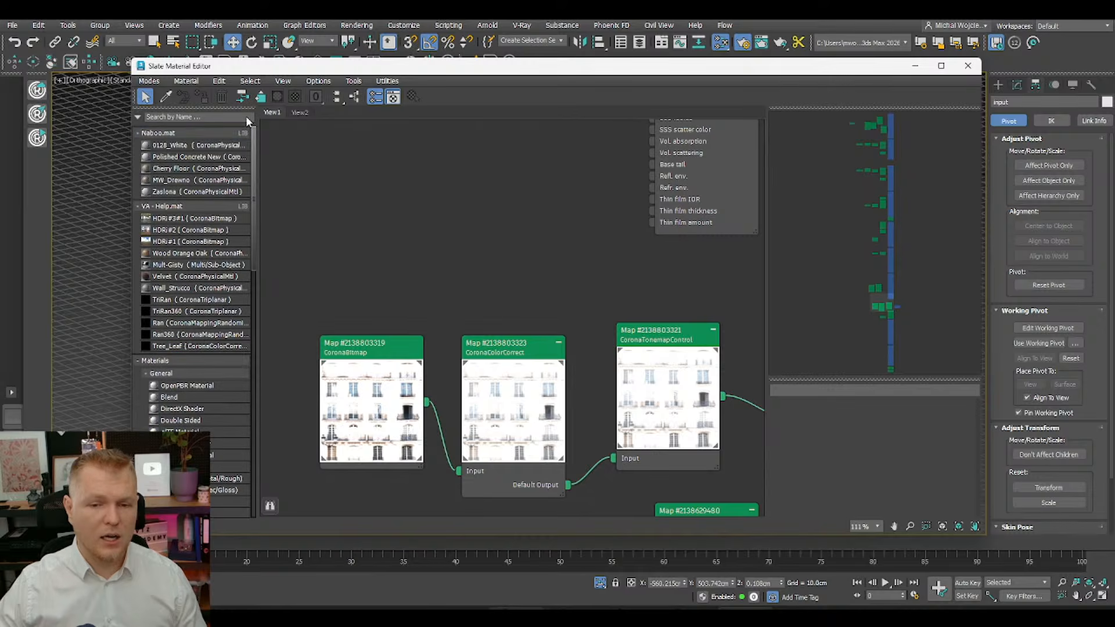
pyautogui.click(218, 134)
pyautogui.click(183, 145)
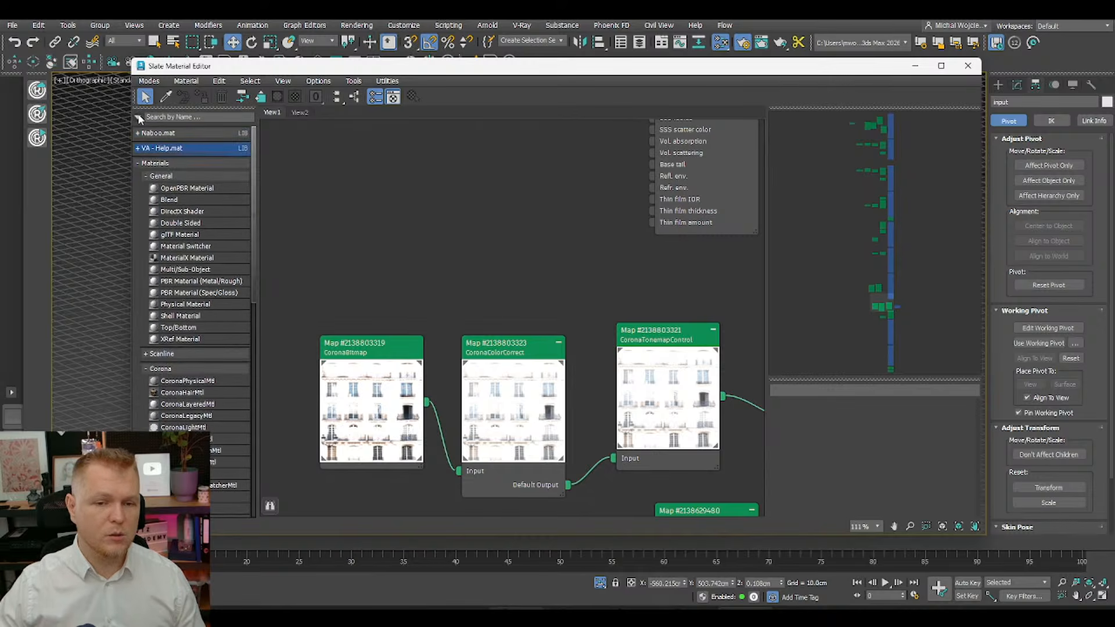
pyautogui.click(139, 117)
pyautogui.click(174, 159)
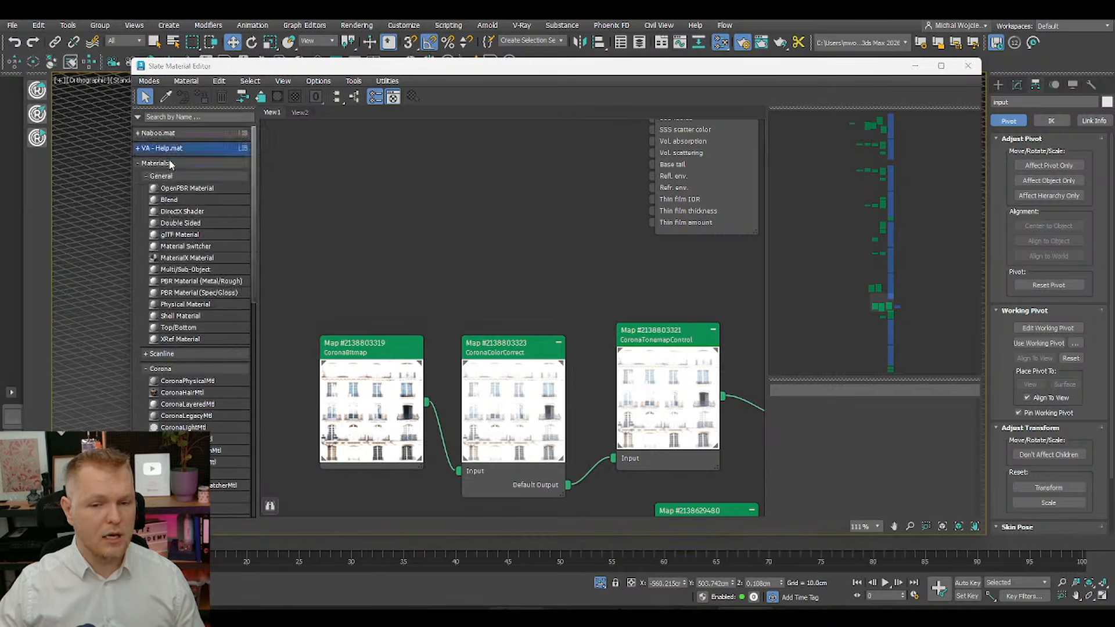
pyautogui.hotkey('ctrl', 'v')
pyautogui.press('Return')
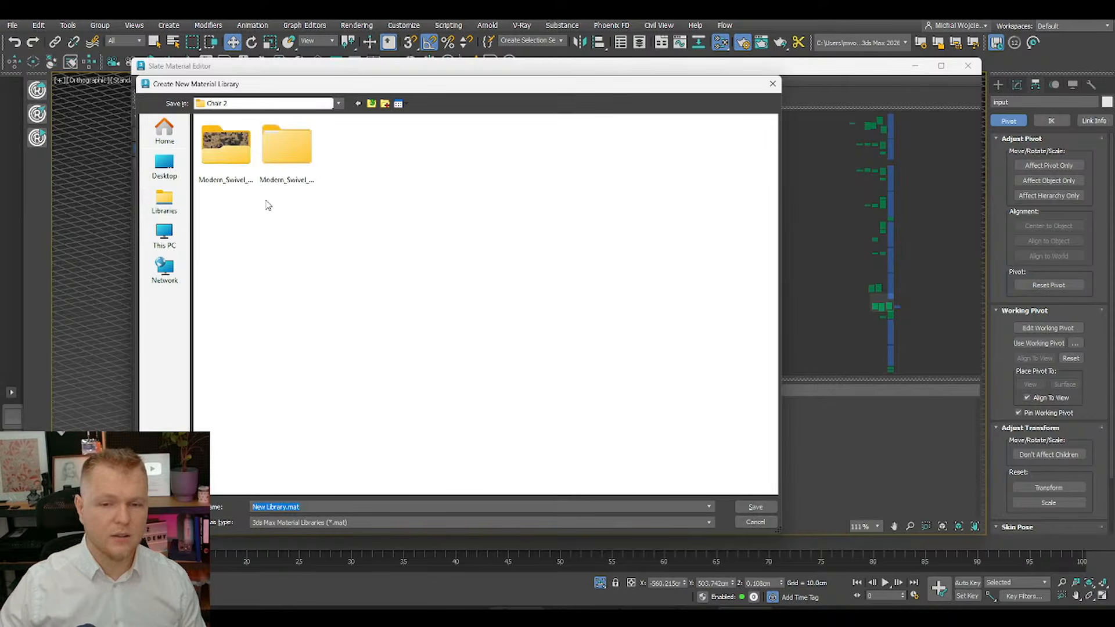
pyautogui.doubleClick(301, 181)
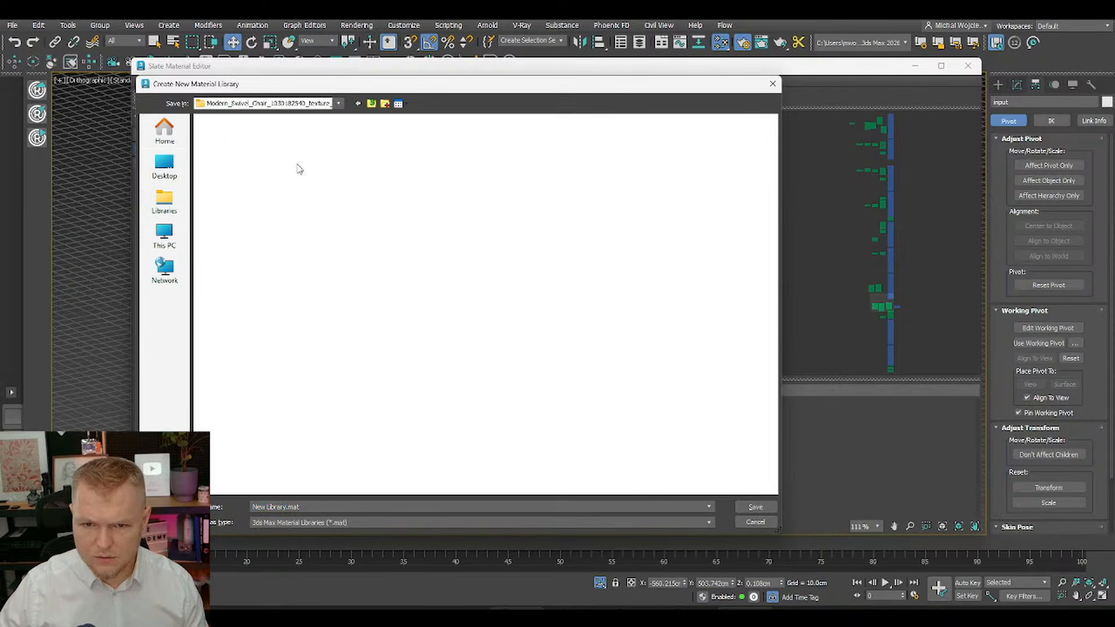
pyautogui.hotkey('alt', 'Left')
pyautogui.hotkey('alt', 'Left')
pyautogui.hotkey('alt', 'Left')
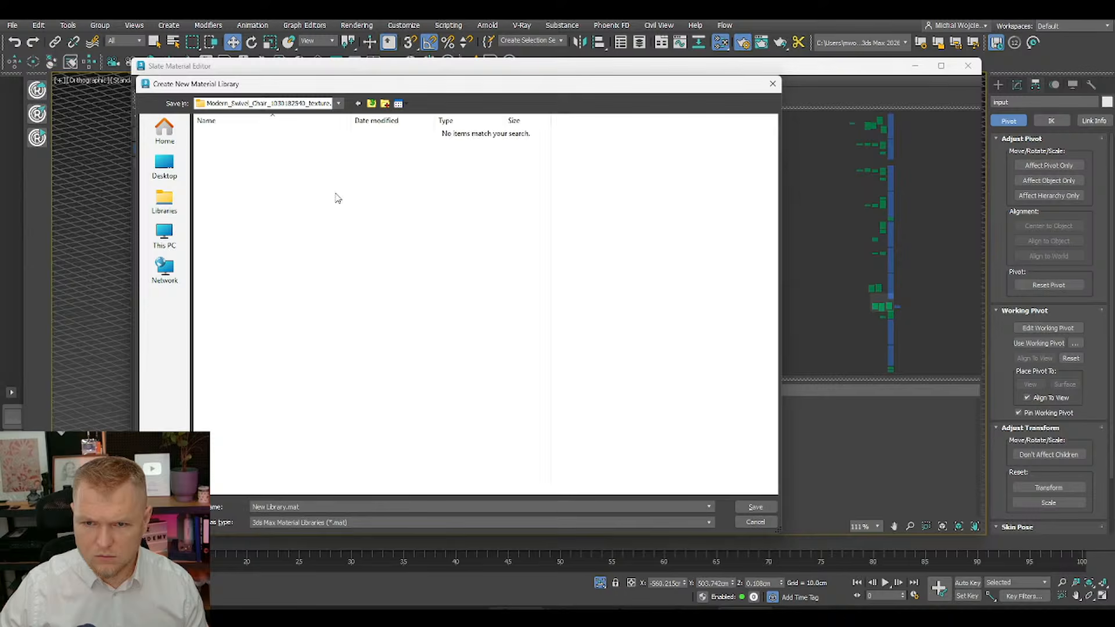
pyautogui.click(749, 521)
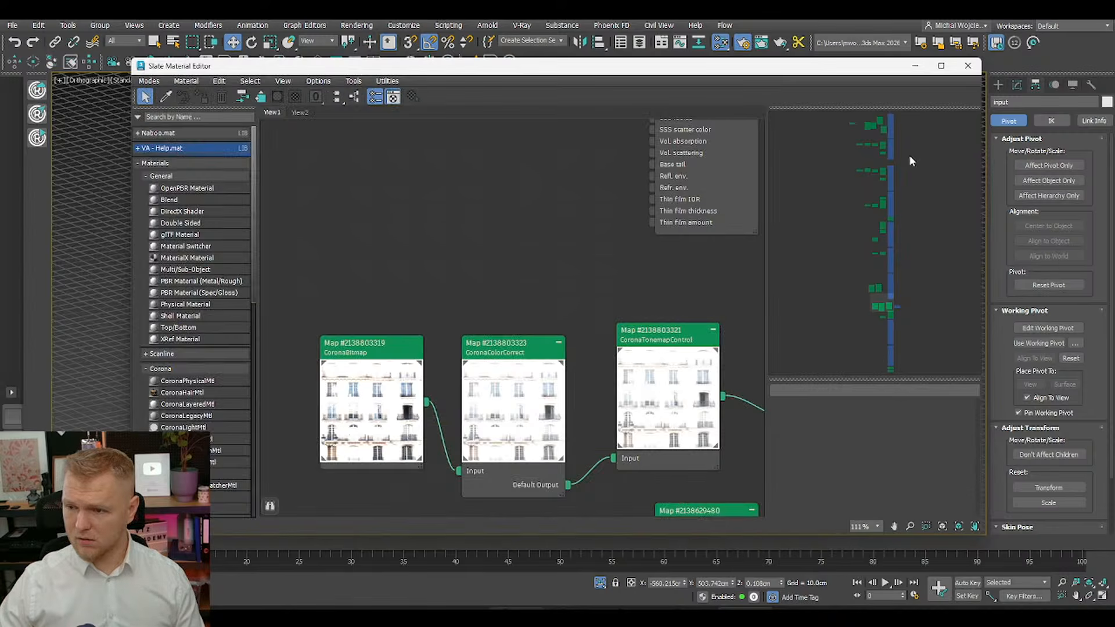
# Step: Try to load the chair's .mtl file from the Chair 2 folder into the Slate Material Editor's node view
pyautogui.click(924, 67)
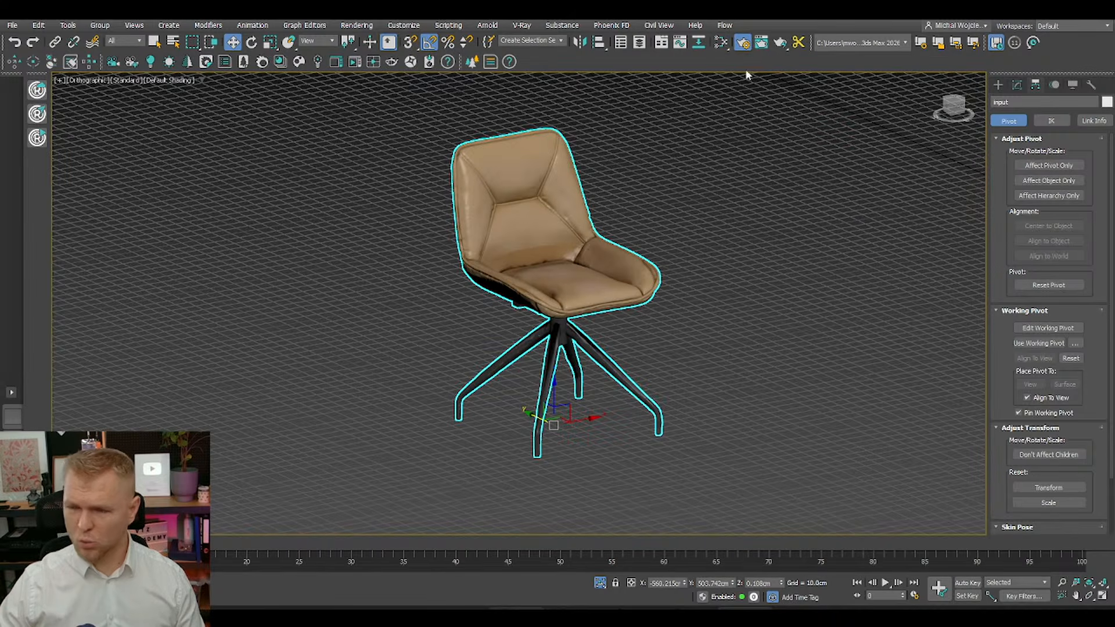
pyautogui.click(720, 42)
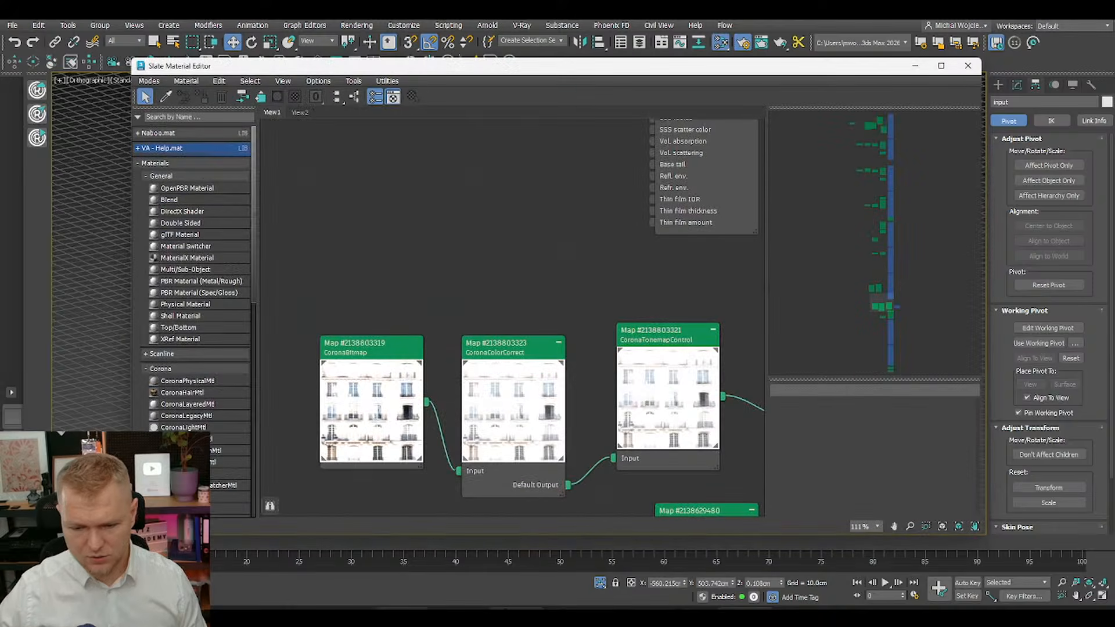
pyautogui.hotkey('alt', 'Tab')
pyautogui.moveTo(528, 102); pyautogui.dragTo(212, 160)
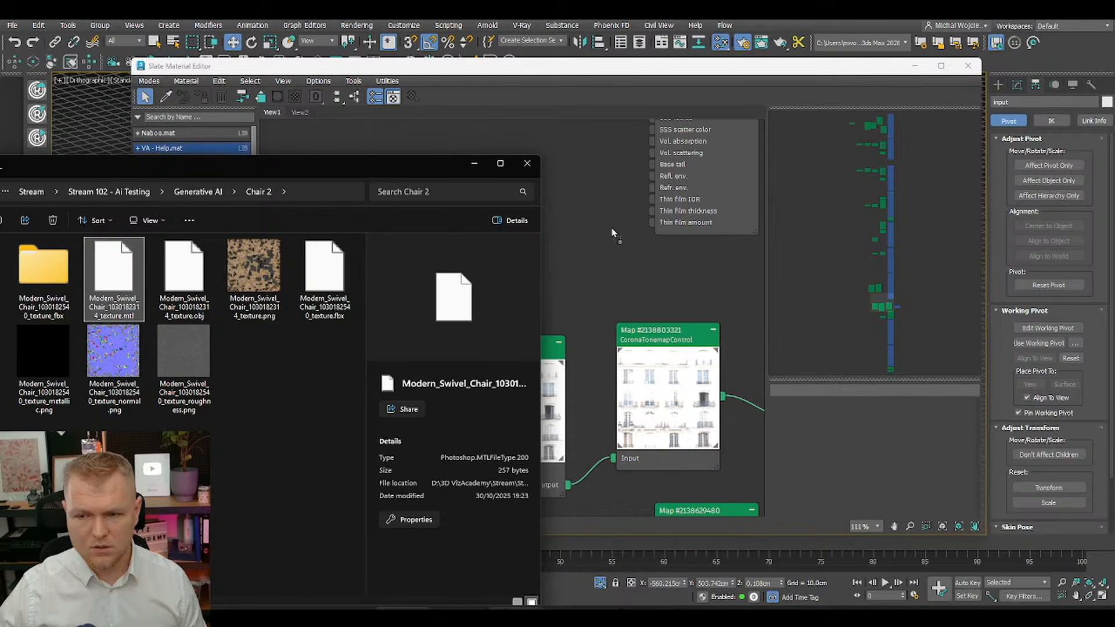
pyautogui.click(613, 250)
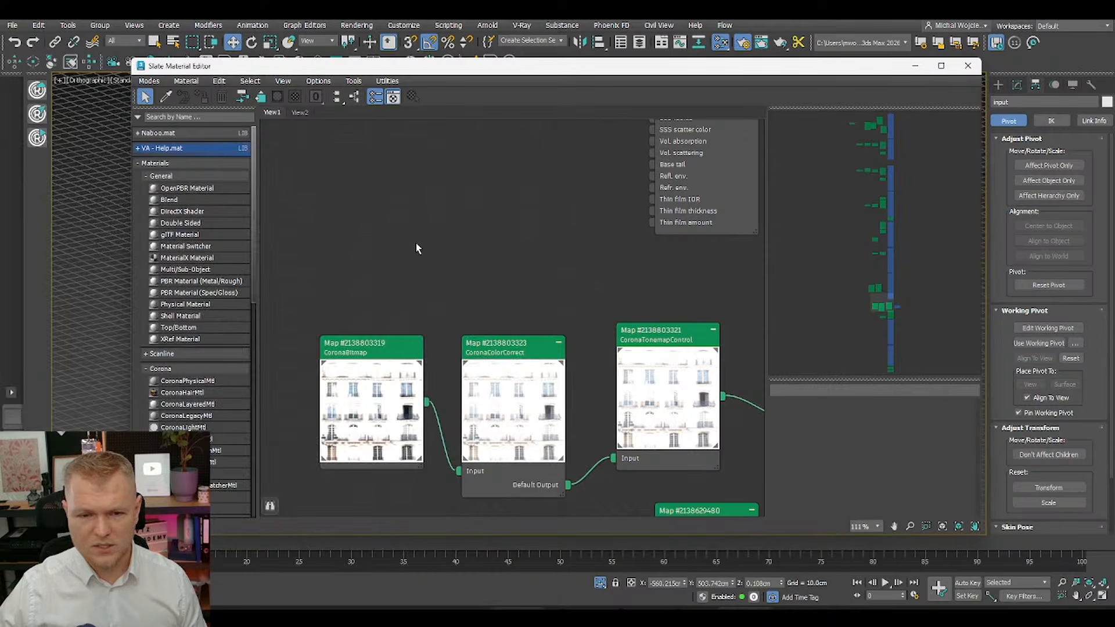
pyautogui.scroll(-2, 396, 246)
pyautogui.moveTo(253, 260); pyautogui.dragTo(255, 455)
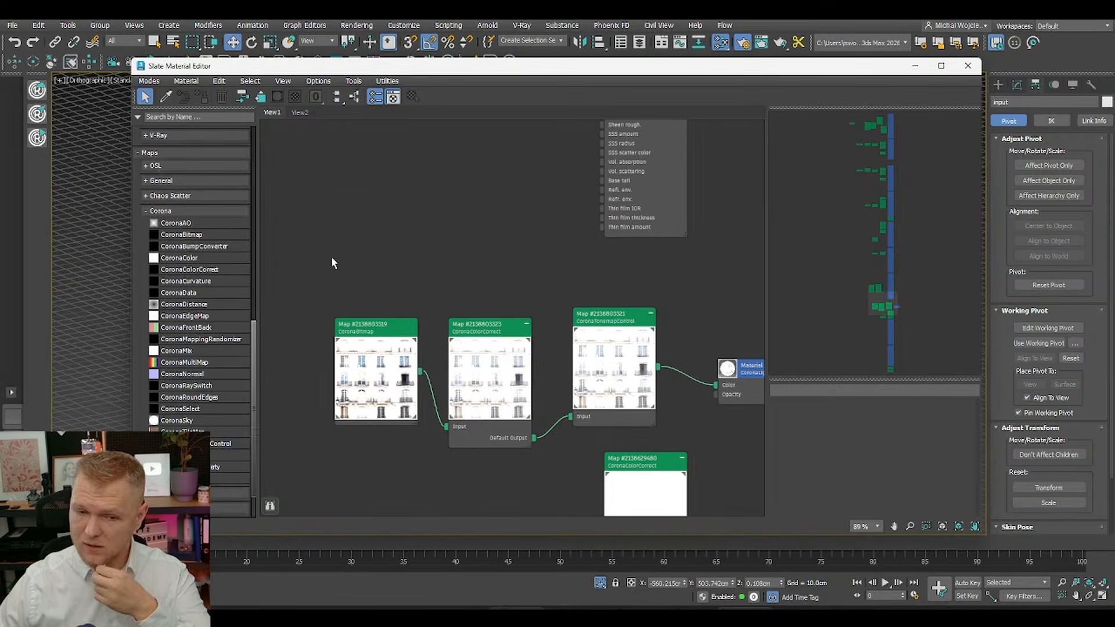
pyautogui.rightClick(412, 224)
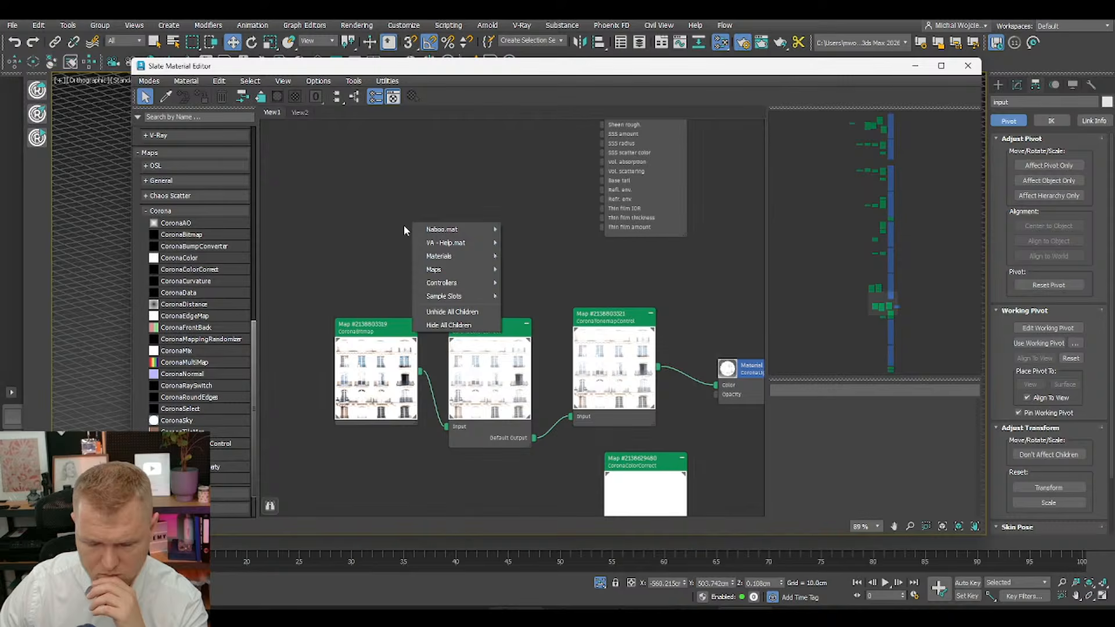
pyautogui.click(403, 225)
pyautogui.click(915, 66)
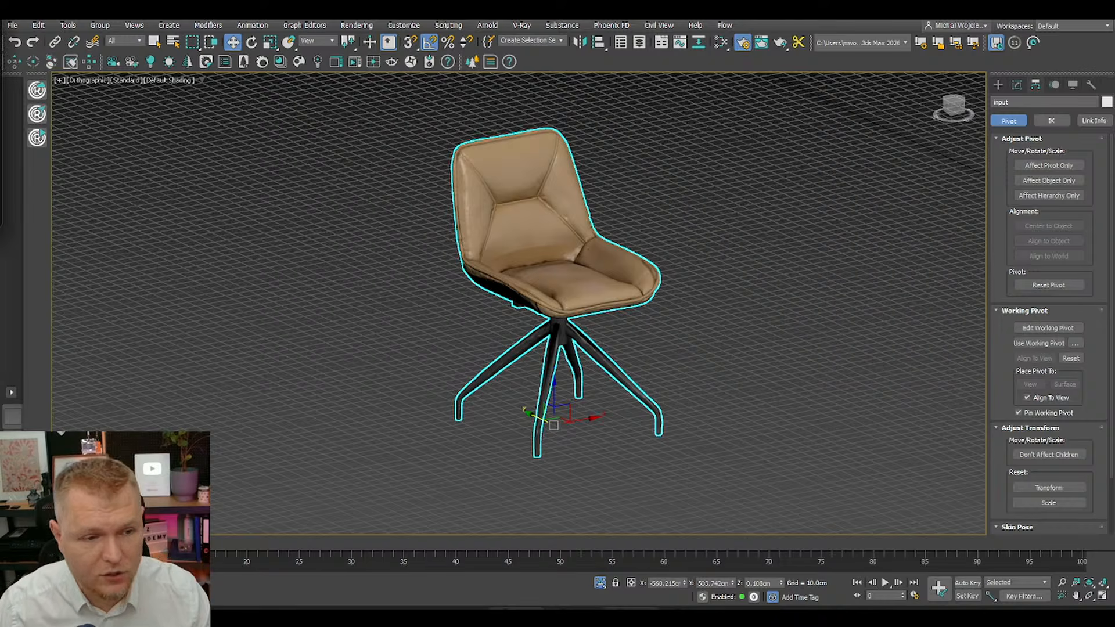
# Step: Examine the chair's material and texture files in the Chair 2 folder
pyautogui.hotkey('alt', 'Tab')
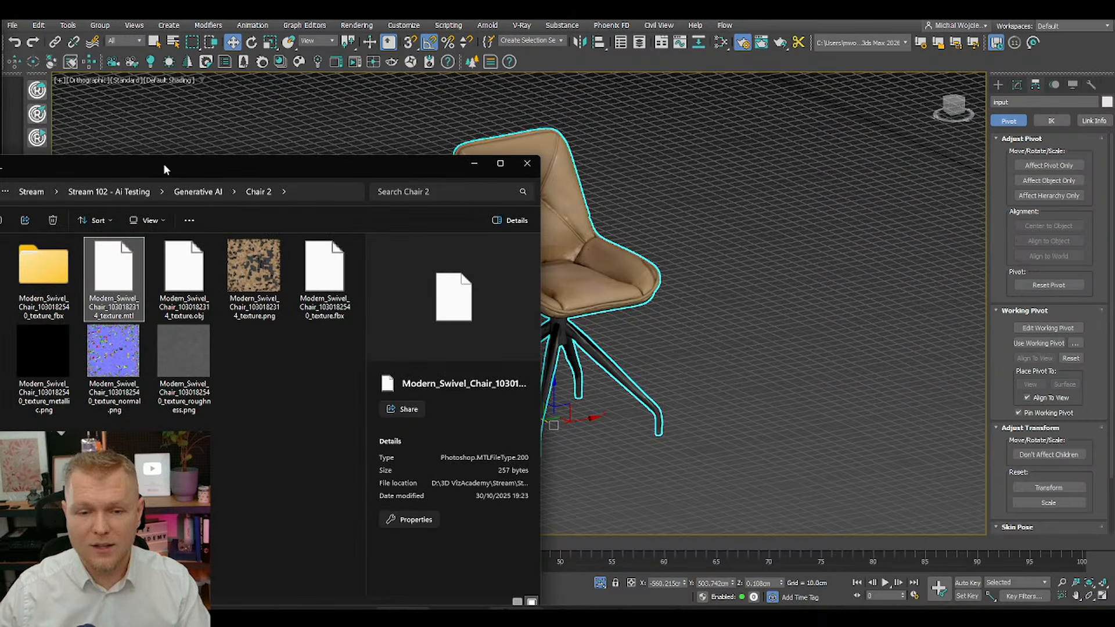
pyautogui.moveTo(164, 169); pyautogui.dragTo(400, 91)
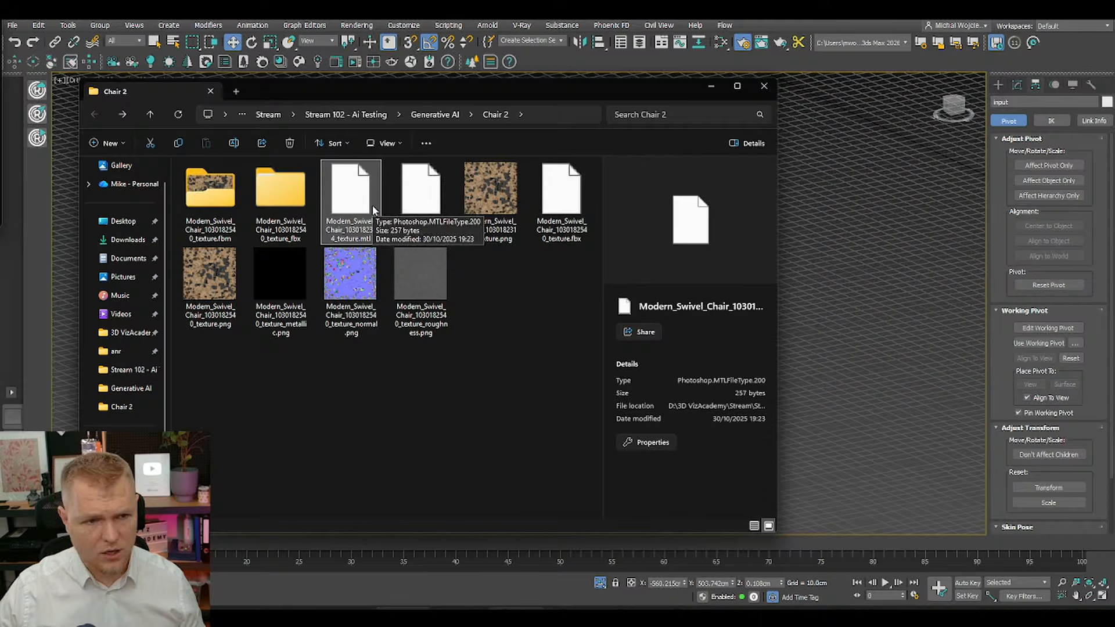
pyautogui.click(479, 369)
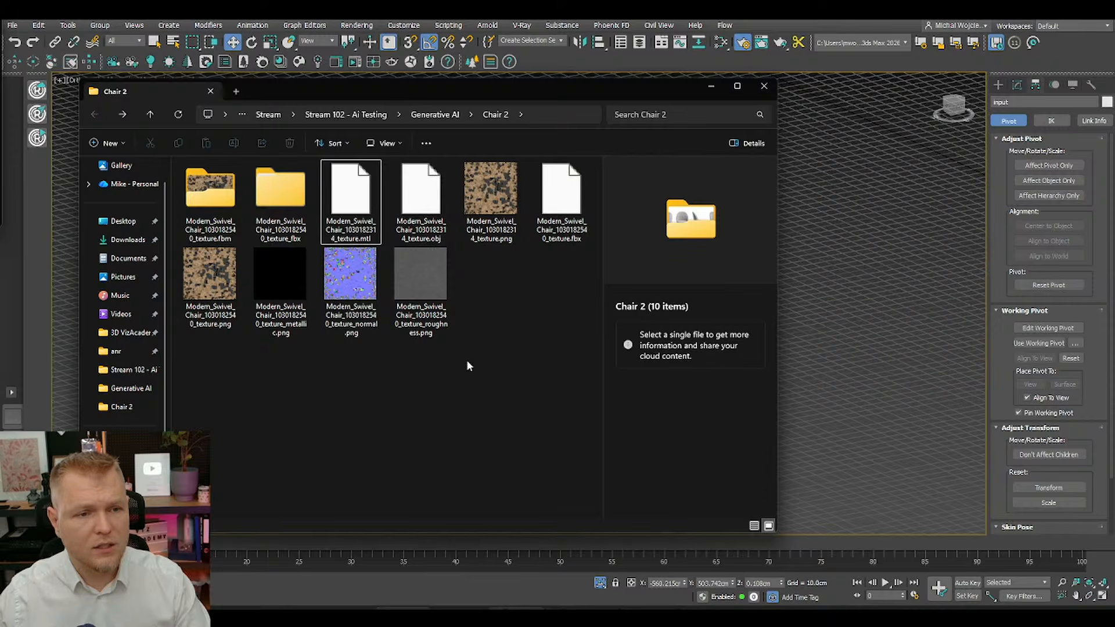
pyautogui.click(713, 88)
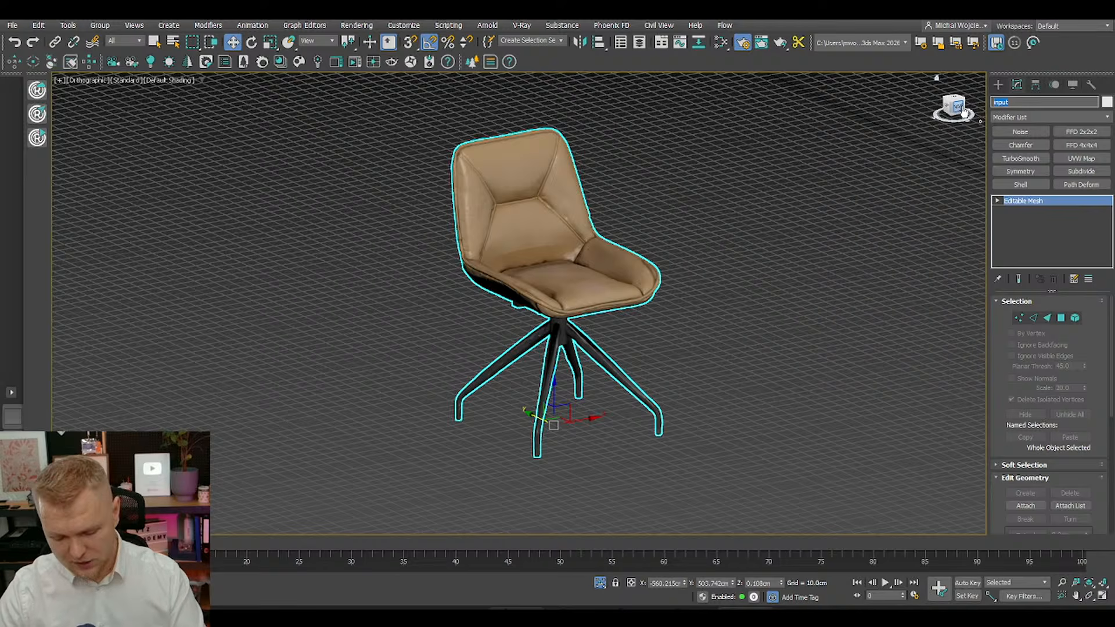
# Step: Rename the chair object with the viewer's first name followed by "You are the best"
pyautogui.write('Cool N')
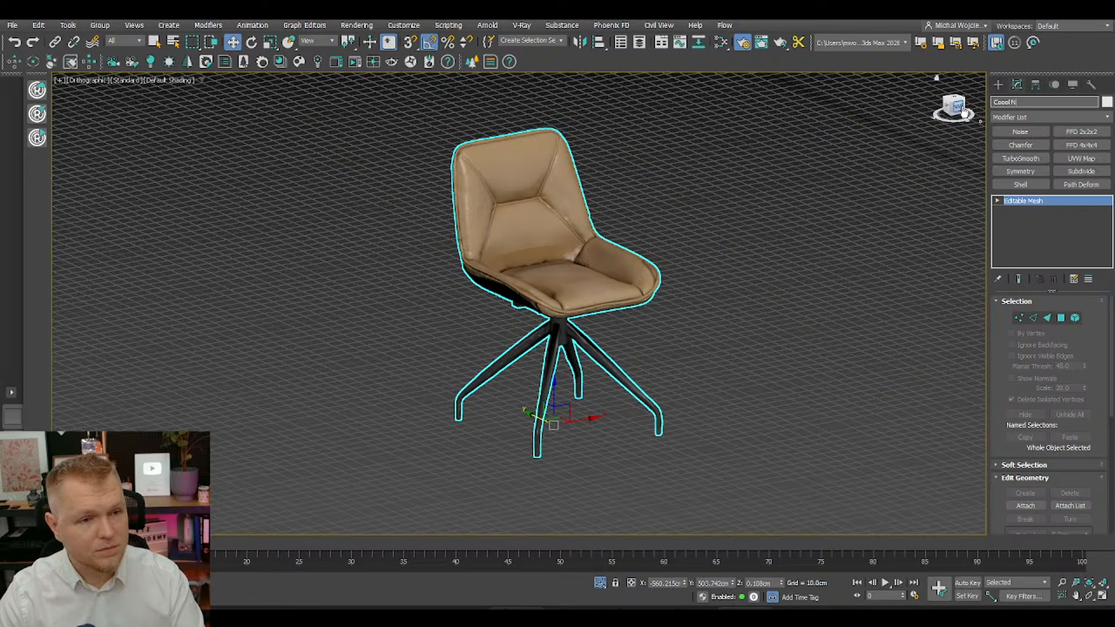
pyautogui.press('BackSpace')
pyautogui.press('BackSpace')
pyautogui.press('BackSpace')
pyautogui.press('BackSpace')
pyautogui.press('BackSpace')
pyautogui.press('BackSpace')
pyautogui.press('BackSpace')
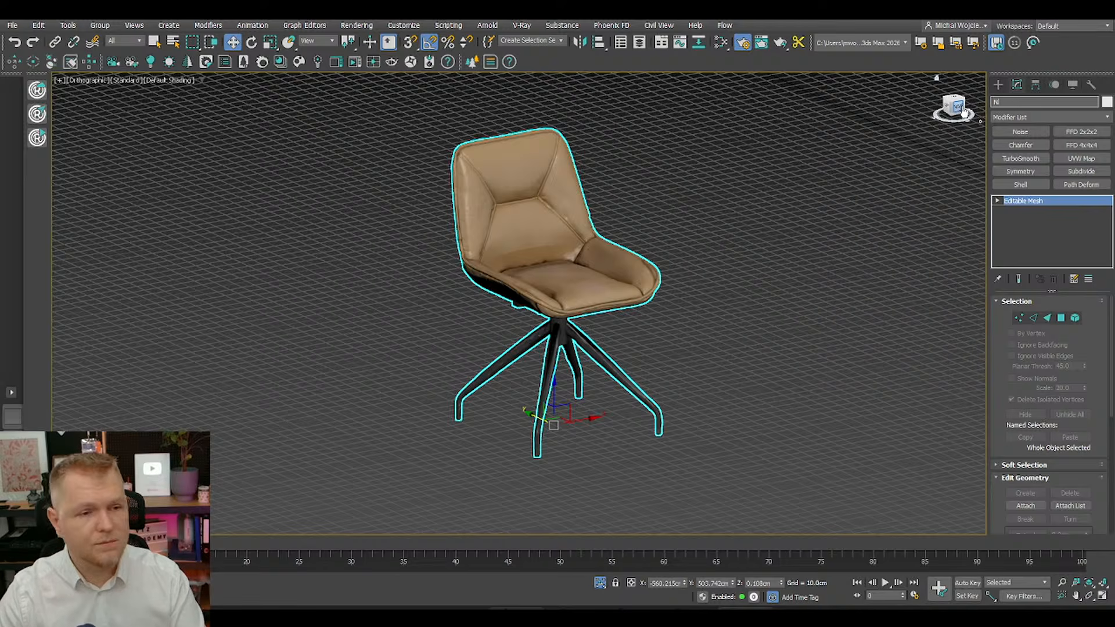
pyautogui.write('Nicole')
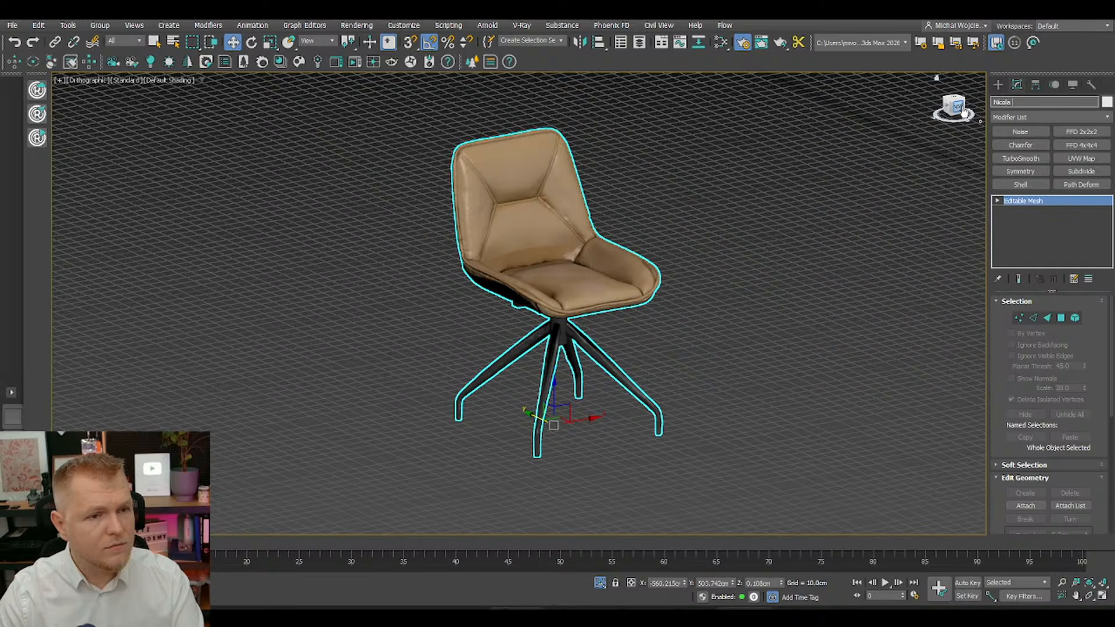
pyautogui.write(' You are the best!')
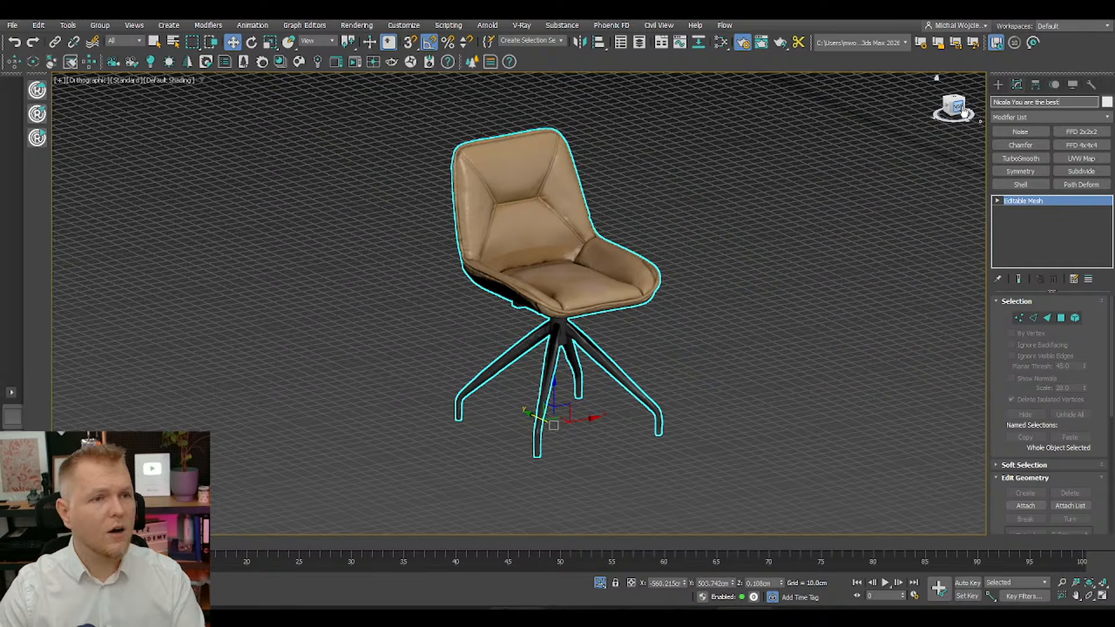
pyautogui.press('Return')
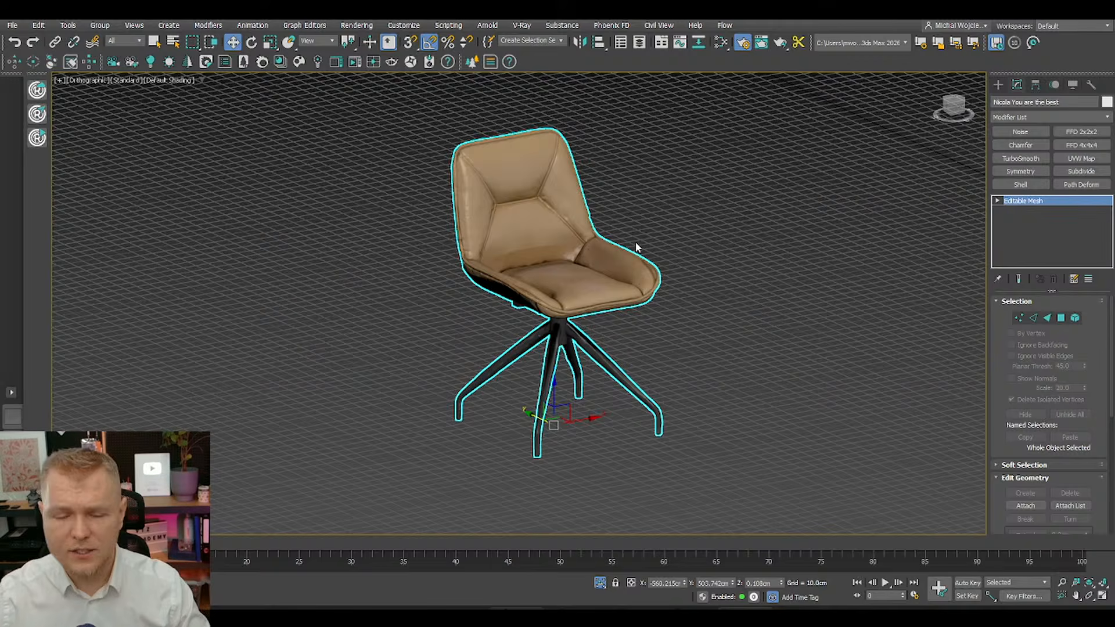
# Step: Exit isolation mode to show the whole interior scene around the chair
pyautogui.scroll(-4, 648, 251)
pyautogui.scroll(-6, 651, 255)
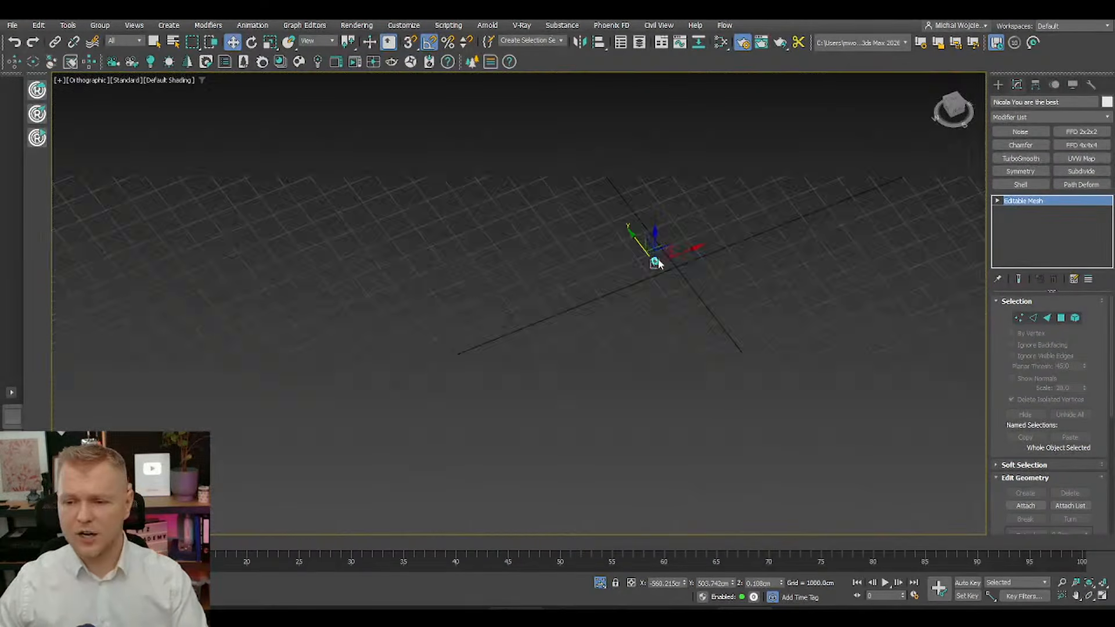
pyautogui.click(600, 582)
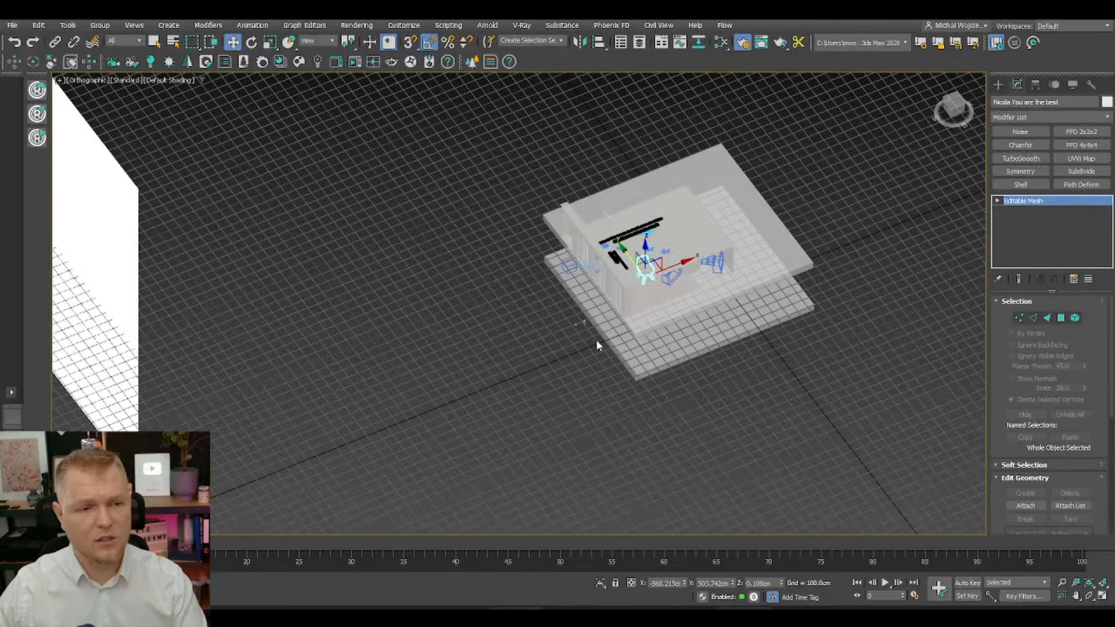
pyautogui.moveTo(596, 339); pyautogui.dragTo(541, 348, button='middle')
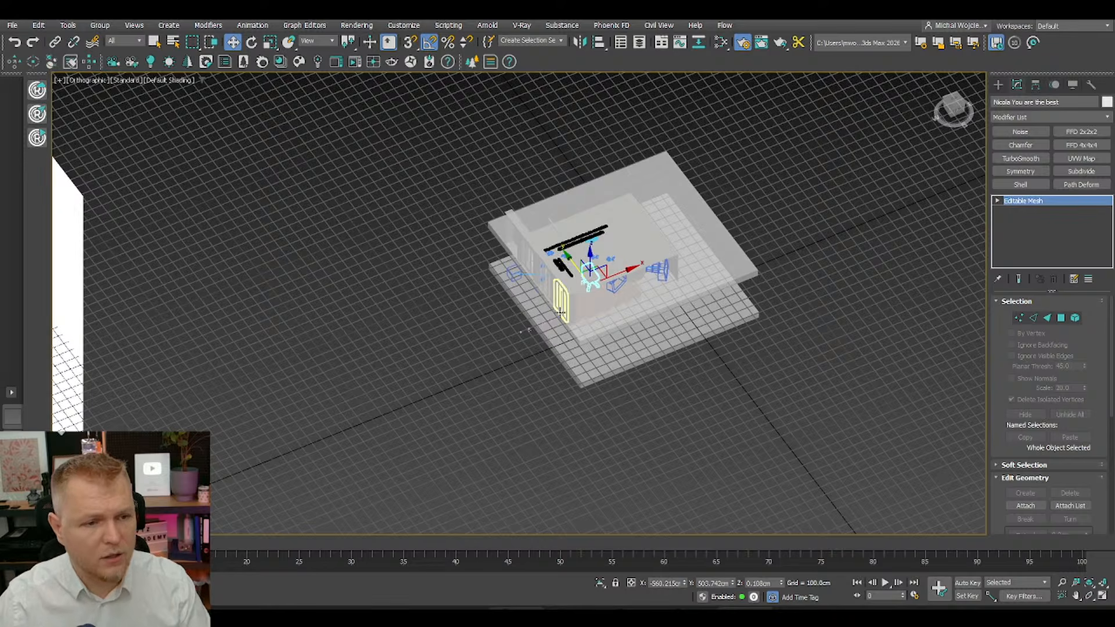
# Step: Examine the chair and its rotate and scale gizmos in the wireframe top and front views against the surrounding furniture
pyautogui.press('t')
pyautogui.press('F3')
pyautogui.scroll(-4, 558, 313)
pyautogui.scroll(3, 558, 313)
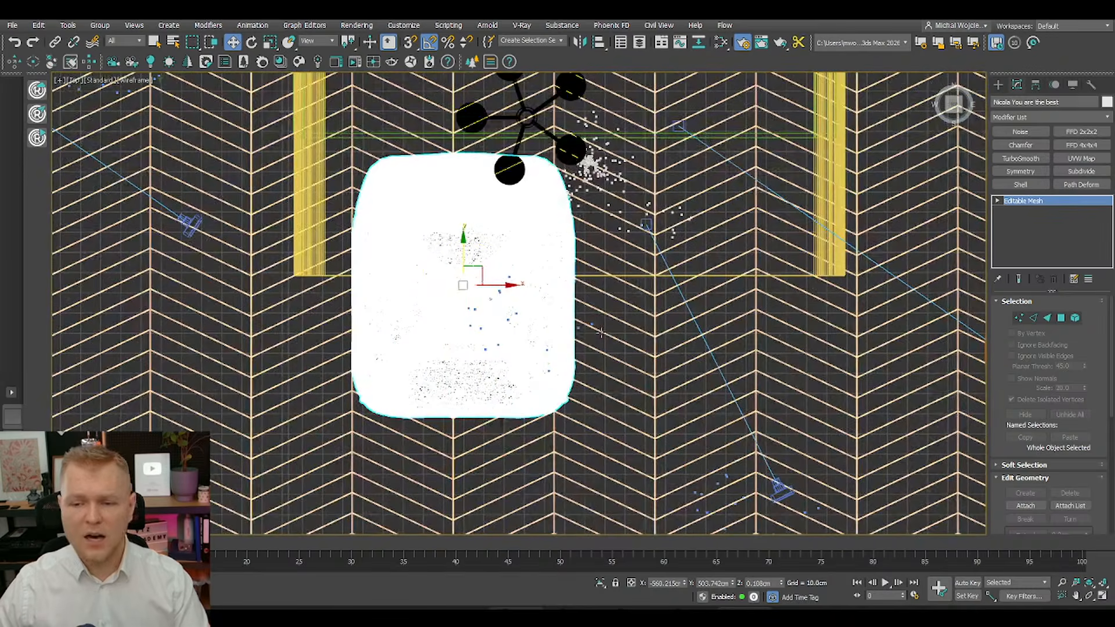
pyautogui.press('e')
pyautogui.moveTo(464, 242); pyautogui.dragTo(456, 317)
pyautogui.press('r')
pyautogui.keyDown('alt'); pyautogui.moveTo(456, 316); pyautogui.dragTo(510, 325, button='middle'); pyautogui.keyUp('alt')
pyautogui.press('f')
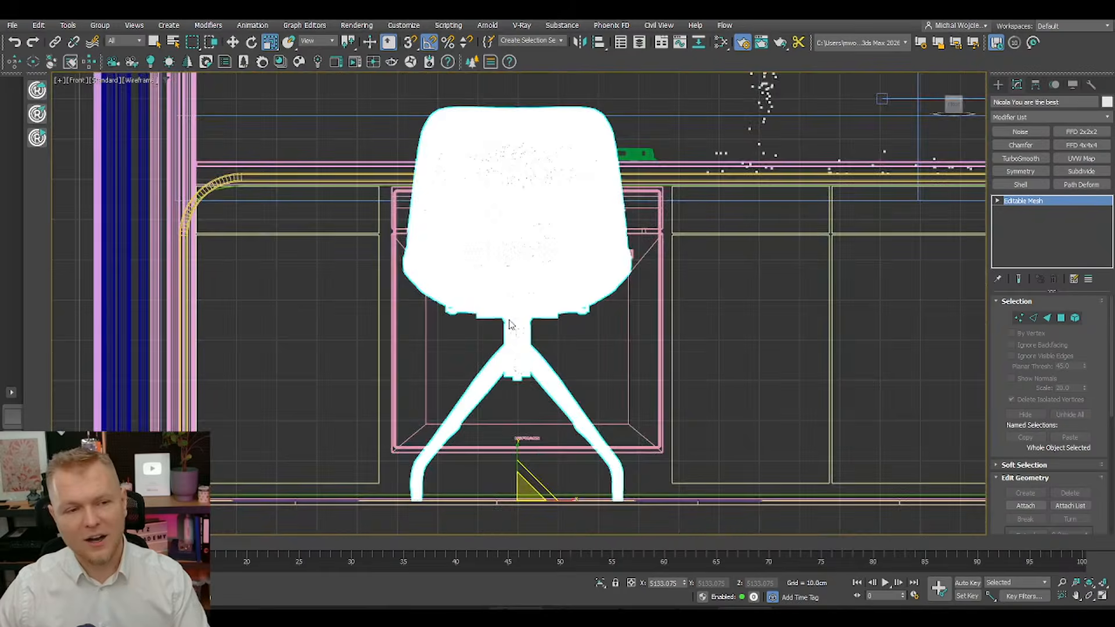
pyautogui.scroll(-4, 522, 325)
pyautogui.scroll(2, 535, 328)
pyautogui.moveTo(547, 329); pyautogui.dragTo(504, 329, button='middle')
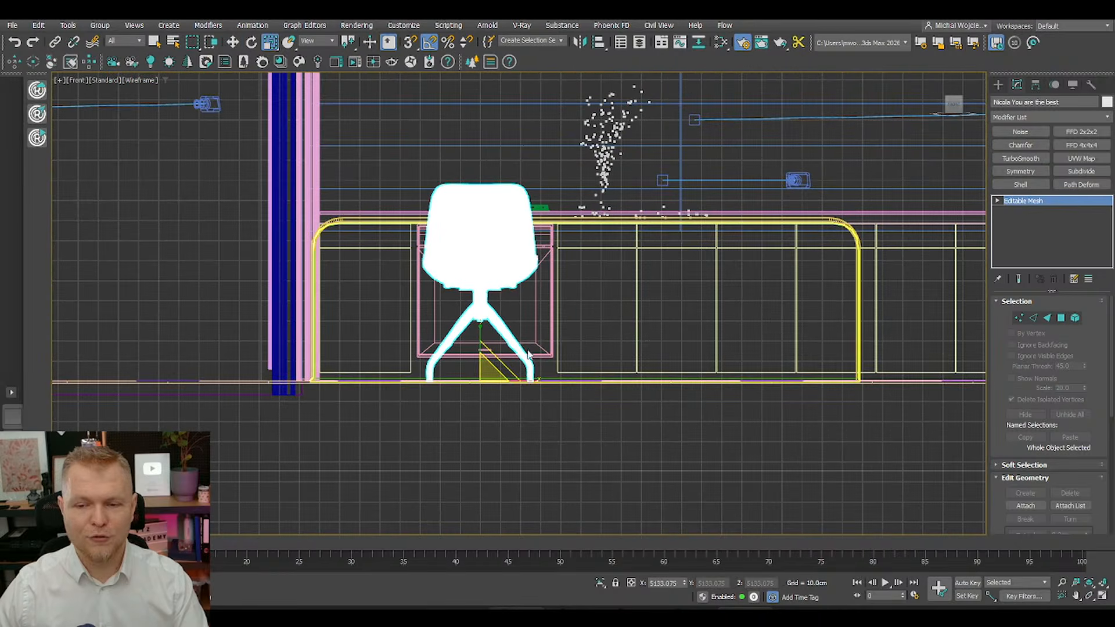
# Step: Move the chair along the kitchen island so it stands inside the camera's frame
pyautogui.press('w')
pyautogui.moveTo(515, 377); pyautogui.dragTo(494, 377)
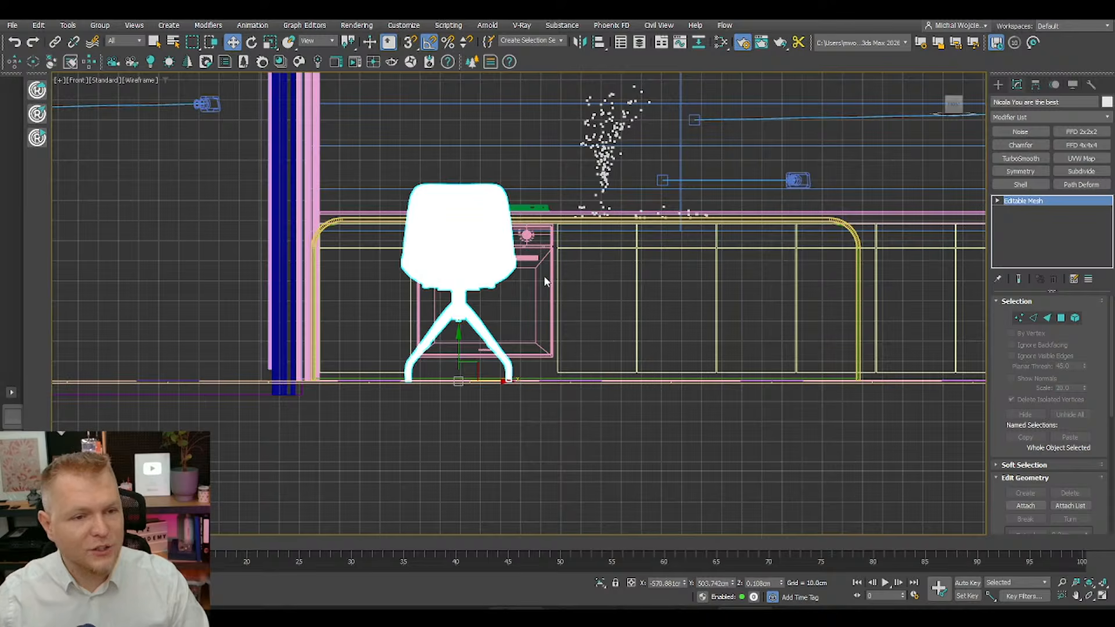
pyautogui.press('c')
pyautogui.doubleClick(549, 228)
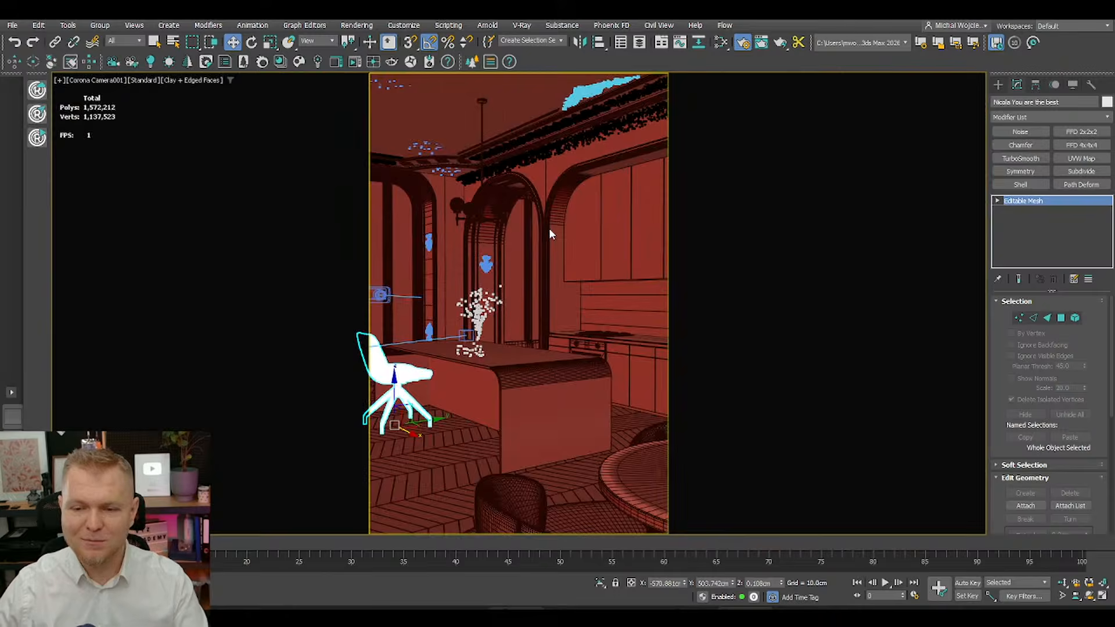
pyautogui.press('F3')
pyautogui.moveTo(407, 436); pyautogui.dragTo(427, 446)
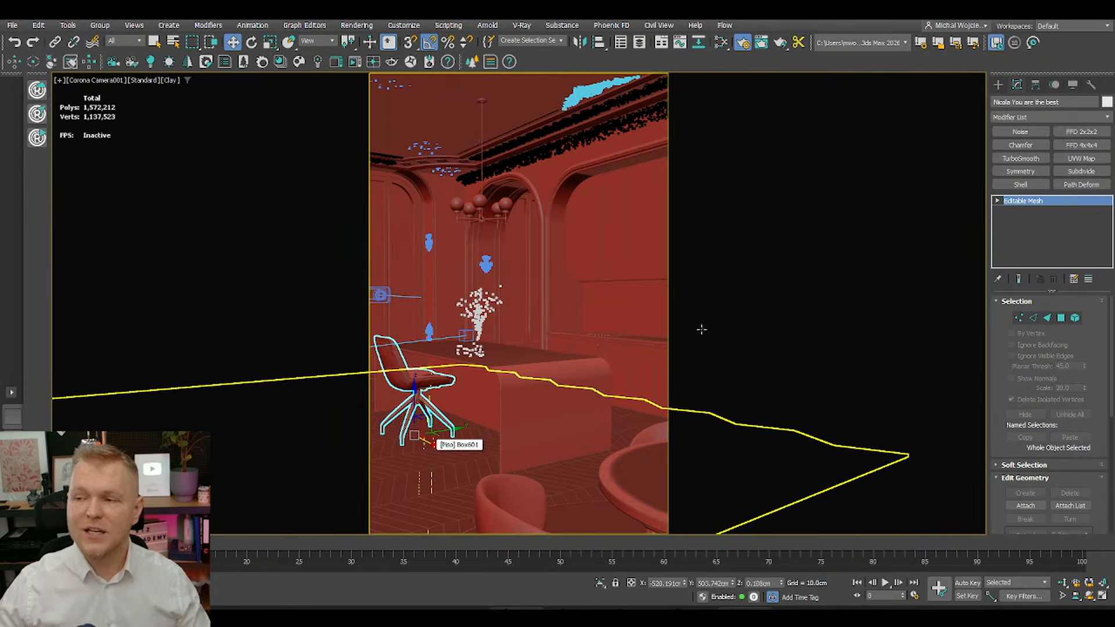
# Step: Measure the chair's dimensions and draw a reference box about 52 cm high around its legs
pyautogui.click(1091, 85)
pyautogui.click(1048, 196)
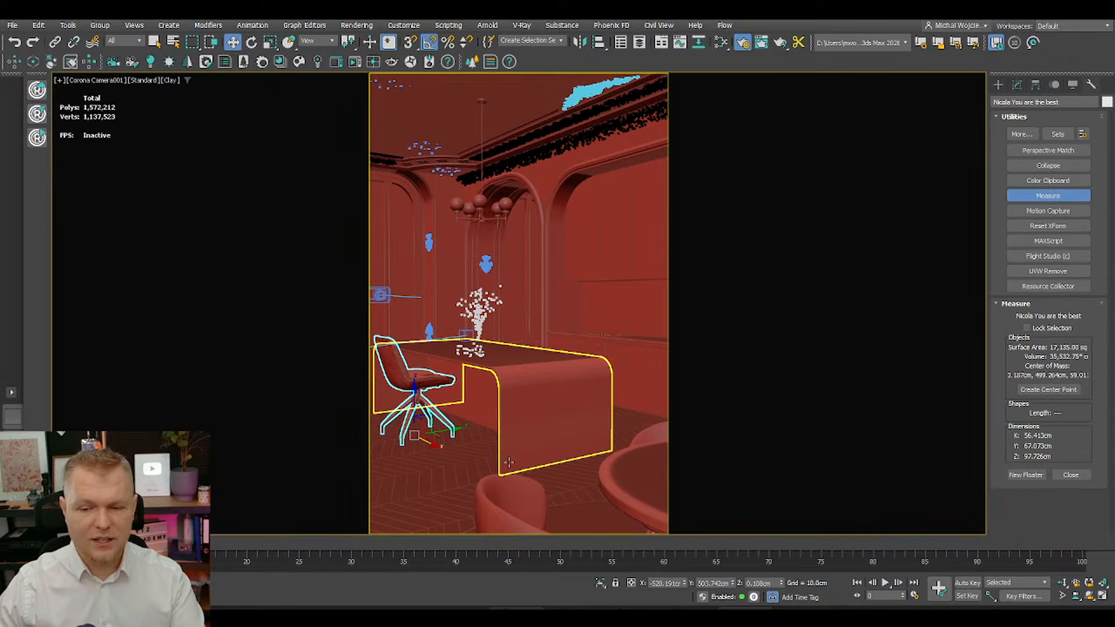
pyautogui.click(999, 85)
pyautogui.click(1021, 177)
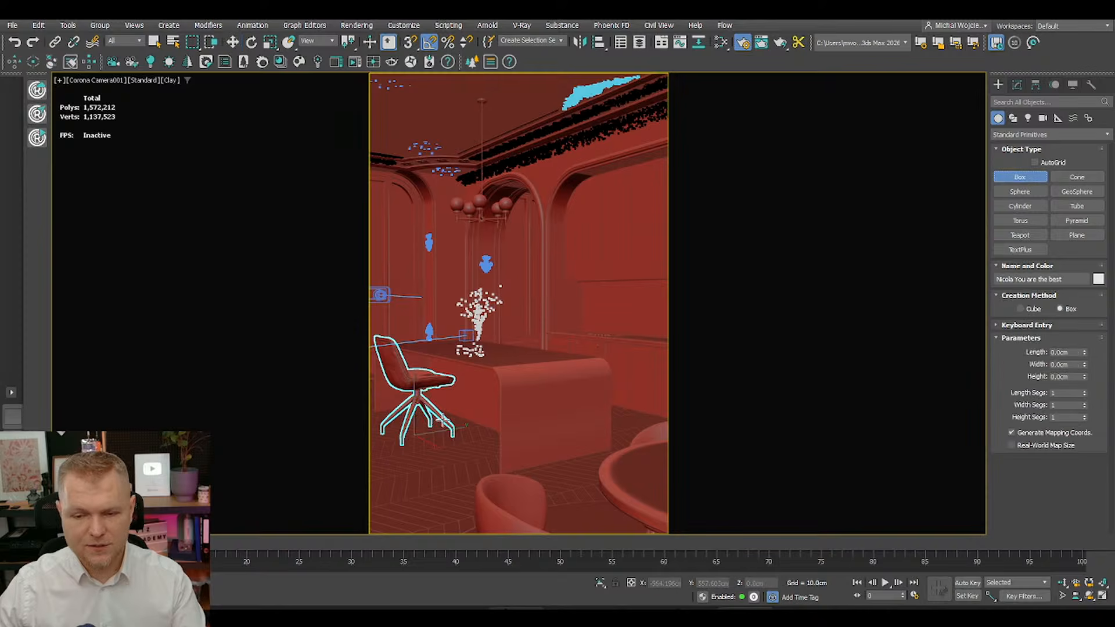
pyautogui.moveTo(444, 427); pyautogui.dragTo(399, 447)
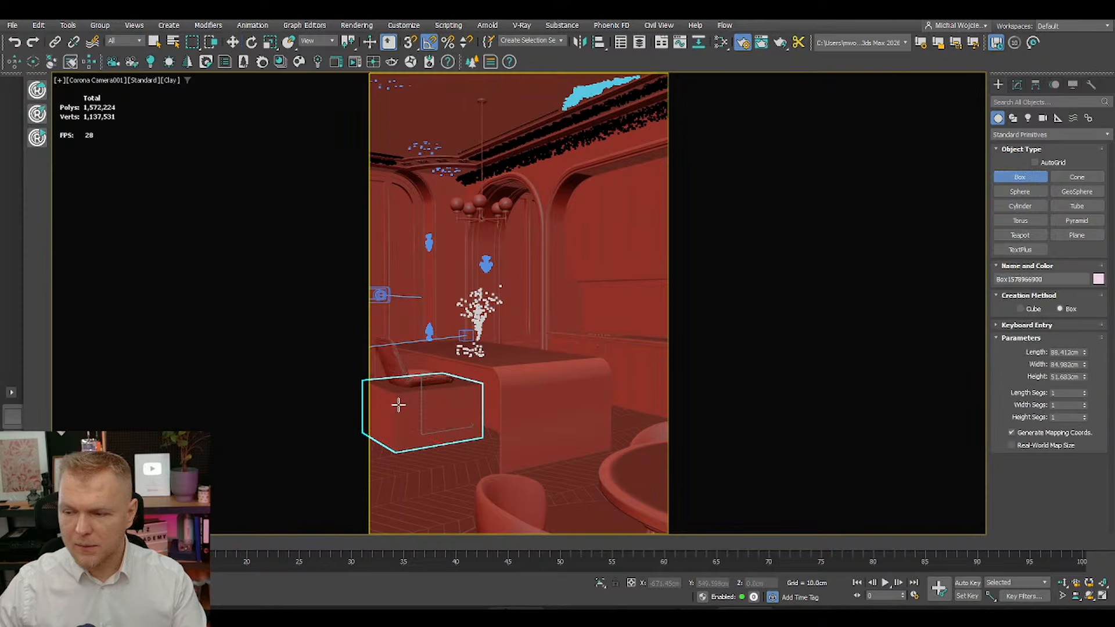
pyautogui.click(399, 403)
# Step: Scale the chair down uniformly to suit the reference box and delete the box
pyautogui.press('w')
pyautogui.click(421, 402)
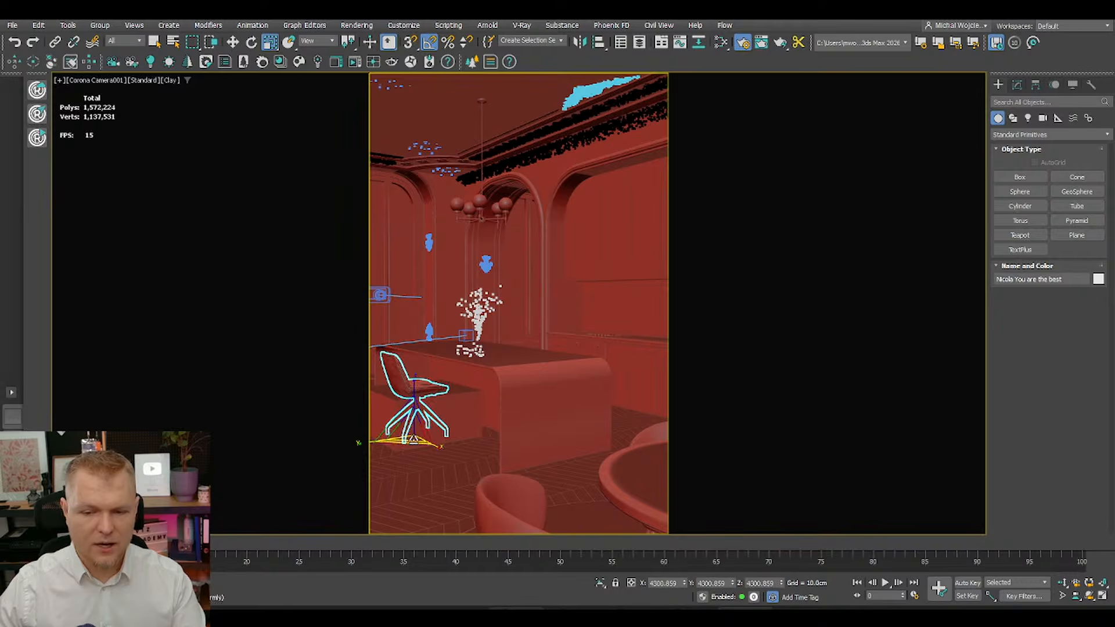
pyautogui.click(418, 392)
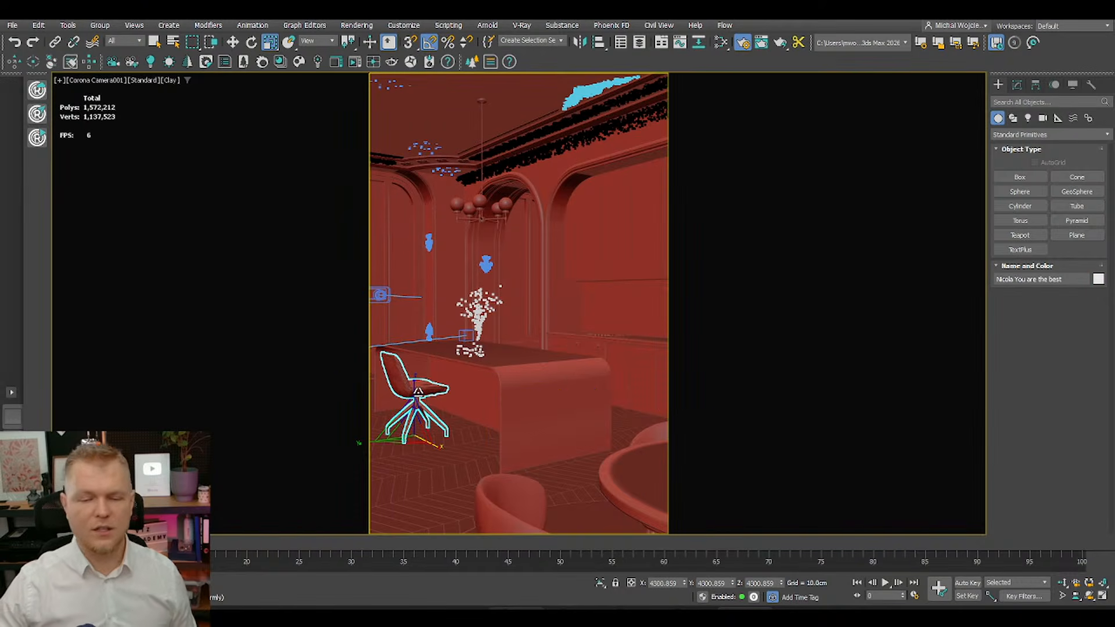
# Step: Place an independent copy of the chair beside the first along the island and rotate it 10° about its vertical axis
pyautogui.press('w')
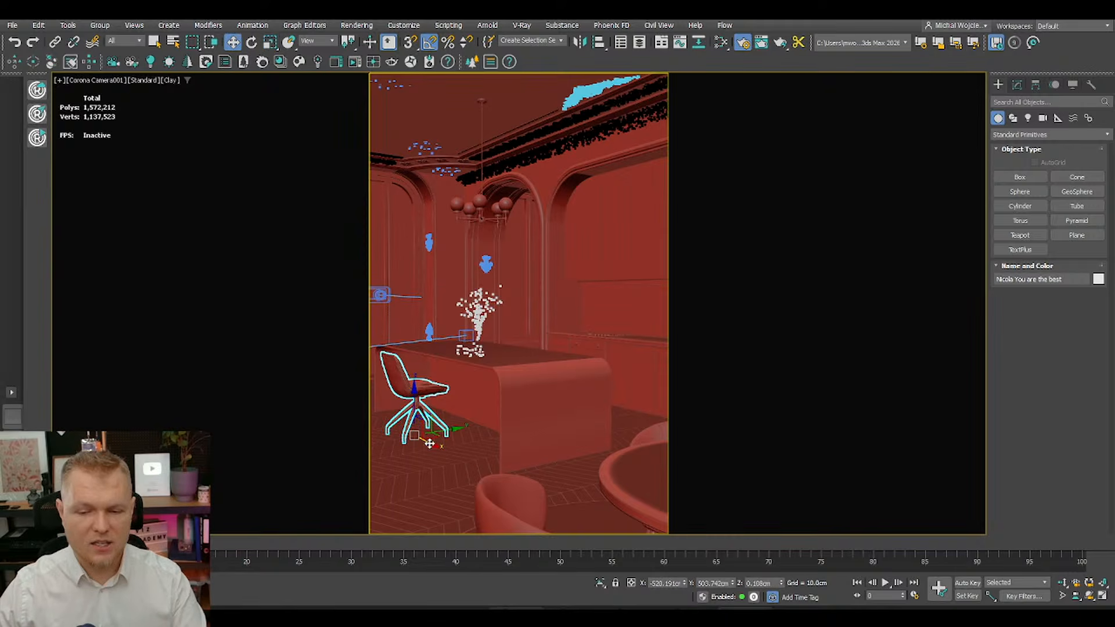
pyautogui.moveTo(427, 445); pyautogui.dragTo(460, 452)
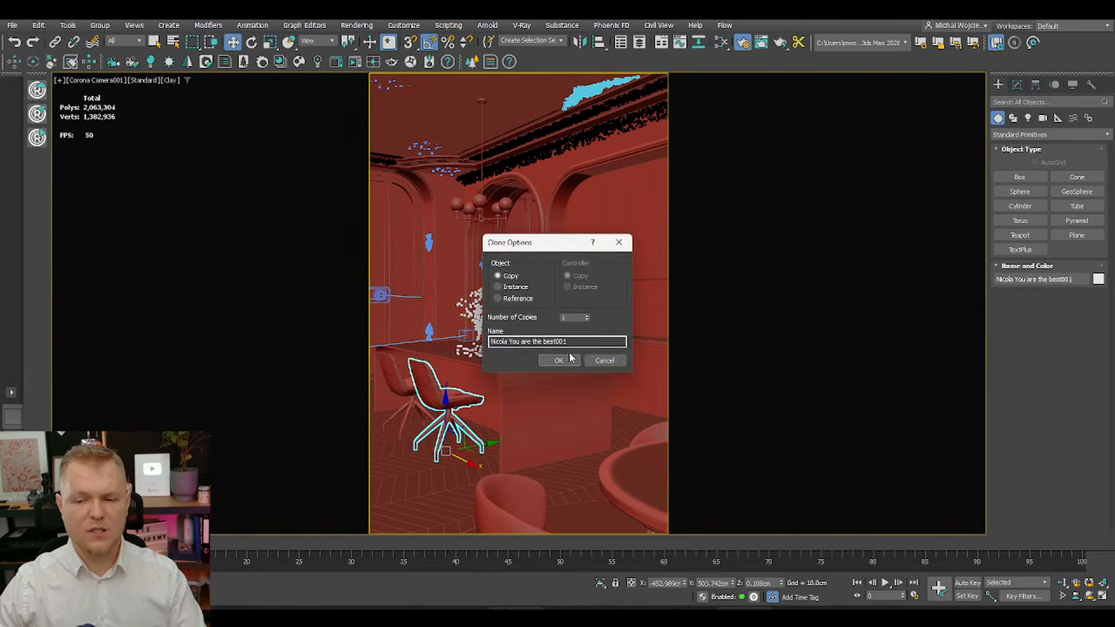
pyautogui.click(567, 354)
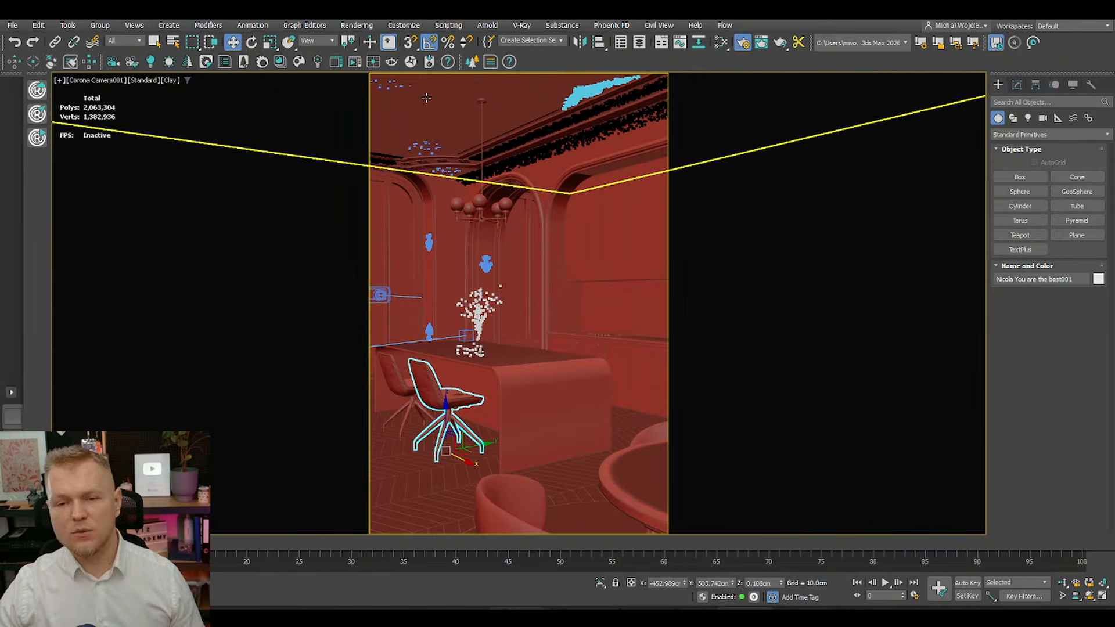
pyautogui.press('e')
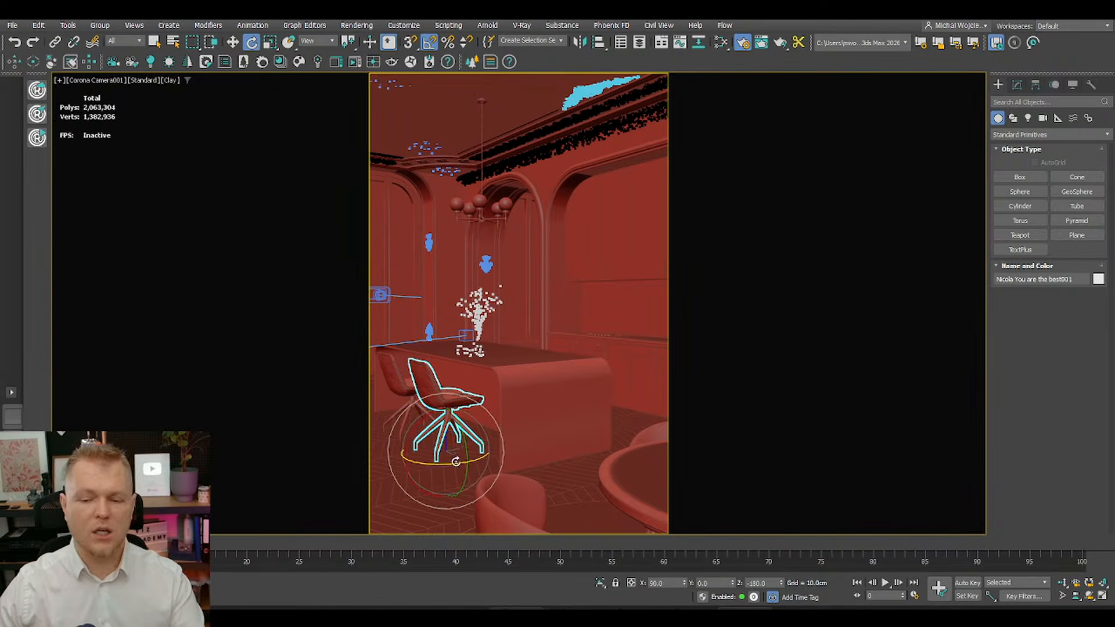
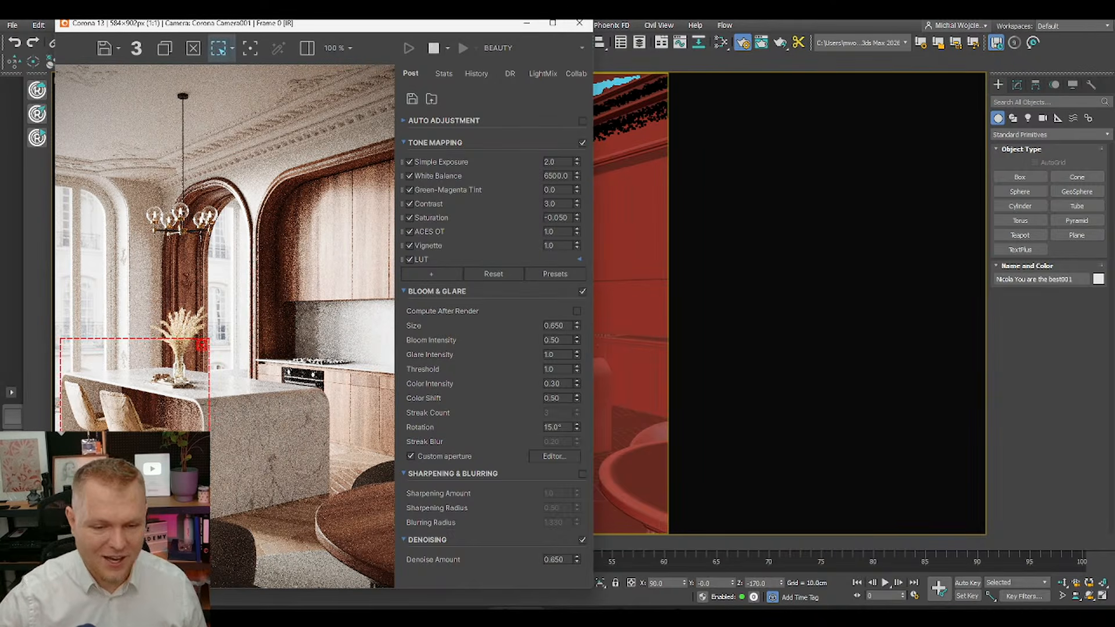
# Step: Examine the two chairs up close in the Corona interactive render and close the render window
pyautogui.scroll(3, 218, 324)
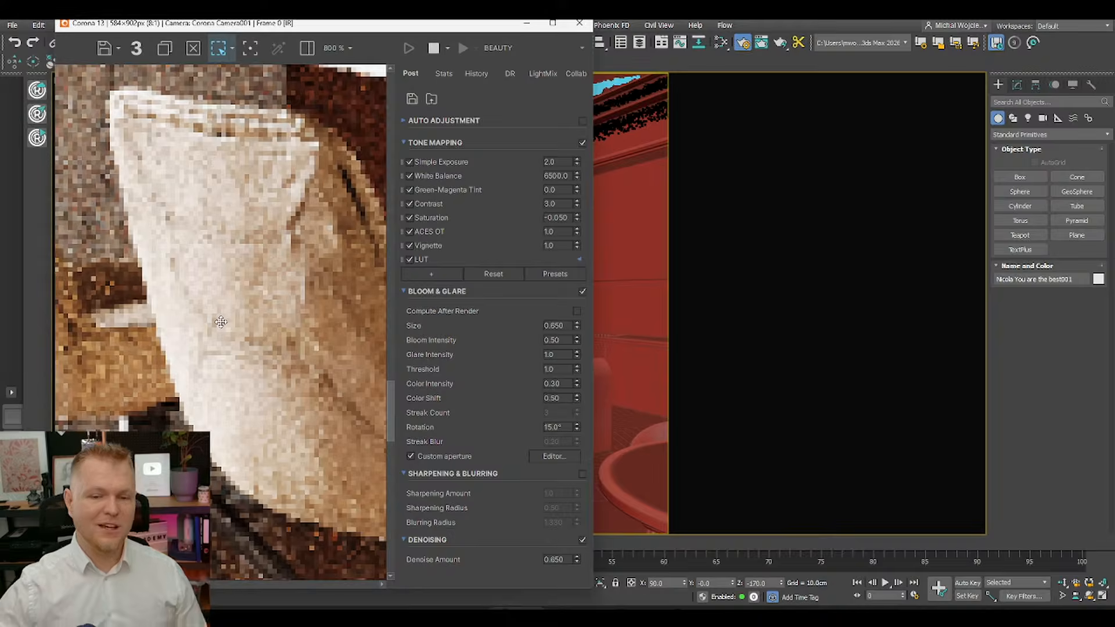
pyautogui.scroll(-2, 218, 324)
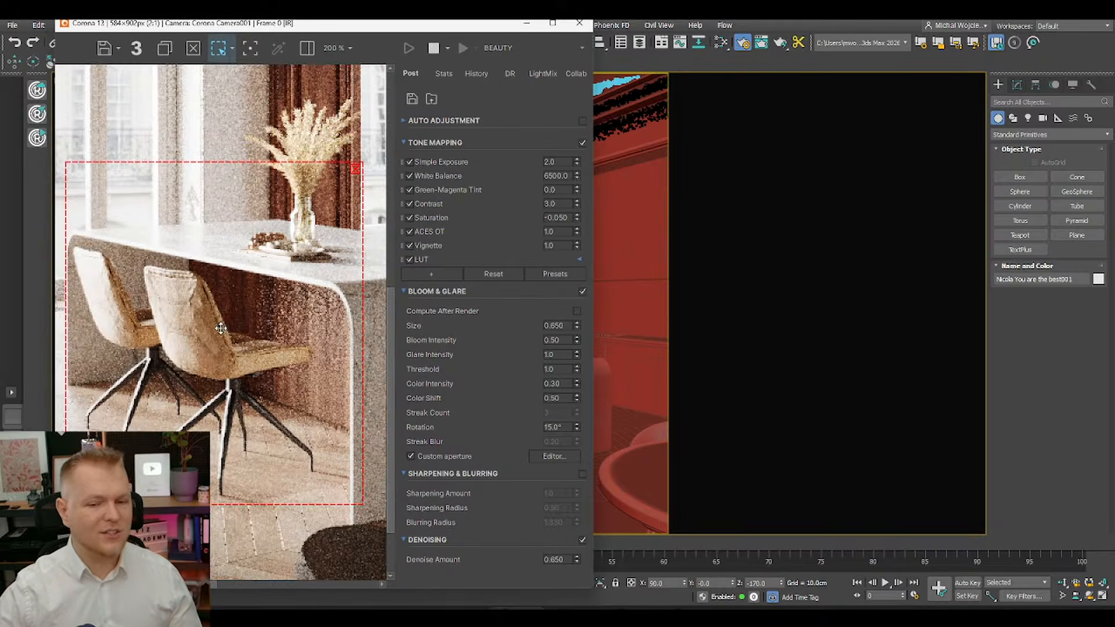
pyautogui.scroll(-1, 221, 331)
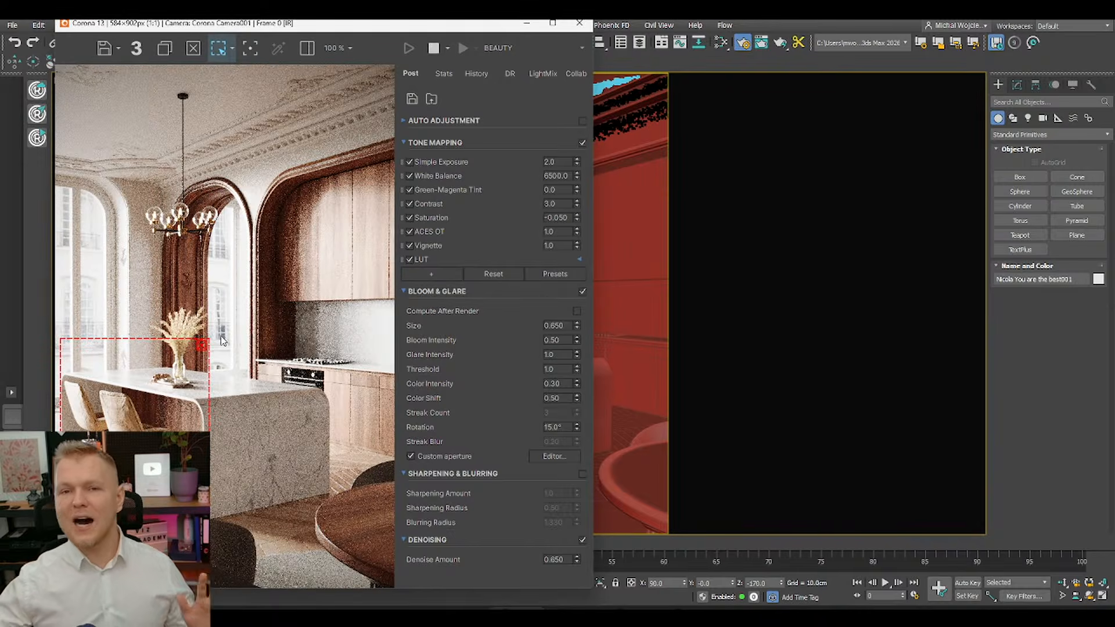
pyautogui.click(579, 23)
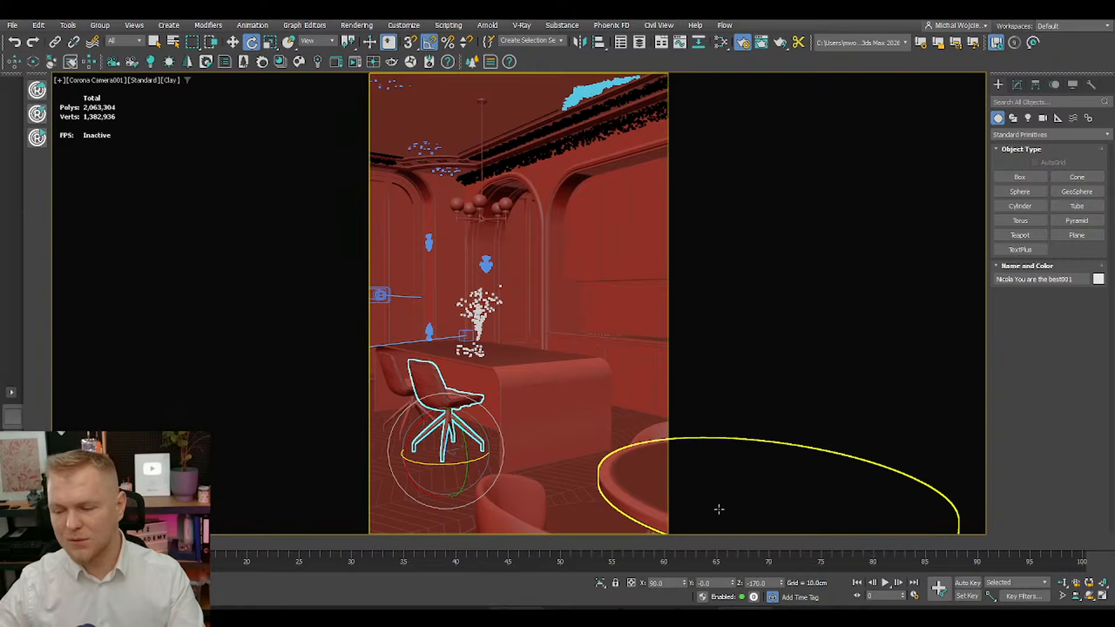
# Step: Isolate the copied chair and examine its mesh density up close with edged faces shown
pyautogui.hotkey('alt', 'q')
pyautogui.press('f')
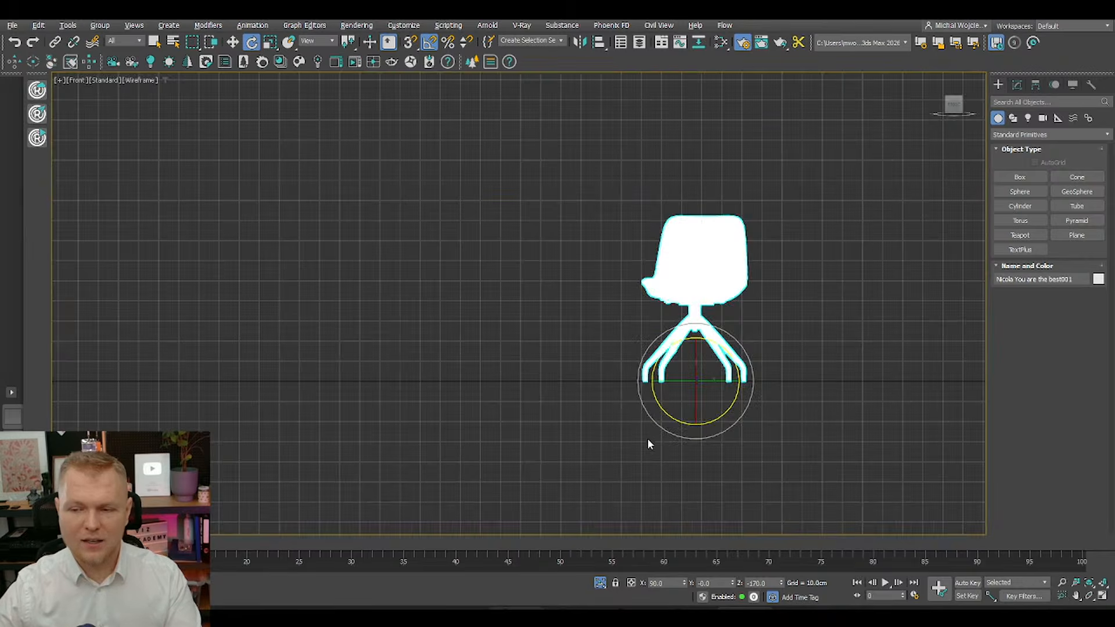
pyautogui.scroll(4, 721, 276)
pyautogui.keyDown('alt'); pyautogui.moveTo(722, 275); pyautogui.dragTo(691, 256, button='middle'); pyautogui.keyUp('alt')
pyautogui.scroll(4, 668, 259)
pyautogui.scroll(-3, 668, 259)
pyautogui.scroll(-3, 694, 273)
pyautogui.scroll(3, 713, 244)
pyautogui.scroll(-5, 692, 256)
pyautogui.press('F4')
pyautogui.scroll(2, 694, 306)
pyautogui.keyDown('alt'); pyautogui.moveTo(695, 306); pyautogui.dragTo(704, 287, button='middle'); pyautogui.keyUp('alt')
pyautogui.scroll(3, 567, 339)
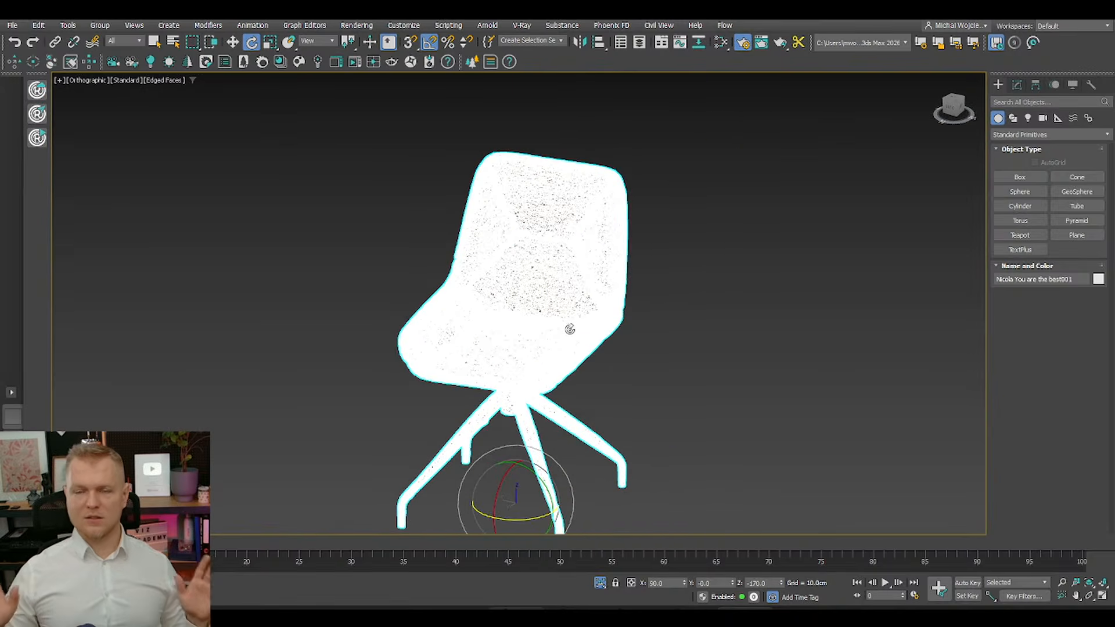
# Step: Add a Slice modifier to the copied chair with the planar slice along Y
pyautogui.press('f')
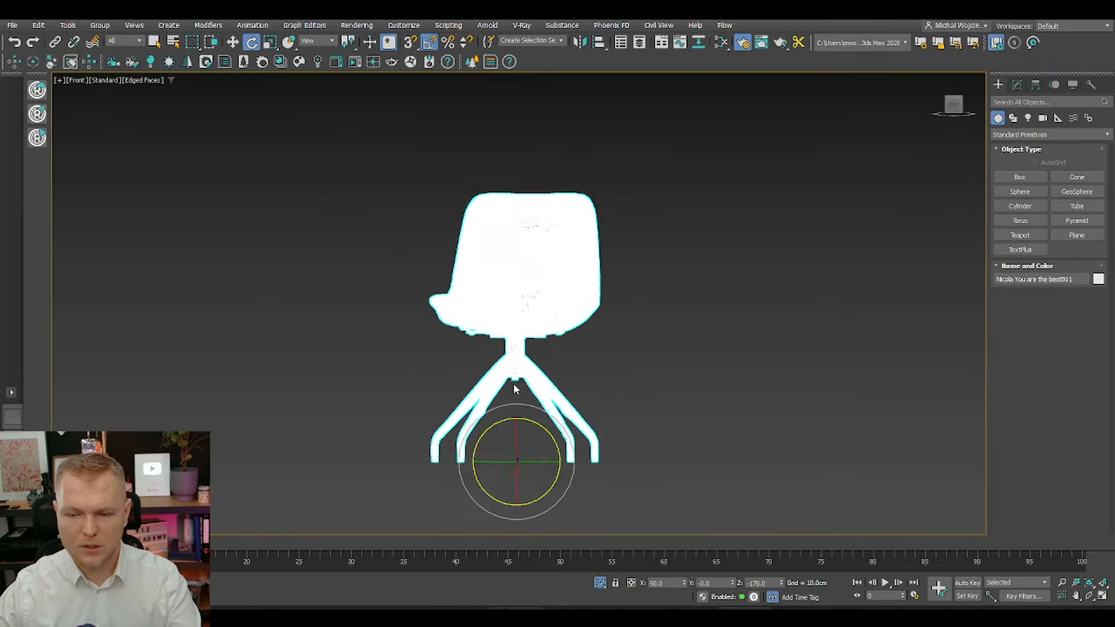
pyautogui.click(1017, 84)
pyautogui.click(1025, 116)
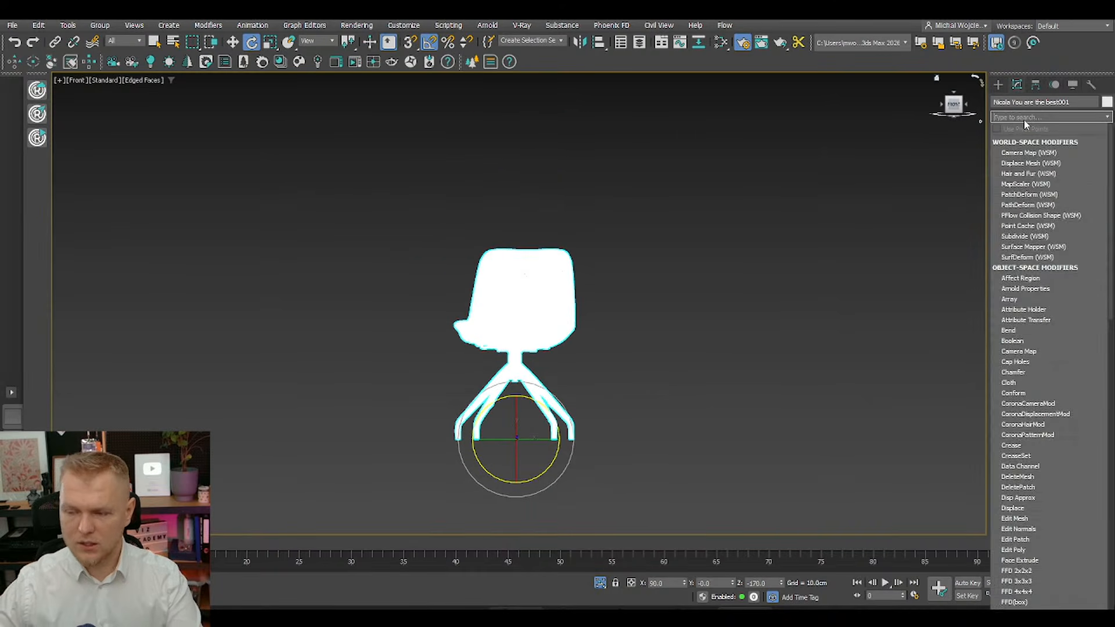
pyautogui.write('sl')
pyautogui.press('Return')
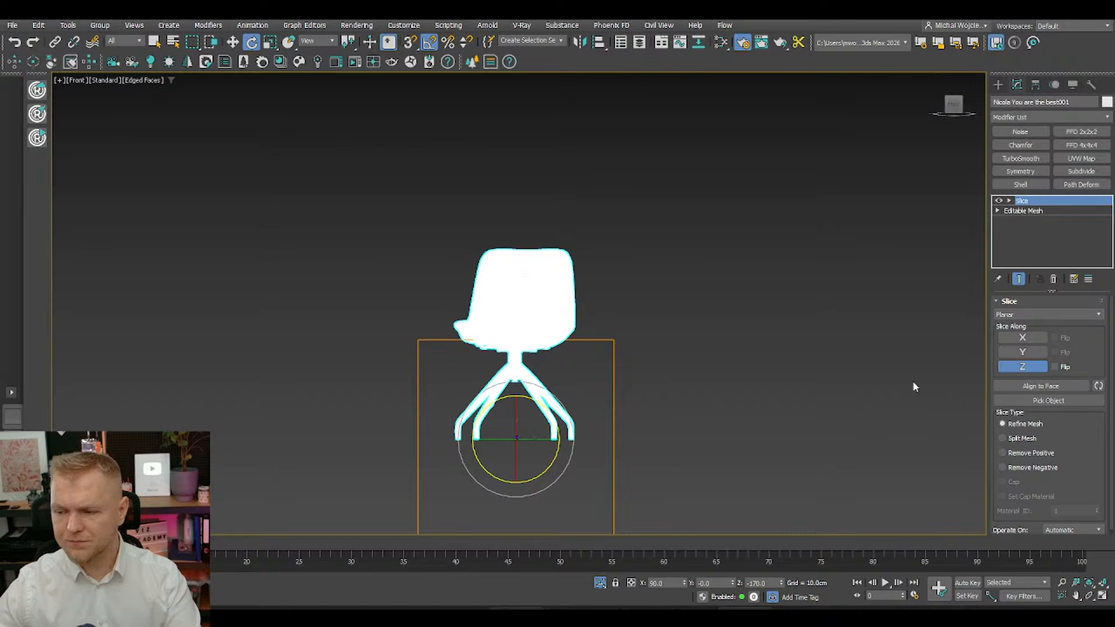
pyautogui.click(1017, 353)
# Step: Raise the slice plane to about 39.9 cm so it cuts between the chair's seat and its base
pyautogui.keyDown('alt'); pyautogui.moveTo(581, 377); pyautogui.dragTo(563, 406, button='middle'); pyautogui.keyUp('alt')
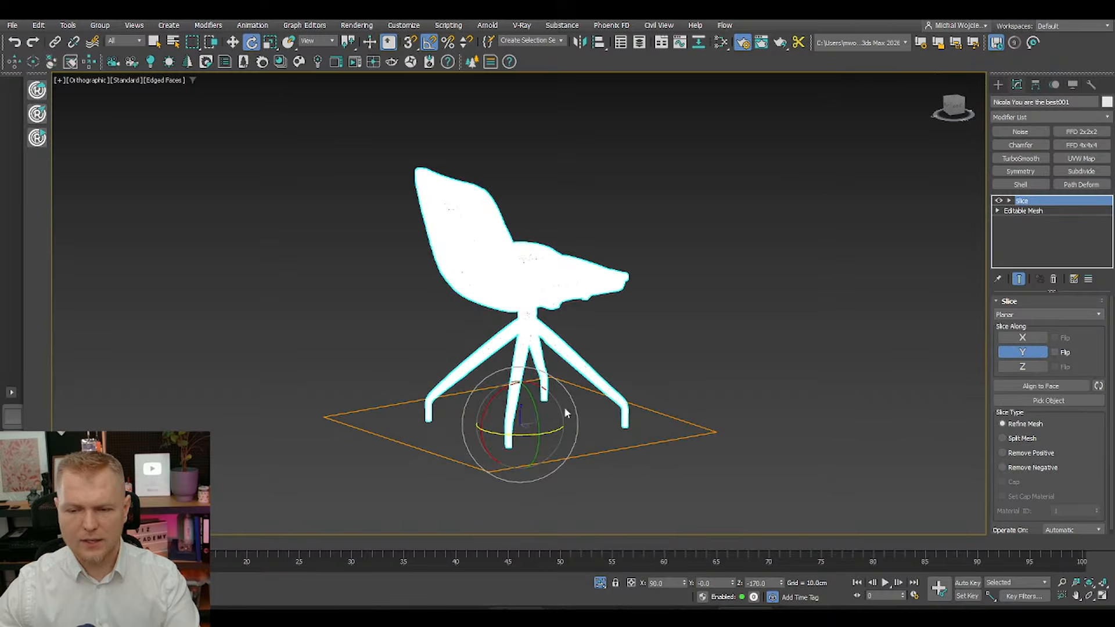
pyautogui.press('1')
pyautogui.press('w')
pyautogui.moveTo(520, 405); pyautogui.dragTo(527, 288)
pyautogui.press('f')
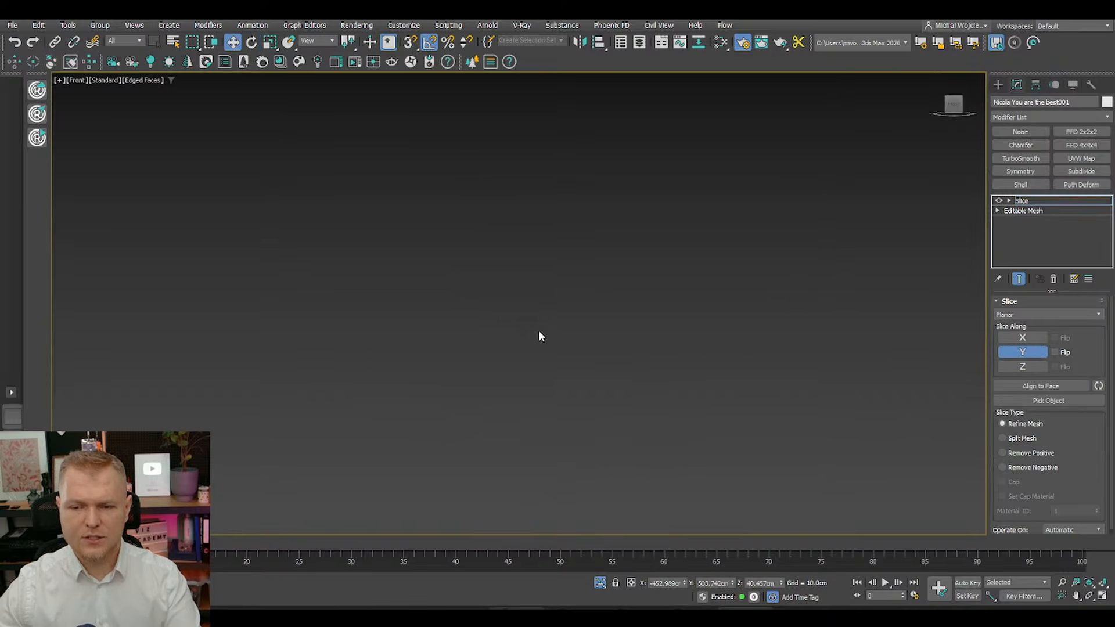
pyautogui.scroll(3, 532, 318)
pyautogui.scroll(4, 532, 323)
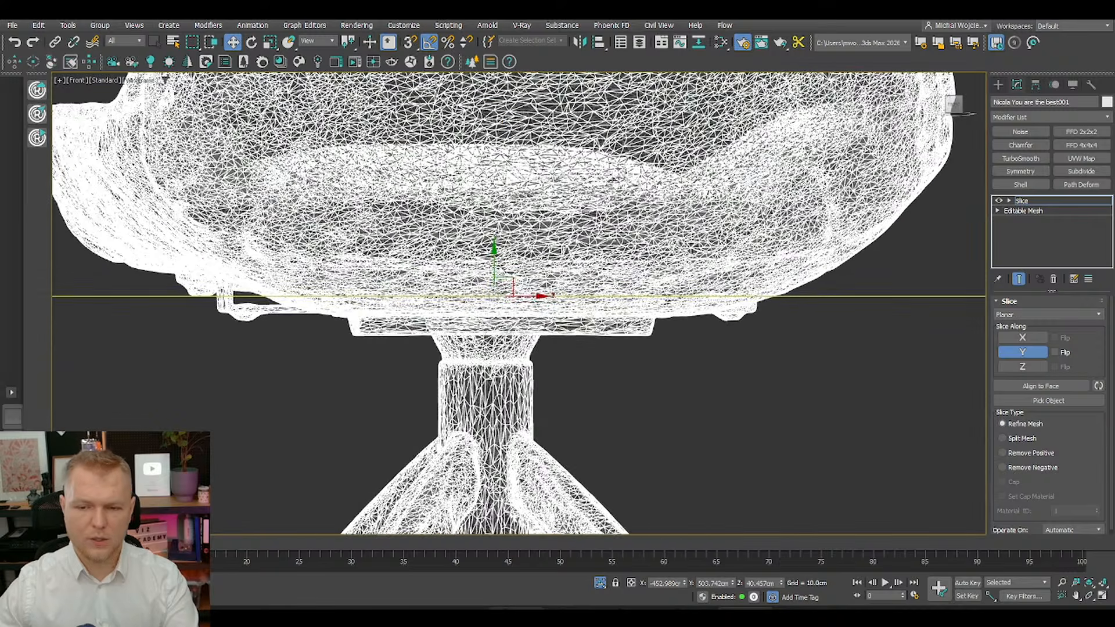
pyautogui.scroll(-8, 522, 317)
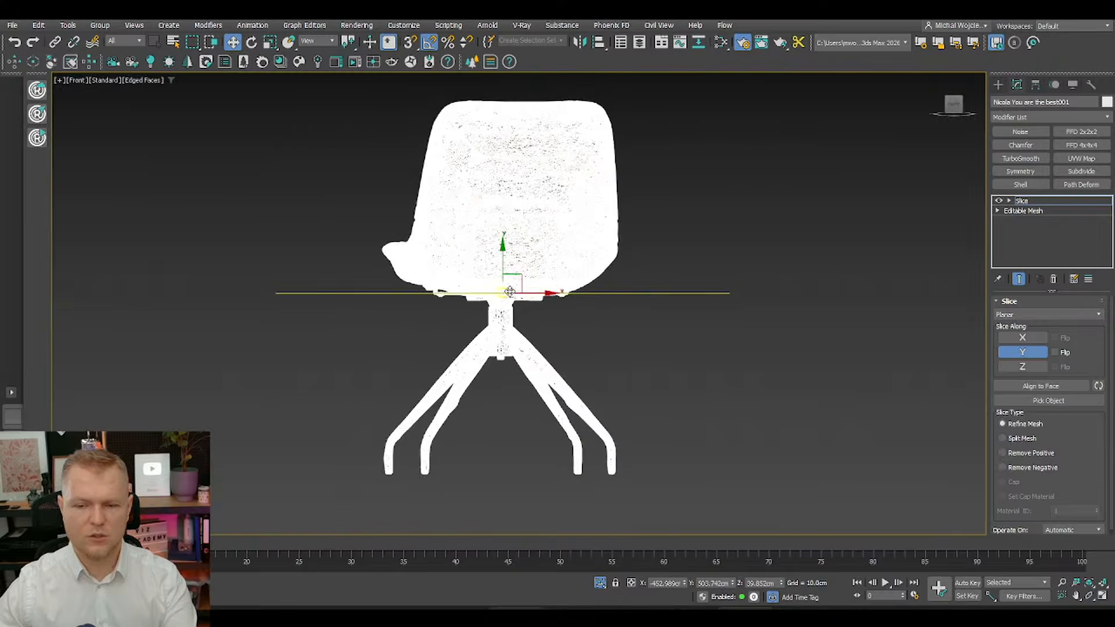
# Step: Set the slice type to Remove Negative to keep only the seat, and check the cut underneath
pyautogui.moveTo(511, 314)
pyautogui.keyDown('alt'); pyautogui.mouseDown(button='middle')
pyautogui.moveTo(472, 307)
pyautogui.moveTo(507, 274)
pyautogui.moveTo(479, 264)
pyautogui.moveTo(481, 253)
pyautogui.mouseUp(button='middle'); pyautogui.keyUp('alt')
pyautogui.scroll(3, 471, 307)
pyautogui.press('F4')
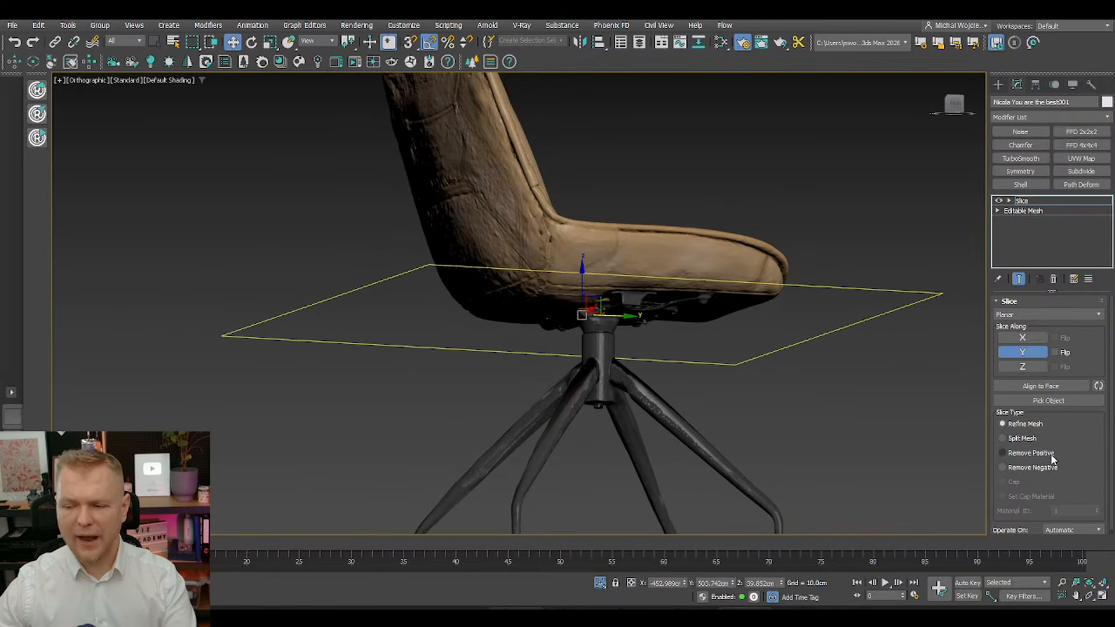
pyautogui.scroll(-1, 1078, 438)
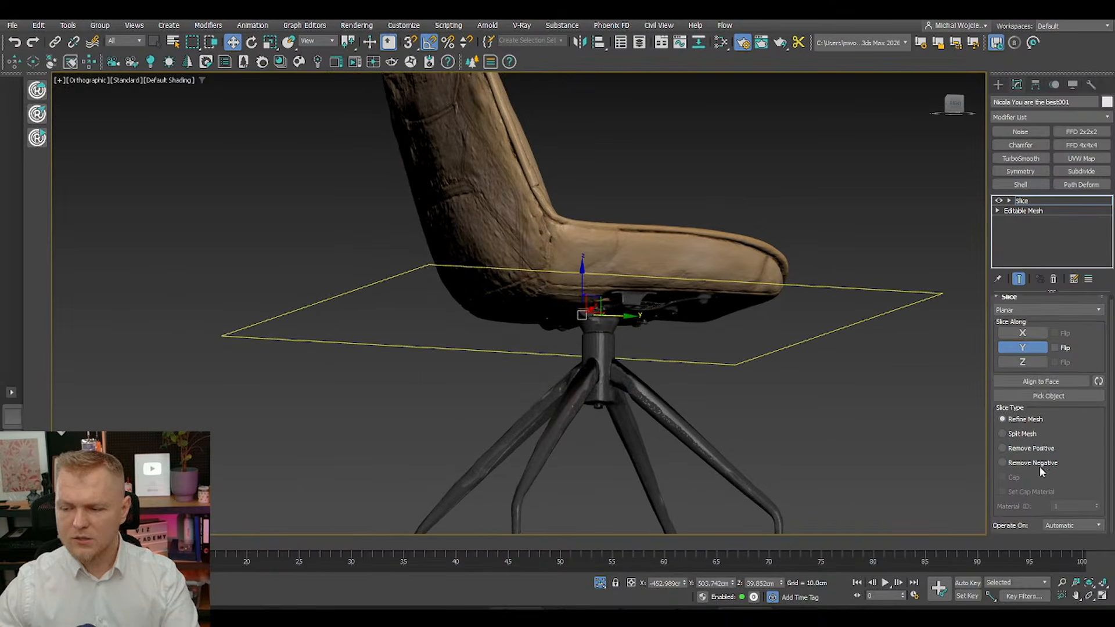
pyautogui.click(1017, 467)
pyautogui.keyDown('alt'); pyautogui.moveTo(655, 343); pyautogui.dragTo(610, 324, button='middle'); pyautogui.keyUp('alt')
pyautogui.scroll(4, 452, 301)
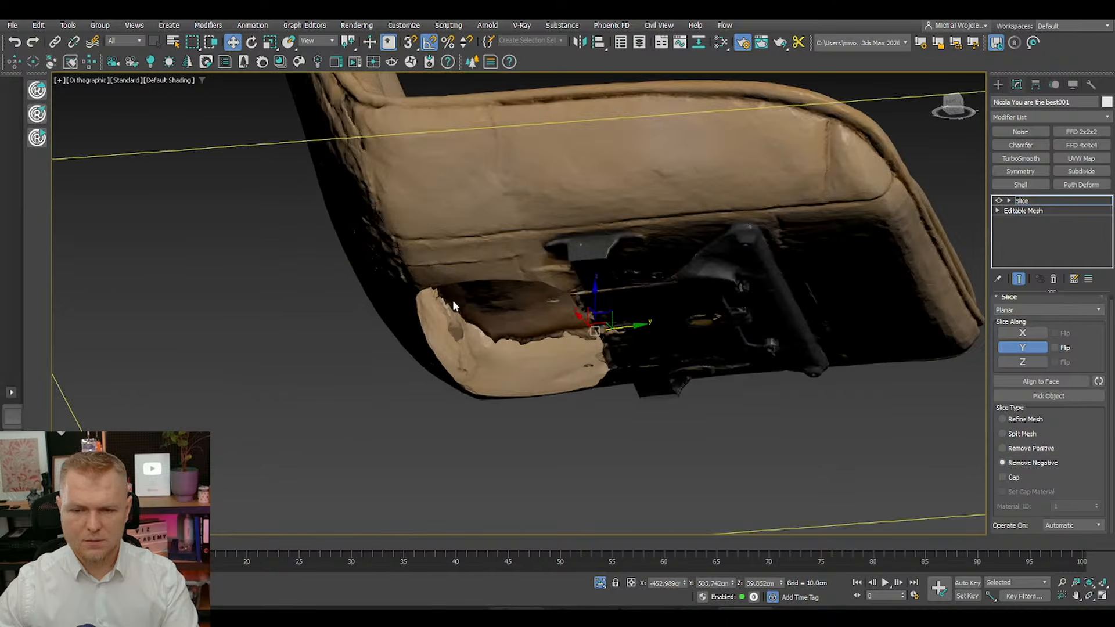
pyautogui.moveTo(602, 300); pyautogui.dragTo(622, 231)
pyautogui.keyDown('alt'); pyautogui.moveTo(622, 232); pyautogui.dragTo(606, 336, button='middle'); pyautogui.keyUp('alt')
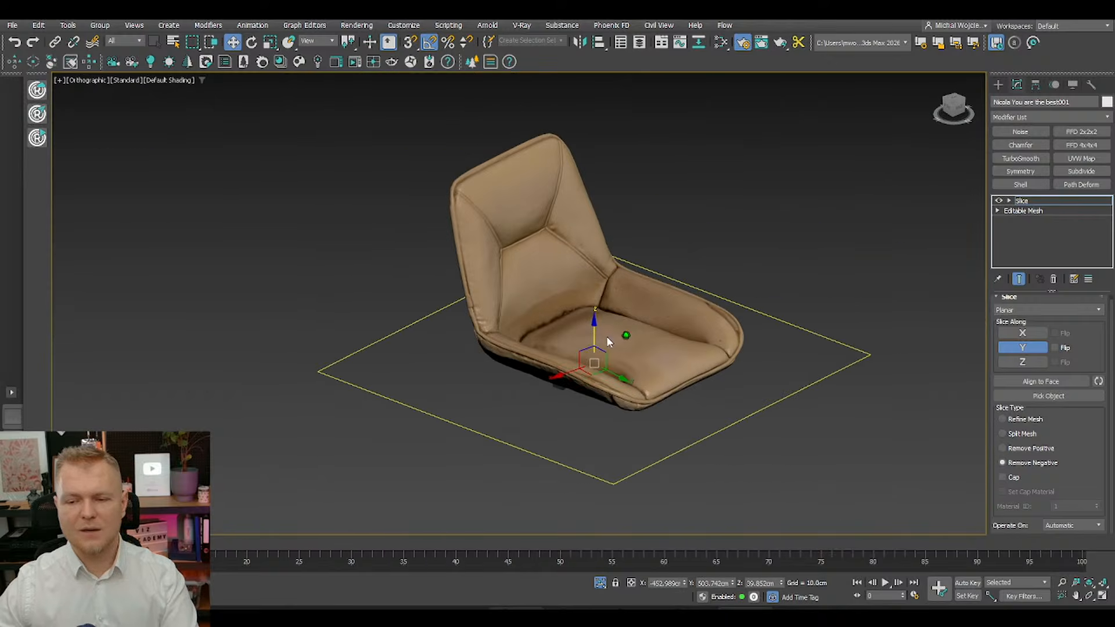
# Step: Clone the sliced chair as a copy and set its slice type to Remove Positive to keep only the base
pyautogui.hotkey('ctrl', 'v')
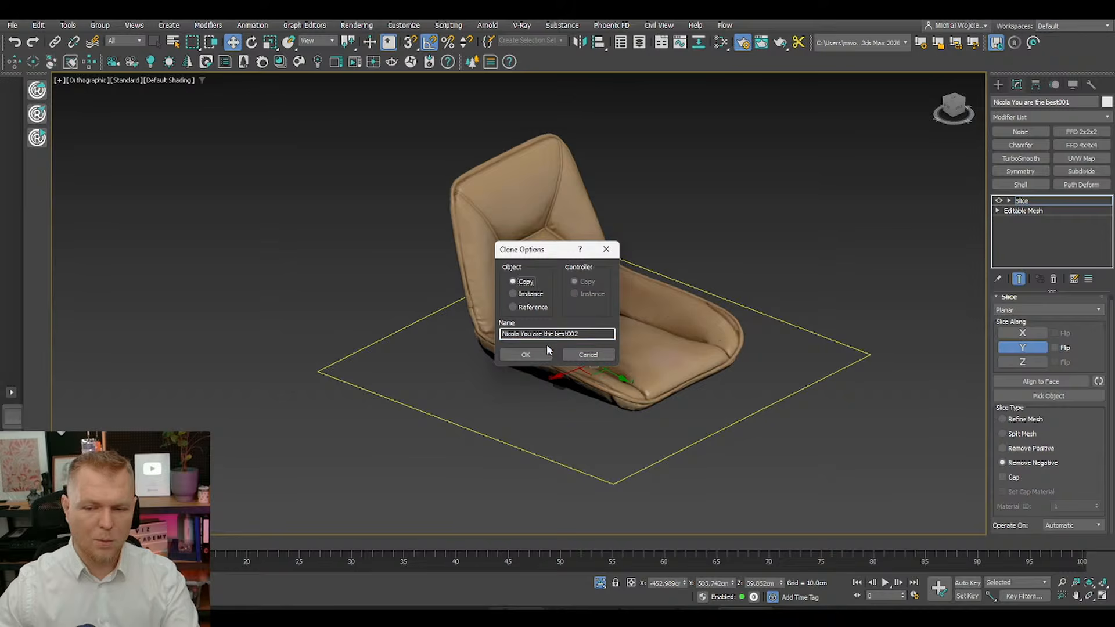
pyautogui.click(546, 347)
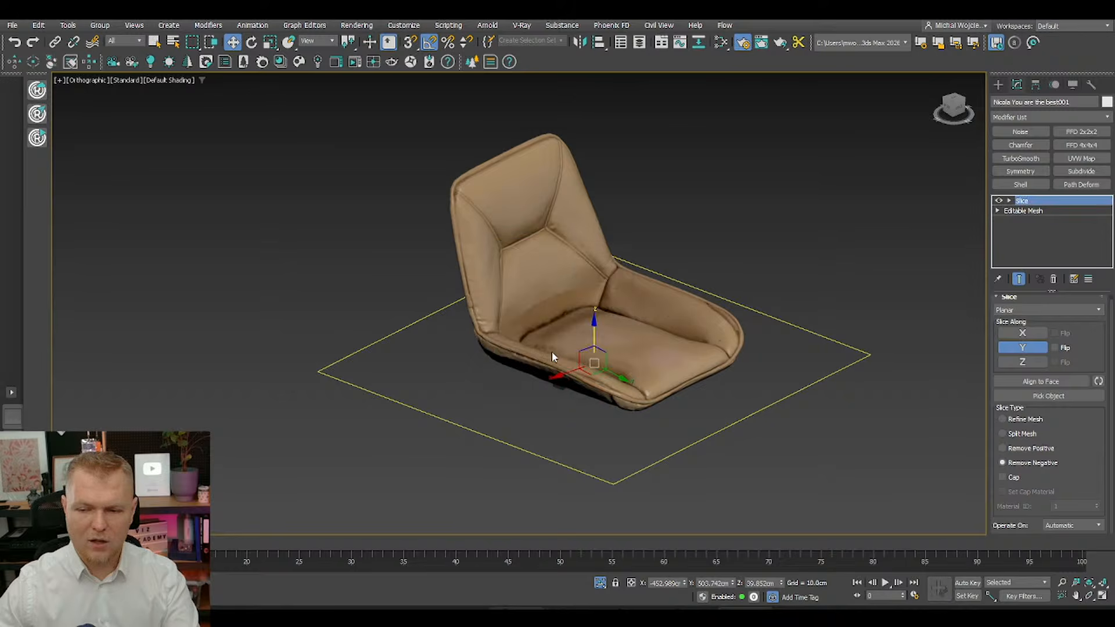
pyautogui.click(1032, 448)
pyautogui.moveTo(538, 277); pyautogui.dragTo(532, 252, button='middle')
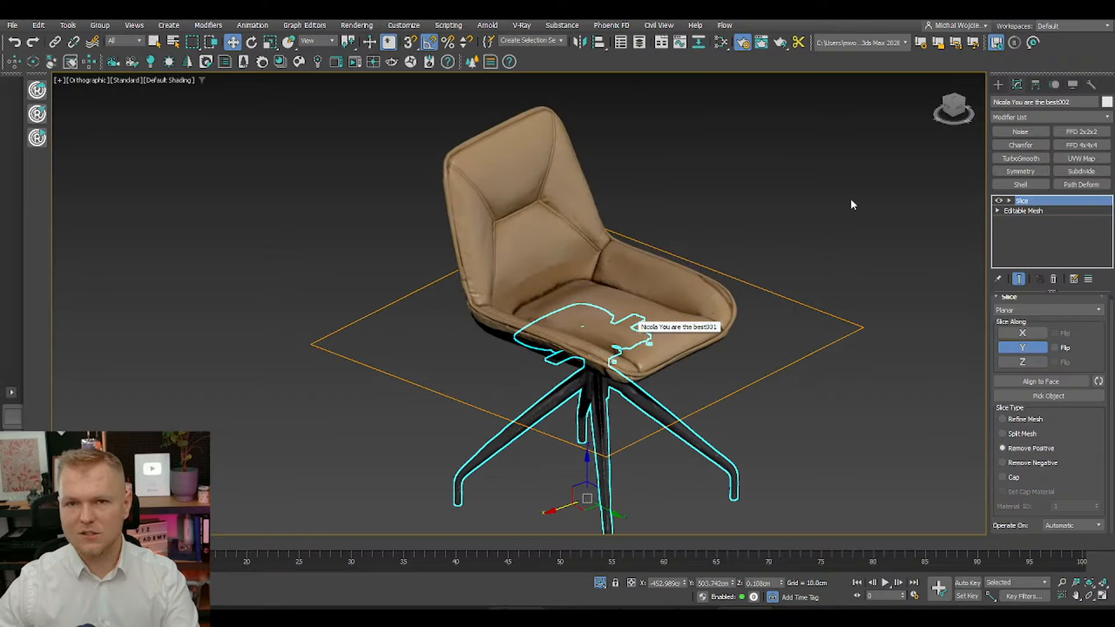
# Step: Convert both the seat and base objects to Editable Poly and select the seat alone
pyautogui.hotkey('ctrl', 'a')
pyautogui.rightClick(584, 339)
pyautogui.moveTo(639, 485)
pyautogui.click(720, 495)
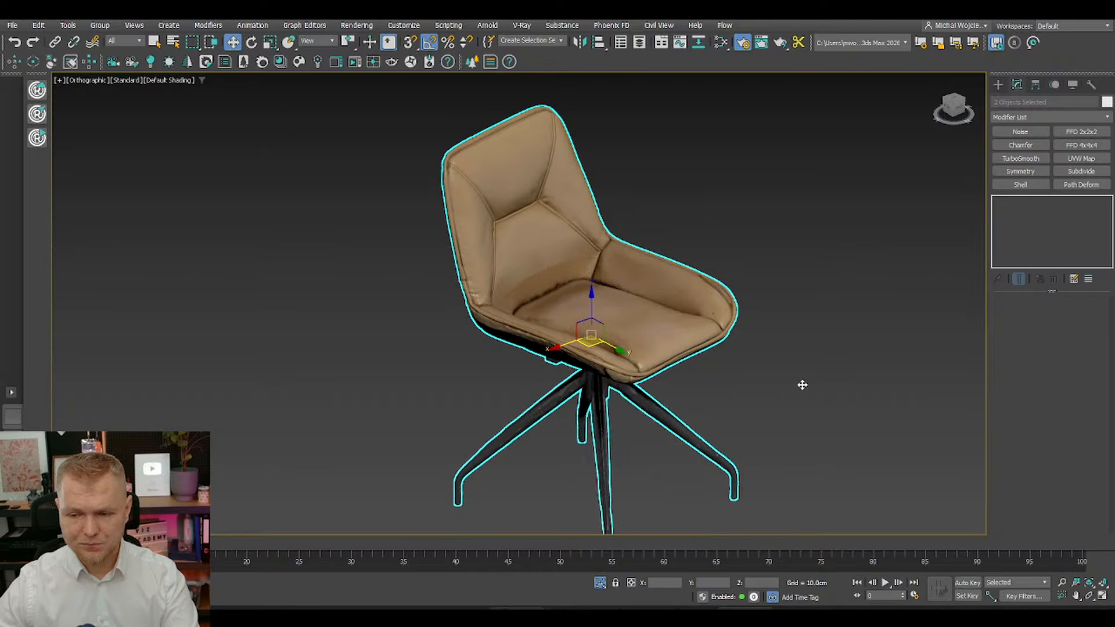
pyautogui.click(589, 365)
pyautogui.moveTo(571, 511)
pyautogui.mouseDown()
pyautogui.moveTo(639, 477)
pyautogui.moveTo(564, 504)
pyautogui.mouseUp()
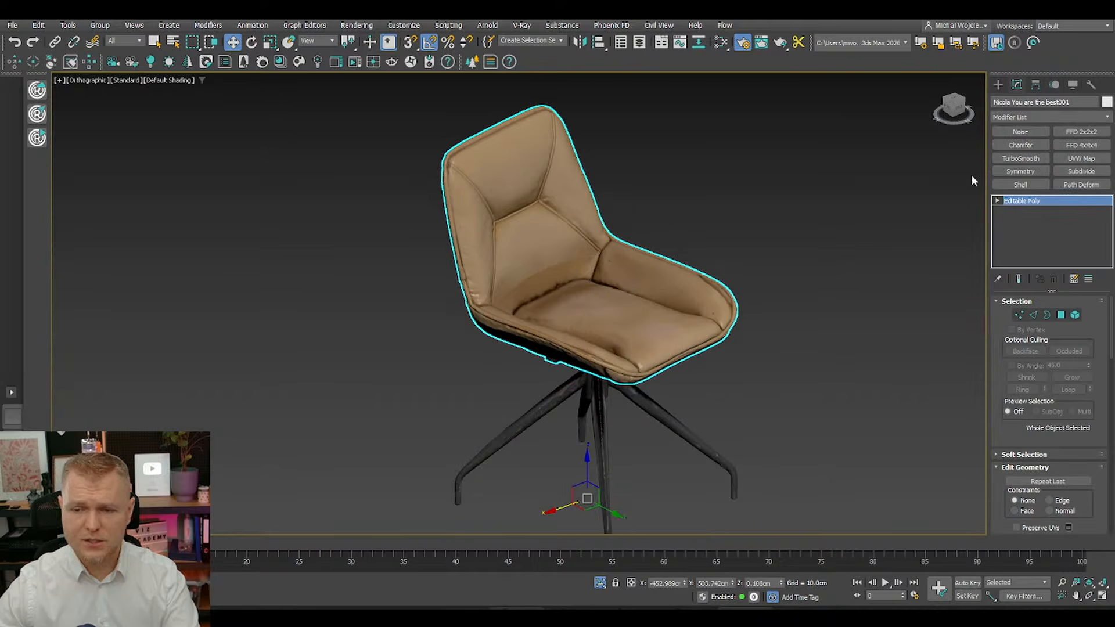
# Step: Add a Retopology modifier to the chair seat
pyautogui.click(1044, 117)
pyautogui.write('reto')
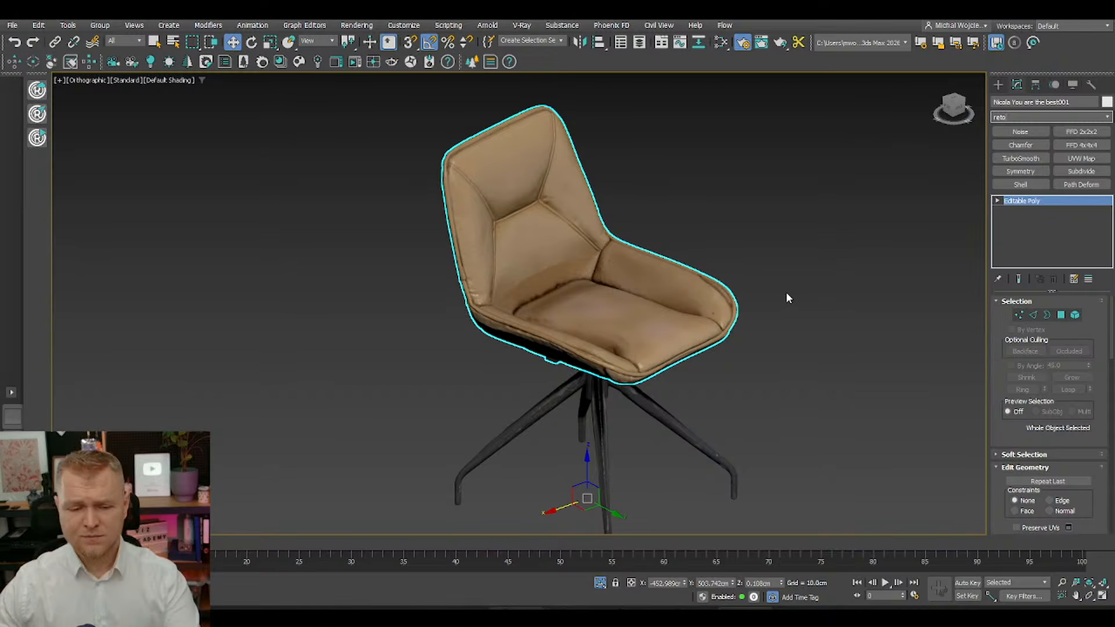
pyautogui.press('Return')
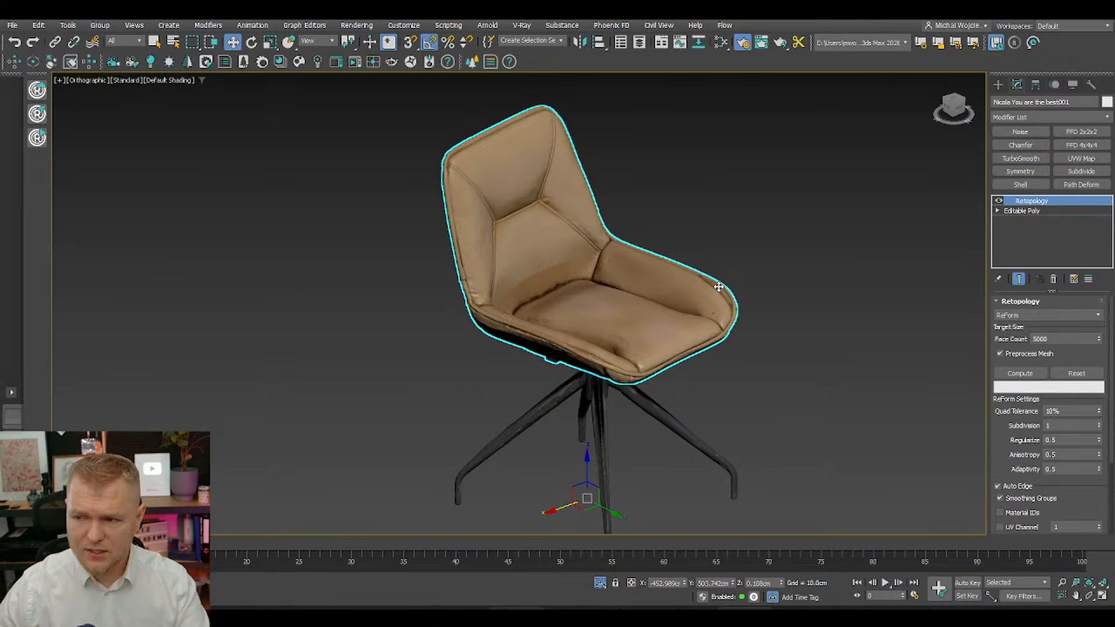
# Step: Check the seat's mesh edges and show the scene's polygon statistics in the viewport
pyautogui.press('F4')
pyautogui.moveTo(722, 325)
pyautogui.mouseDown(button='middle')
pyautogui.moveTo(687, 306)
pyautogui.moveTo(687, 318)
pyautogui.mouseUp(button='middle')
pyautogui.press('F4')
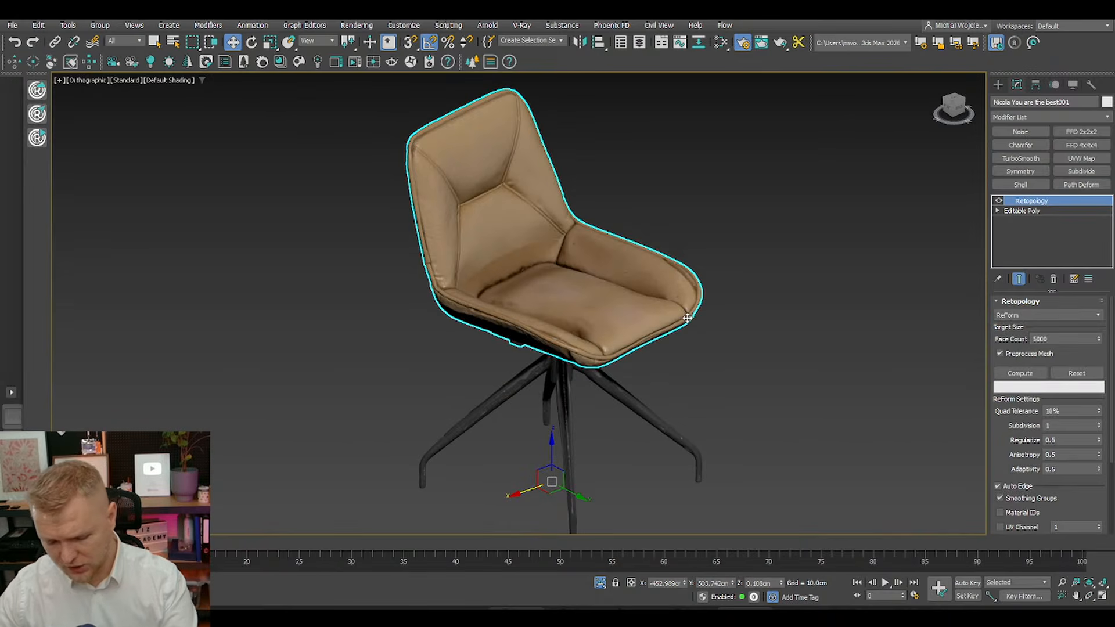
pyautogui.press('7')
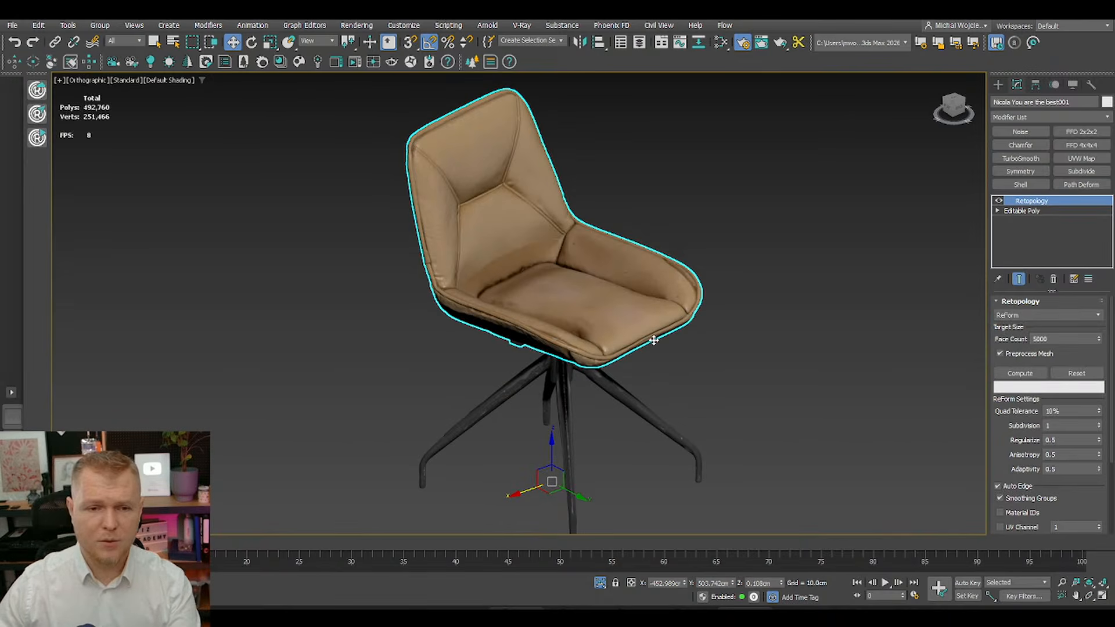
# Step: Switch the viewport shading to Clay and start computing the seat's retopology with a face count of 5000
pyautogui.keyDown('alt'); pyautogui.moveTo(616, 348); pyautogui.dragTo(535, 290, button='middle'); pyautogui.keyUp('alt')
pyautogui.click(151, 85)
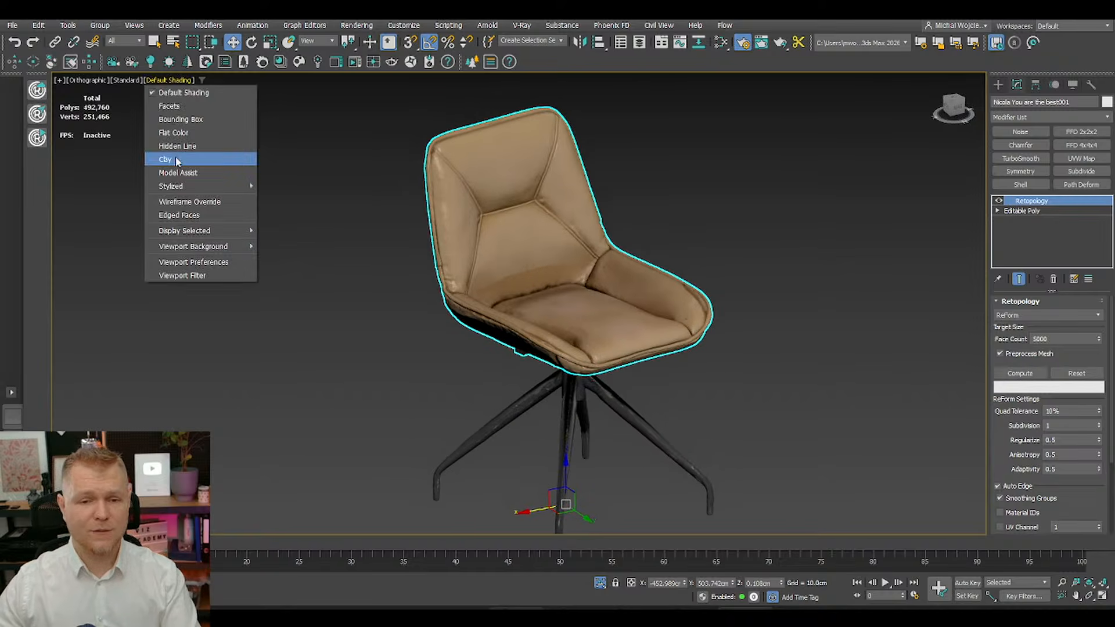
pyautogui.click(174, 155)
pyautogui.click(1021, 374)
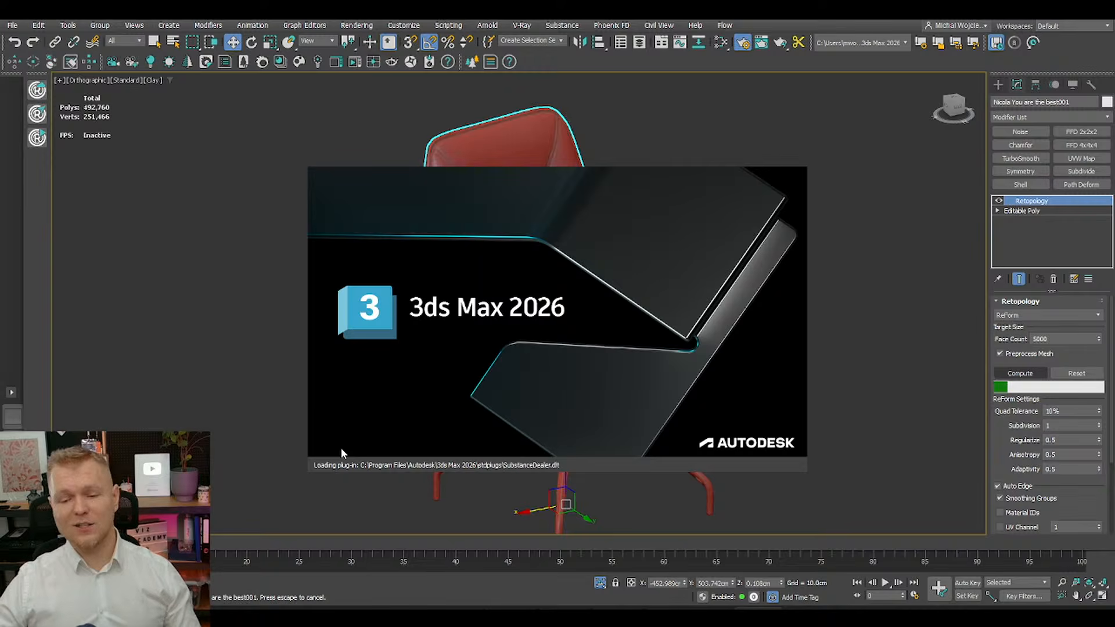
# Step: Switch to the Meshy workspace in the browser to inspect the textured chair from all sides, and view Synexa's Hunyuan3d-2 page
pyautogui.moveTo(520, 616)
pyautogui.click(449, 538)
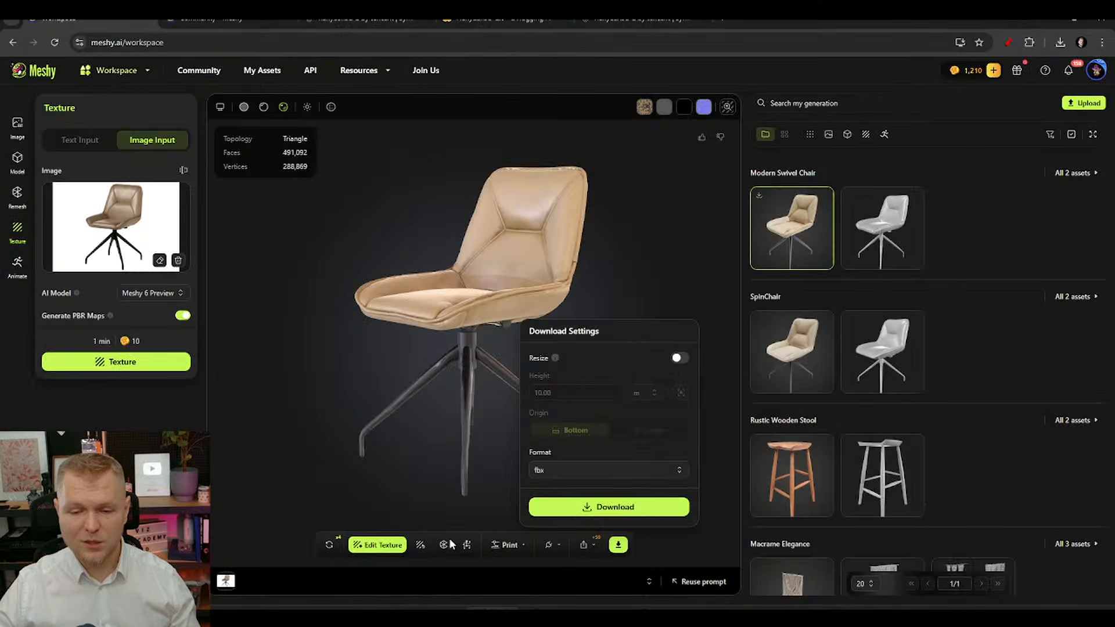
pyautogui.moveTo(465, 464); pyautogui.dragTo(441, 286)
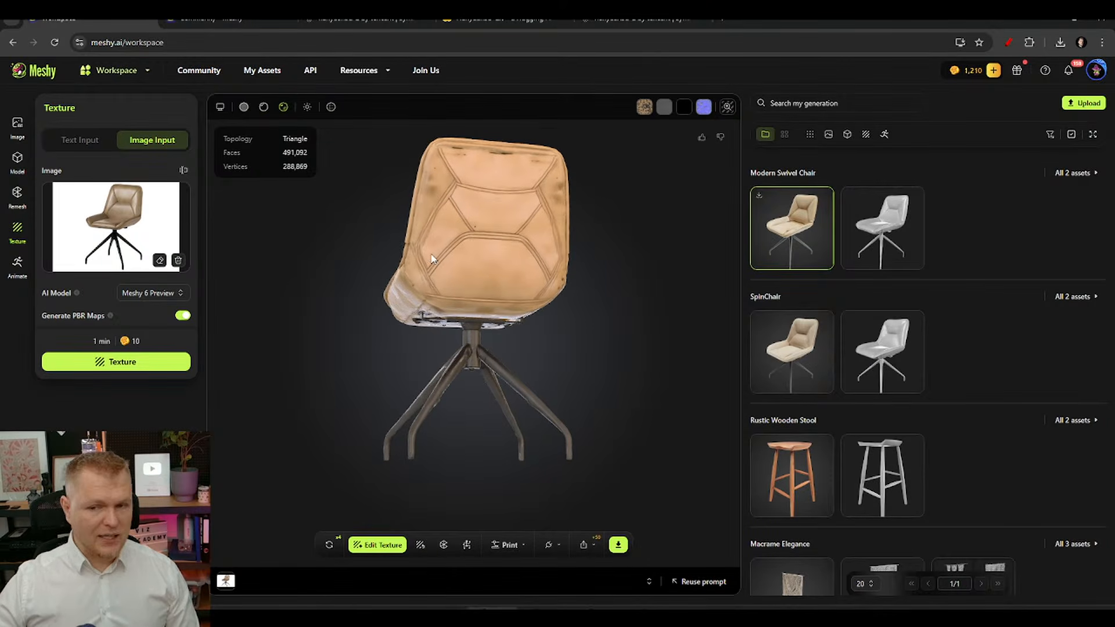
pyautogui.moveTo(564, 277); pyautogui.dragTo(448, 319)
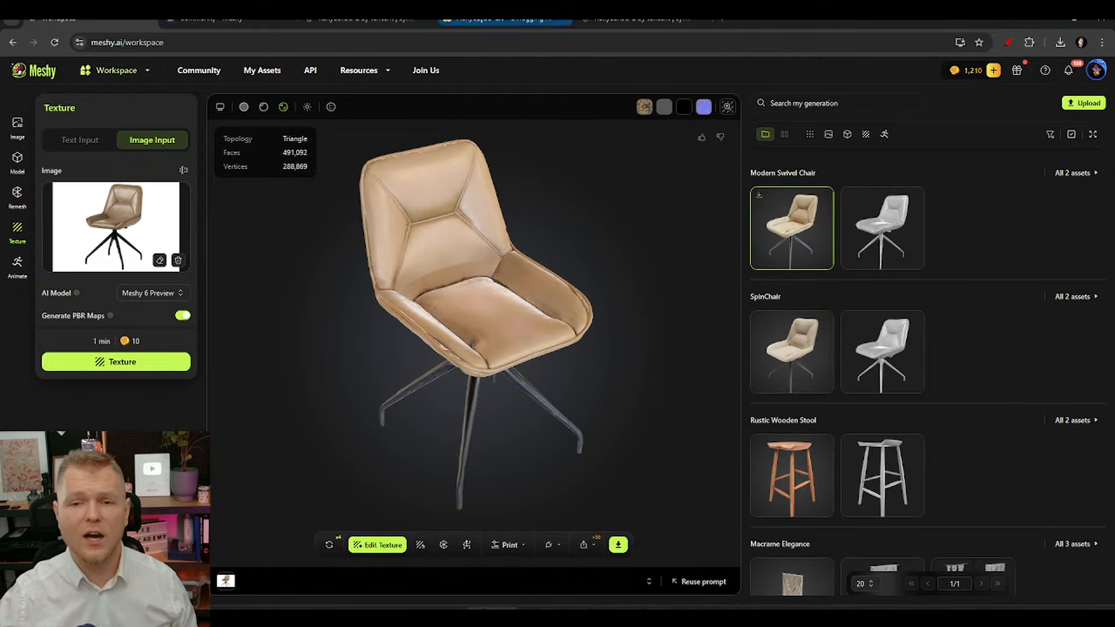
pyautogui.click(365, 19)
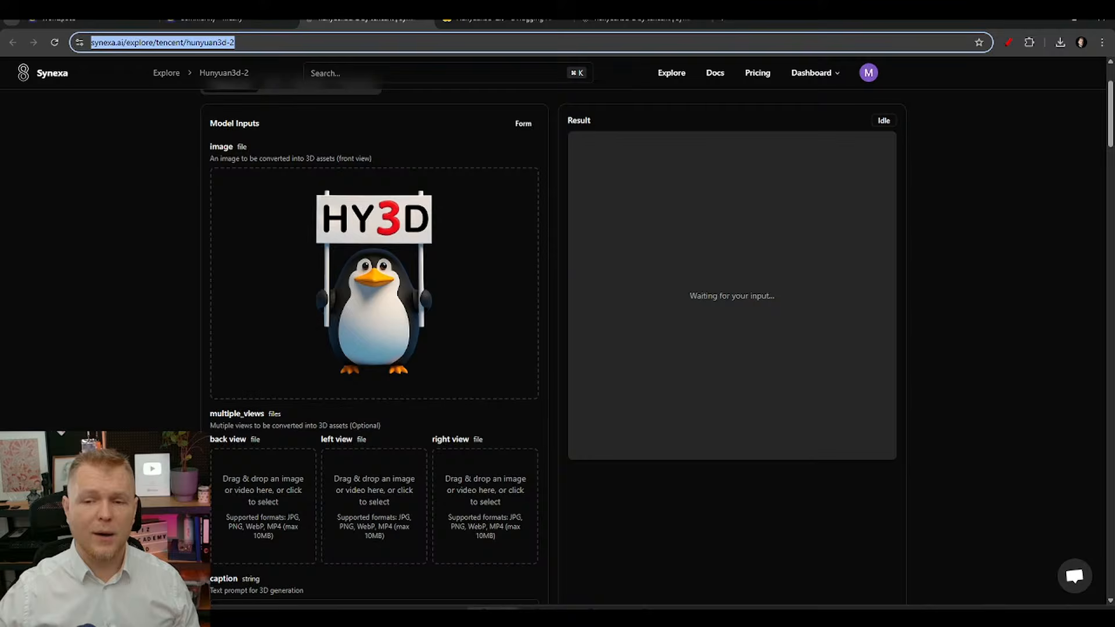
pyautogui.click(131, 190)
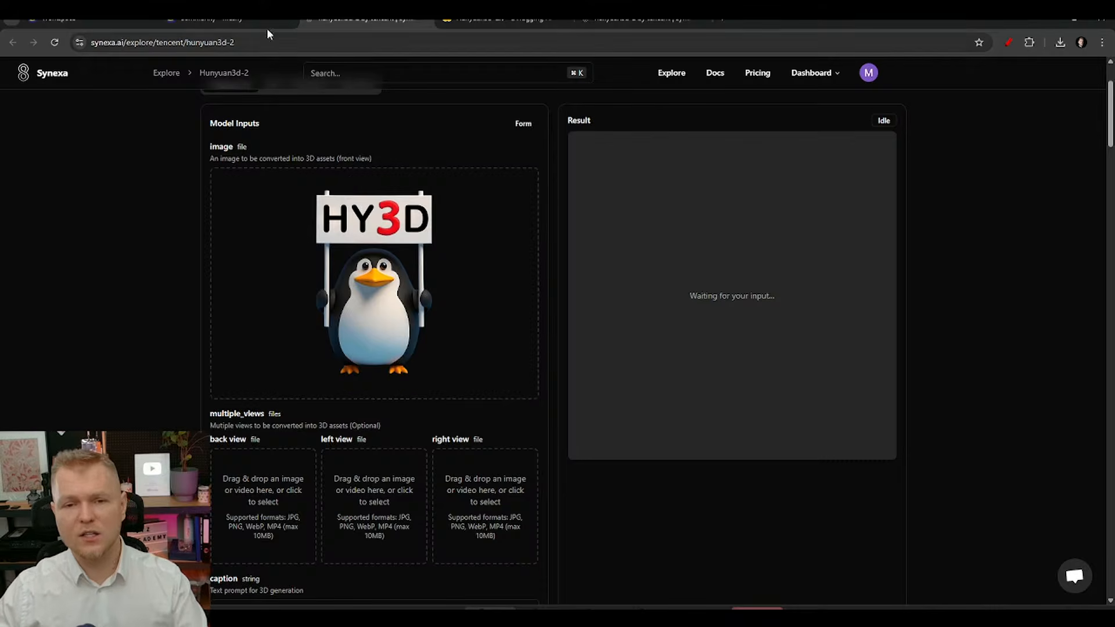
# Step: Return to the Meshy workspace and open the untextured version of the Modern Swivel Chair
pyautogui.click(197, 20)
pyautogui.click(152, 21)
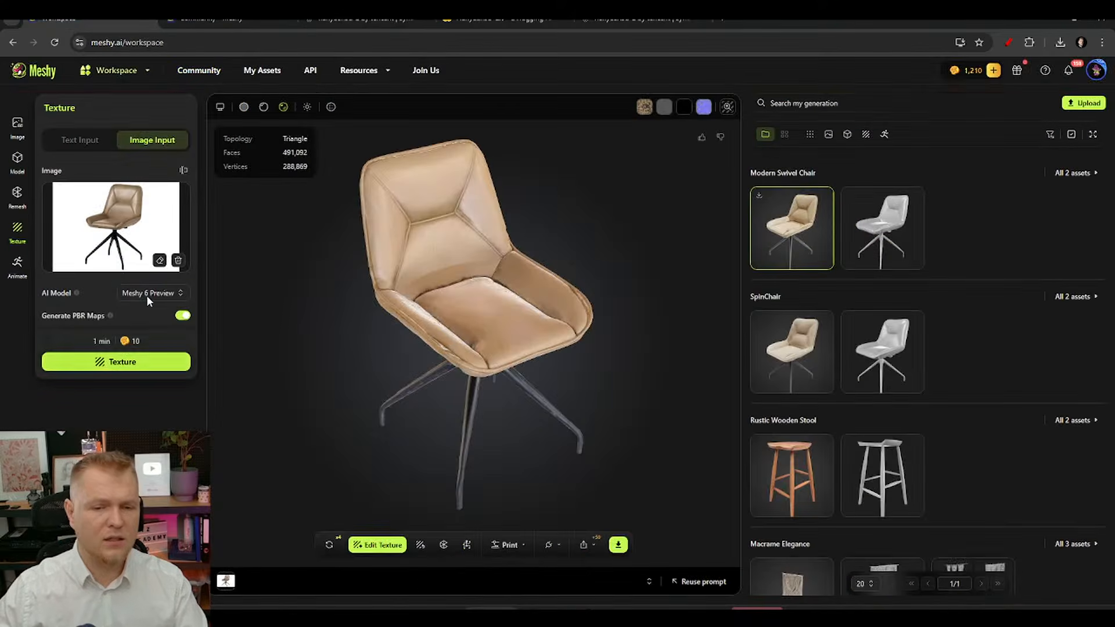
pyautogui.click(75, 141)
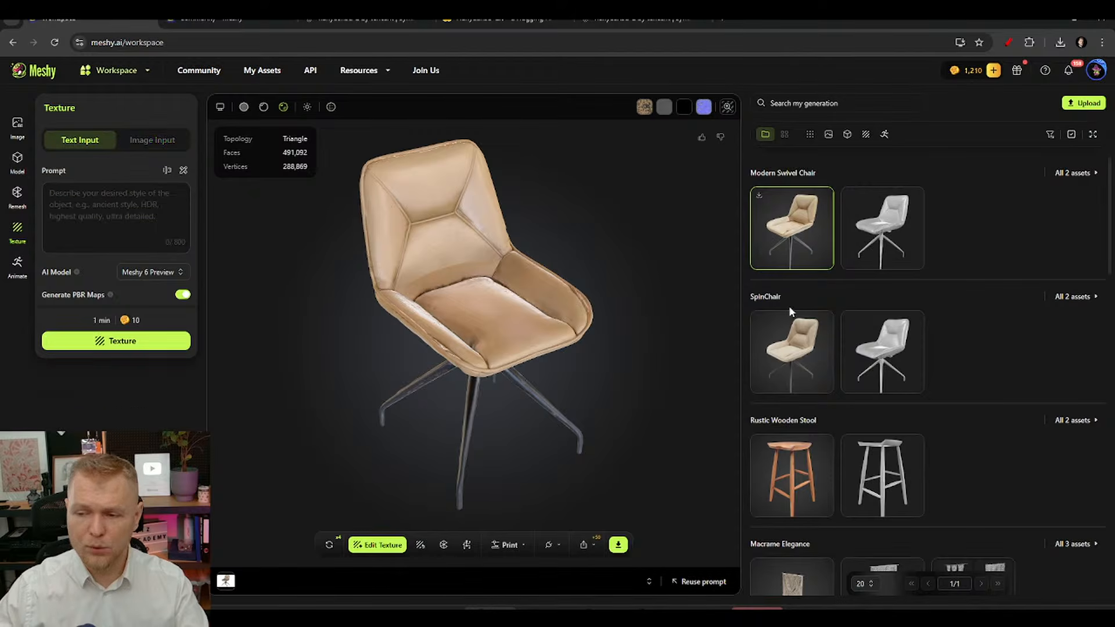
pyautogui.click(898, 241)
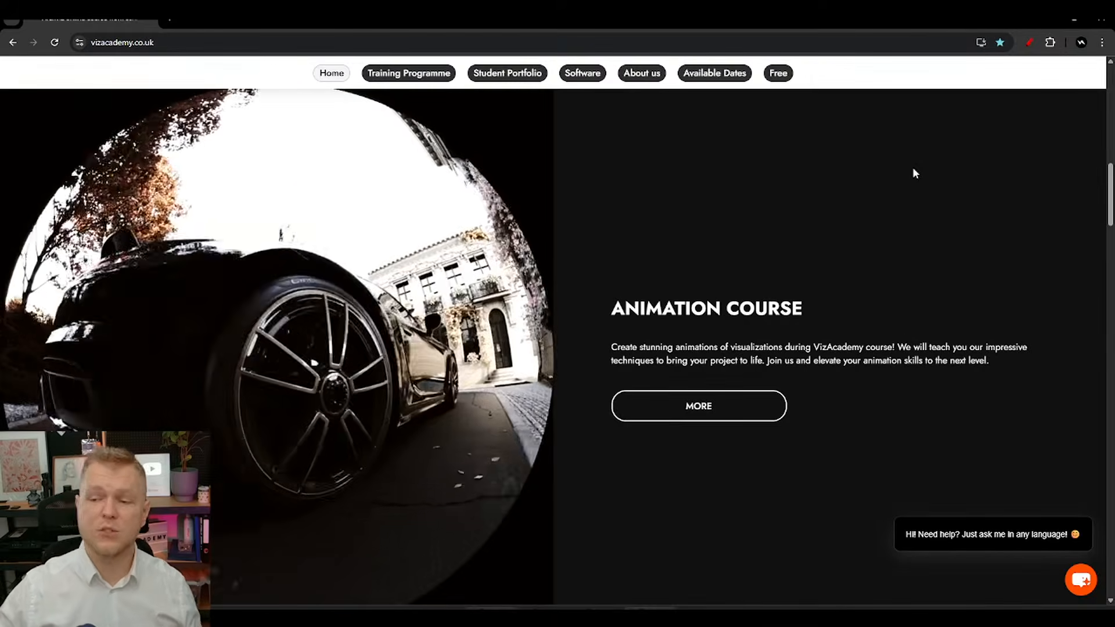
# Step: View the account sign-up area of the VizAcademy home page and return to the Meshy workspace
pyautogui.scroll(10, 767, 278)
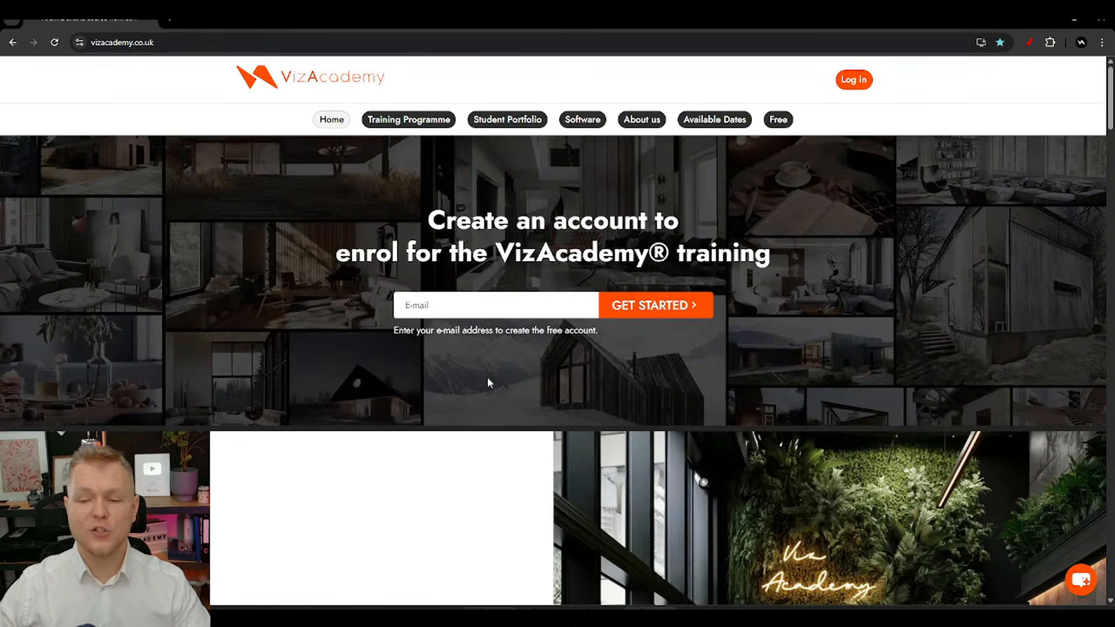
pyautogui.moveTo(516, 625)
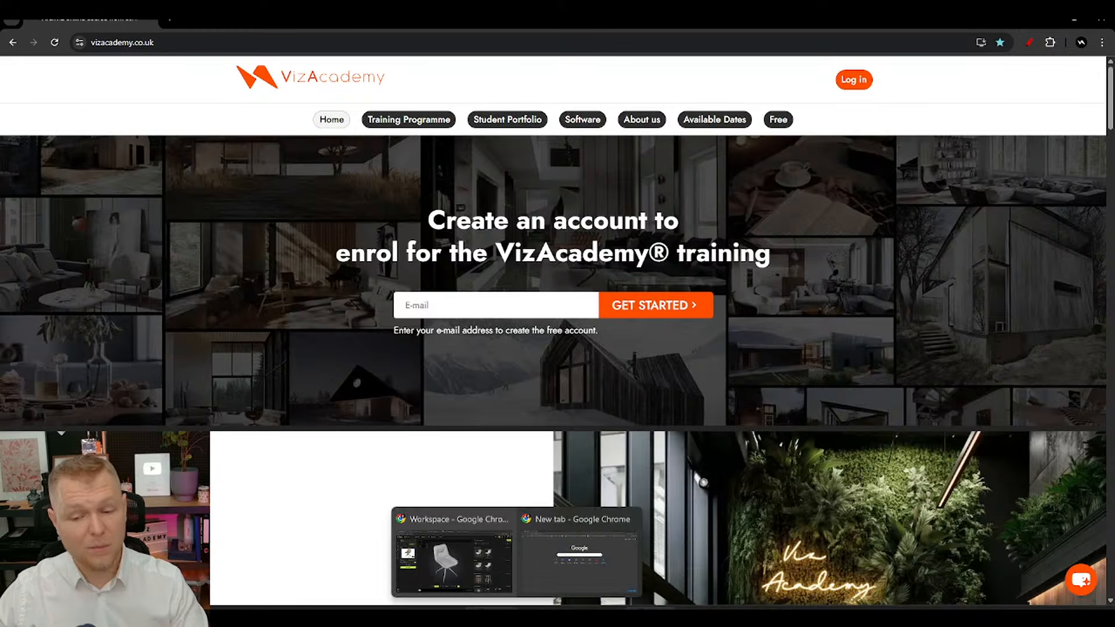
pyautogui.click(451, 566)
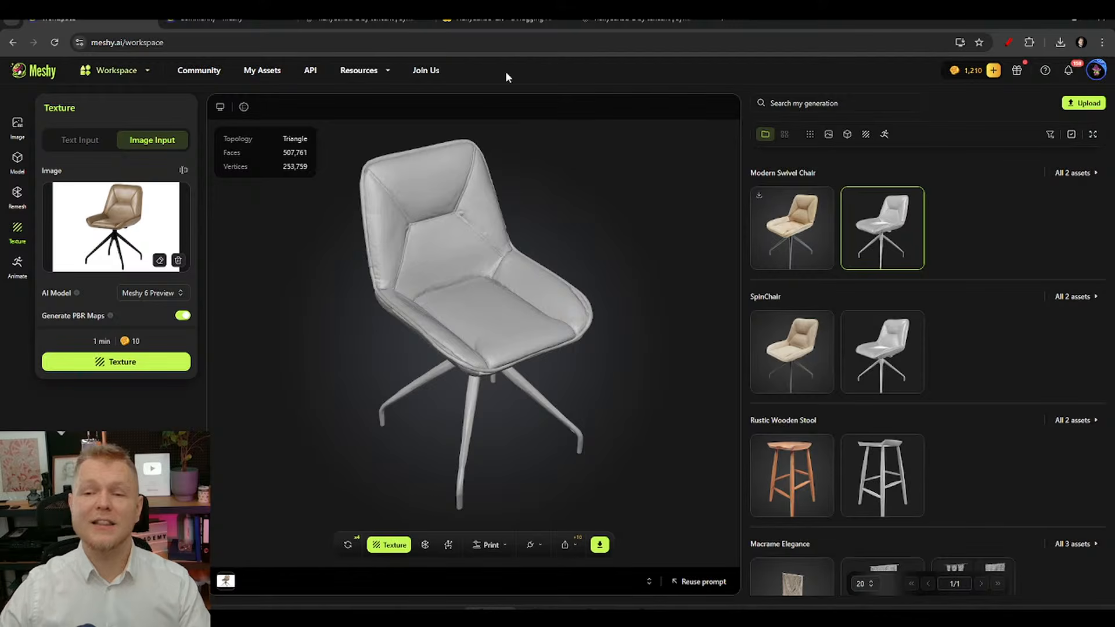
# Step: On Synexa's Hunyuan3d-2 page, upload Screenshot 2025-10-30 185458.png from the Stool folder as the front view image
pyautogui.click(362, 20)
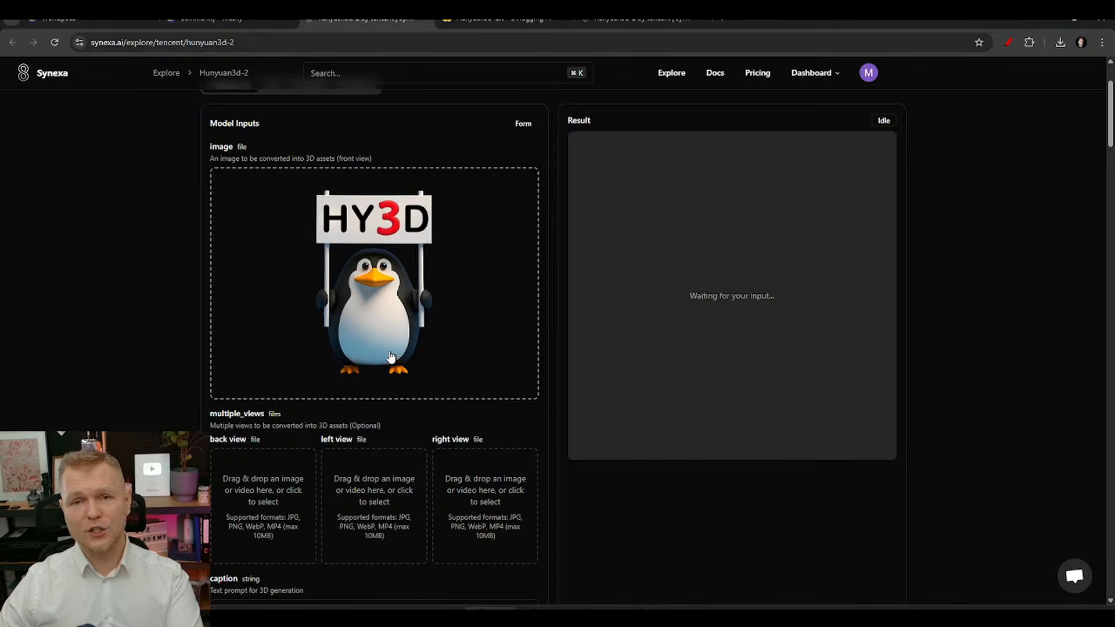
pyautogui.click(372, 321)
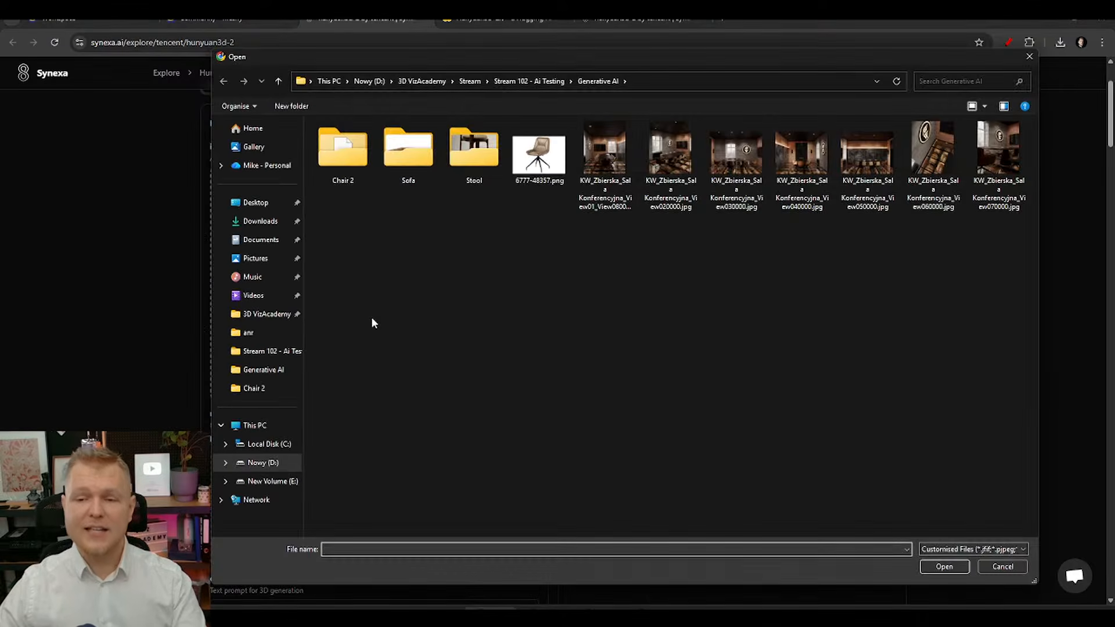
pyautogui.doubleClick(474, 150)
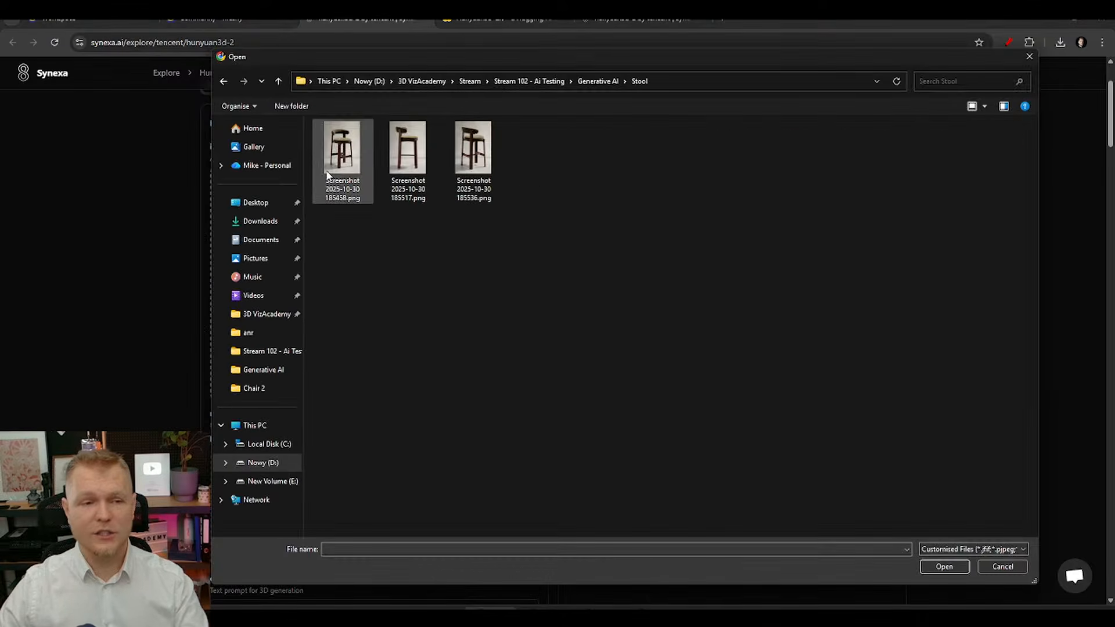
pyautogui.click(344, 174)
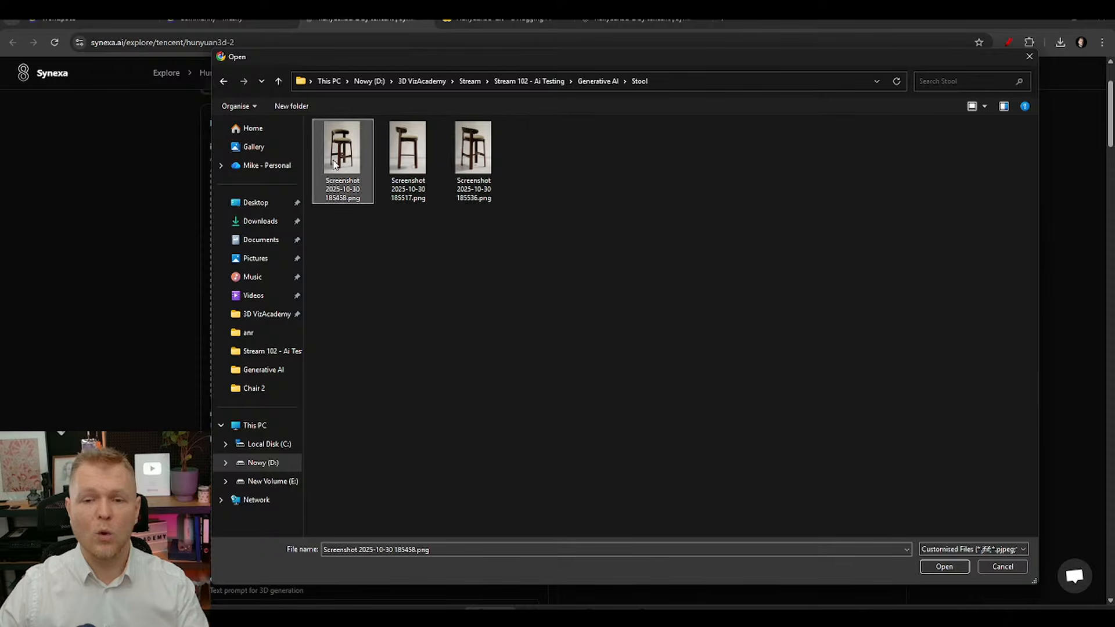
pyautogui.click(945, 567)
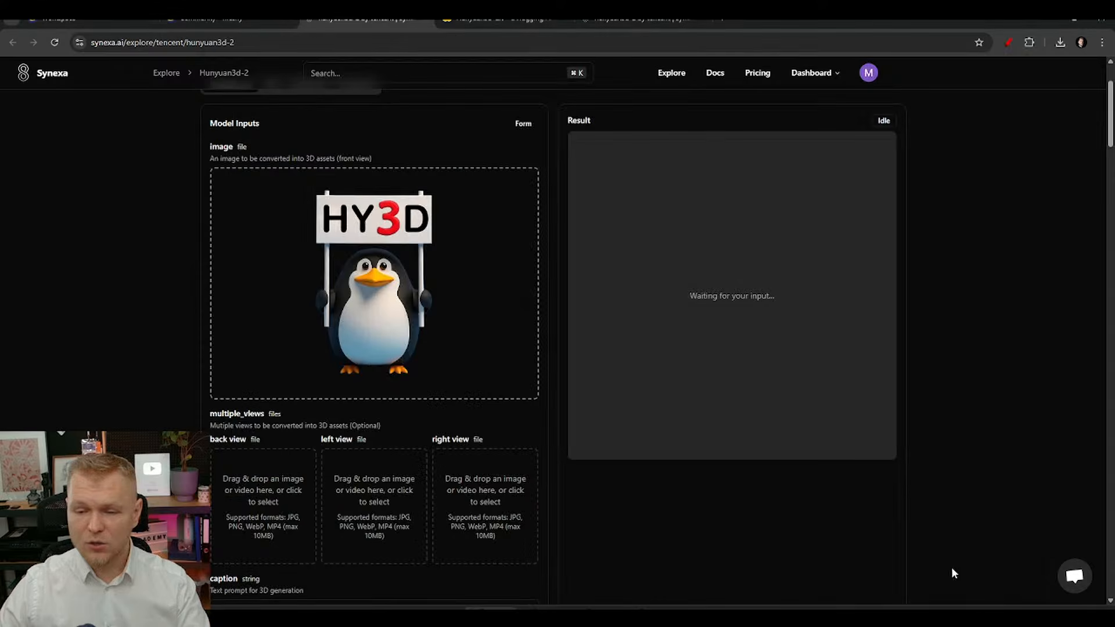
# Step: Upload Screenshot 2025-10-30 185517.png as the stool's back view and Screenshot 2025-10-30 185536.png as its left view
pyautogui.click(280, 489)
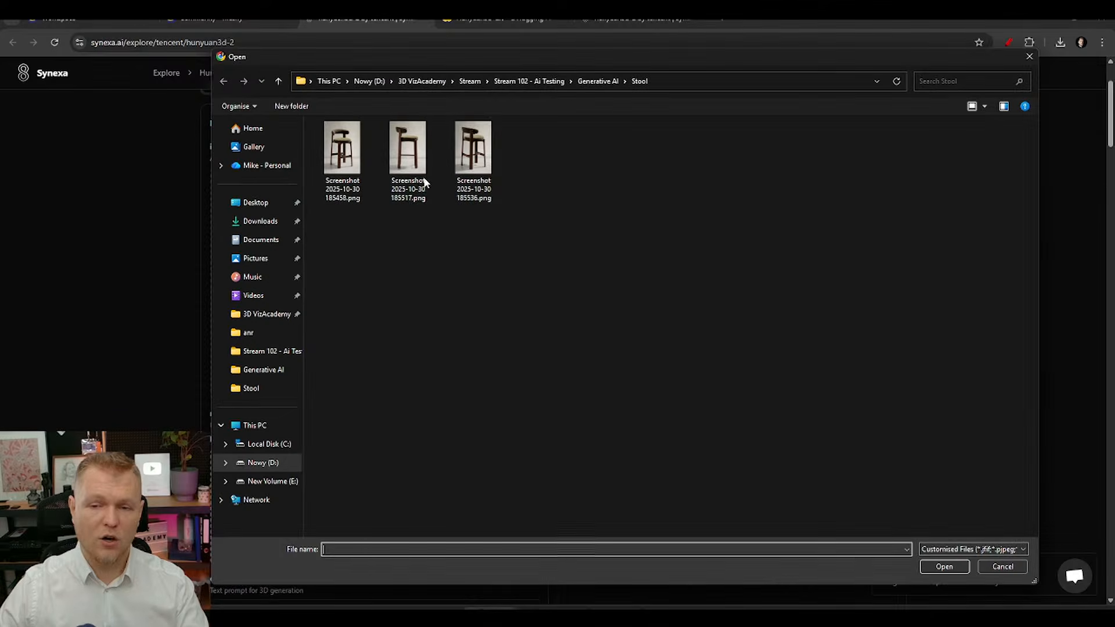
pyautogui.click(424, 180)
pyautogui.click(945, 567)
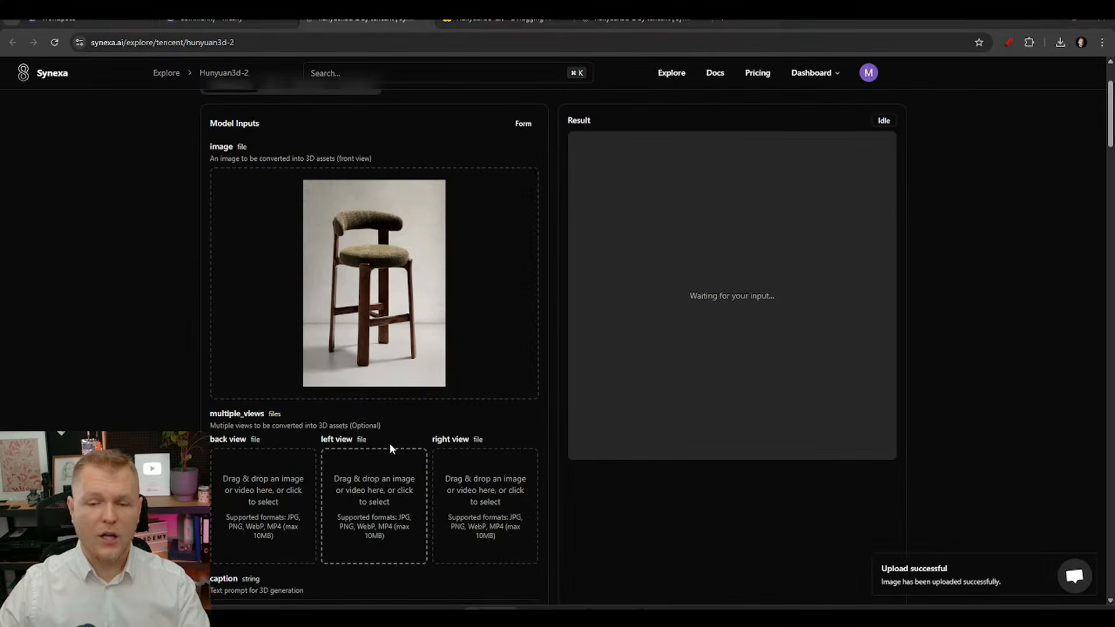
pyautogui.click(390, 465)
pyautogui.click(473, 160)
pyautogui.click(928, 568)
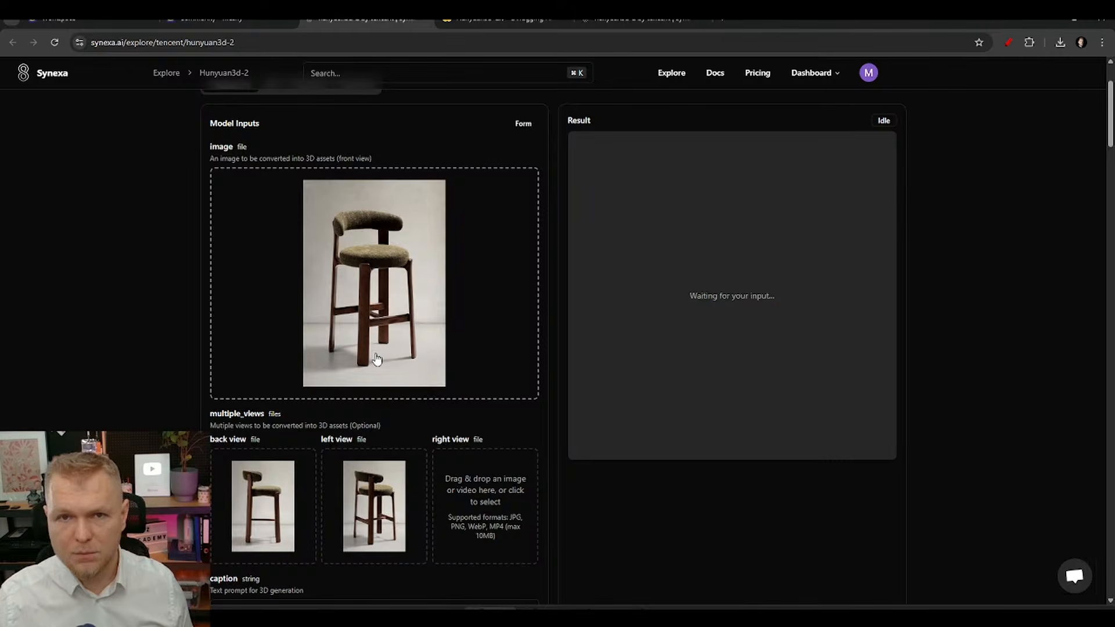
# Step: Review the Hunyuan3d-2 pricing table and the generation settings below the uploaded stool views
pyautogui.scroll(-5, 179, 358)
pyautogui.scroll(-10, 179, 360)
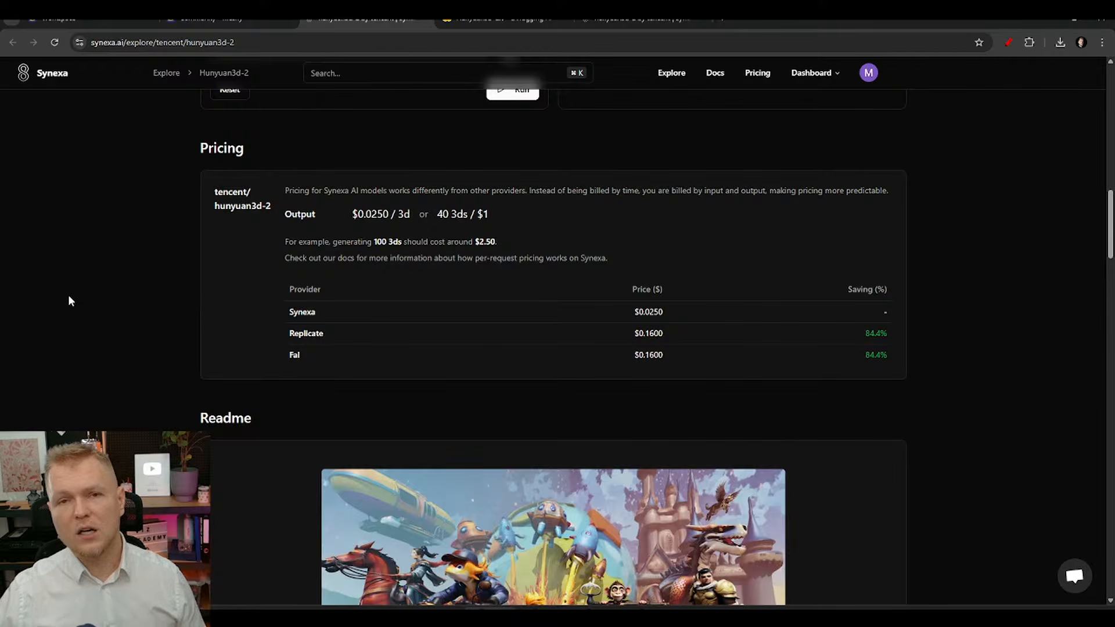
pyautogui.scroll(6, 209, 346)
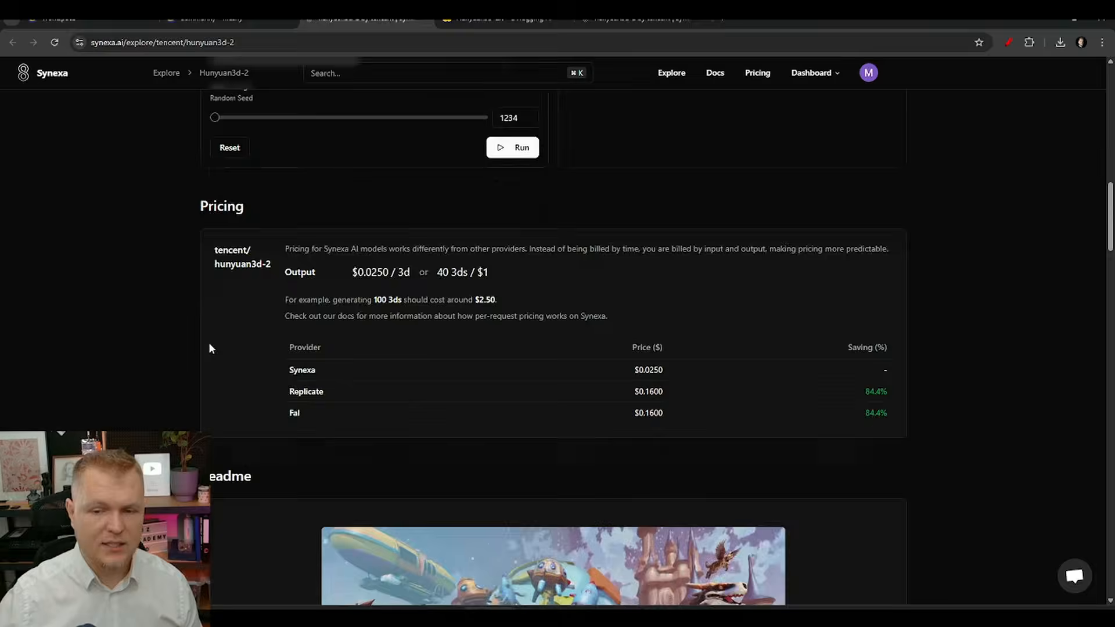
pyautogui.scroll(2, 154, 351)
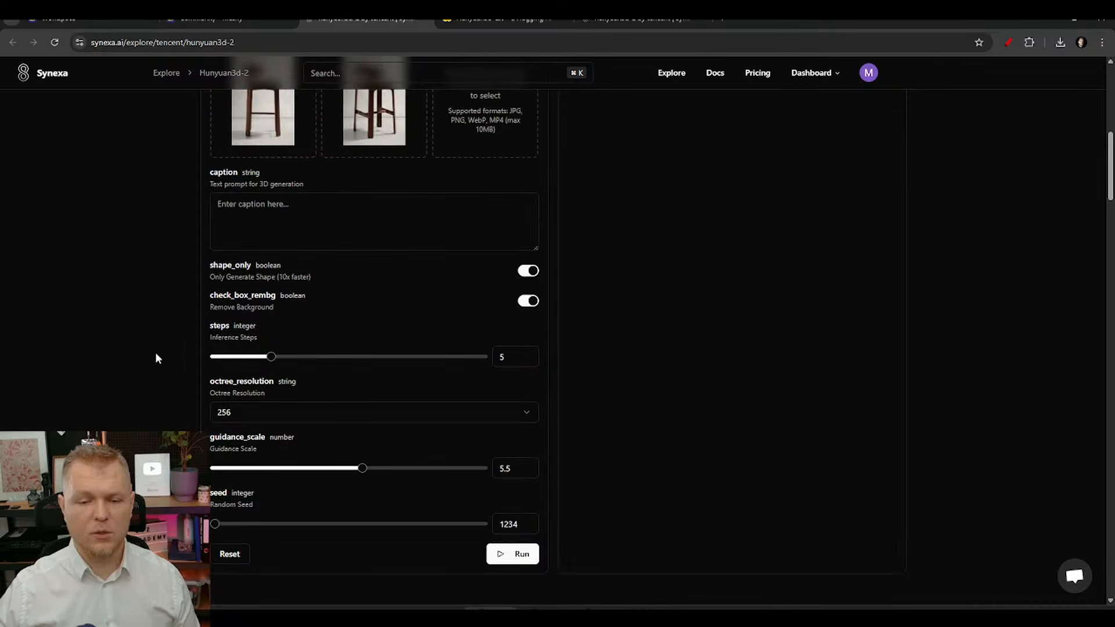
pyautogui.scroll(6, 168, 381)
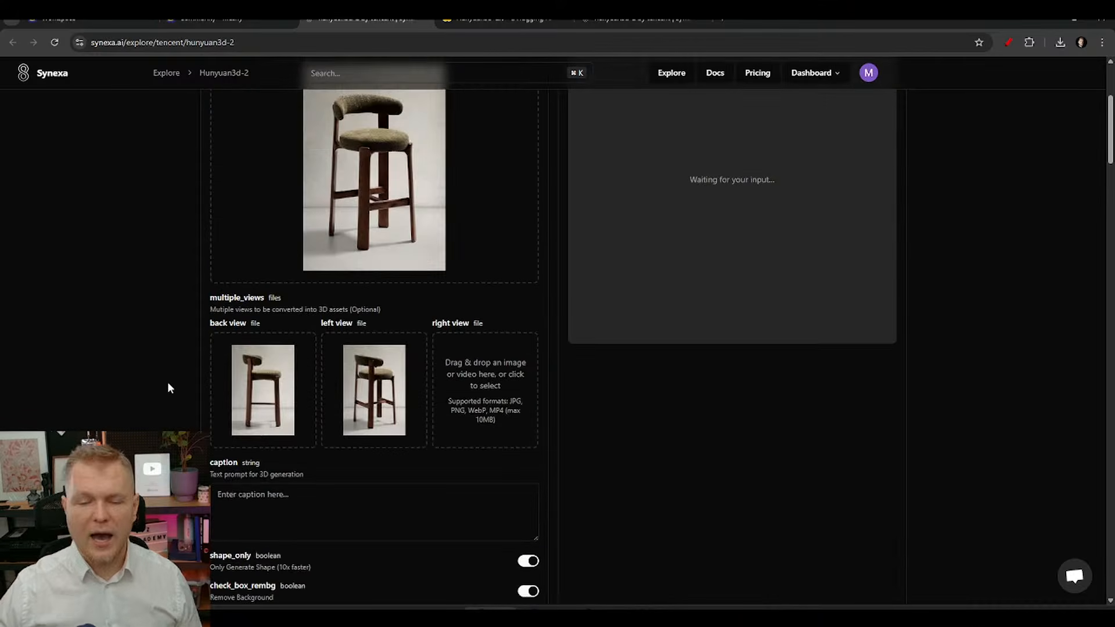
pyautogui.scroll(1, 167, 388)
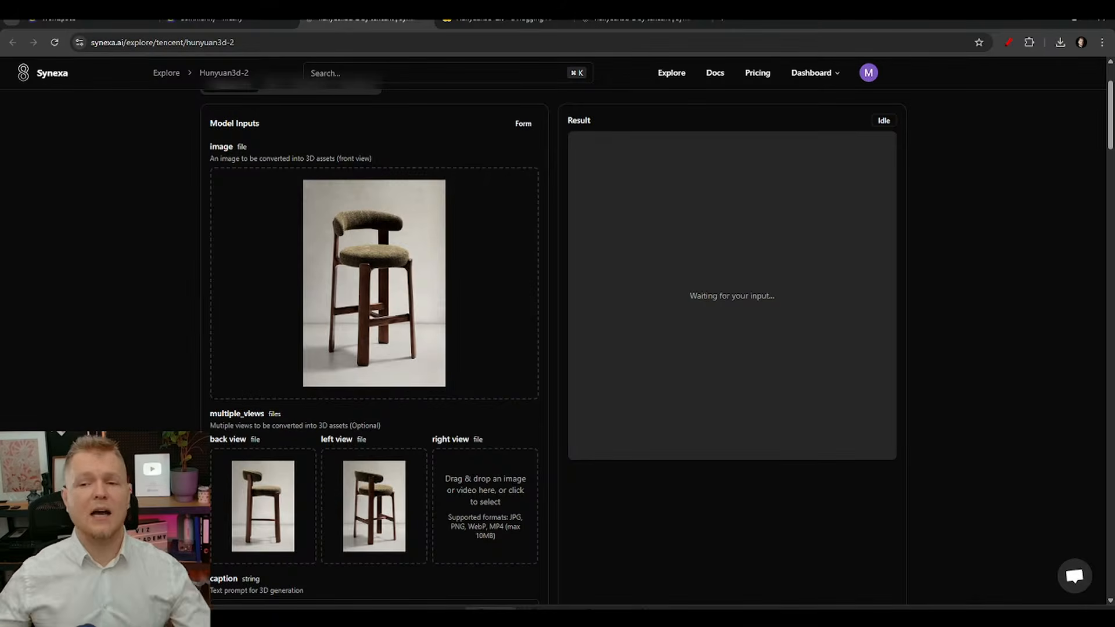
# Step: Look at the Hunyuan3D-2 space on Hugging Face and compare the stool inputs on the other open Synexa page
pyautogui.click(459, 19)
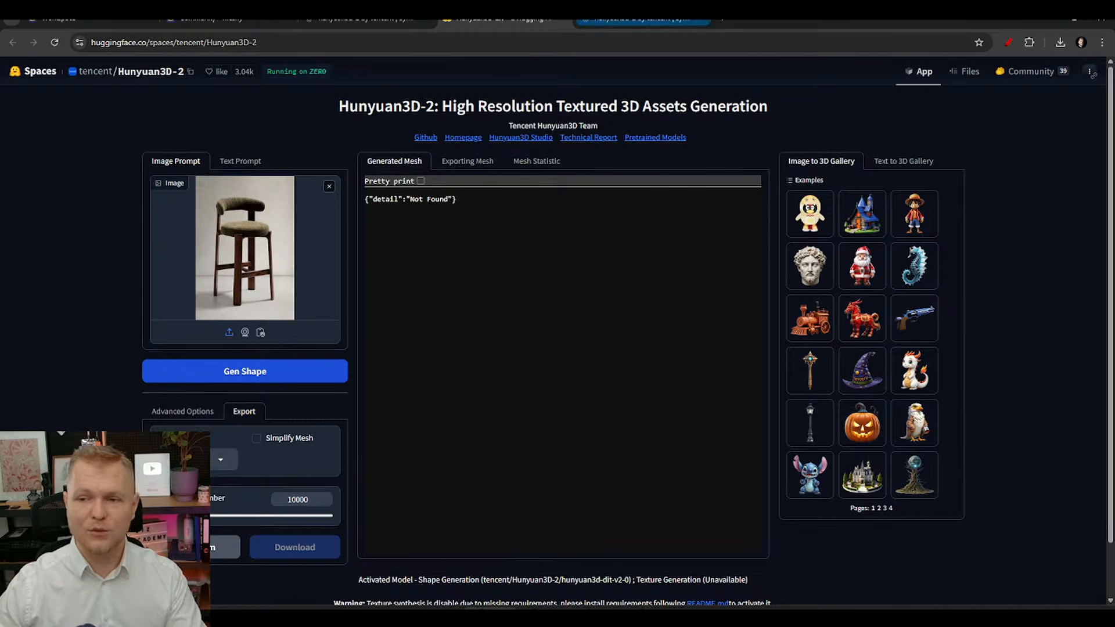
pyautogui.click(639, 19)
pyautogui.scroll(-3, 500, 276)
pyautogui.scroll(1, 967, 416)
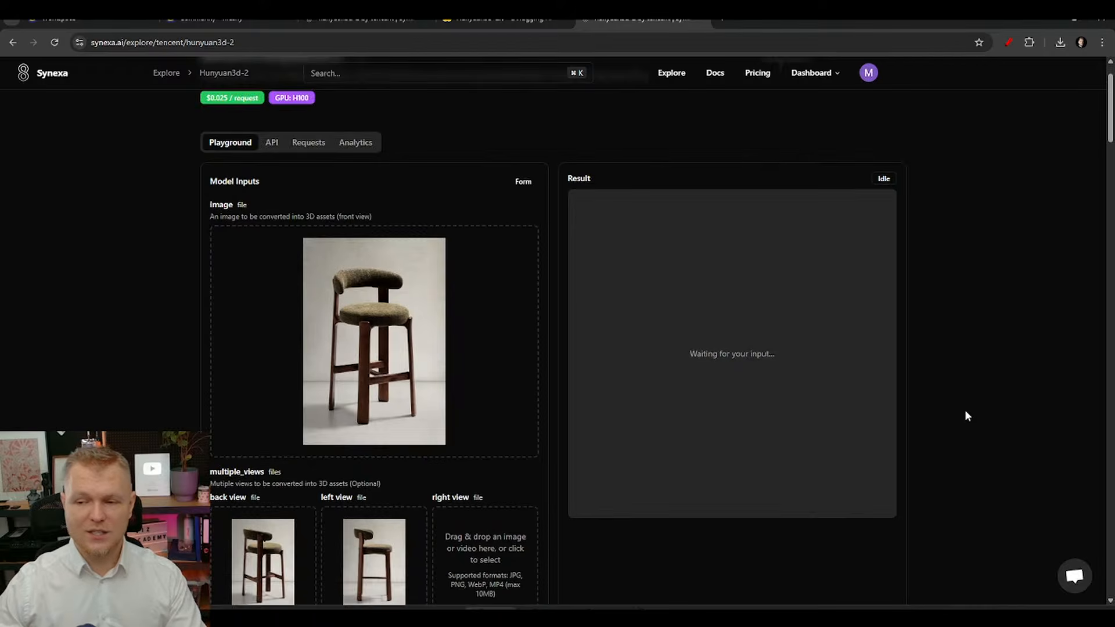
pyautogui.scroll(-5, 838, 417)
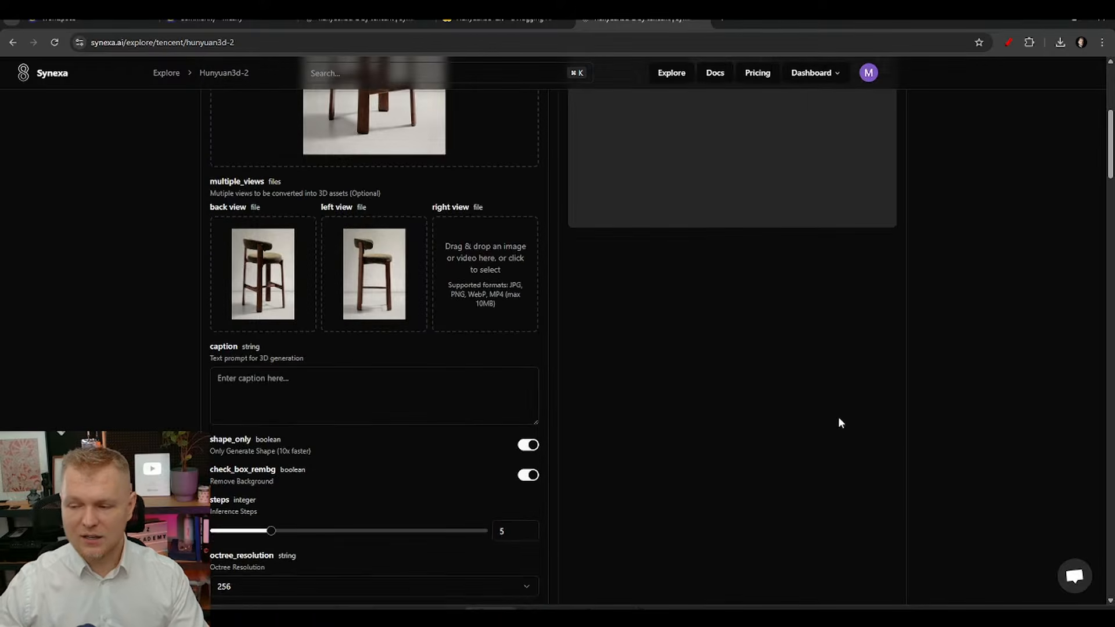
pyautogui.scroll(4, 838, 419)
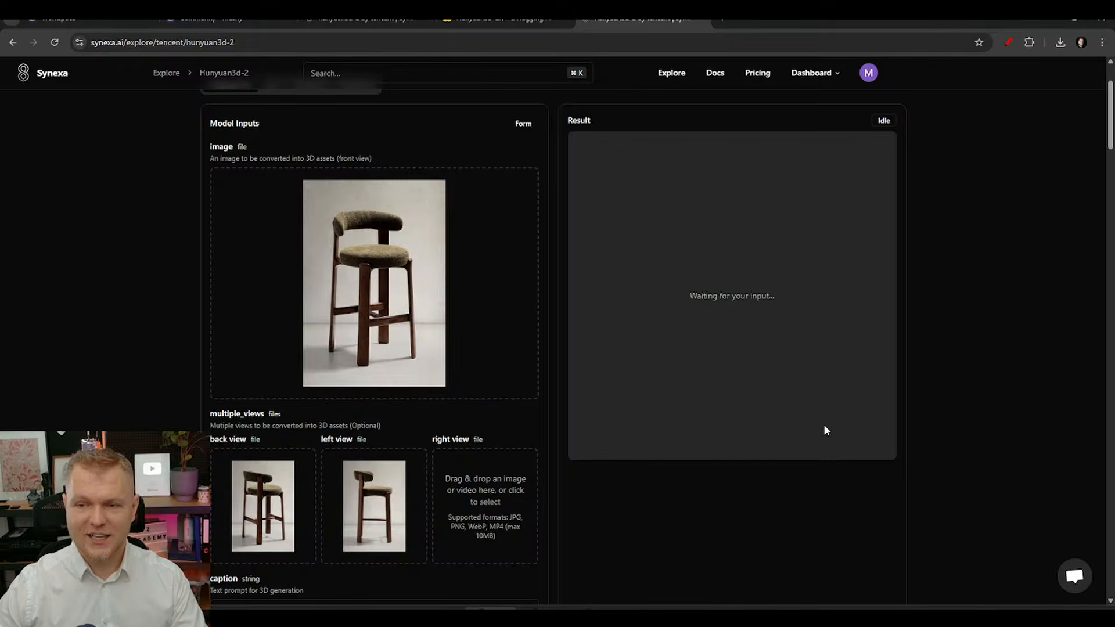
pyautogui.scroll(-1, 825, 429)
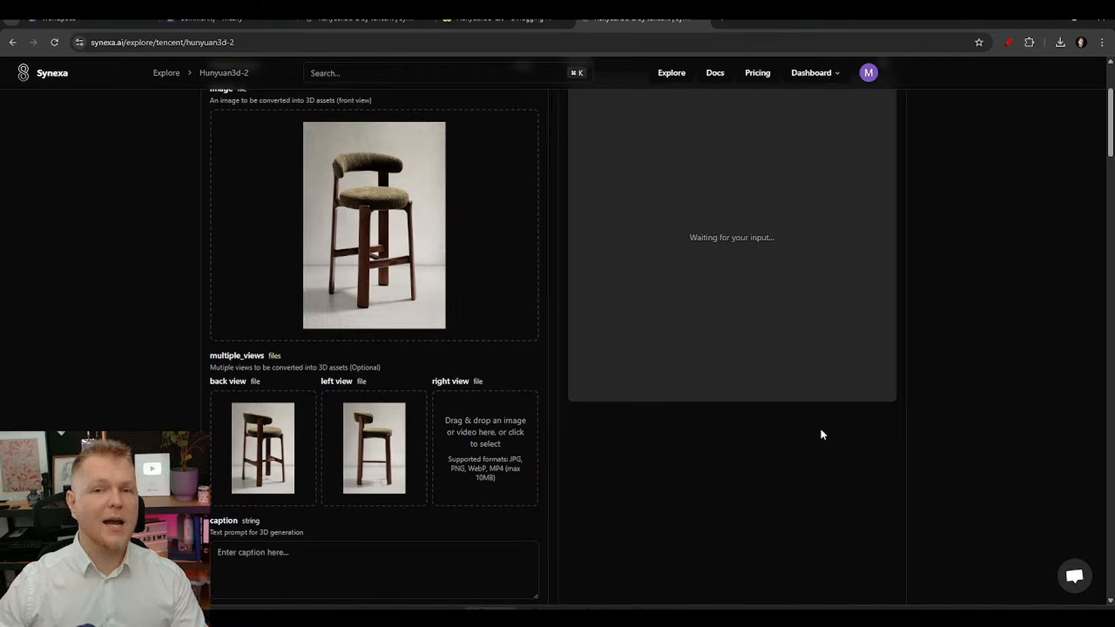
# Step: Switch to 3ds Max and examine the retopologized chair seat and its long stray spike with edged faces shown
pyautogui.scroll(1, 821, 434)
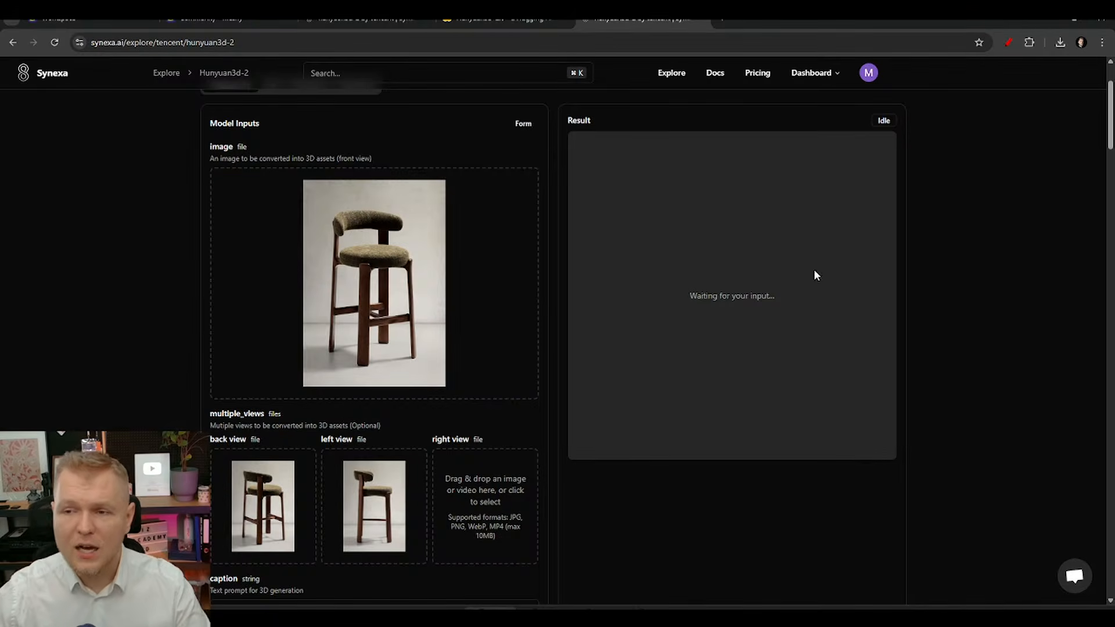
pyautogui.click(723, 20)
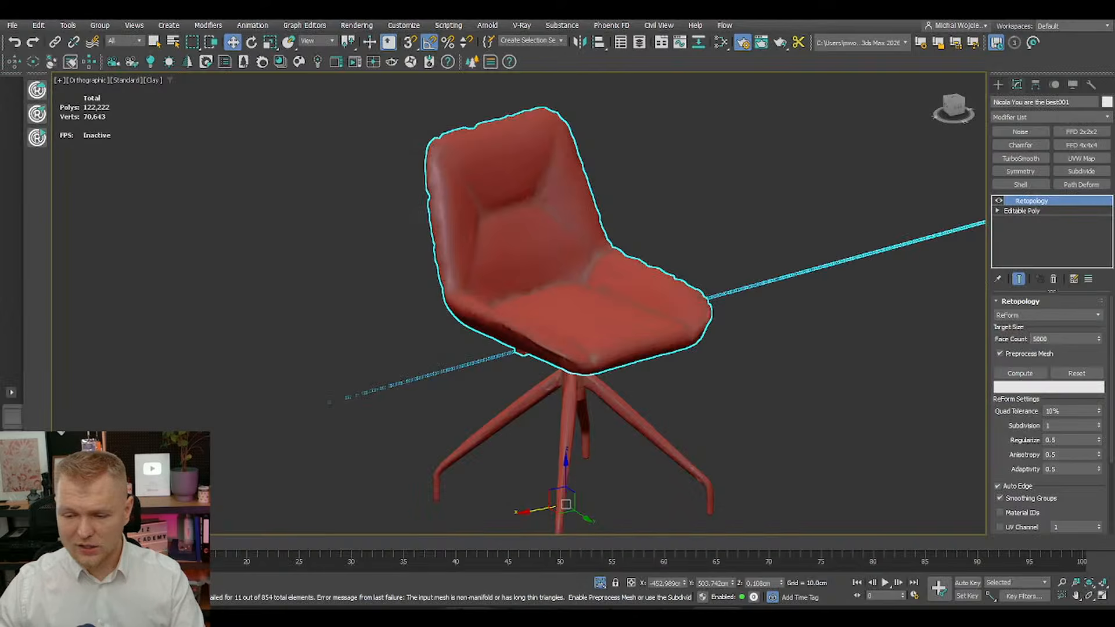
pyautogui.keyDown('alt'); pyautogui.moveTo(633, 337); pyautogui.dragTo(676, 325, button='middle'); pyautogui.keyUp('alt')
pyautogui.press('F4')
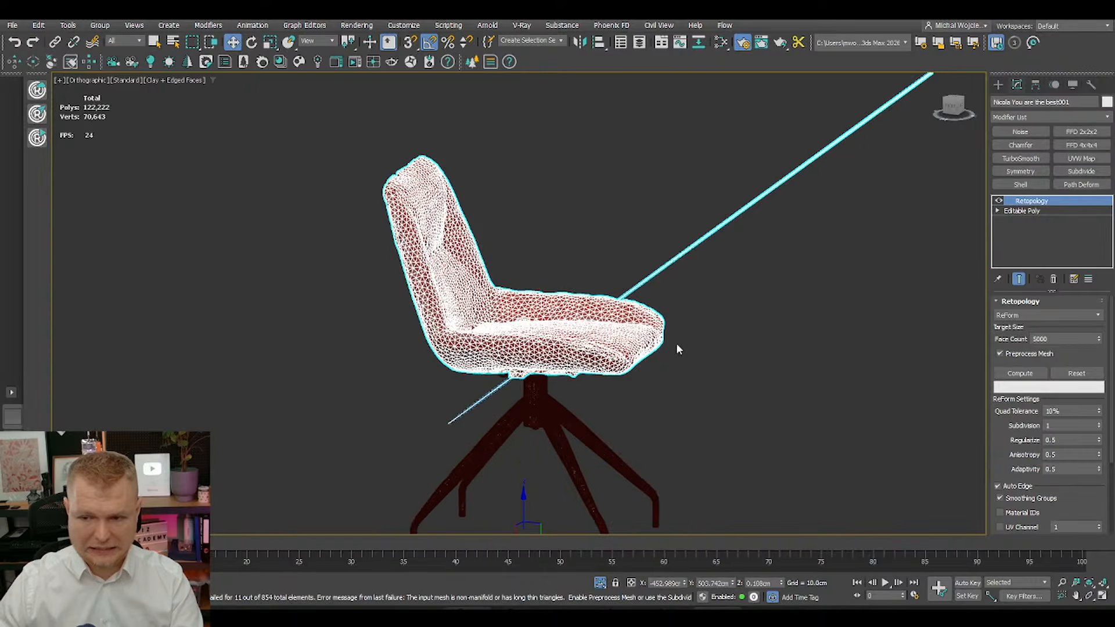
pyautogui.scroll(-10, 676, 343)
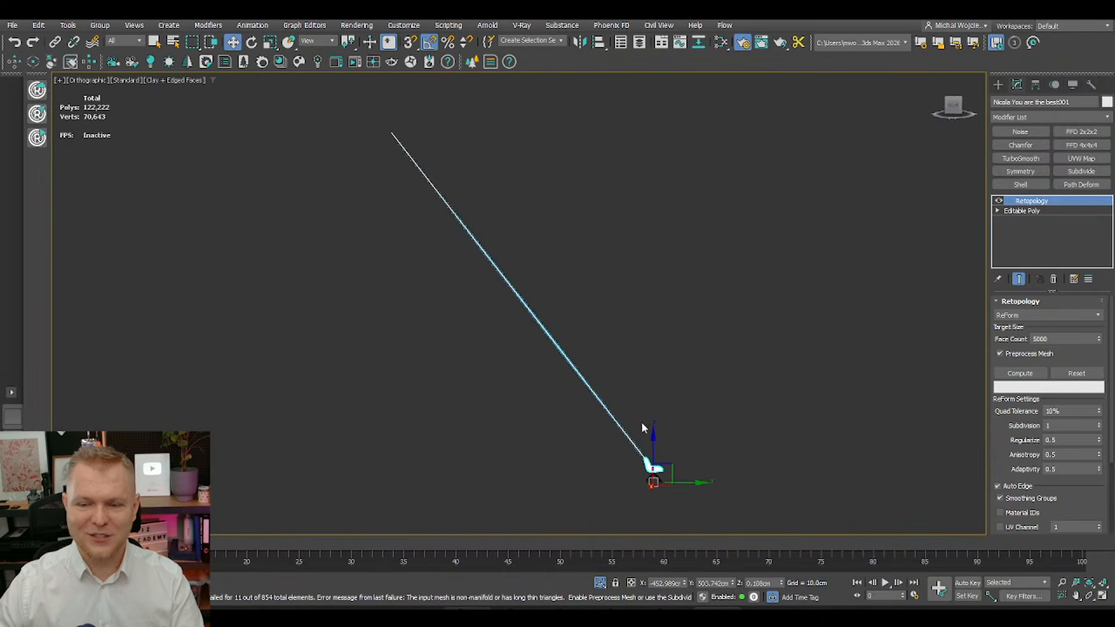
pyautogui.keyDown('alt'); pyautogui.moveTo(641, 433); pyautogui.dragTo(726, 225, button='middle'); pyautogui.keyUp('alt')
pyautogui.scroll(-5, 775, 207)
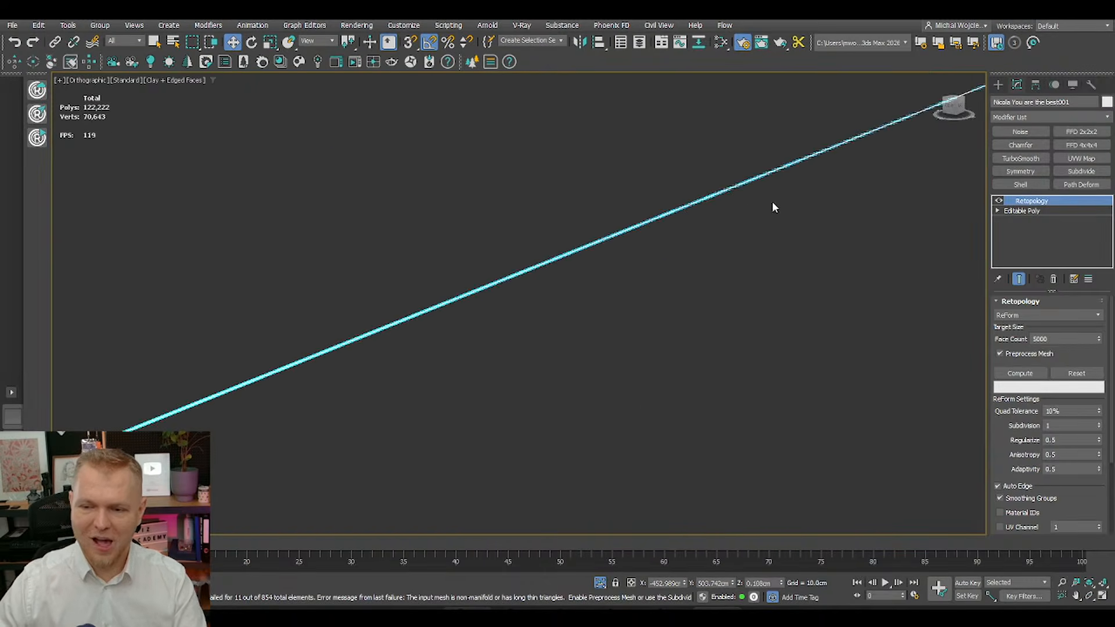
pyautogui.scroll(-3, 763, 274)
pyautogui.scroll(2, 609, 283)
pyautogui.scroll(5, 343, 431)
pyautogui.scroll(6, 344, 430)
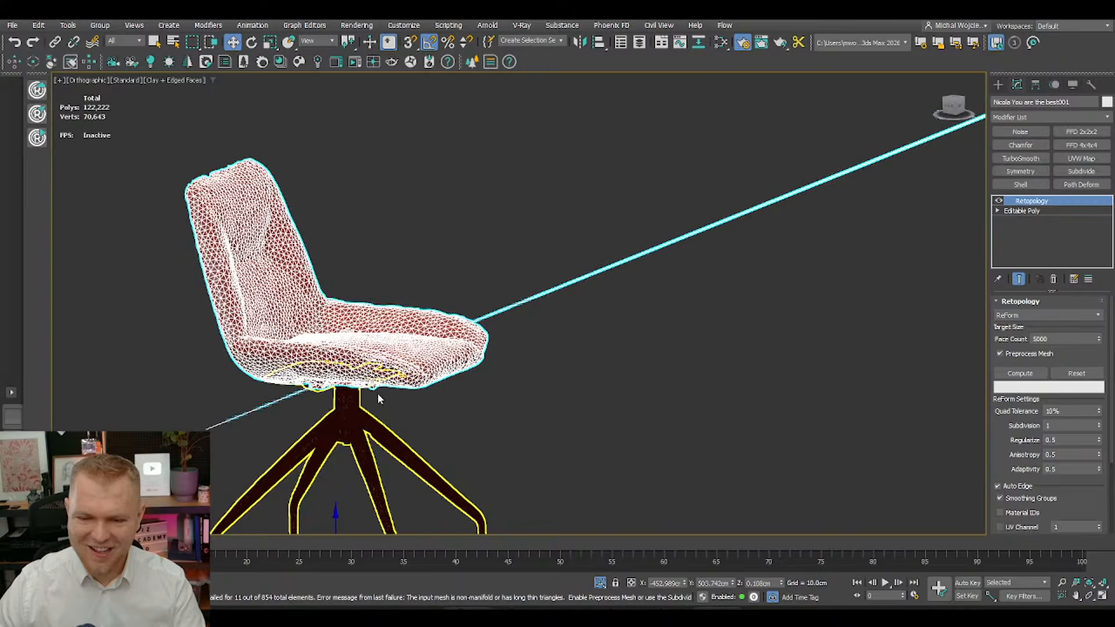
pyautogui.keyDown('alt'); pyautogui.moveTo(433, 348); pyautogui.dragTo(906, 163, button='middle'); pyautogui.keyUp('alt')
# Step: Disable the seat's Retopology modifier and display the original chair mesh shaded without edged faces
pyautogui.click(999, 201)
pyautogui.scroll(-8, 425, 287)
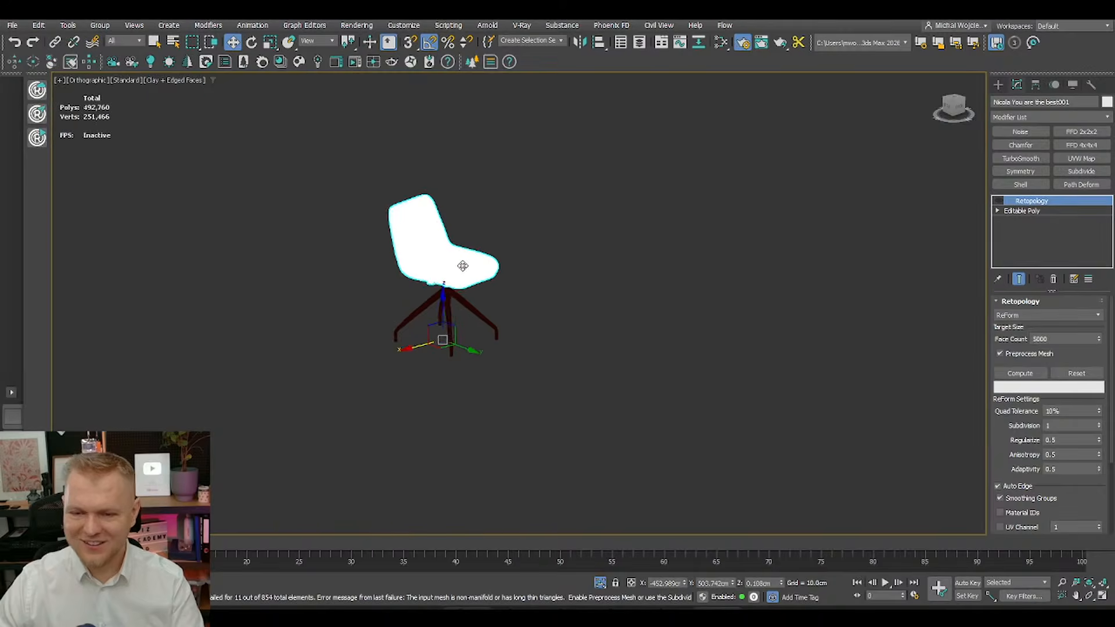
pyautogui.scroll(3, 426, 287)
pyautogui.keyDown('alt'); pyautogui.moveTo(634, 325); pyautogui.dragTo(552, 311, button='middle'); pyautogui.keyUp('alt')
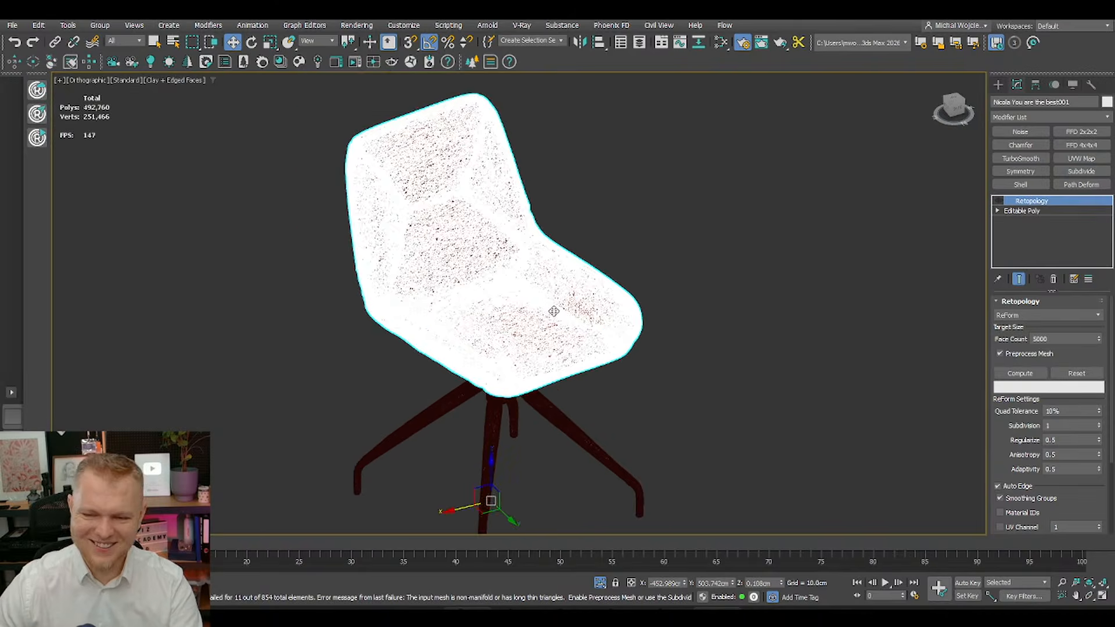
pyautogui.click(622, 245)
pyautogui.press('F3')
pyautogui.click(570, 254)
pyautogui.press('F3')
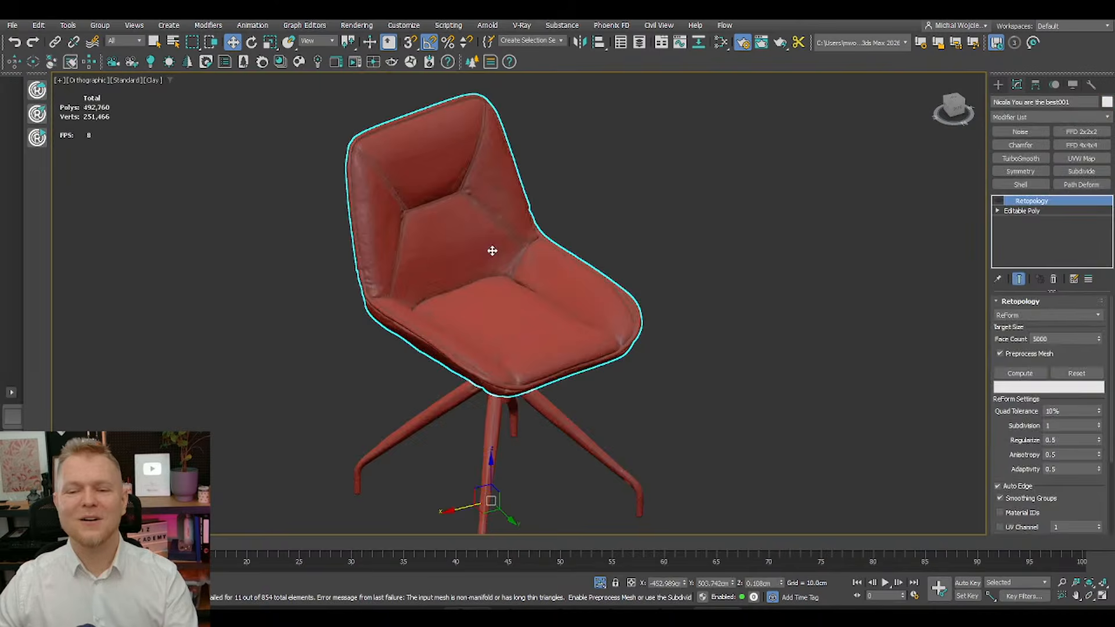
# Step: Add a new CoronaPhysicalMtl to empty space in the Slate Material Editor and open its parameters
pyautogui.click(721, 43)
pyautogui.scroll(-3, 657, 133)
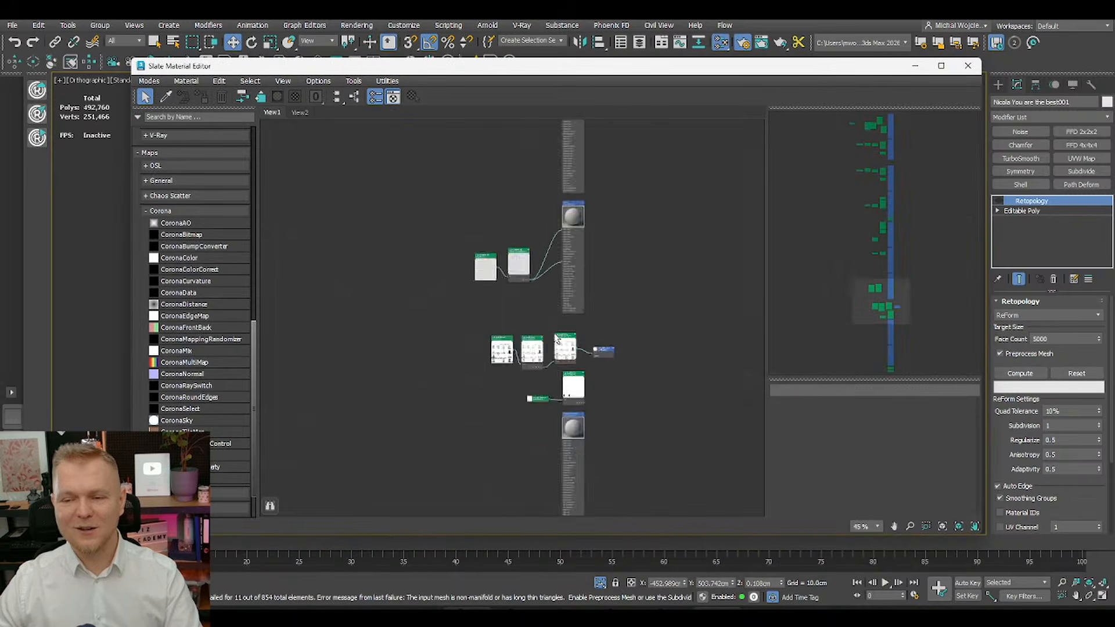
pyautogui.scroll(5, 511, 299)
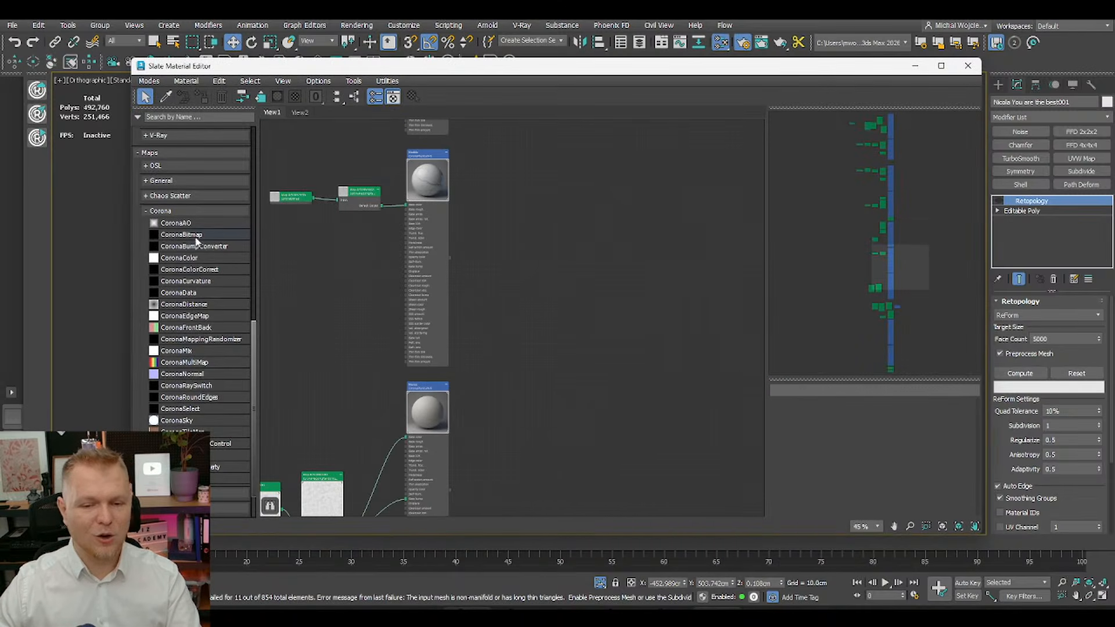
pyautogui.scroll(-2, 205, 393)
pyautogui.scroll(8, 198, 262)
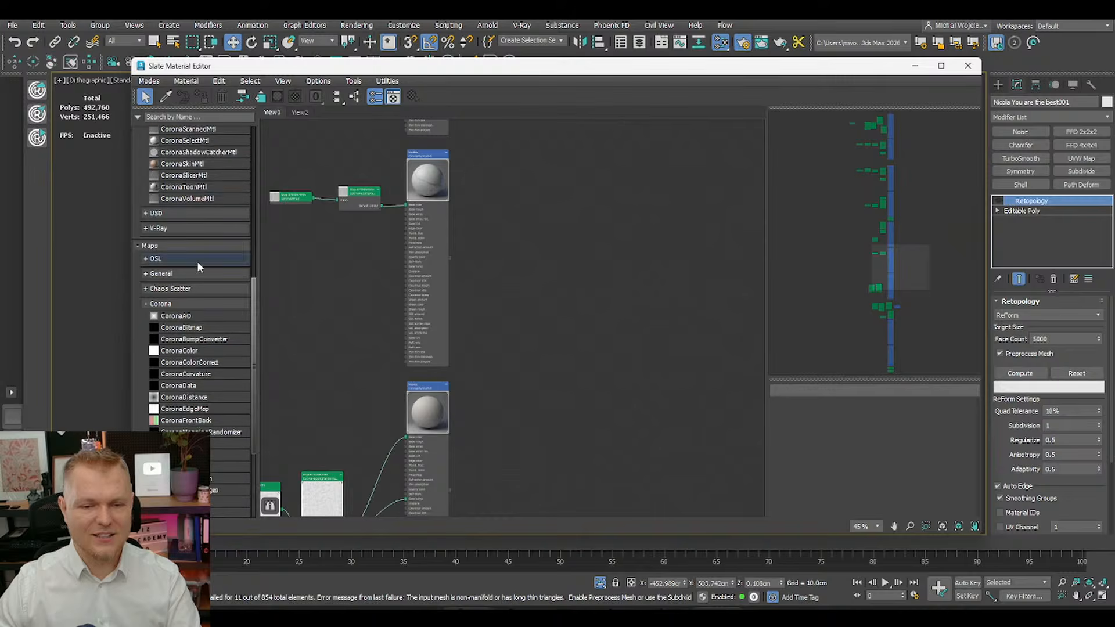
pyautogui.scroll(1, 198, 239)
pyautogui.moveTo(195, 214); pyautogui.dragTo(672, 220)
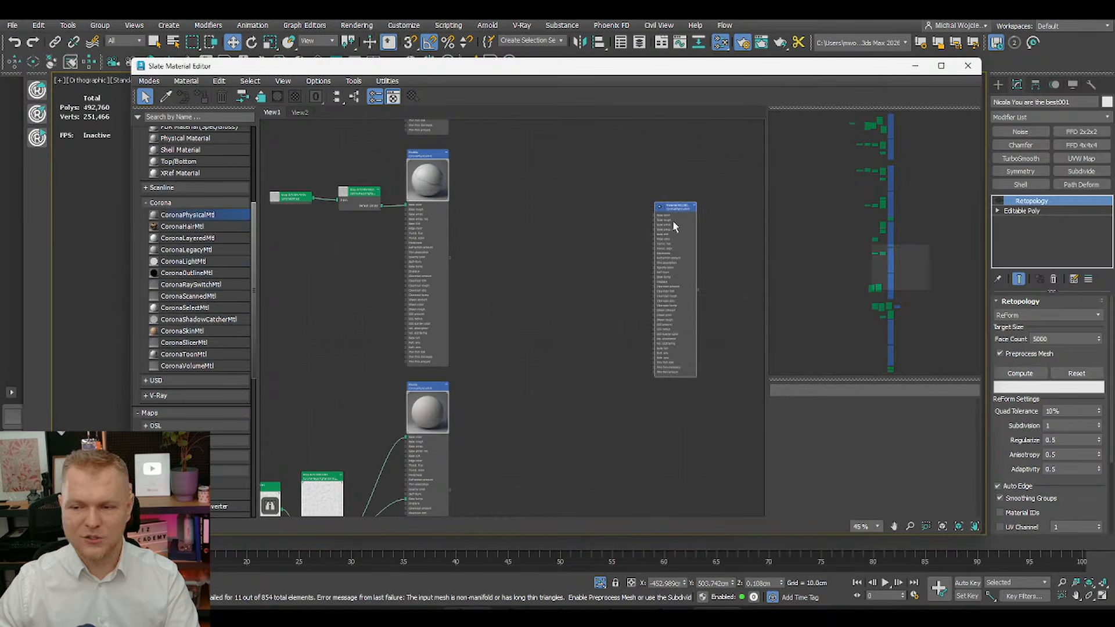
pyautogui.doubleClick(672, 221)
pyautogui.press('z')
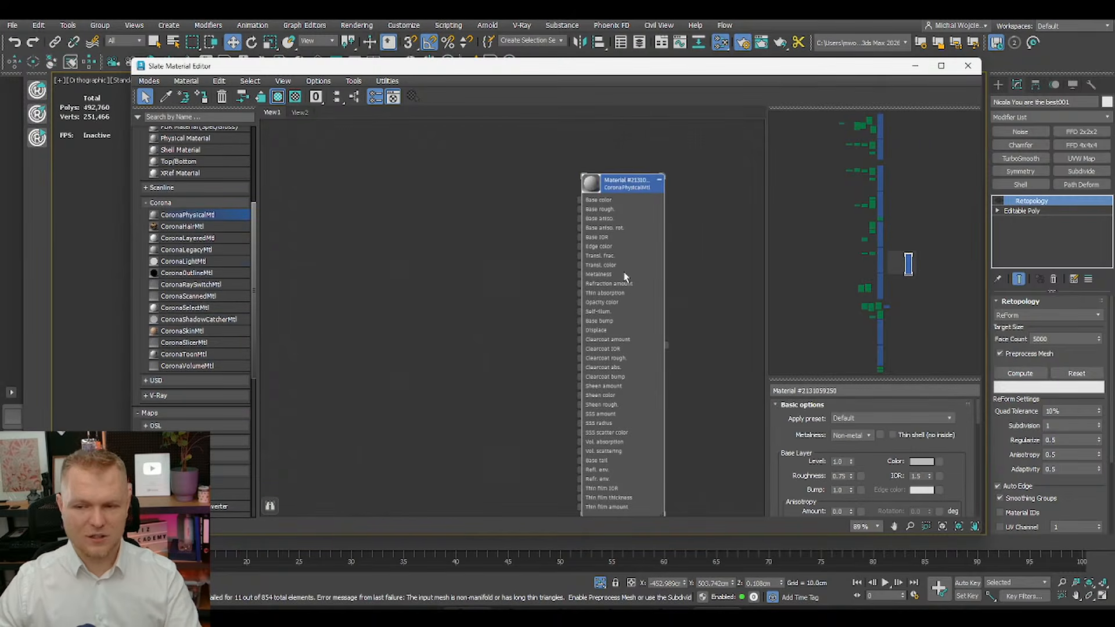
# Step: Set the new Corona material's roughness to 0.2 and its base color to a slightly darkened warm beige
pyautogui.doubleClick(840, 475)
pyautogui.write('0.35')
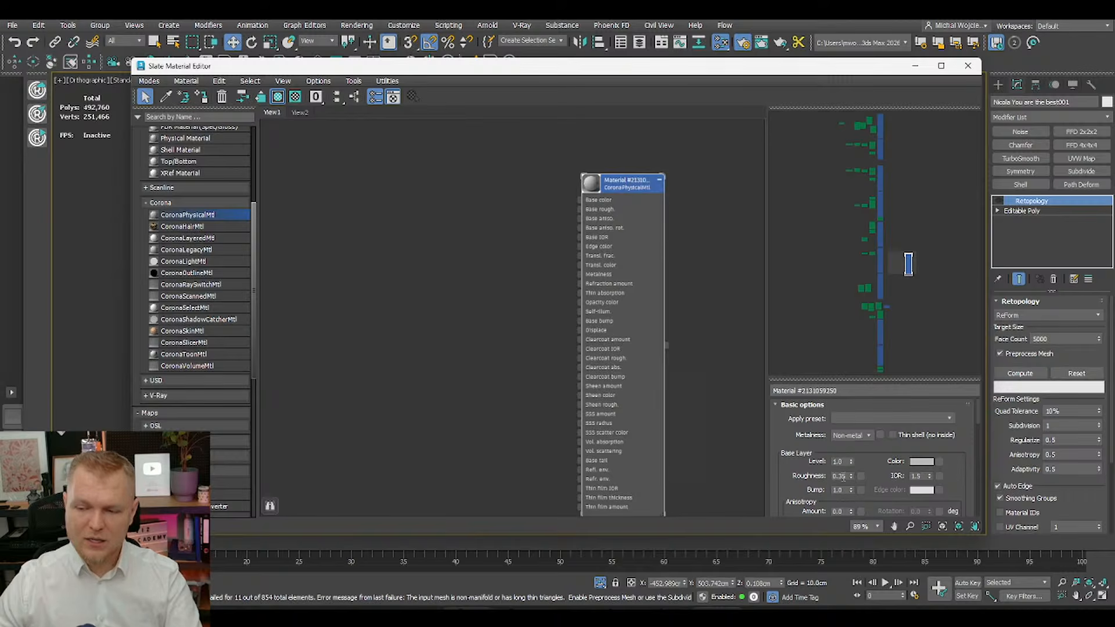
pyautogui.press('Return')
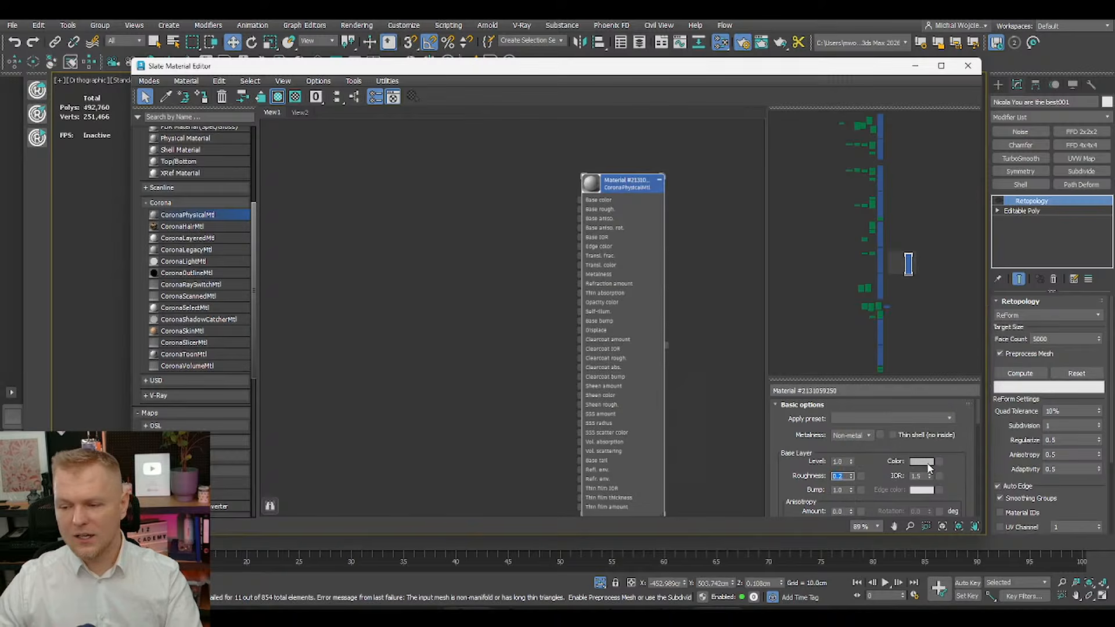
pyautogui.click(922, 461)
pyautogui.click(665, 391)
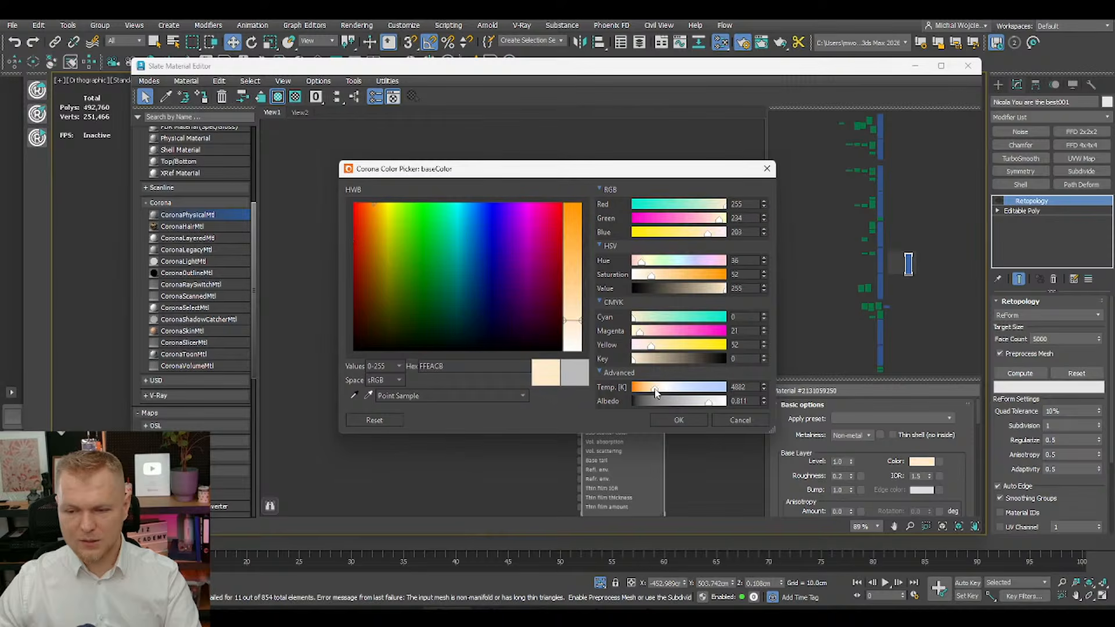
pyautogui.moveTo(711, 289); pyautogui.dragTo(707, 290)
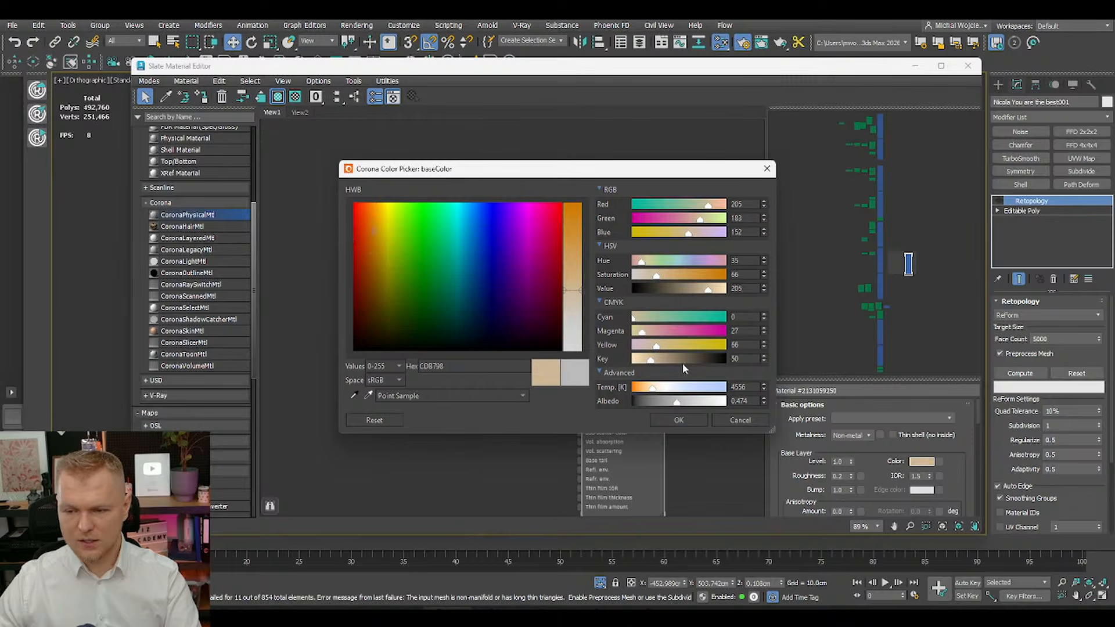
pyautogui.moveTo(681, 360); pyautogui.dragTo(667, 360)
pyautogui.click(677, 420)
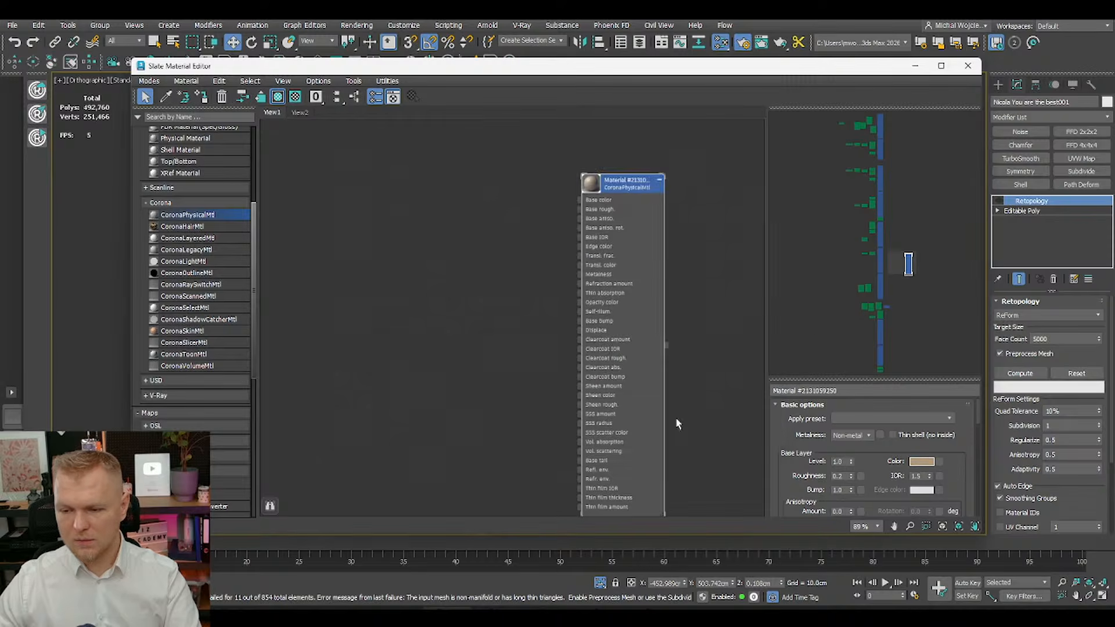
# Step: Enlarge the material's preview and darken its base color to hex 776A58
pyautogui.doubleClick(590, 183)
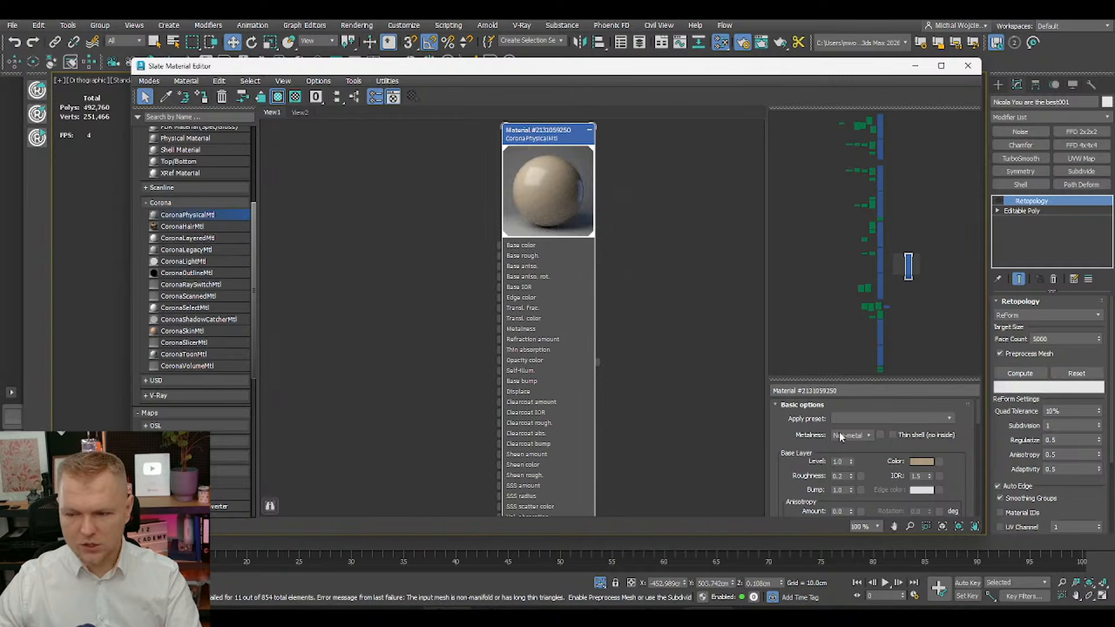
pyautogui.click(921, 461)
pyautogui.moveTo(664, 360); pyautogui.dragTo(684, 363)
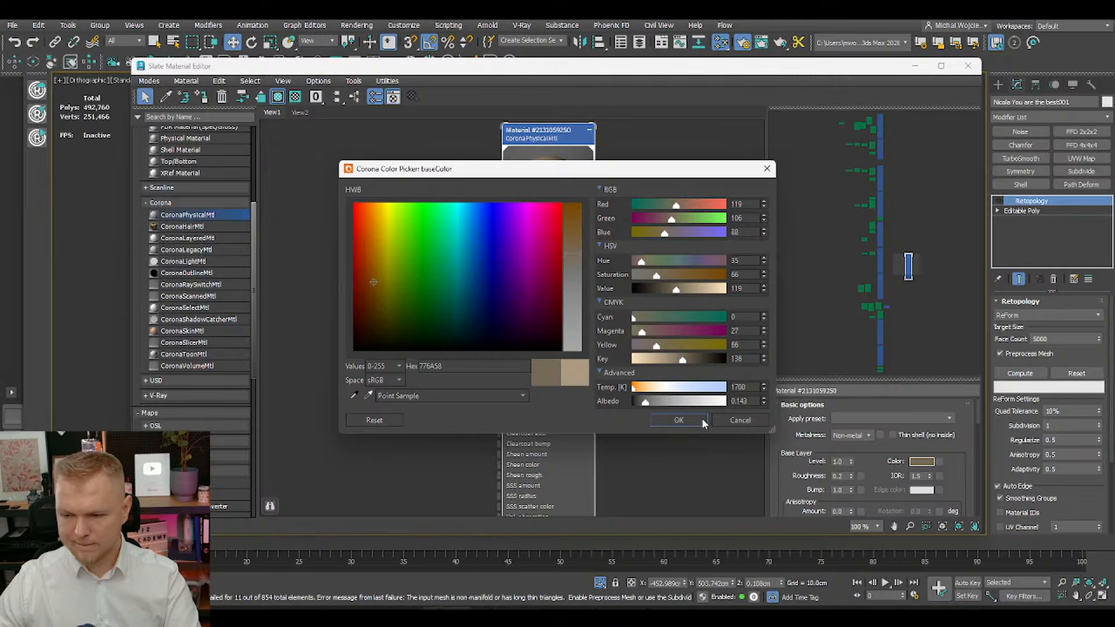
# Step: Accept 776A58 as the Corona material's base colour, set its roughness to 0.3 and close the material editor
pyautogui.click(702, 419)
pyautogui.doubleClick(837, 475)
pyautogui.write('0.3')
pyautogui.press('Return')
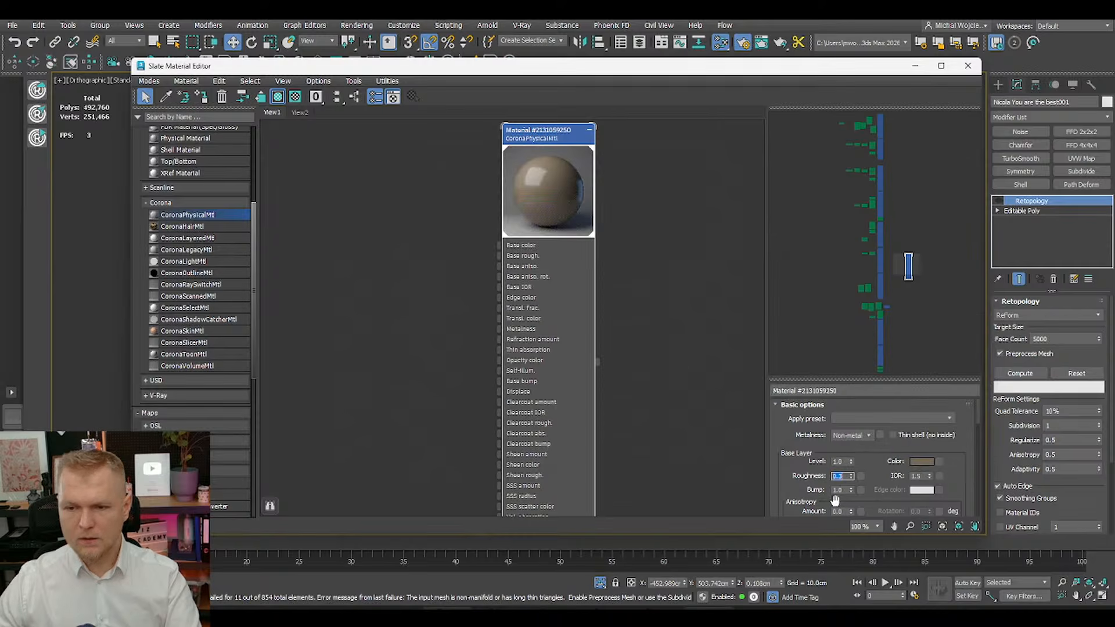
pyautogui.click(968, 65)
# Step: Examine the isolated chair from several sides, switching edged faces and wireframe display on and off
pyautogui.click(789, 368)
pyautogui.press('F4')
pyautogui.click(399, 235)
pyautogui.press('F4')
pyautogui.press('F4')
pyautogui.press('F4')
pyautogui.press('F4')
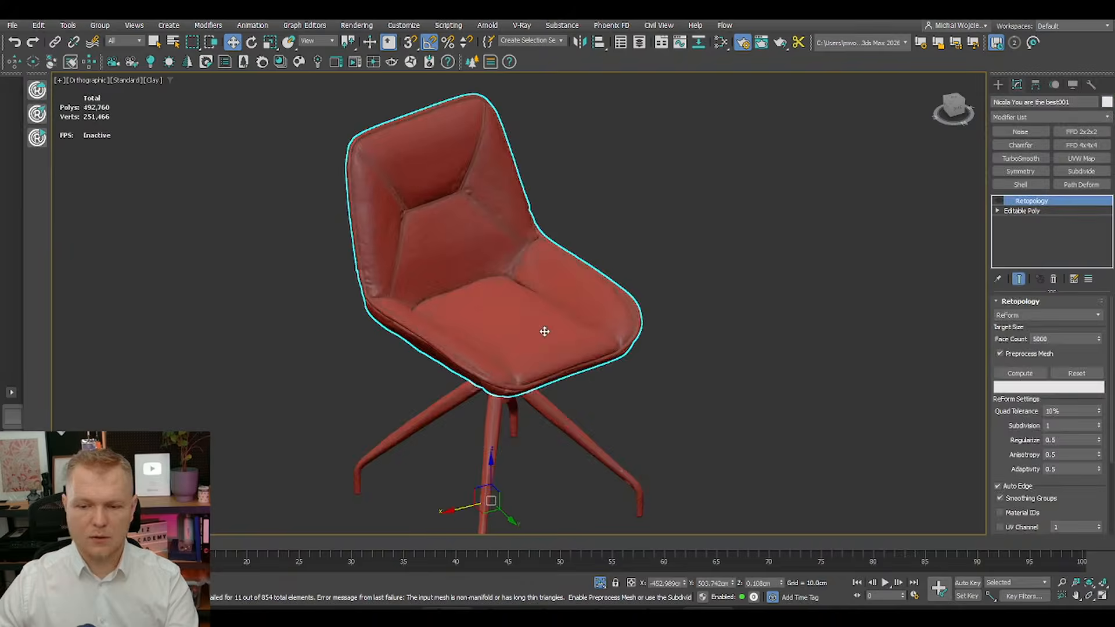
pyautogui.press('F4')
pyautogui.scroll(10, 502, 309)
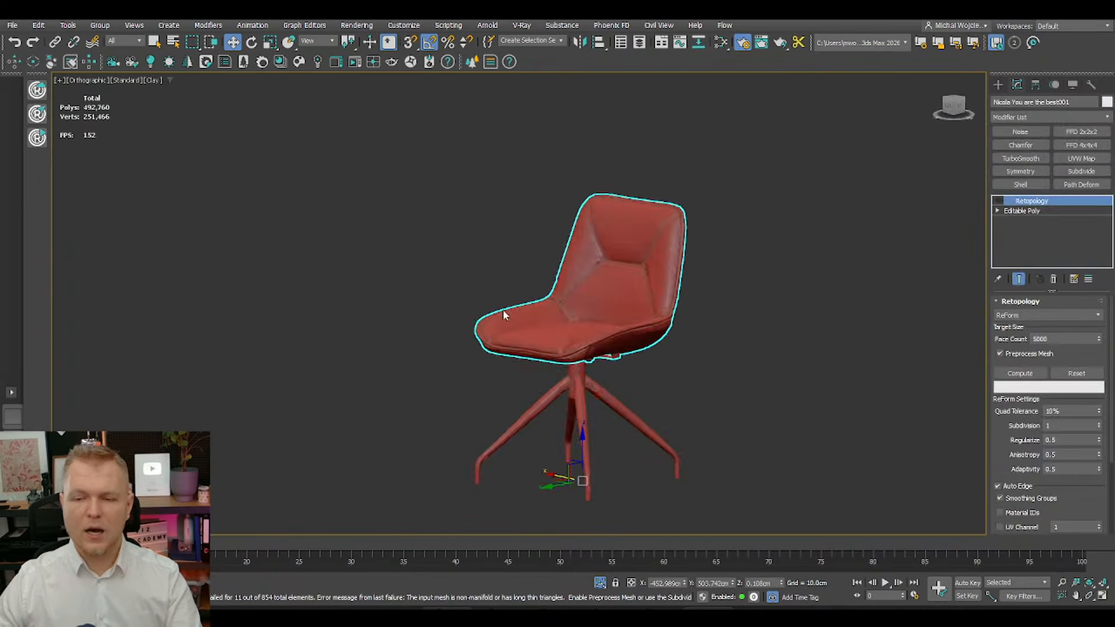
pyautogui.press('F3')
pyautogui.press('F3')
pyautogui.press('F4')
pyautogui.scroll(-10, 617, 268)
# Step: Select all parts of the chair and end isolation to bring back the whole interior scene
pyautogui.hotkey('ctrl', 'a')
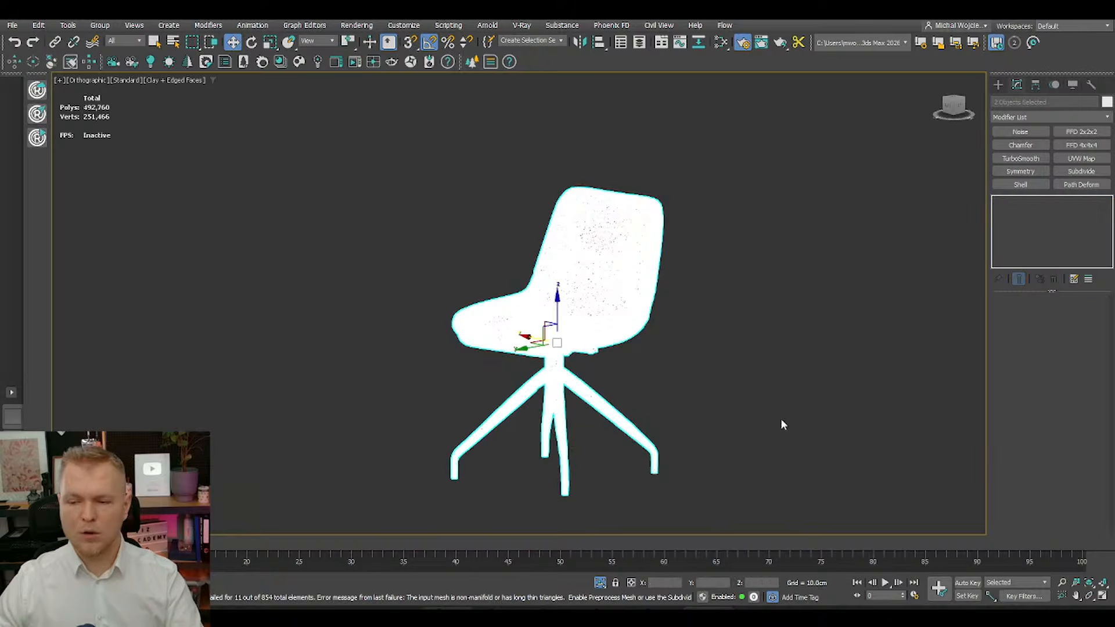
pyautogui.click(600, 583)
pyautogui.press('F3')
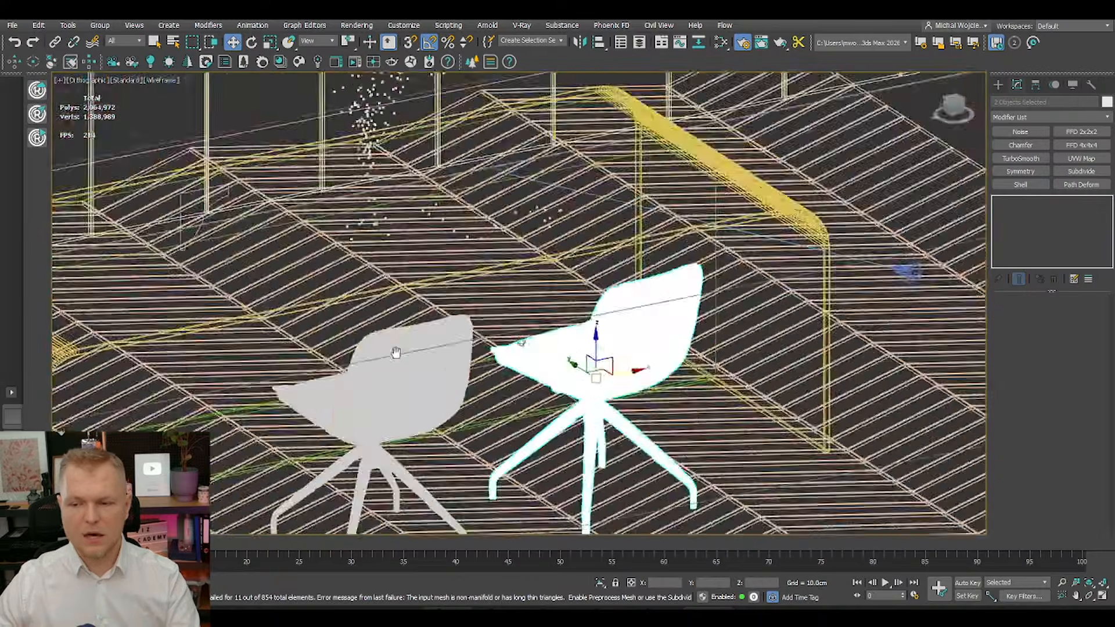
# Step: Look through the Corona camera in shaded display with safe frames on, in the four-viewport layout
pyautogui.press('c')
pyautogui.doubleClick(522, 227)
pyautogui.press('F3')
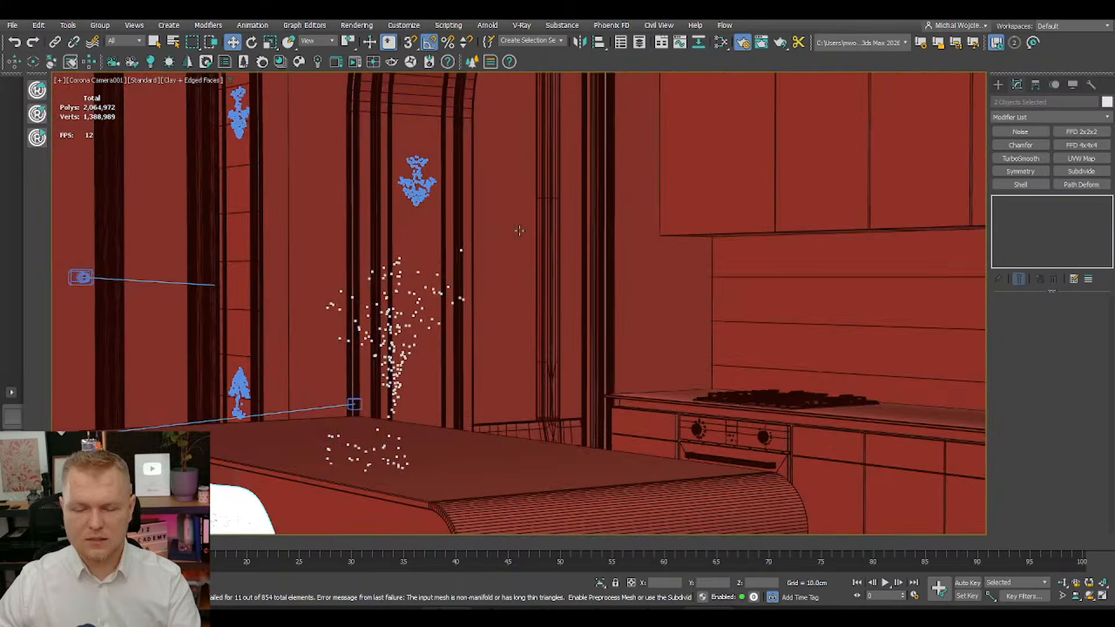
pyautogui.hotkey('shift', 'f')
pyautogui.click(1102, 596)
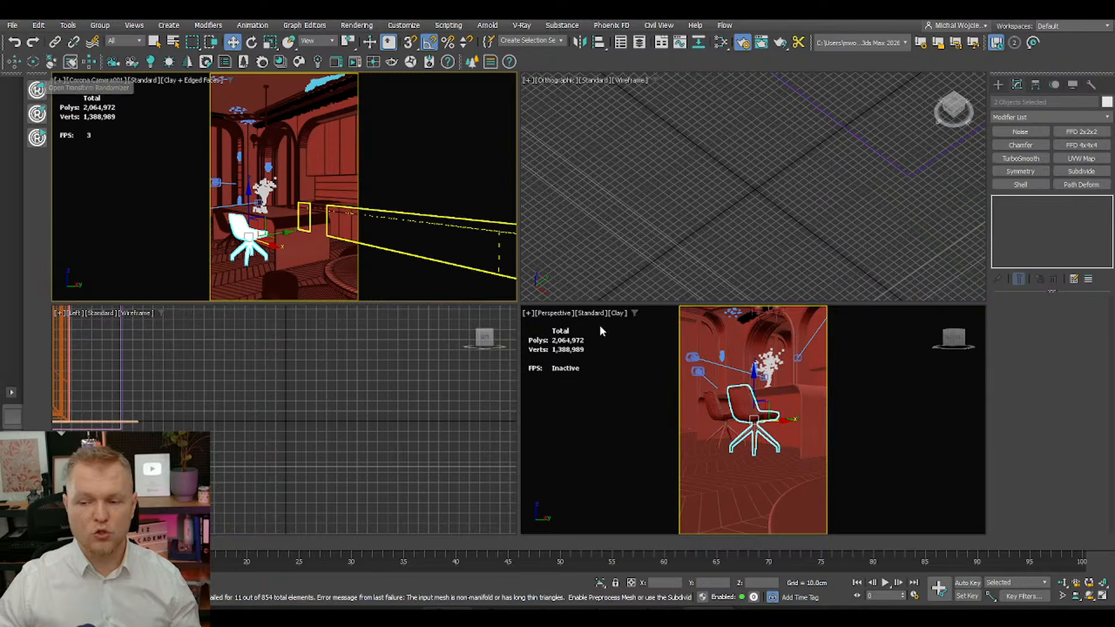
# Step: Enable 2D Pan Zoom Mode in the shaded camera view, maximize it and frame the two bar chairs
pyautogui.click(73, 80)
pyautogui.click(145, 256)
pyautogui.scroll(8, 207, 227)
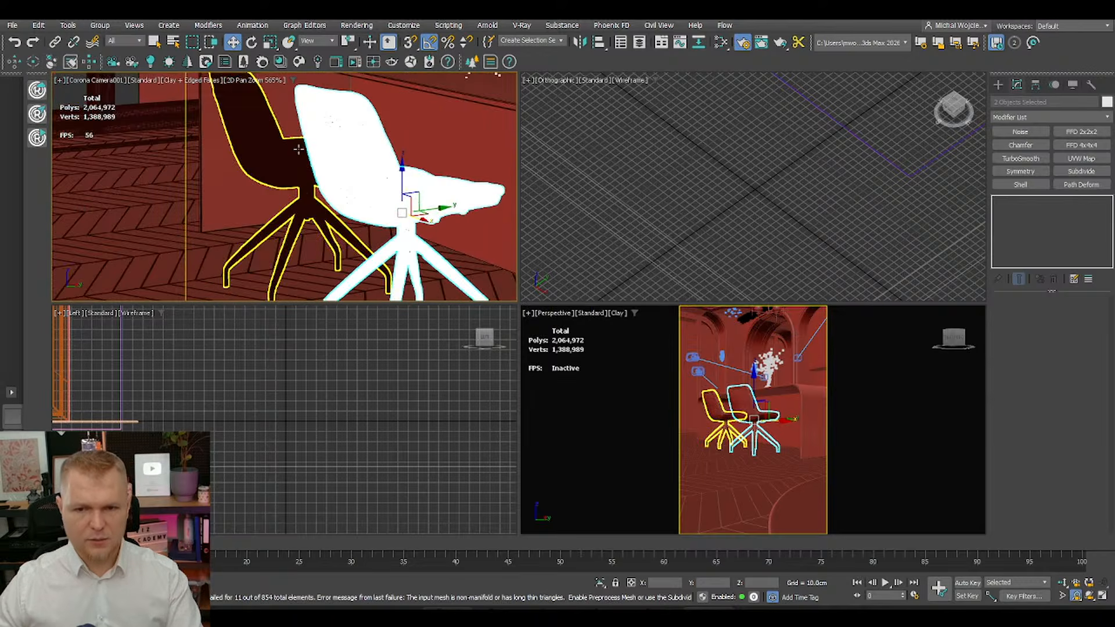
pyautogui.hotkey('alt', 'w')
pyautogui.moveTo(483, 219); pyautogui.dragTo(366, 220, button='middle')
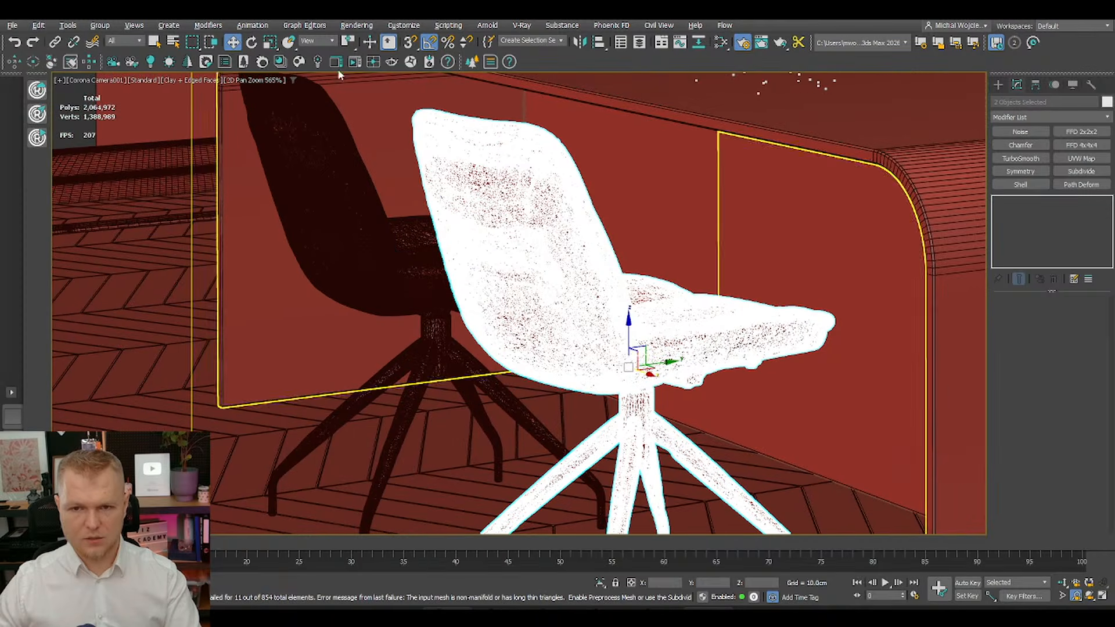
# Step: Start interactive rendering, remove the render region and switch the perspective viewport to Corona Camera001
pyautogui.click(355, 62)
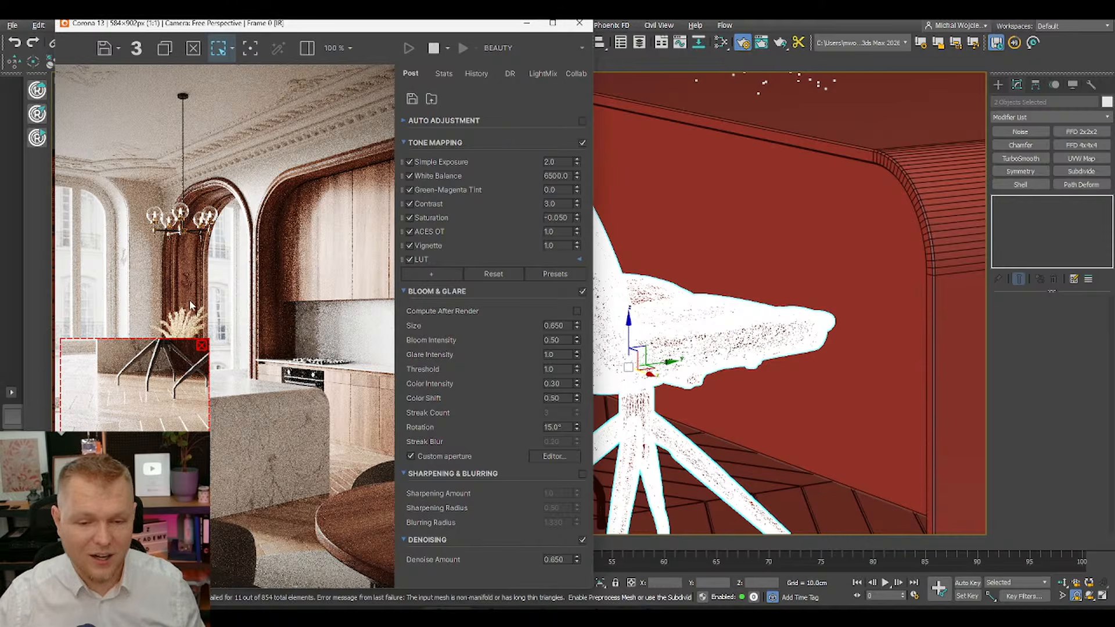
pyautogui.click(202, 345)
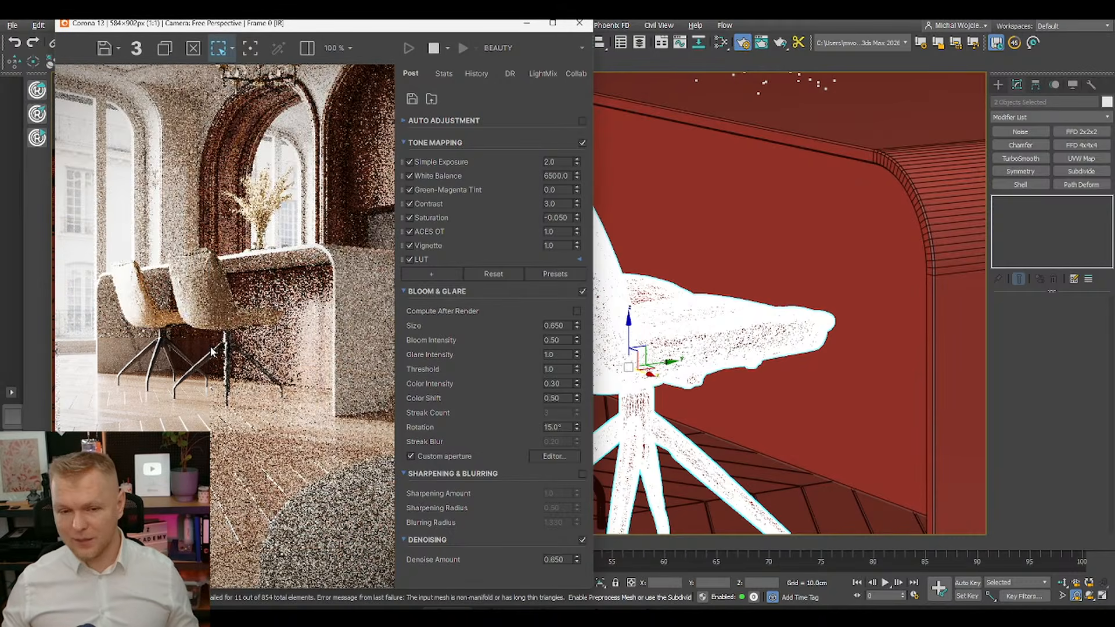
pyautogui.click(1101, 597)
pyautogui.click(836, 437)
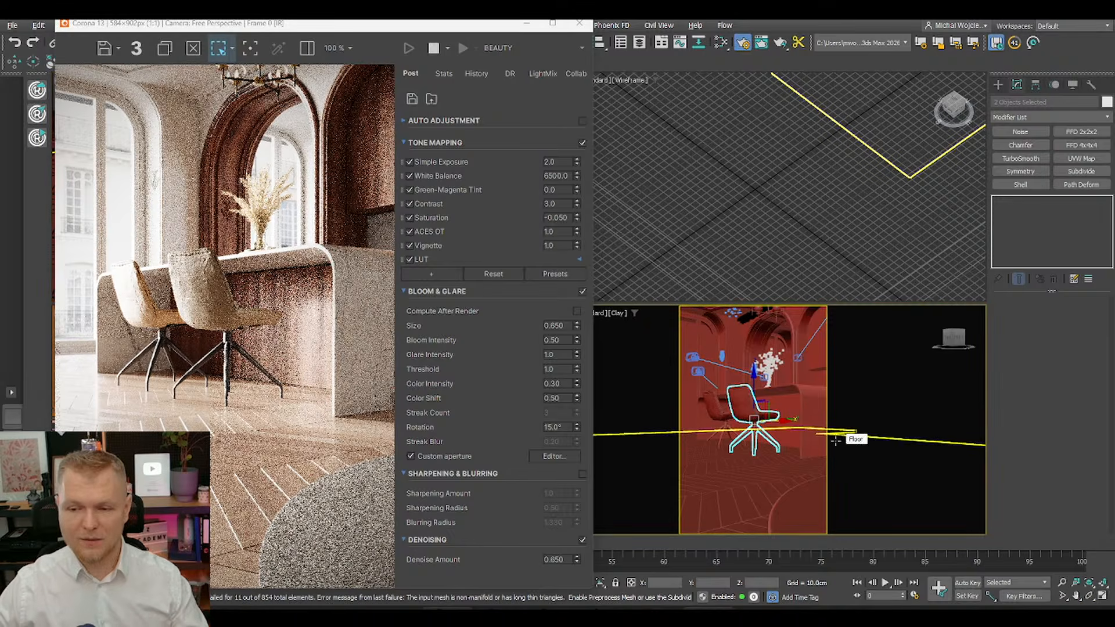
pyautogui.press('c')
pyautogui.doubleClick(554, 228)
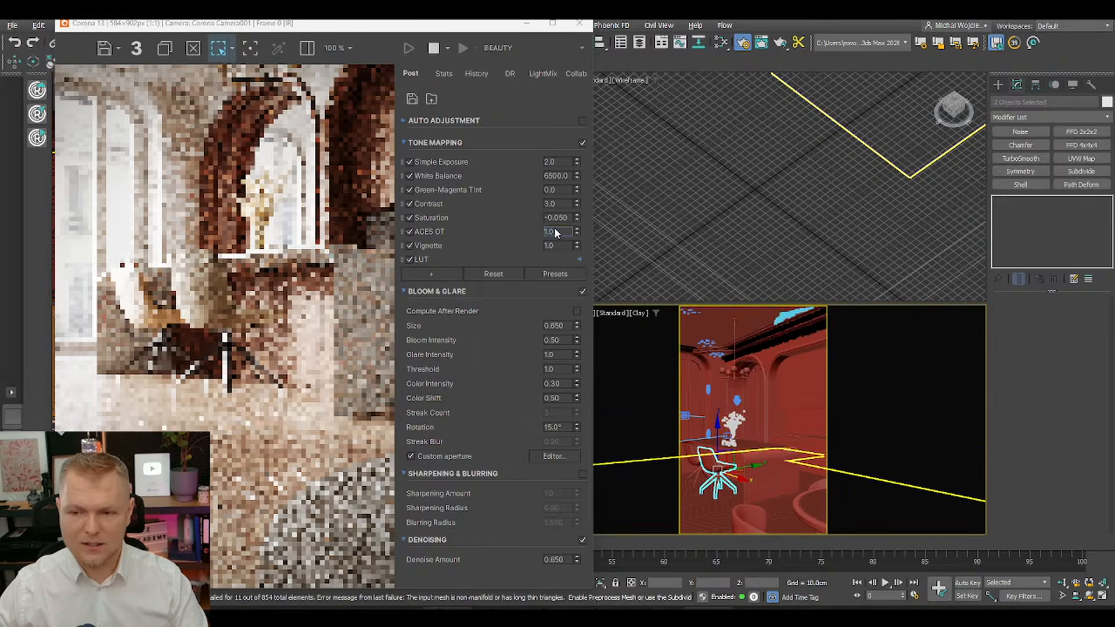
# Step: Enable 2D Pan Zoom Mode in the rendered camera viewport and zoom in to inspect the chairs in the render
pyautogui.moveTo(457, 34); pyautogui.dragTo(354, 37)
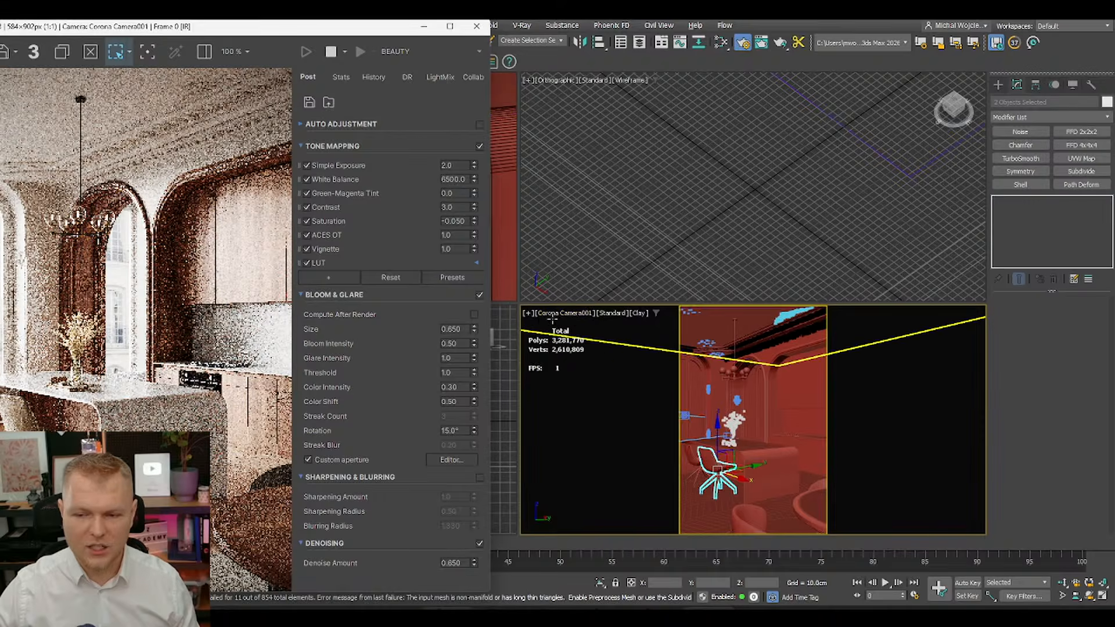
pyautogui.click(528, 313)
pyautogui.click(627, 475)
pyautogui.scroll(8, 663, 449)
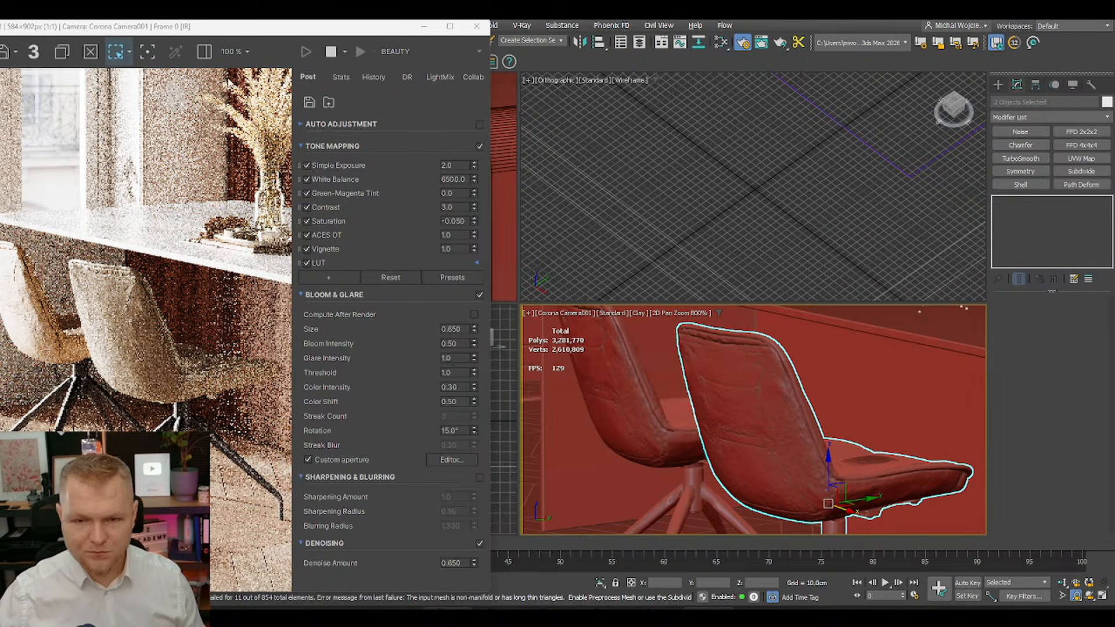
pyautogui.moveTo(251, 35); pyautogui.dragTo(339, 44)
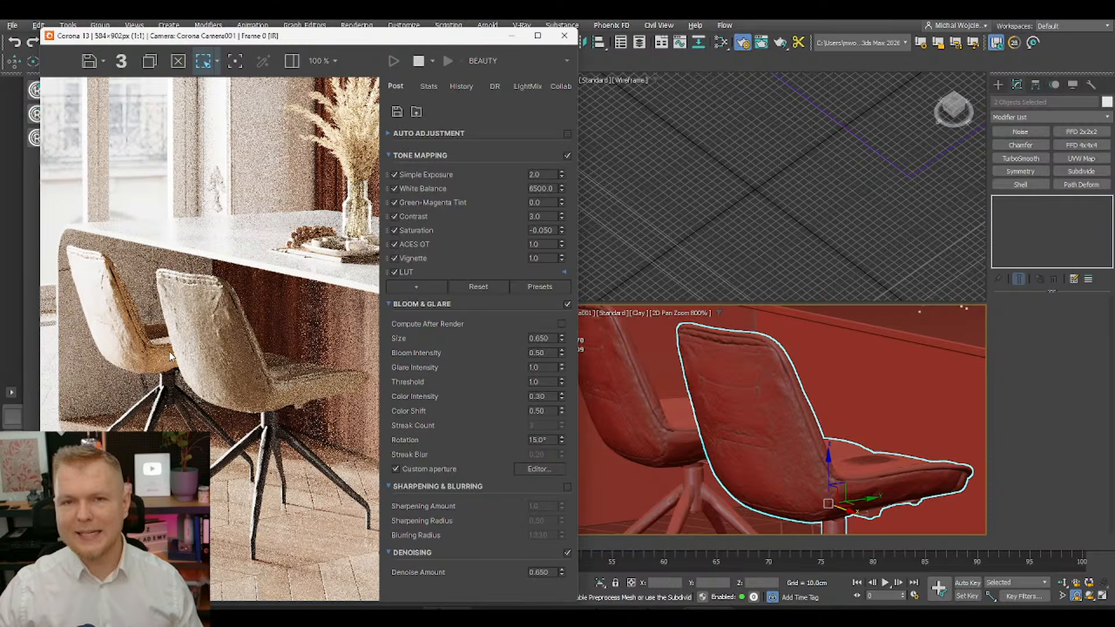
pyautogui.scroll(2, 231, 342)
pyautogui.scroll(-2, 231, 341)
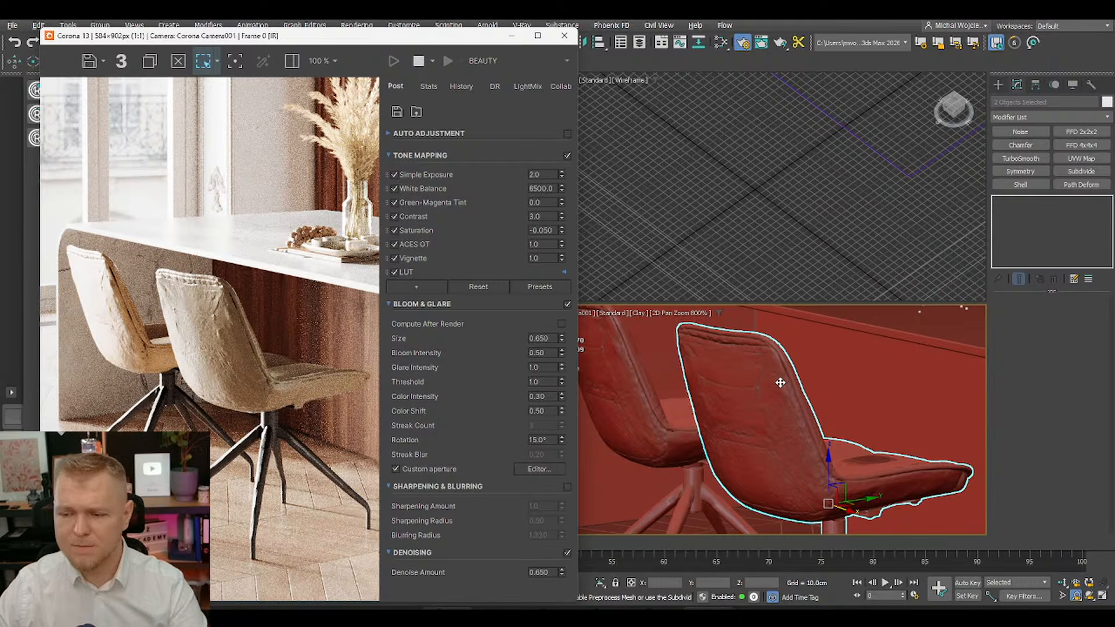
# Step: Add a ProOptimizer modifier to the selected chair parts and calculate the optimization with rendering stopped
pyautogui.click(1042, 116)
pyautogui.write('proopt')
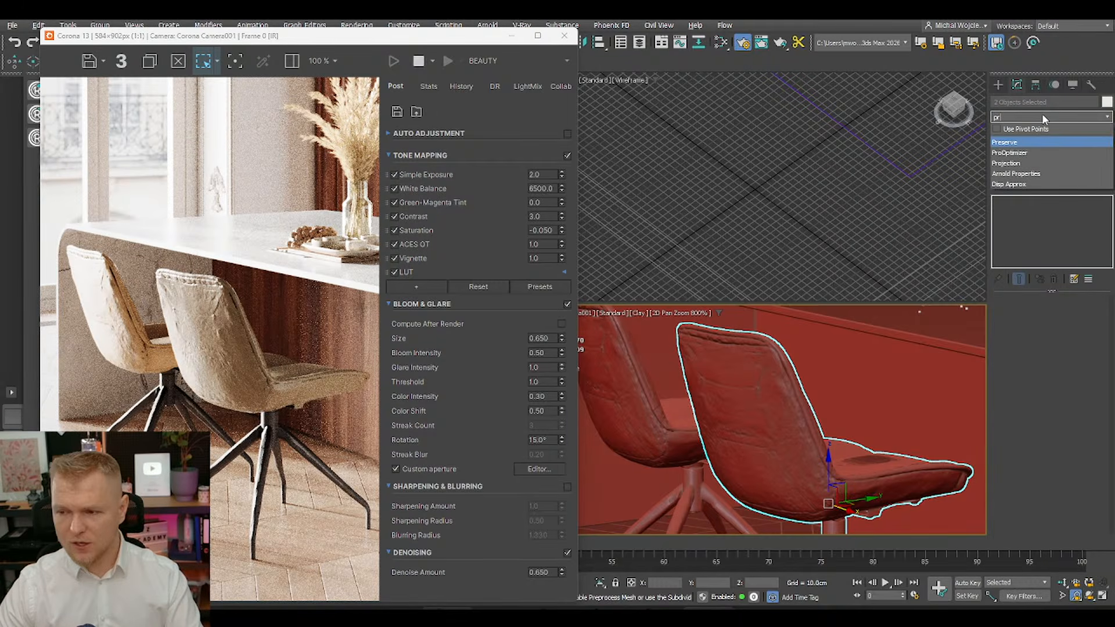
pyautogui.press('Return')
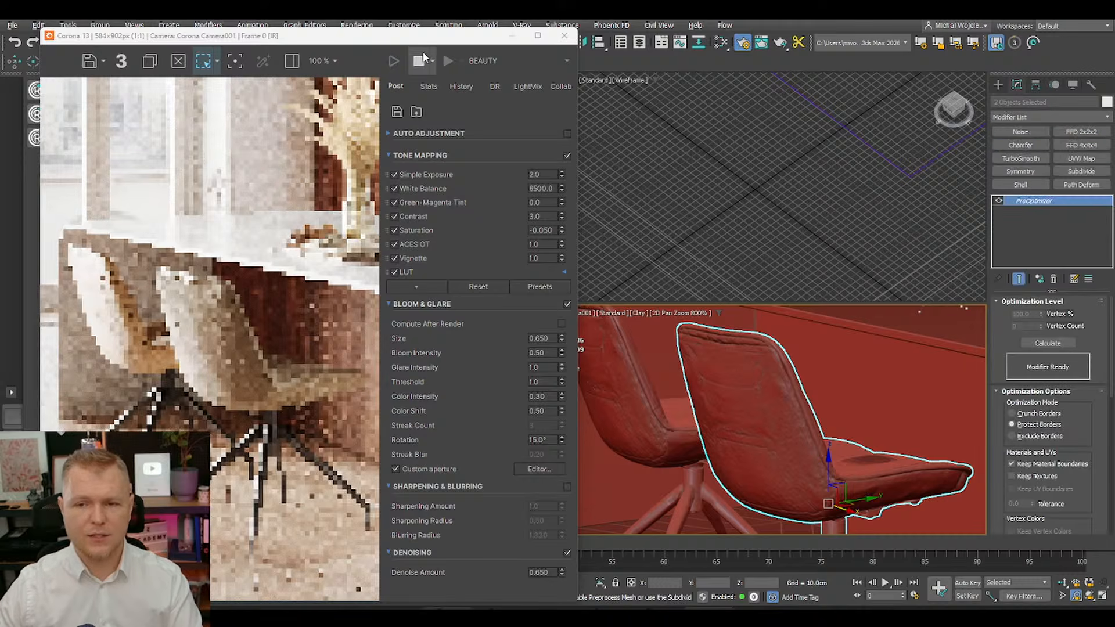
pyautogui.click(1049, 343)
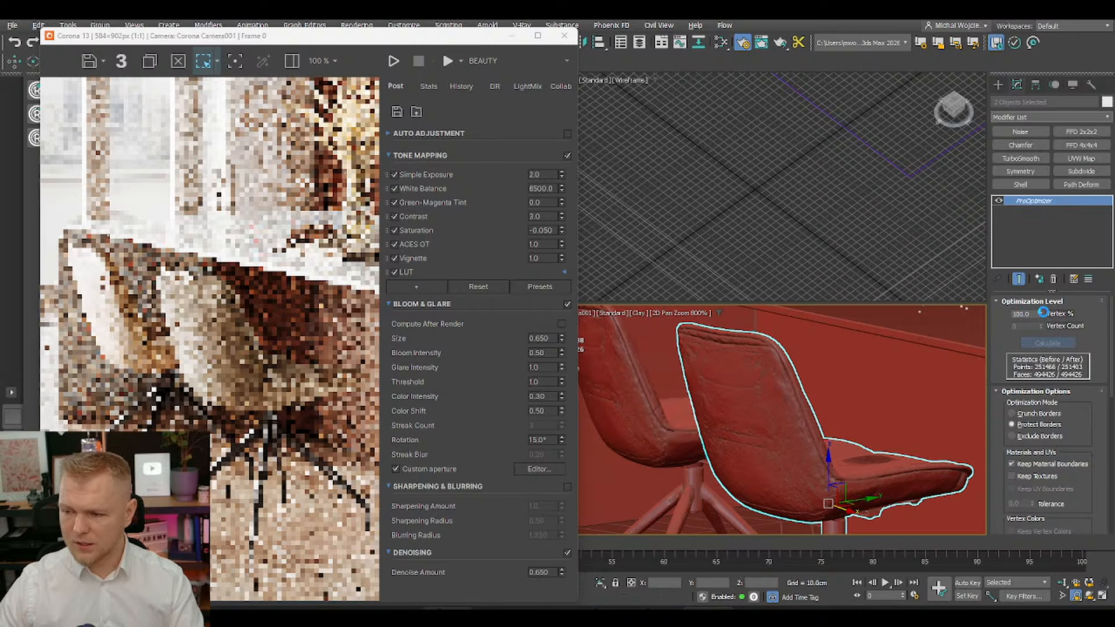
# Step: Try lower ProOptimizer vertex percentages on the chair, ending with 15
pyautogui.moveTo(1042, 314); pyautogui.dragTo(1039, 339)
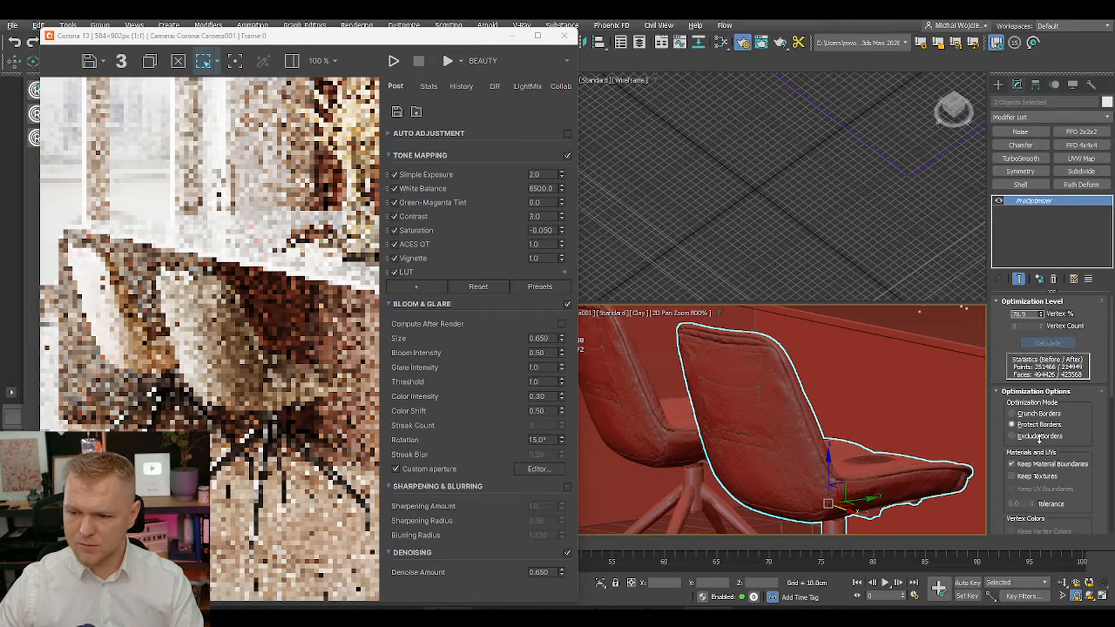
pyautogui.moveTo(1049, 578); pyautogui.dragTo(1049, 393)
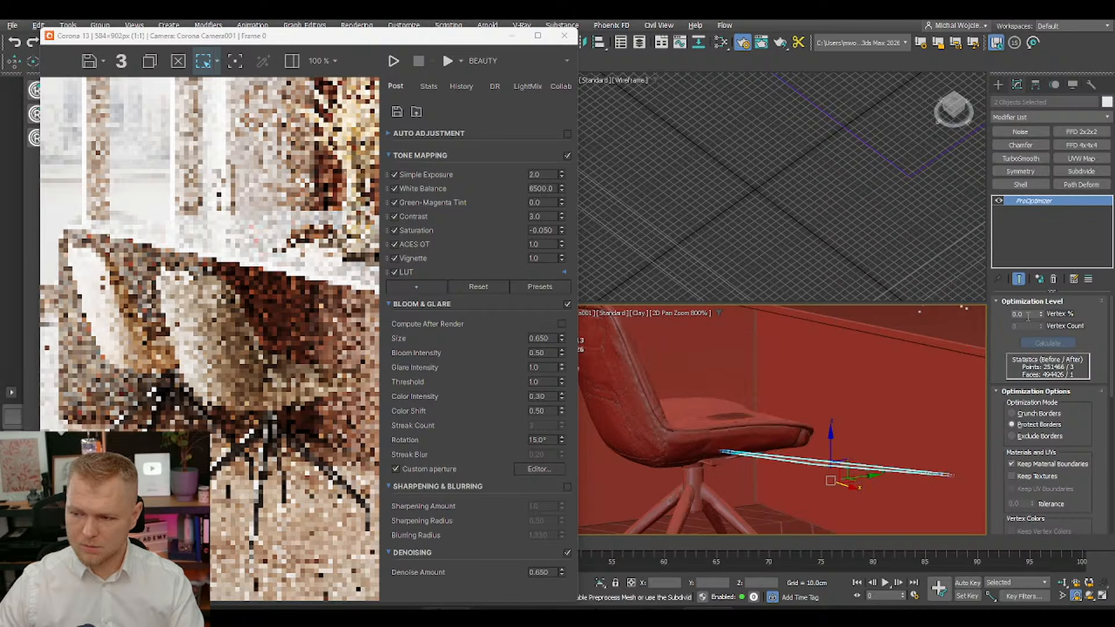
pyautogui.write('15')
pyautogui.press('Return')
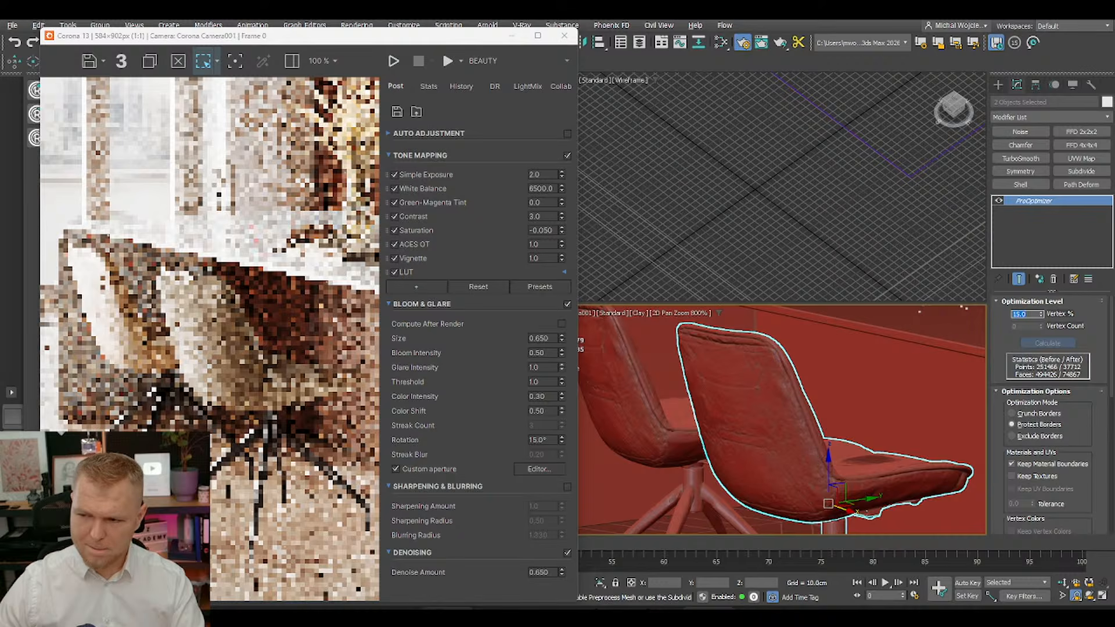
# Step: Set the chair's ProOptimizer Vertex % to 1 and check the reduced mesh up close
pyautogui.write('1')
pyautogui.press('Return')
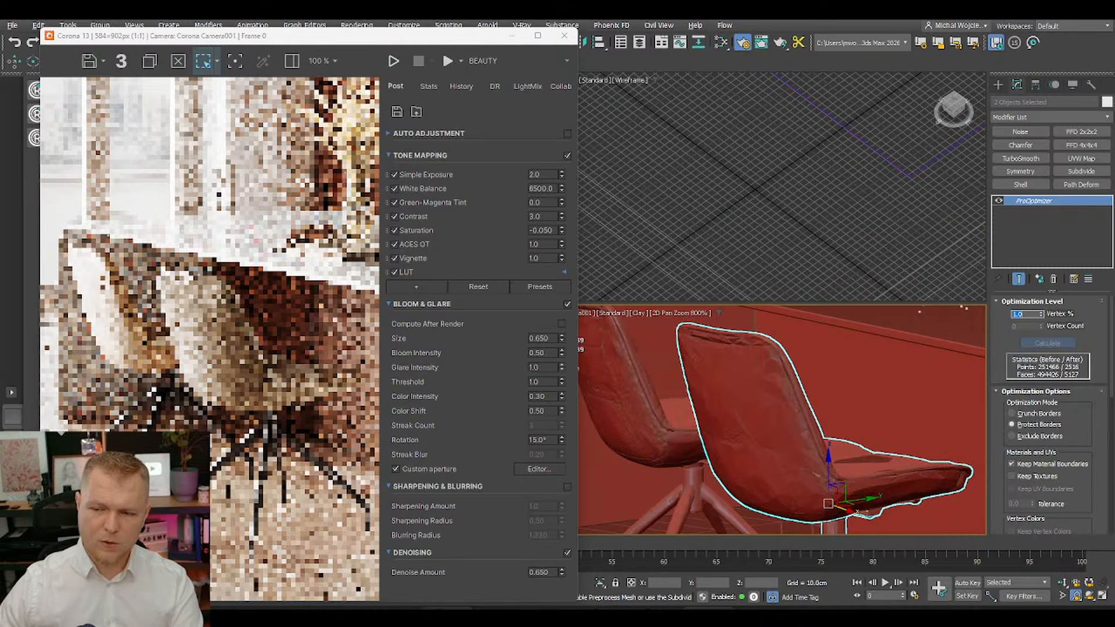
pyautogui.scroll(3, 815, 422)
pyautogui.scroll(-2, 814, 423)
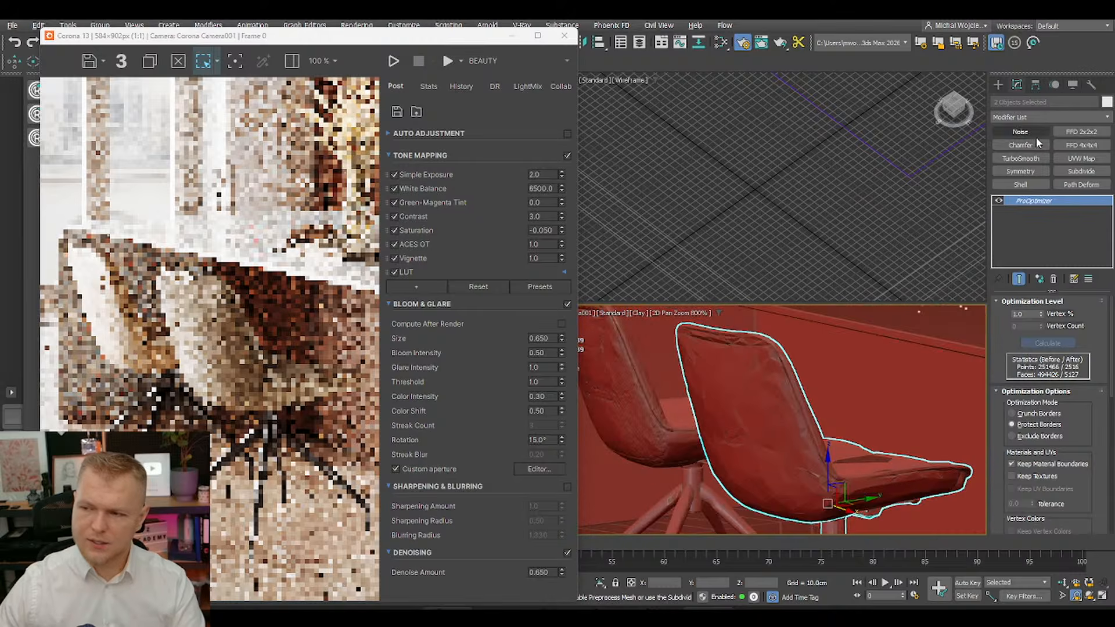
# Step: Add a Smooth modifier above ProOptimizer and turn on Auto Smooth
pyautogui.click(1033, 118)
pyautogui.write('smooth')
pyautogui.press('Return')
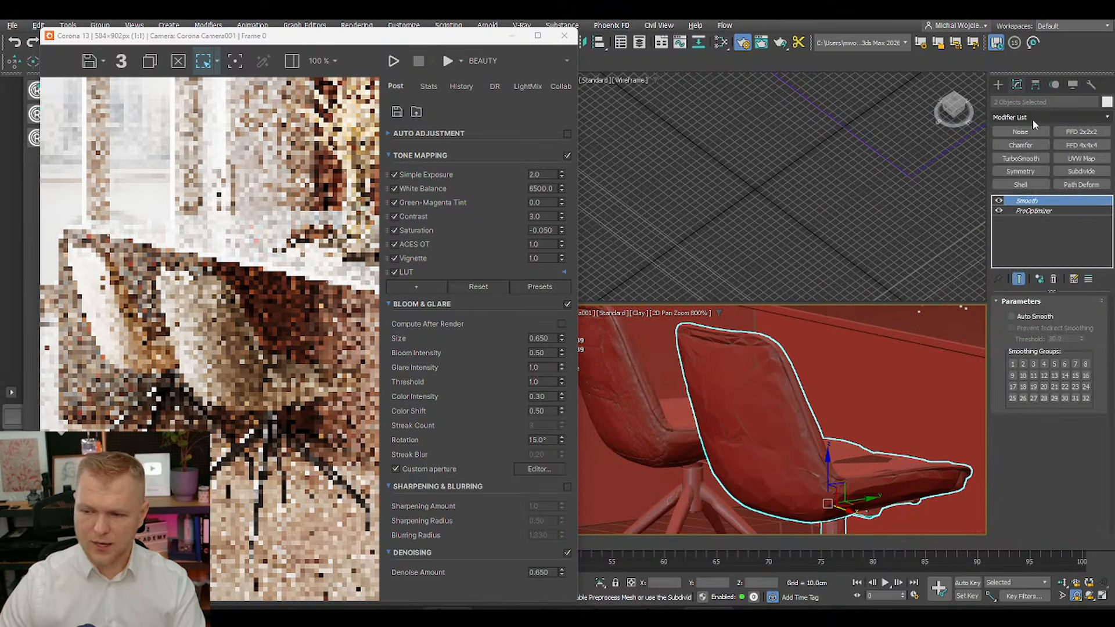
pyautogui.click(1013, 317)
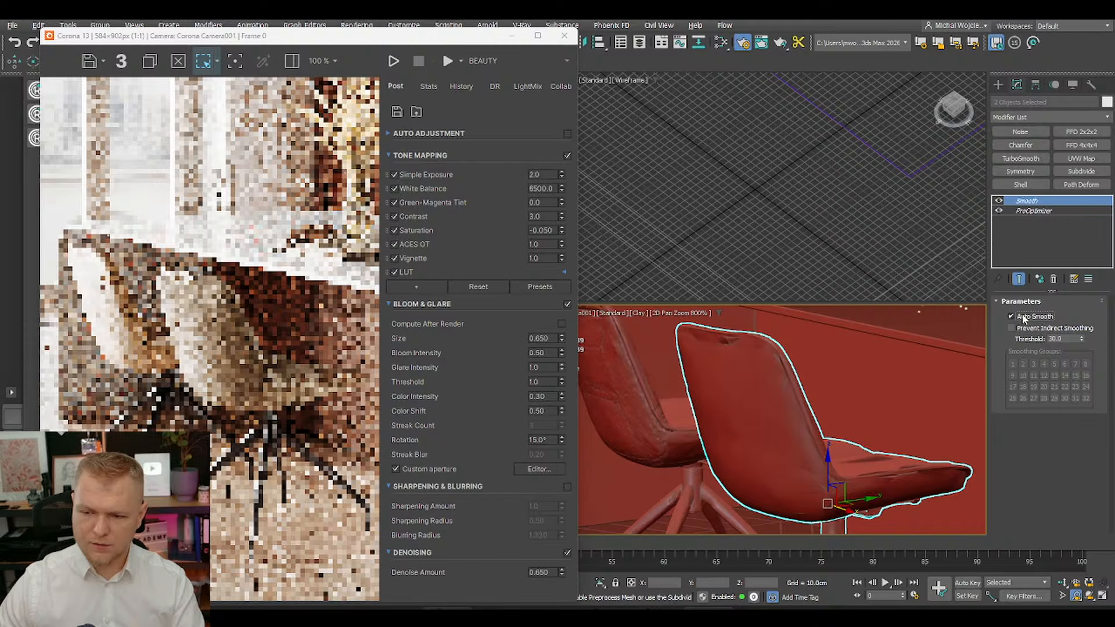
# Step: Turn off 2D Pan Zoom Mode in the clay camera viewport and move the render window clear of the toolbar
pyautogui.scroll(-3, 758, 403)
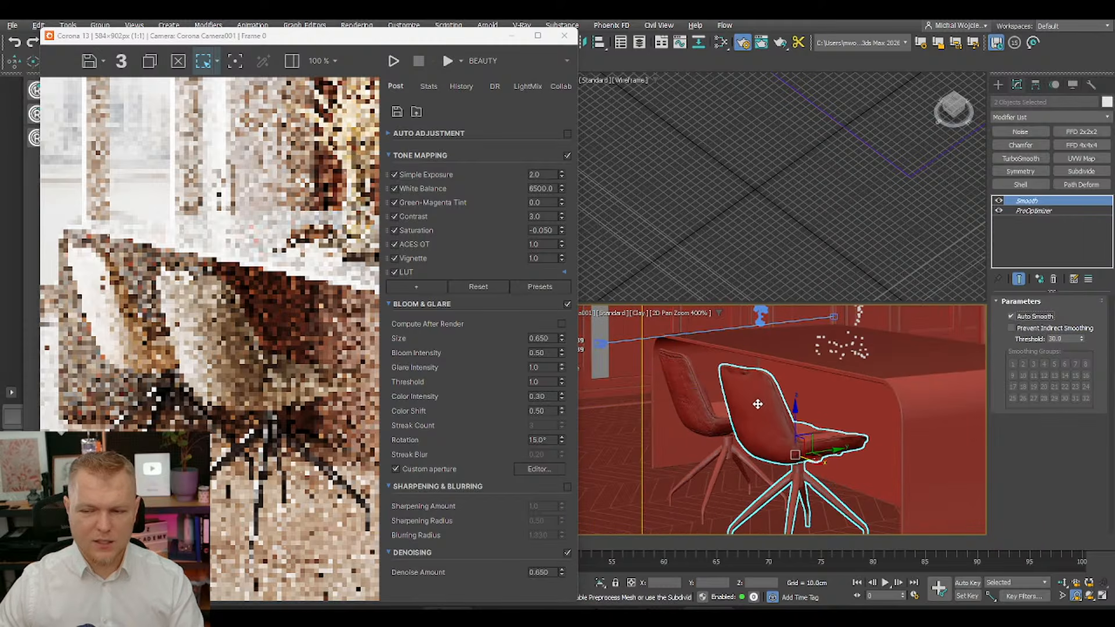
pyautogui.moveTo(501, 35); pyautogui.dragTo(420, 48)
pyautogui.click(529, 315)
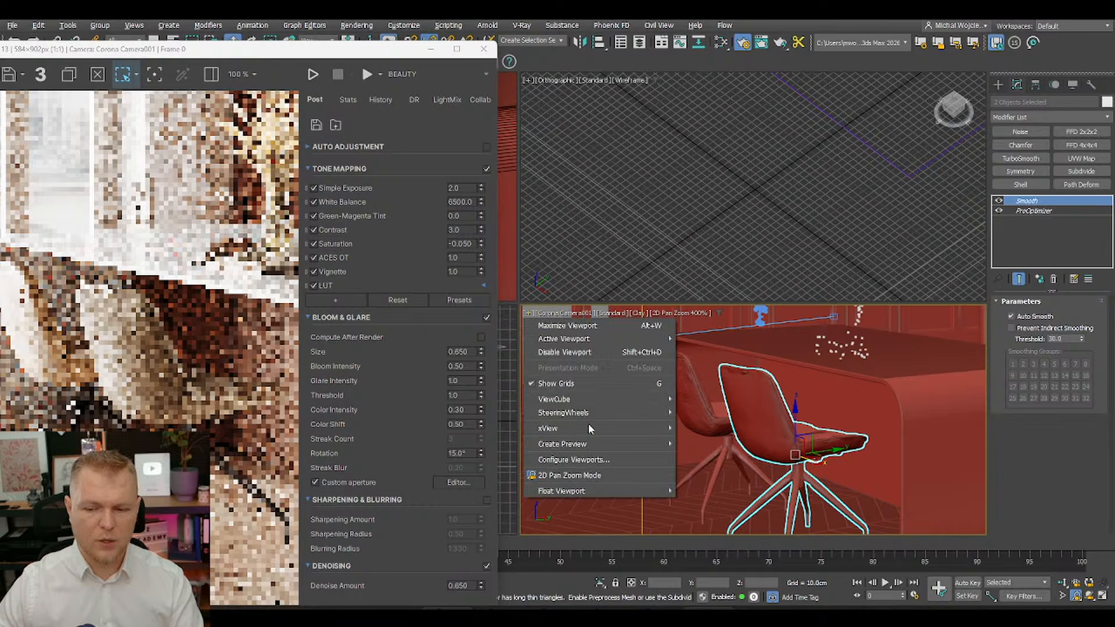
pyautogui.click(597, 473)
pyautogui.moveTo(399, 51); pyautogui.dragTo(443, 105)
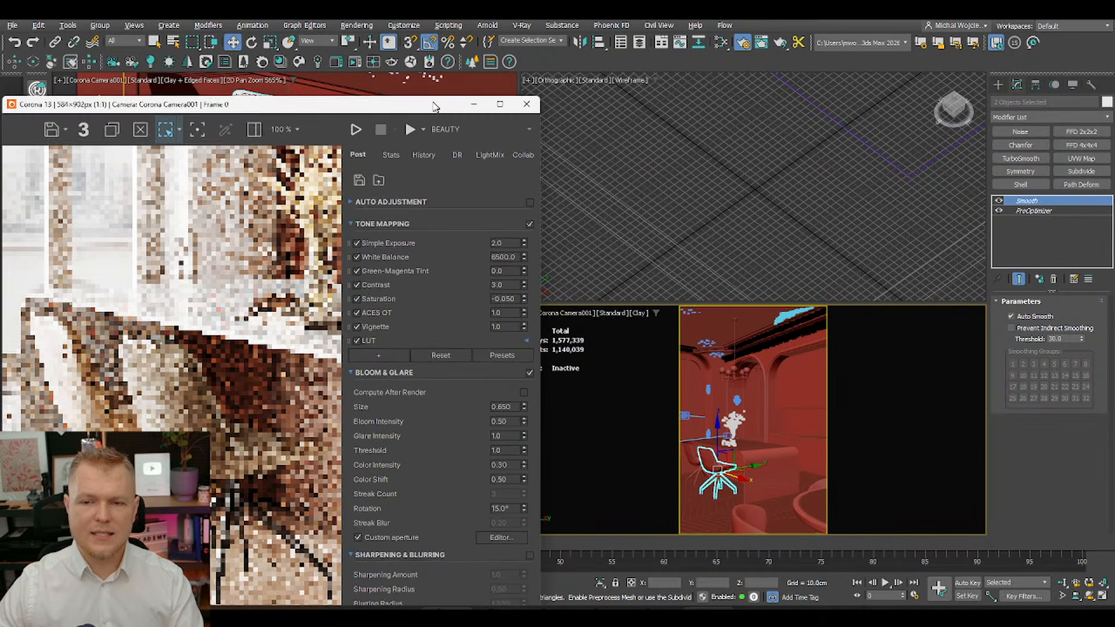
# Step: Restart interactive rendering and examine the optimized chair up close and within the full image
pyautogui.click(355, 62)
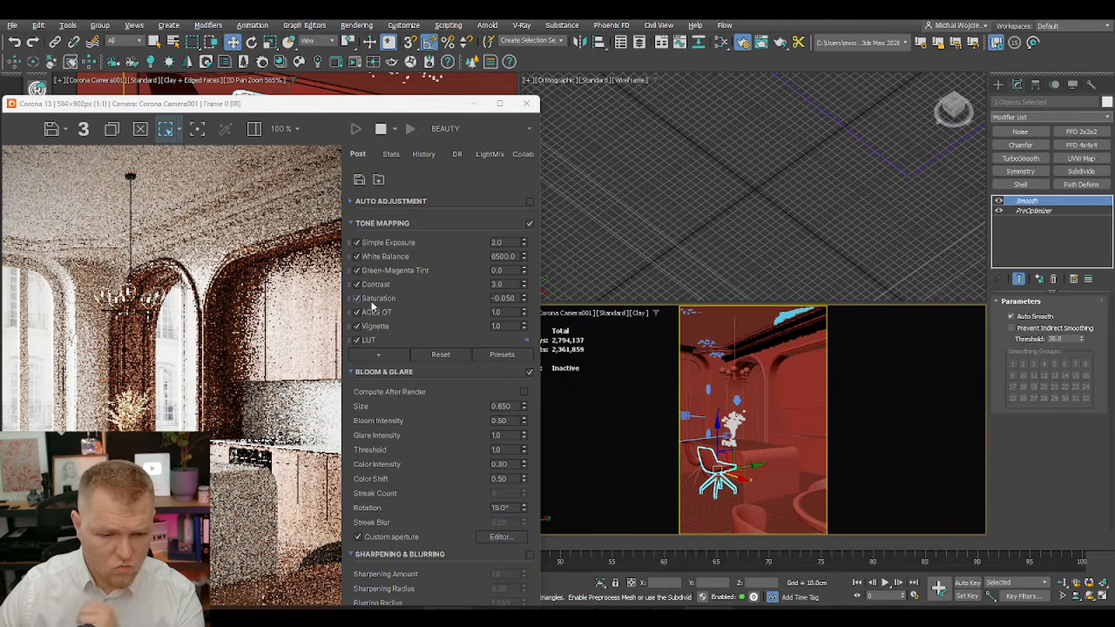
pyautogui.scroll(2, 172, 287)
pyautogui.scroll(1, 218, 509)
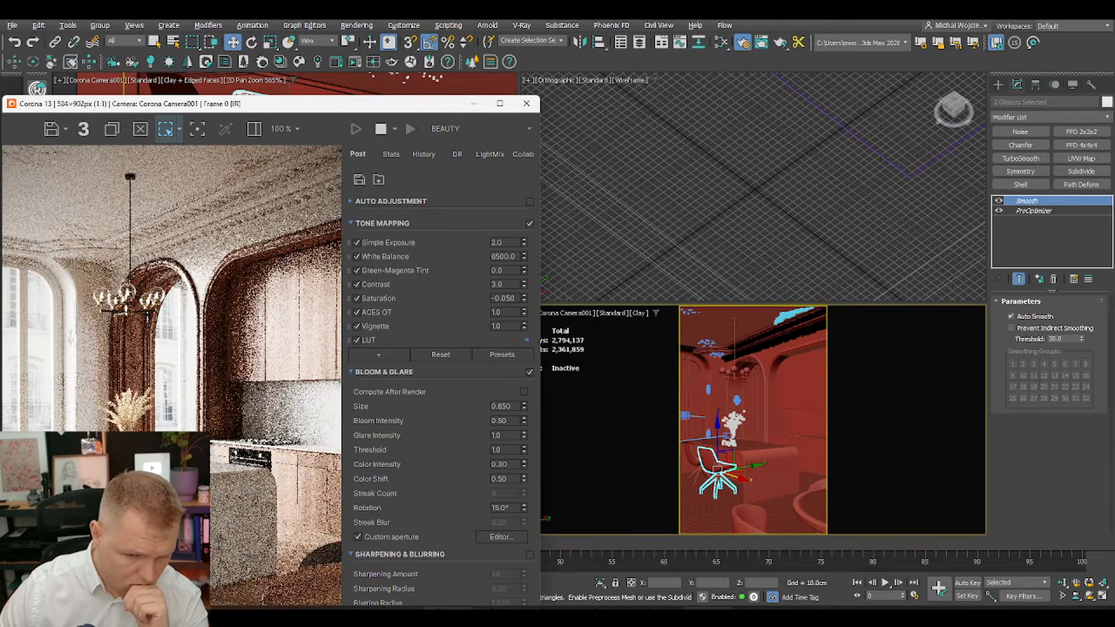
pyautogui.scroll(-1, 226, 465)
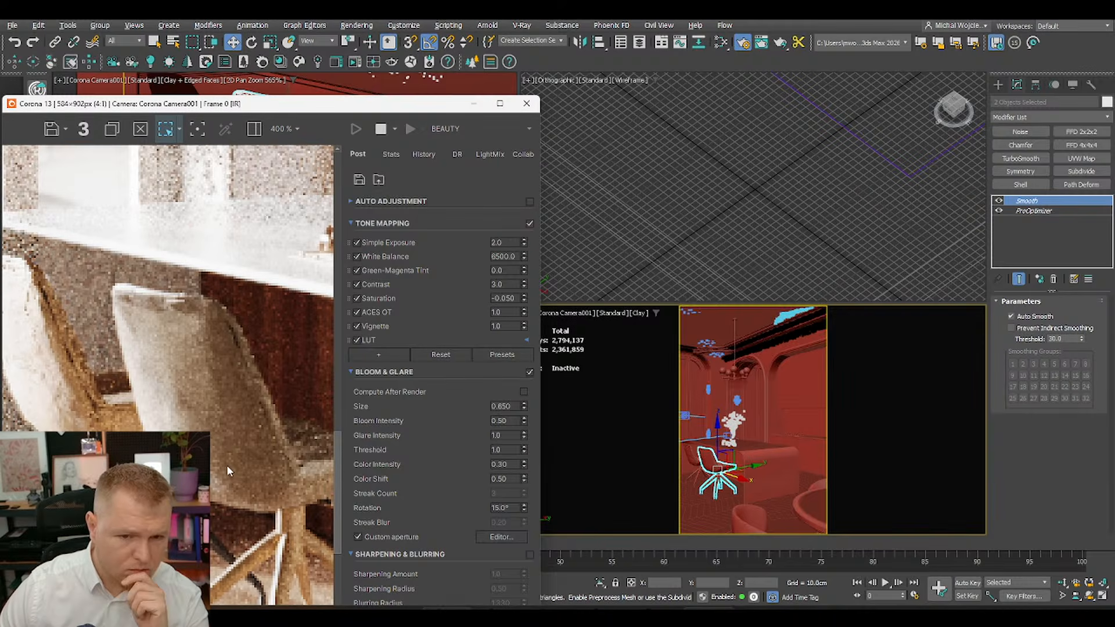
pyautogui.moveTo(244, 465); pyautogui.dragTo(131, 413)
pyautogui.scroll(-1, 132, 414)
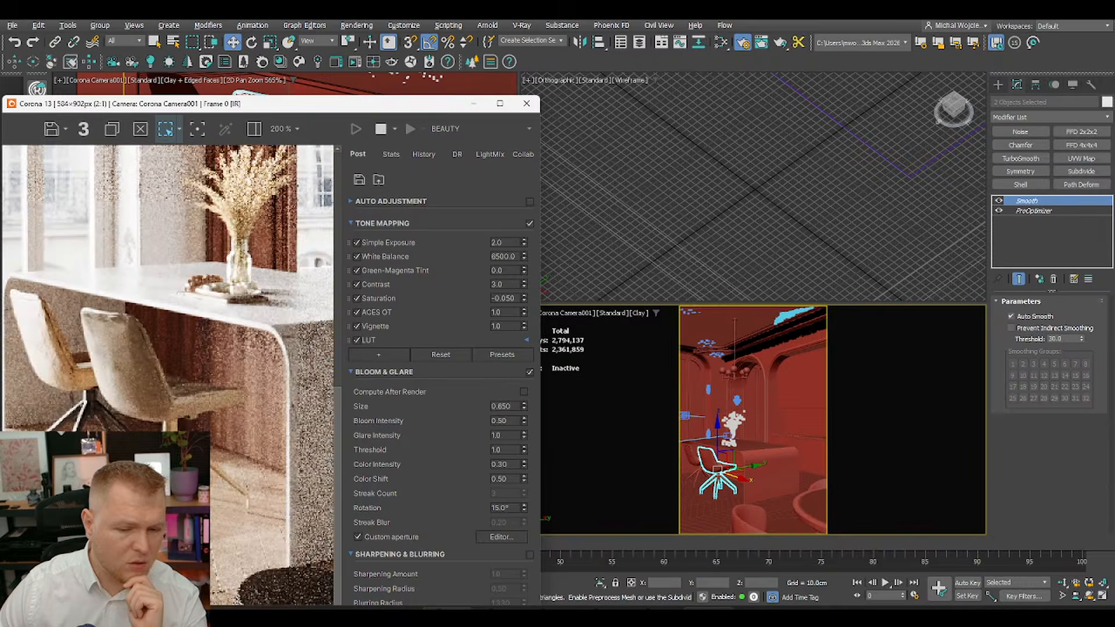
pyautogui.scroll(-1, 132, 413)
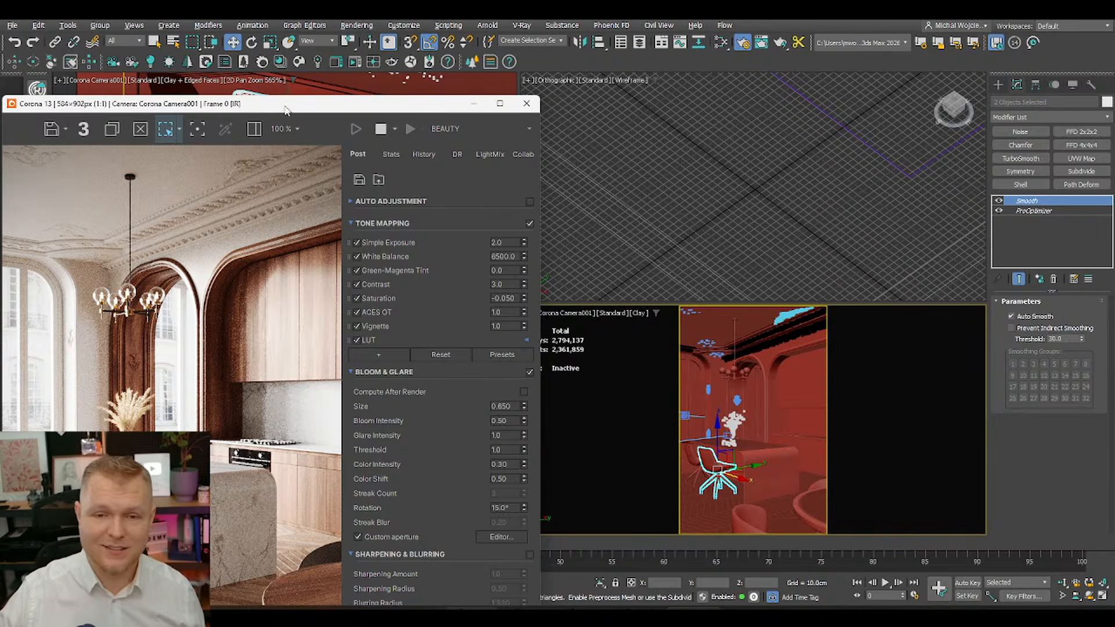
# Step: Move the render window higher and switch to the Synexa Hunyuan3D-2 page in Chrome
pyautogui.moveTo(282, 110); pyautogui.dragTo(303, 35)
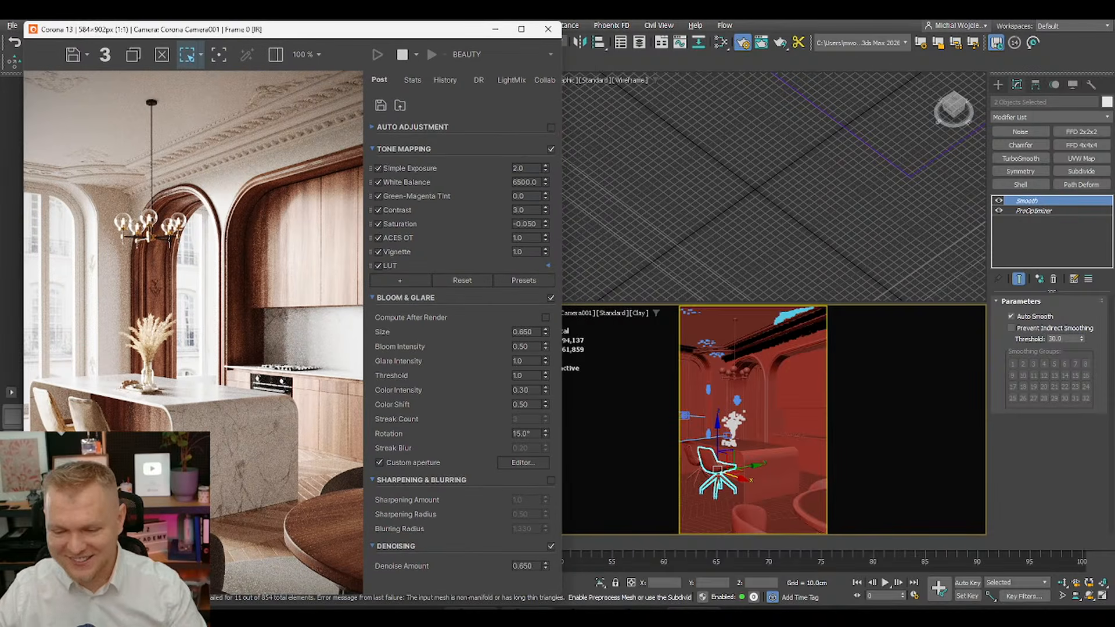
pyautogui.moveTo(584, 616)
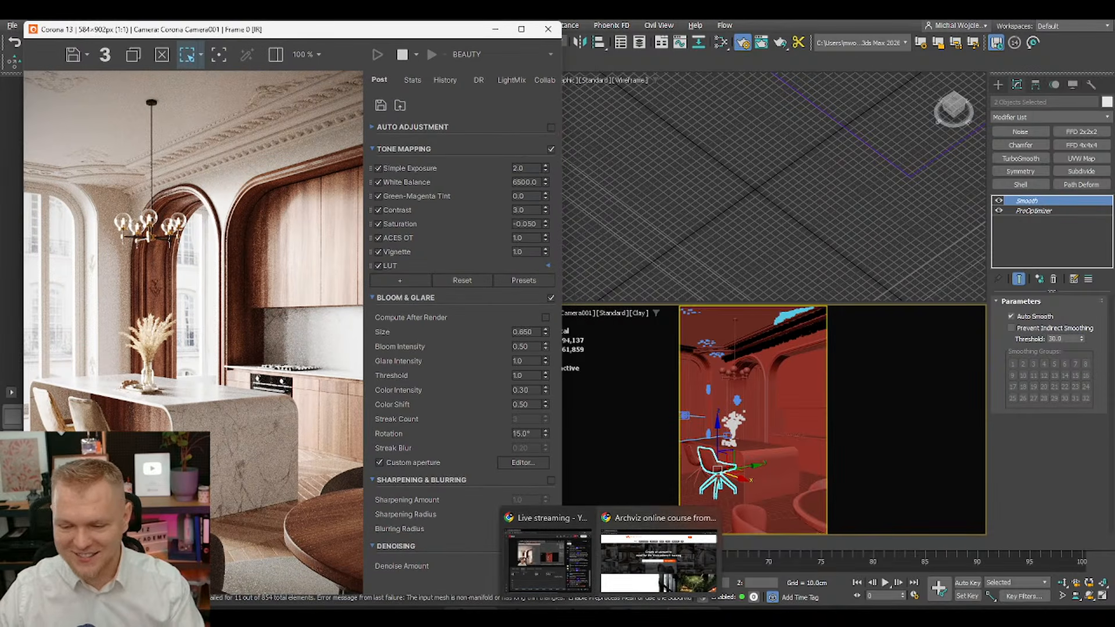
pyautogui.moveTo(498, 617)
pyautogui.click(455, 560)
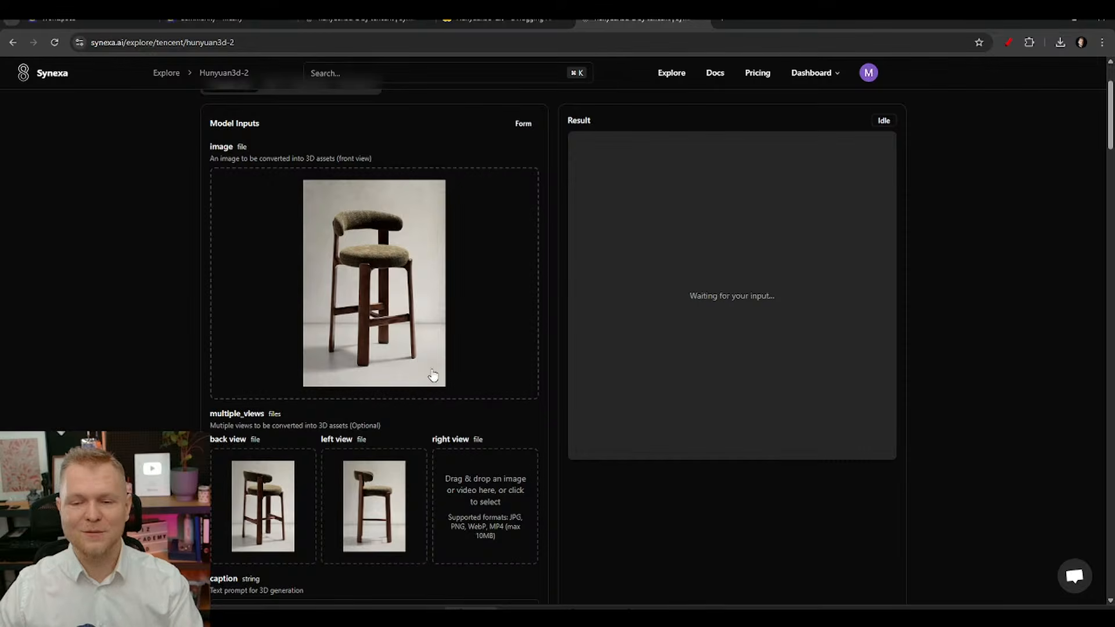
# Step: Try to generate the stool from the loaded reference images with Hunyuan3D-2 and check the Result area
pyautogui.scroll(2, 773, 299)
pyautogui.scroll(-10, 776, 382)
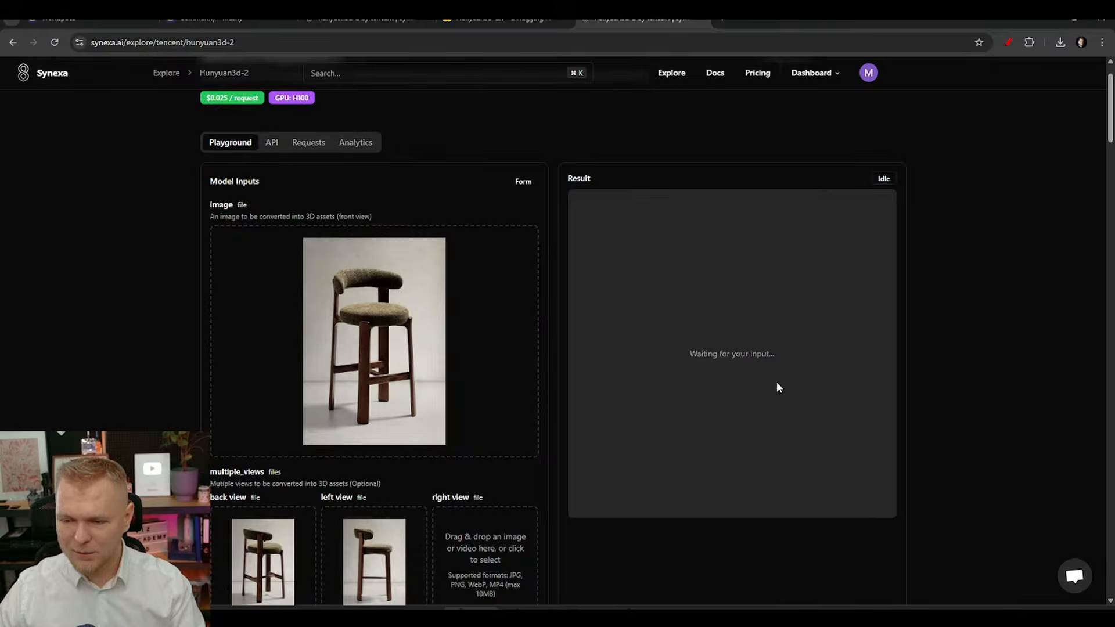
pyautogui.click(519, 504)
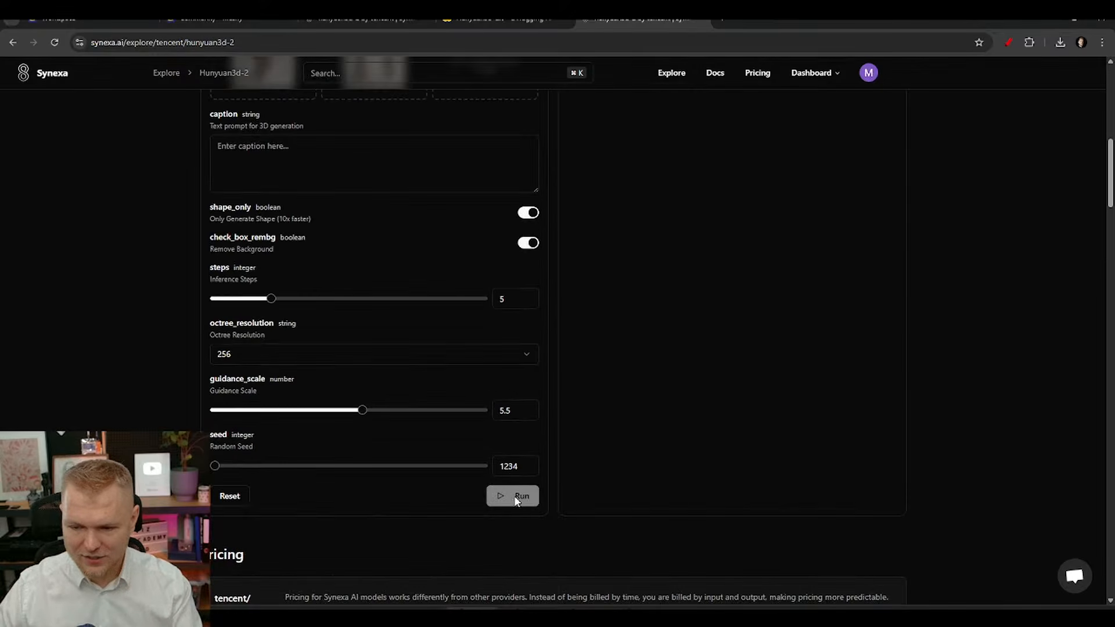
pyautogui.scroll(1, 743, 465)
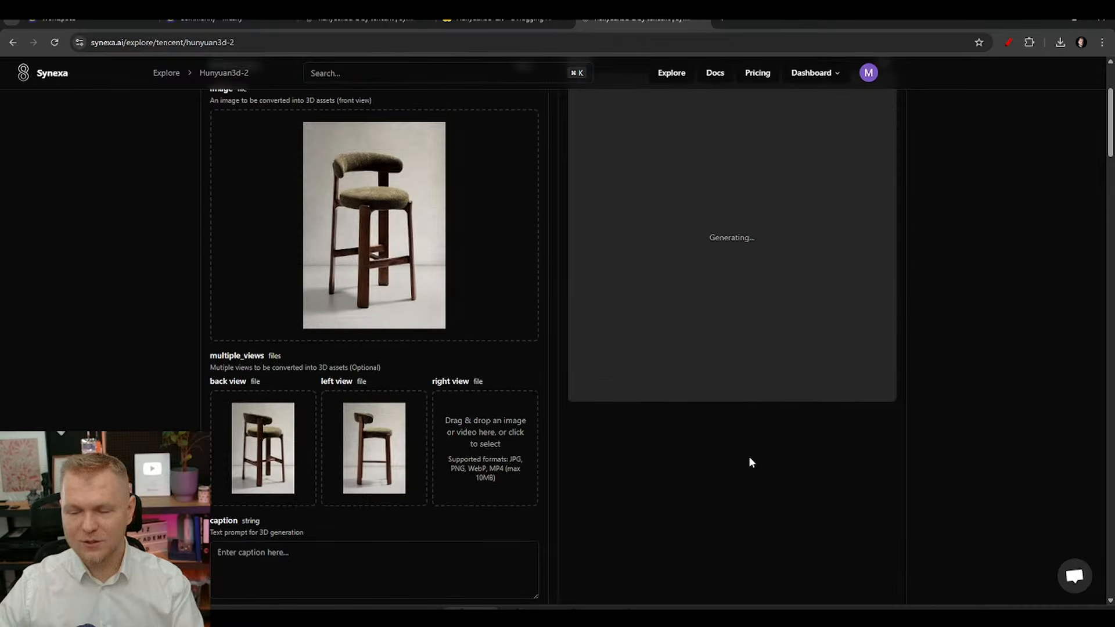
pyautogui.scroll(2, 749, 461)
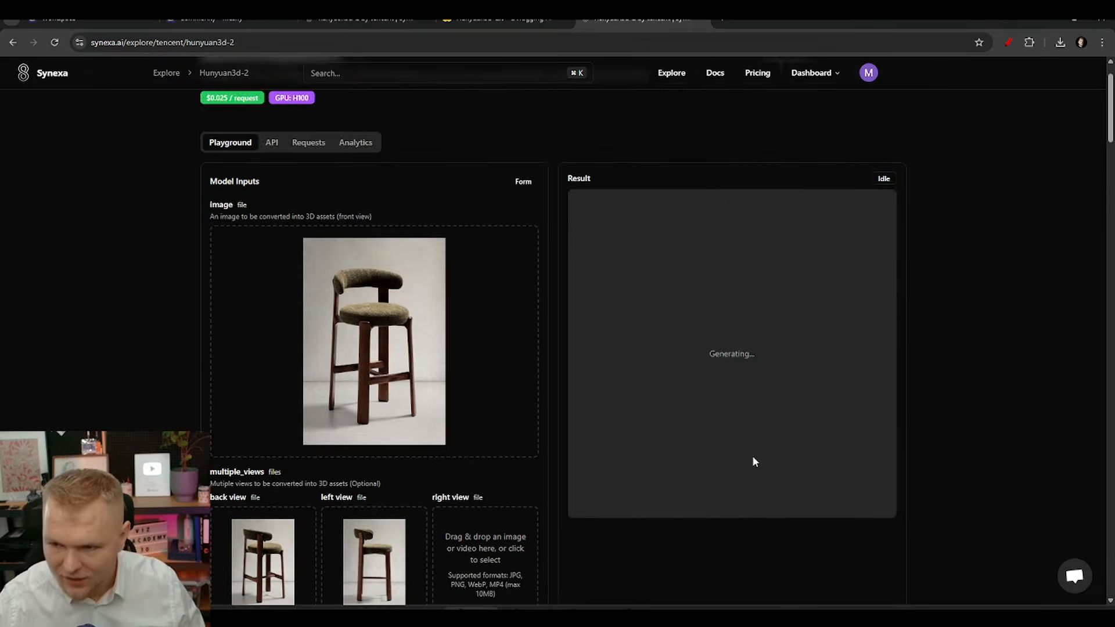
pyautogui.scroll(1, 752, 460)
pyautogui.scroll(-1, 750, 462)
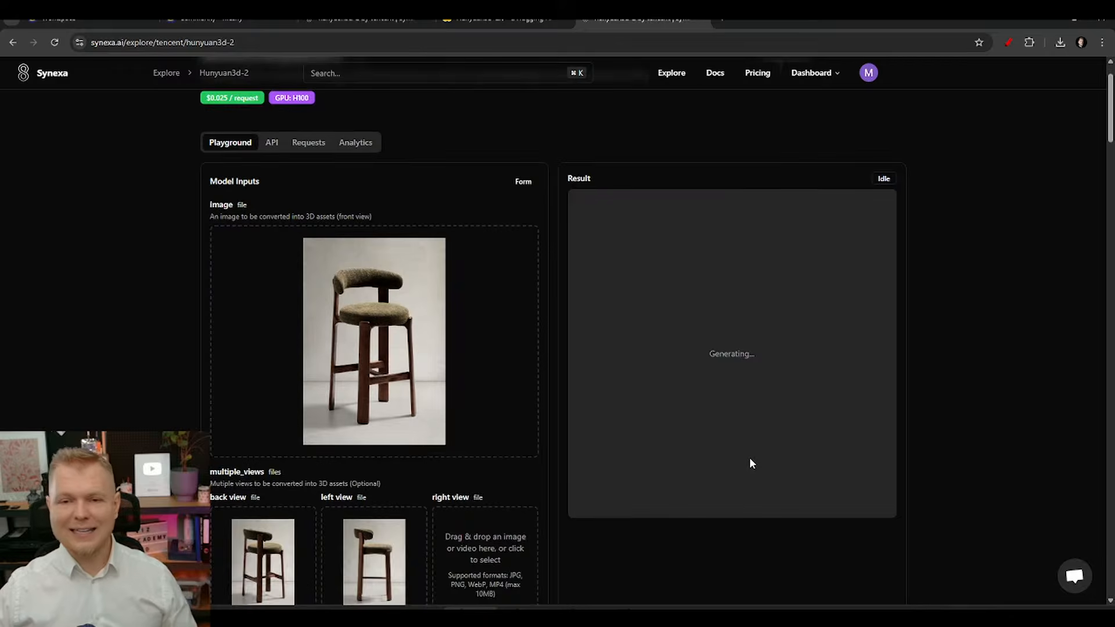
pyautogui.scroll(-8, 751, 458)
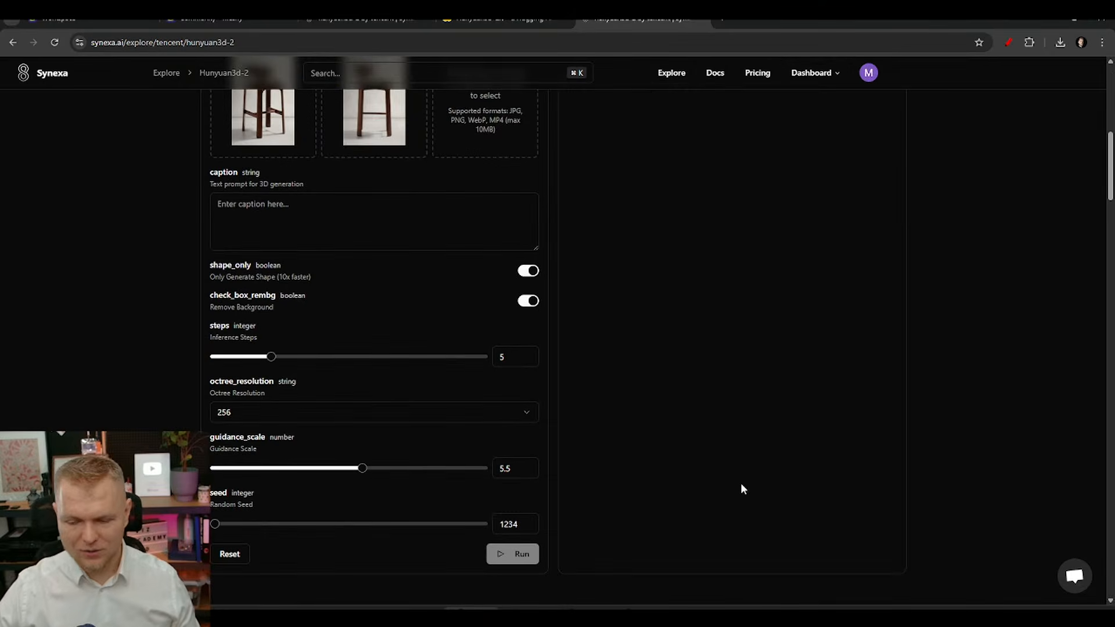
pyautogui.scroll(9, 615, 462)
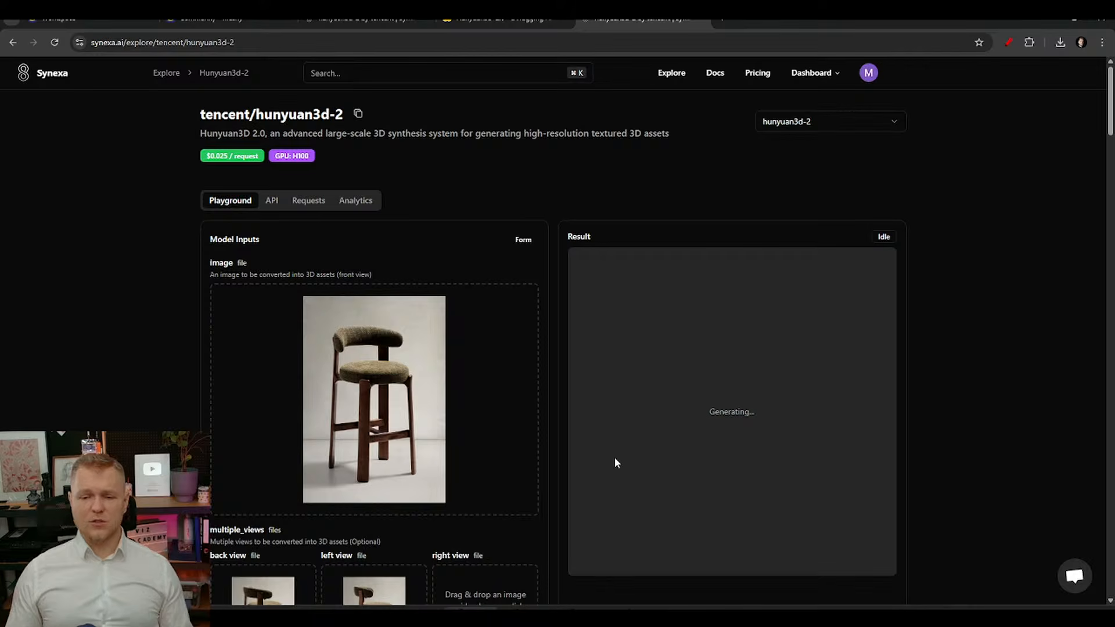
pyautogui.scroll(-6, 574, 433)
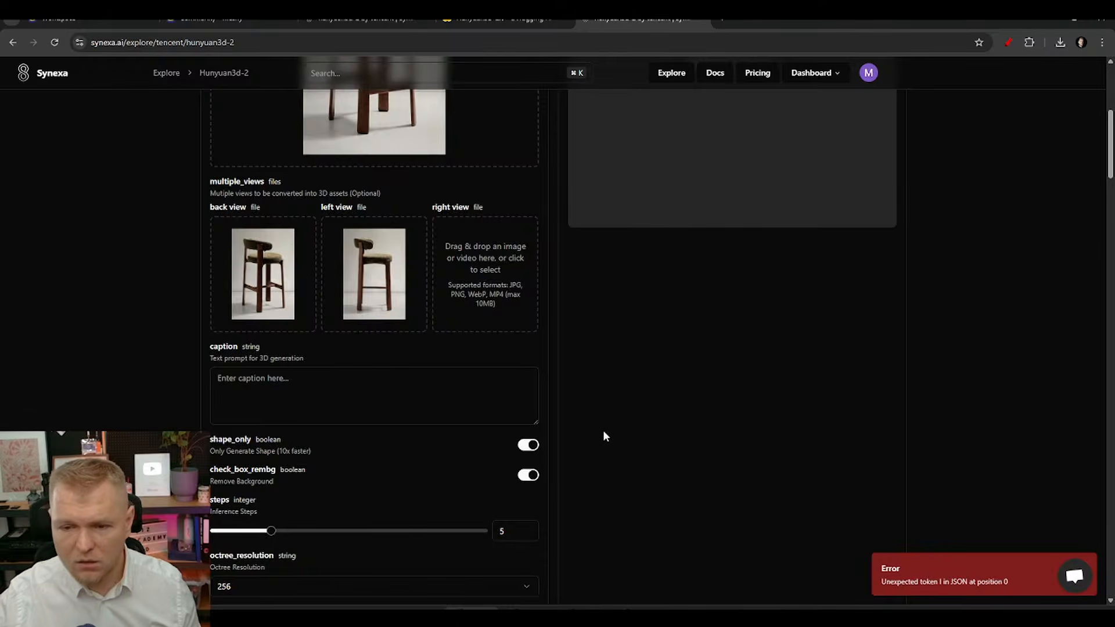
pyautogui.scroll(6, 603, 428)
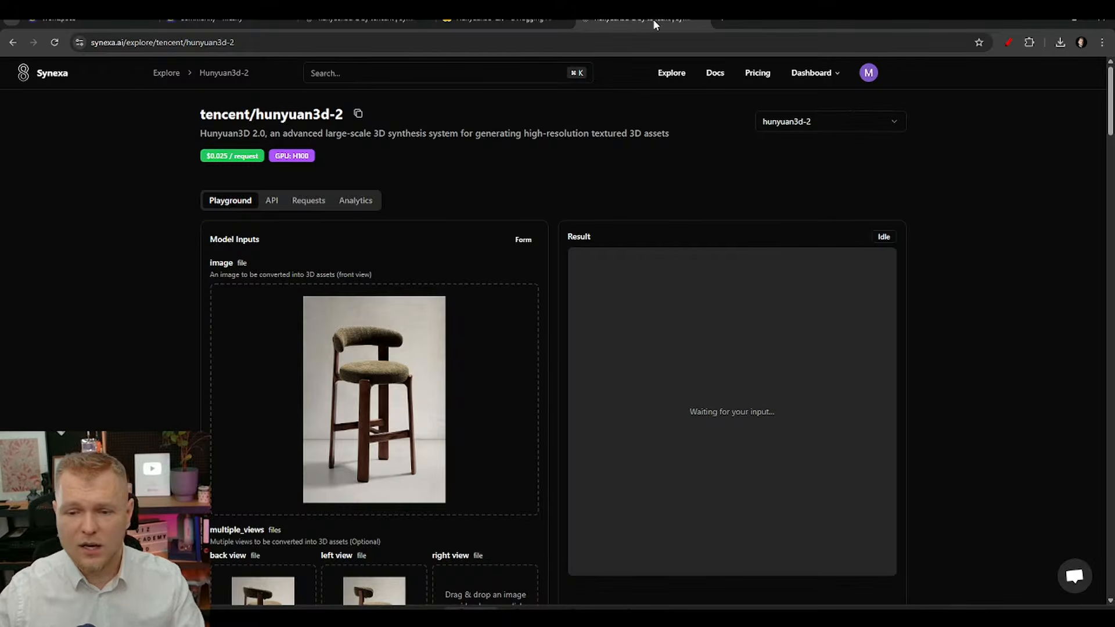
# Step: Close the Hunyuan3D tabs and open Meshy's model workspace
pyautogui.hotkey('ctrl', 'w')
pyautogui.hotkey('ctrl', 'w')
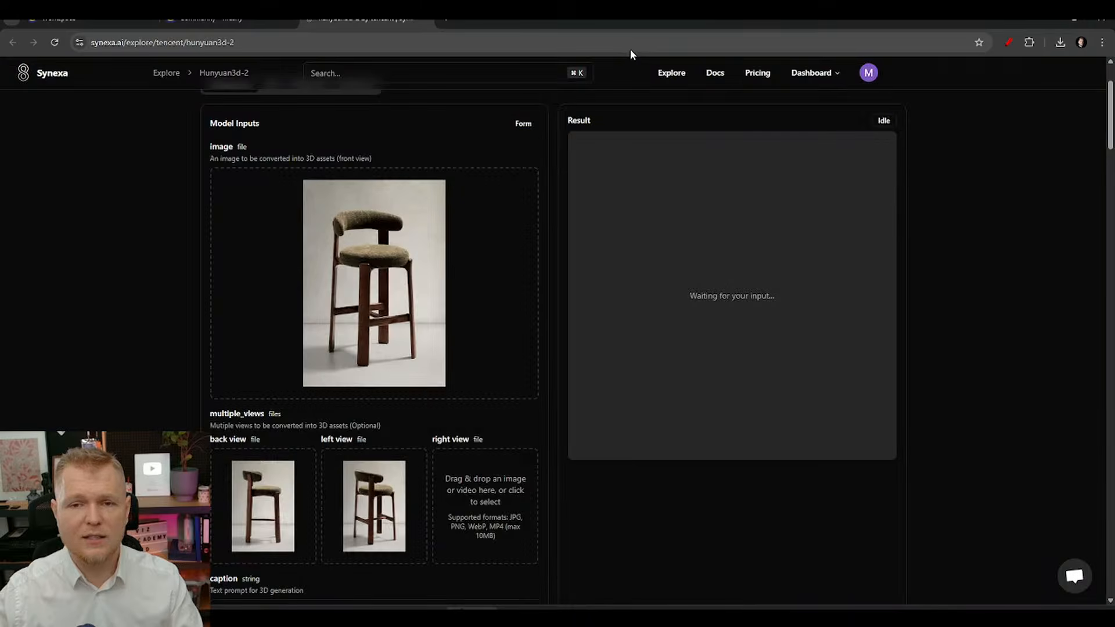
pyautogui.hotkey('ctrl', 'w')
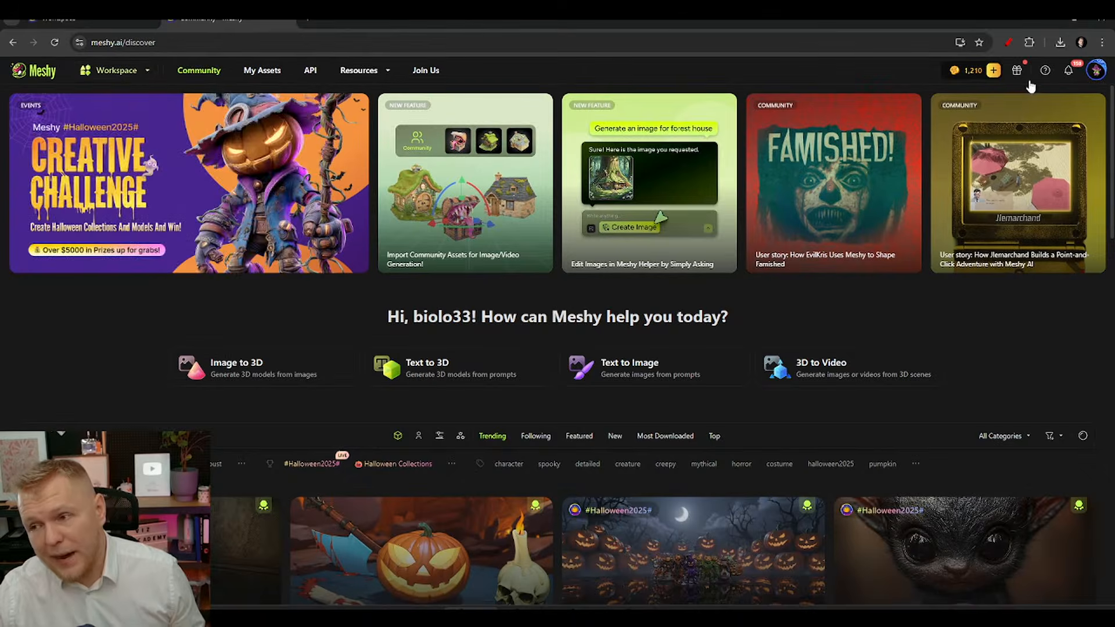
pyautogui.moveTo(113, 71)
pyautogui.click(79, 129)
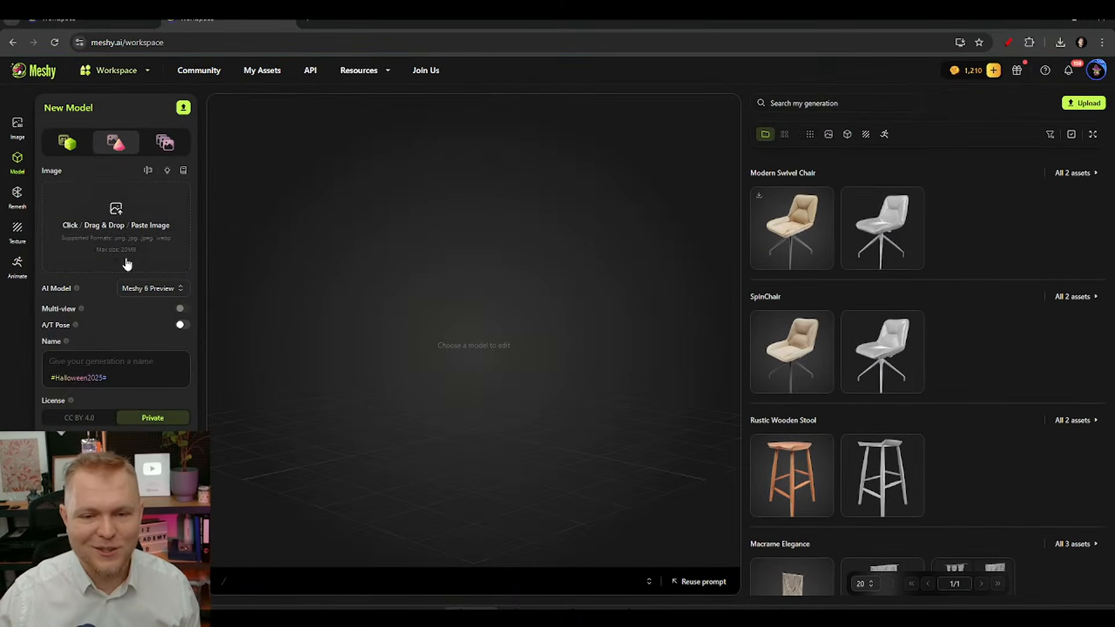
# Step: Generate Meshy models from the three screenshots in the Stool folder using multi-image input with Symmetry set to Auto
pyautogui.click(164, 145)
pyautogui.click(76, 244)
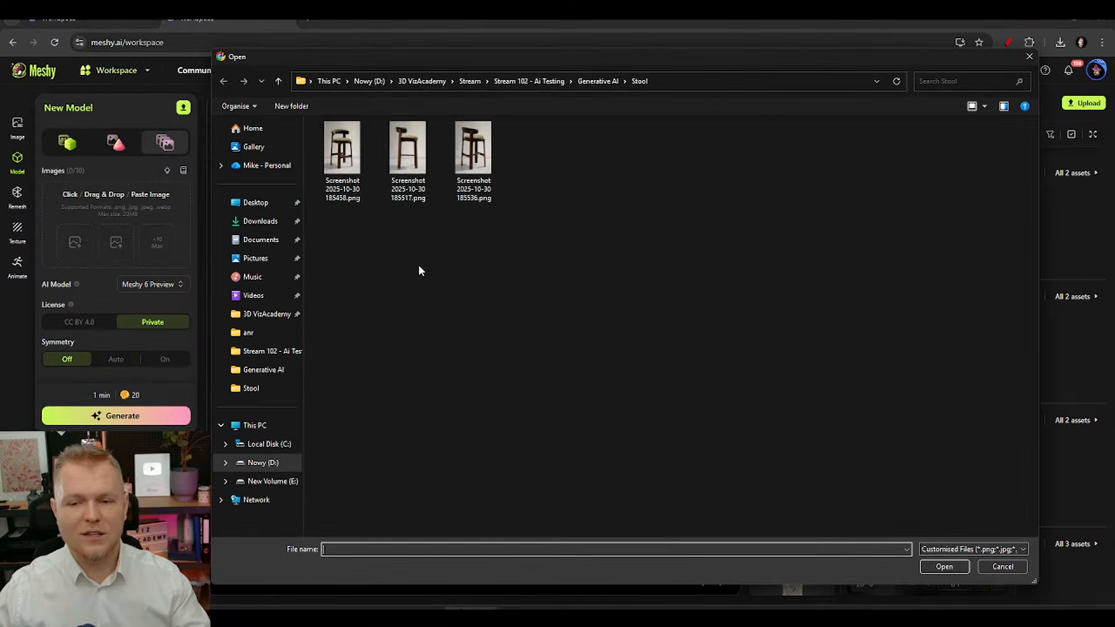
pyautogui.moveTo(540, 216); pyautogui.dragTo(320, 116)
pyautogui.press('Return')
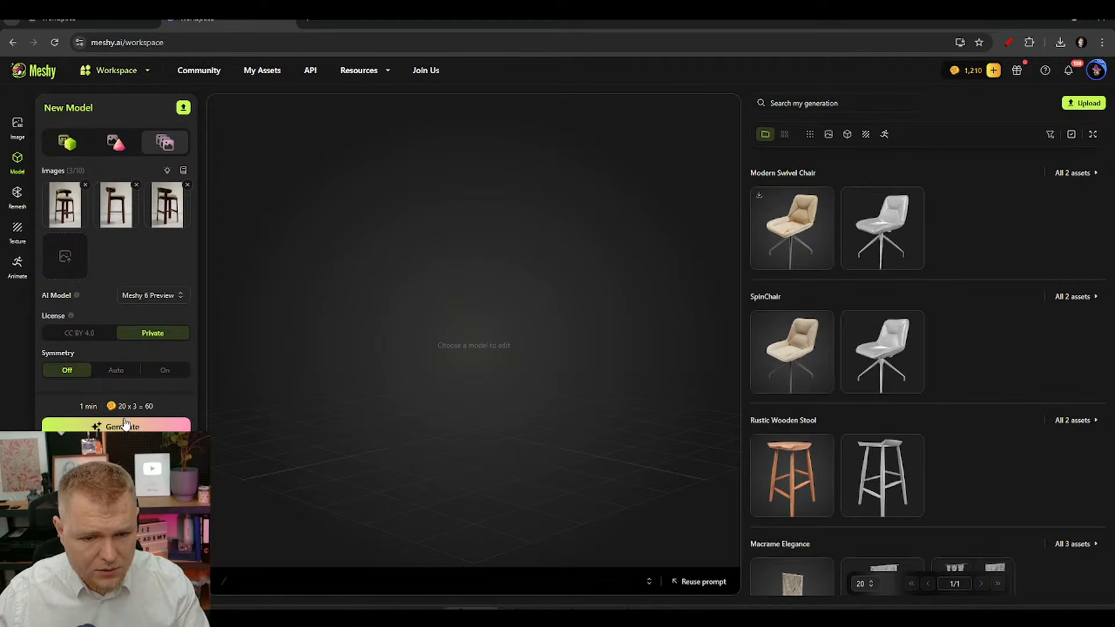
pyautogui.click(118, 371)
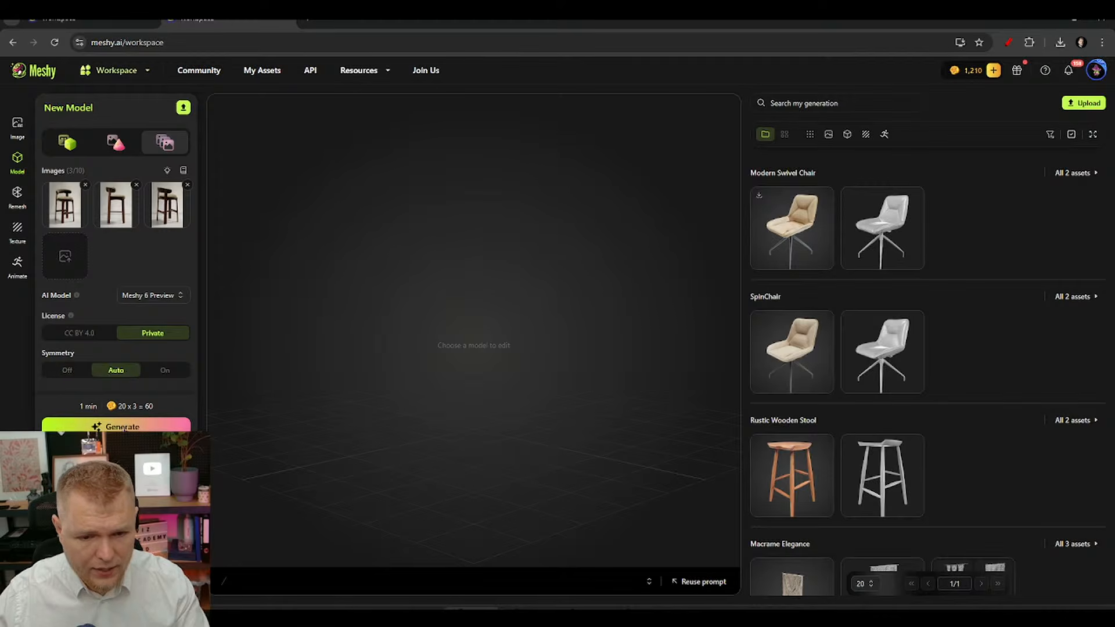
pyautogui.click(124, 427)
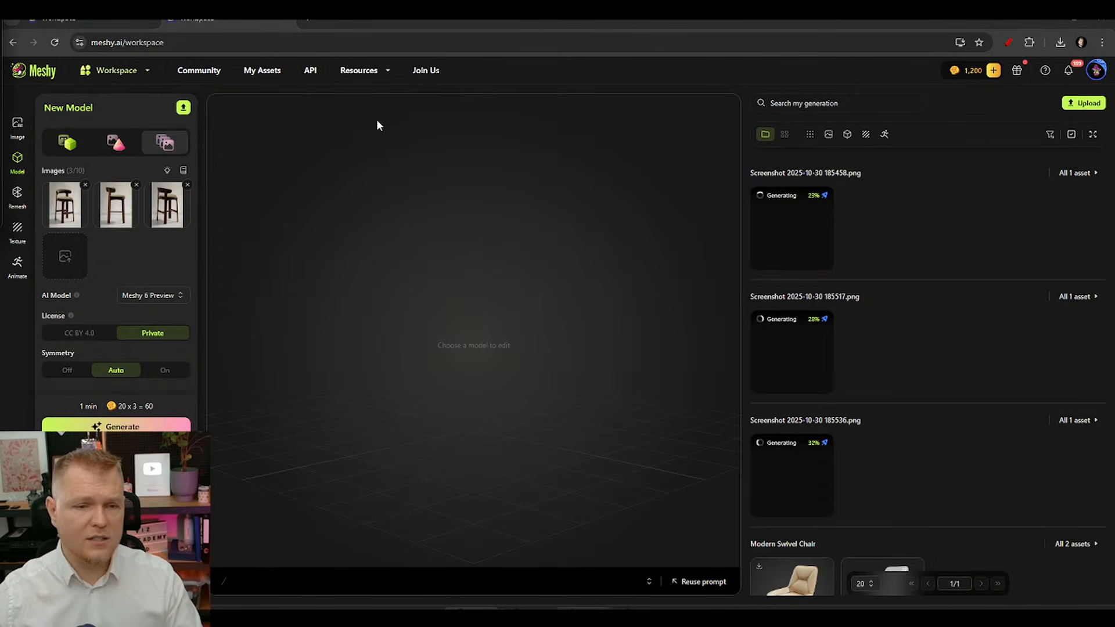
# Step: Search the web for "hitem 3d model generation" in a new tab and look through the results for the tool's website
pyautogui.click(312, 20)
pyautogui.write('hitem 3')
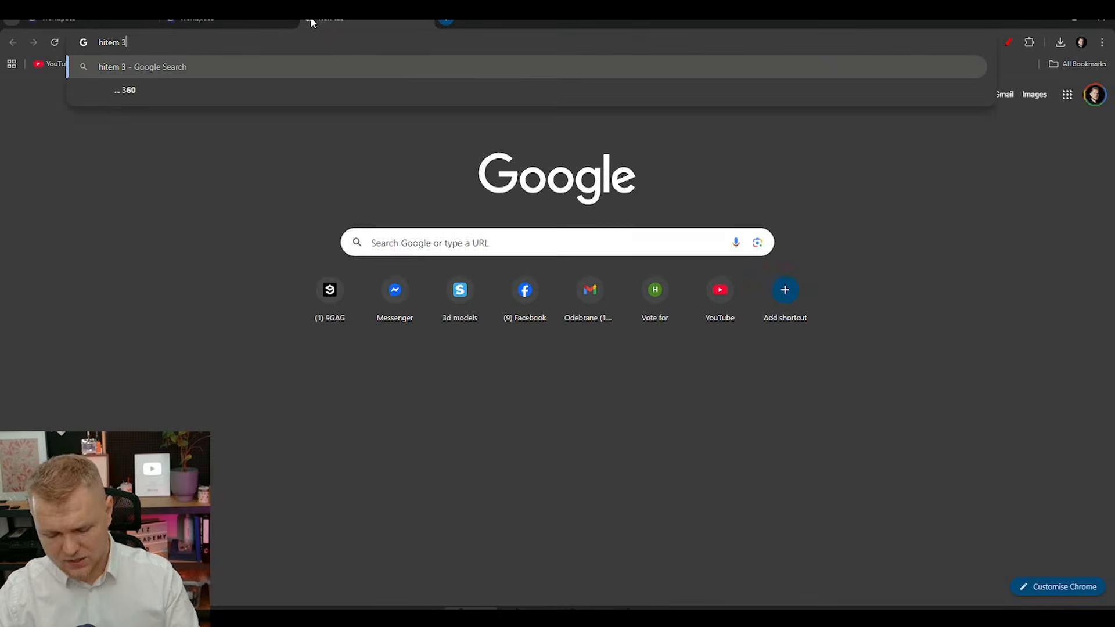
pyautogui.write('d model gene')
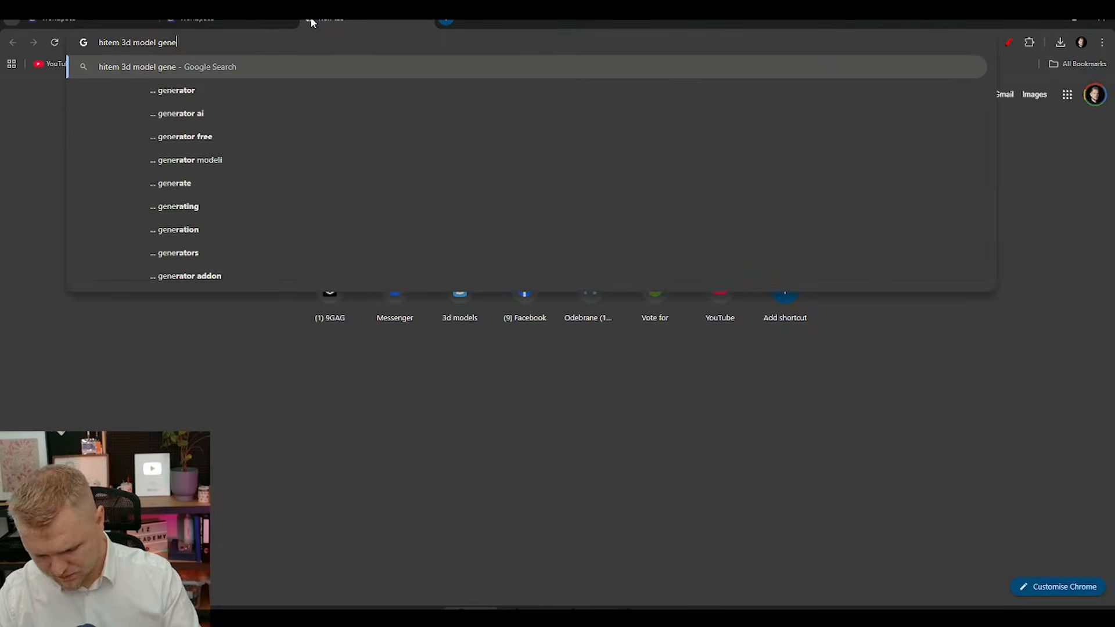
pyautogui.write('ration')
pyautogui.press('Return')
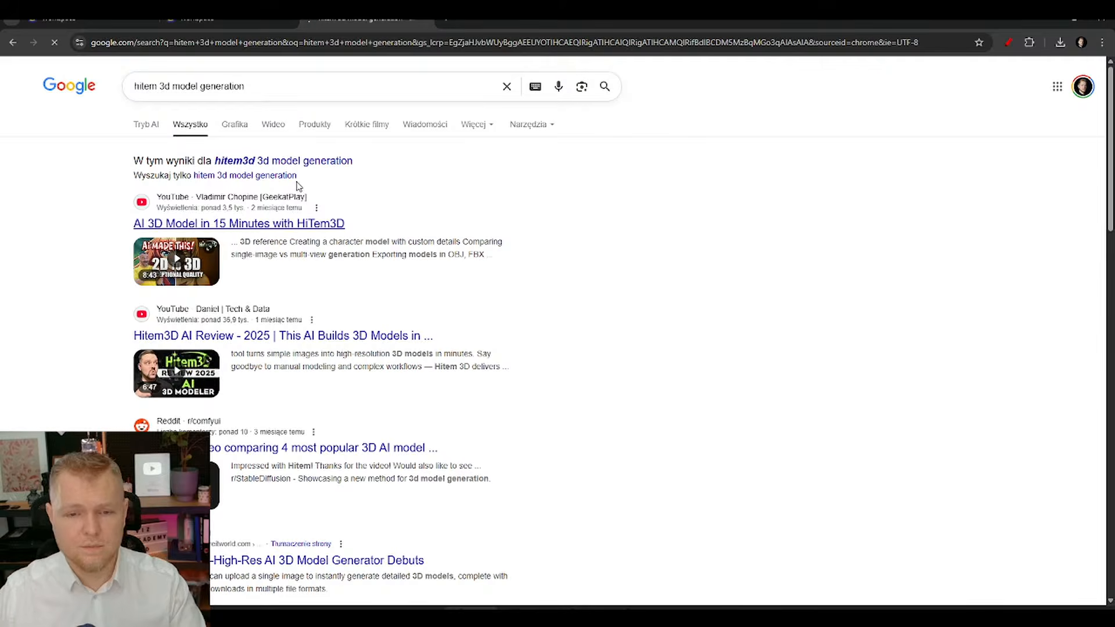
pyautogui.click(284, 163)
pyautogui.scroll(-5, 444, 288)
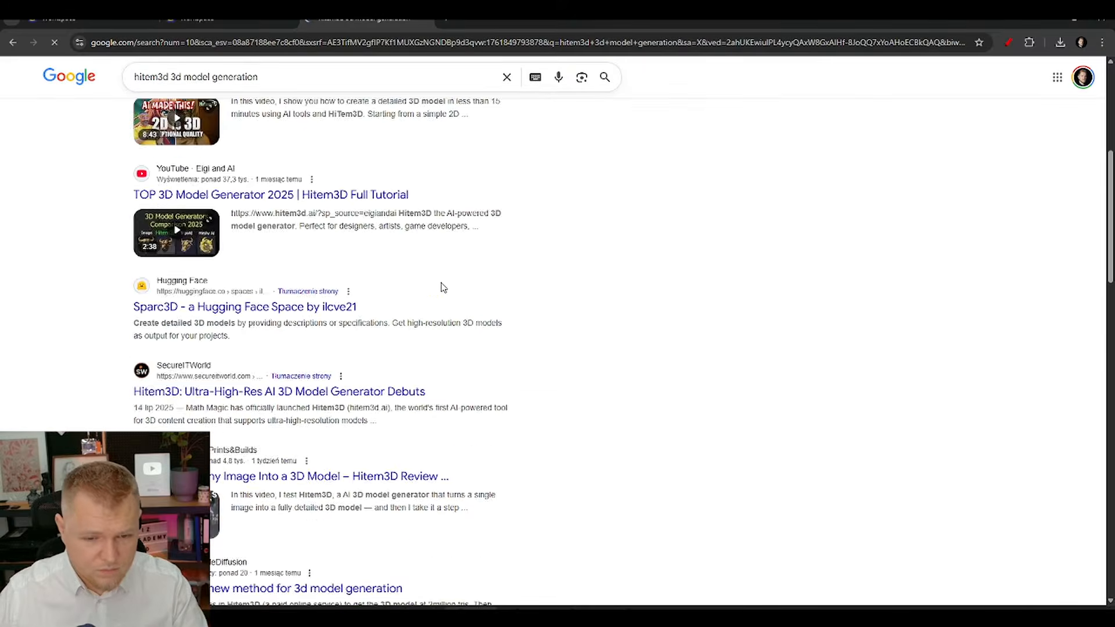
pyautogui.scroll(-8, 445, 288)
pyautogui.scroll(14, 428, 323)
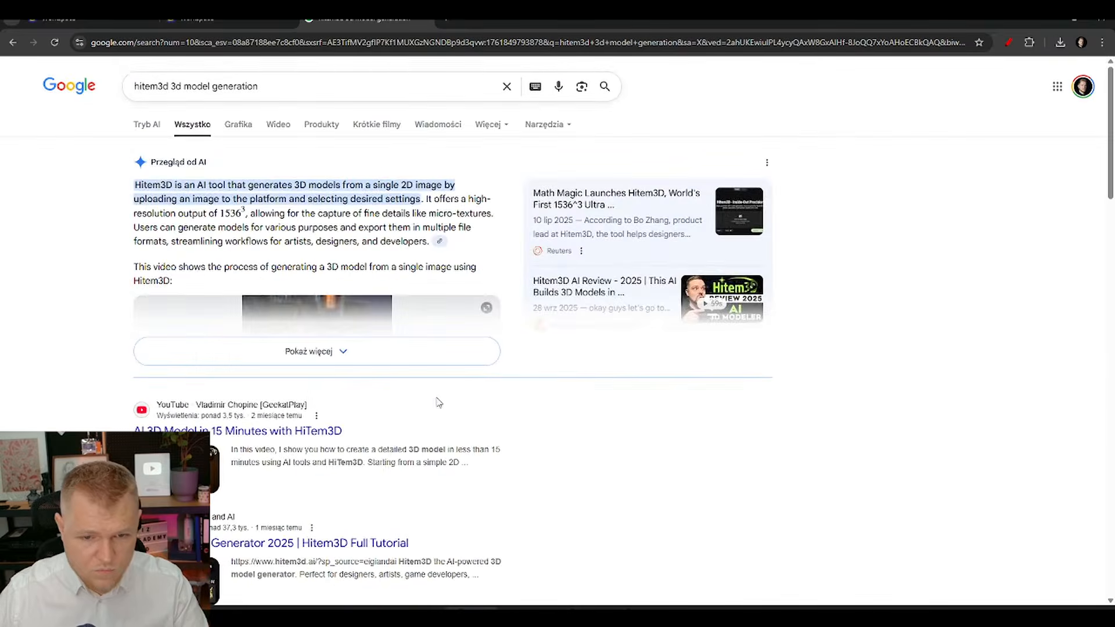
# Step: Search for Hitem3D by its exact name, open its official website and dismiss the trial package offer
pyautogui.moveTo(139, 181); pyautogui.dragTo(173, 186)
pyautogui.hotkey('ctrl', 'c')
pyautogui.tripleClick(279, 87)
pyautogui.hotkey('ctrl', 'v')
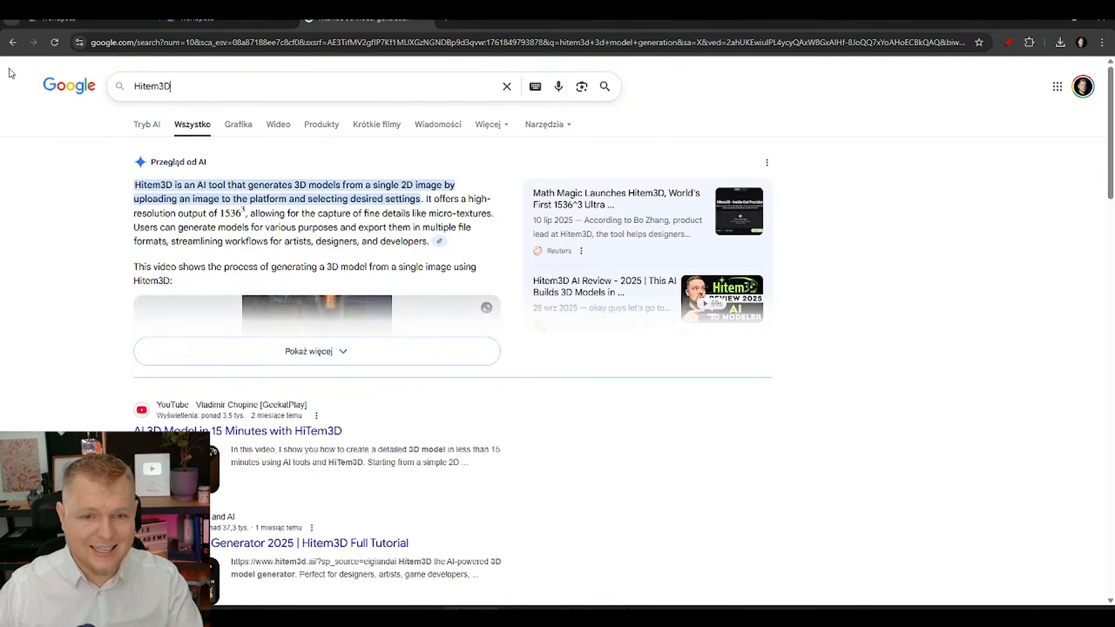
pyautogui.press('Return')
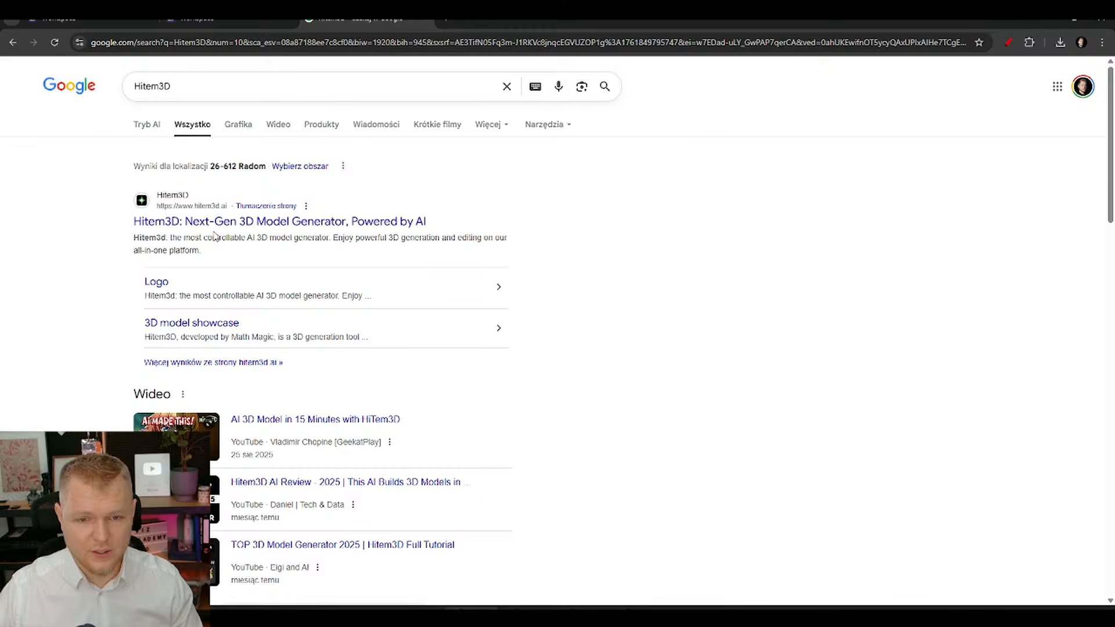
pyautogui.click(219, 226)
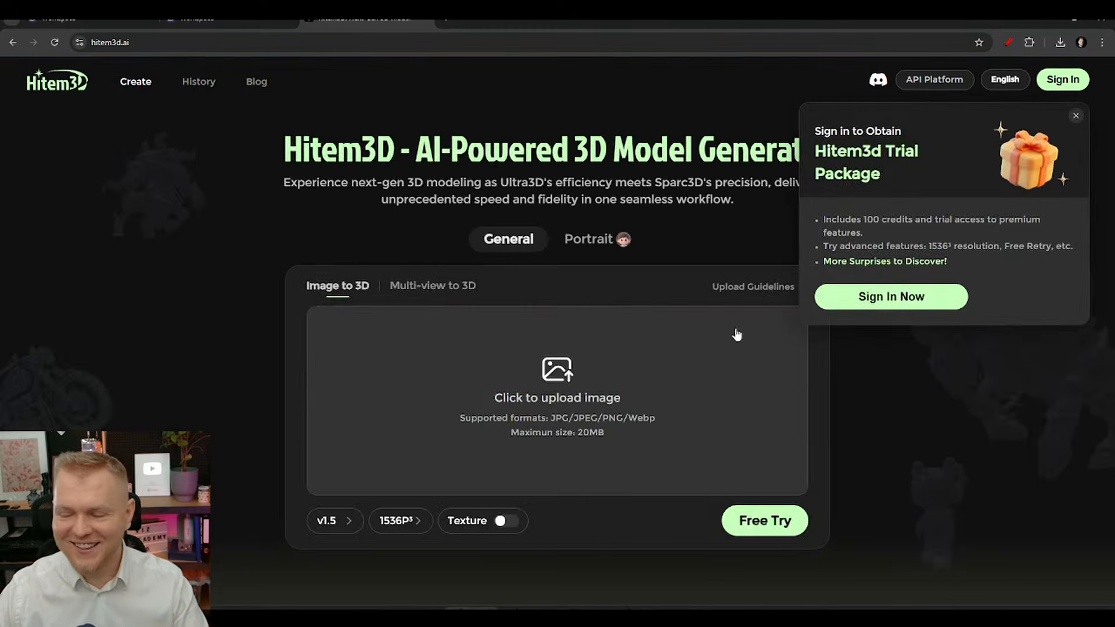
pyautogui.click(1075, 116)
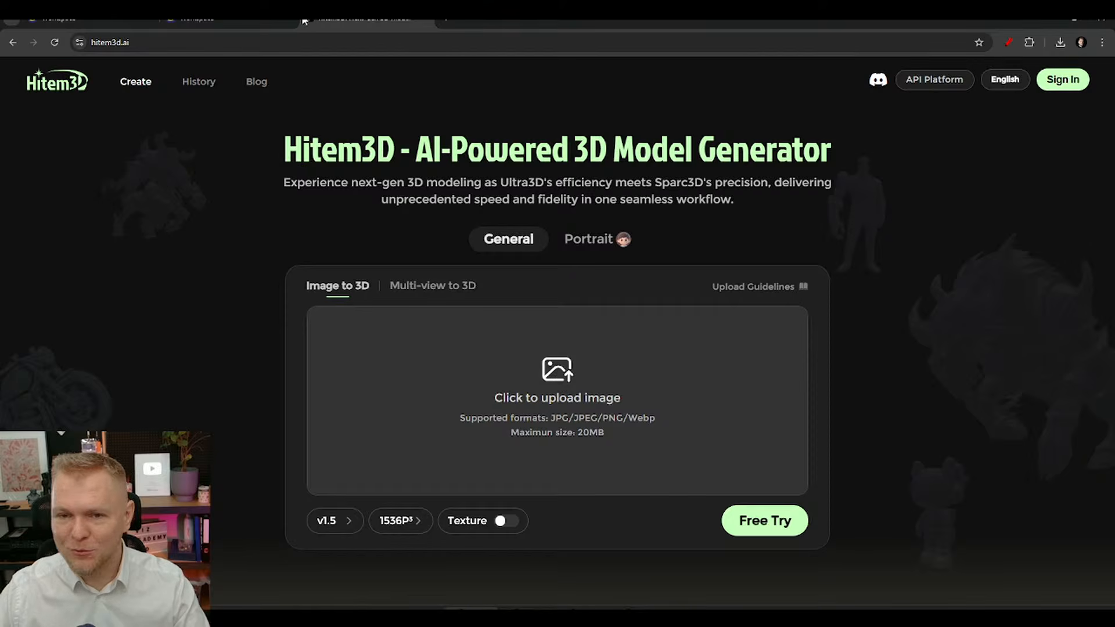
# Step: Load the first stool screenshot into Hitem3D's Image to 3D and sign in with the Google account
pyautogui.click(565, 405)
pyautogui.doubleClick(343, 154)
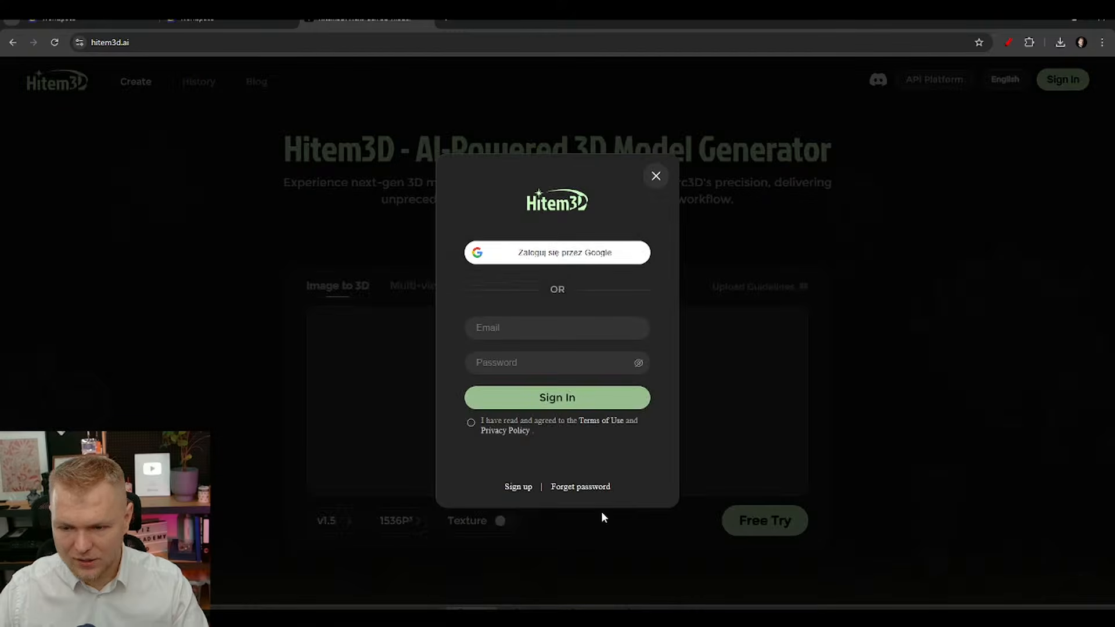
pyautogui.click(581, 262)
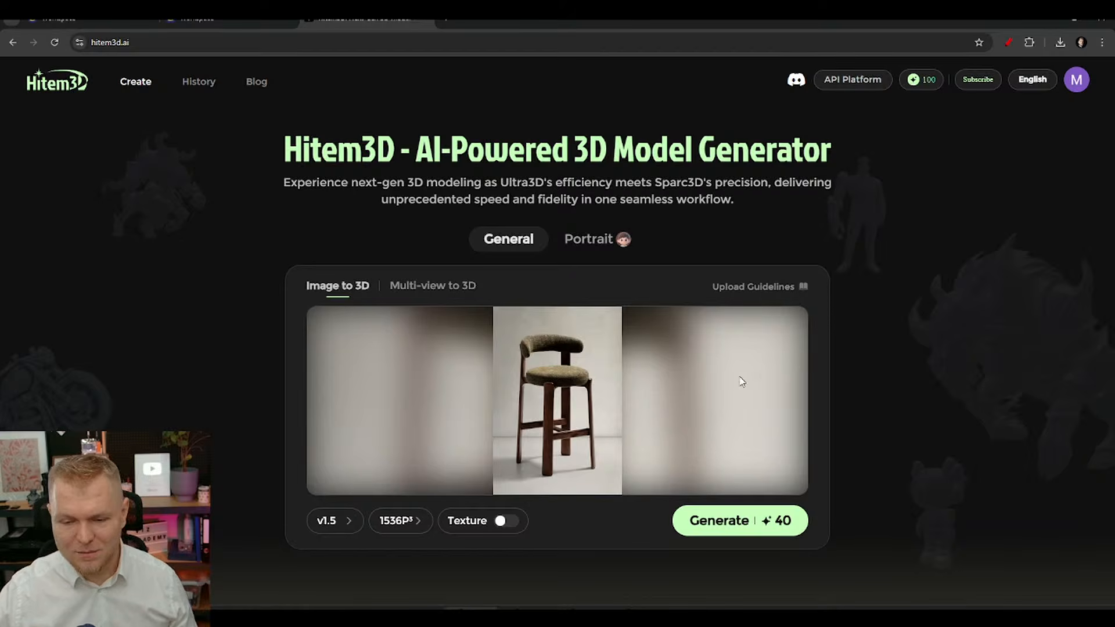
# Step: Turn on Texture, check the resolution options while keeping 1536P³, and generate the stool with model v1.5
pyautogui.click(507, 521)
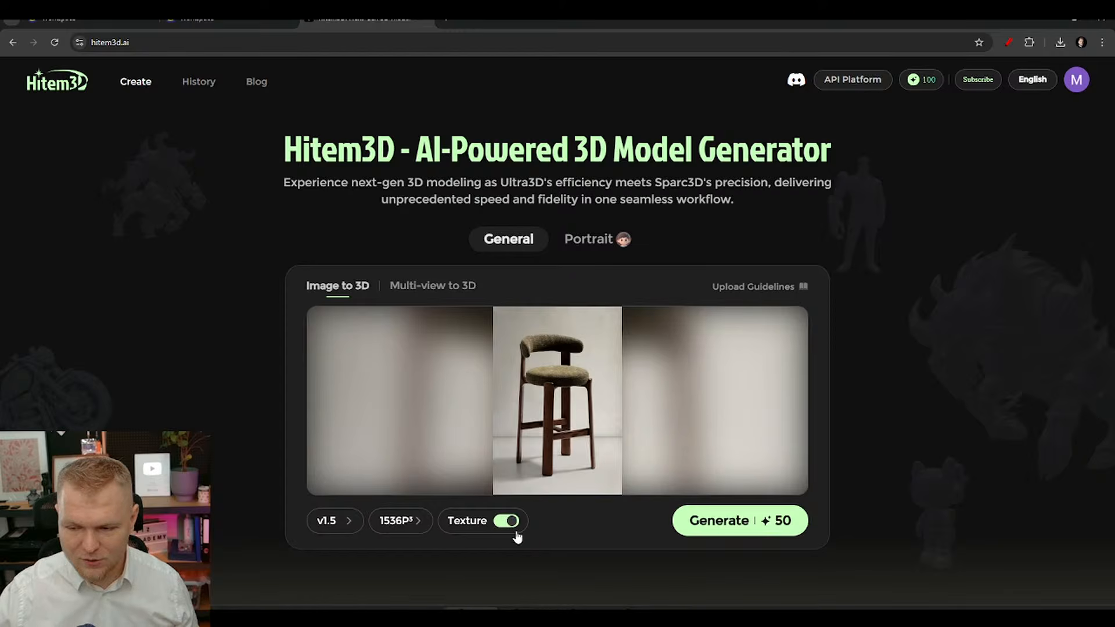
pyautogui.click(412, 532)
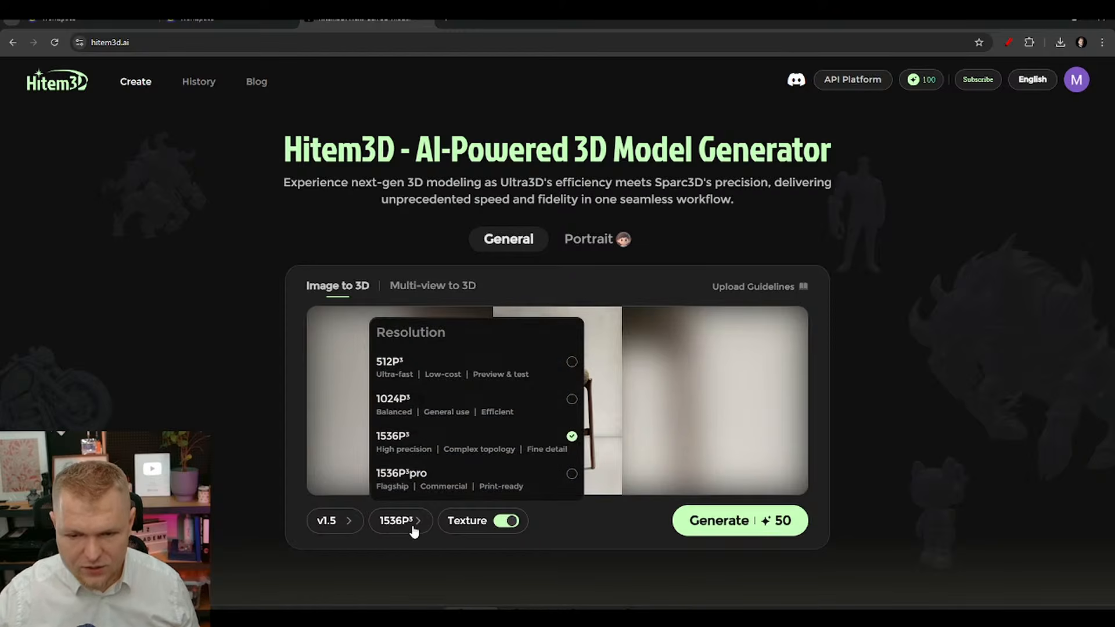
pyautogui.click(348, 520)
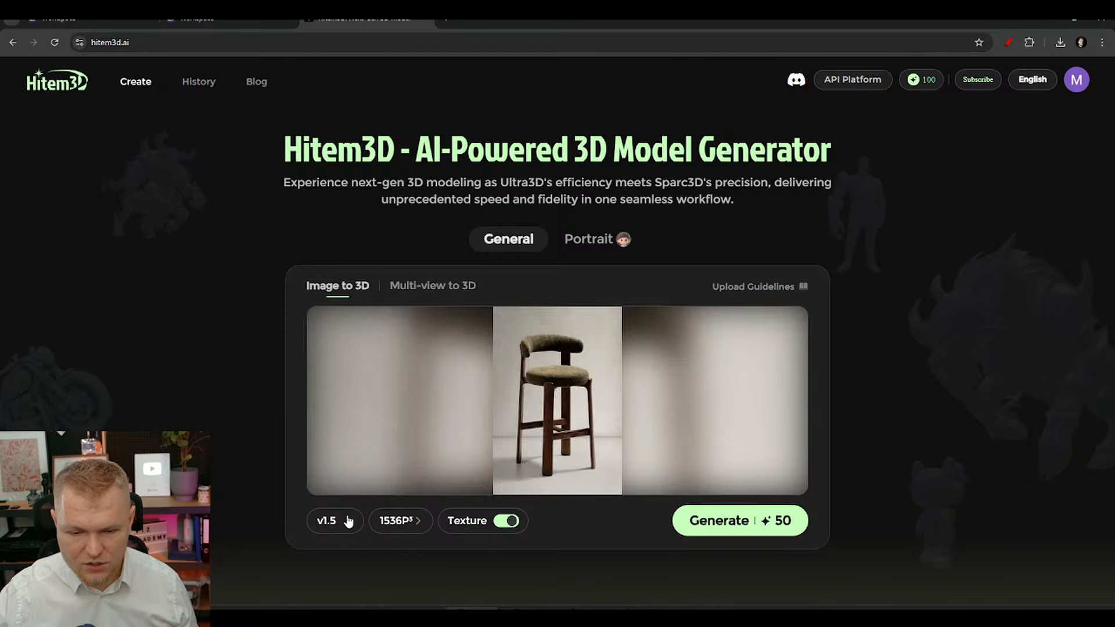
pyautogui.click(727, 522)
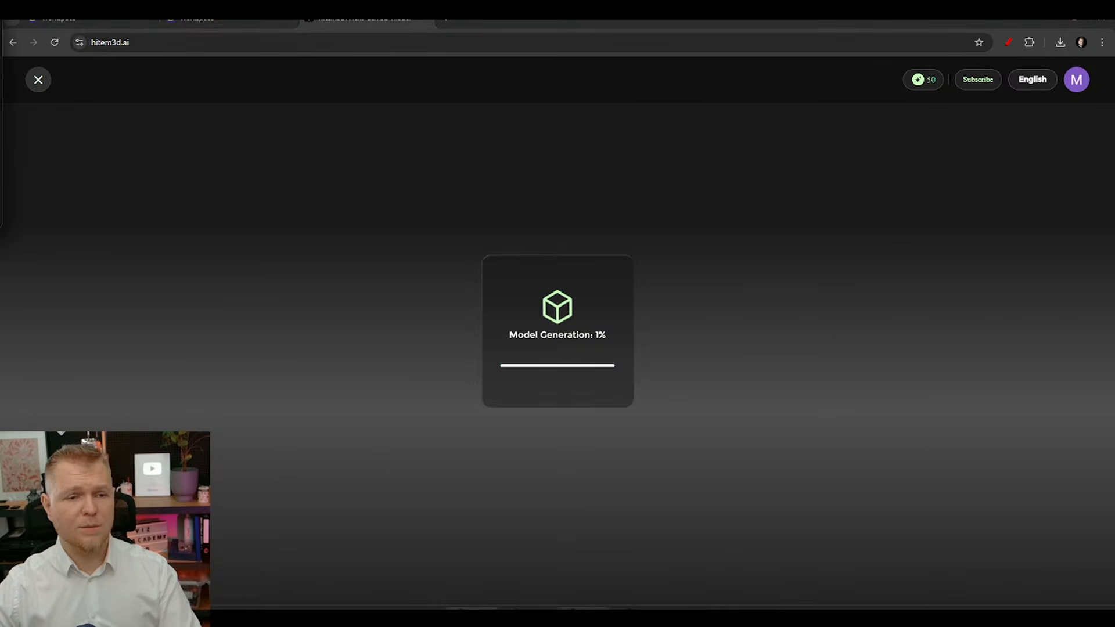
# Step: Search the web for "tripo" in a new tab
pyautogui.hotkey('ctrl', 't')
pyautogui.write('tripo')
pyautogui.press('Return')
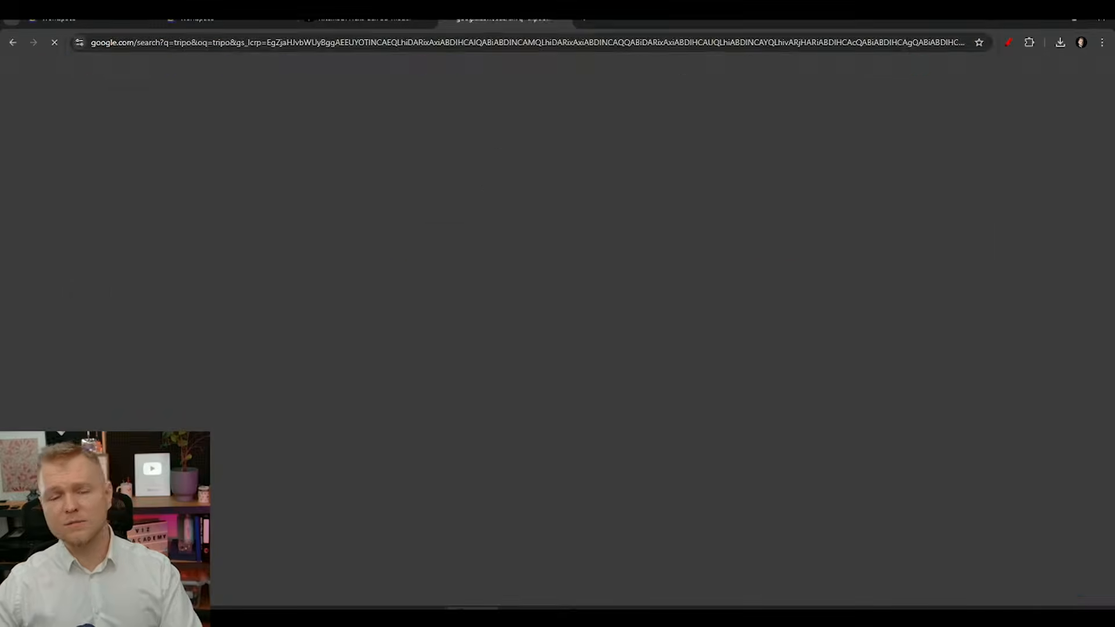
# Step: Open Tripo Studio's 3D model generator from the search results, dismiss the workspace introduction and choose One-Click generation
pyautogui.click(173, 259)
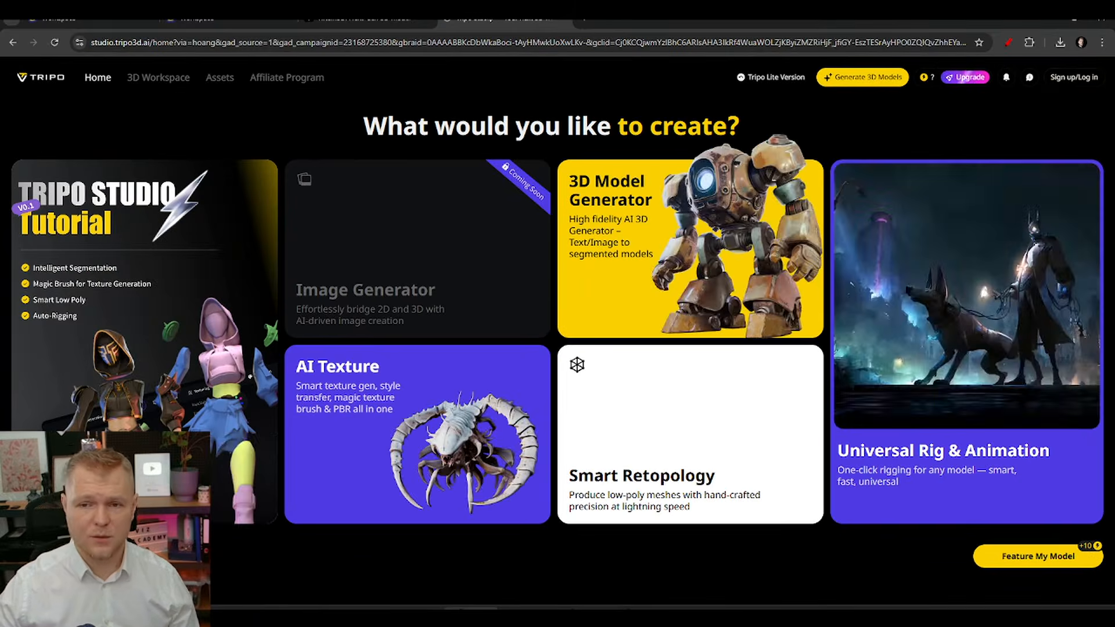
pyautogui.click(366, 19)
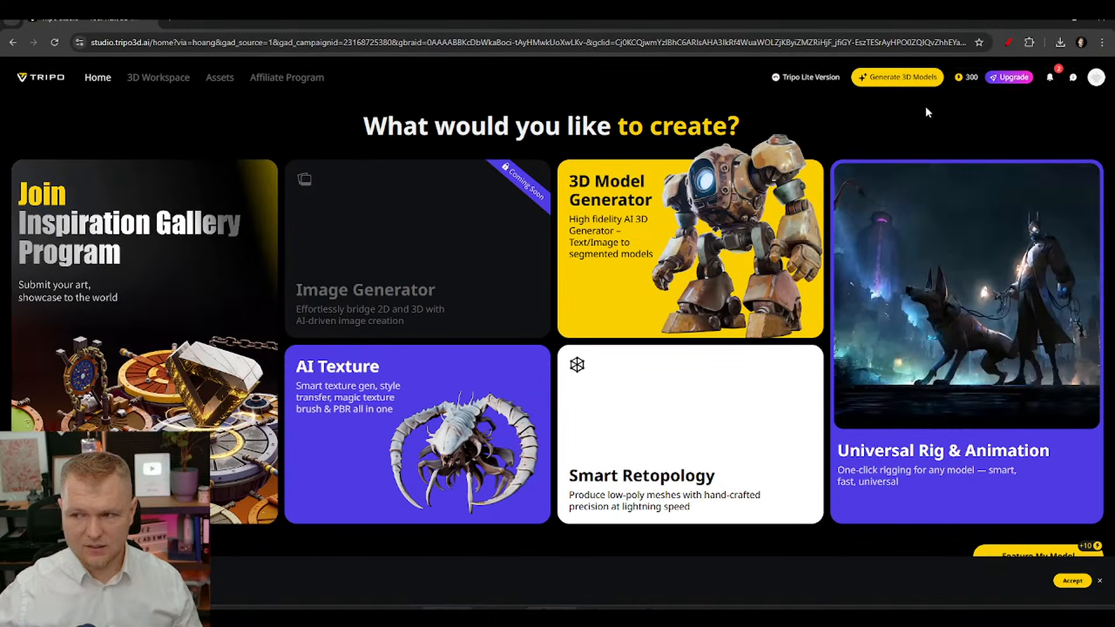
pyautogui.click(901, 77)
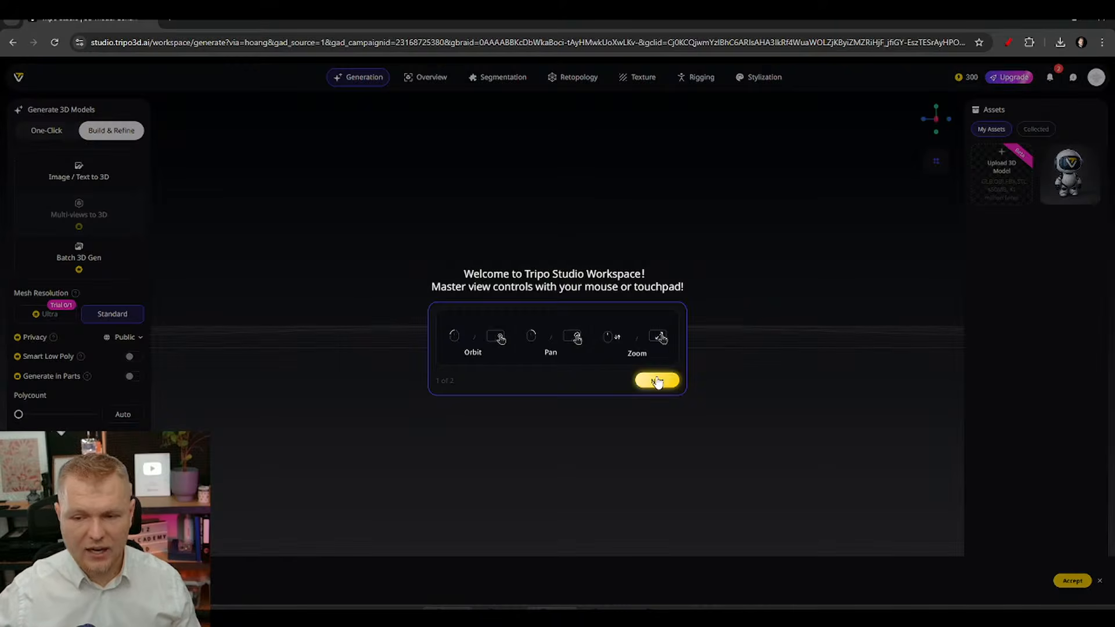
pyautogui.click(657, 381)
pyautogui.click(727, 377)
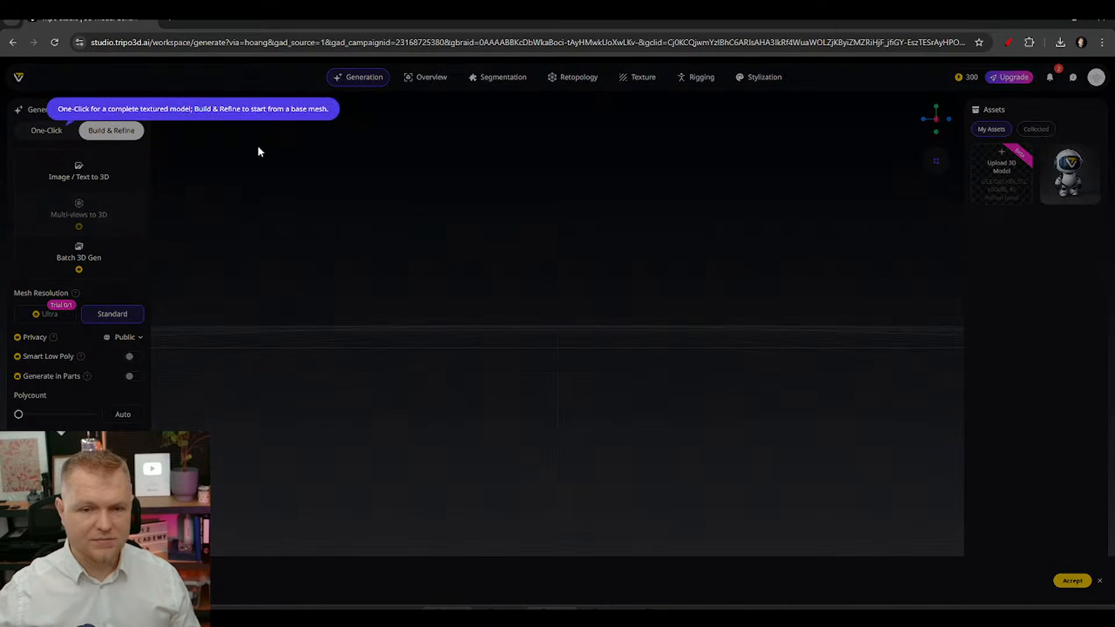
pyautogui.click(44, 132)
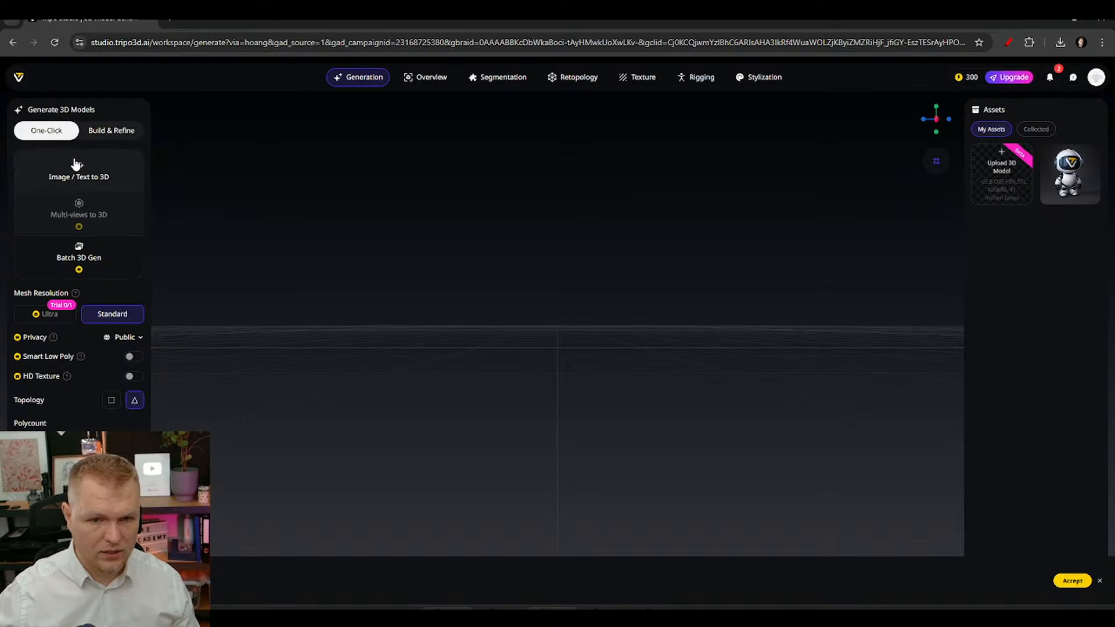
# Step: Load the chair picture 6777-48357.png from the Generative AI folder into Tripo's Image / Text to 3D
pyautogui.click(104, 182)
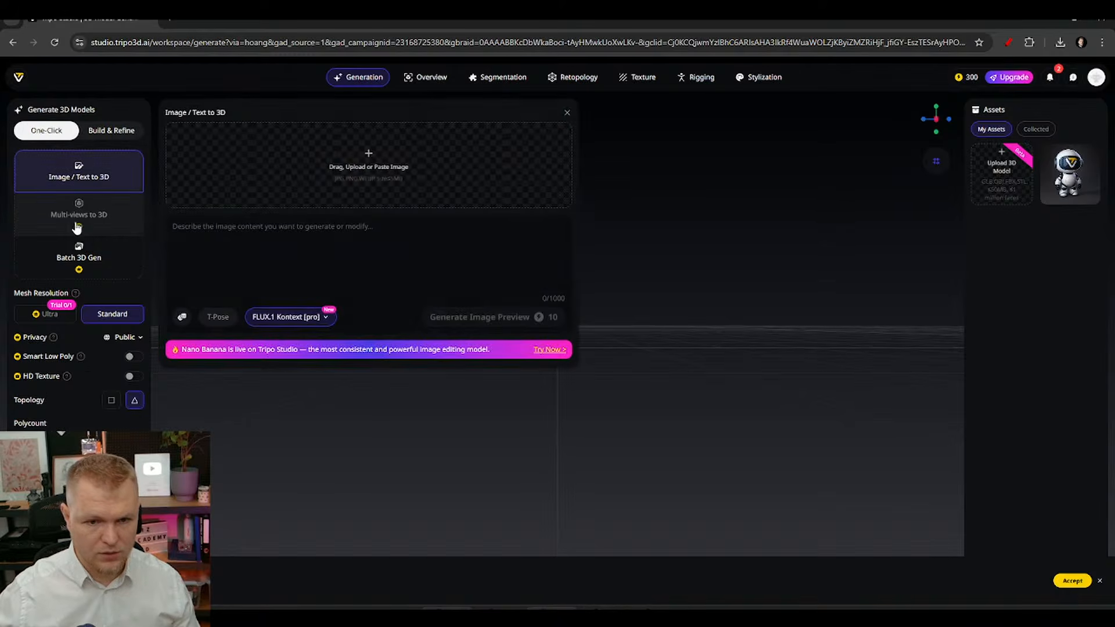
pyautogui.click(102, 176)
pyautogui.click(87, 174)
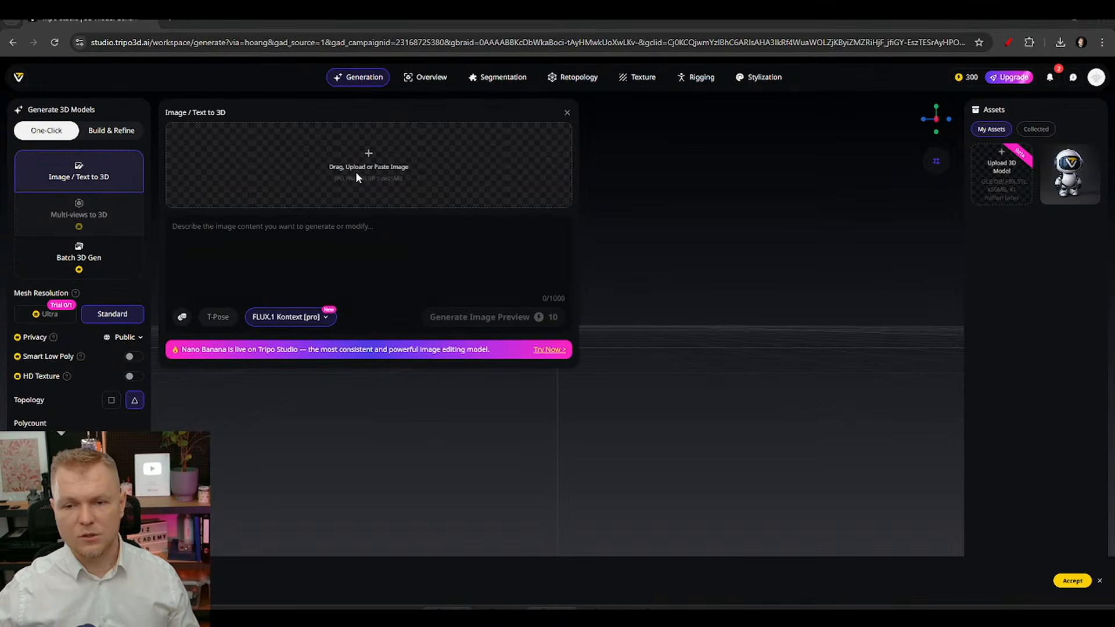
pyautogui.click(356, 172)
pyautogui.click(325, 162)
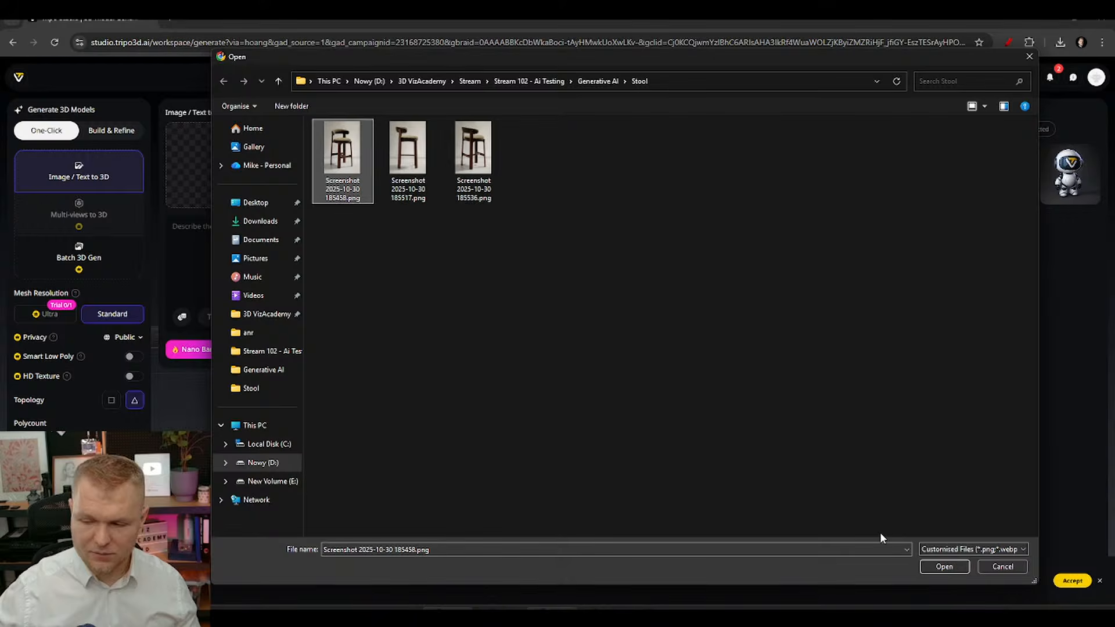
pyautogui.click(597, 81)
pyautogui.click(539, 153)
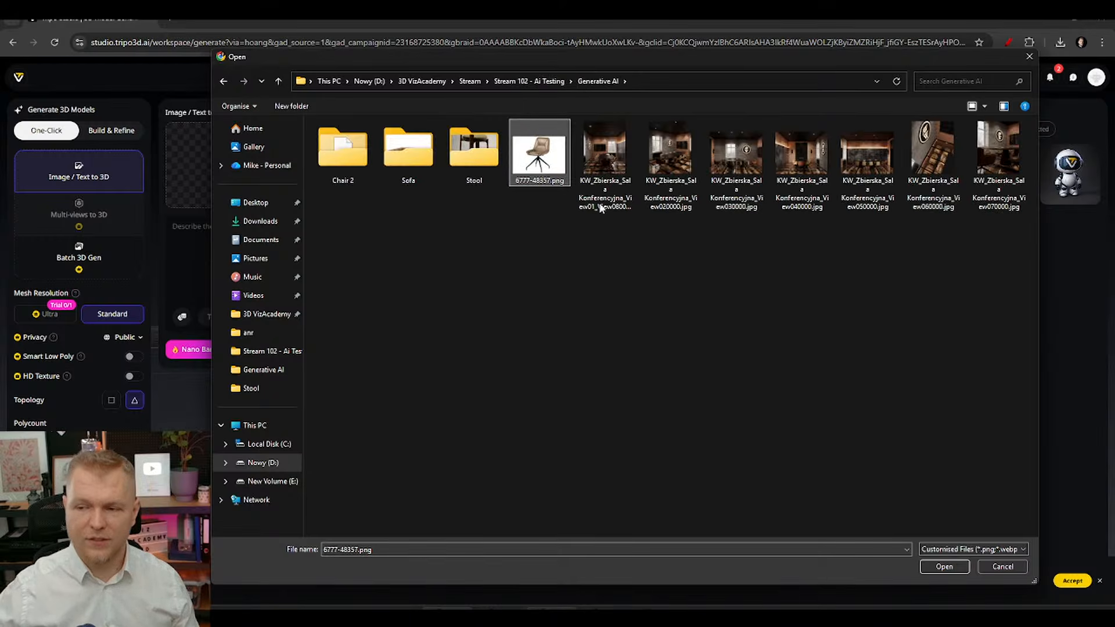
pyautogui.click(943, 567)
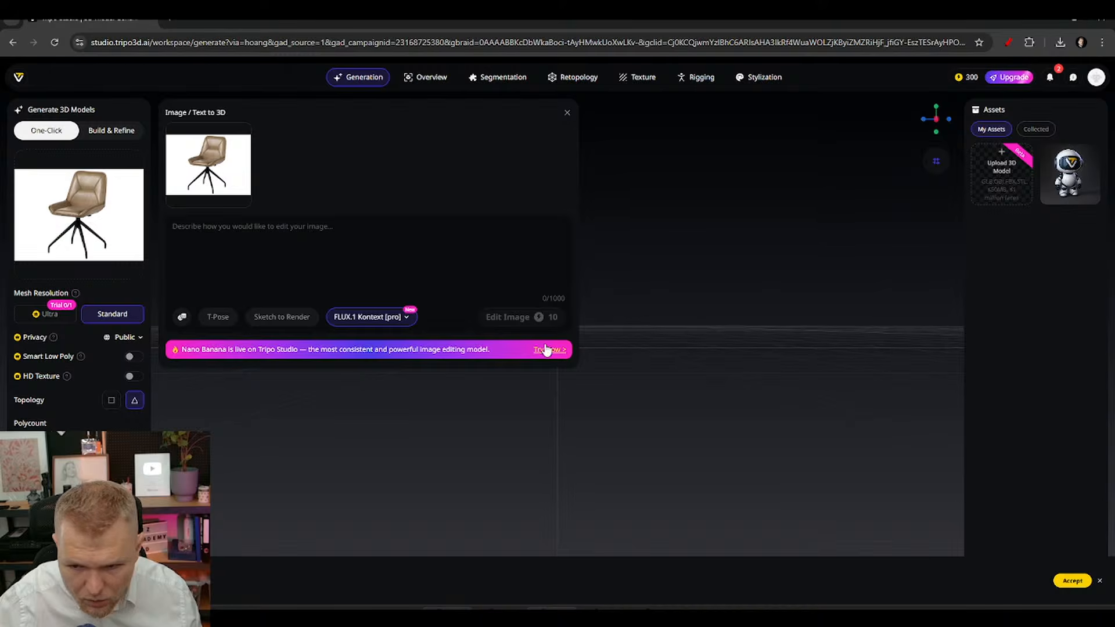
# Step: Accept the cookie notice and generate the chair with Standard mesh resolution and triangle topology
pyautogui.click(380, 320)
pyautogui.click(439, 322)
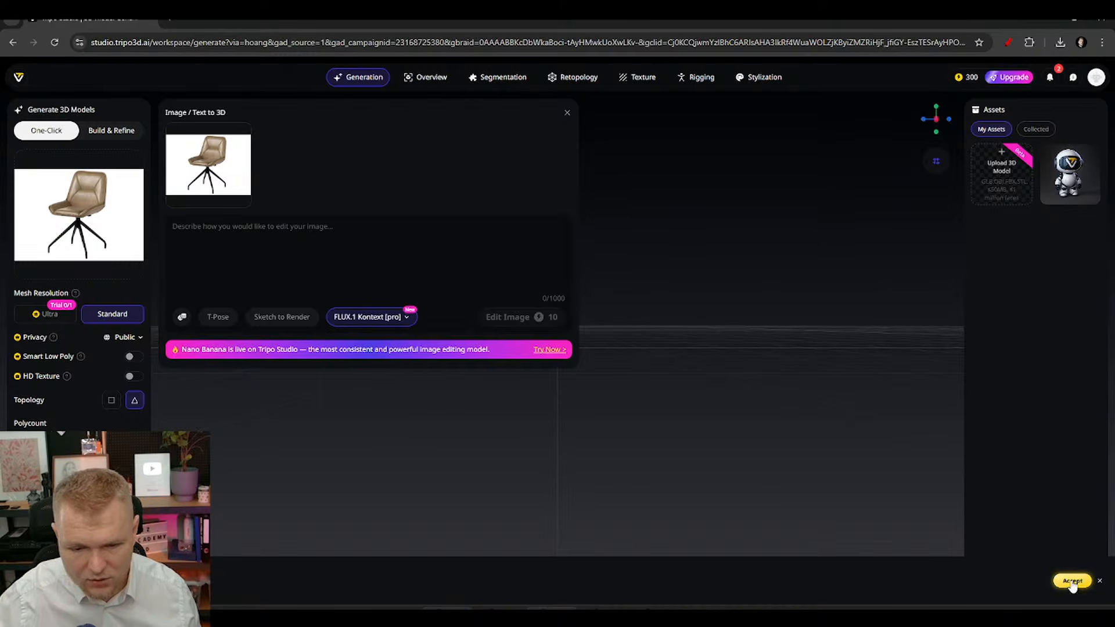
pyautogui.click(1073, 581)
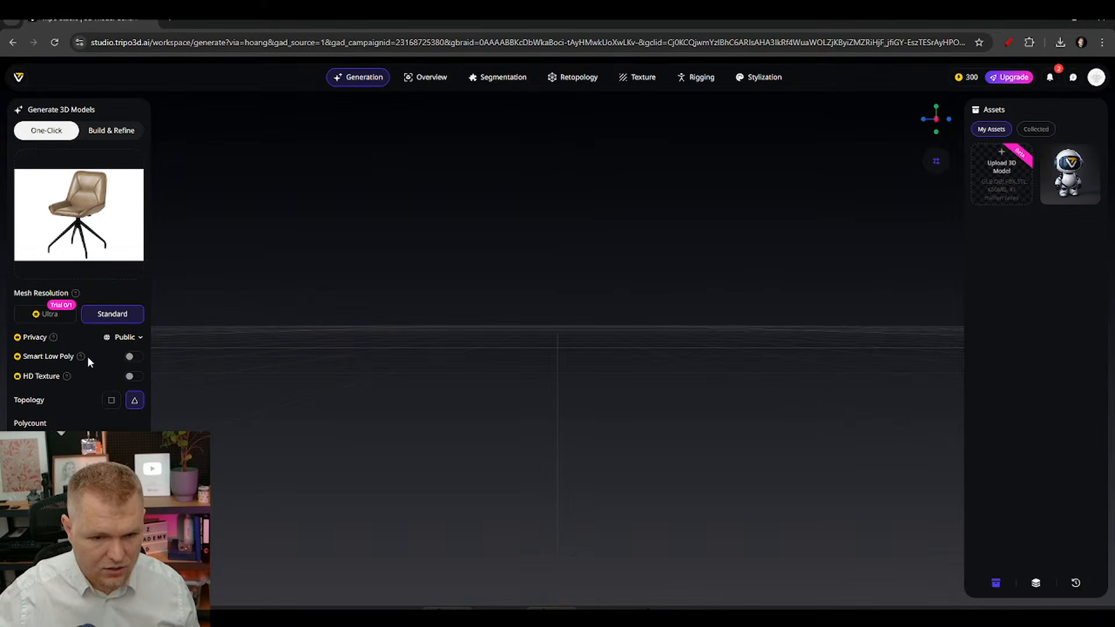
pyautogui.moveTo(61, 319)
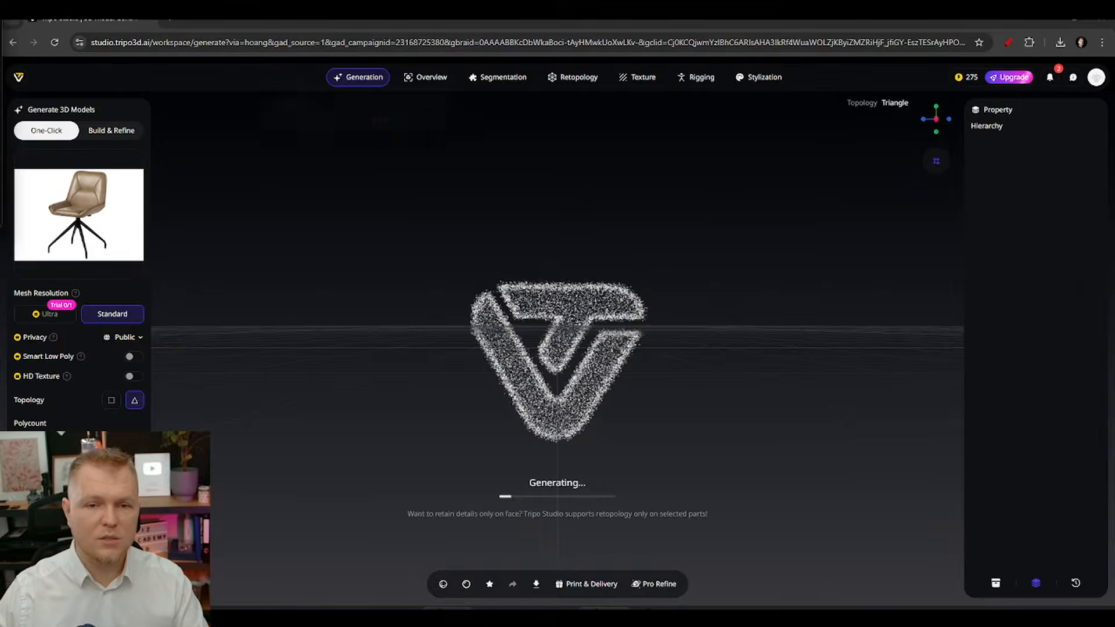
# Step: Search for "hunyuan 3d" in a new tab, open hunyuan-3d.com and proceed to its hunyuan3d-2 playground on Synexa
pyautogui.hotkey('ctrl', 't')
pyautogui.write('hunyuan 3d')
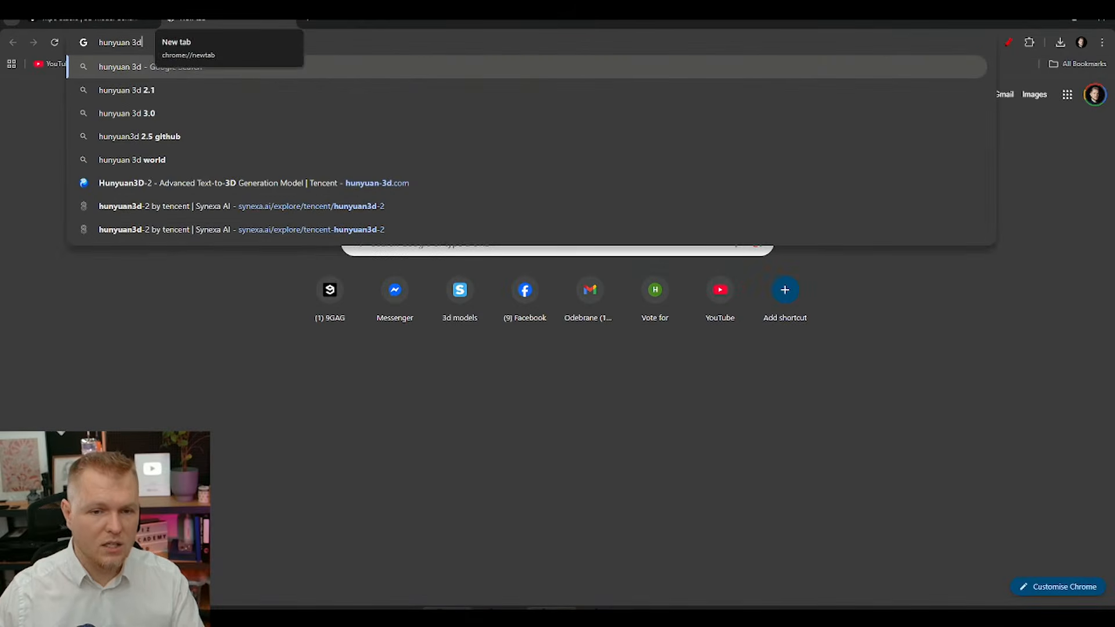
pyautogui.press('Return')
pyautogui.click(256, 189)
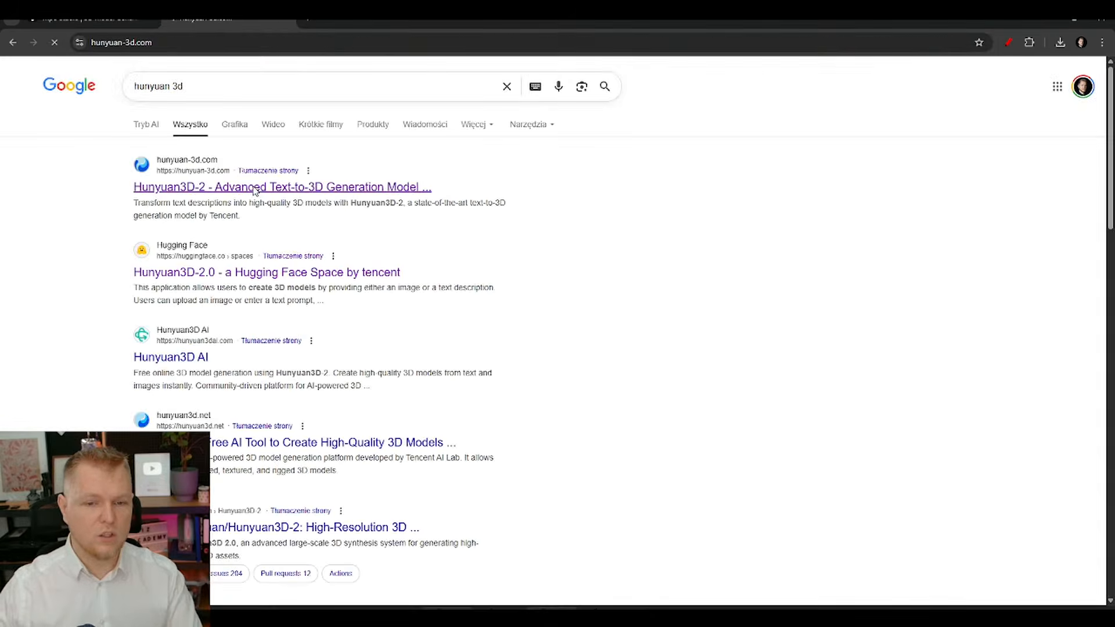
pyautogui.click(202, 414)
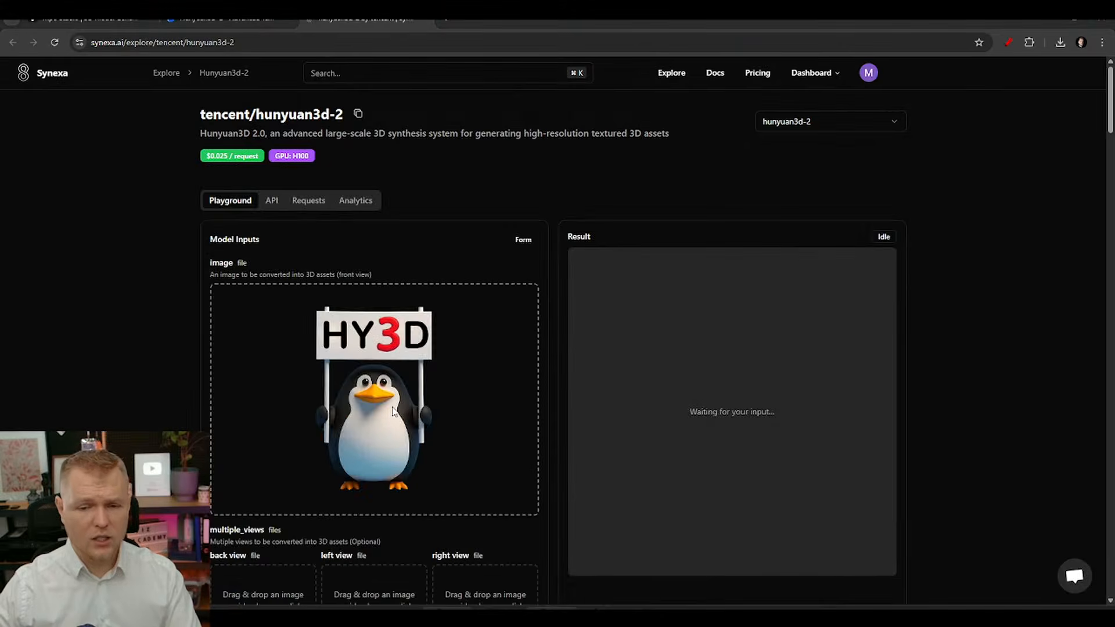
# Step: Try to generate a shape-only model from the chair picture with hunyuan3d-2, and close both Hunyuan tabs
pyautogui.click(393, 411)
pyautogui.press('Escape')
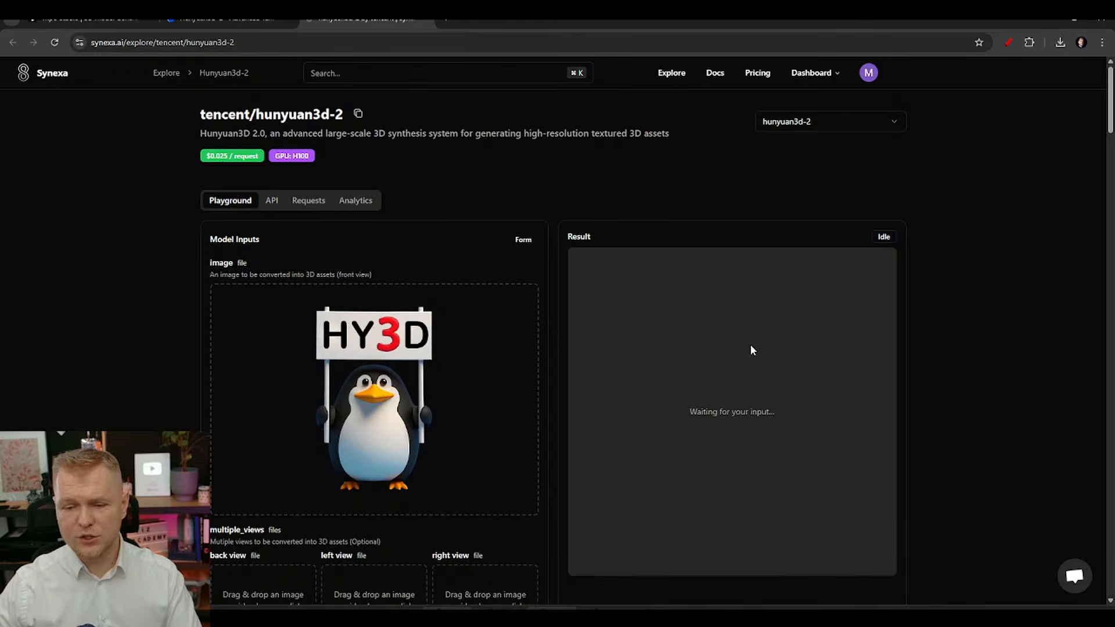
pyautogui.scroll(-10, 597, 354)
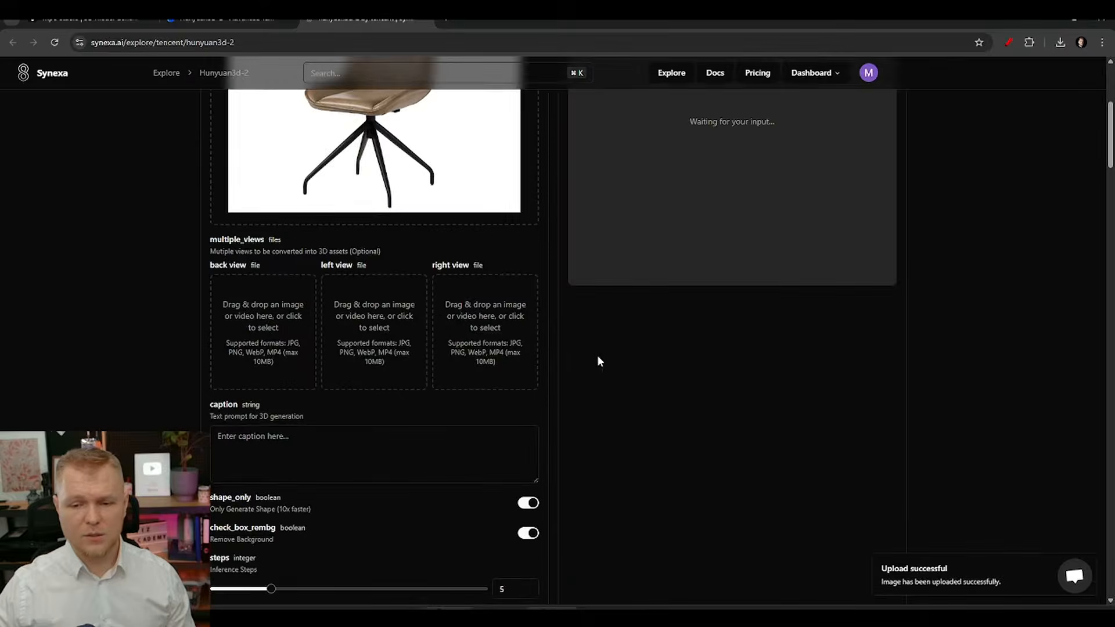
pyautogui.click(513, 438)
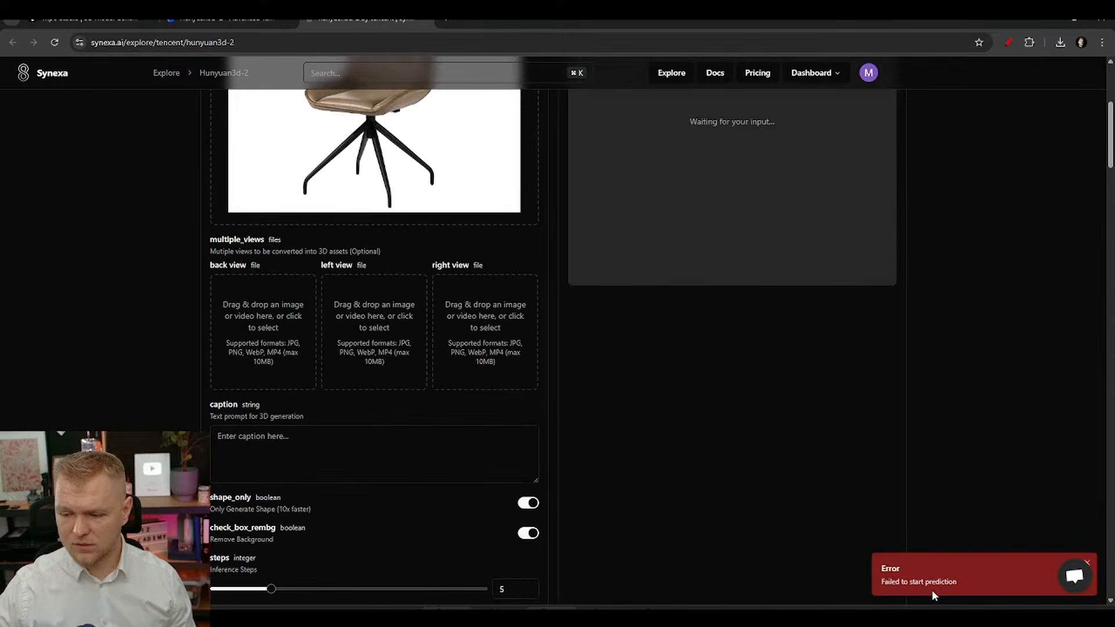
pyautogui.scroll(5, 855, 497)
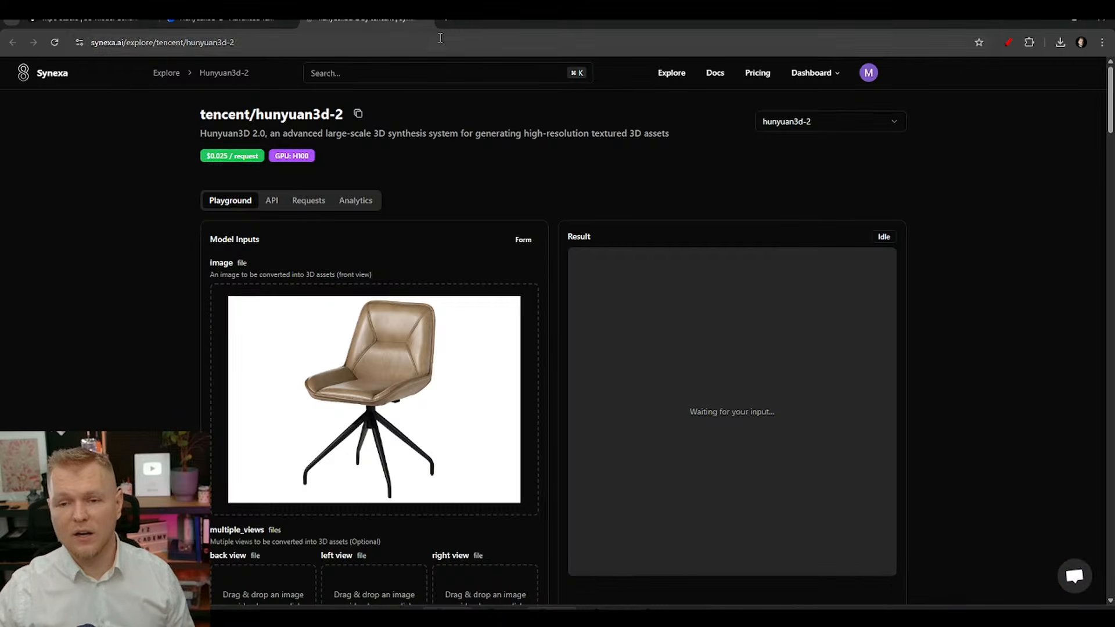
pyautogui.click(424, 19)
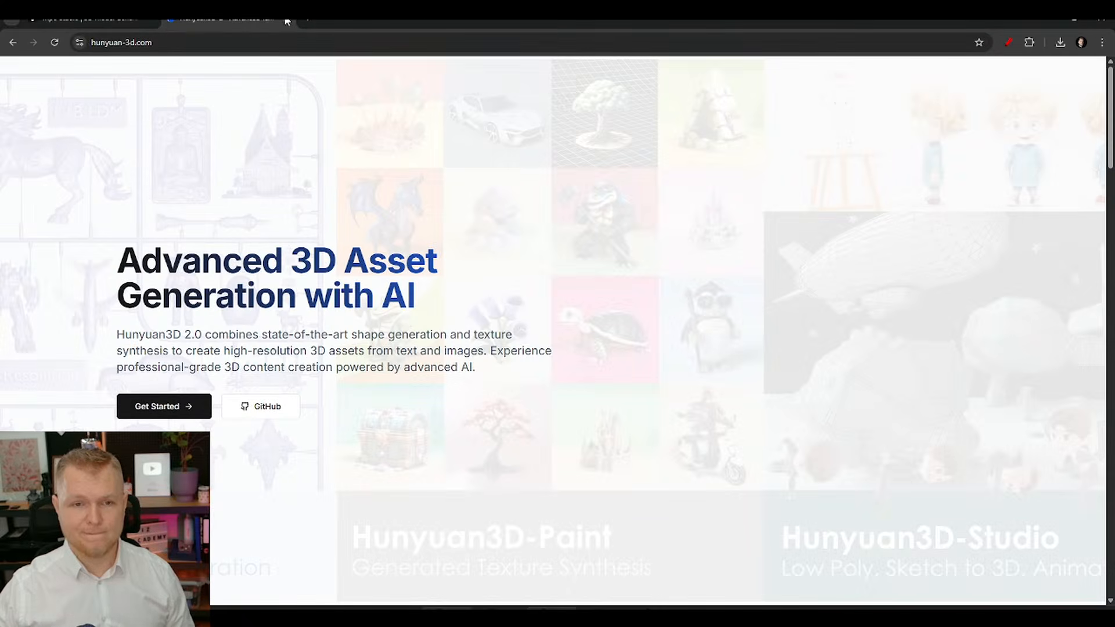
pyautogui.click(290, 21)
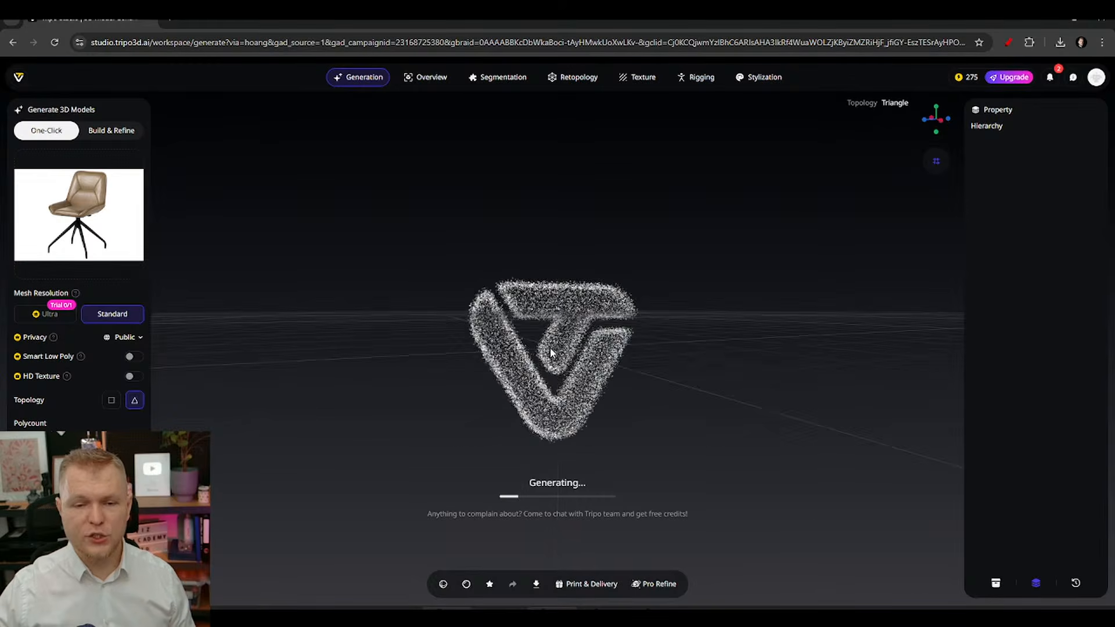
# Step: Check the stool's generation progress in Hitem3D and switch to the Meshy workspace
pyautogui.moveTo(500, 616)
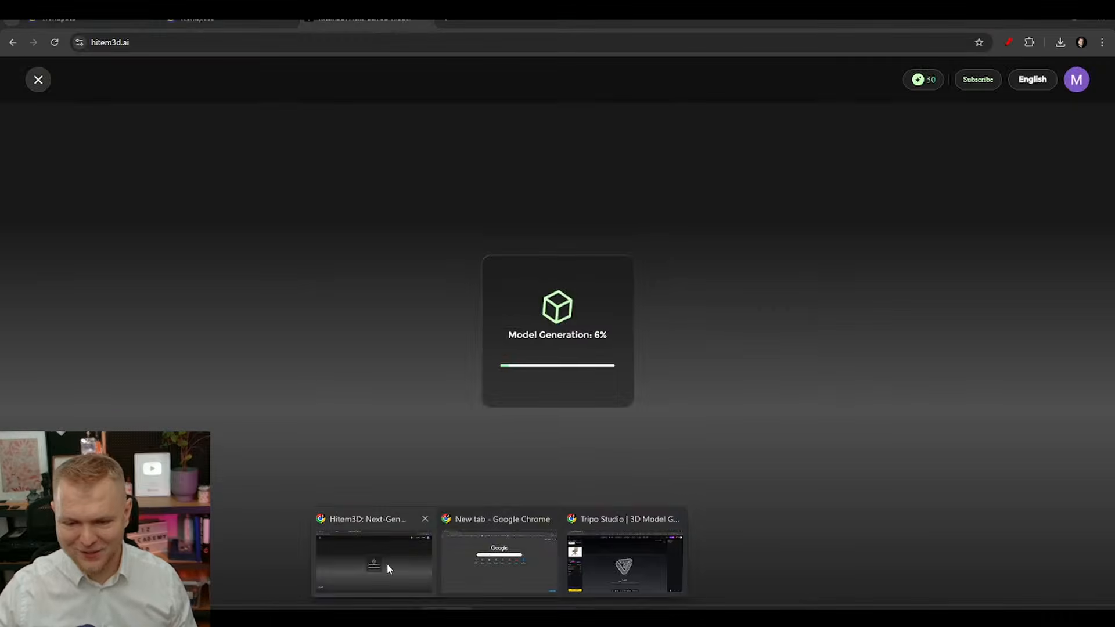
pyautogui.click(387, 564)
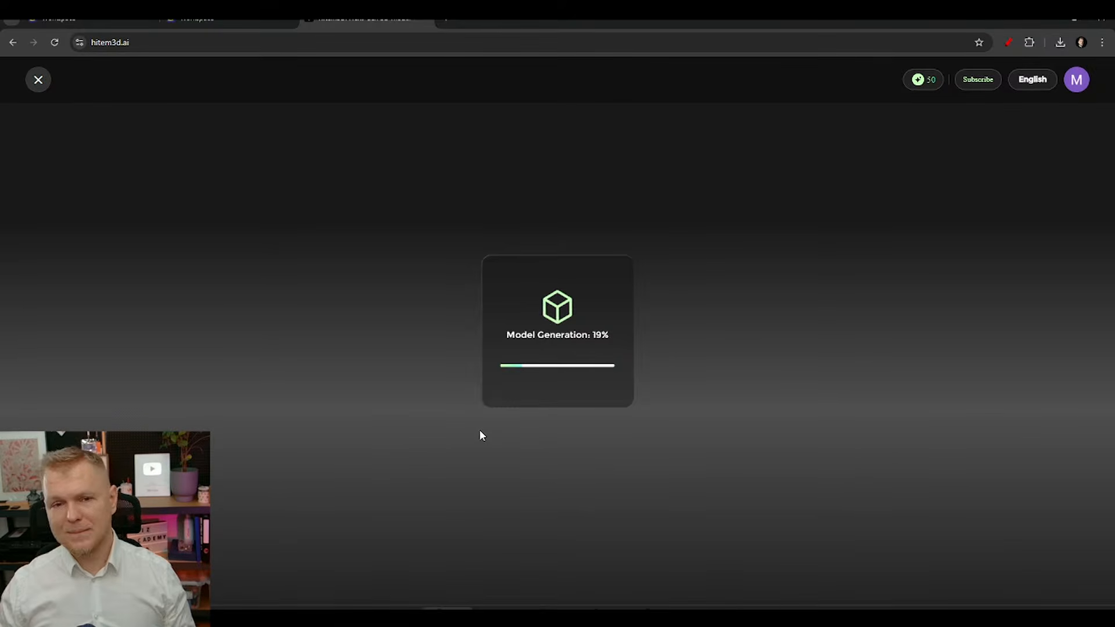
pyautogui.click(229, 19)
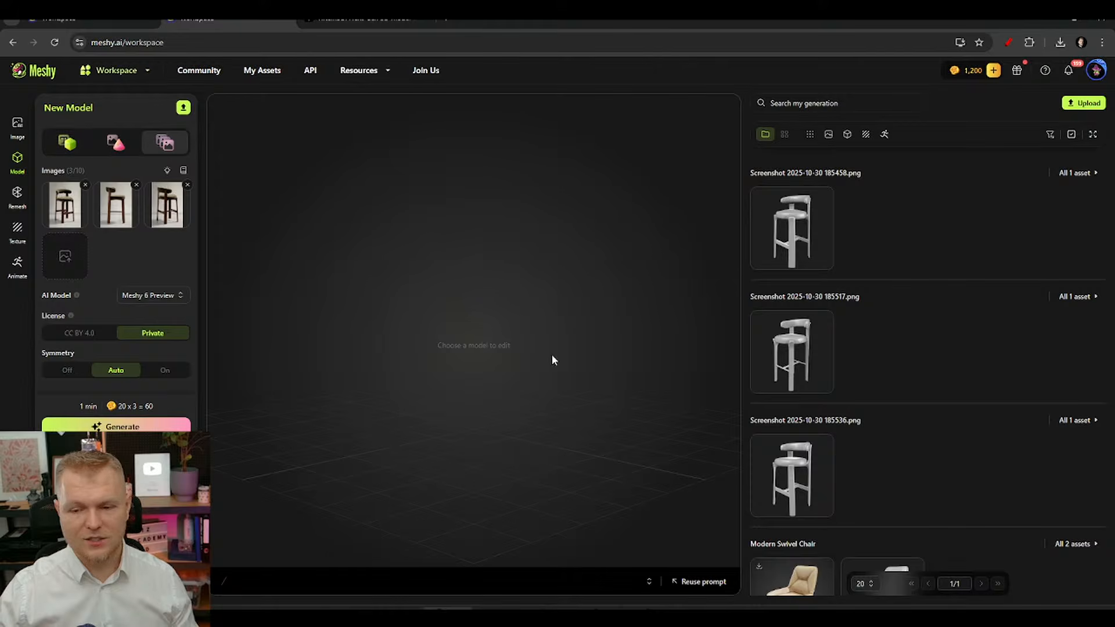
# Step: Compare the three generated Meshy stool models, examining the seat, backrest, legs and crossbars from several angles
pyautogui.click(796, 234)
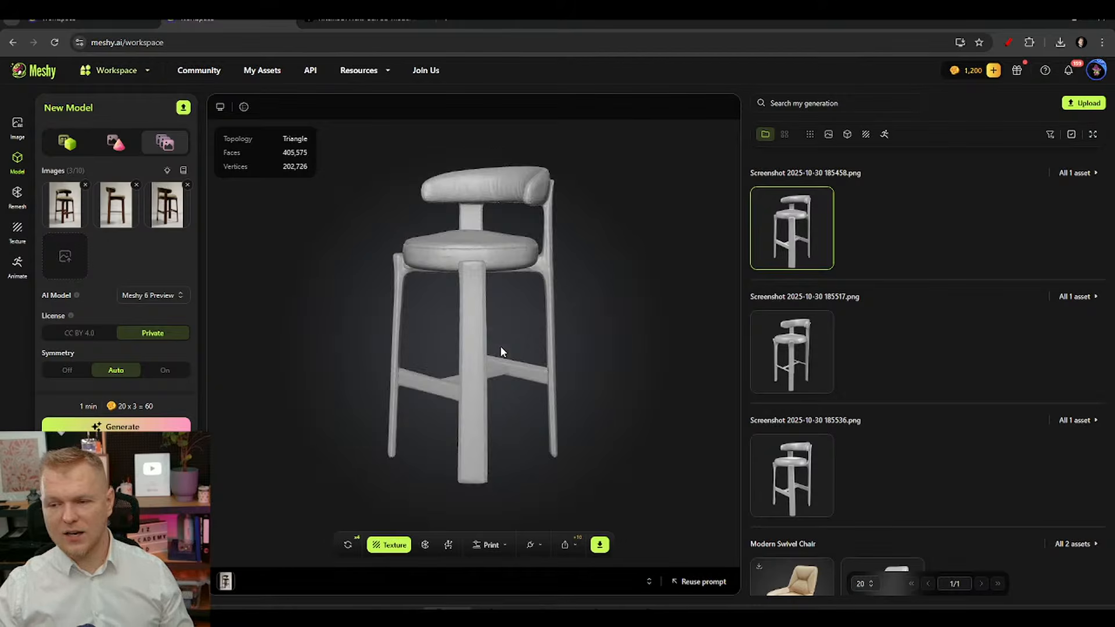
pyautogui.moveTo(575, 317); pyautogui.dragTo(560, 360)
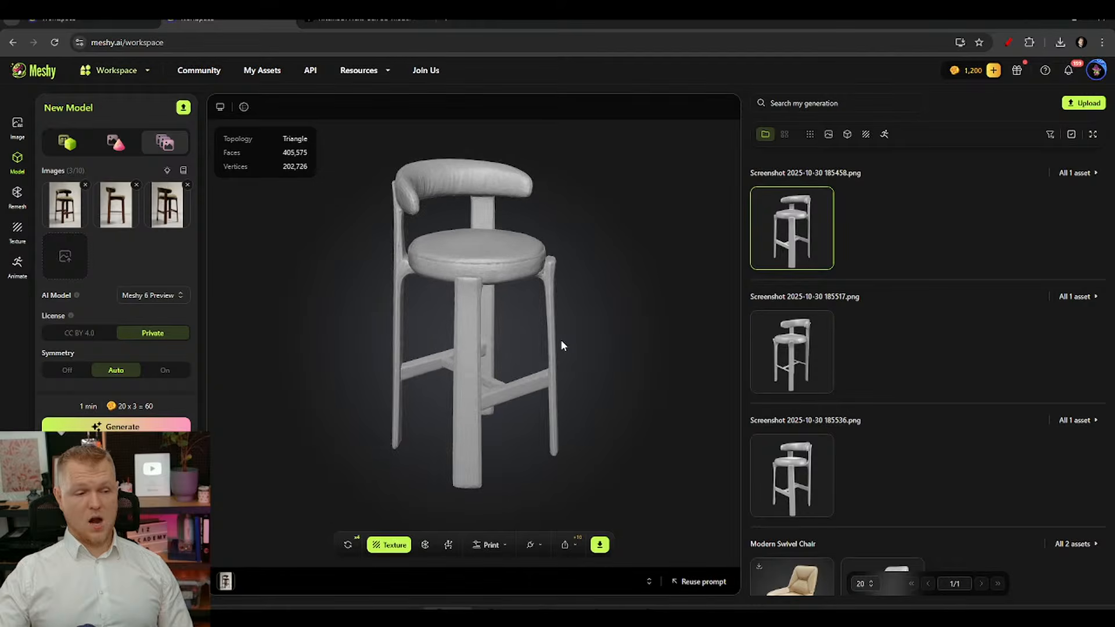
pyautogui.scroll(5, 453, 211)
pyautogui.scroll(-5, 515, 197)
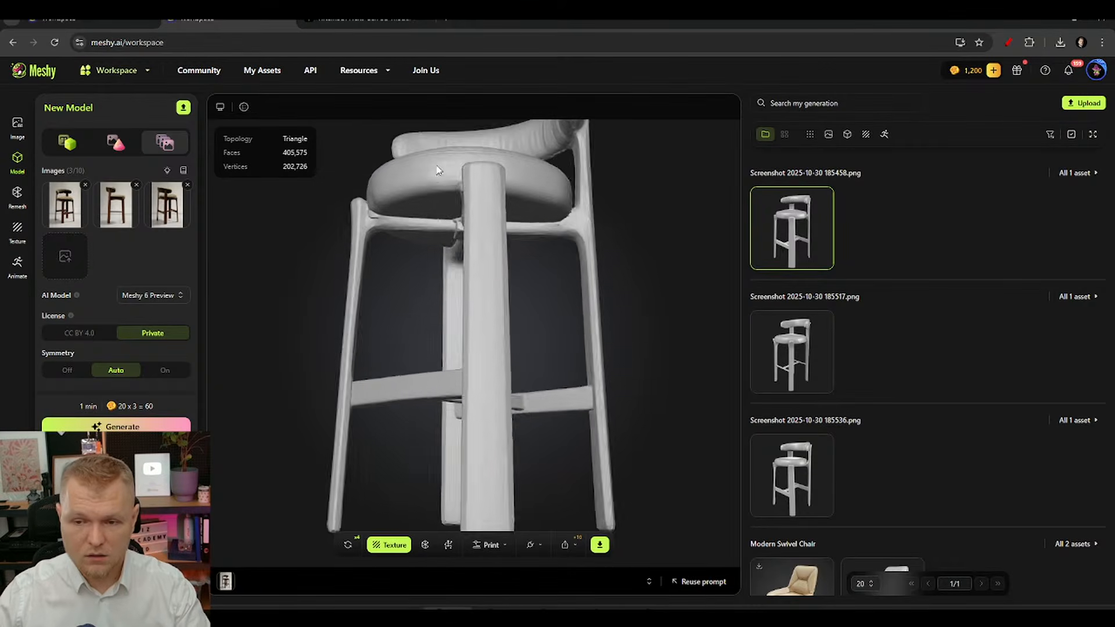
pyautogui.moveTo(487, 187); pyautogui.dragTo(496, 305)
pyautogui.click(791, 348)
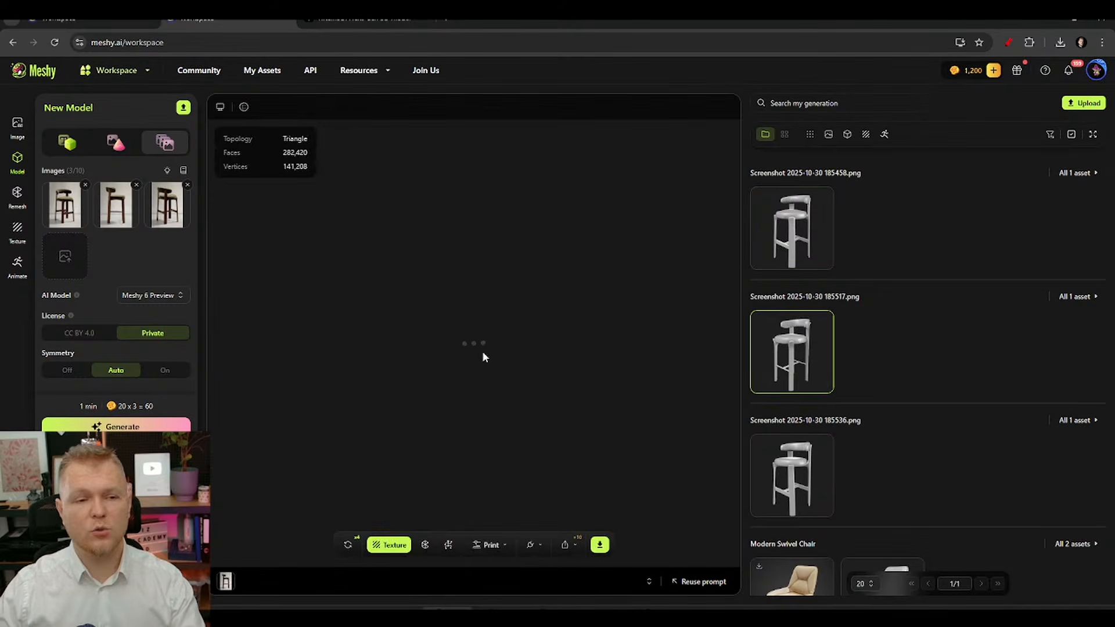
pyautogui.moveTo(484, 349); pyautogui.dragTo(607, 371)
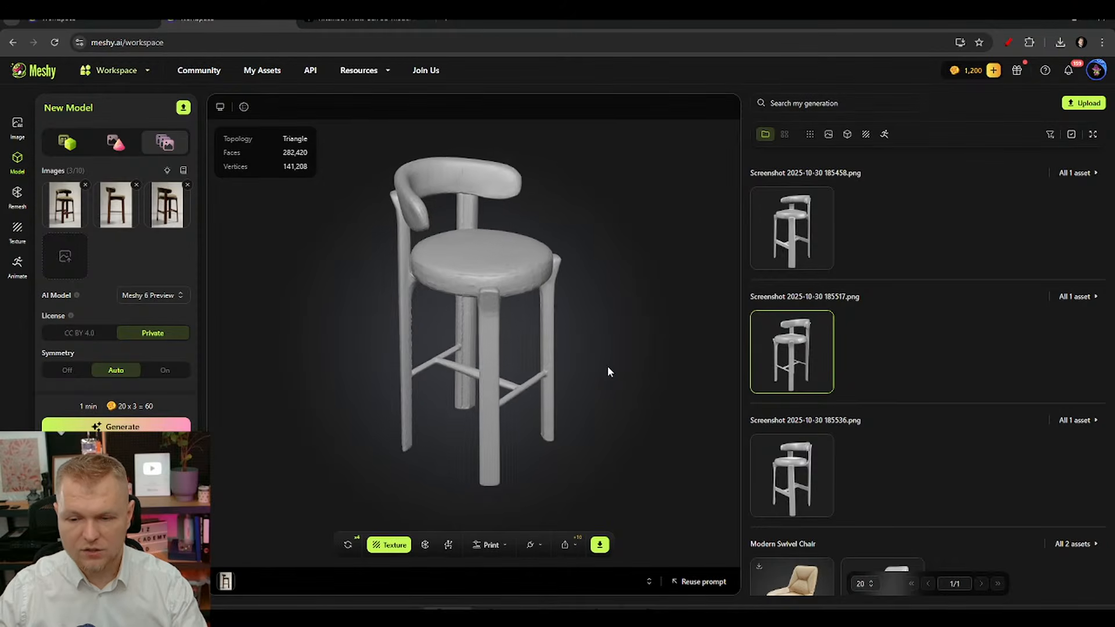
pyautogui.click(811, 458)
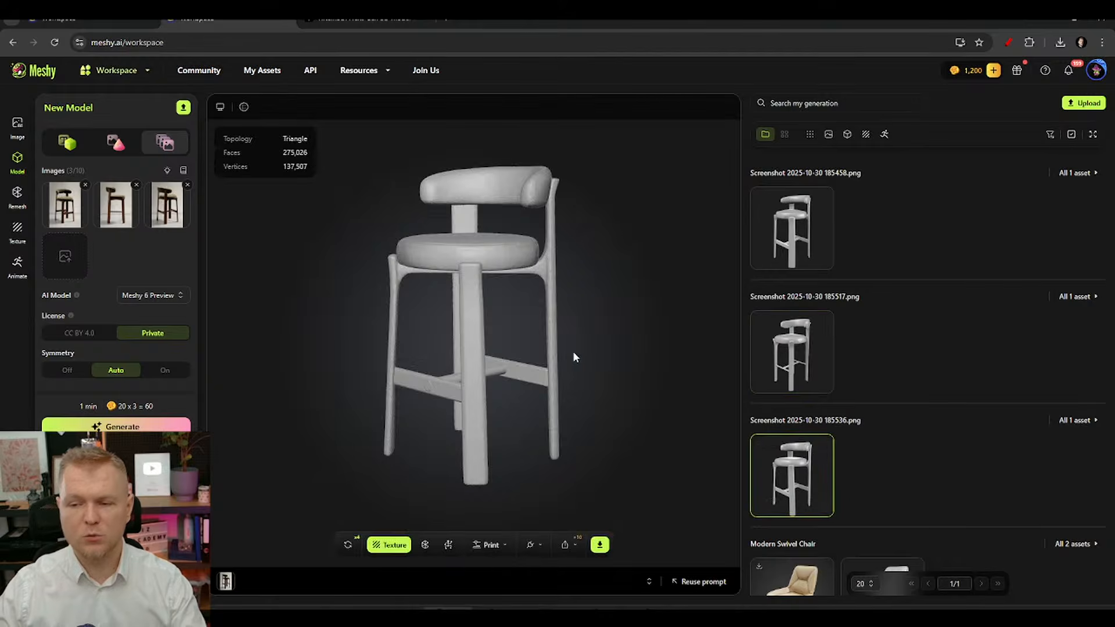
# Step: Texture the stool model from Screenshot 2025-10-30 185517.png using its image, Meshy 6 Preview and PBR maps, and open the textured version
pyautogui.click(799, 353)
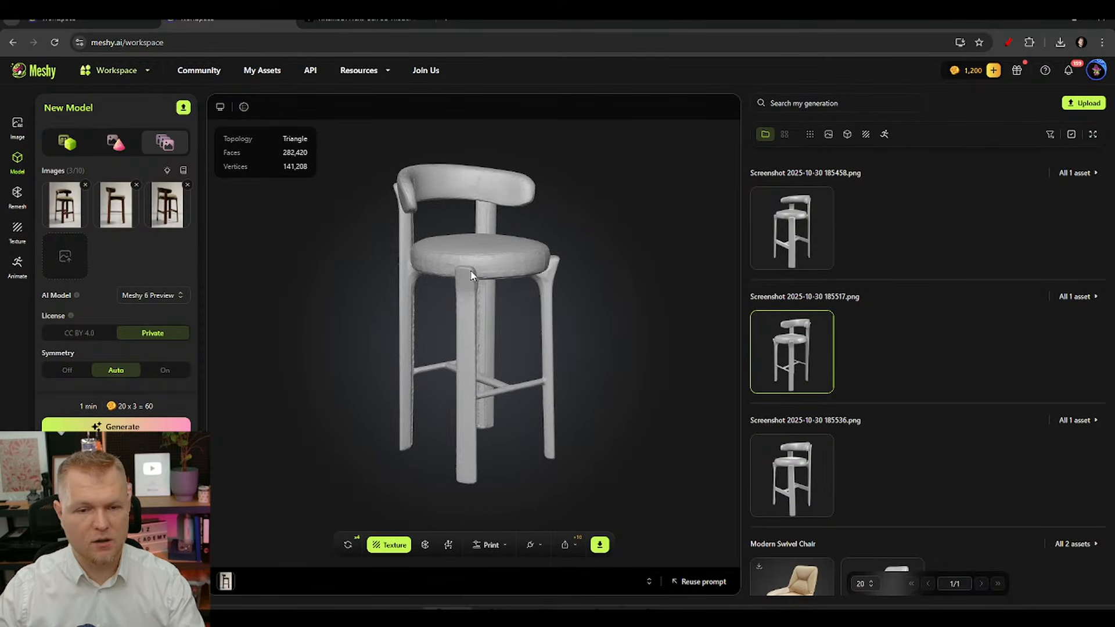
pyautogui.click(388, 546)
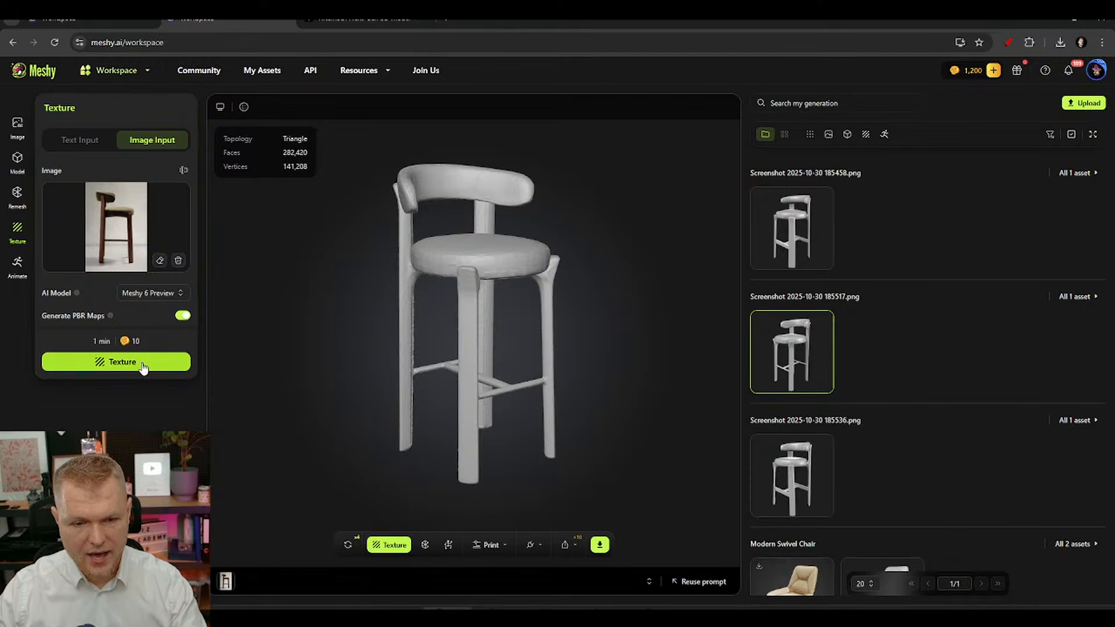
pyautogui.click(143, 364)
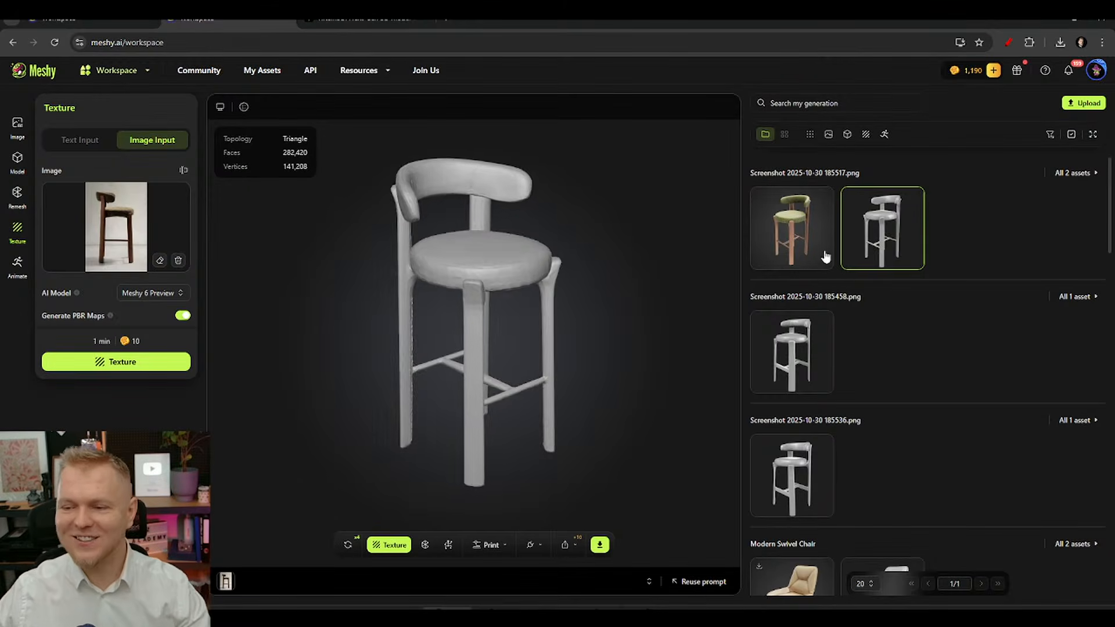
pyautogui.click(801, 215)
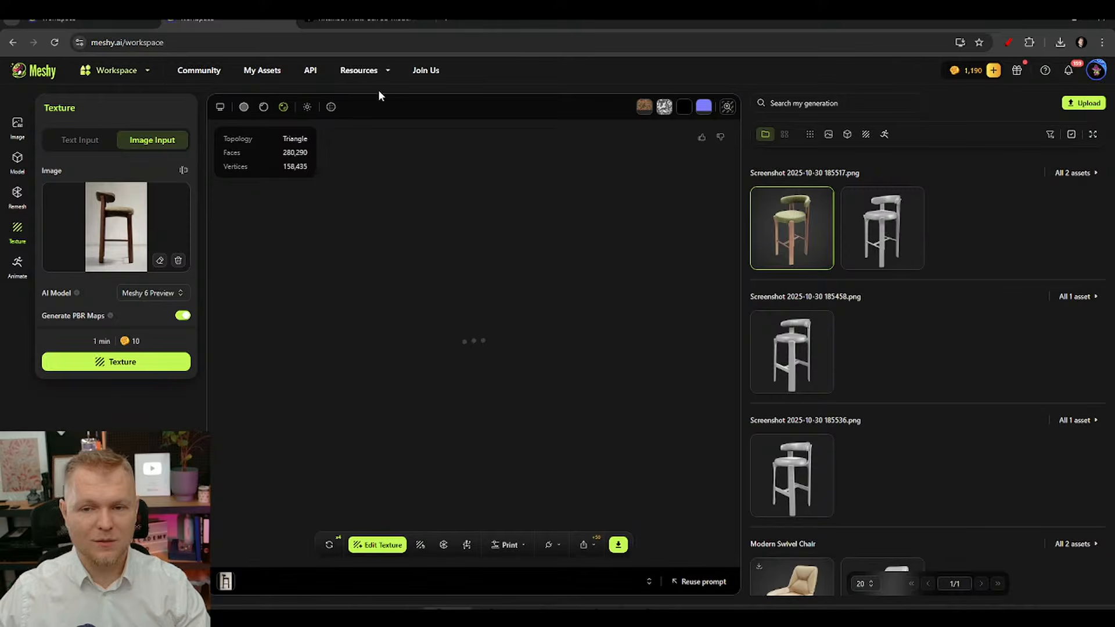
# Step: Inspect the textured green-and-wood stool from several angles and download it in fbx format to the Chair 2 folder
pyautogui.moveTo(375, 79)
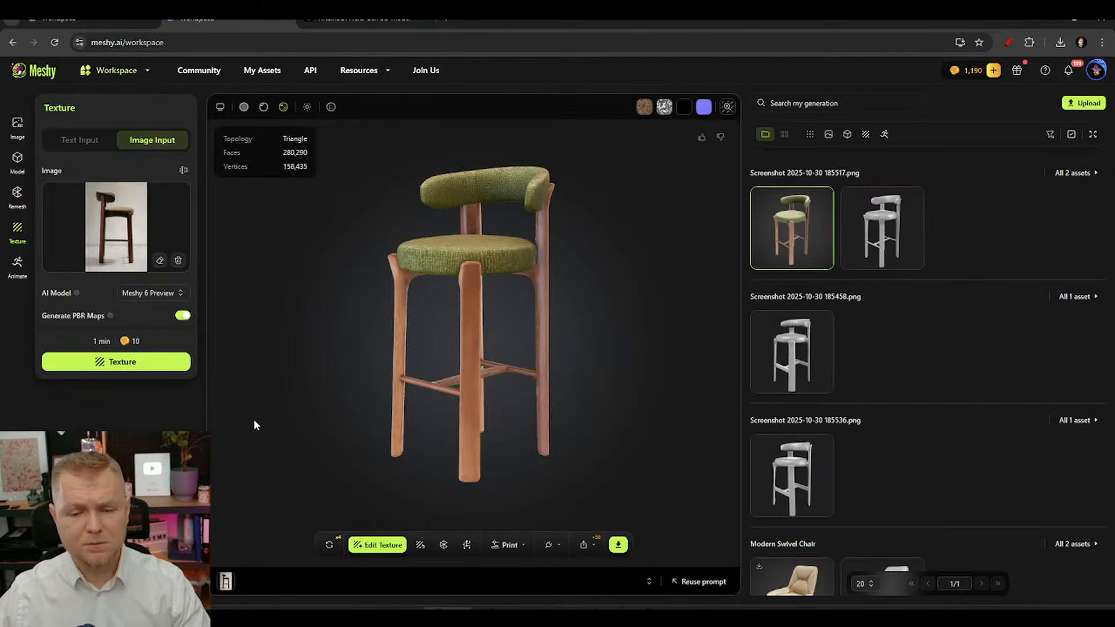
pyautogui.moveTo(419, 354); pyautogui.dragTo(537, 343)
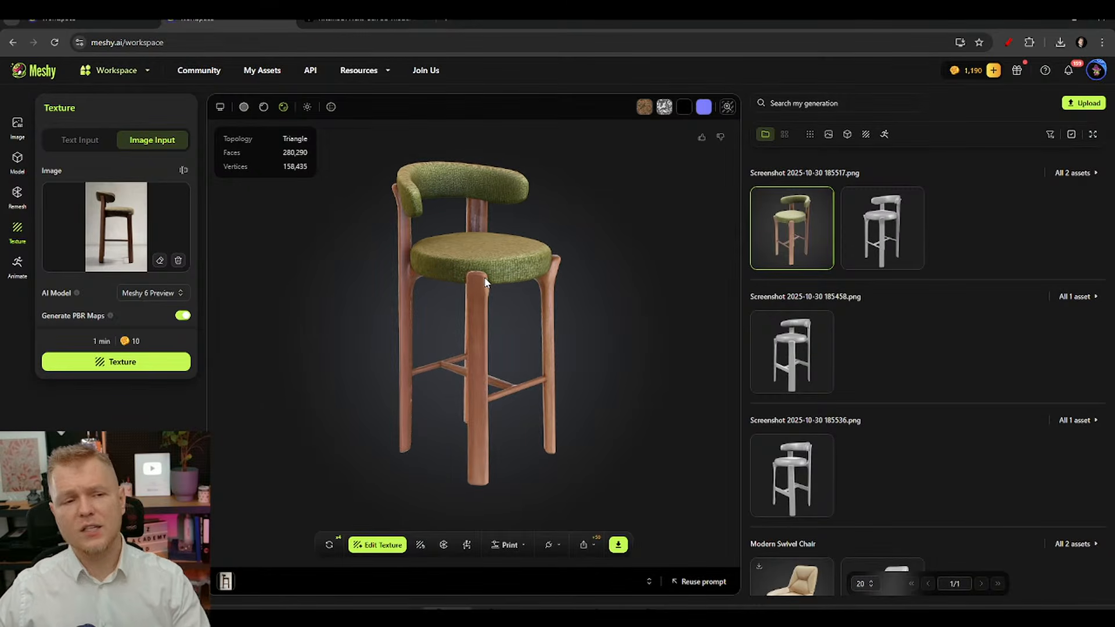
pyautogui.moveTo(485, 282); pyautogui.dragTo(503, 278)
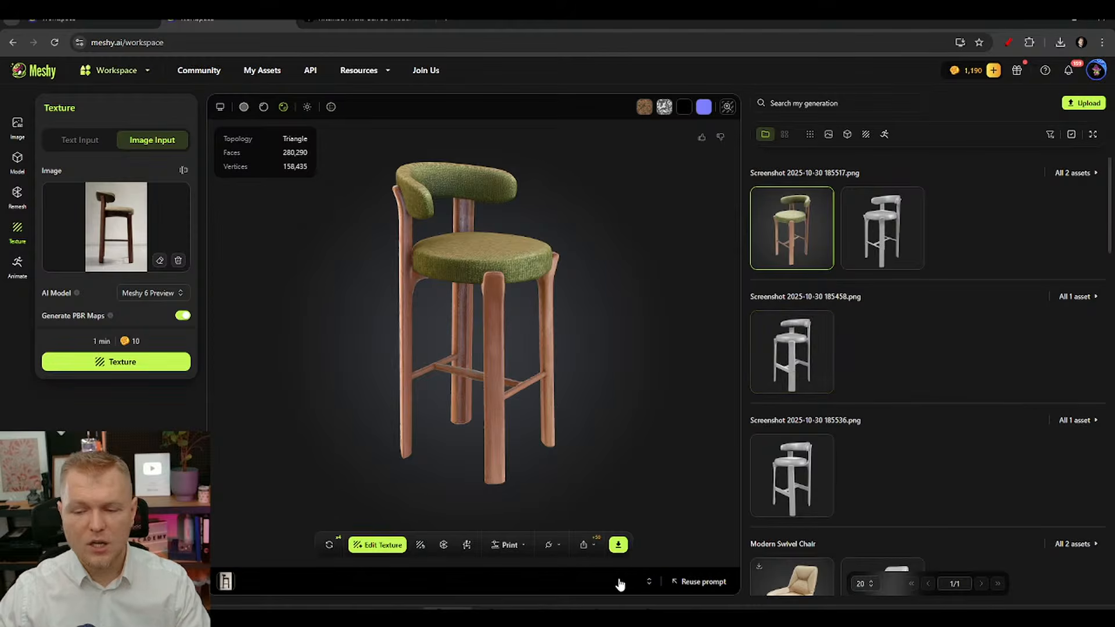
pyautogui.click(619, 545)
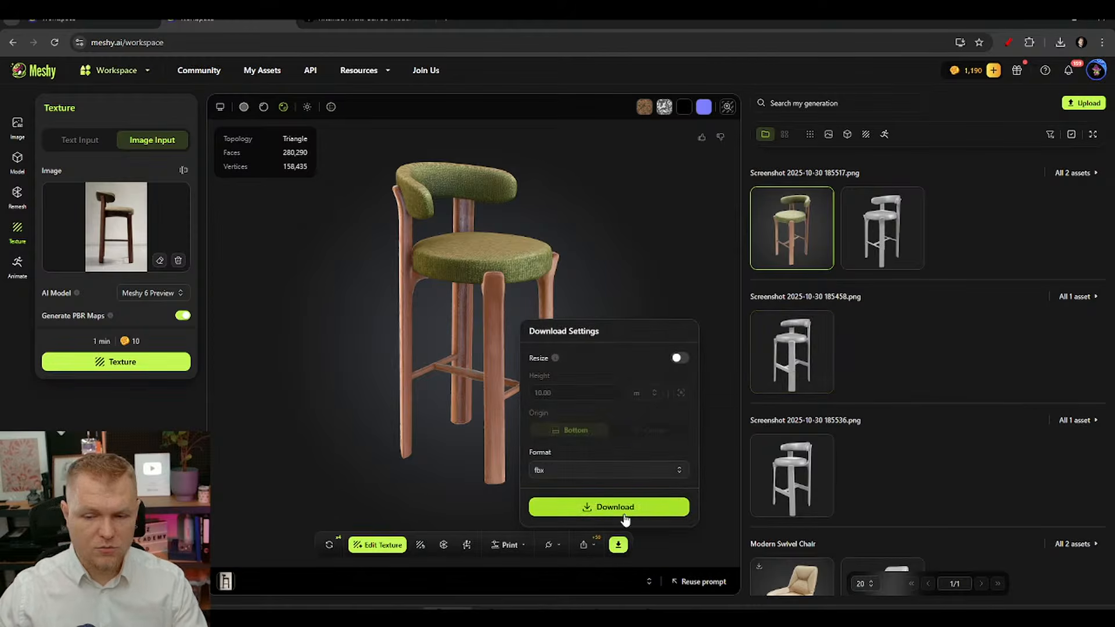
pyautogui.click(604, 507)
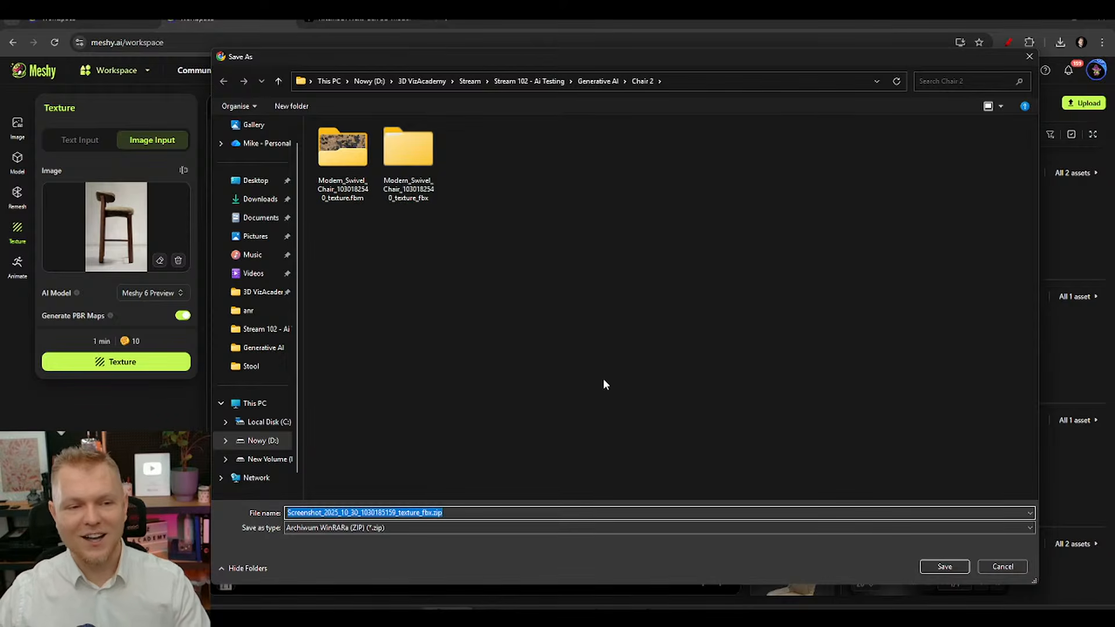
pyautogui.click(941, 567)
pyautogui.click(238, 473)
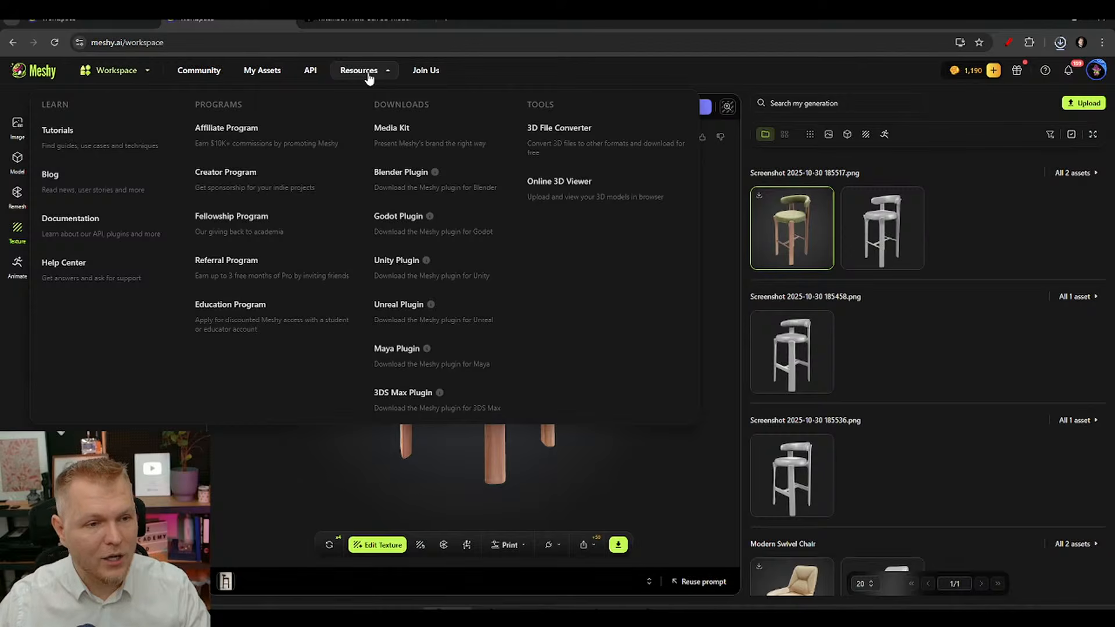
# Step: Download Meshy's 3DS Max plugin archive, meshy-3dsmax-plugin-v0.1.0.zip, to the Chair 2 folder
pyautogui.click(413, 395)
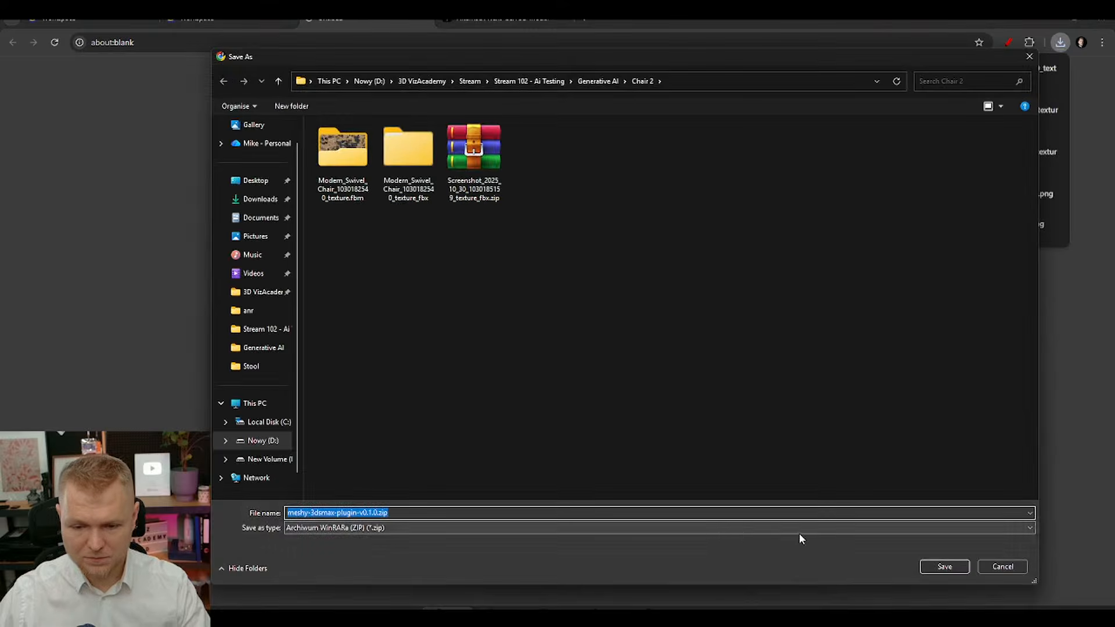
pyautogui.click(1001, 567)
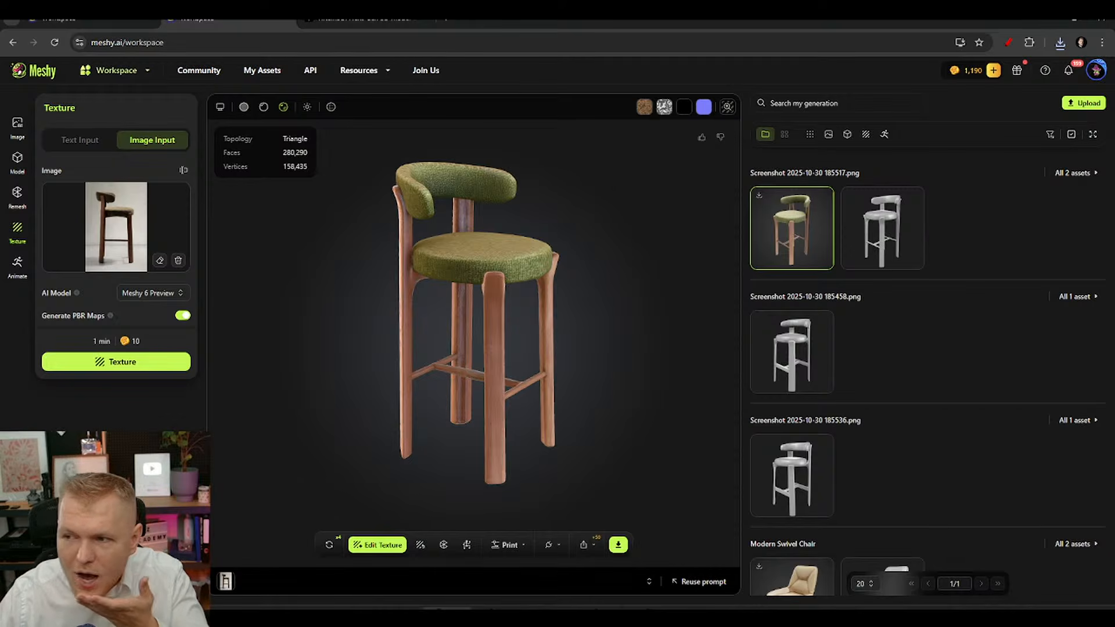
pyautogui.moveTo(360, 68)
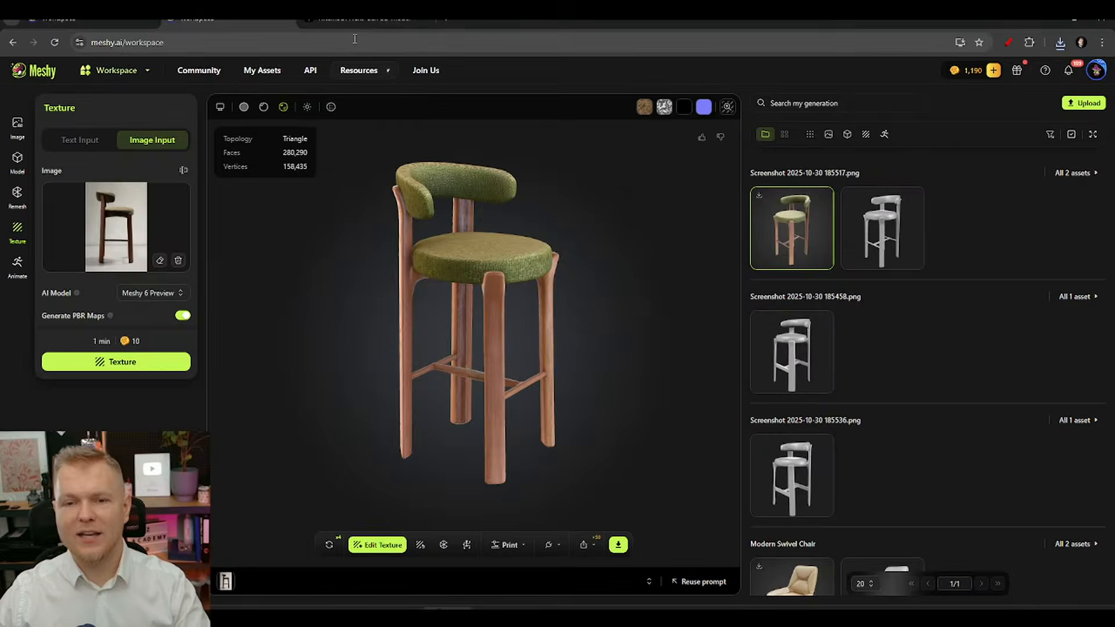
pyautogui.click(371, 18)
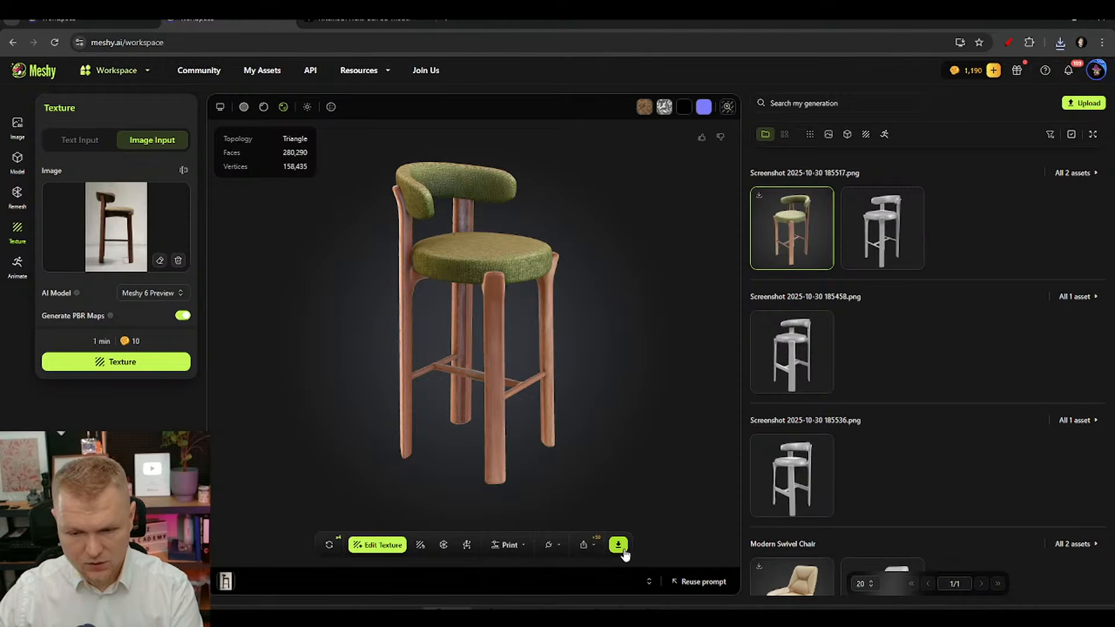
# Step: Locate the downloaded meshy-3dsmax-plugin-v0.1.0.zip, extract it with WinRAR into its own folder, and open the inner meshy-3dsmax-plugin folder
pyautogui.hotkey('ctrl', 'j')
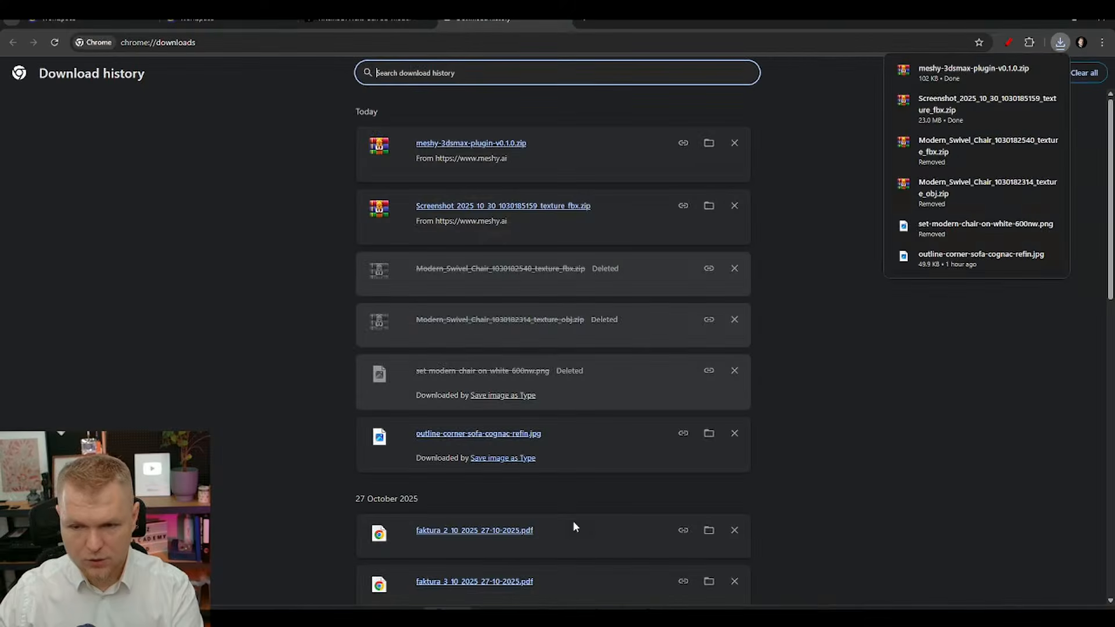
pyautogui.click(709, 142)
pyautogui.rightClick(360, 193)
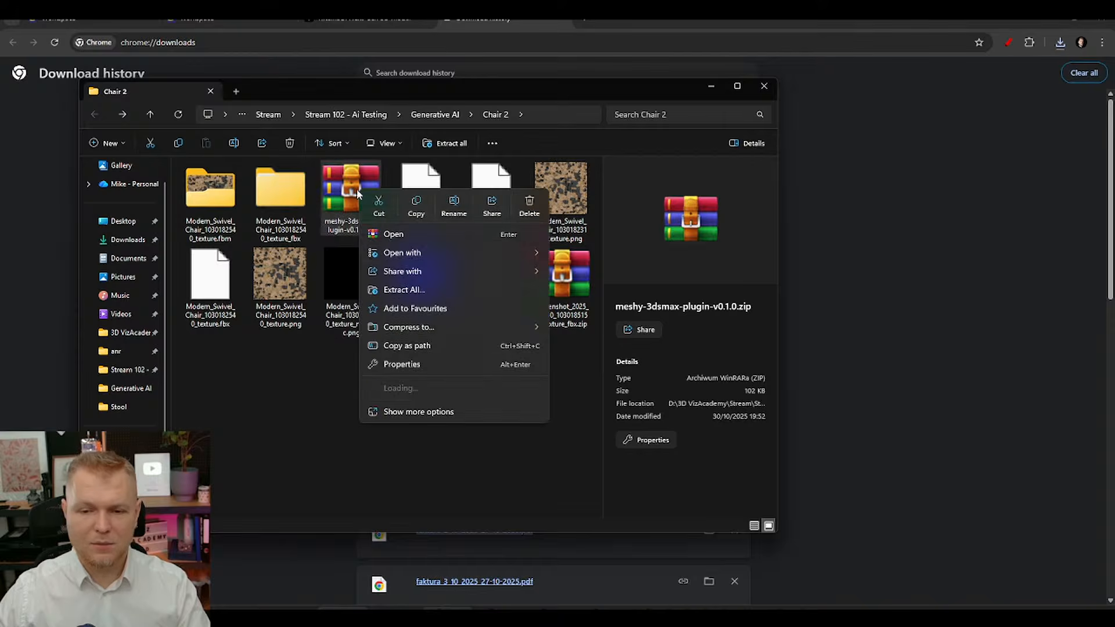
pyautogui.moveTo(402, 255)
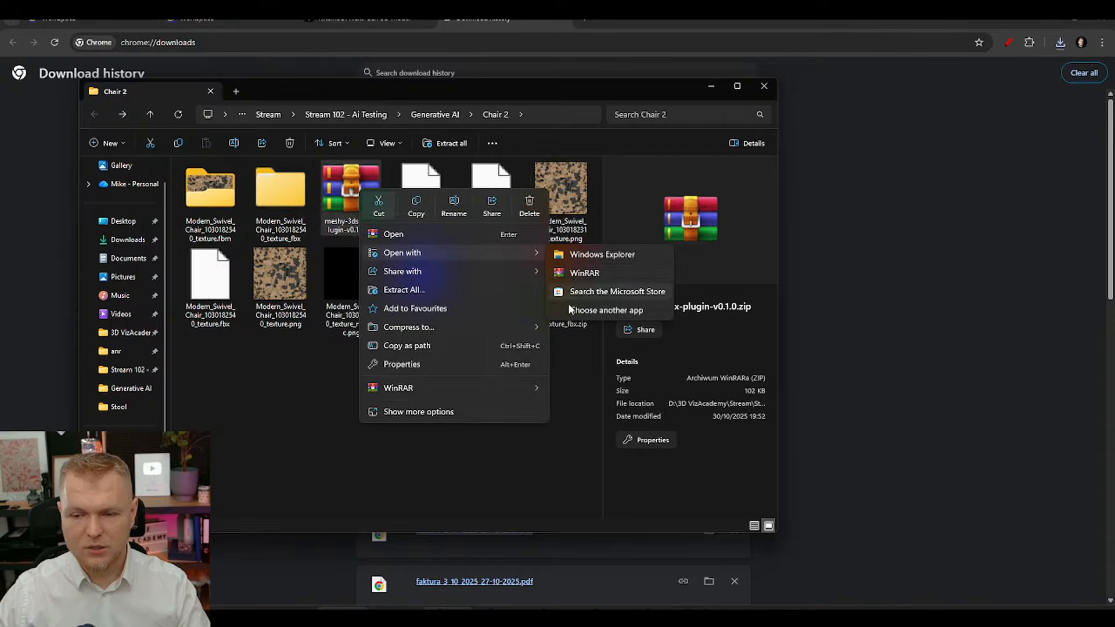
pyautogui.moveTo(482, 388)
pyautogui.click(604, 413)
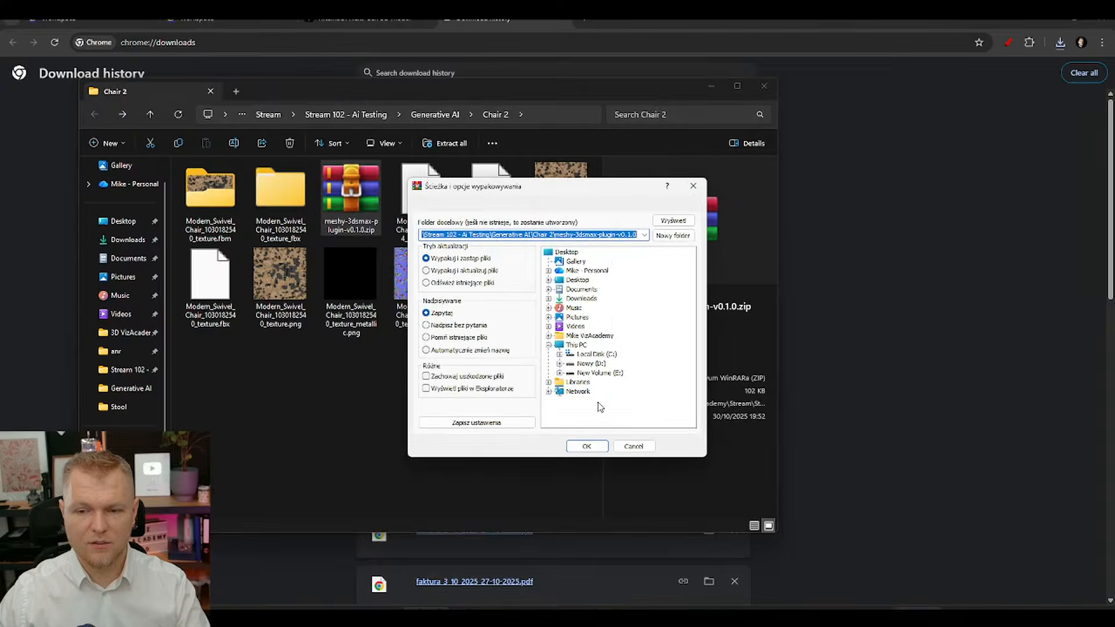
pyautogui.press('Return')
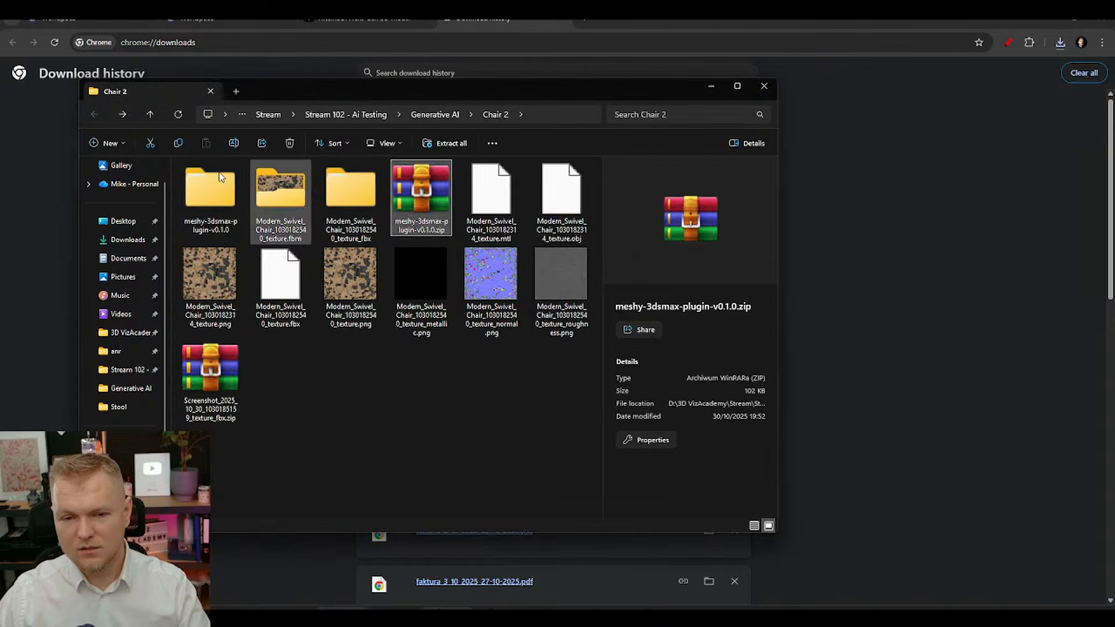
pyautogui.doubleClick(232, 193)
pyautogui.doubleClick(236, 182)
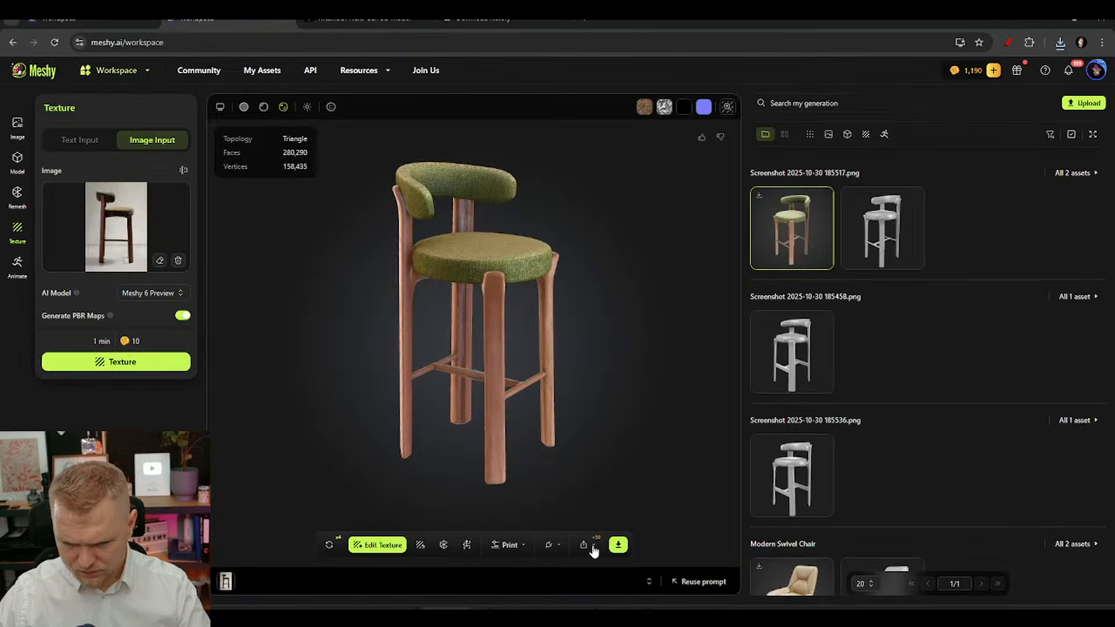
# Step: Try to send the textured stool to 3ds Max through the DCC Bridge, and switch to the Untitled 3ds Max scene
pyautogui.click(549, 546)
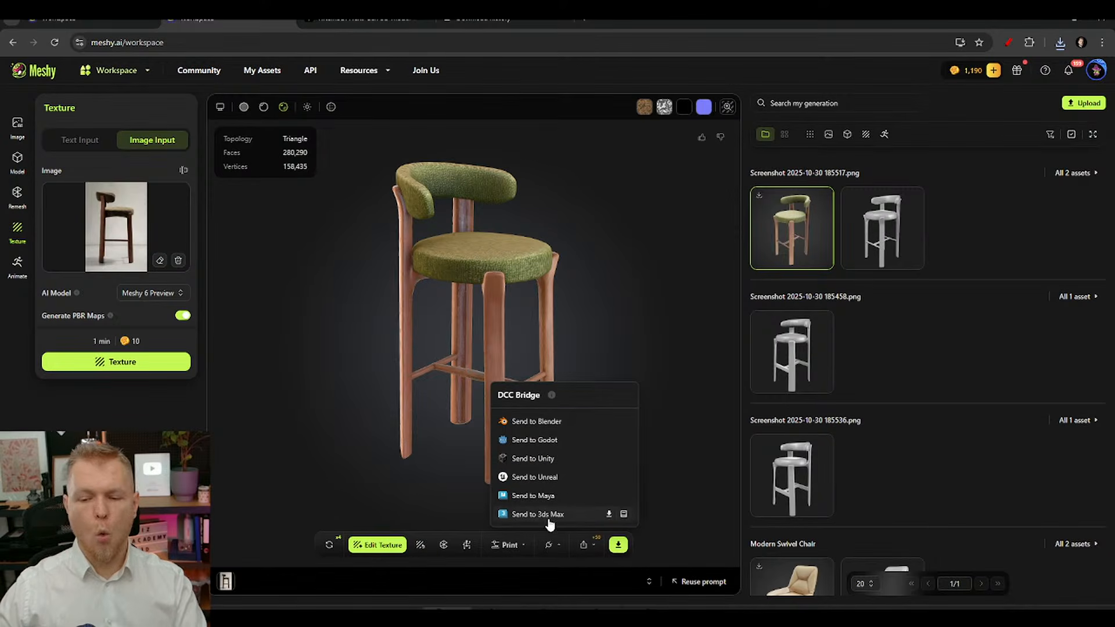
pyautogui.click(549, 515)
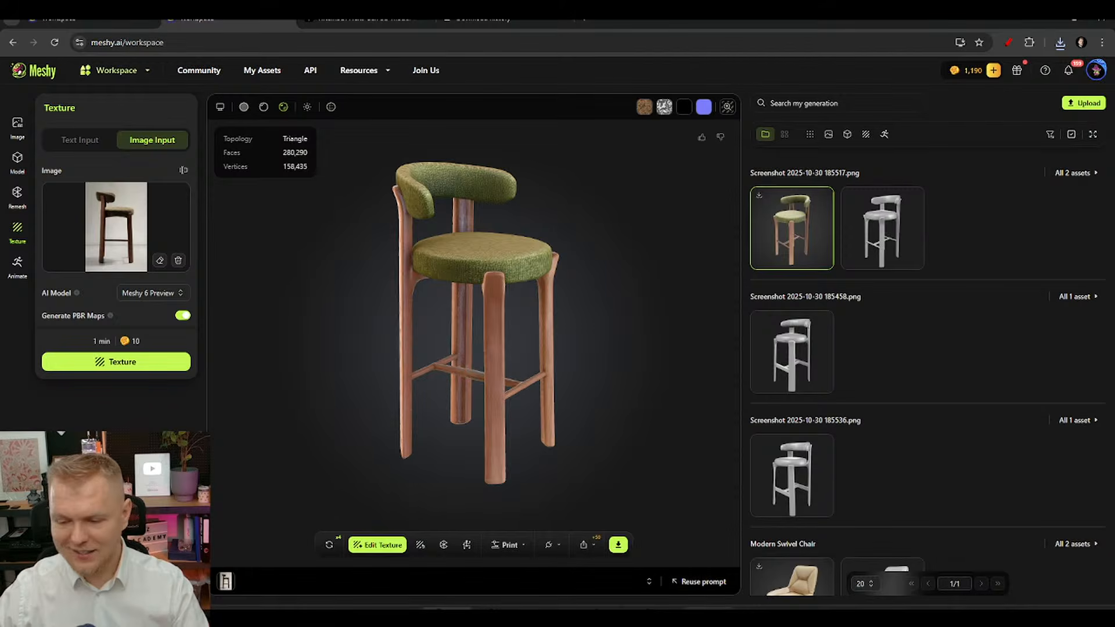
pyautogui.moveTo(734, 616)
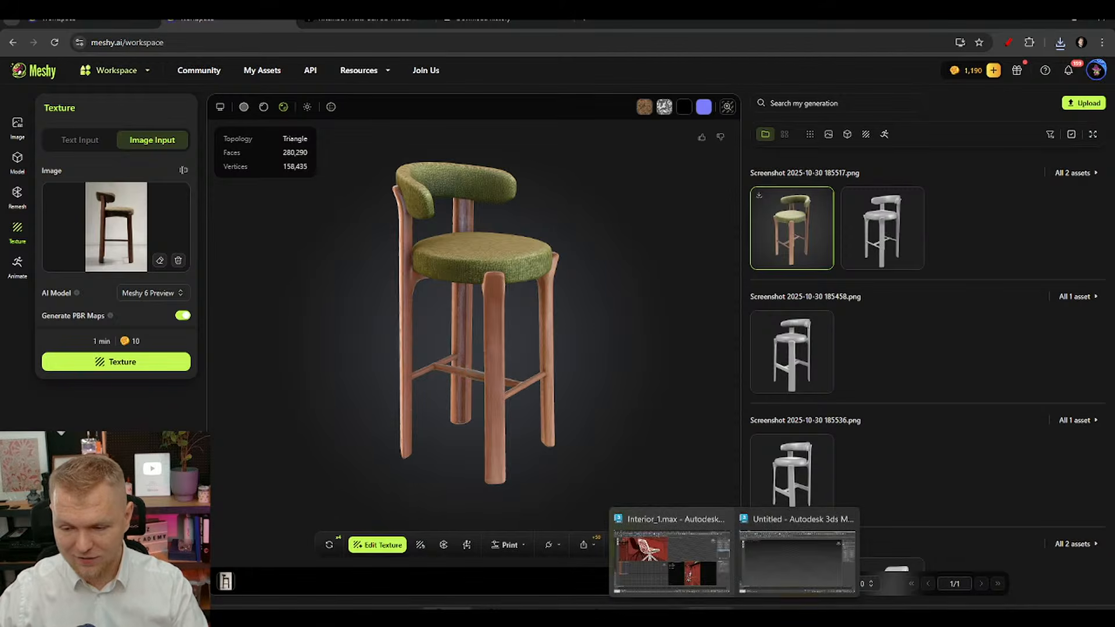
pyautogui.click(780, 581)
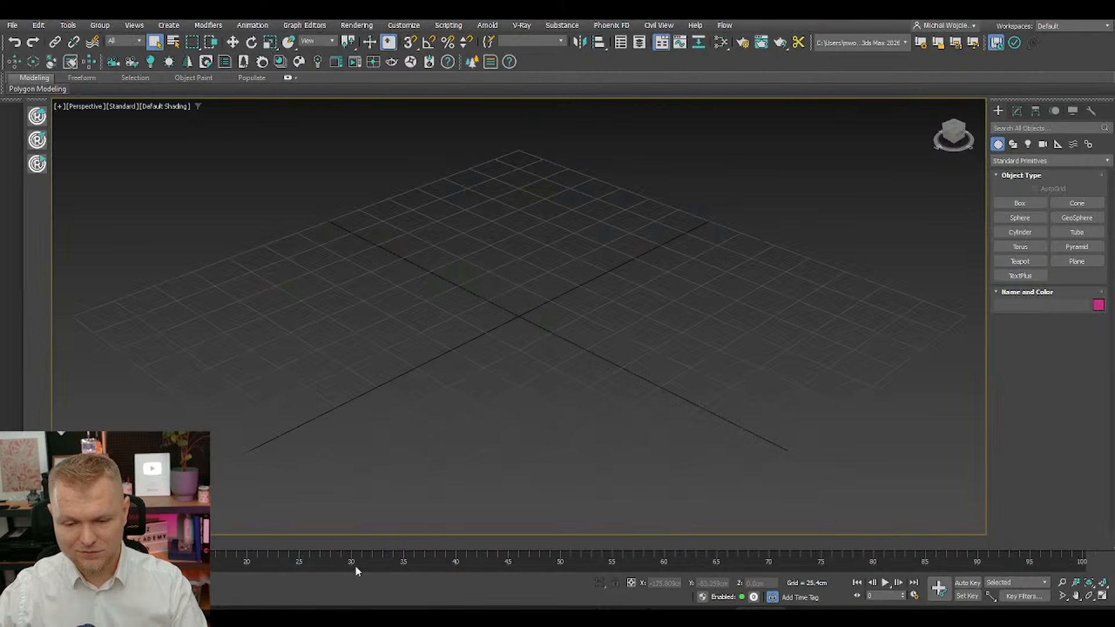
# Step: Look through the extracted plugin files and try to load 3dsmax_meshy_bridge.py into the empty 3ds Max scene
pyautogui.click(343, 617)
pyautogui.click(232, 198)
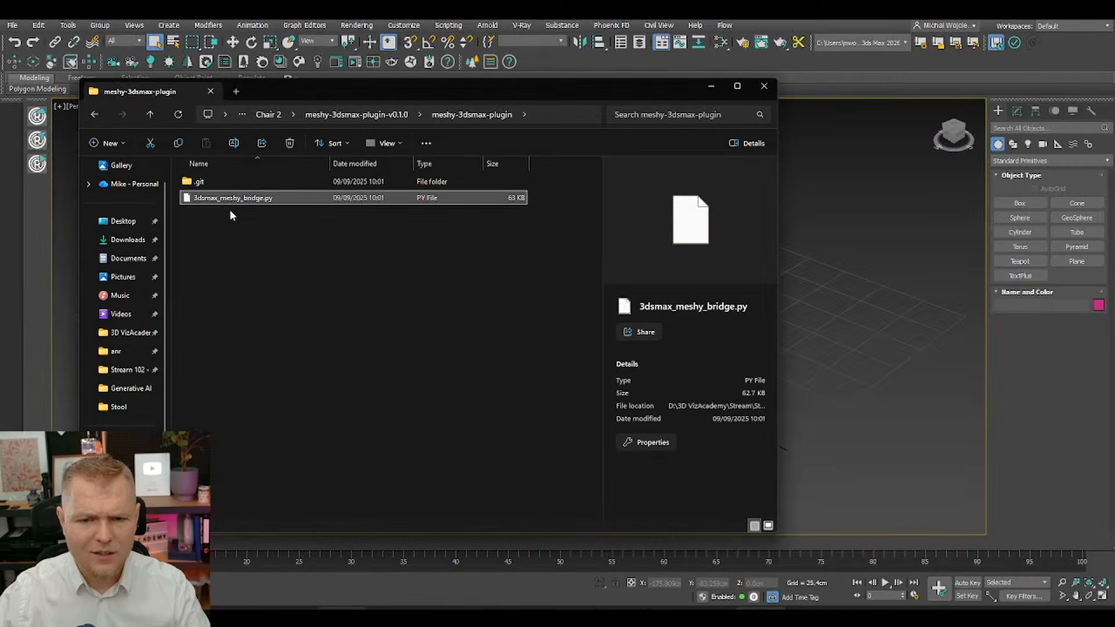
pyautogui.doubleClick(223, 183)
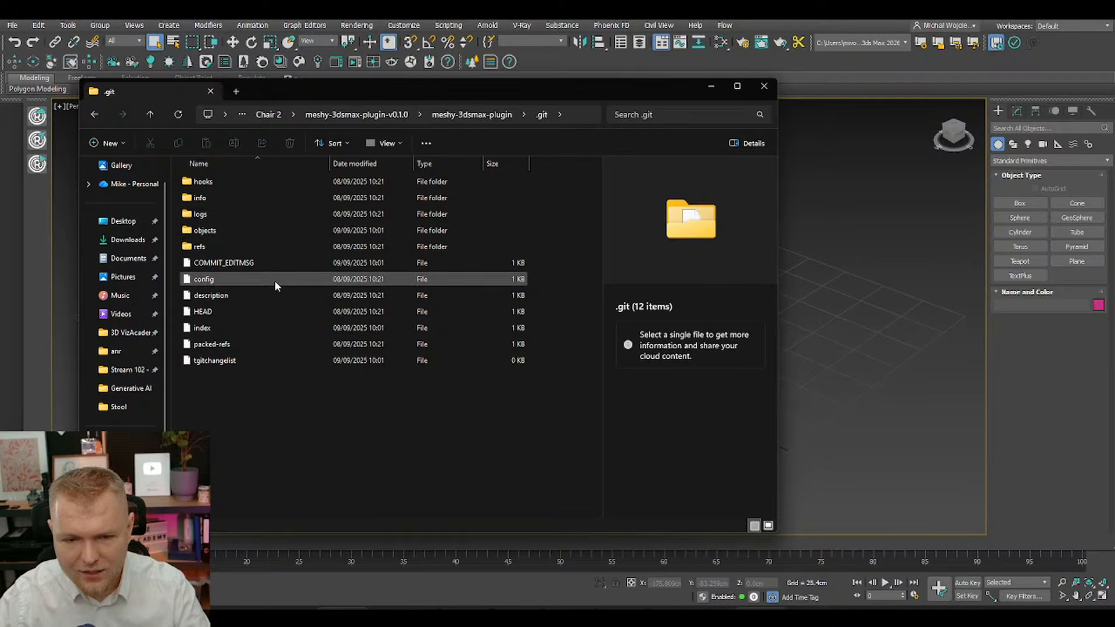
pyautogui.hotkey('alt', 'Left')
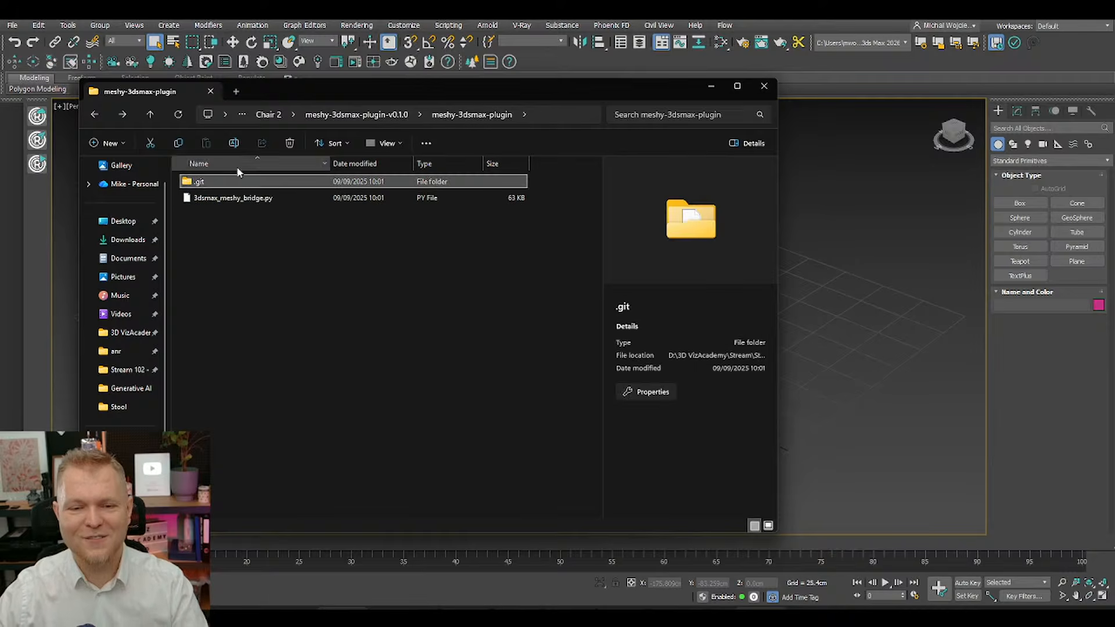
pyautogui.click(222, 200)
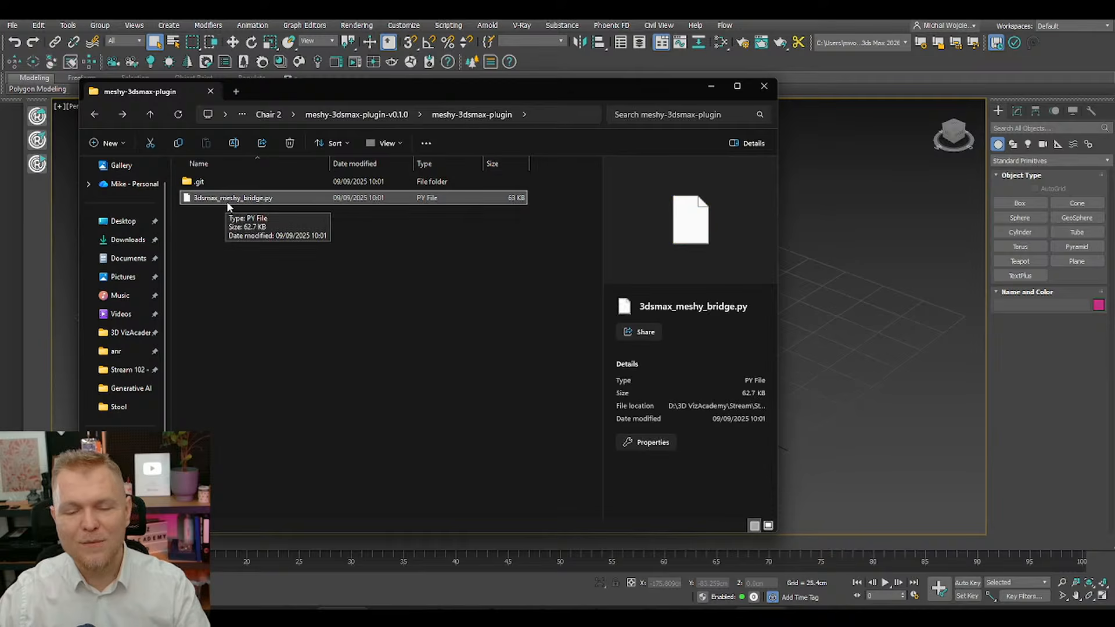
pyautogui.moveTo(230, 202); pyautogui.dragTo(897, 279)
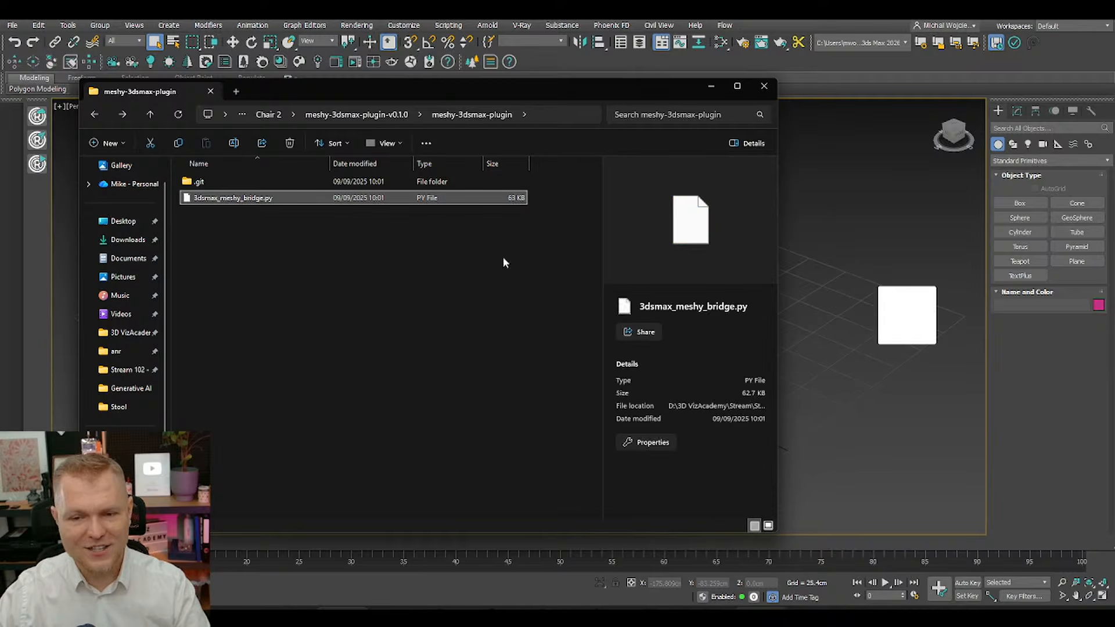
# Step: Return to the Chair 2 folder to review its files, and minimize the file window
pyautogui.click(320, 272)
pyautogui.hotkey('alt', 'Left')
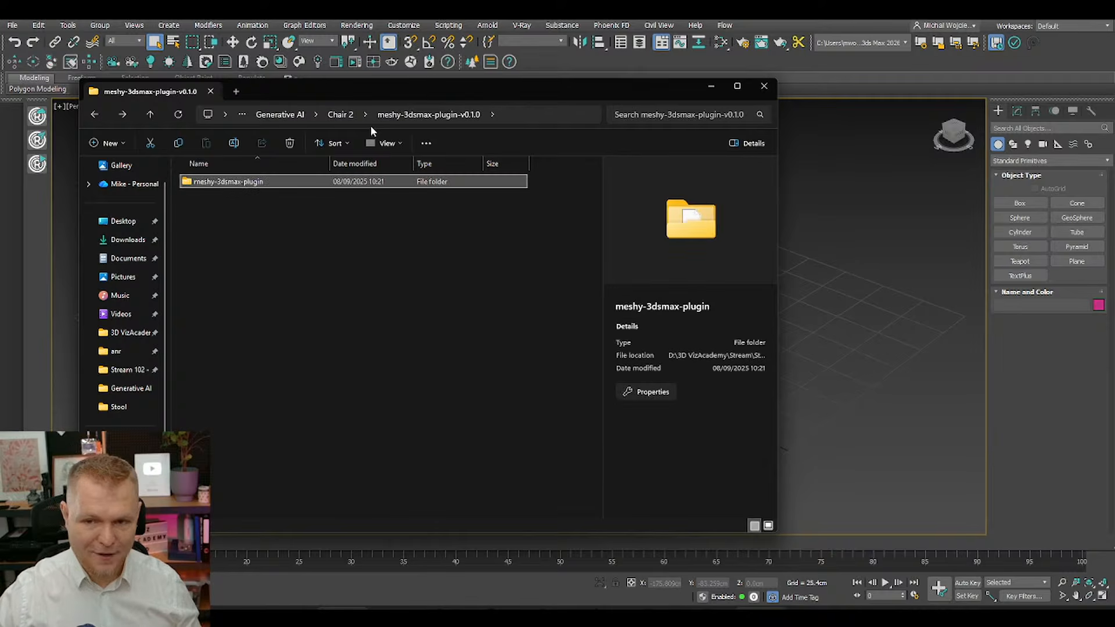
pyautogui.click(342, 115)
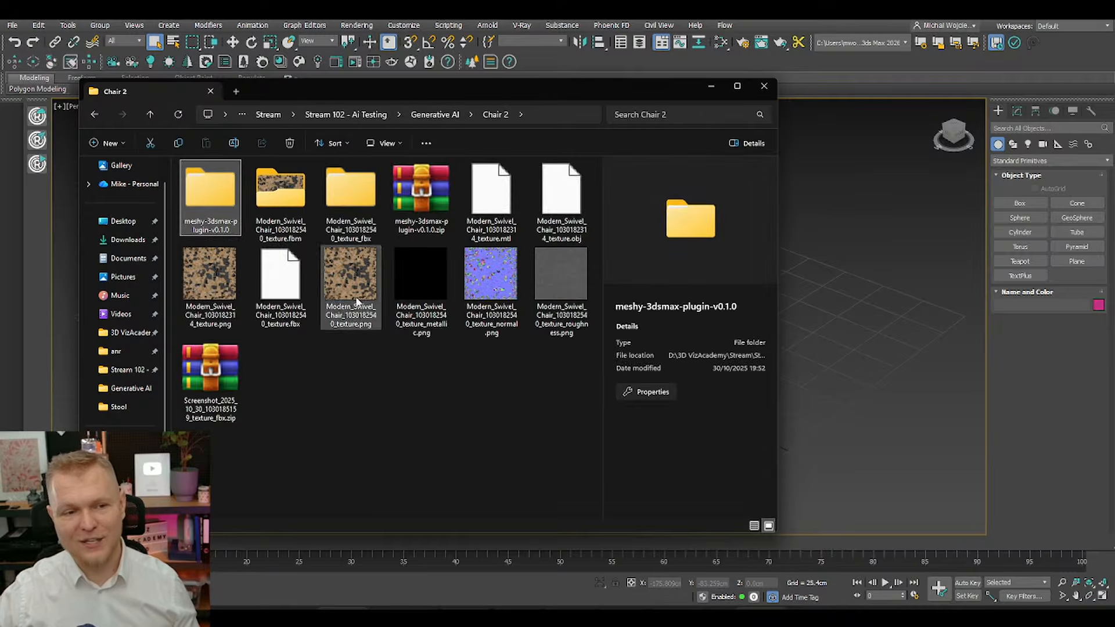
pyautogui.click(380, 419)
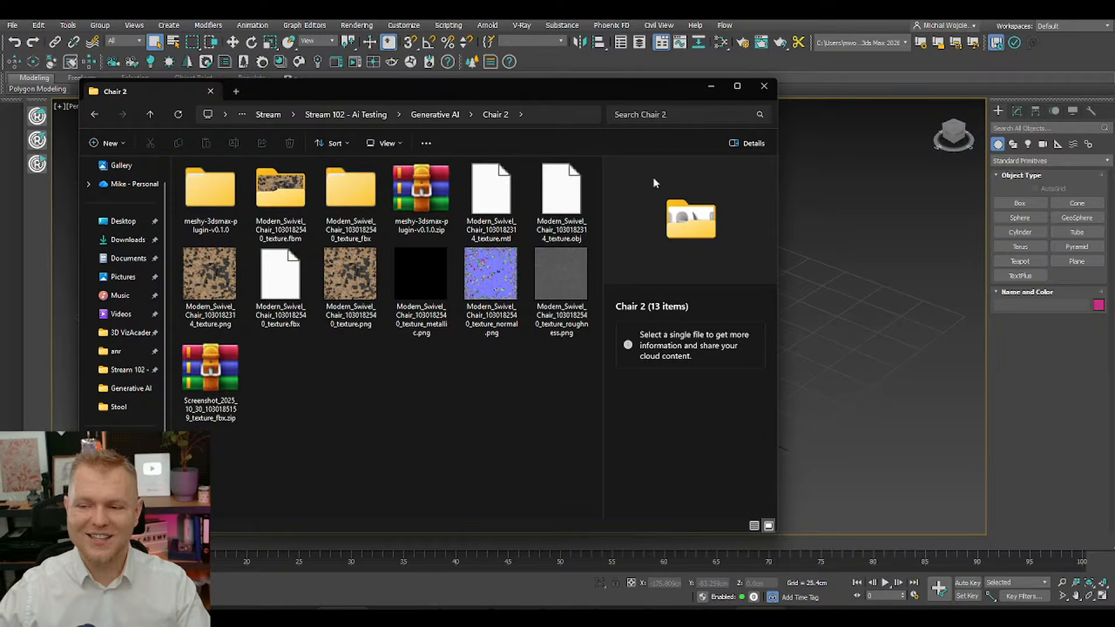
pyautogui.click(709, 86)
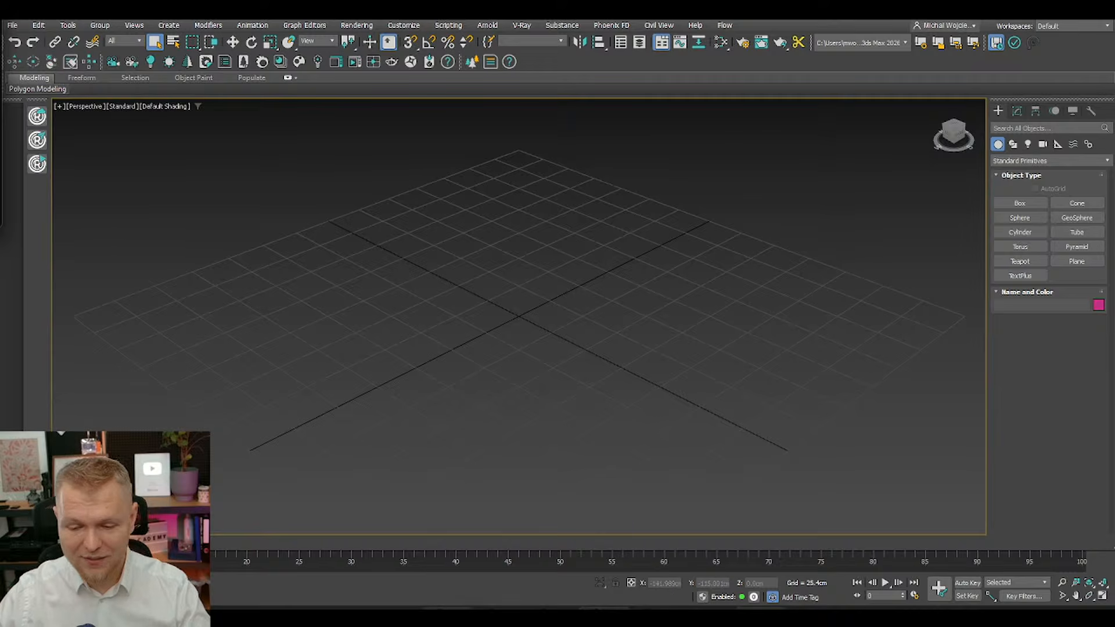
# Step: Switch to the Tripo workspace in Chrome and examine the generated leather chair's seat up close
pyautogui.moveTo(459, 617)
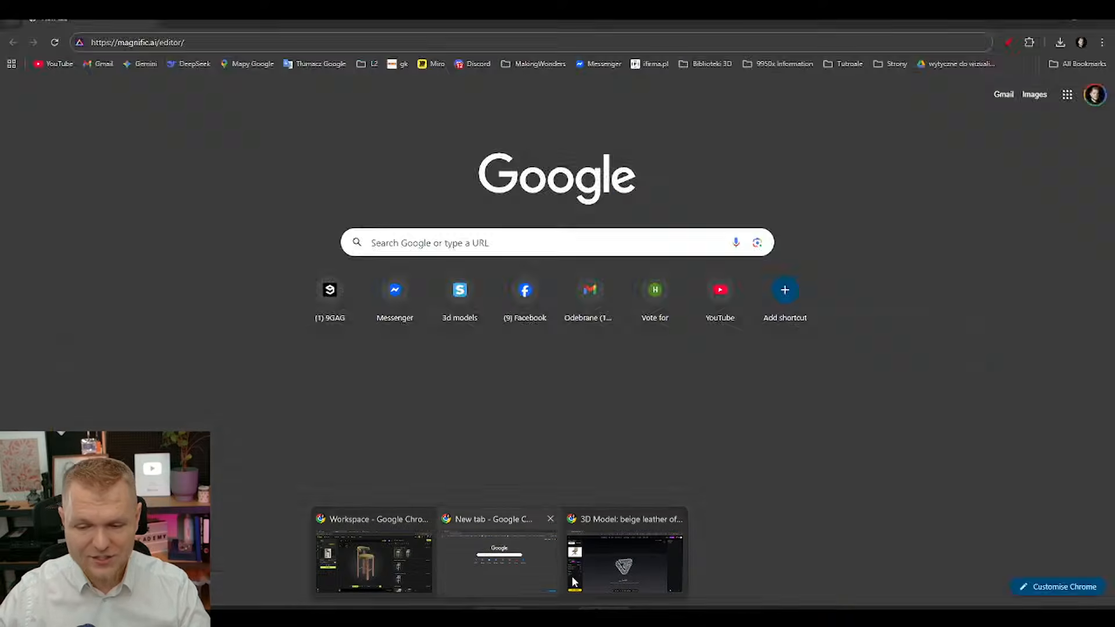
pyautogui.click(623, 566)
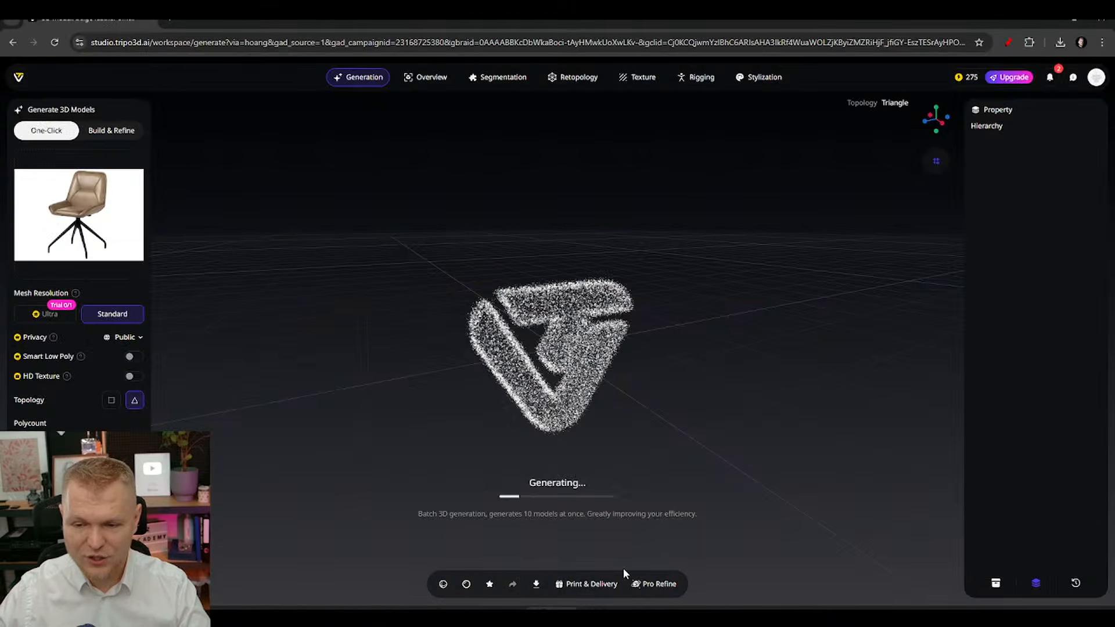
pyautogui.scroll(10, 580, 300)
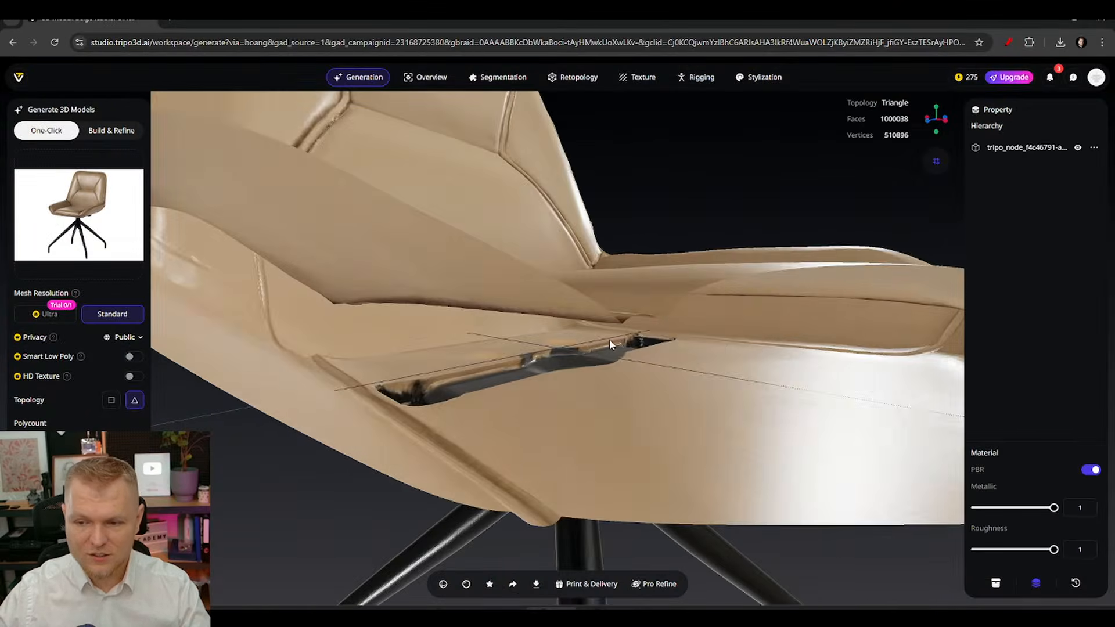
# Step: Select the generated chair in Tripo and raise it to about 0.394 along the Y axis
pyautogui.click(511, 372)
pyautogui.scroll(-10, 563, 381)
pyautogui.moveTo(563, 381); pyautogui.dragTo(626, 339)
pyautogui.scroll(-5, 616, 344)
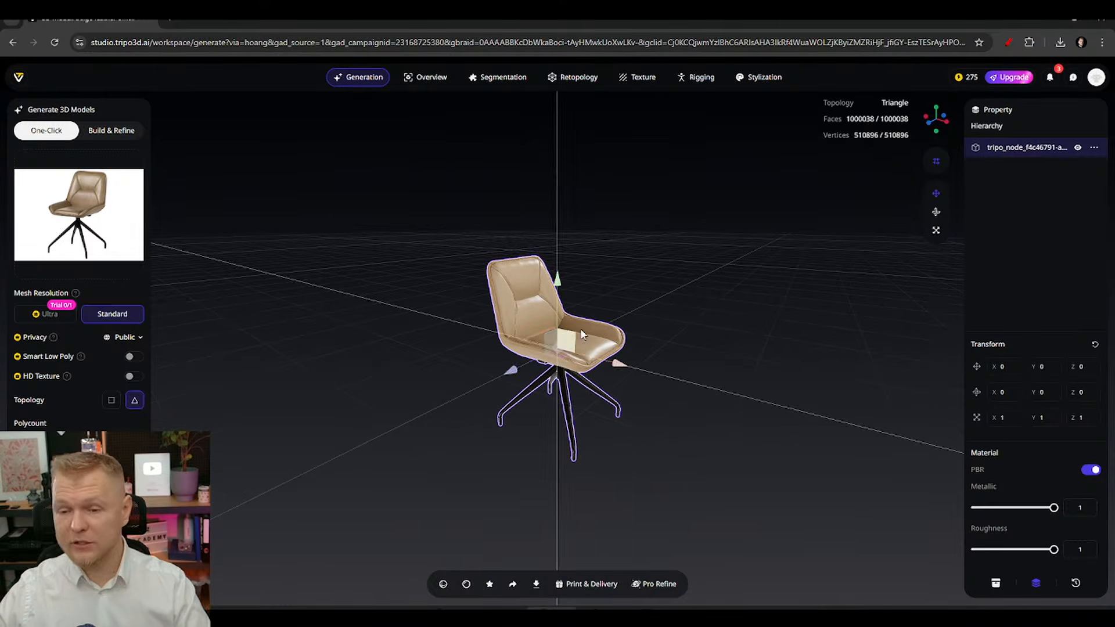
pyautogui.moveTo(558, 301); pyautogui.dragTo(559, 217)
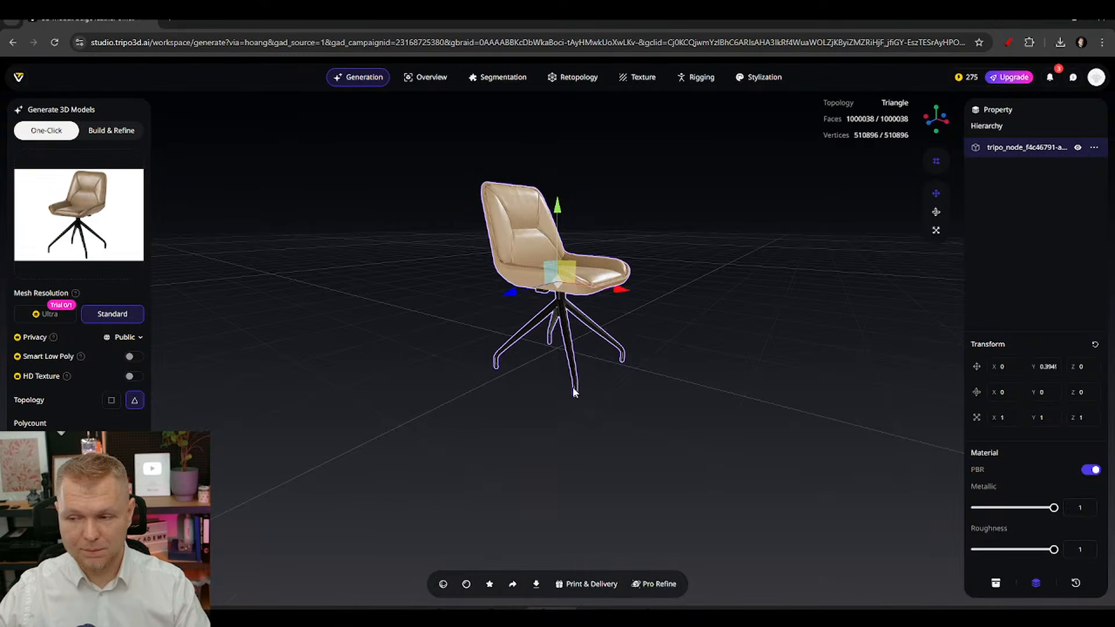
pyautogui.moveTo(572, 387); pyautogui.dragTo(587, 458)
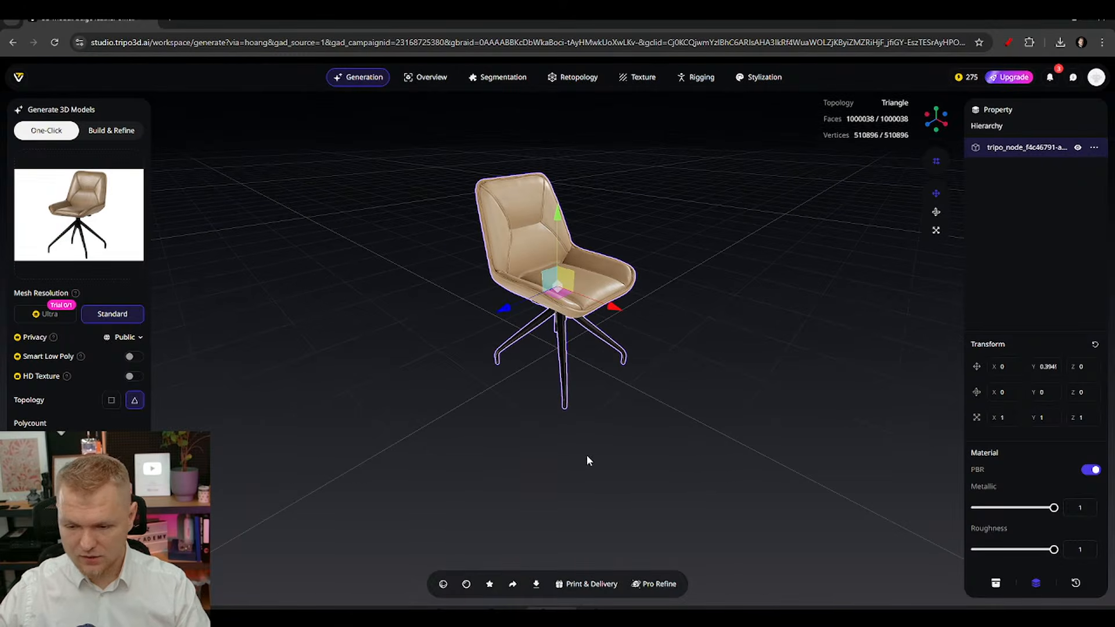
# Step: Export the Tripo chair as FBX with Bottom-Center Pivot enabled and save it as office+chair+3d+model.fbx in the Chair 2 folder
pyautogui.click(536, 584)
pyautogui.click(542, 497)
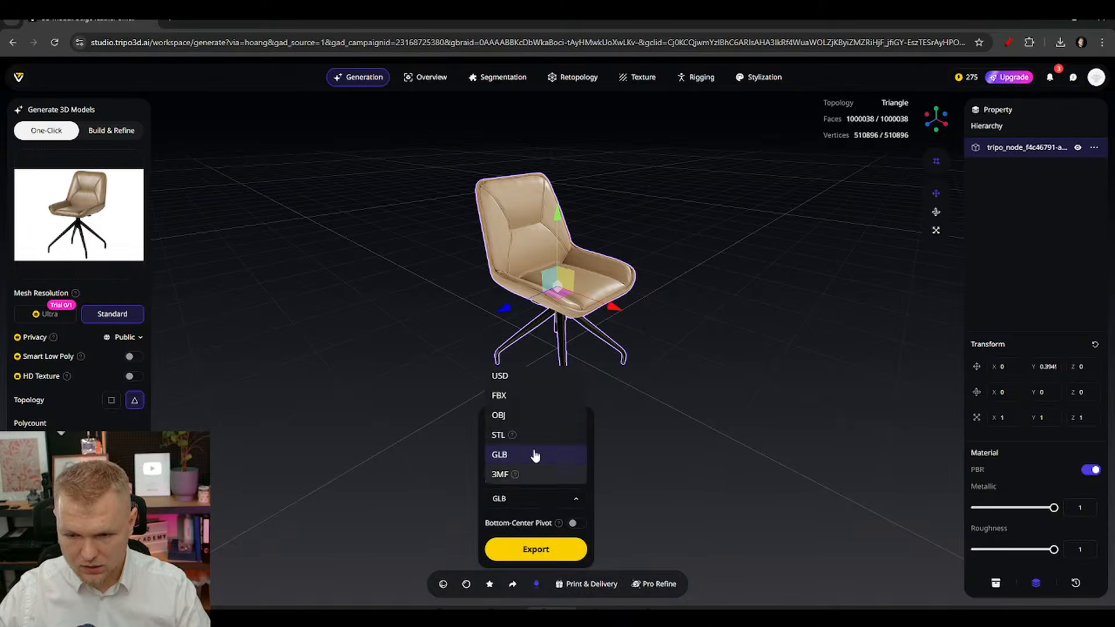
pyautogui.click(530, 397)
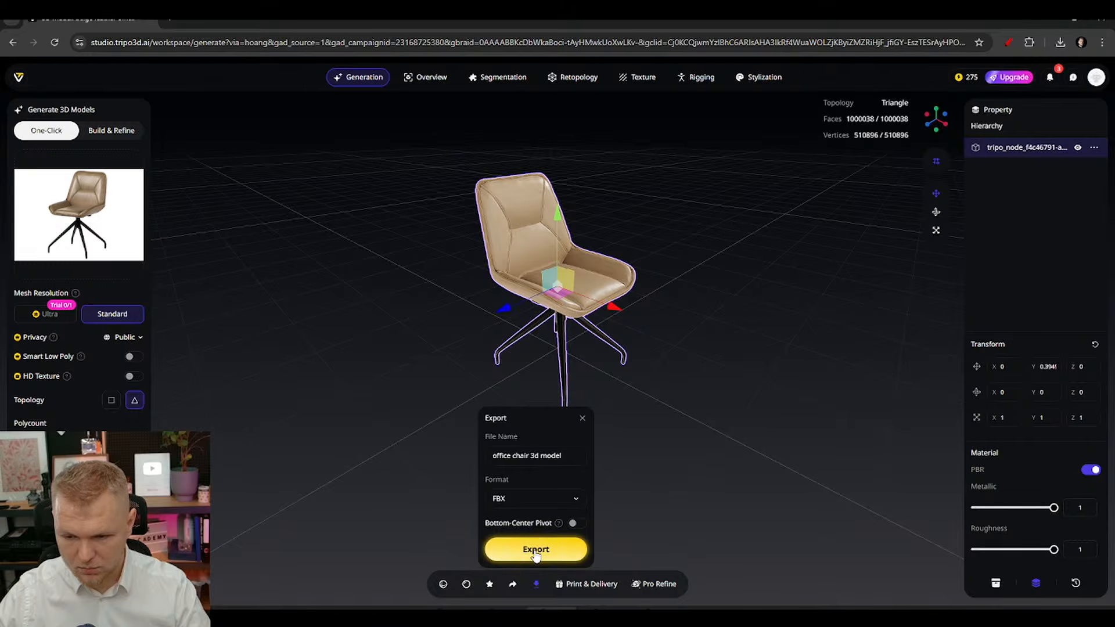
pyautogui.click(575, 523)
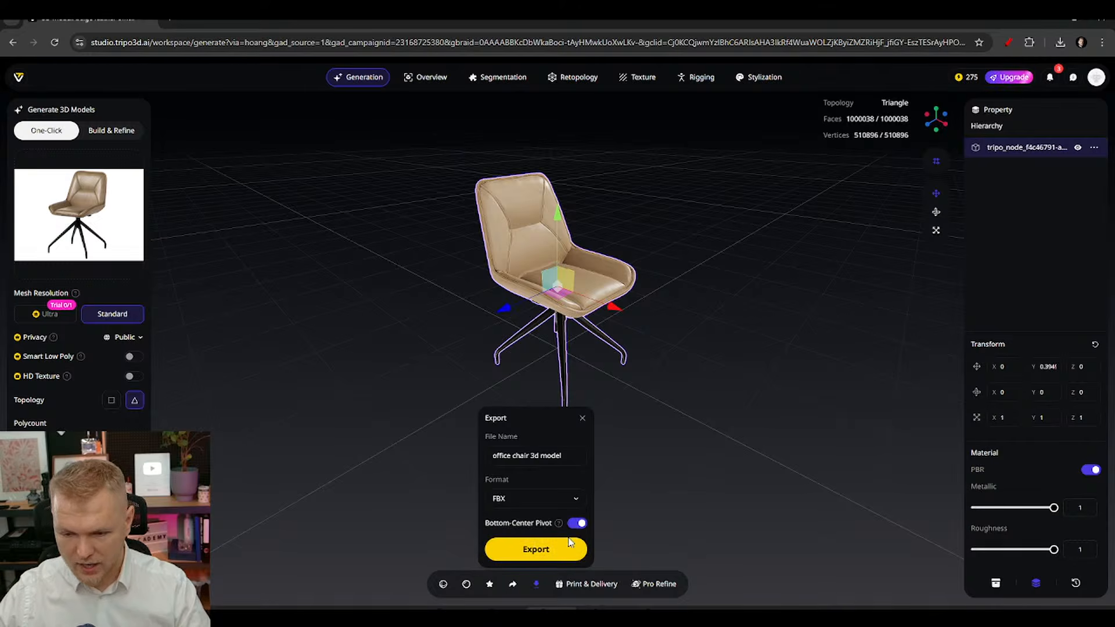
pyautogui.click(549, 556)
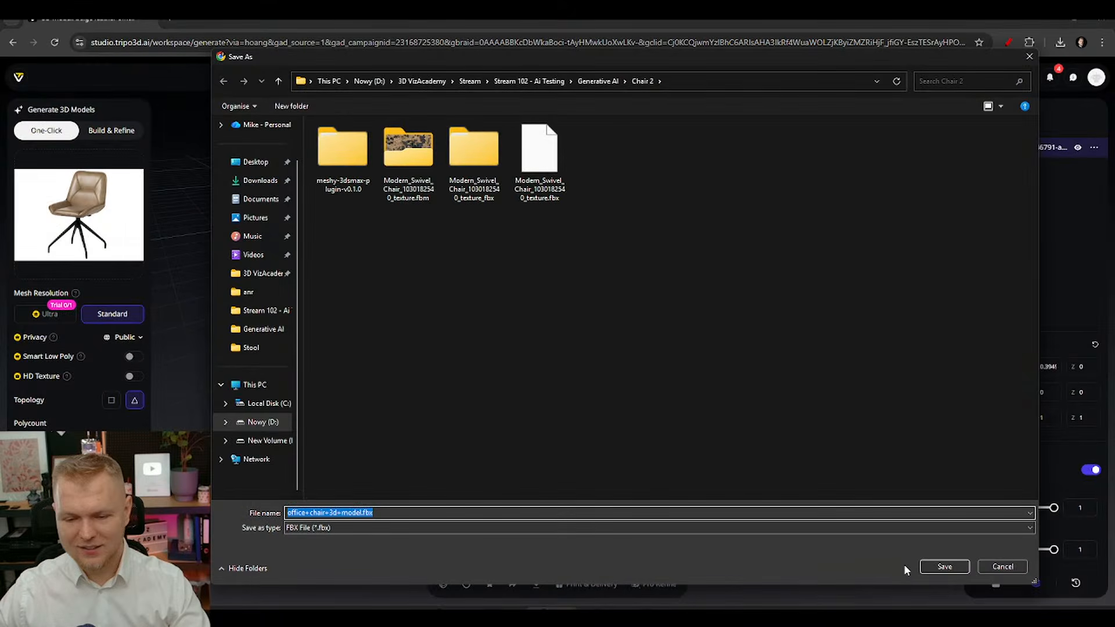
pyautogui.click(945, 567)
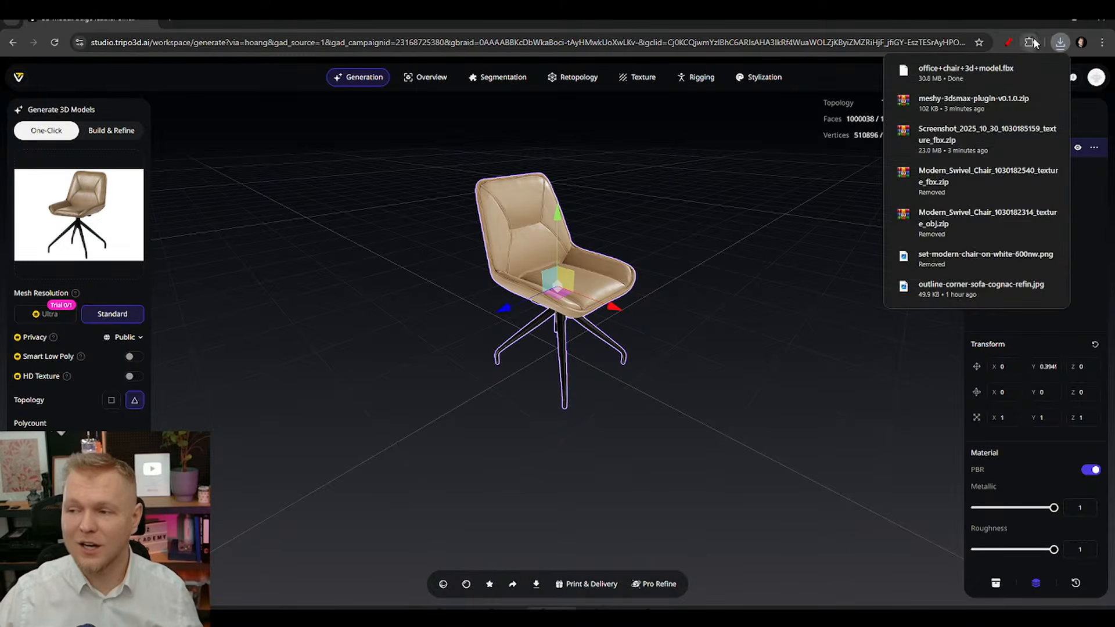
# Step: Open the downloaded chair's location, copy the Chair 2 folder path, and select office+chair+3d+model.fbx
pyautogui.click(1032, 74)
pyautogui.click(380, 424)
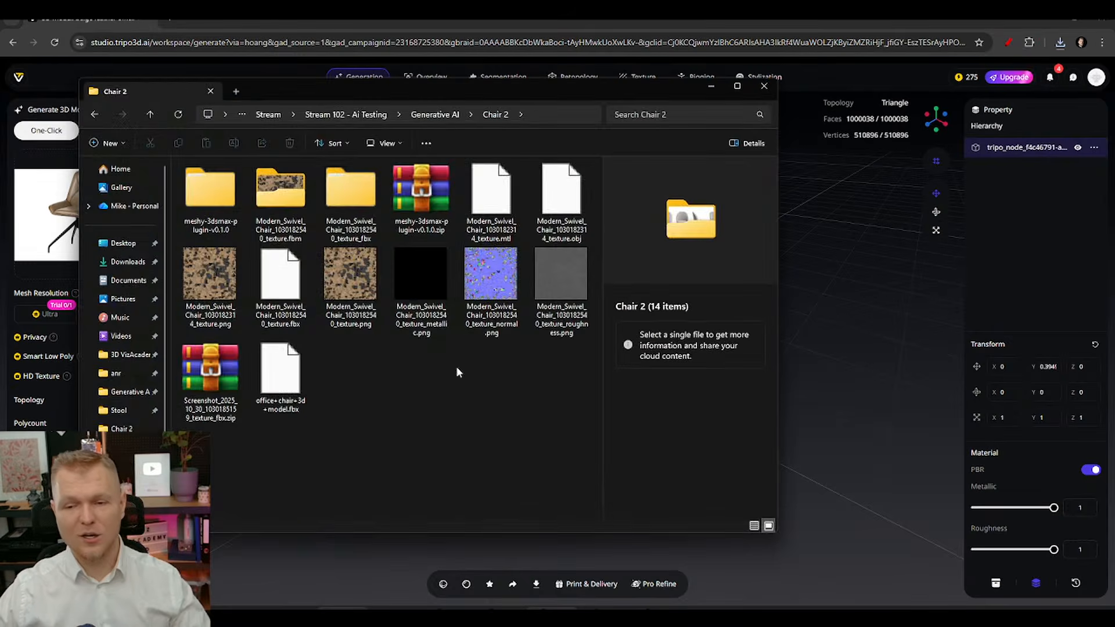
pyautogui.click(544, 114)
pyautogui.click(313, 380)
pyautogui.click(299, 377)
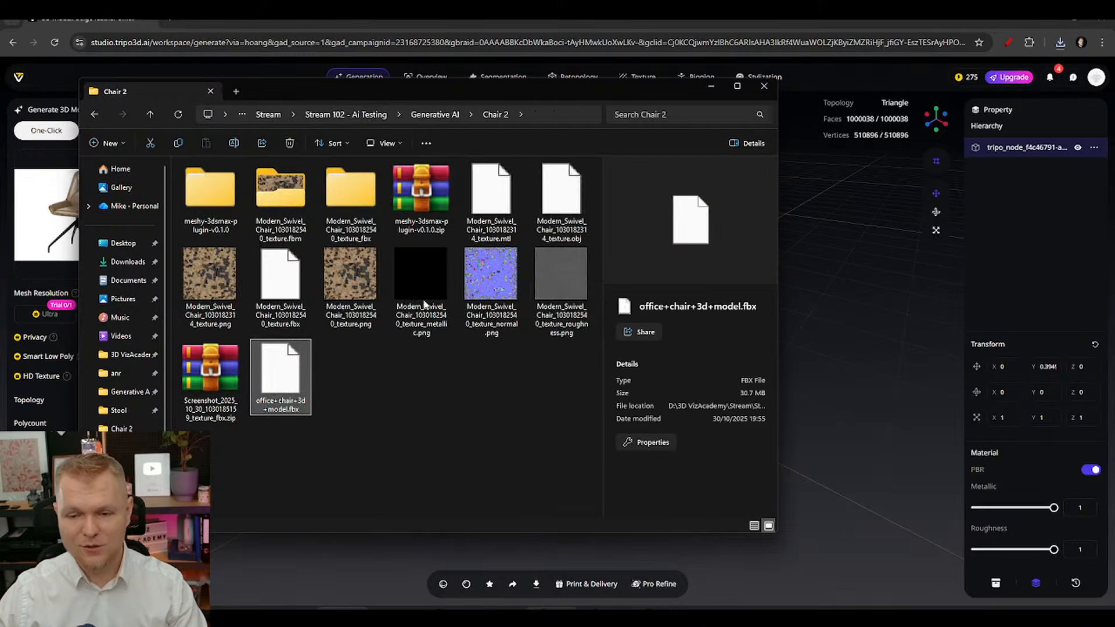
# Step: Switch to the empty 3ds Max scene and import office+chair+3d+model.fbx from the Chair 2 folder
pyautogui.click(796, 551)
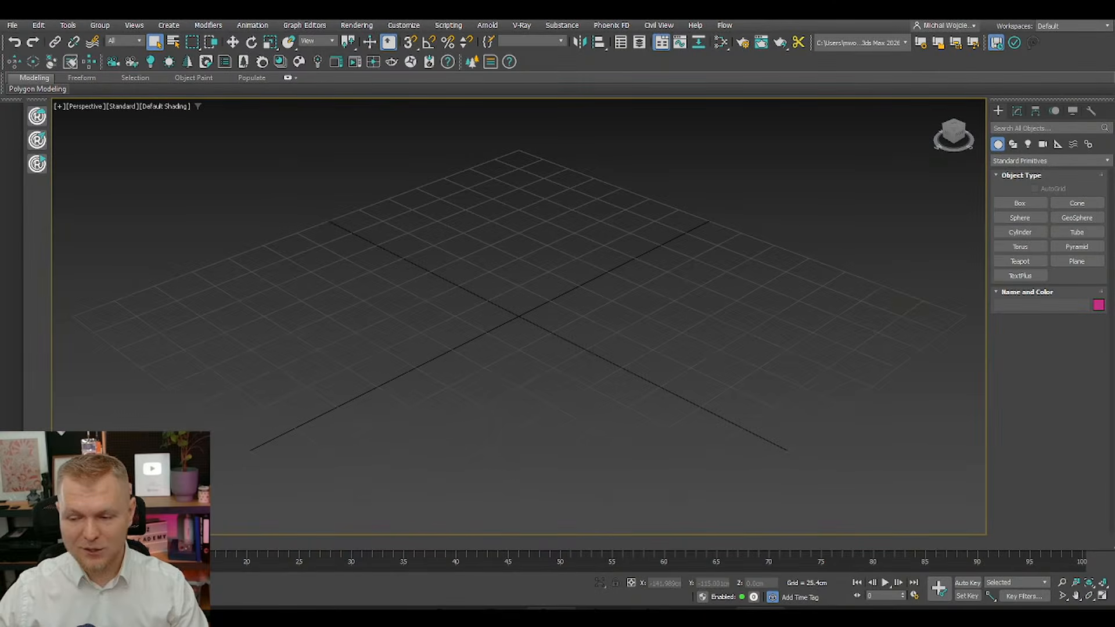
pyautogui.click(13, 25)
pyautogui.moveTo(90, 209)
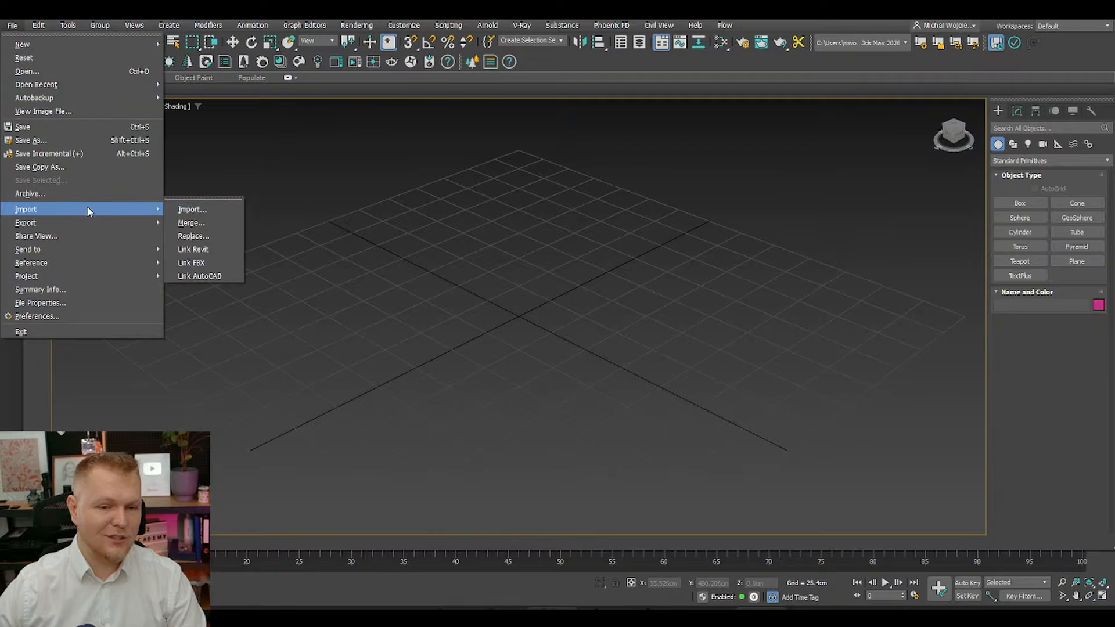
pyautogui.click(177, 211)
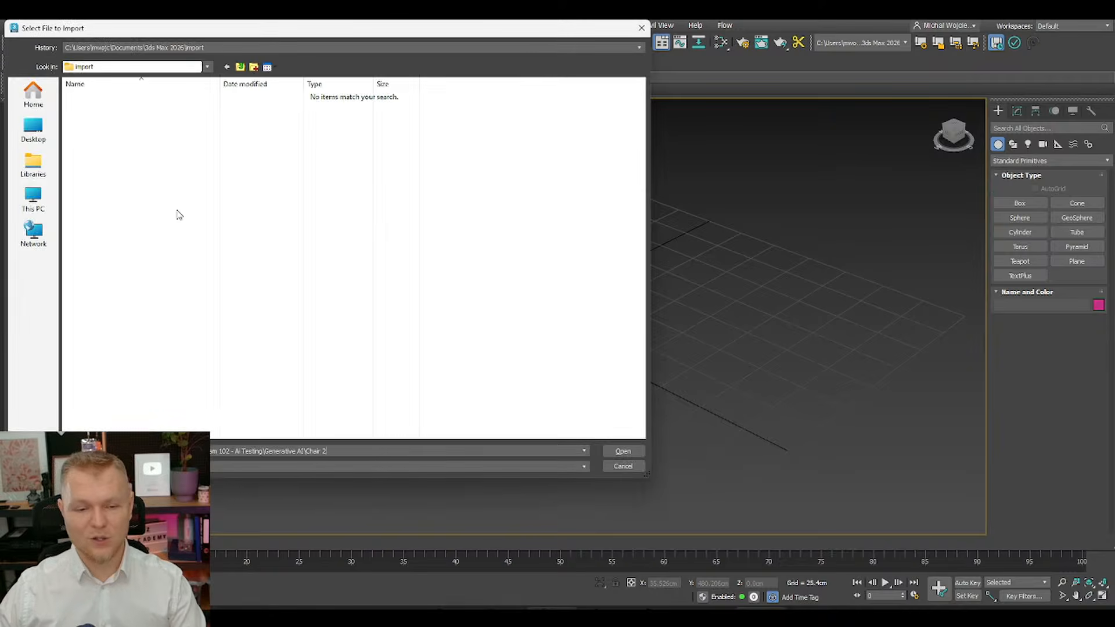
pyautogui.click(406, 119)
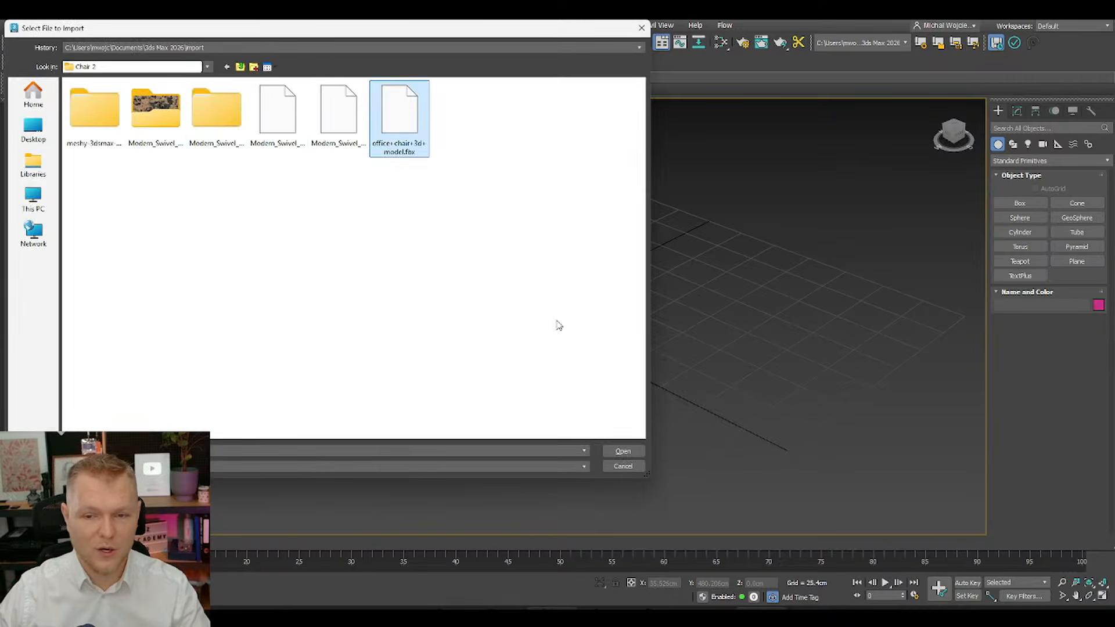
pyautogui.click(631, 451)
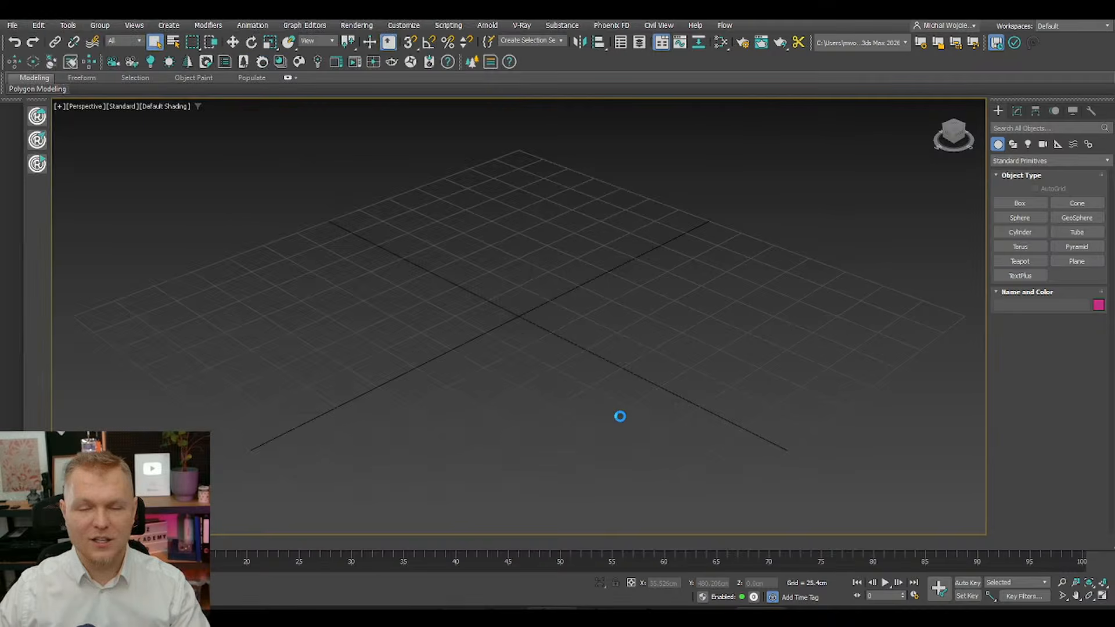
pyautogui.click(643, 463)
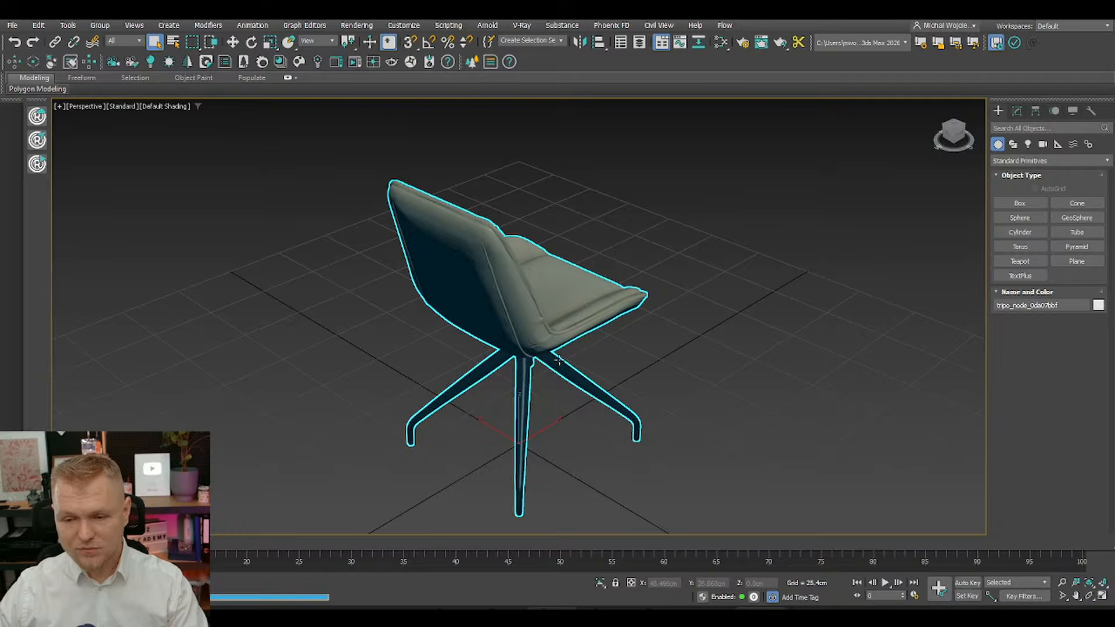
# Step: Examine the imported chair's mesh density by toggling edged faces on and off around the seat and backrest
pyautogui.moveTo(625, 443)
pyautogui.keyDown('alt'); pyautogui.mouseDown(button='middle')
pyautogui.moveTo(487, 300)
pyautogui.moveTo(567, 301)
pyautogui.moveTo(530, 318)
pyautogui.mouseUp(button='middle'); pyautogui.keyUp('alt')
pyautogui.scroll(5, 487, 299)
pyautogui.scroll(3, 543, 278)
pyautogui.press('F4')
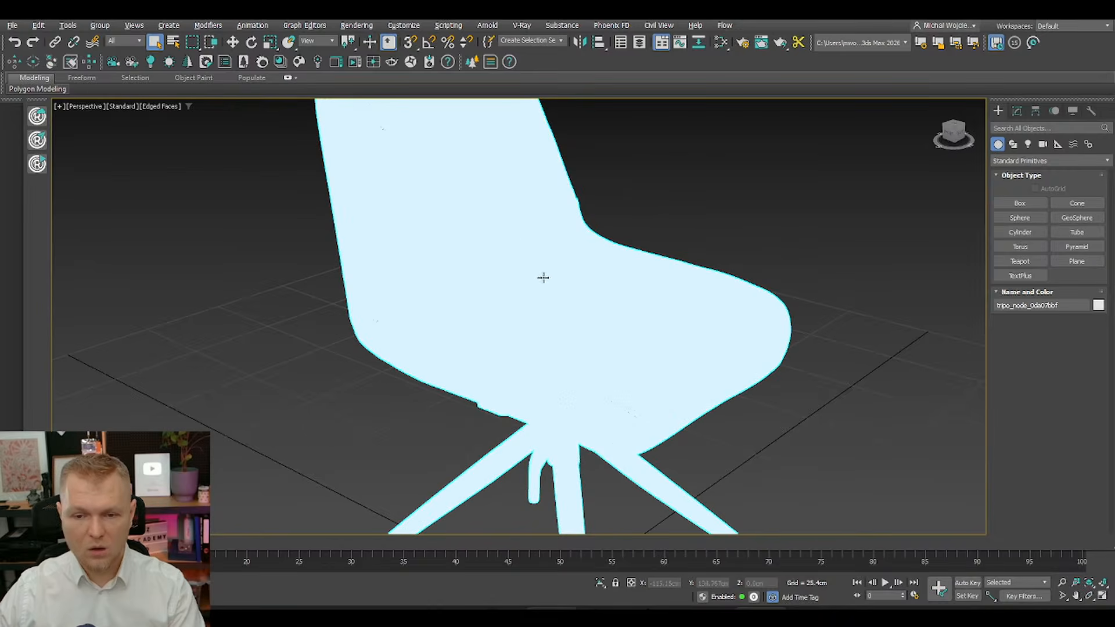
pyautogui.scroll(5, 500, 225)
pyautogui.moveTo(485, 261)
pyautogui.keyDown('alt'); pyautogui.mouseDown(button='middle')
pyautogui.moveTo(354, 241)
pyautogui.moveTo(487, 251)
pyautogui.moveTo(376, 431)
pyautogui.moveTo(612, 331)
pyautogui.moveTo(643, 241)
pyautogui.moveTo(605, 367)
pyautogui.moveTo(550, 403)
pyautogui.moveTo(569, 389)
pyautogui.mouseUp(button='middle'); pyautogui.keyUp('alt')
pyautogui.scroll(3, 354, 242)
pyautogui.press('F4')
pyautogui.scroll(-5, 585, 373)
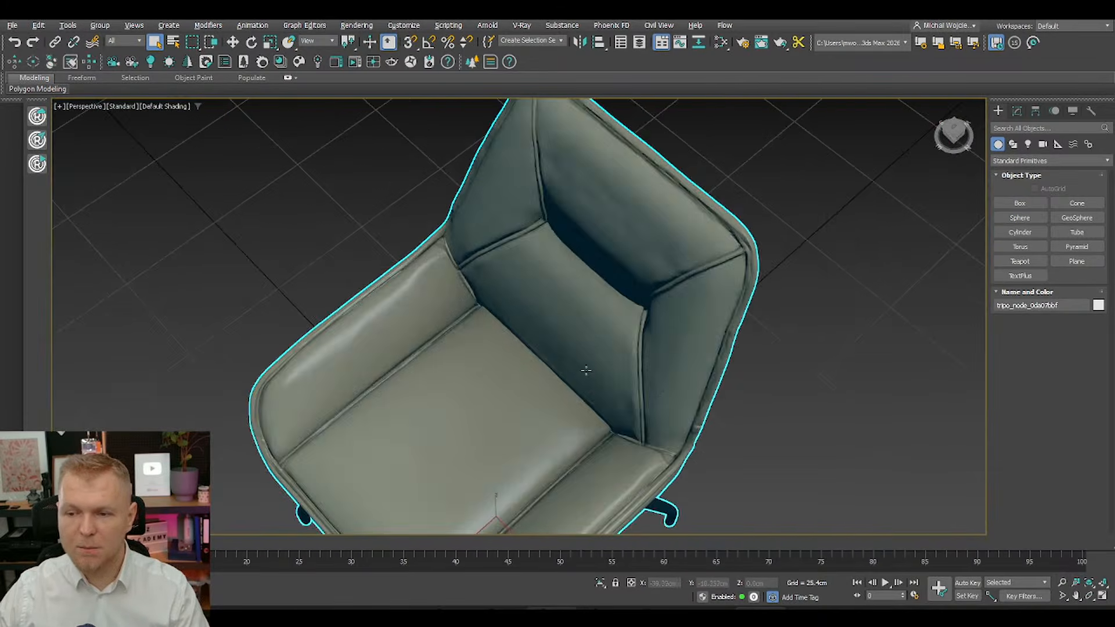
# Step: Examine the imported chair's upholstery seams and overall shape up close and from several angles
pyautogui.scroll(-4, 660, 241)
pyautogui.keyDown('alt'); pyautogui.moveTo(645, 285); pyautogui.dragTo(693, 336, button='middle'); pyautogui.keyUp('alt')
pyautogui.scroll(3, 593, 329)
pyautogui.scroll(4, 544, 241)
pyautogui.scroll(3, 457, 250)
pyautogui.scroll(2, 607, 239)
pyautogui.scroll(-5, 578, 274)
pyautogui.scroll(-3, 693, 336)
pyautogui.keyDown('alt'); pyautogui.moveTo(615, 368); pyautogui.dragTo(566, 266, button='middle'); pyautogui.keyUp('alt')
pyautogui.scroll(-3, 572, 270)
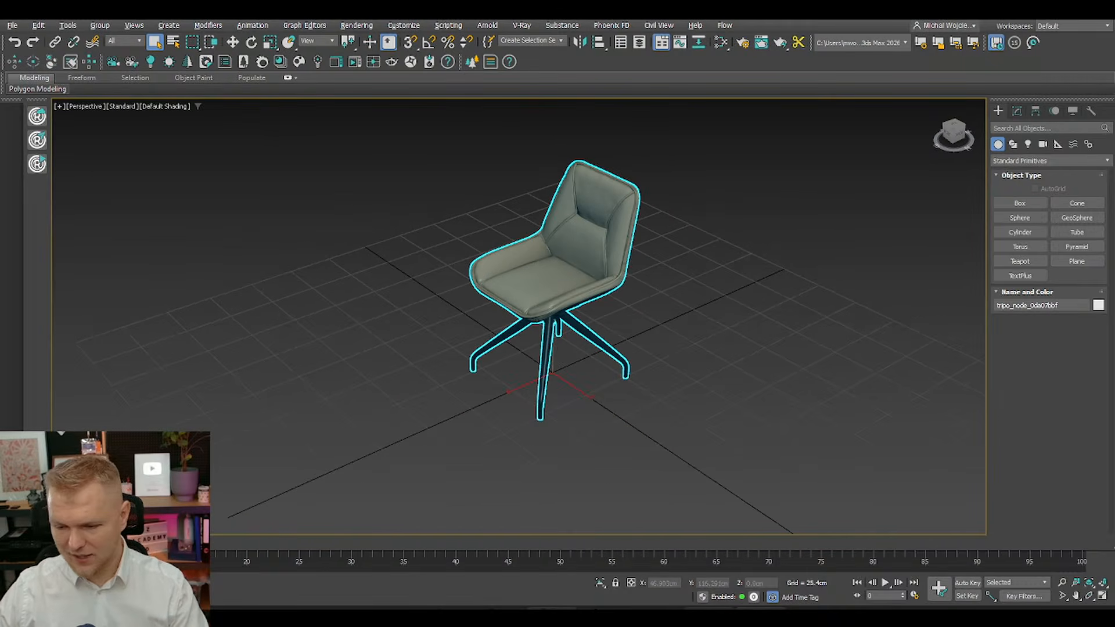
# Step: Switch to the kitchen interior scene, delete the existing chairs at the island, and stop the Corona interactive render
pyautogui.click(671, 566)
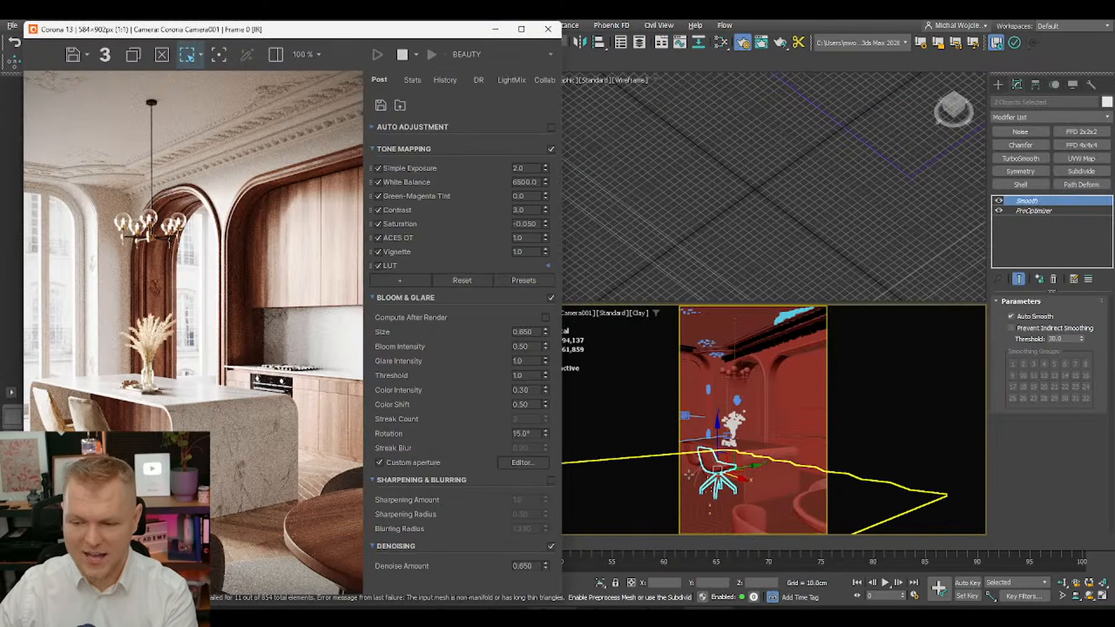
pyautogui.click(702, 459)
pyautogui.click(579, 378)
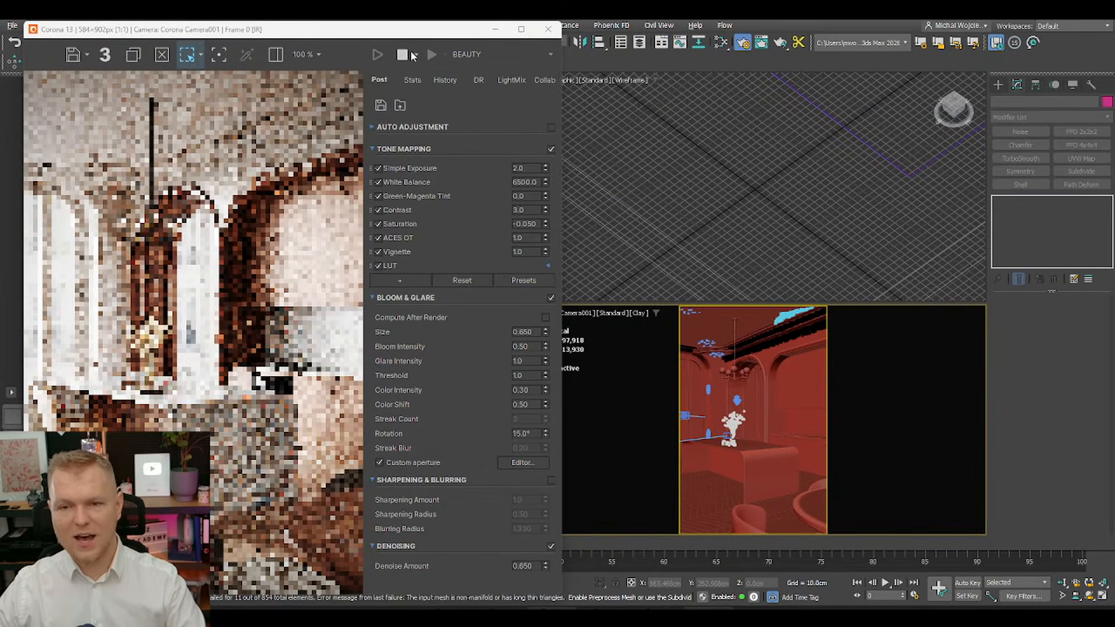
pyautogui.click(402, 54)
# Step: Bring office+chair+3d+model.fbx from the Chair 2 folder into the kitchen scene and place it on the floor near the island
pyautogui.moveTo(337, 618)
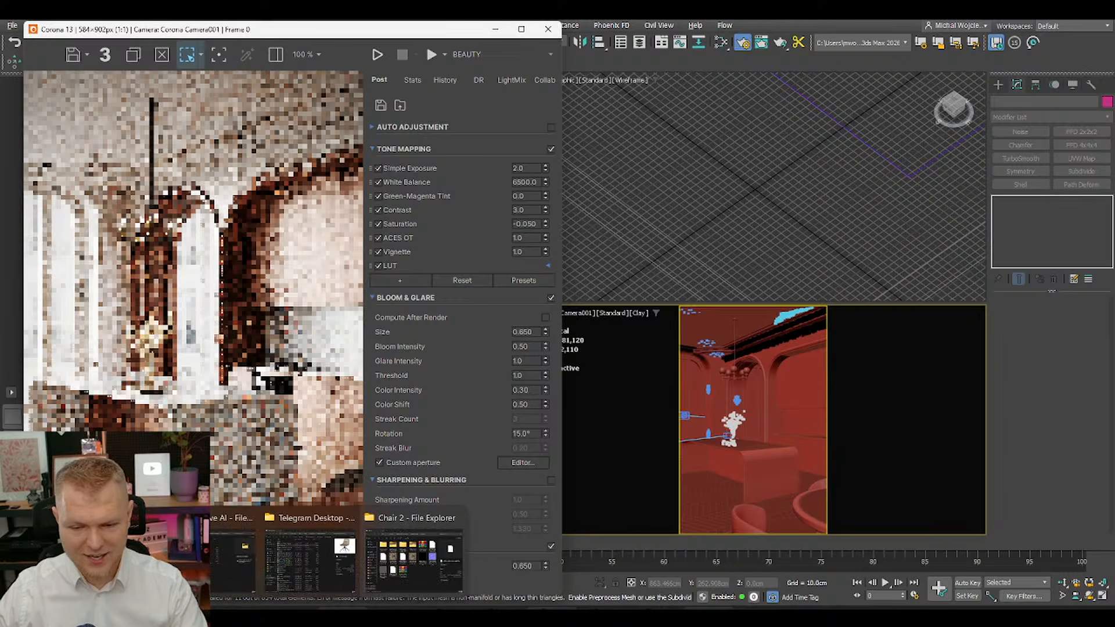
pyautogui.click(381, 543)
pyautogui.moveTo(776, 465); pyautogui.dragTo(791, 506)
pyautogui.click(827, 513)
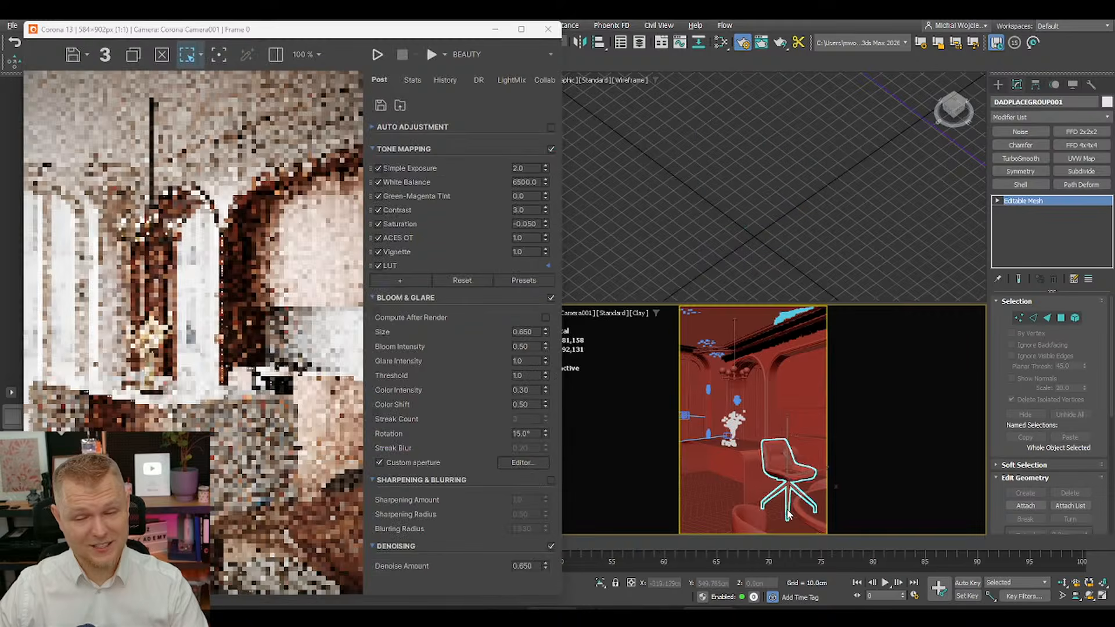
# Step: Position the chair beside the kitchen island, rotate it 90° about Z, and make one Copy clone next to it
pyautogui.moveTo(788, 516); pyautogui.dragTo(767, 500)
pyautogui.press('e')
pyautogui.press('r')
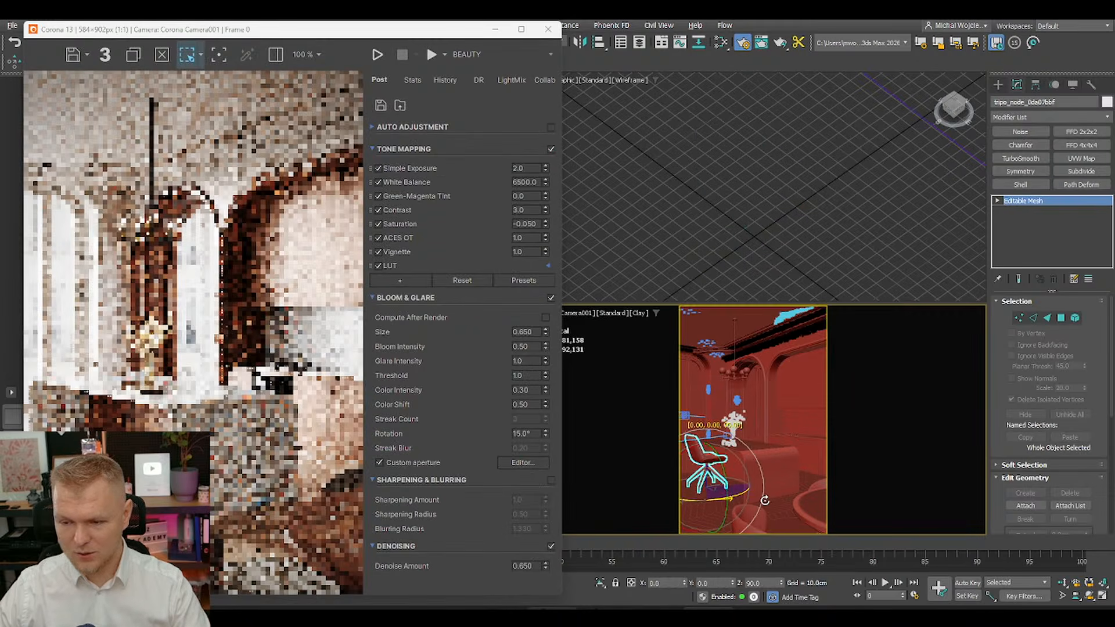
pyautogui.moveTo(705, 479)
pyautogui.mouseDown()
pyautogui.moveTo(655, 494)
pyautogui.moveTo(711, 489)
pyautogui.moveTo(731, 504)
pyautogui.mouseUp()
pyautogui.press('w')
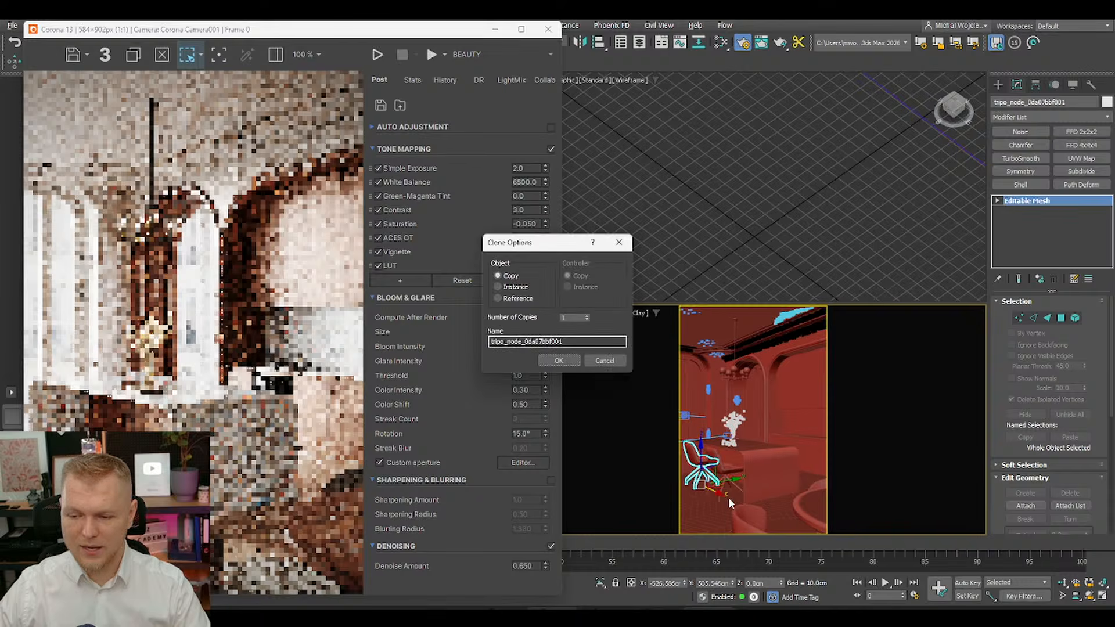
pyautogui.click(574, 361)
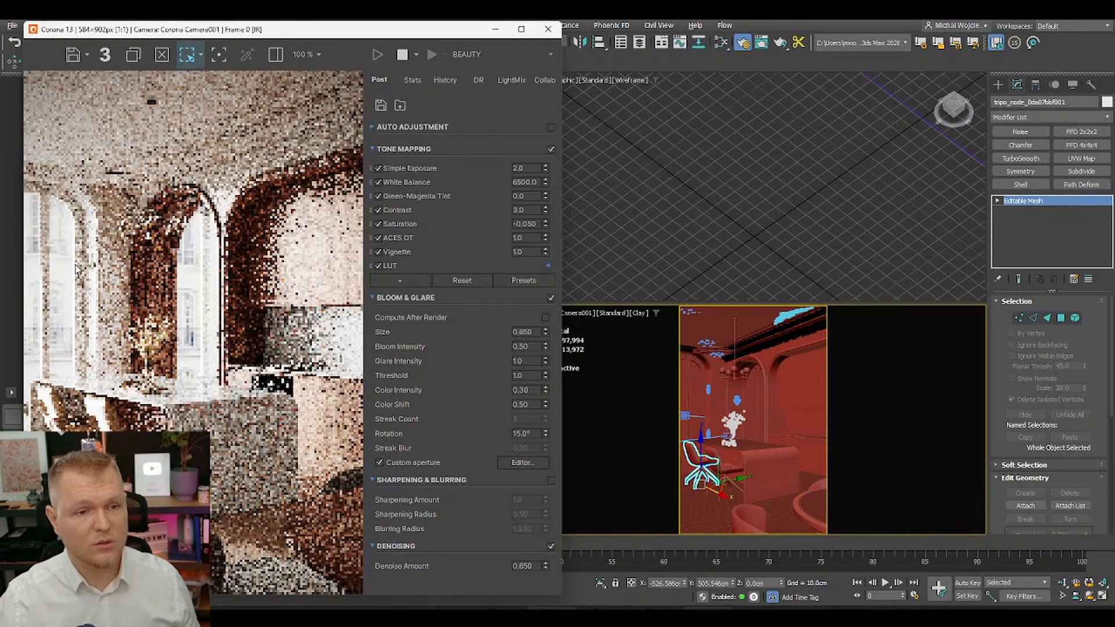
# Step: Inspect the two chairs at the island up close in the interactive render
pyautogui.scroll(2, 87, 418)
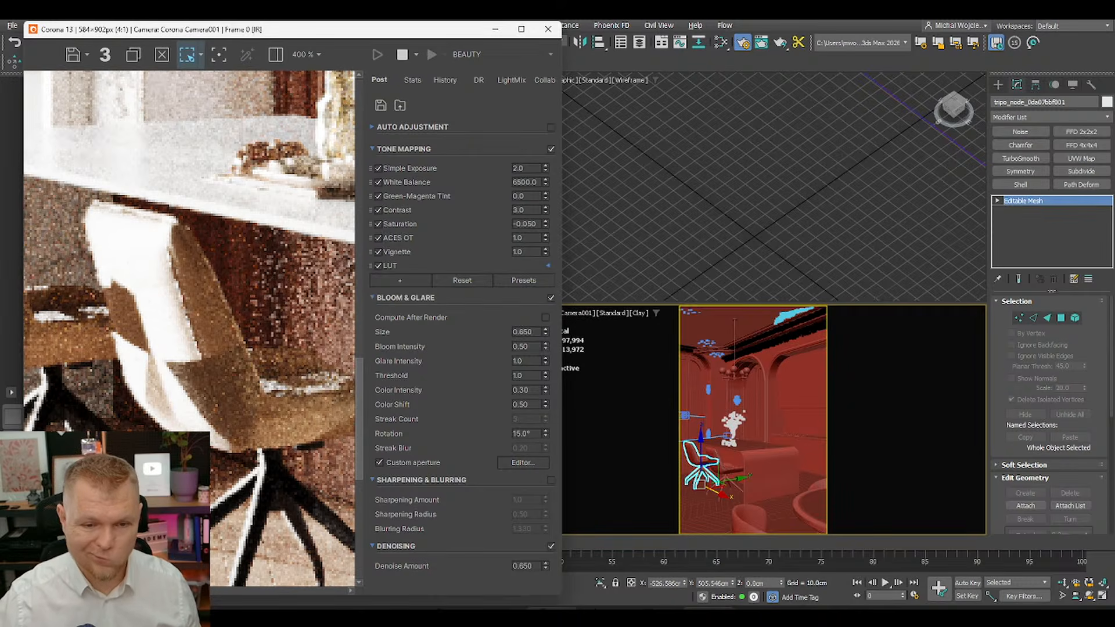
pyautogui.scroll(-1, 48, 410)
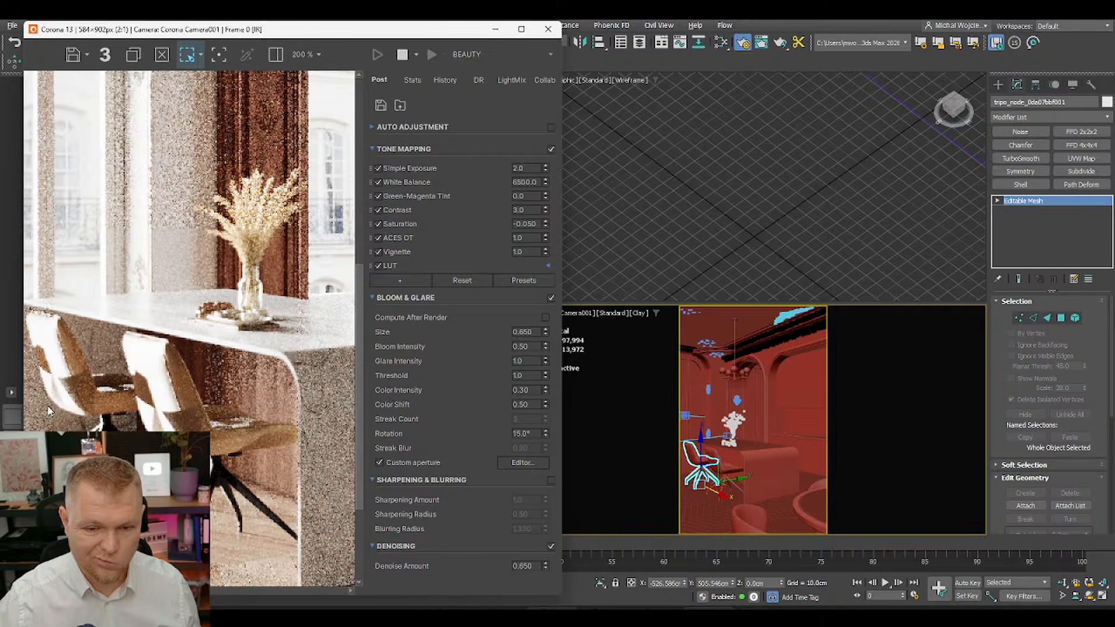
pyautogui.scroll(-1, 51, 410)
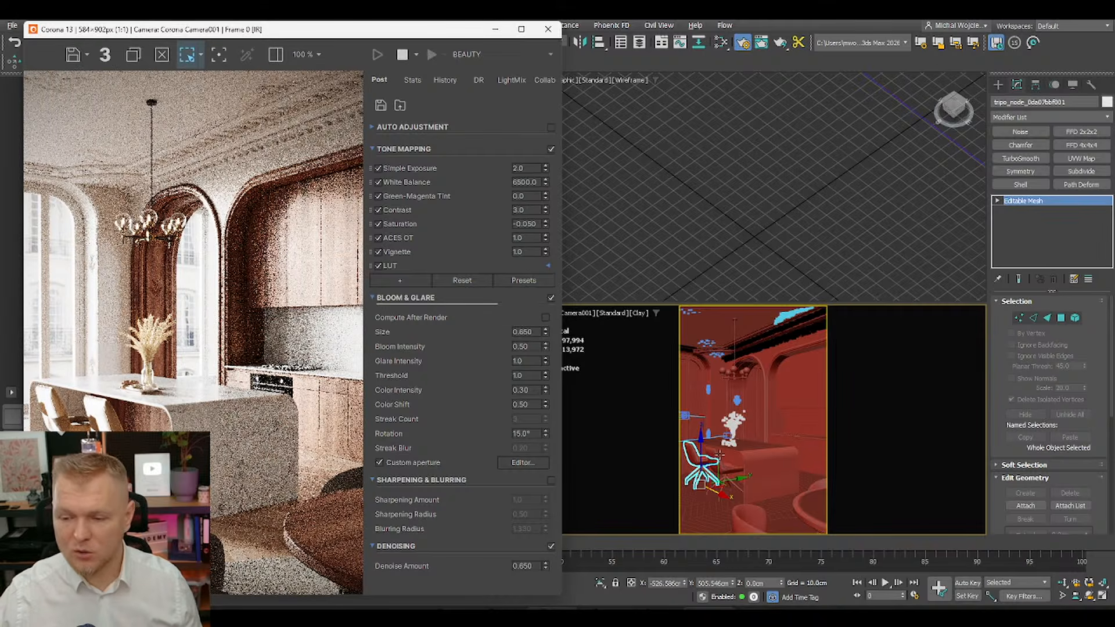
# Step: Select both chairs, create a new view in the Slate Material Editor, and load the selected chairs' material into it
pyautogui.click(698, 68)
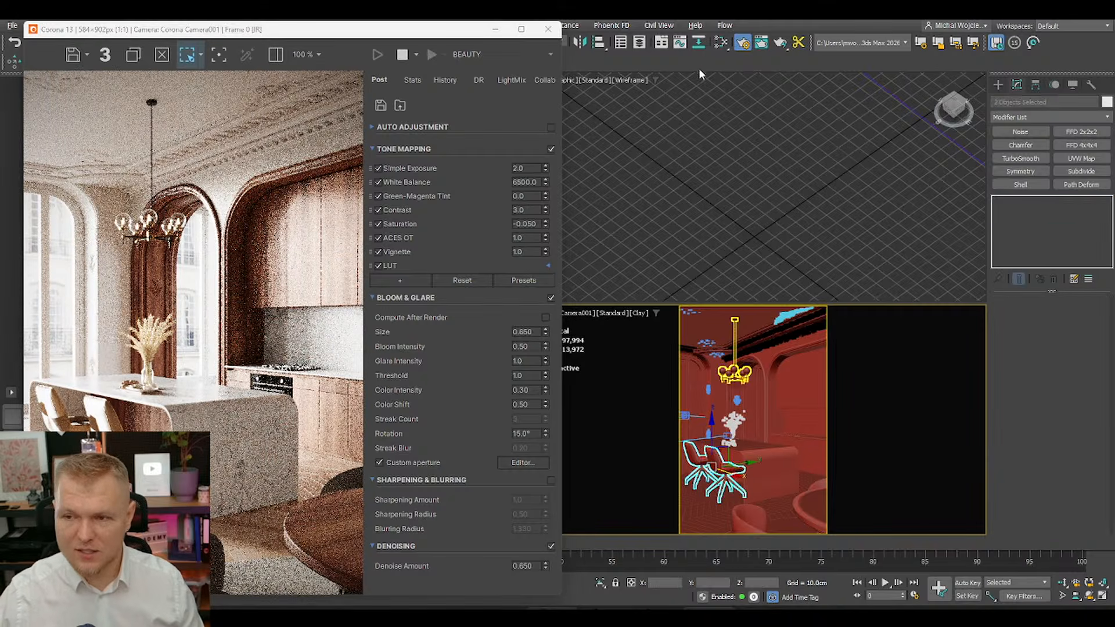
pyautogui.click(719, 44)
pyautogui.rightClick(452, 111)
pyautogui.click(483, 115)
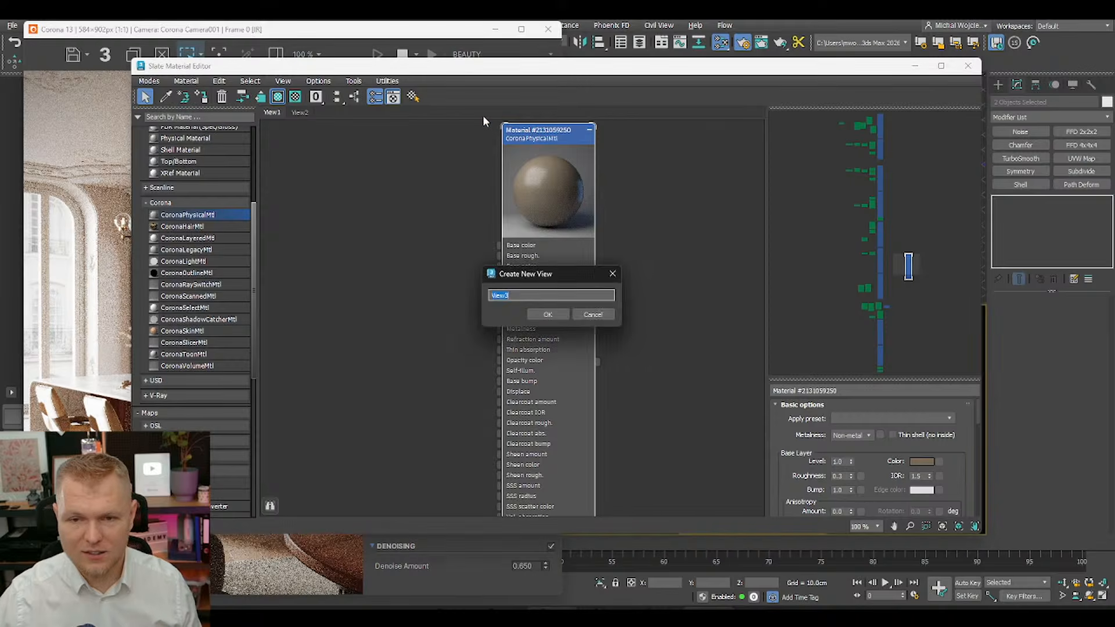
pyautogui.press('Return')
pyautogui.click(182, 75)
pyautogui.click(256, 108)
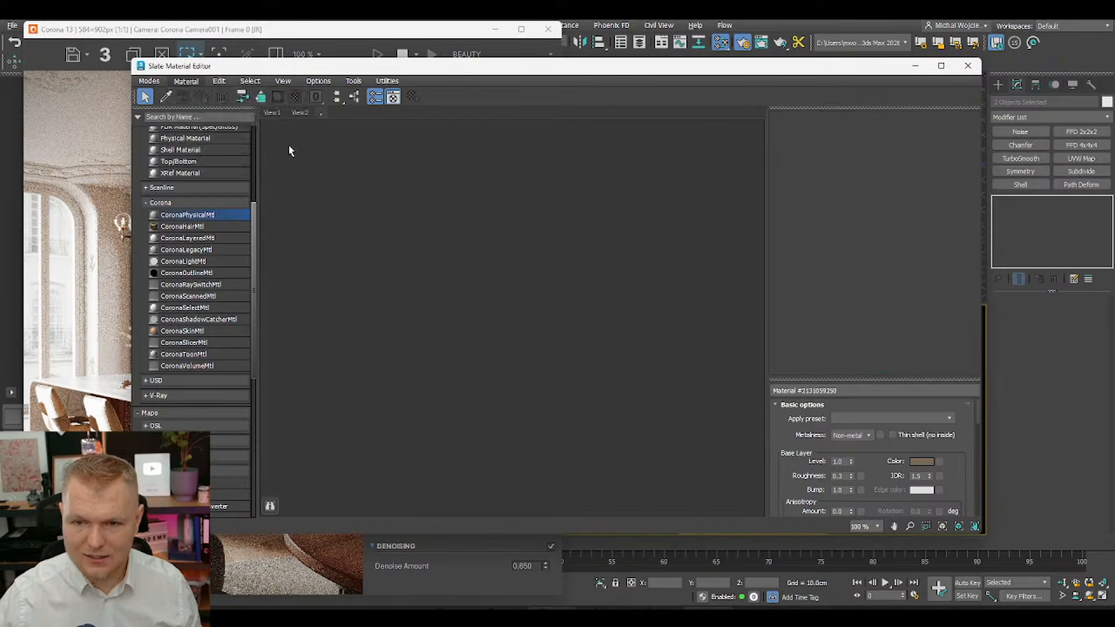
# Step: Review the chair material's texture nodes and replace its Physical Material with a CoronaPhysicalMtl
pyautogui.moveTo(565, 428); pyautogui.dragTo(580, 373, button='middle')
pyautogui.scroll(1, 564, 399)
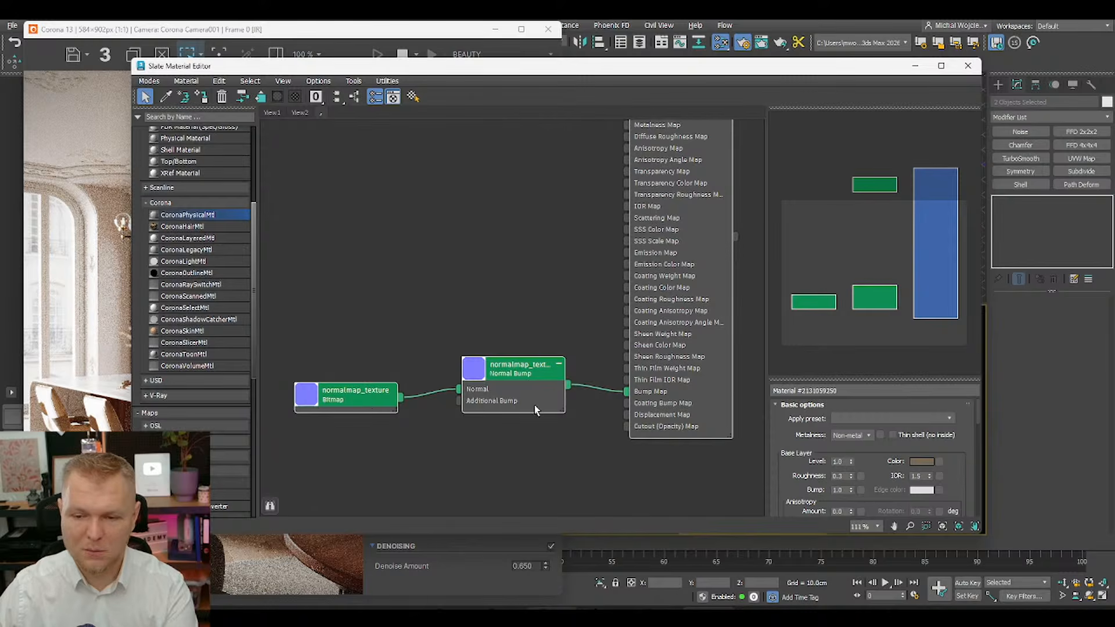
pyautogui.click(454, 408)
pyautogui.scroll(-2, 567, 342)
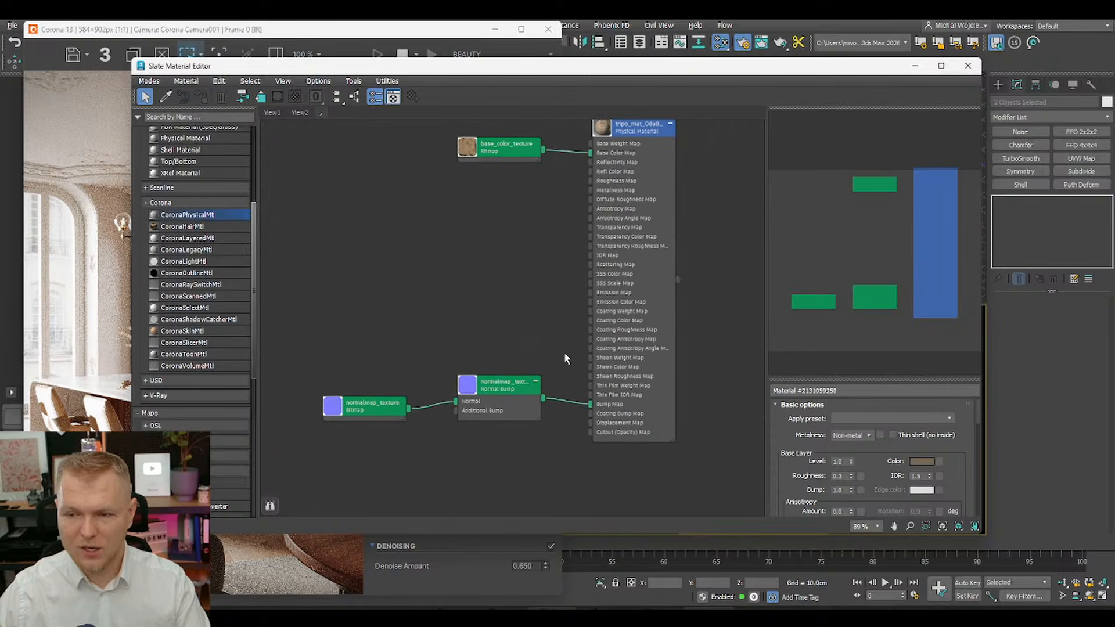
pyautogui.rightClick(640, 239)
pyautogui.click(750, 285)
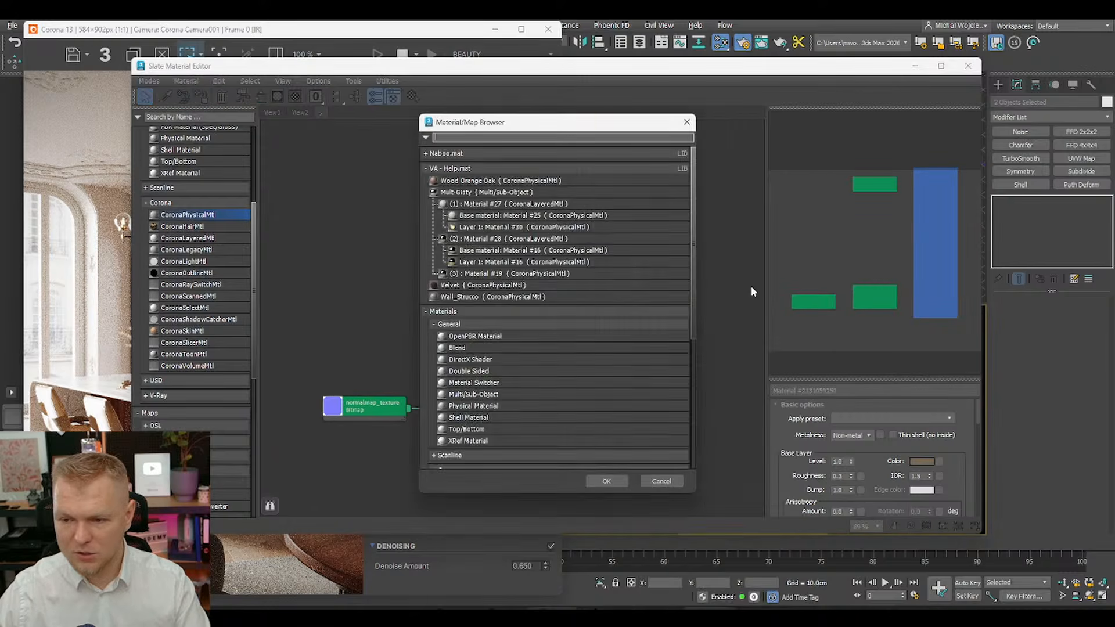
pyautogui.scroll(-4, 541, 340)
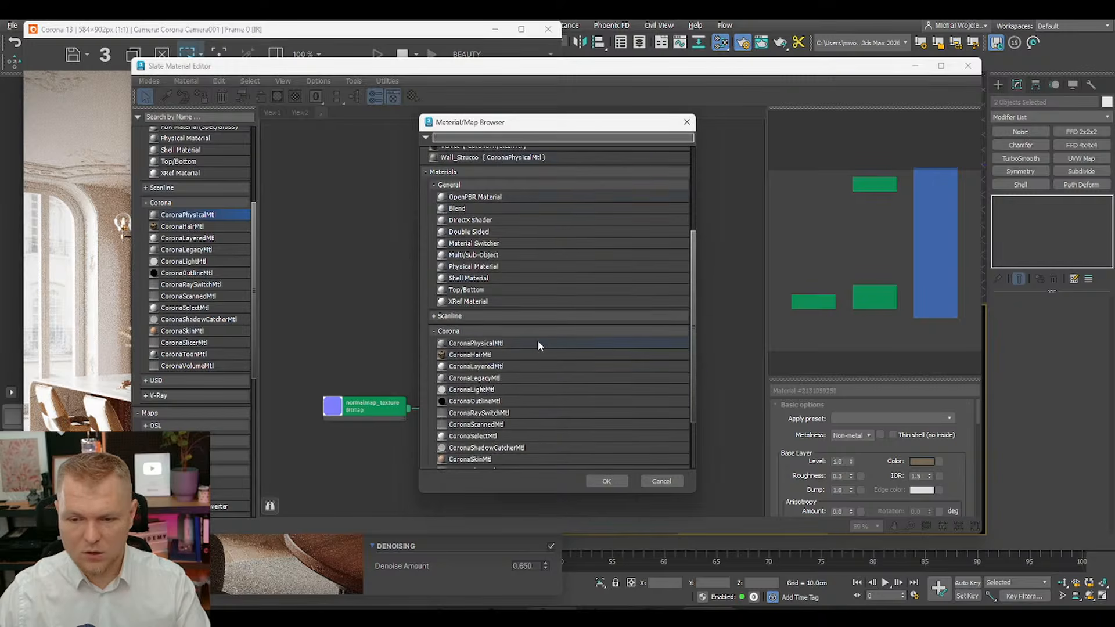
pyautogui.doubleClick(538, 343)
# Step: Add a CoronaNormal map and wire it between the normalmap_texture bitmap and the chair material's Base bump input
pyautogui.scroll(-8, 219, 413)
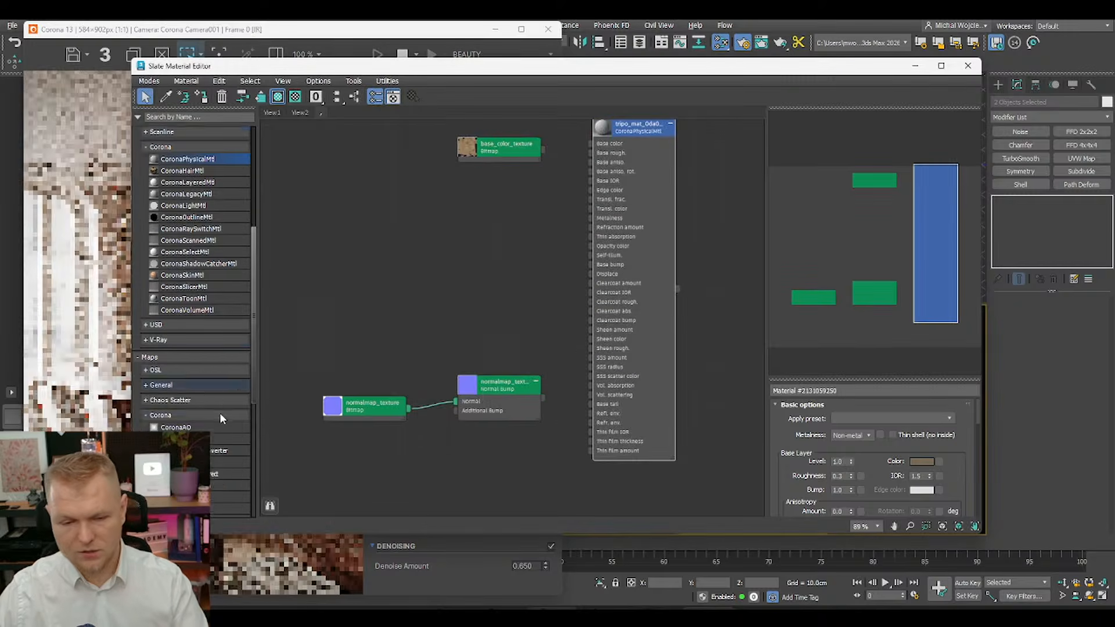
pyautogui.moveTo(201, 359); pyautogui.dragTo(480, 328)
pyautogui.scroll(-2, 178, 429)
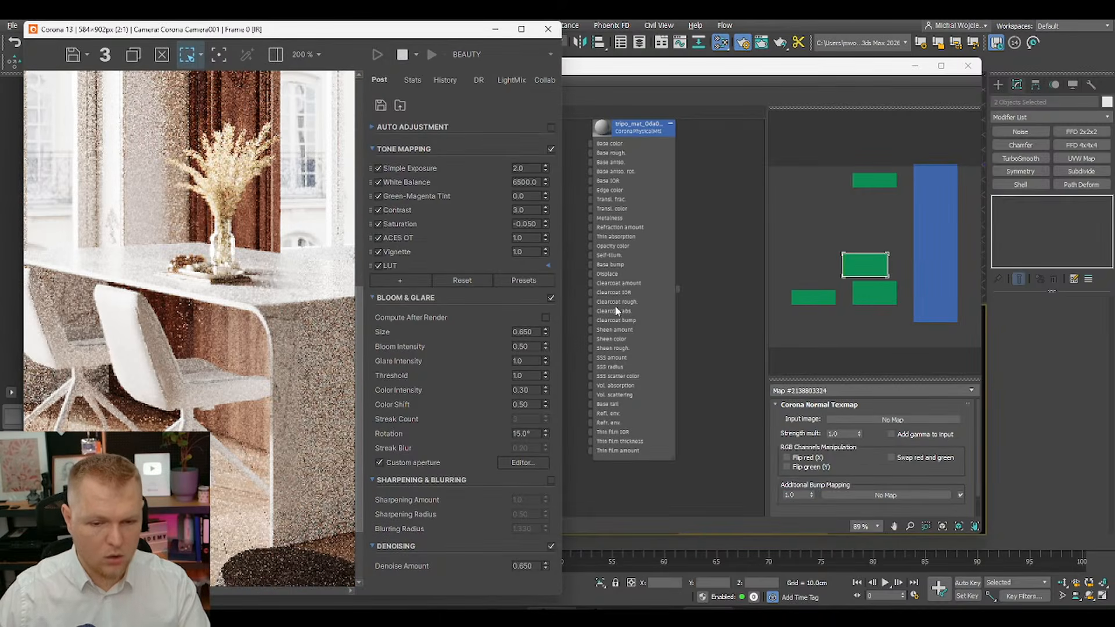
pyautogui.click(616, 306)
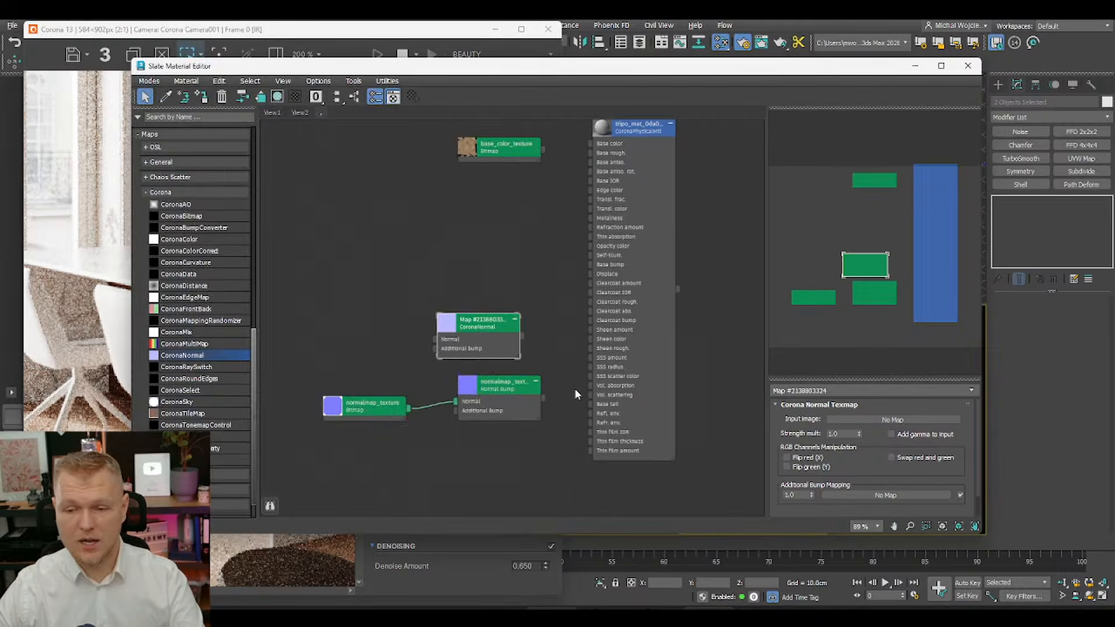
pyautogui.scroll(2, 574, 388)
pyautogui.click(496, 403)
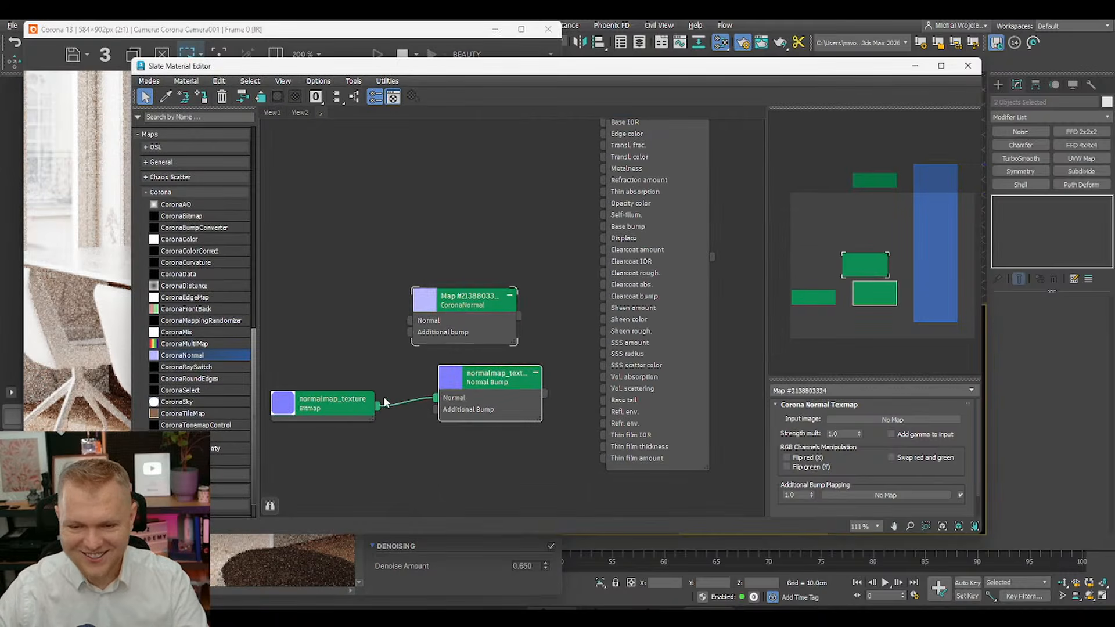
pyautogui.moveTo(378, 405); pyautogui.dragTo(410, 319)
pyautogui.moveTo(519, 316); pyautogui.dragTo(605, 226)
pyautogui.moveTo(492, 261); pyautogui.dragTo(477, 289, button='middle')
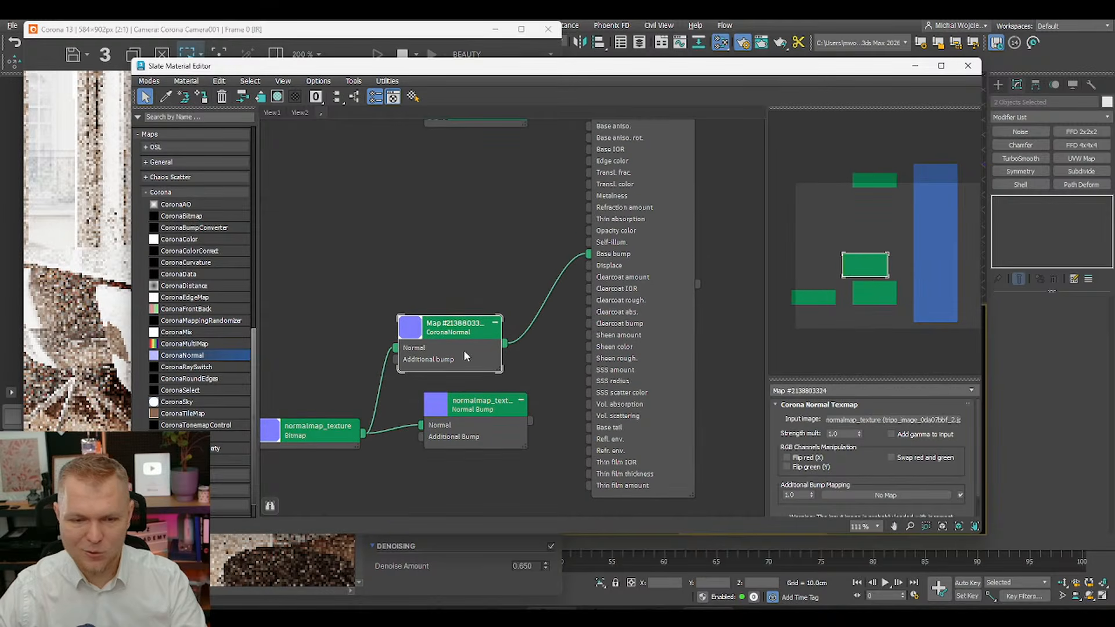
# Step: Enable Add gamma to input on the CoronaNormal map and check the chairs in the interactive render
pyautogui.click(922, 434)
pyautogui.click(135, 381)
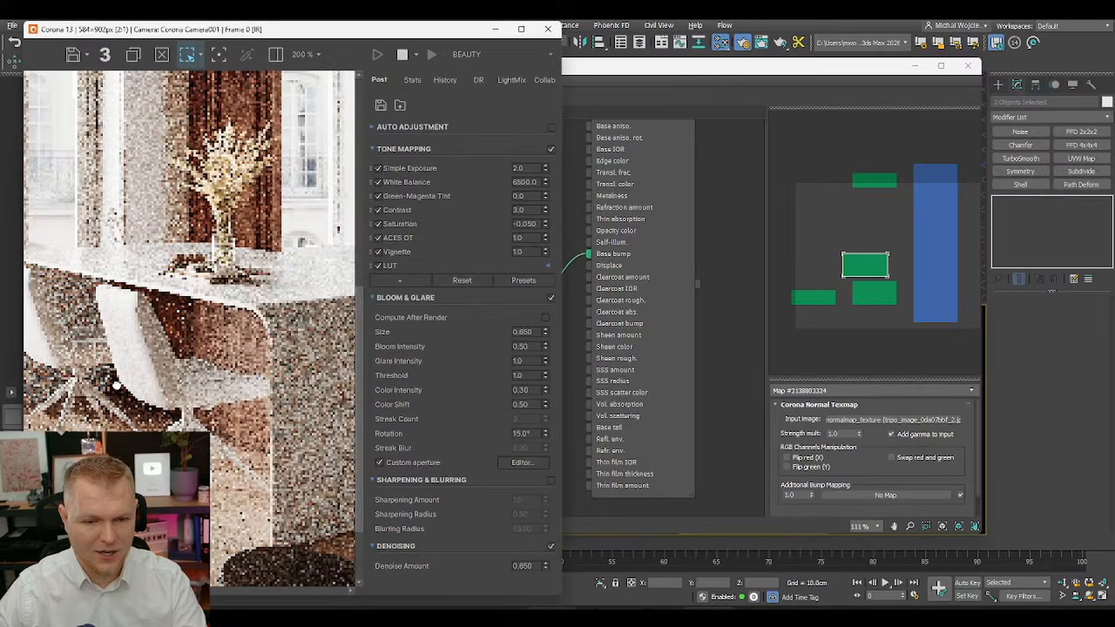
pyautogui.scroll(2, 155, 370)
pyautogui.scroll(-2, 161, 381)
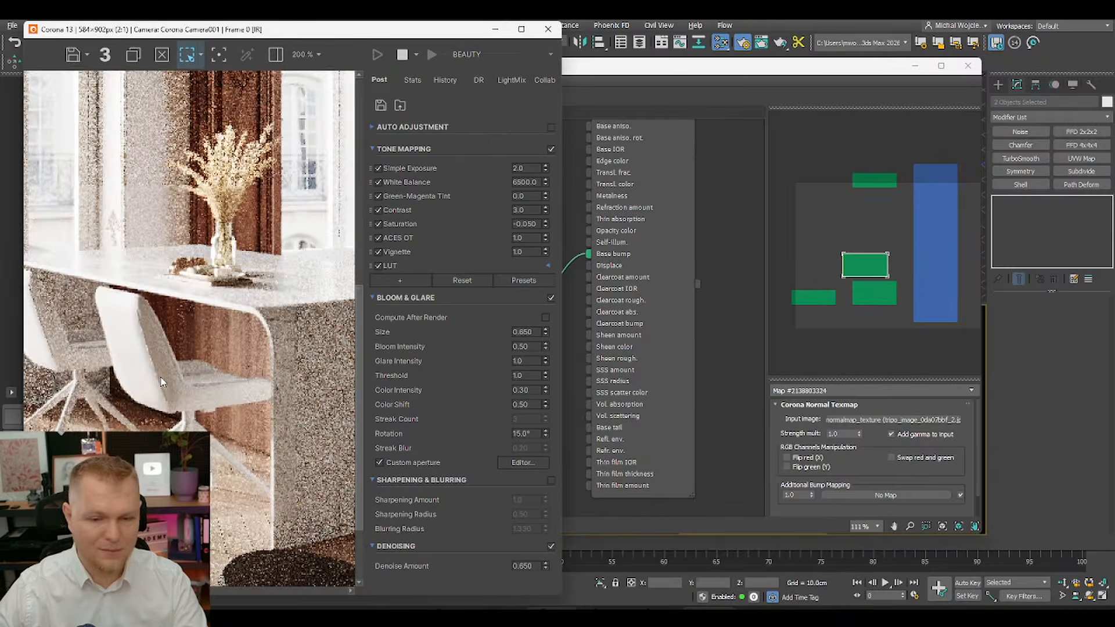
# Step: Connect base_color_texture to the chair material's Base color and set the base layer roughness to 0.35
pyautogui.click(627, 265)
pyautogui.moveTo(548, 223); pyautogui.dragTo(605, 213)
pyautogui.click(688, 300)
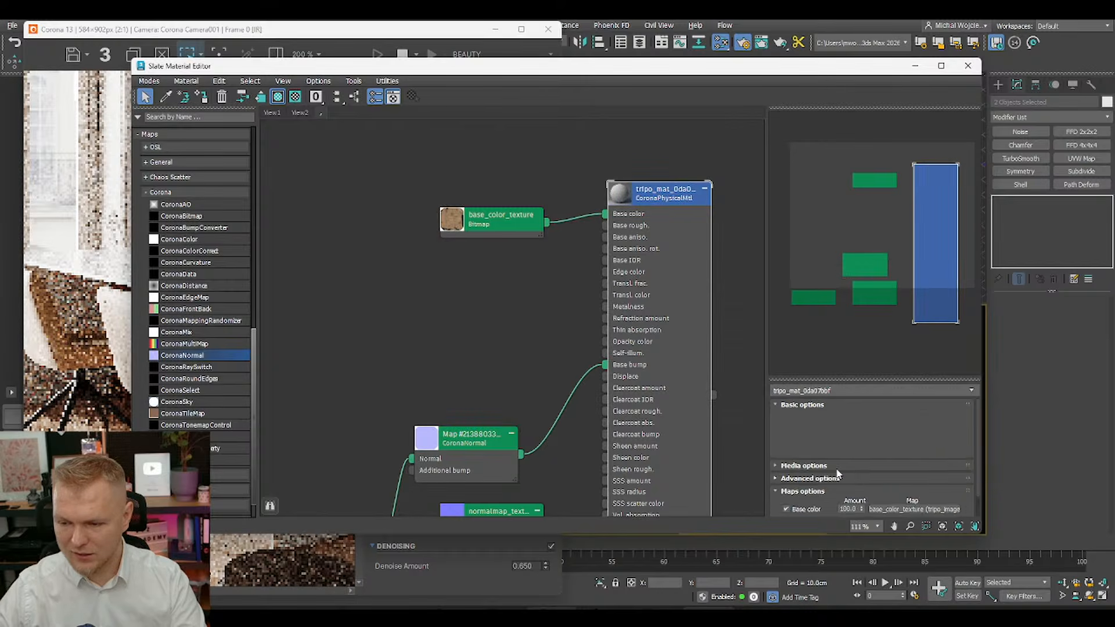
pyautogui.doubleClick(840, 477)
pyautogui.write('0.3')
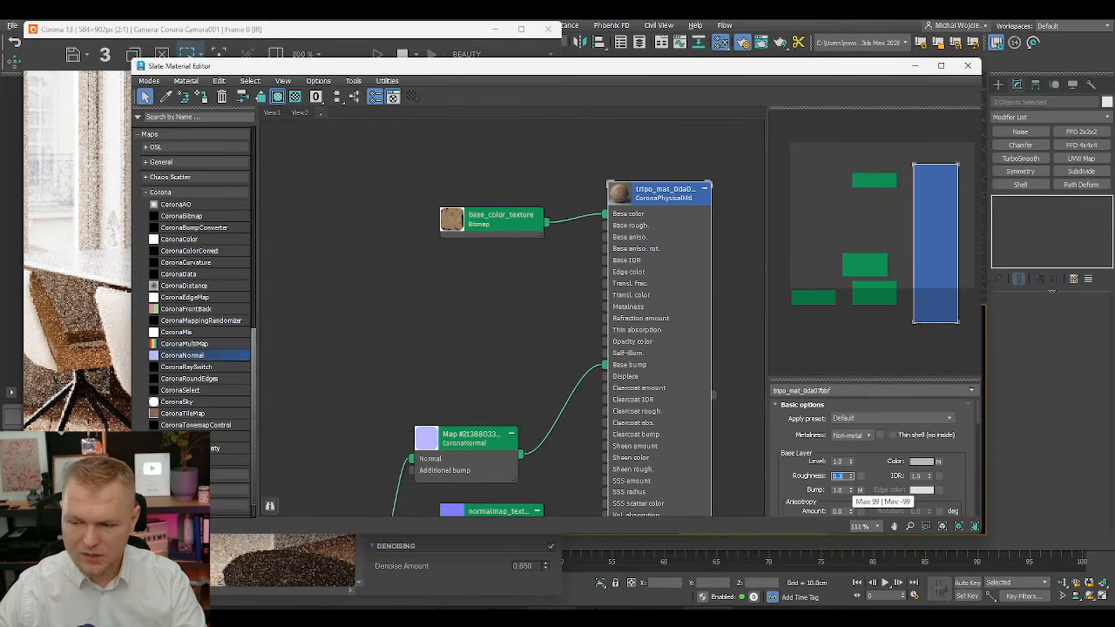
pyautogui.press('Return')
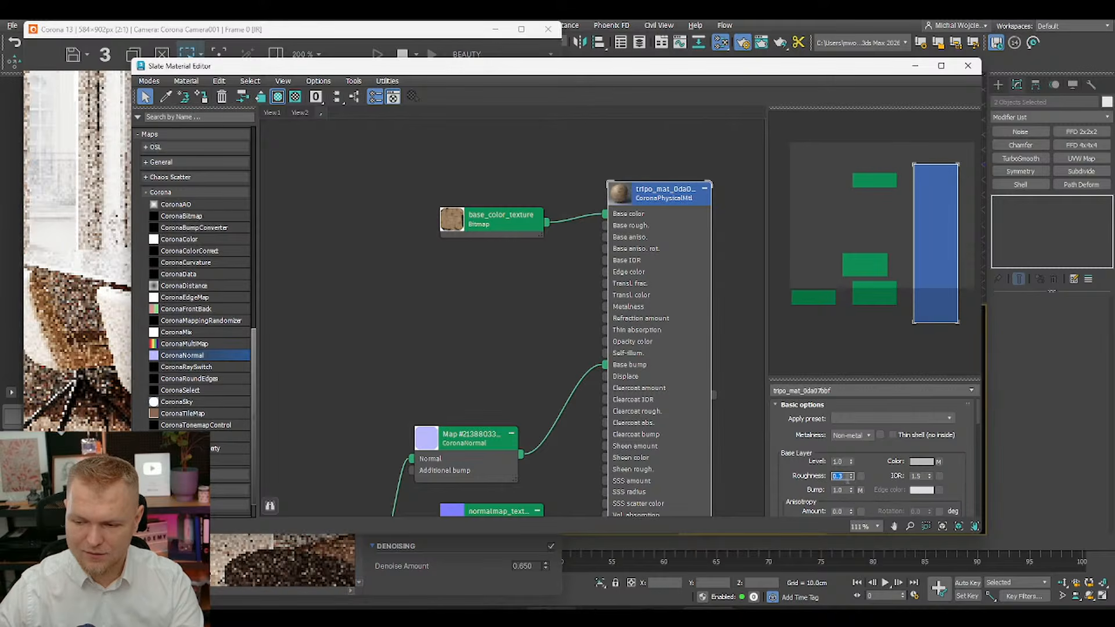
pyautogui.write('0.35')
pyautogui.press('Return')
pyautogui.click(913, 66)
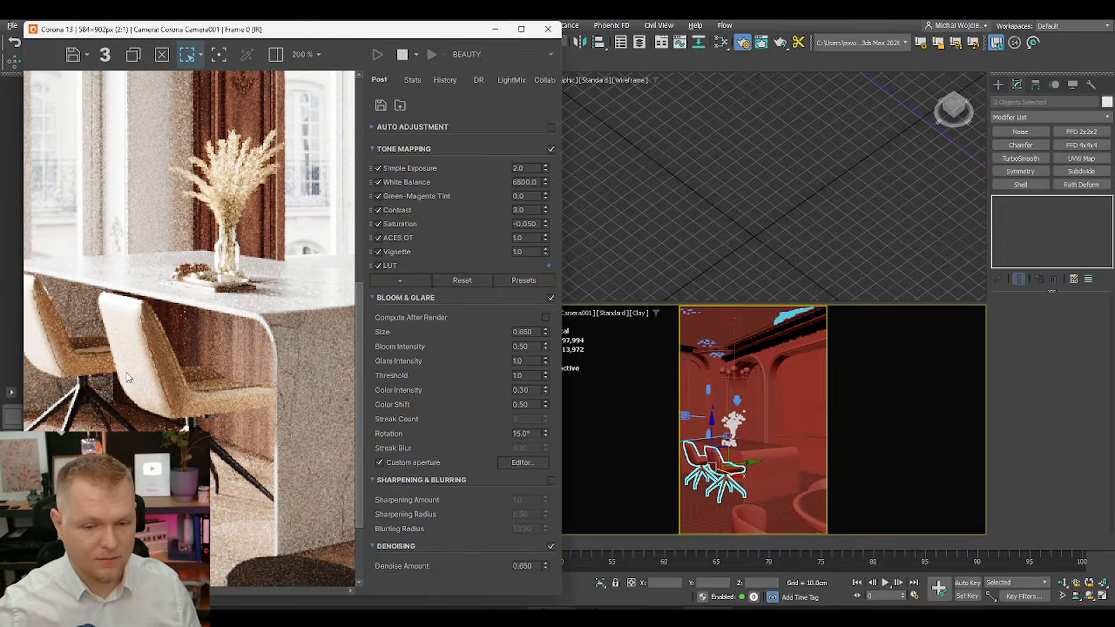
pyautogui.scroll(-1, 122, 372)
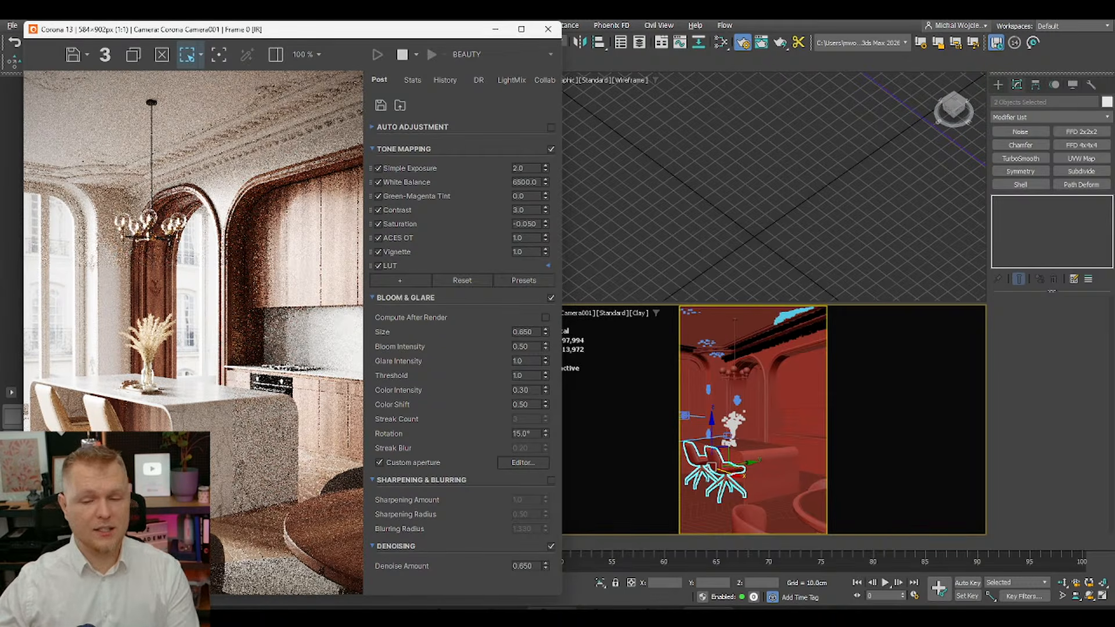
# Step: Shift the front chair slightly beside the kitchen island and rotate it to 20° about Z
pyautogui.press('e')
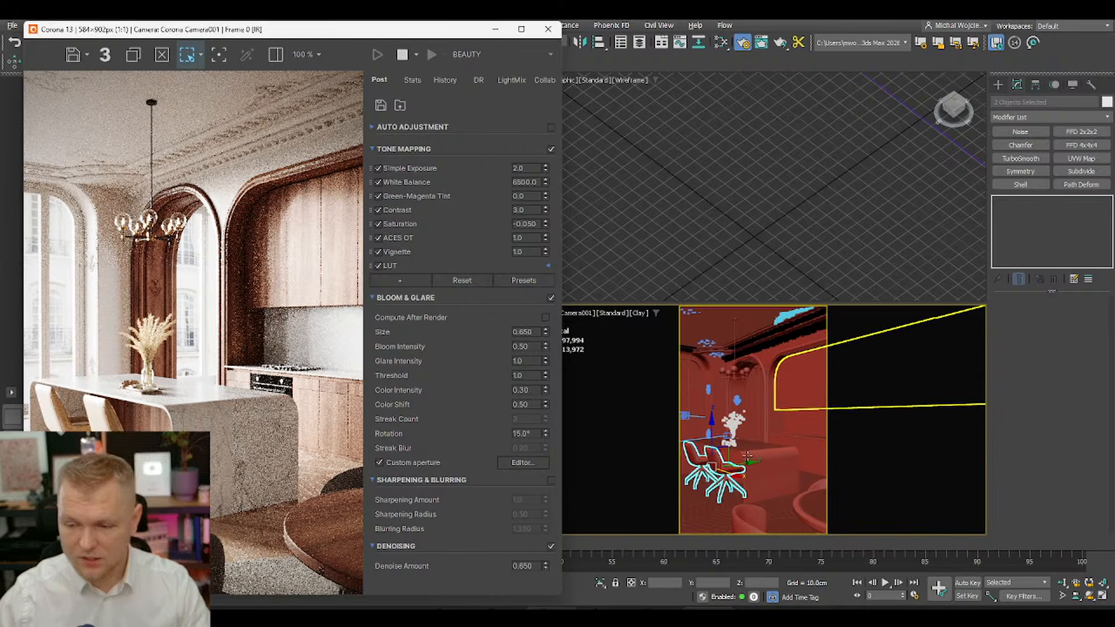
pyautogui.moveTo(720, 506); pyautogui.dragTo(717, 461)
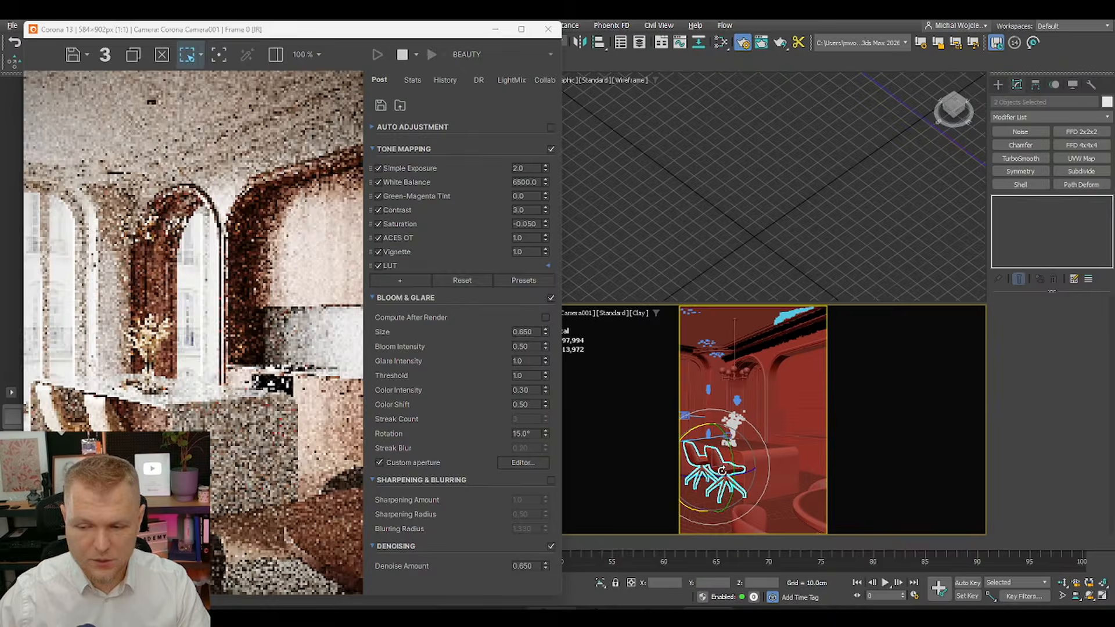
pyautogui.click(794, 252)
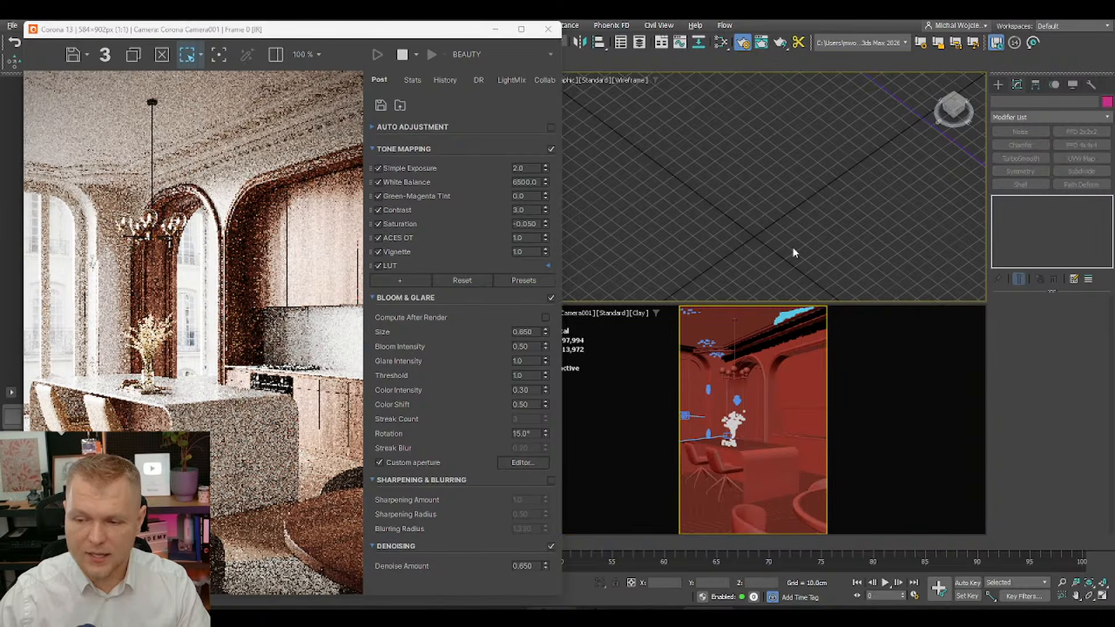
pyautogui.click(719, 489)
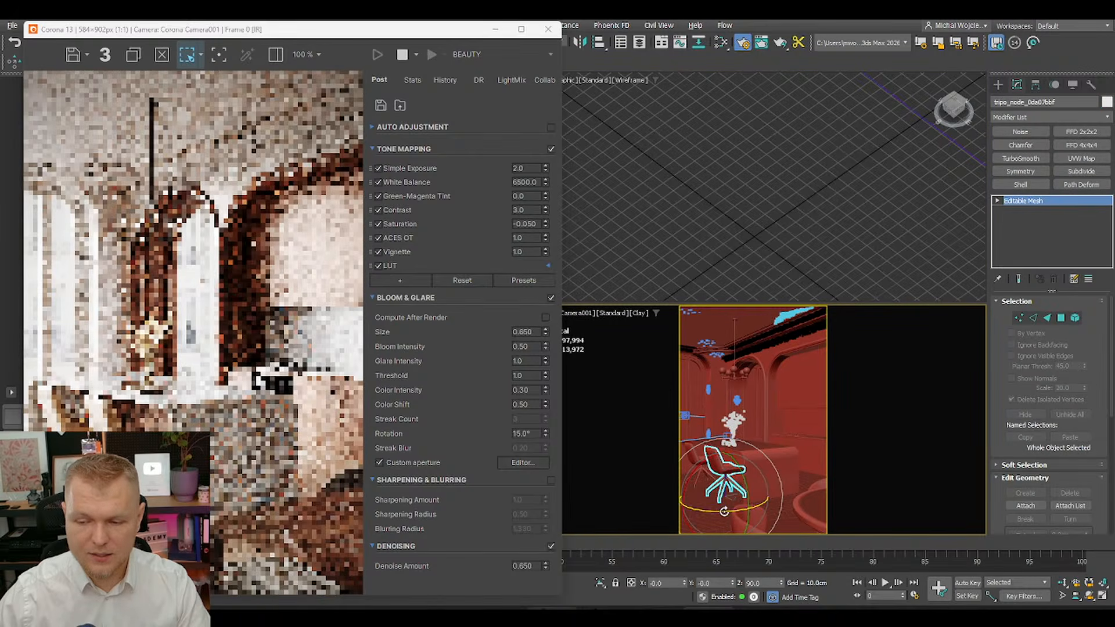
pyautogui.moveTo(724, 511)
pyautogui.mouseDown()
pyautogui.moveTo(712, 512)
pyautogui.moveTo(730, 494)
pyautogui.mouseUp()
pyautogui.press('w')
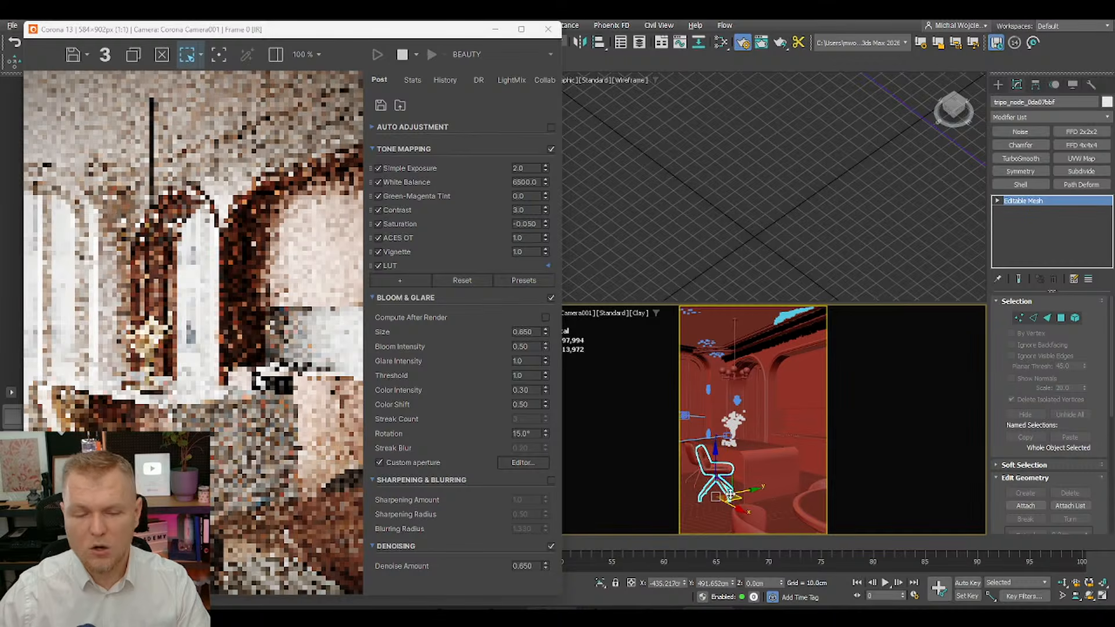
pyautogui.scroll(2, 230, 484)
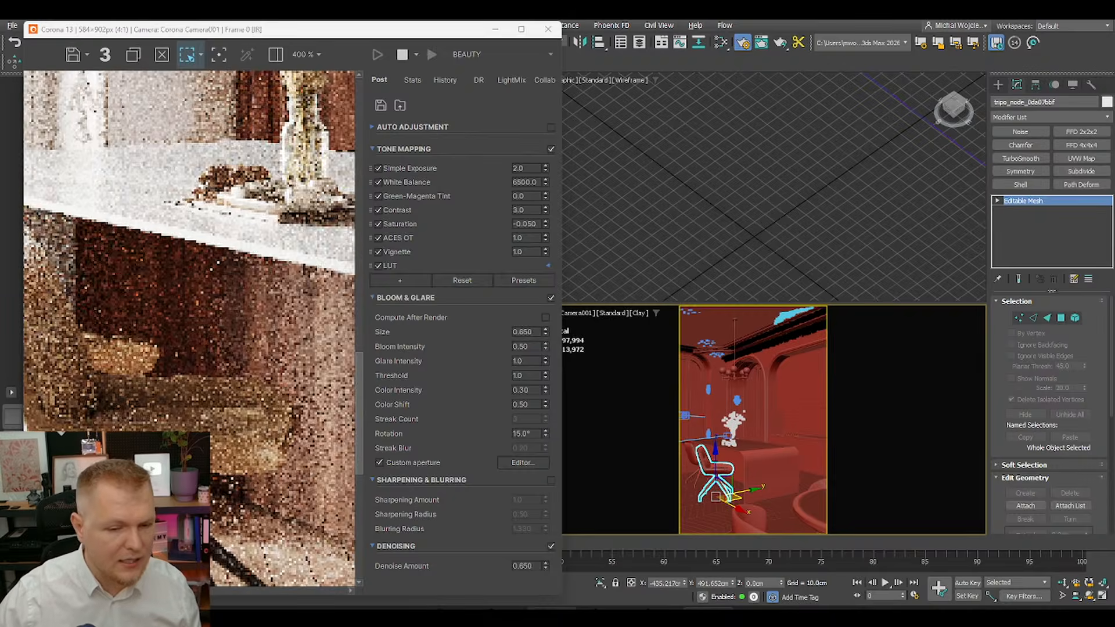
pyautogui.scroll(-2, 228, 484)
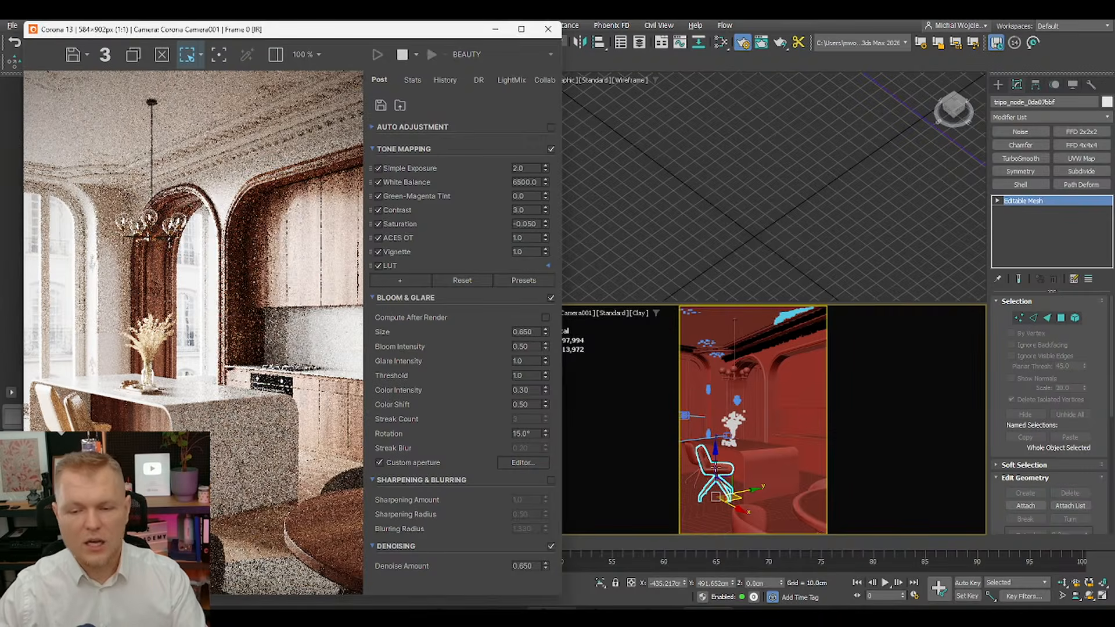
pyautogui.press('e')
pyautogui.moveTo(723, 511); pyautogui.dragTo(707, 510)
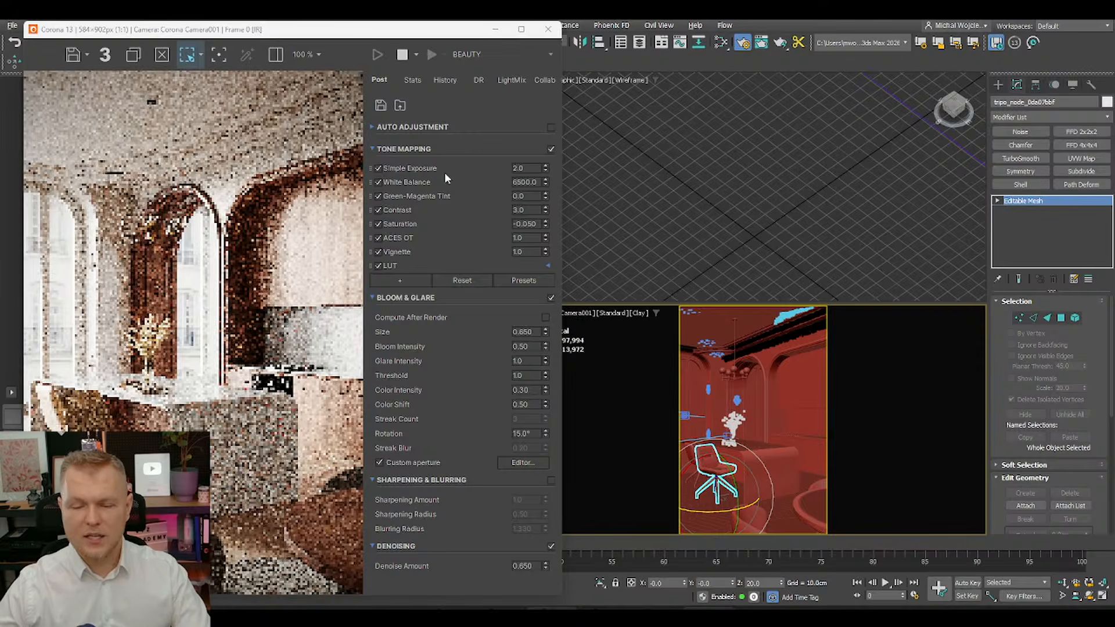
# Step: Enable 2D Pan Zoom Mode in the camera viewport and frame the front chair at 800% zoom
pyautogui.moveTo(349, 29); pyautogui.dragTo(312, 29)
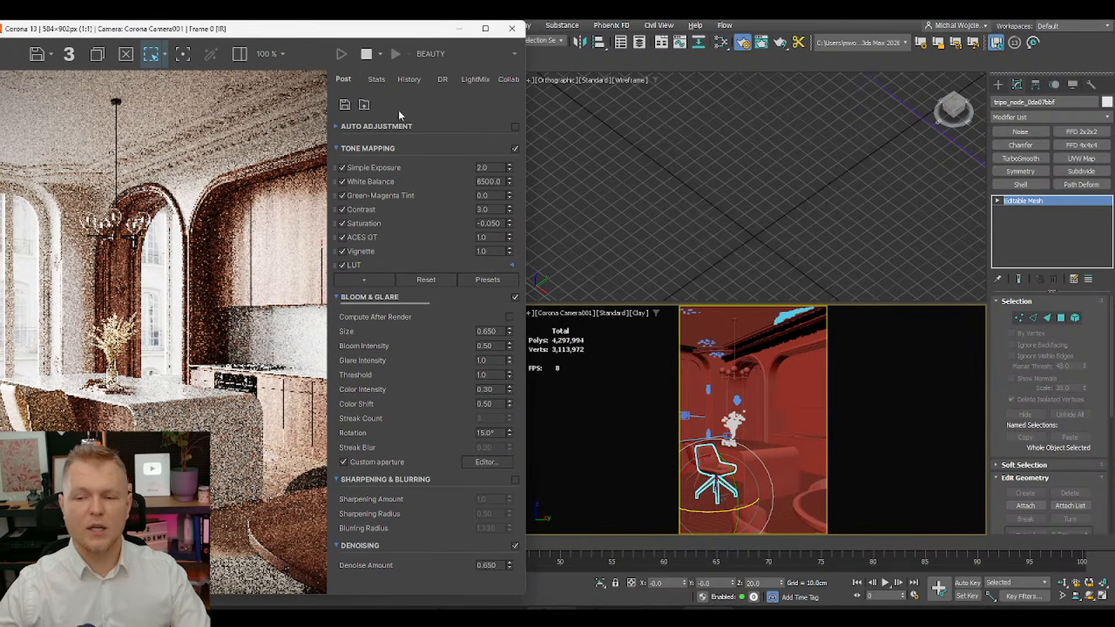
pyautogui.click(532, 313)
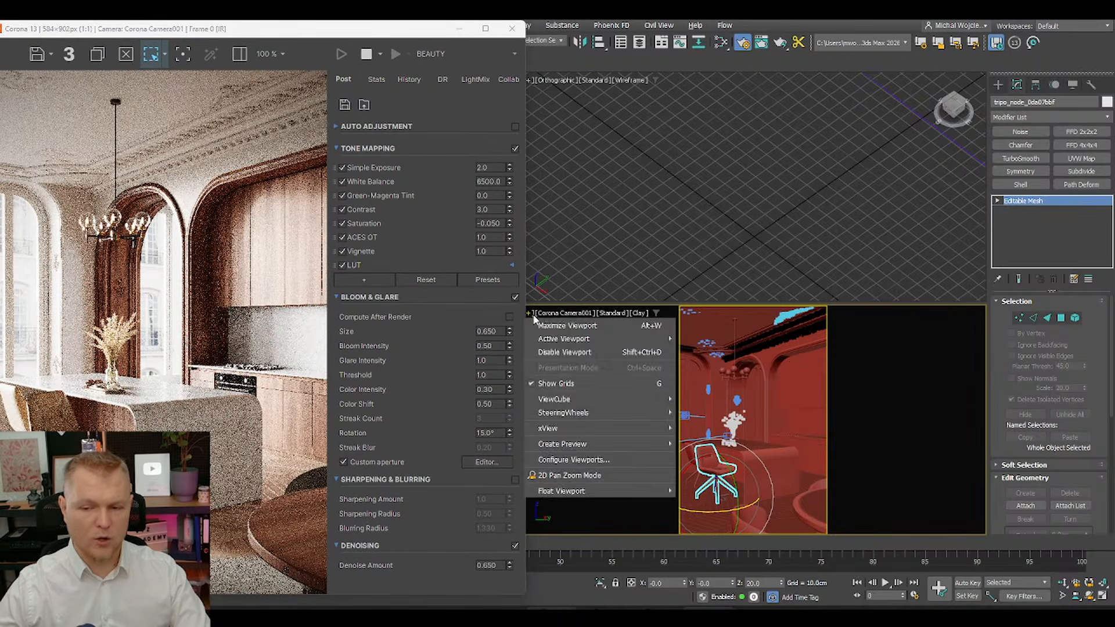
pyautogui.click(590, 458)
pyautogui.scroll(5, 726, 467)
pyautogui.scroll(3, 725, 468)
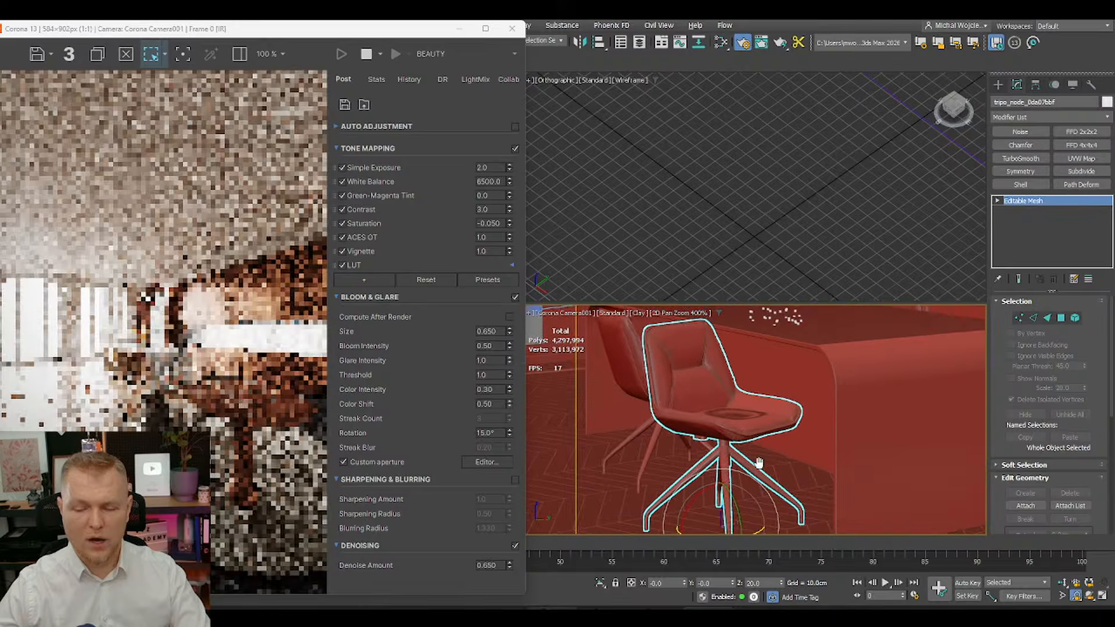
pyautogui.scroll(6, 645, 409)
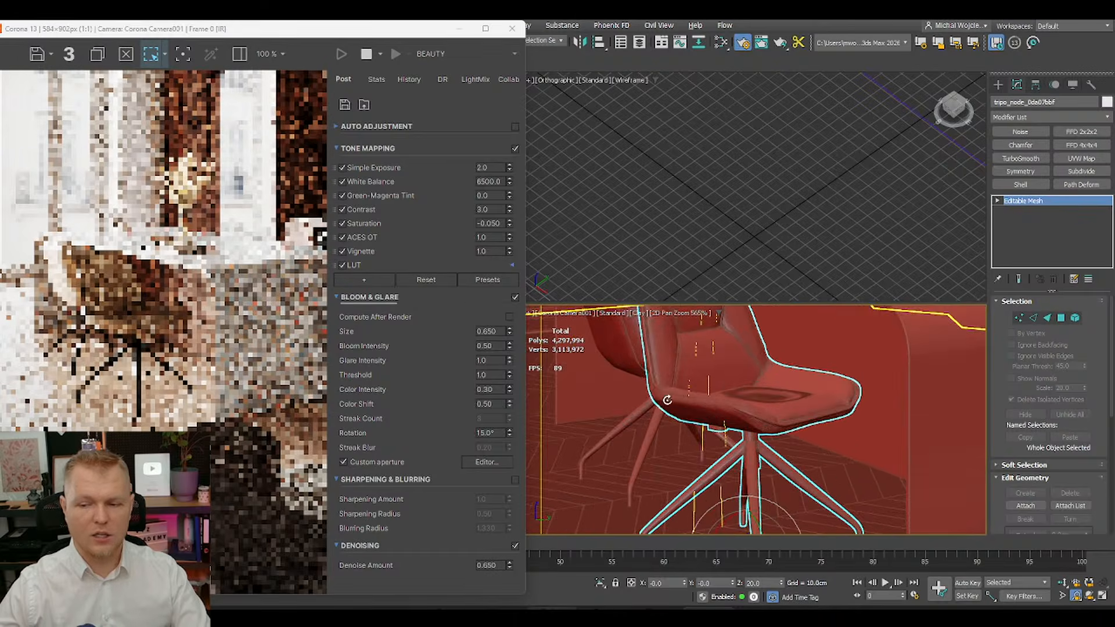
pyautogui.moveTo(767, 406); pyautogui.dragTo(754, 415, button='middle')
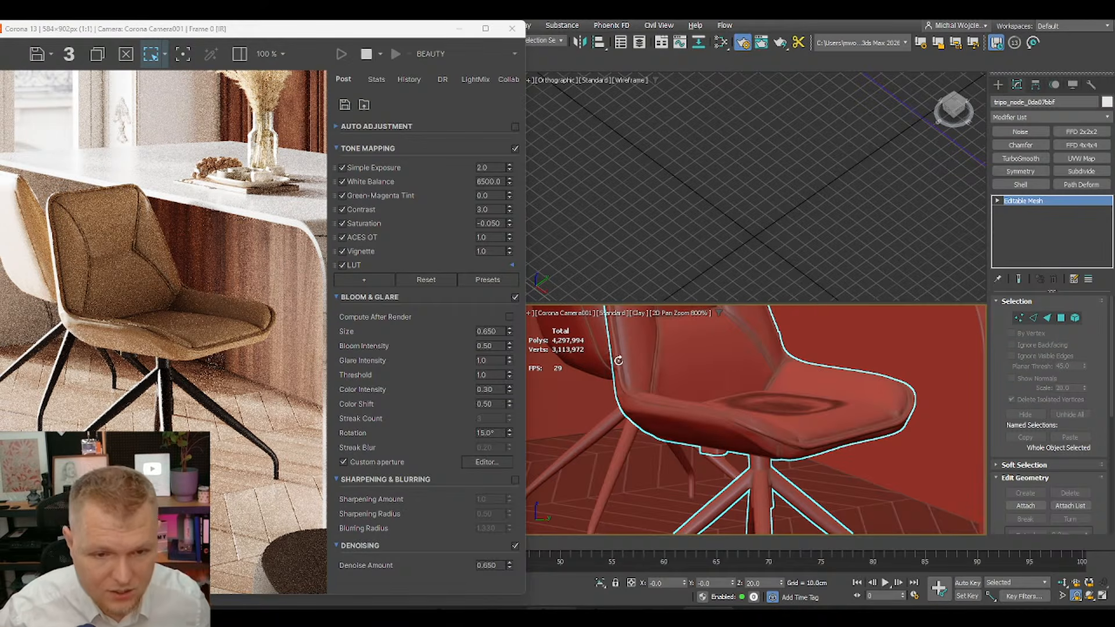
# Step: Select the camera of the active view and enable its Depth of Field
pyautogui.click(572, 316)
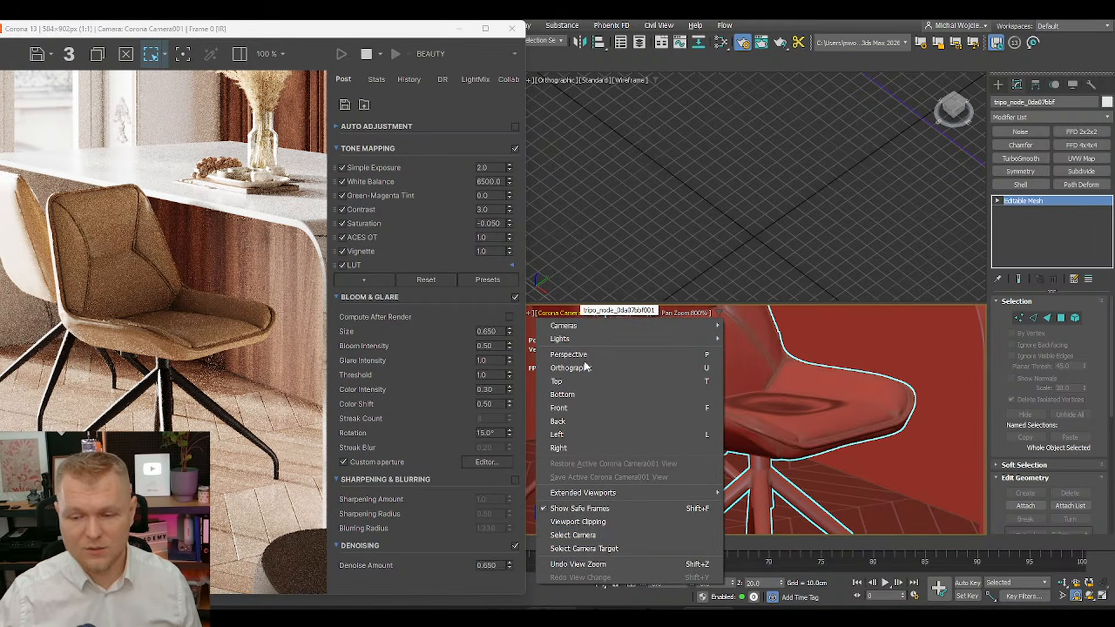
pyautogui.click(604, 532)
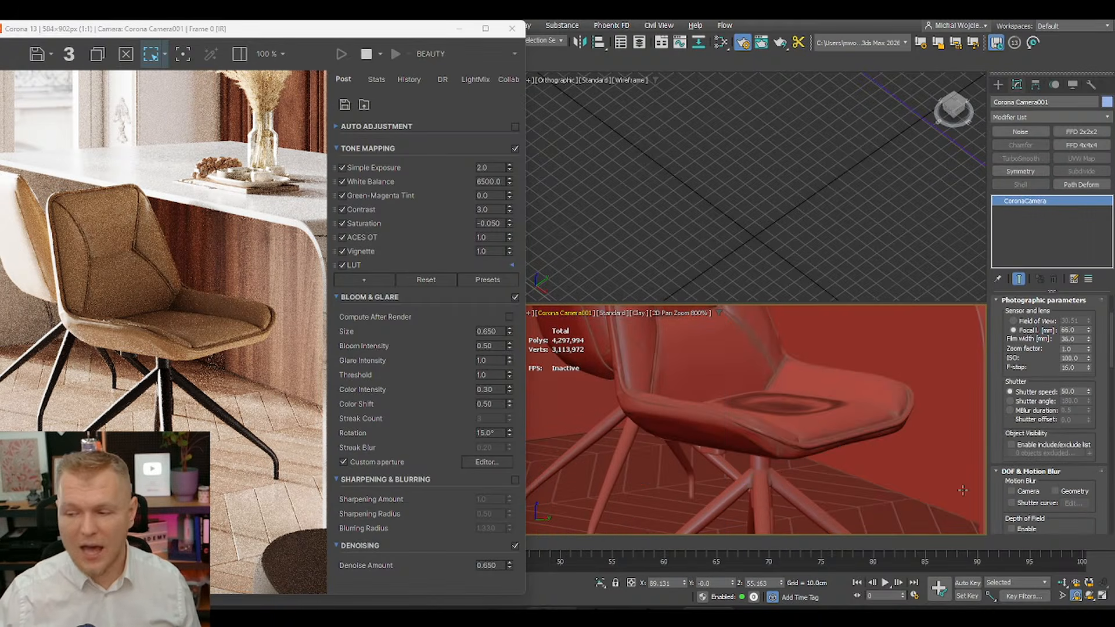
pyautogui.moveTo(1006, 444); pyautogui.dragTo(1007, 330)
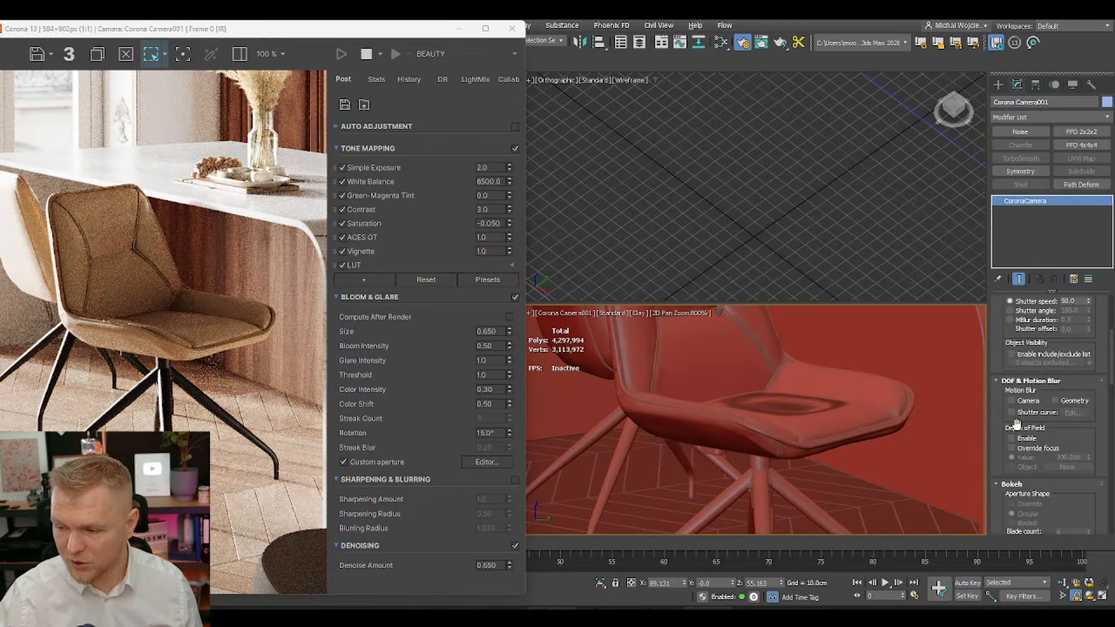
pyautogui.click(1011, 439)
# Step: Set the Corona camera's F-stop to 4
pyautogui.scroll(3, 998, 333)
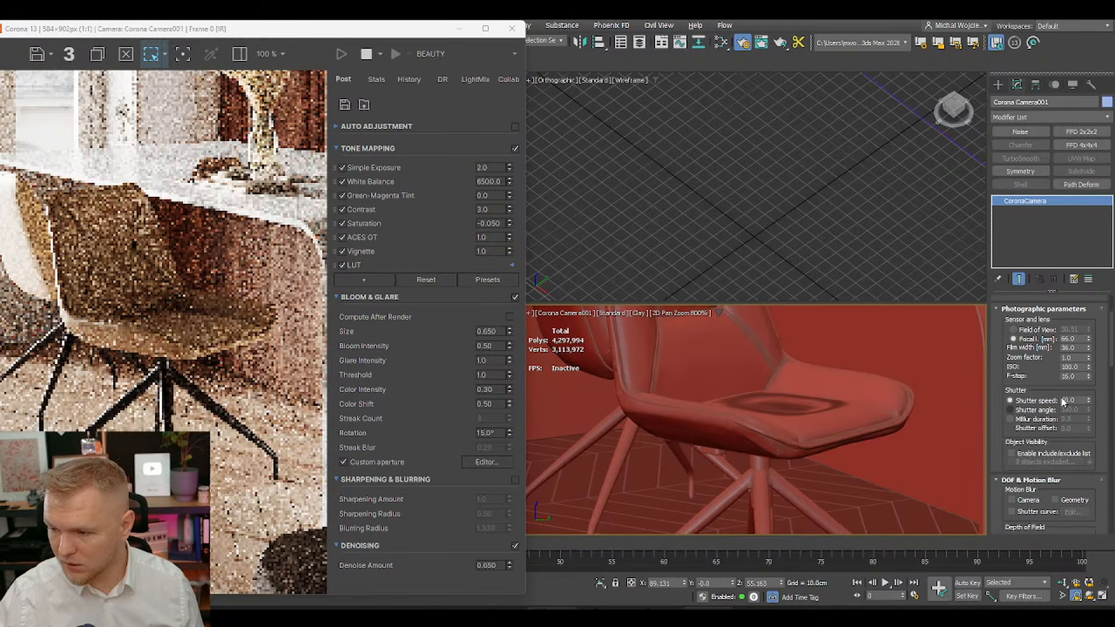
pyautogui.doubleClick(1072, 376)
pyautogui.write('4')
pyautogui.press('Return')
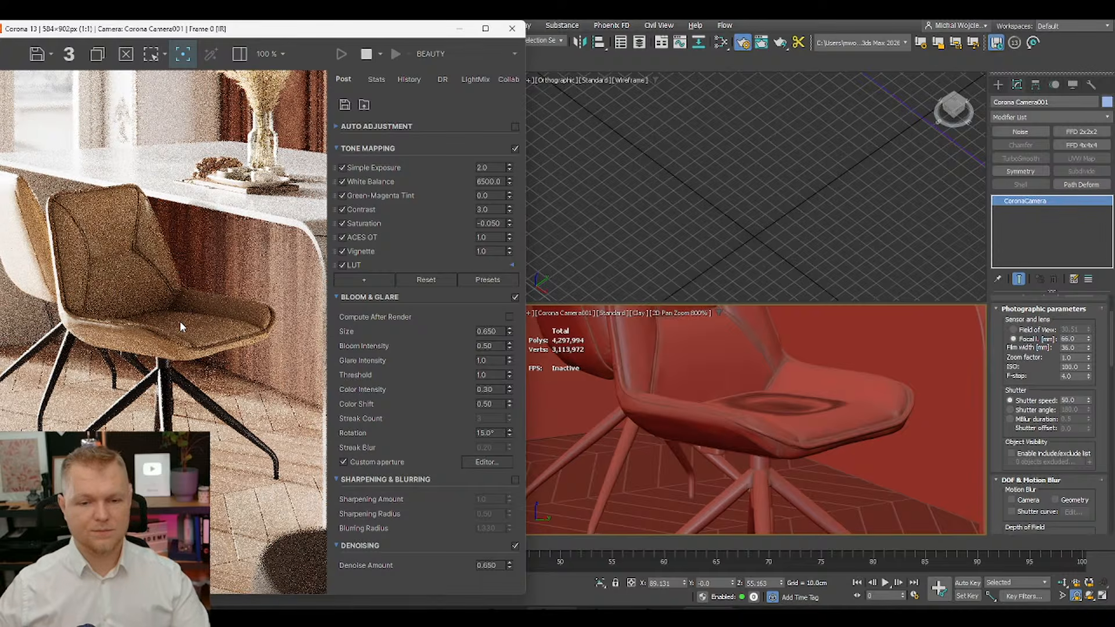
# Step: Lower the Corona camera's F-stop to 1 for a stronger depth-of-field blur
pyautogui.doubleClick(1076, 376)
pyautogui.write('1')
pyautogui.press('Return')
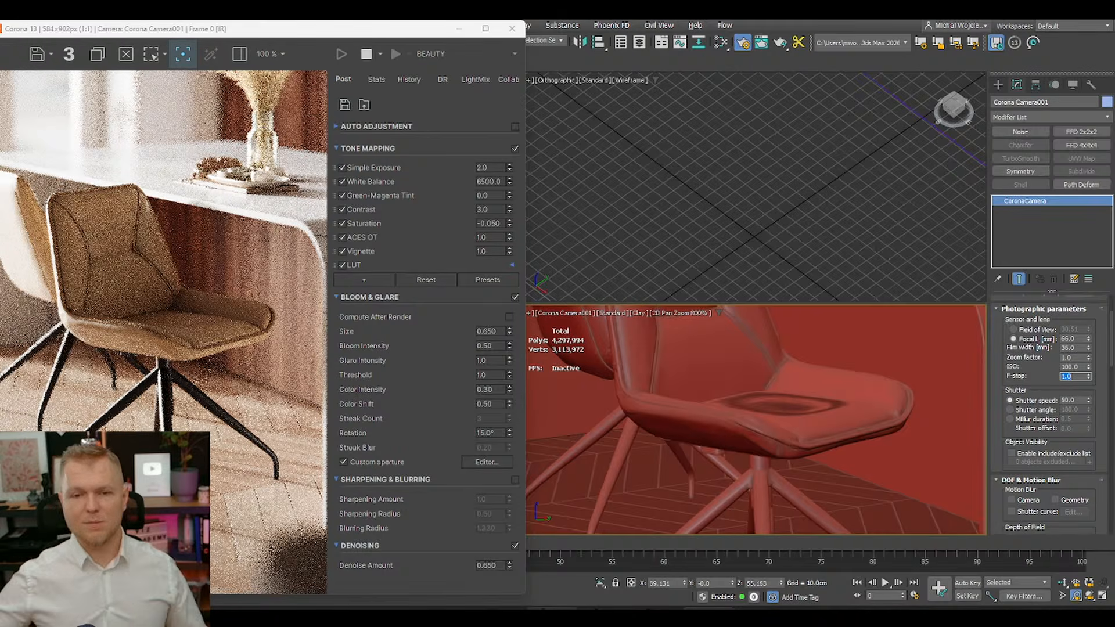
# Step: Pick a depth-of-field focus point on the front chair's seat in the render and inspect the seat up close
pyautogui.scroll(2, 755, 418)
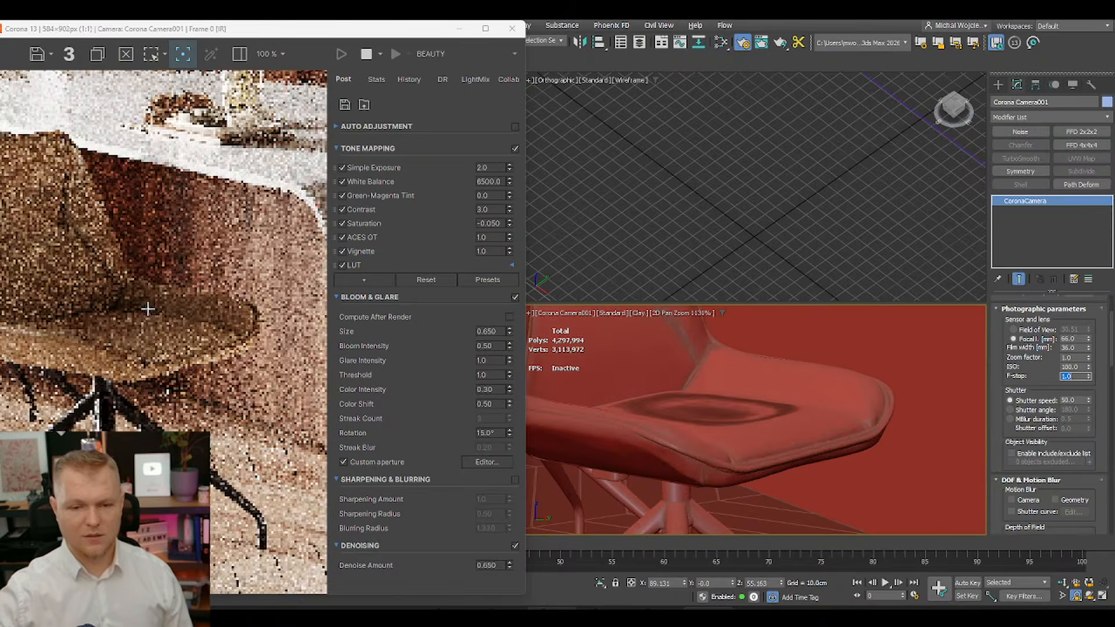
pyautogui.scroll(2, 197, 332)
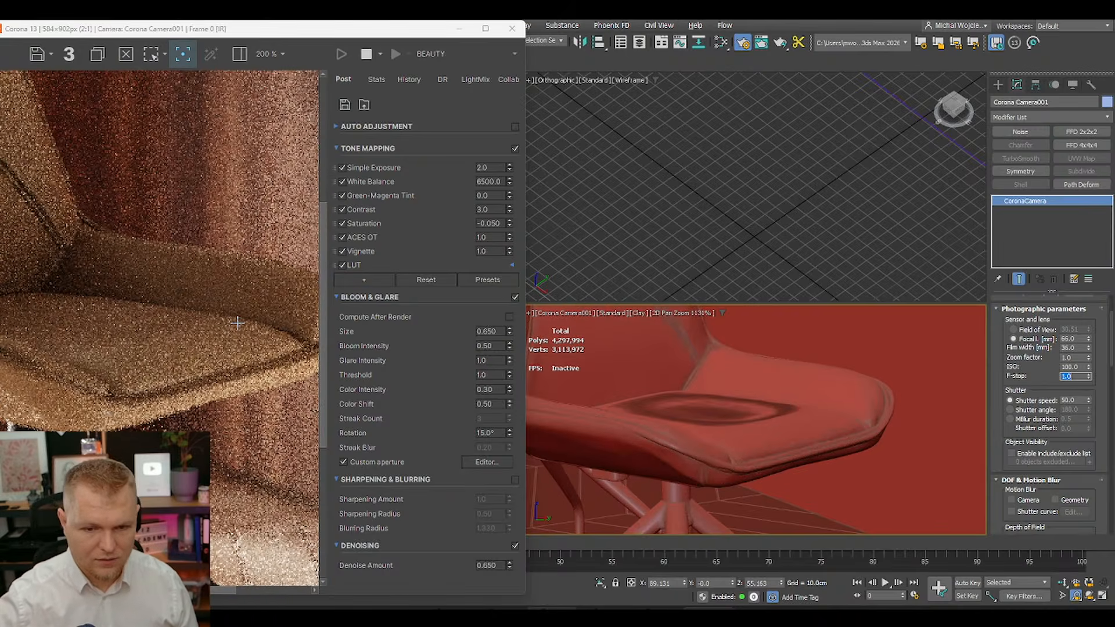
pyautogui.moveTo(345, 357); pyautogui.dragTo(186, 330)
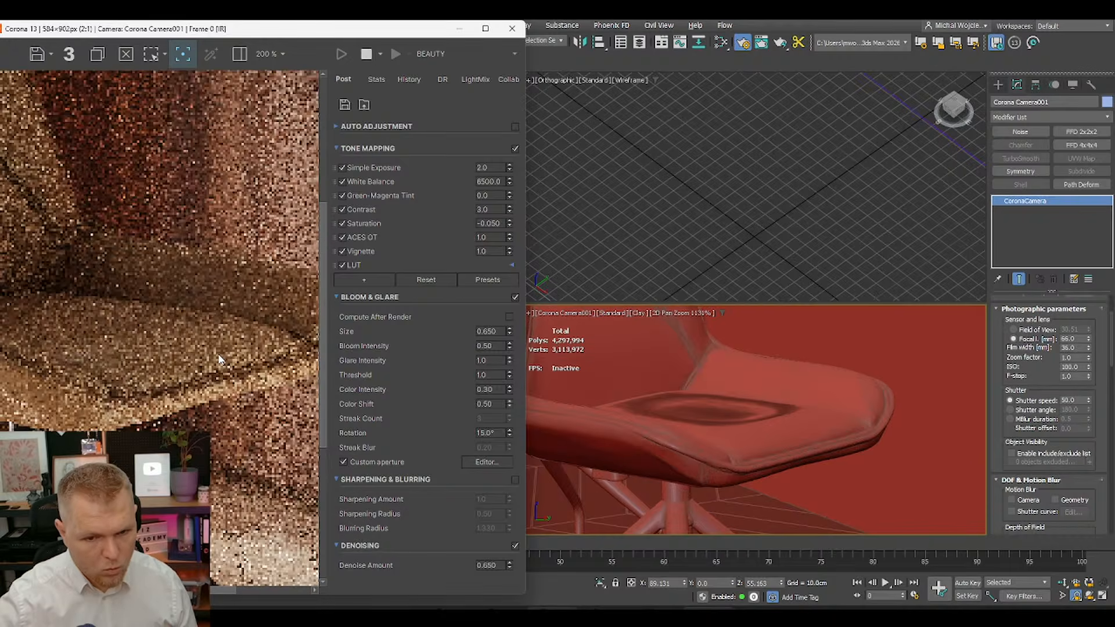
pyautogui.scroll(-2, 219, 360)
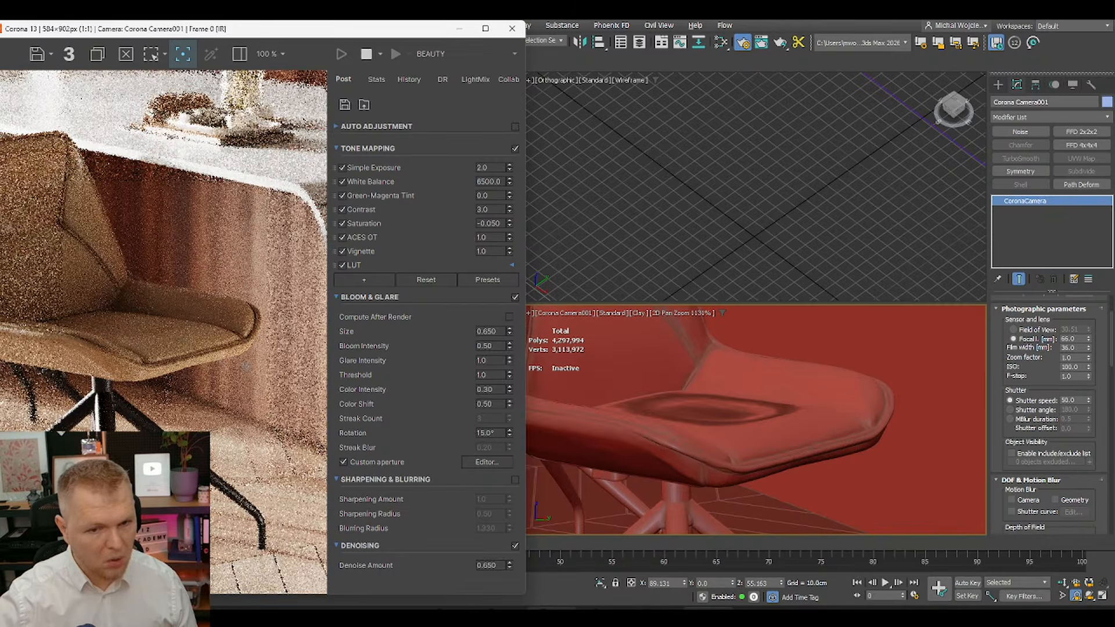
# Step: Examine the front chair's backrest, stitching and seat edge up close in the render, and stop the interactive rendering
pyautogui.scroll(2, 65, 261)
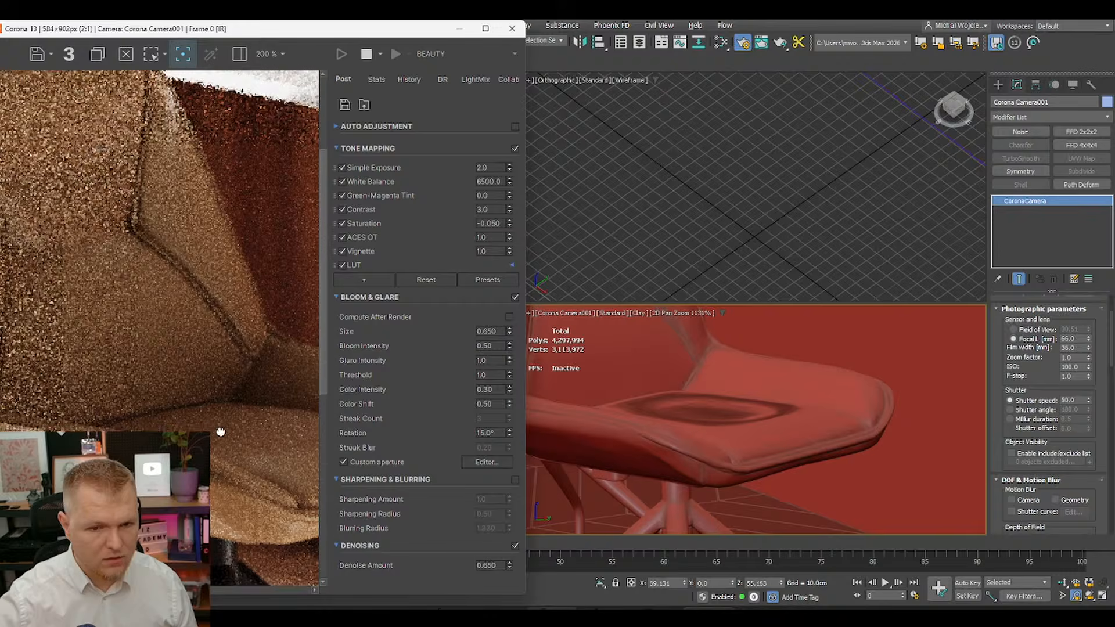
pyautogui.scroll(-2, 108, 177)
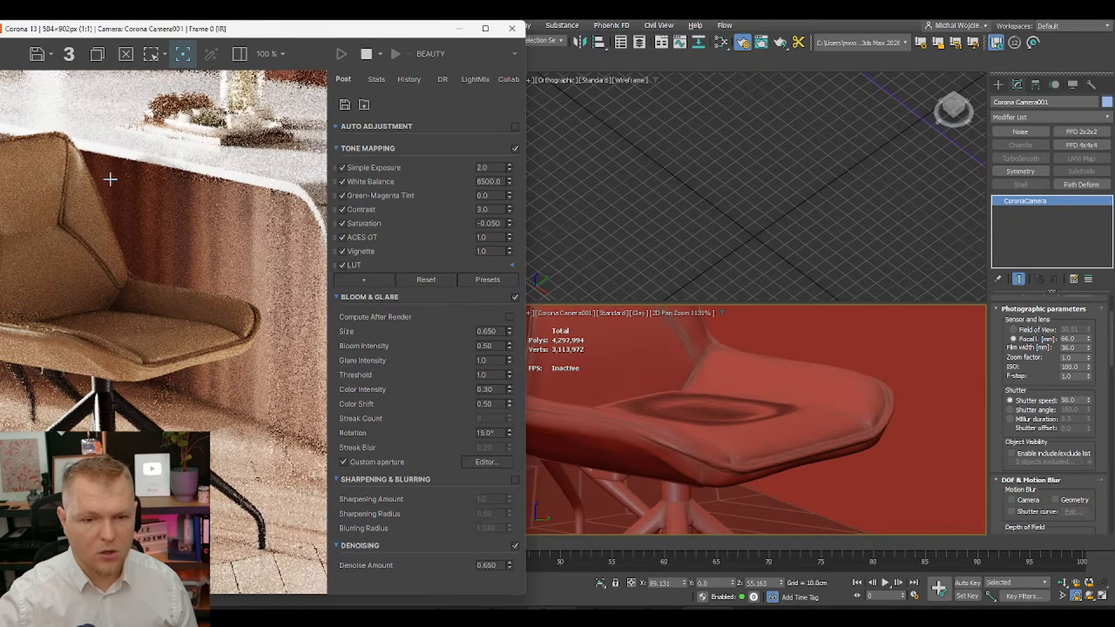
pyautogui.scroll(2, 662, 365)
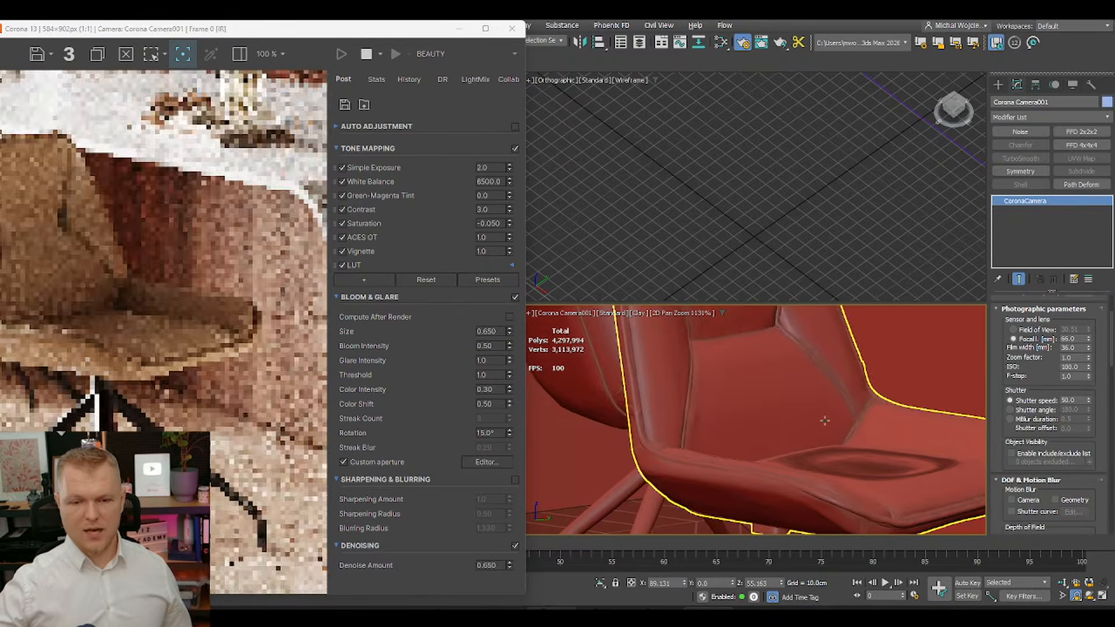
pyautogui.scroll(-1, 274, 326)
pyautogui.scroll(1, 281, 333)
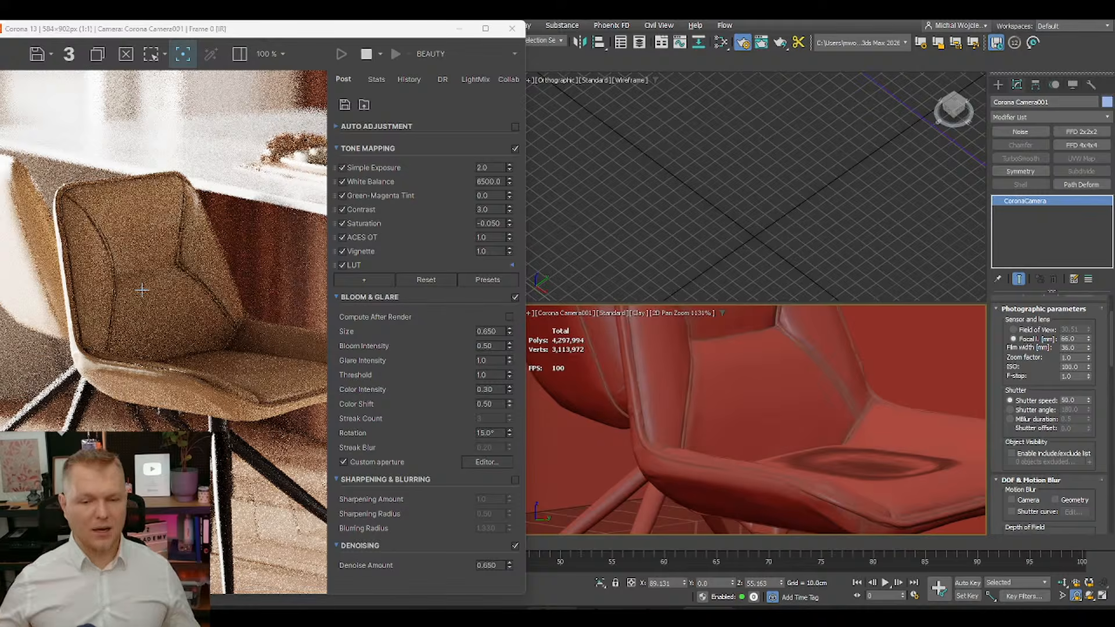
pyautogui.scroll(2, 142, 289)
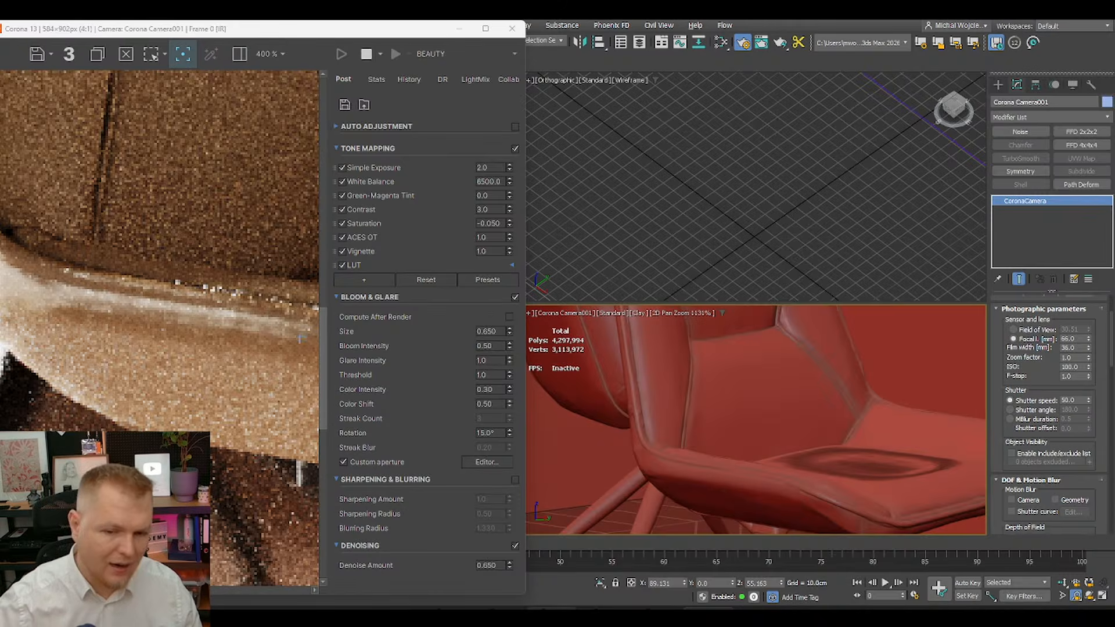
pyautogui.scroll(-2, 228, 314)
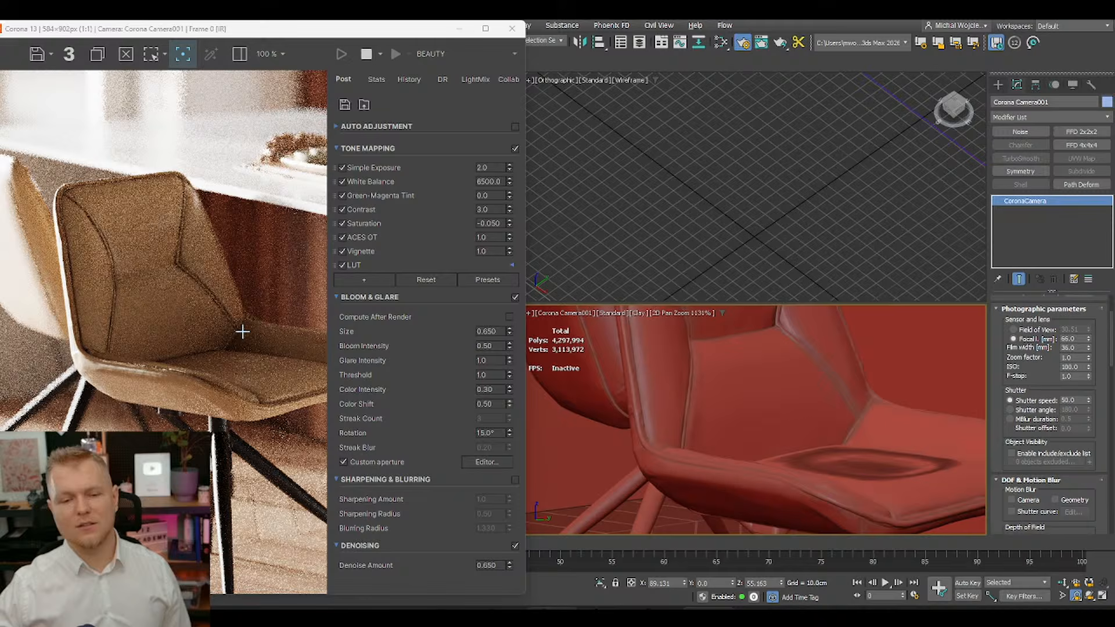
pyautogui.click(366, 53)
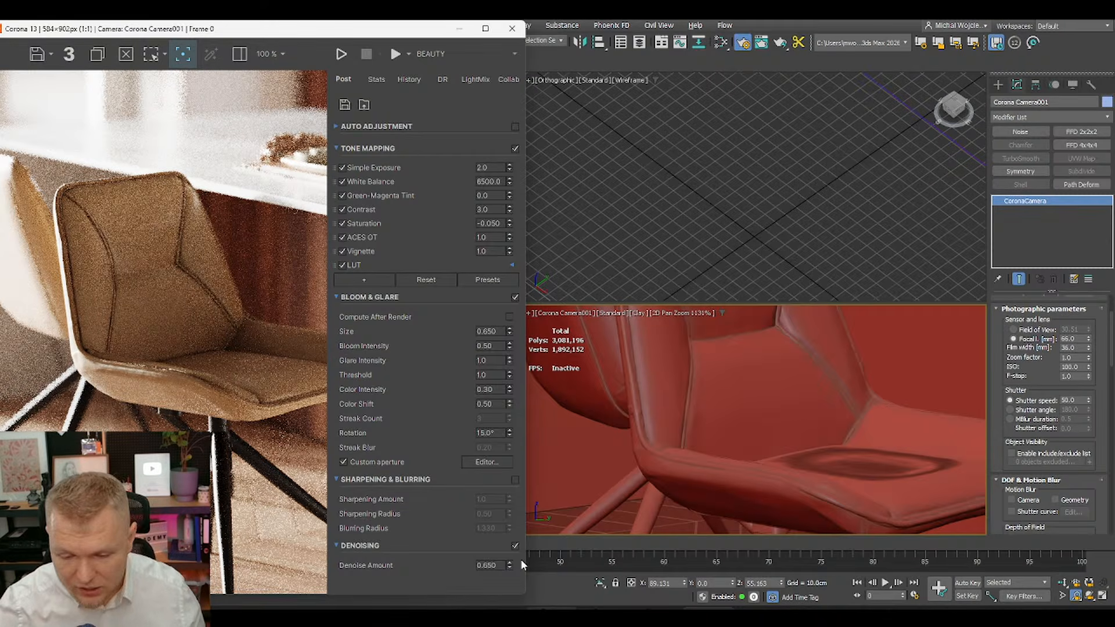
# Step: Switch to the VizAcademy website in the browser, open its Available Dates page, and return to the 3ds Max scene
pyautogui.moveTo(499, 612)
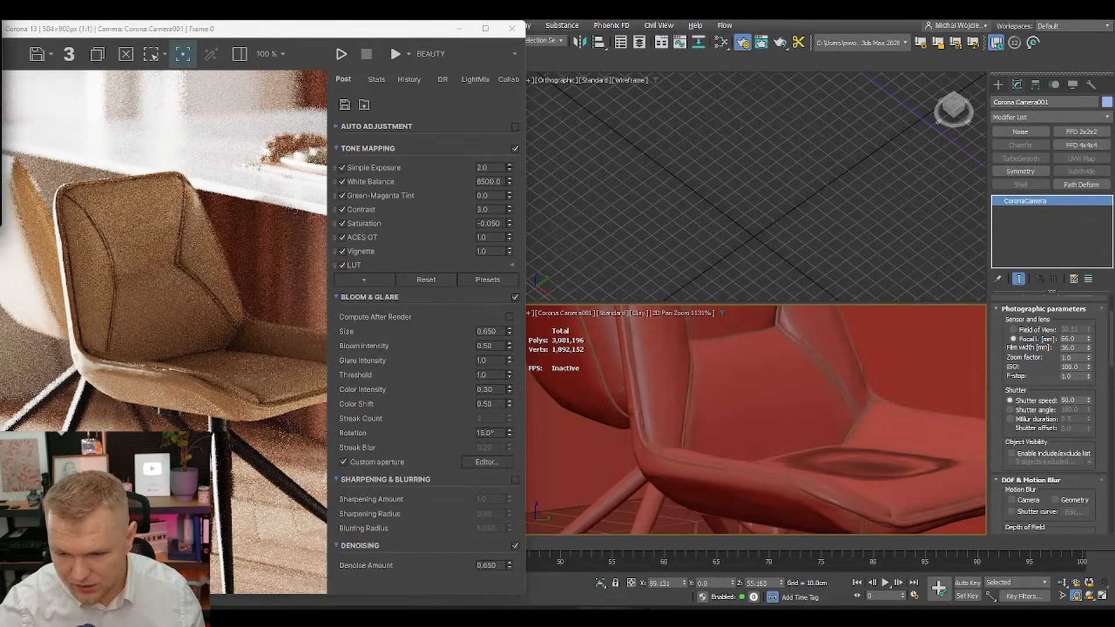
pyautogui.click(625, 561)
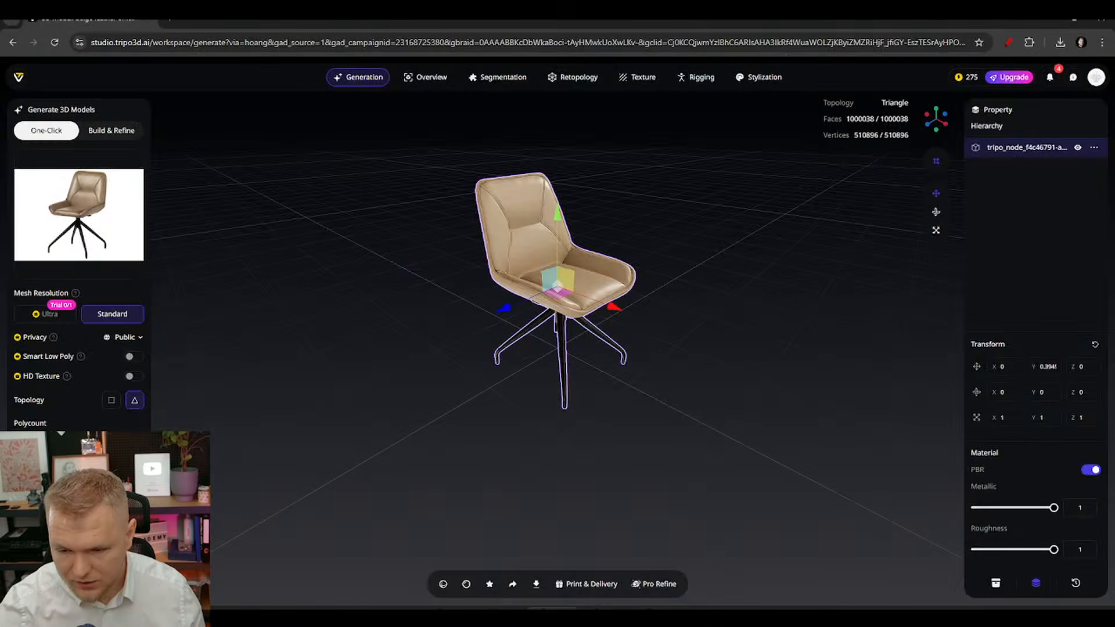
pyautogui.click(1095, 25)
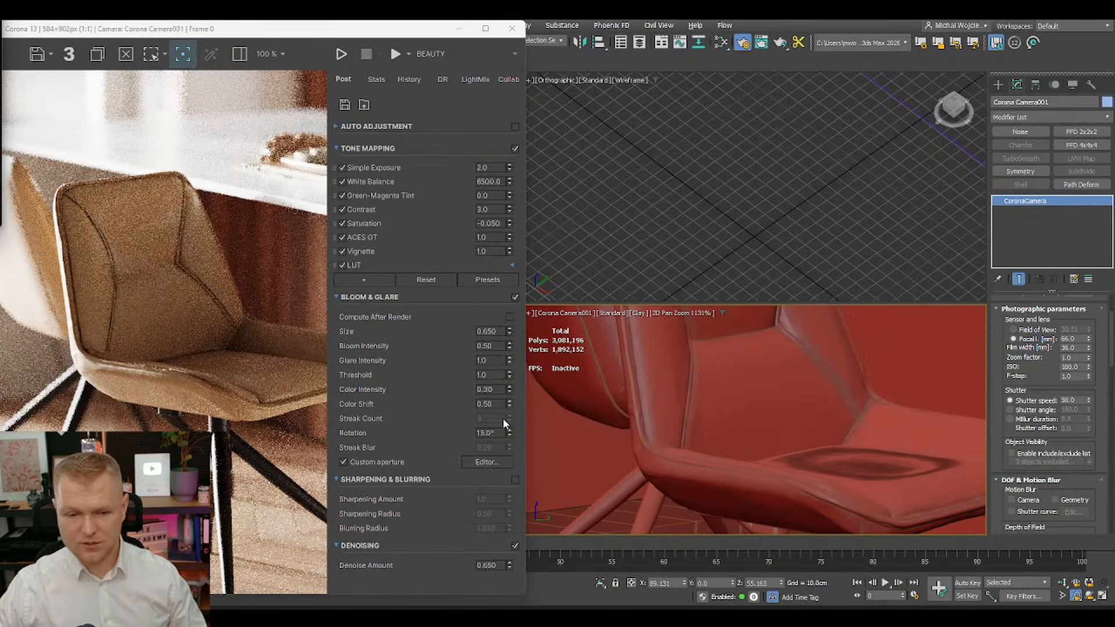
pyautogui.moveTo(616, 611)
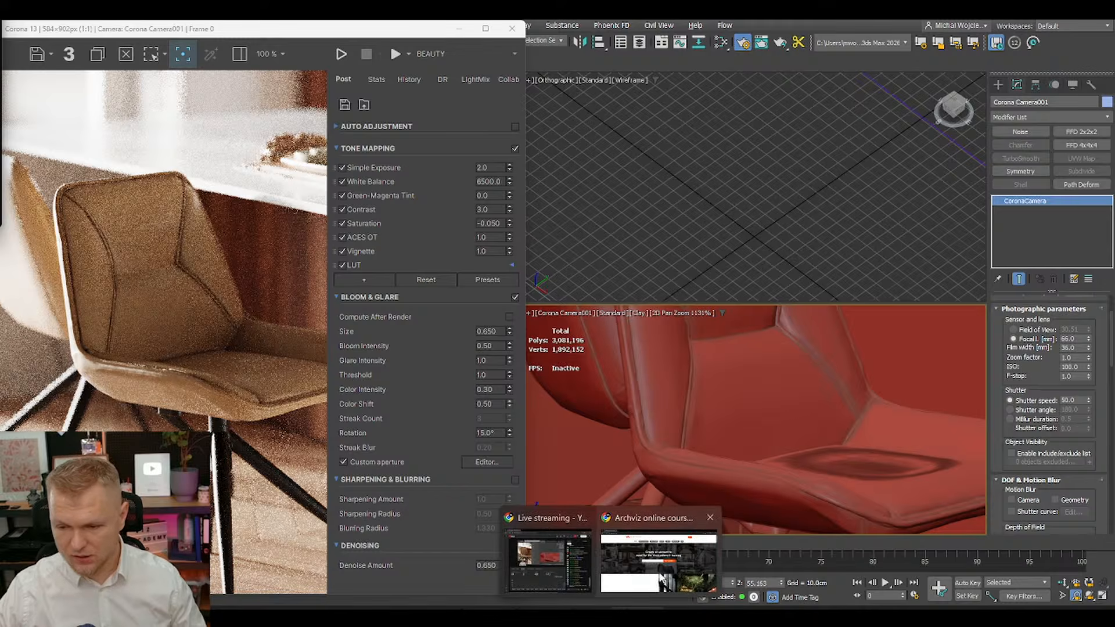
pyautogui.click(677, 575)
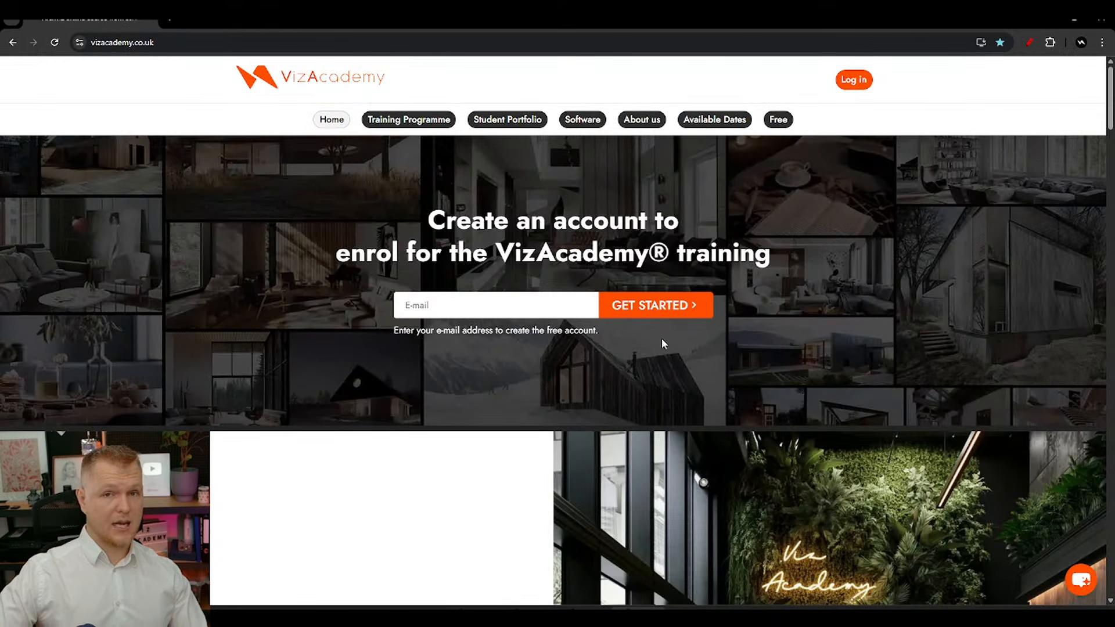
pyautogui.click(688, 126)
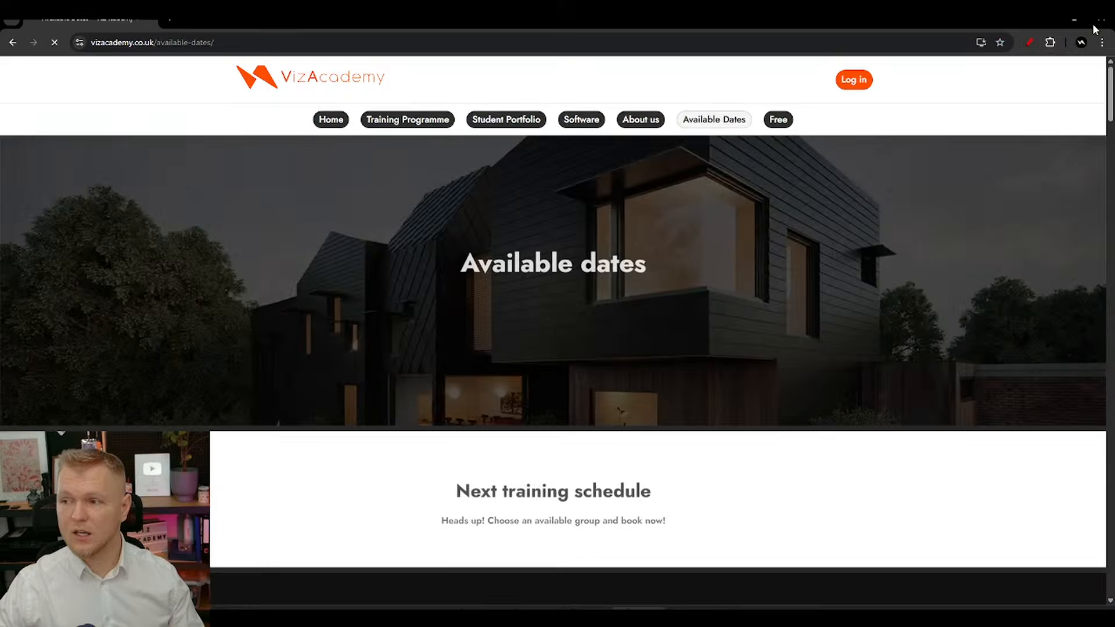
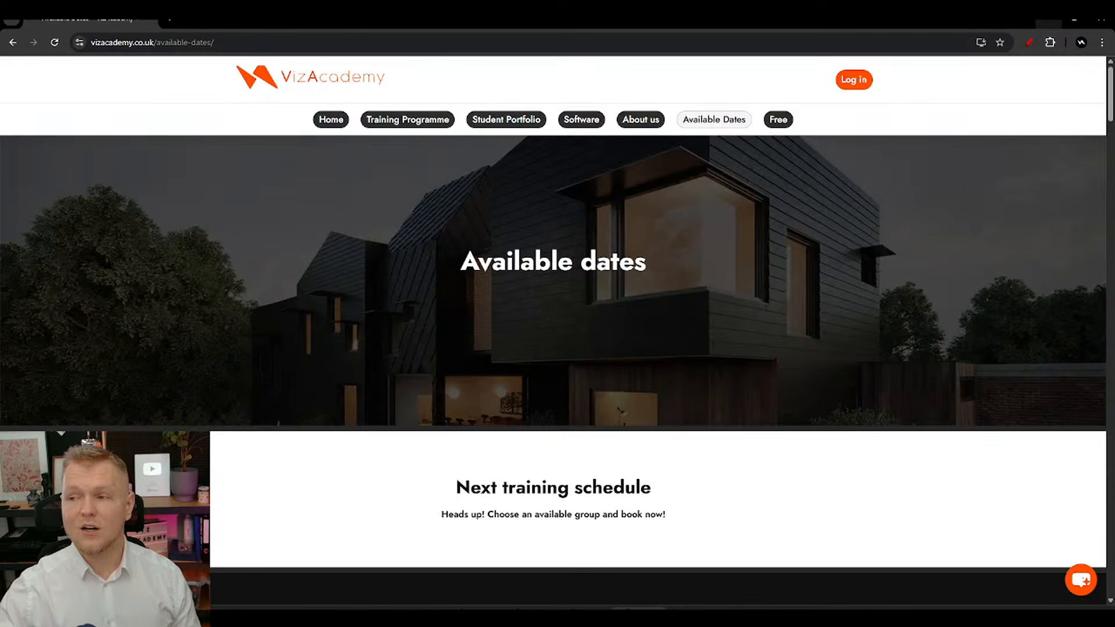
pyautogui.click(1048, 25)
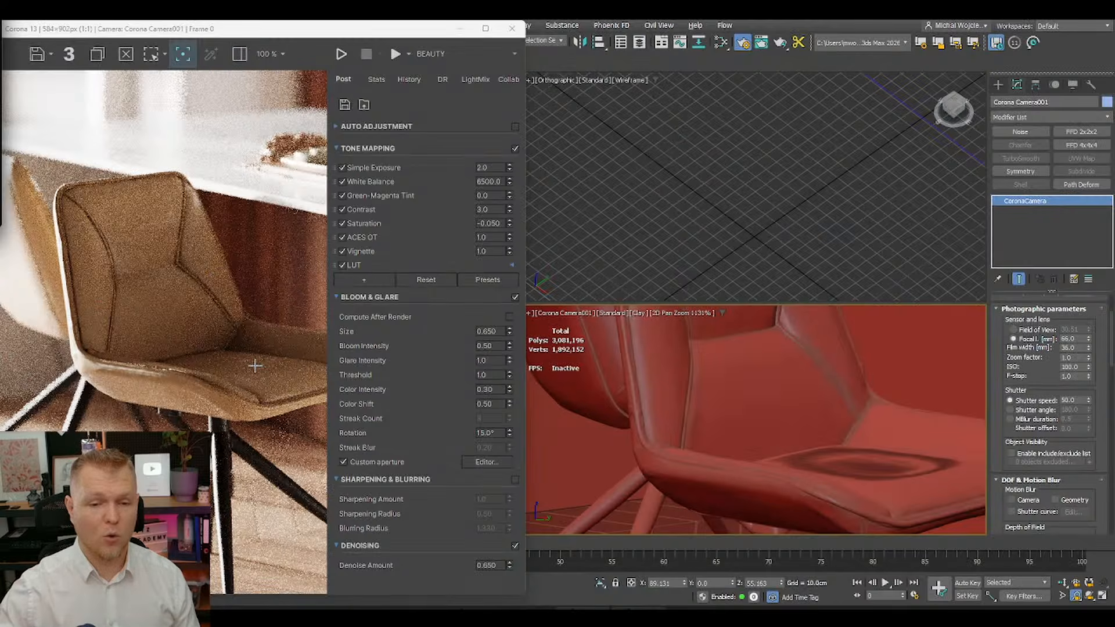
pyautogui.scroll(5, 155, 256)
pyautogui.scroll(-5, 155, 256)
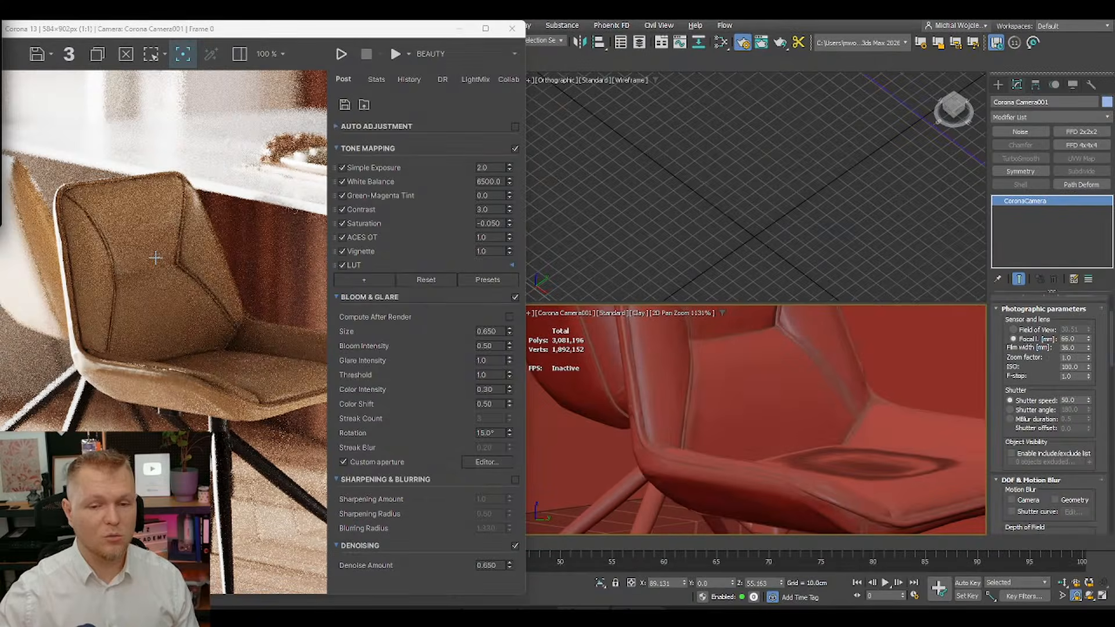
pyautogui.scroll(3, 156, 257)
pyautogui.scroll(-3, 157, 256)
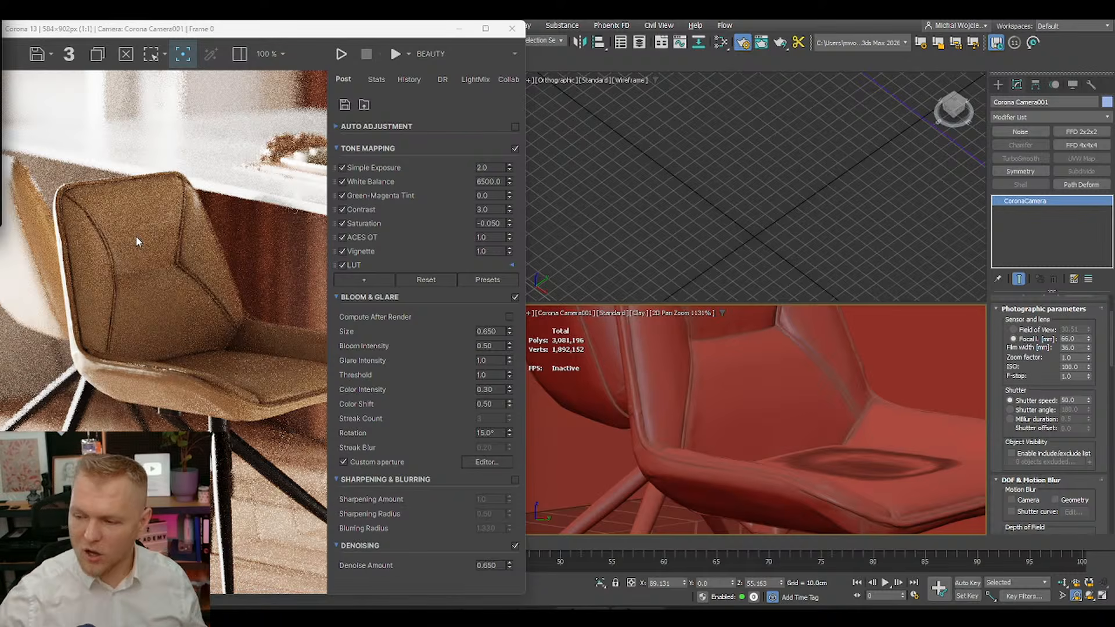
# Step: Raise the Corona camera's F-stop to 15.43, run the interactive render to check the chair, and stop it
pyautogui.click(1071, 377)
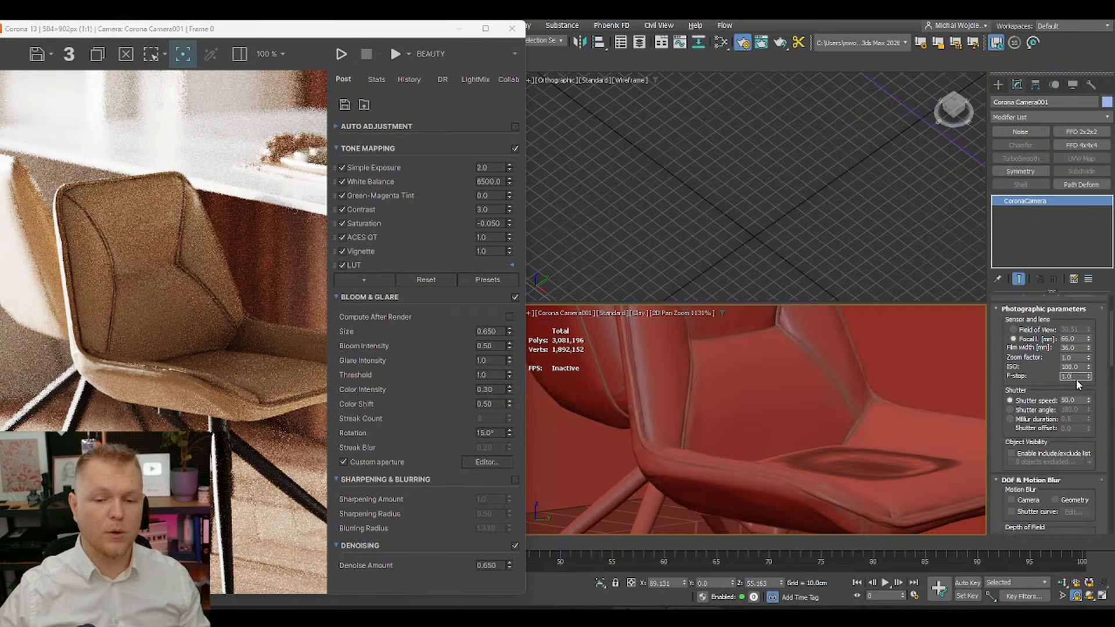
pyautogui.moveTo(677, 174)
pyautogui.mouseDown(button='middle')
pyautogui.moveTo(733, 174)
pyautogui.moveTo(846, 220)
pyautogui.mouseUp(button='middle')
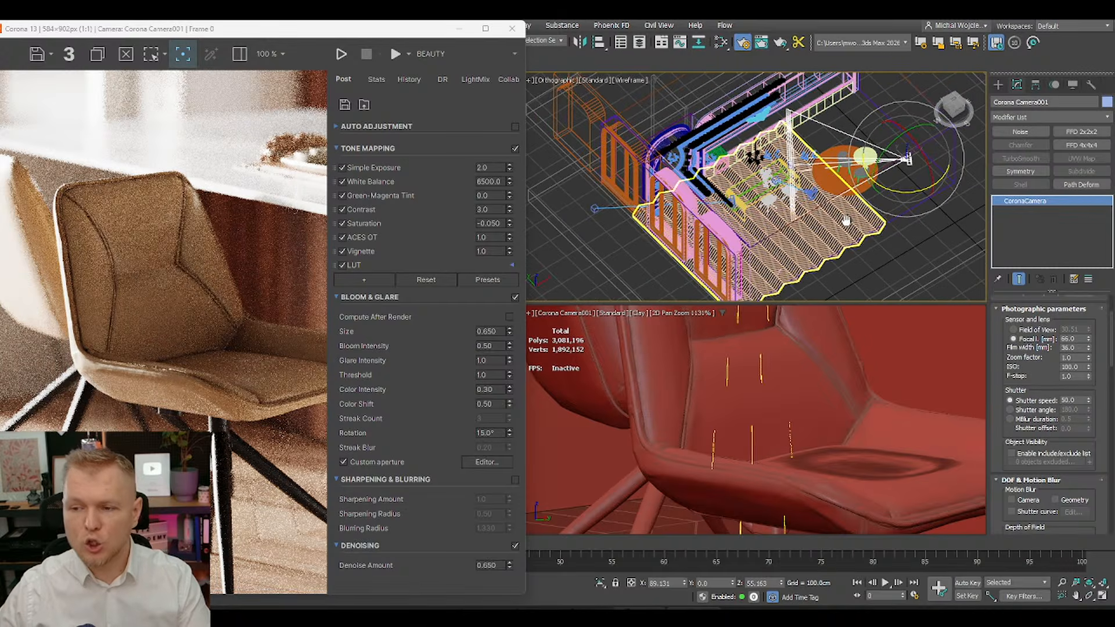
pyautogui.scroll(5, 821, 219)
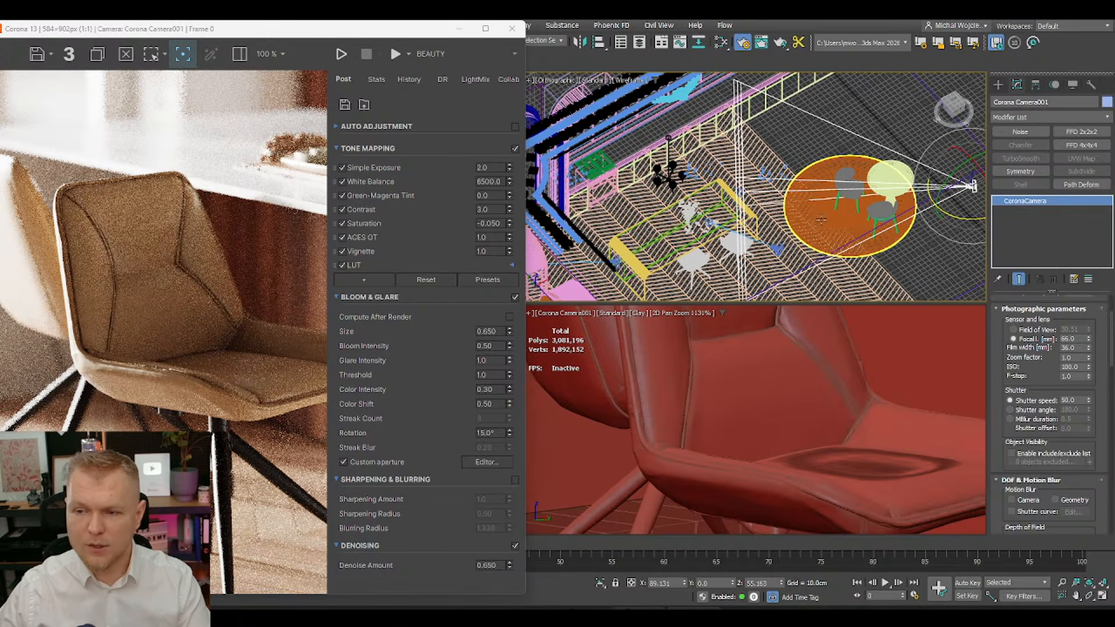
pyautogui.scroll(-2, 931, 273)
pyautogui.moveTo(1089, 377); pyautogui.dragTo(927, 130)
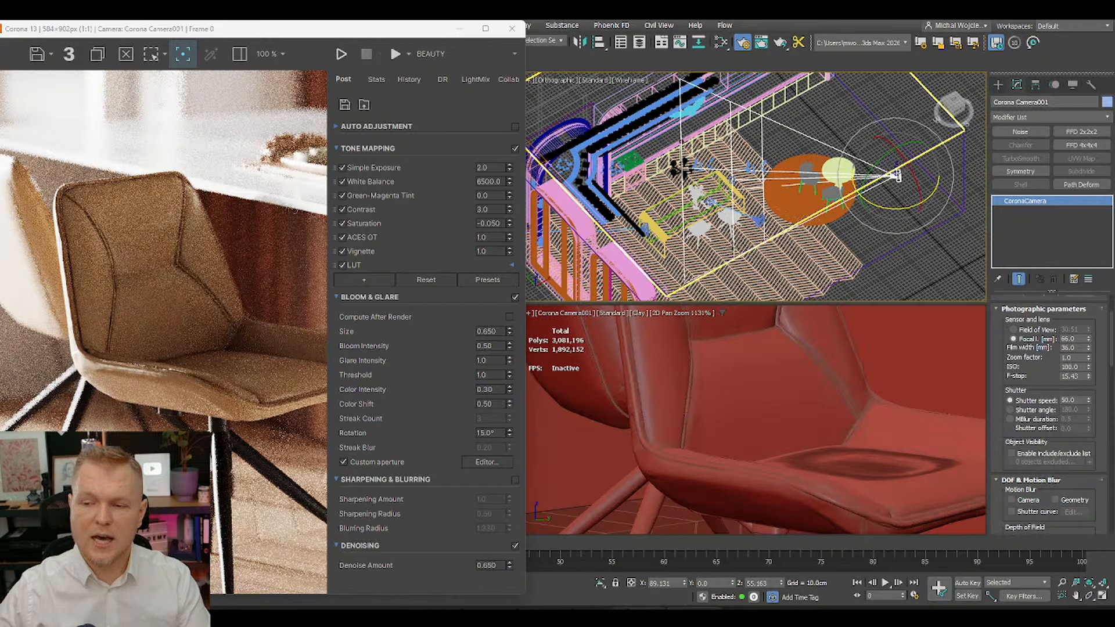
pyautogui.click(340, 58)
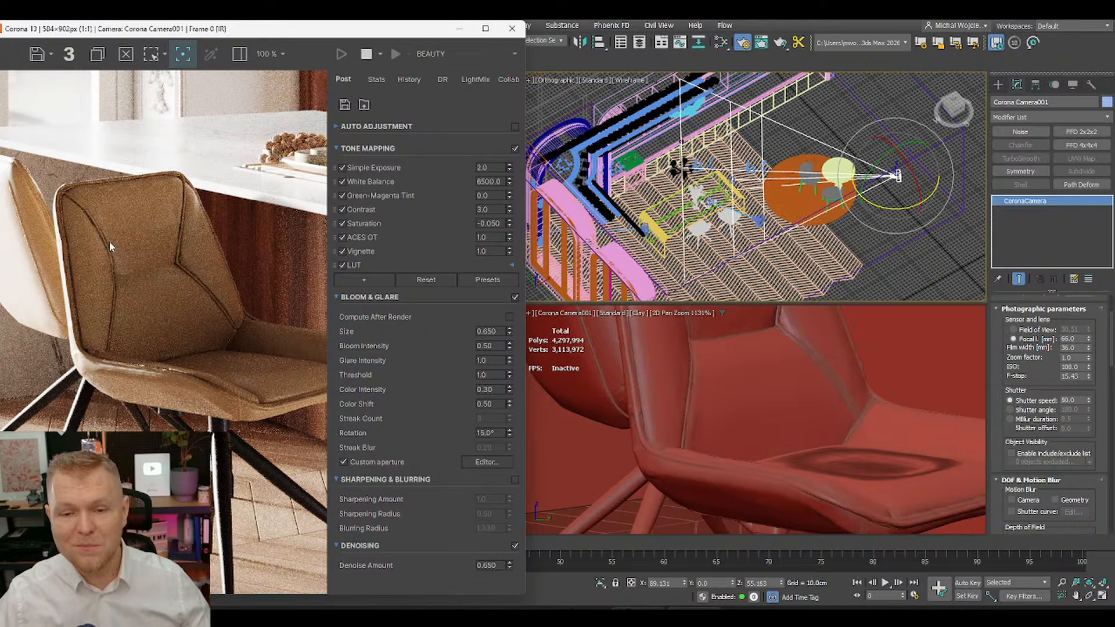
pyautogui.moveTo(244, 35); pyautogui.dragTo(267, 27)
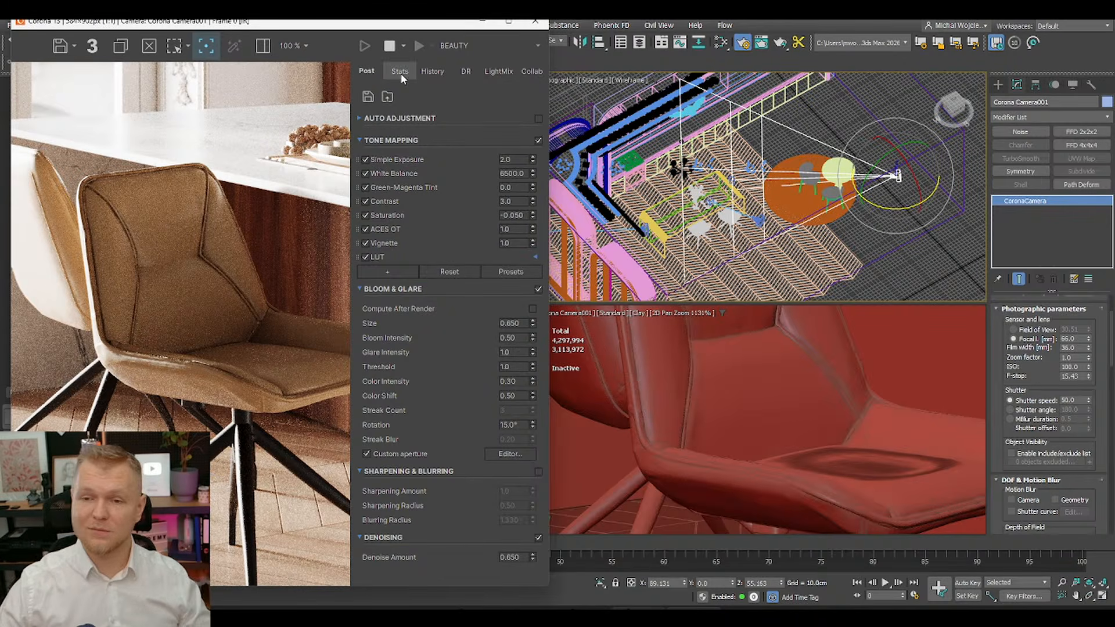
pyautogui.click(389, 45)
pyautogui.moveTo(498, 617)
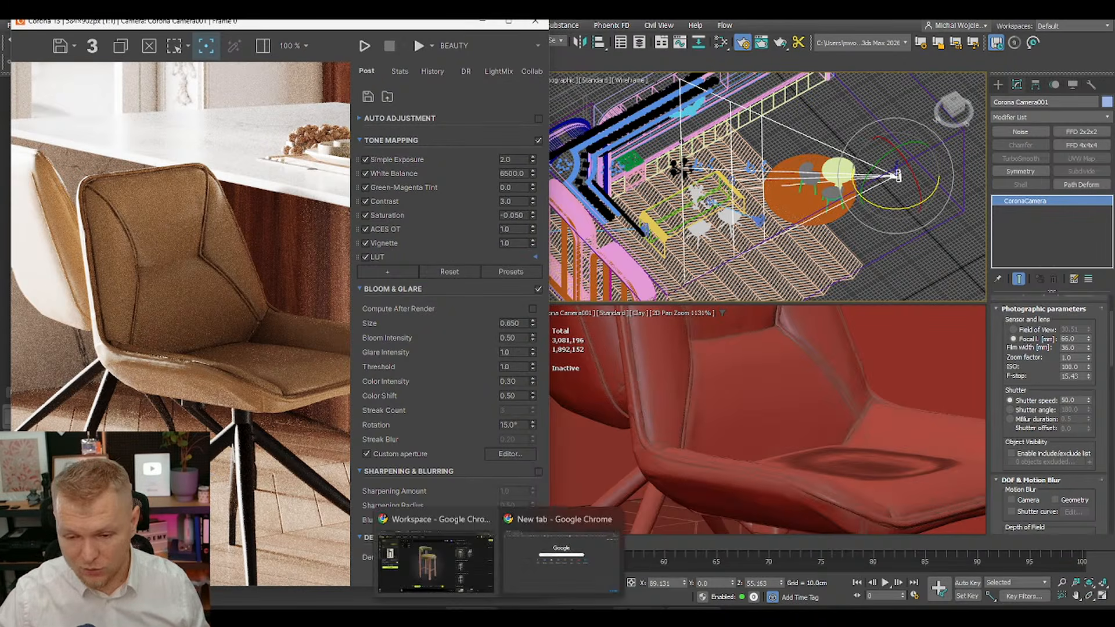
pyautogui.click(561, 558)
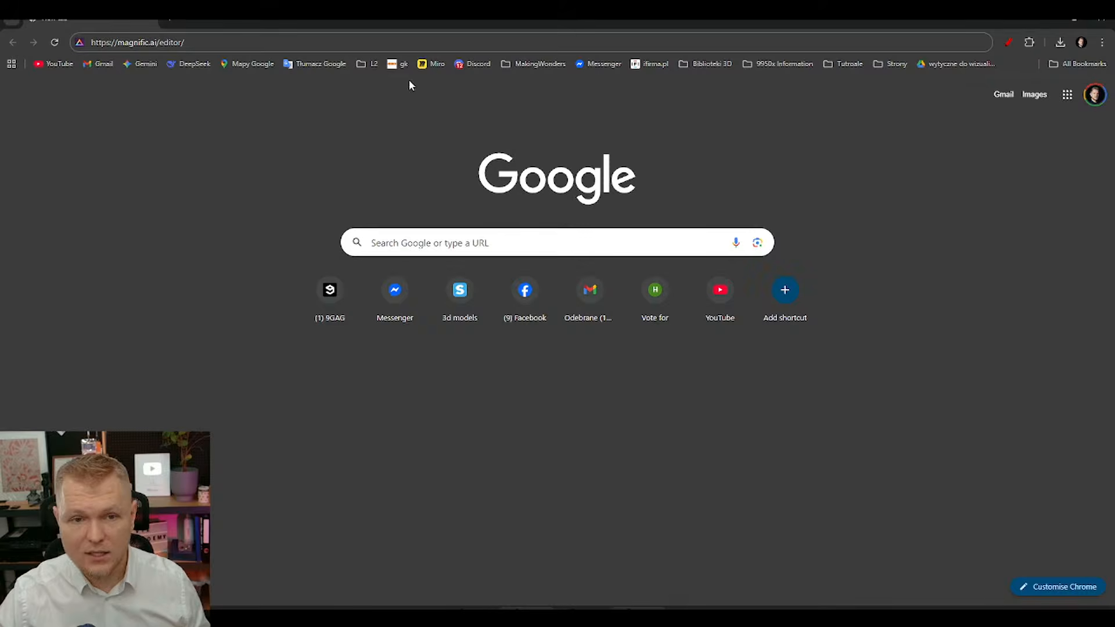
pyautogui.hotkey('alt', 'Tab')
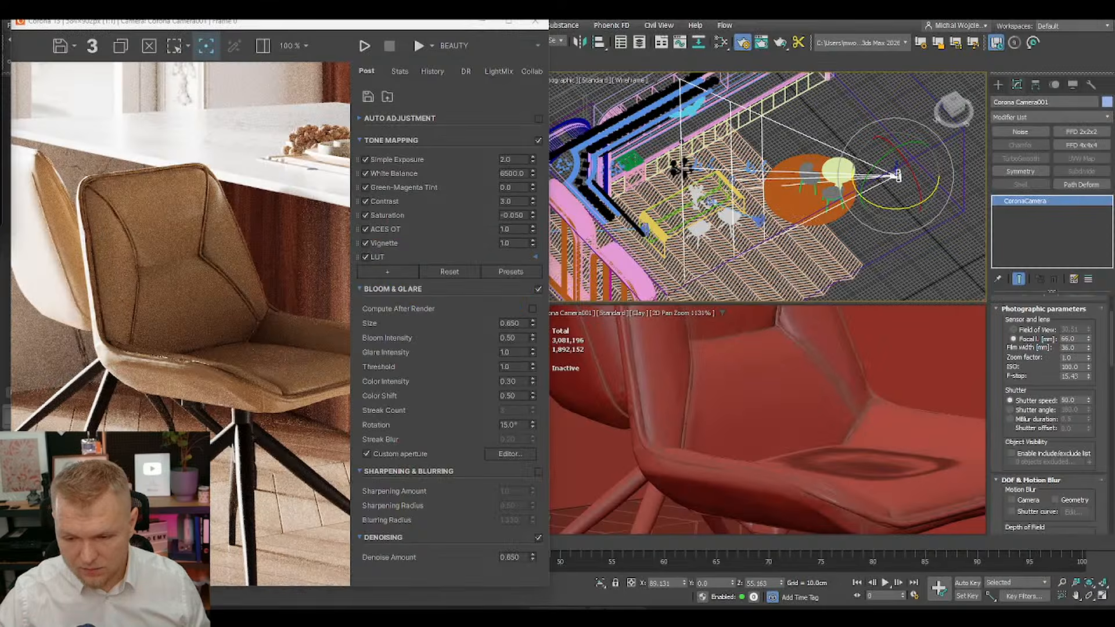
# Step: Switch to the Hitem3D page in the browser and examine the textured bar stool model from several angles
pyautogui.moveTo(498, 617)
pyautogui.click(511, 563)
pyautogui.click(363, 18)
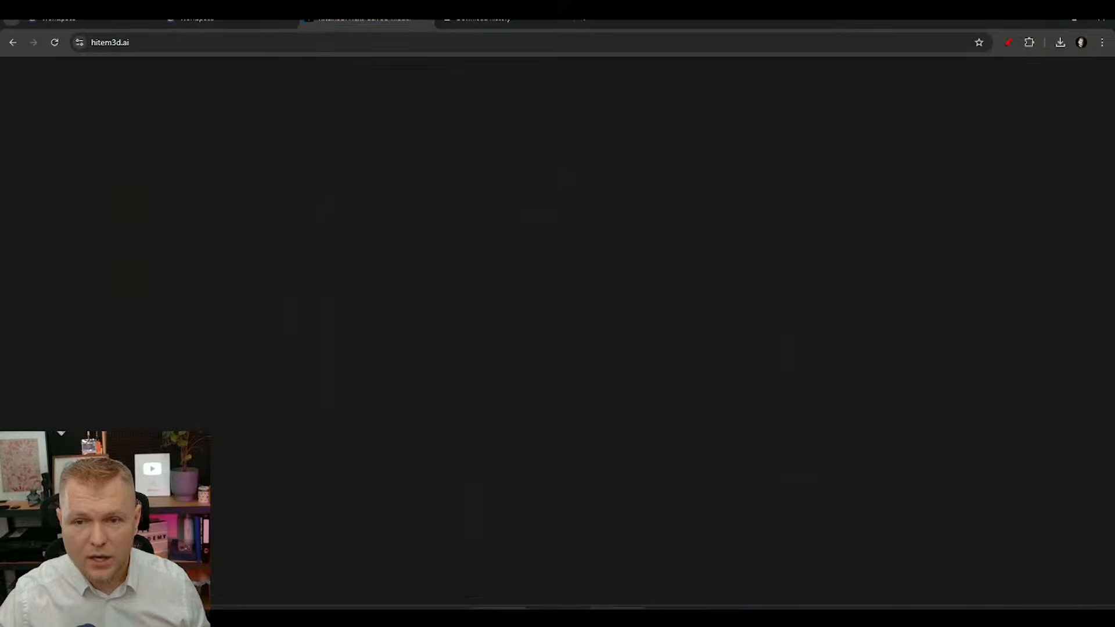
pyautogui.moveTo(465, 220); pyautogui.dragTo(487, 364)
pyautogui.scroll(-5, 488, 364)
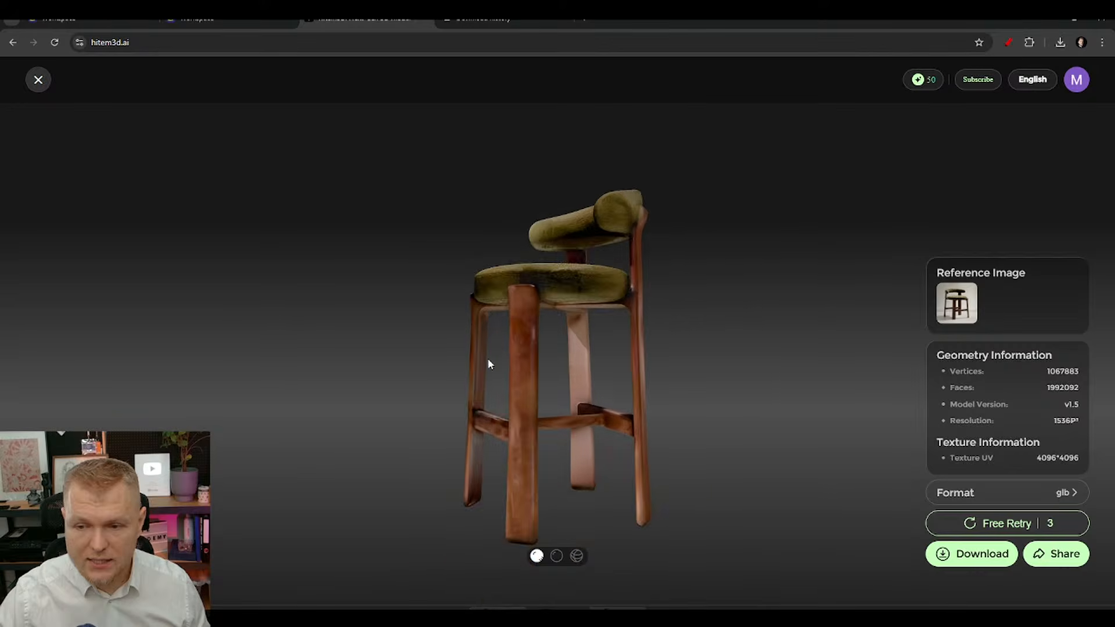
pyautogui.moveTo(568, 347); pyautogui.dragTo(705, 368)
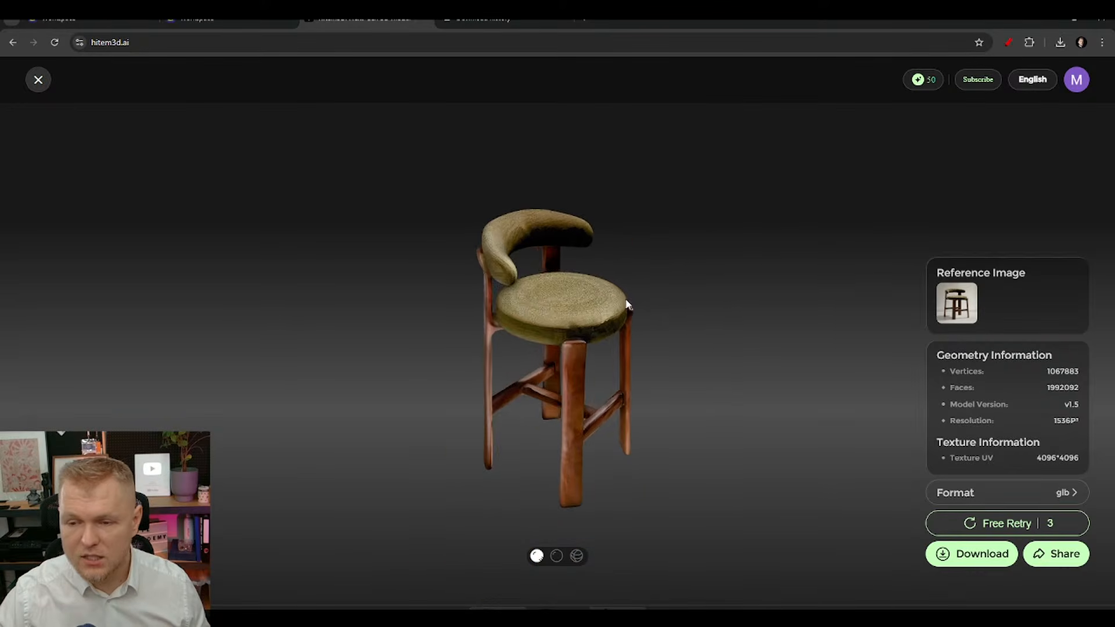
pyautogui.scroll(5, 588, 292)
pyautogui.moveTo(588, 291); pyautogui.dragTo(635, 337)
pyautogui.scroll(-3, 628, 346)
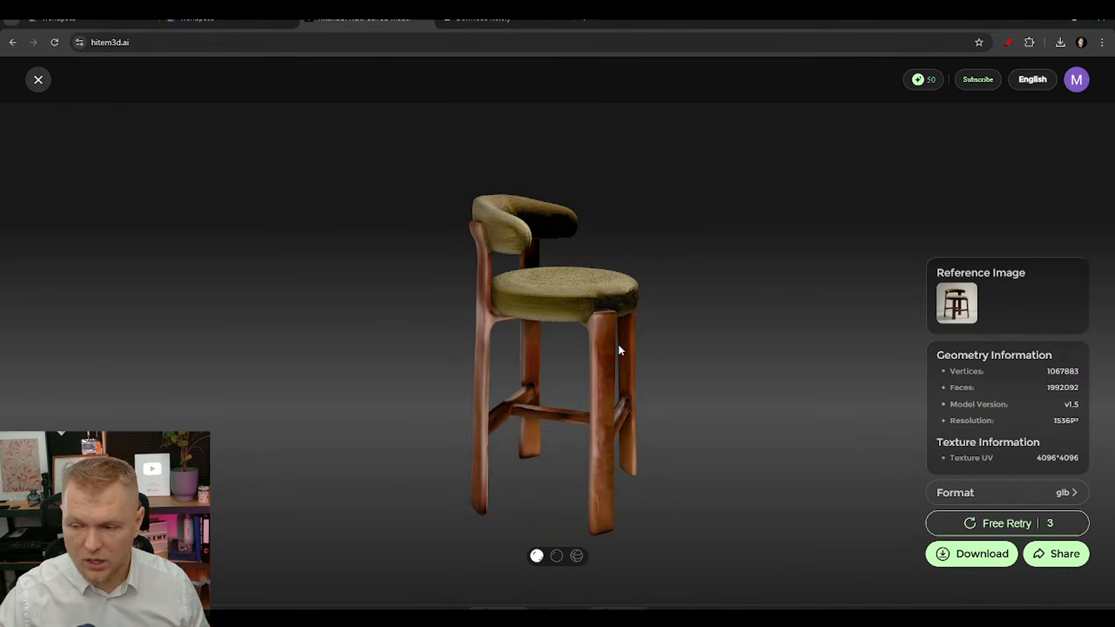
# Step: Turn the stool's texture off, examine the bare seat and leg geometry up close, and display the mesh wireframe
pyautogui.click(556, 556)
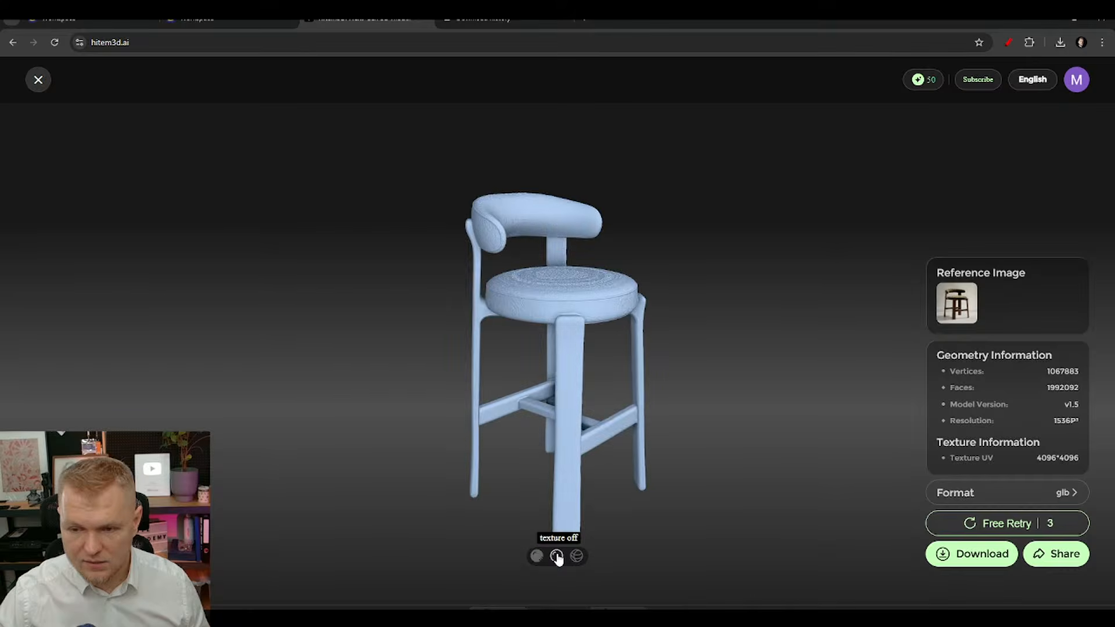
pyautogui.moveTo(556, 399); pyautogui.dragTo(534, 325)
pyautogui.scroll(5, 528, 279)
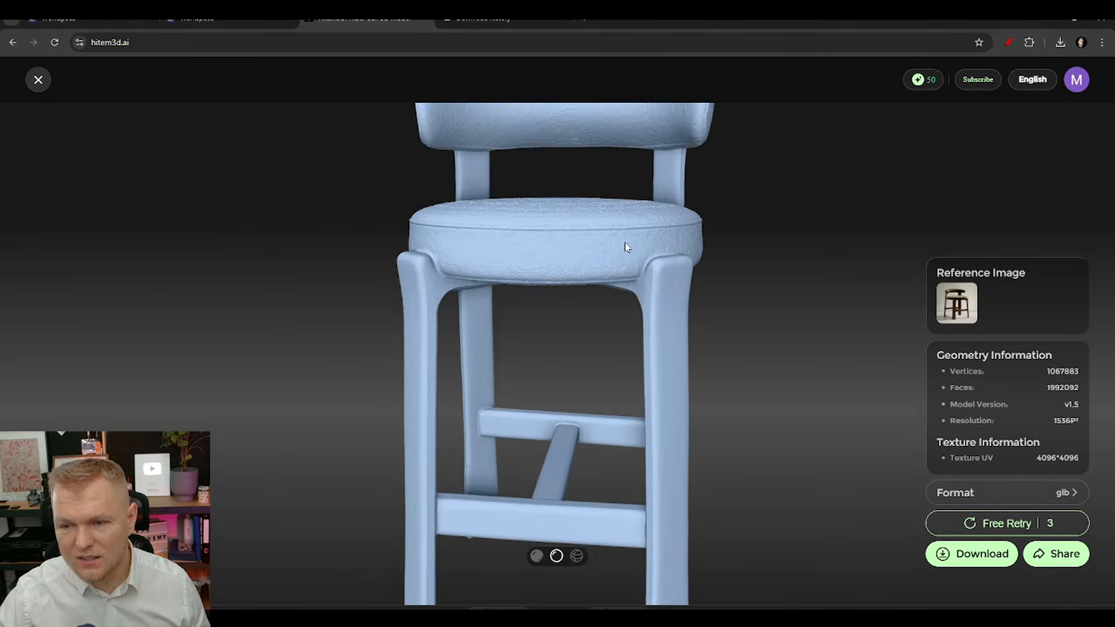
pyautogui.scroll(-3, 524, 256)
pyautogui.moveTo(525, 255); pyautogui.dragTo(562, 282)
pyautogui.scroll(5, 604, 297)
pyautogui.scroll(-5, 562, 281)
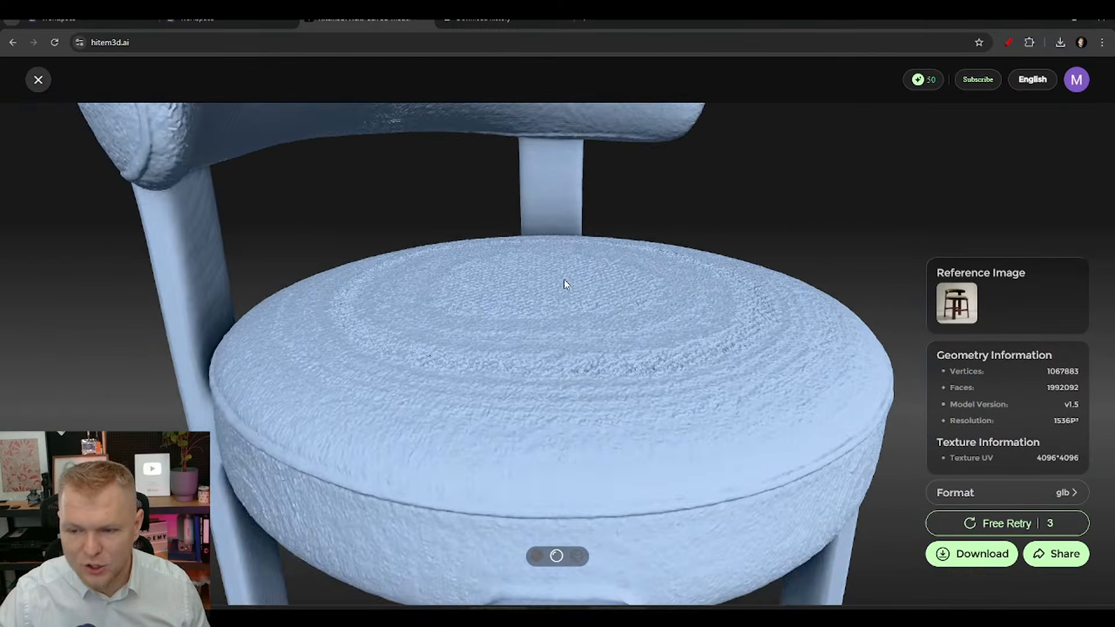
pyautogui.scroll(-8, 563, 284)
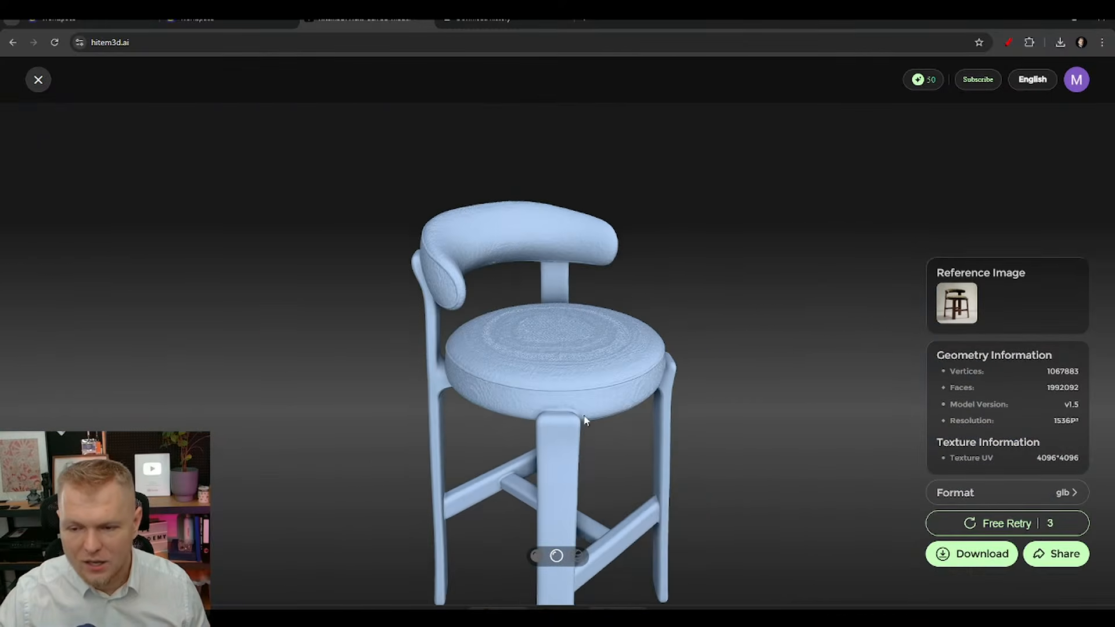
pyautogui.click(577, 556)
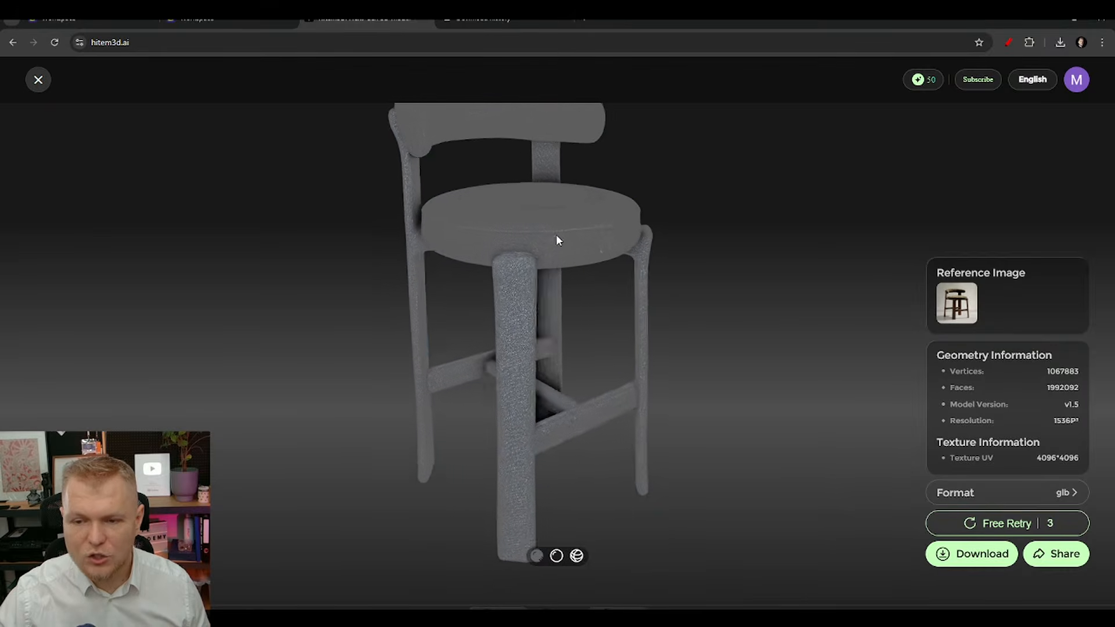
# Step: Switch the stool between its untextured and textured displays, and examine the textured seat, backrest and legs from several angles
pyautogui.click(537, 556)
pyautogui.moveTo(553, 199); pyautogui.dragTo(605, 337)
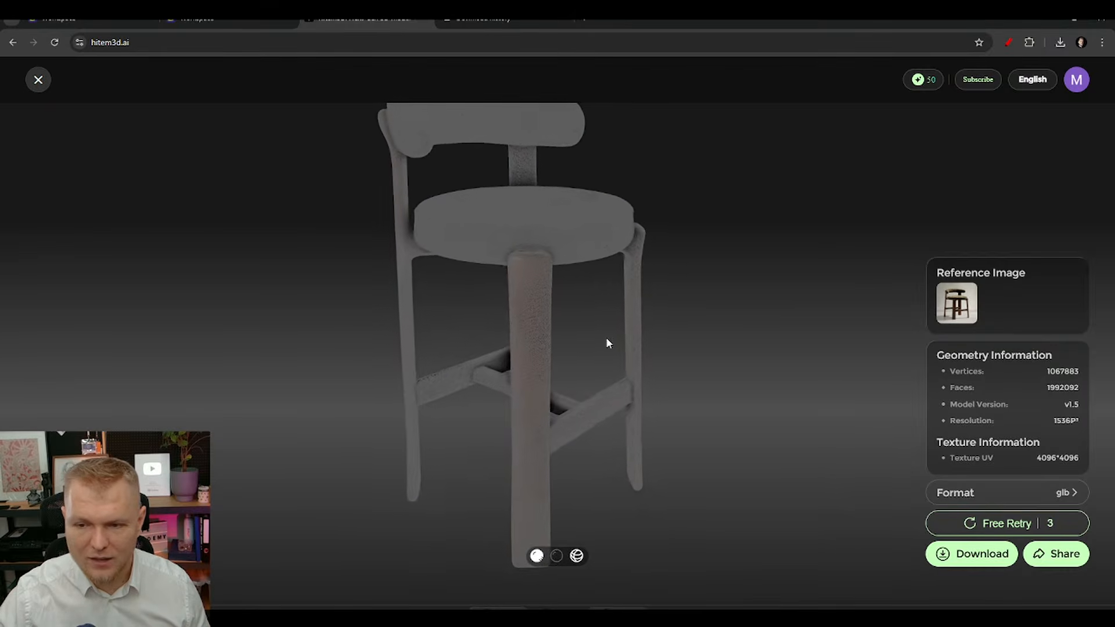
pyautogui.moveTo(552, 207); pyautogui.dragTo(577, 370)
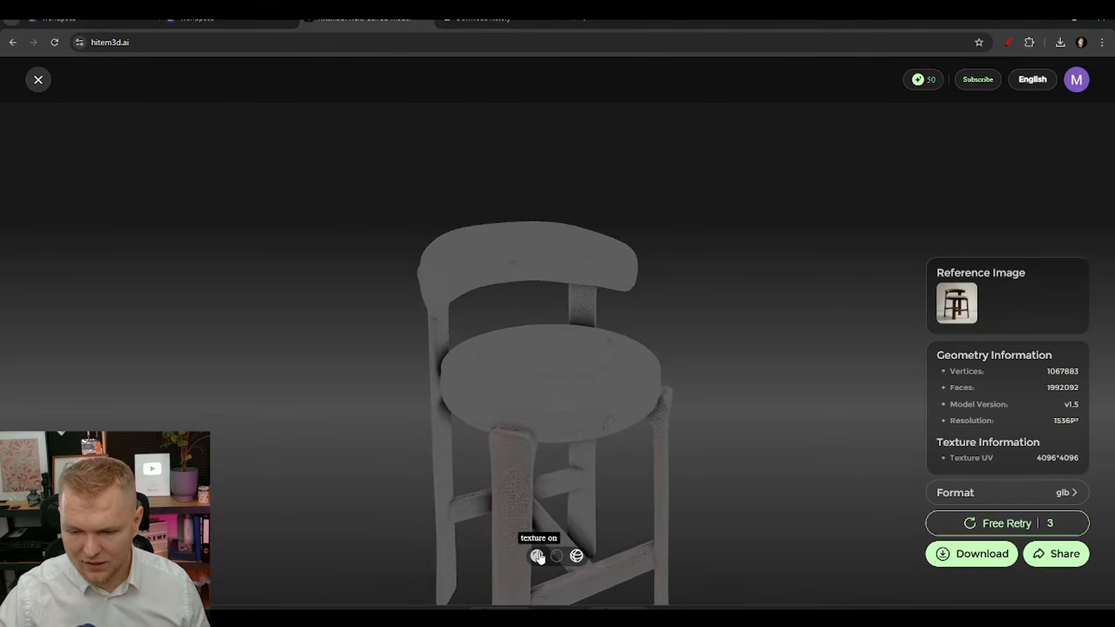
pyautogui.click(577, 556)
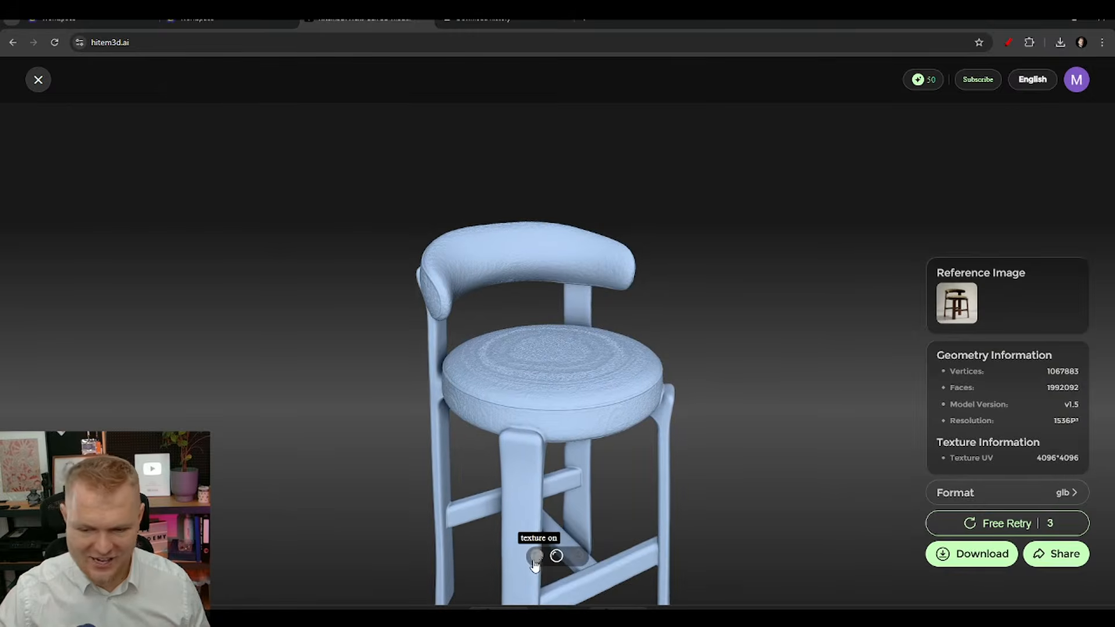
pyautogui.click(536, 555)
pyautogui.moveTo(545, 385); pyautogui.dragTo(527, 214)
pyautogui.scroll(5, 540, 256)
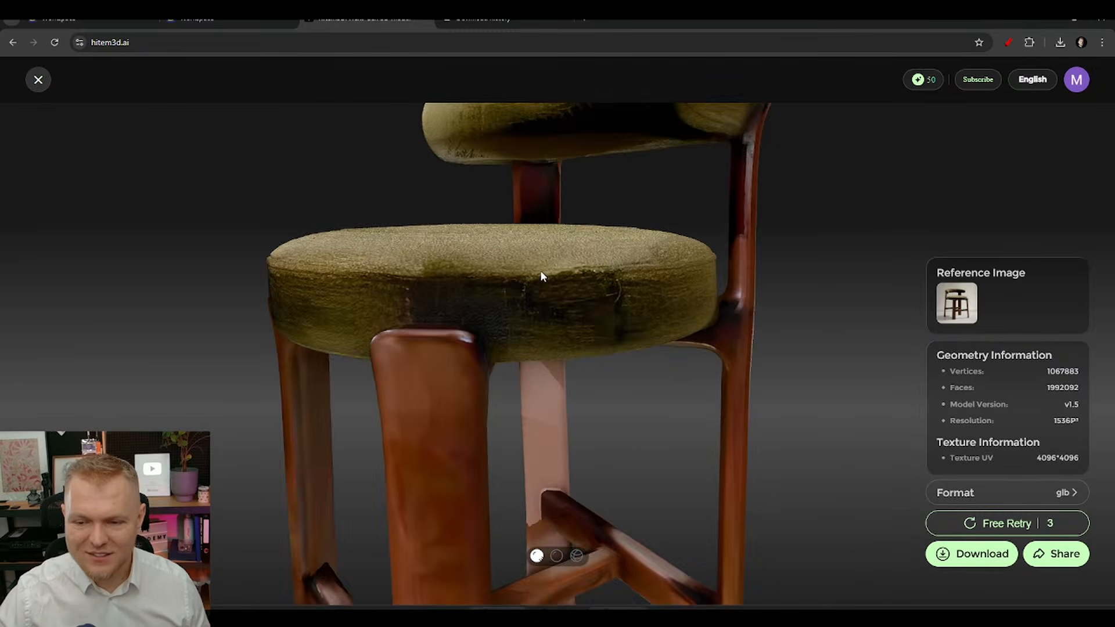
pyautogui.moveTo(556, 167); pyautogui.dragTo(587, 374)
pyautogui.scroll(-5, 587, 366)
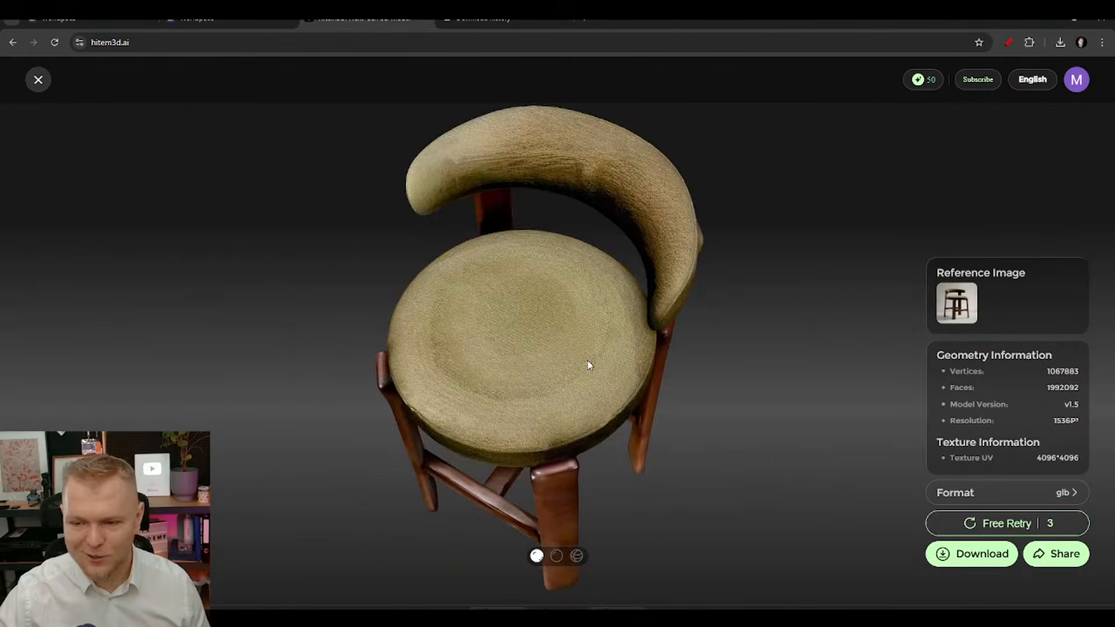
pyautogui.moveTo(658, 328); pyautogui.dragTo(552, 410)
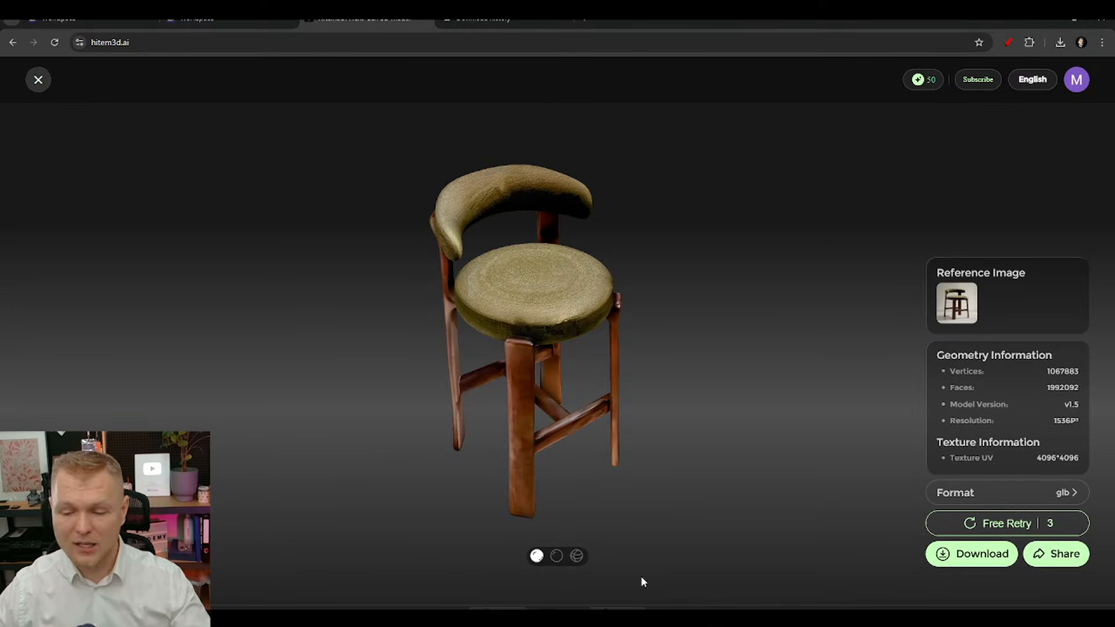
# Step: Switch to the 3ds Max scene and examine the leather chair's seat up close and as a whole
pyautogui.click(734, 592)
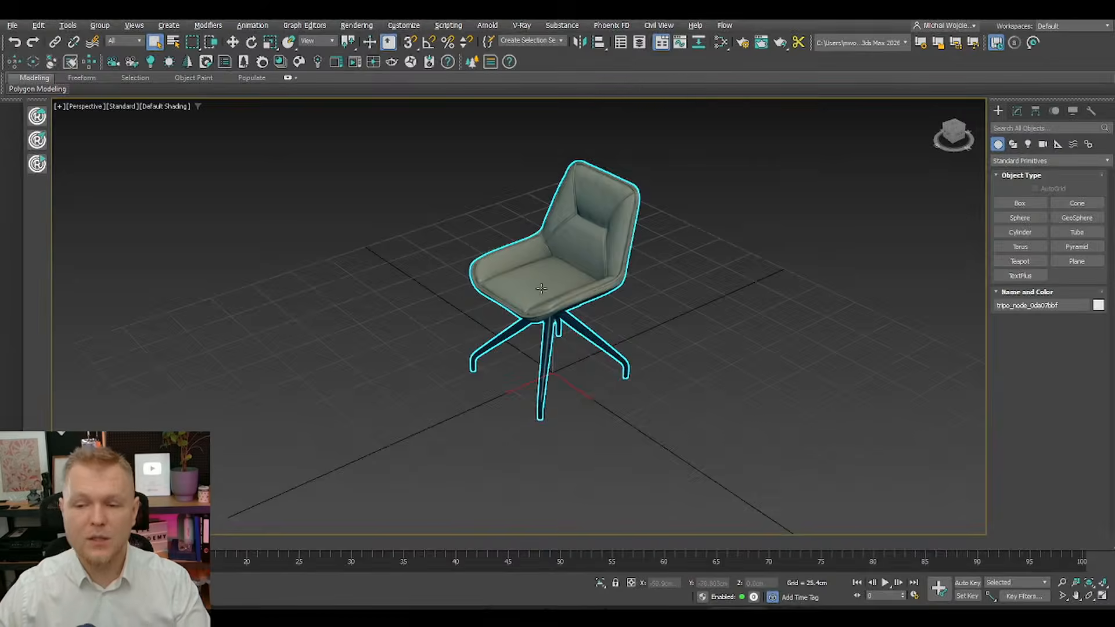
pyautogui.scroll(5, 553, 296)
pyautogui.scroll(10, 552, 296)
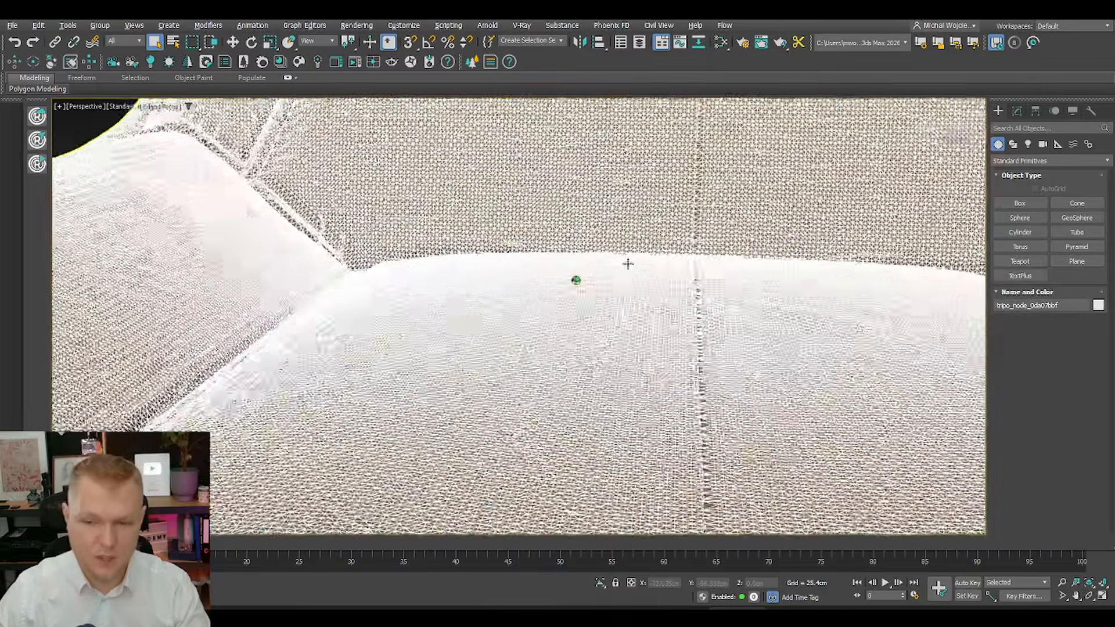
pyautogui.press('z')
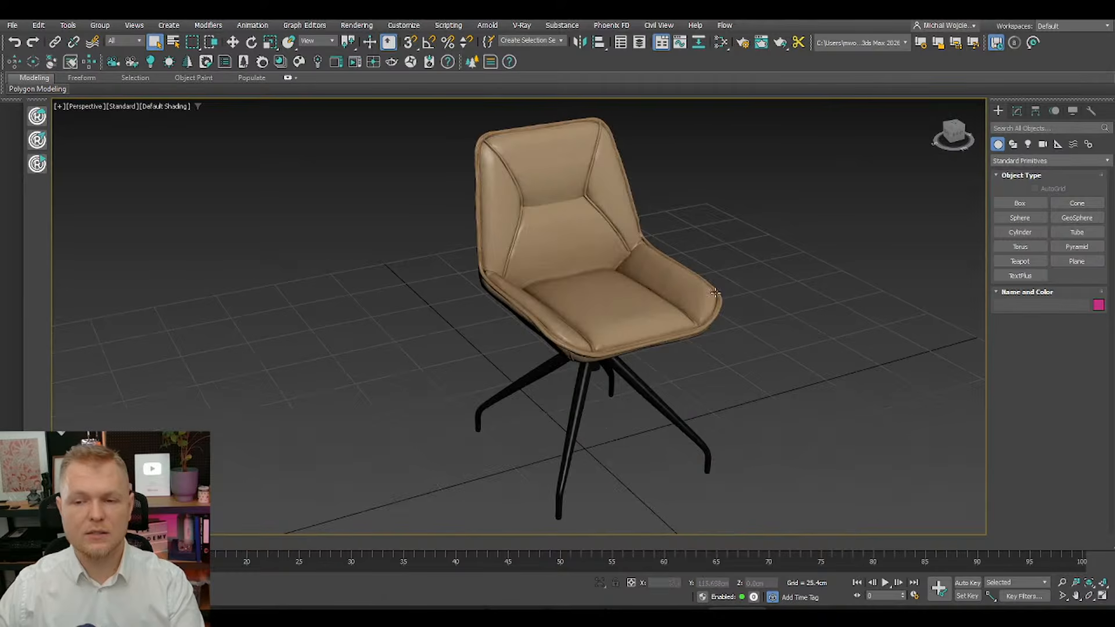
pyautogui.moveTo(663, 288)
pyautogui.mouseDown(button='middle')
pyautogui.moveTo(623, 285)
pyautogui.moveTo(636, 288)
pyautogui.mouseUp(button='middle')
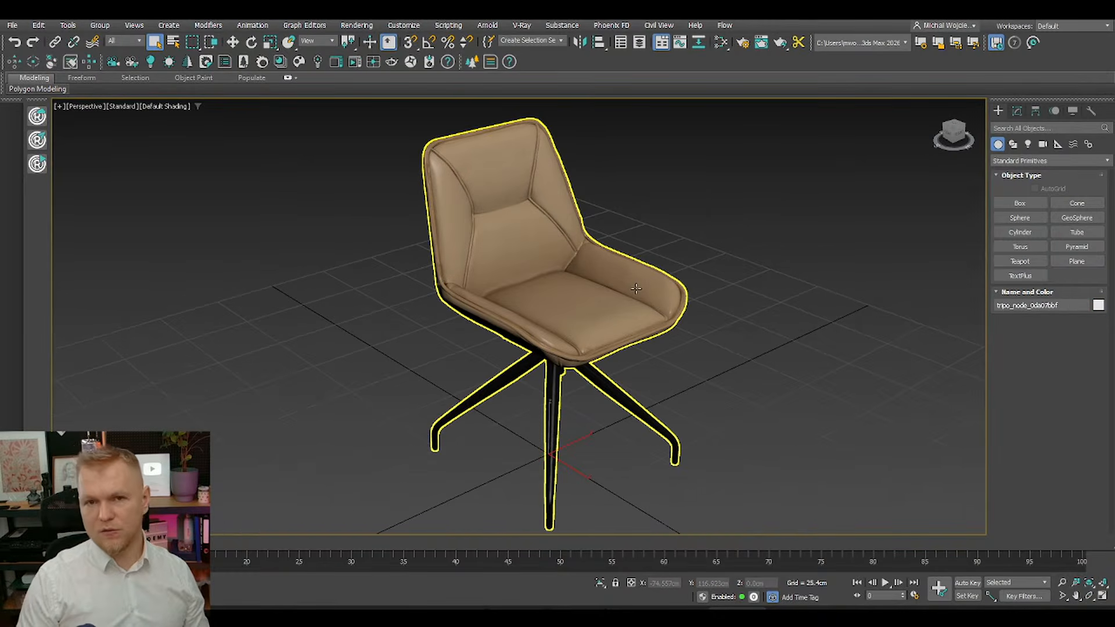
pyautogui.keyDown('alt'); pyautogui.moveTo(636, 288); pyautogui.dragTo(541, 392, button='middle'); pyautogui.keyUp('alt')
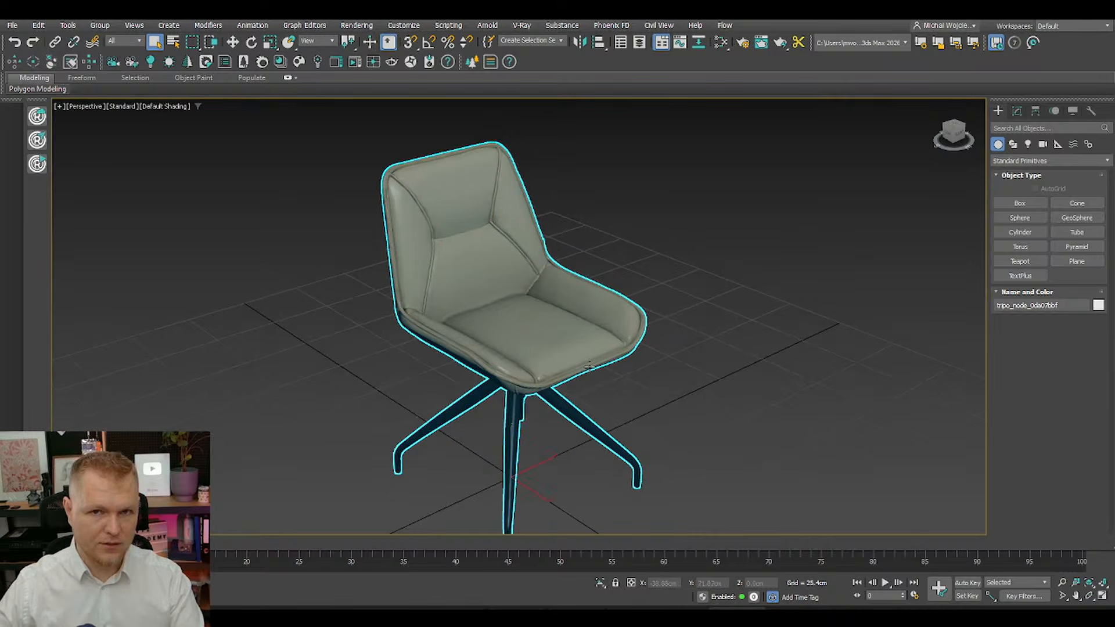
# Step: Clone the leather chair beside the original along the Y axis as an independent copy
pyautogui.press('w')
pyautogui.keyDown('shift'); pyautogui.moveTo(530, 473); pyautogui.dragTo(712, 381); pyautogui.keyUp('shift')
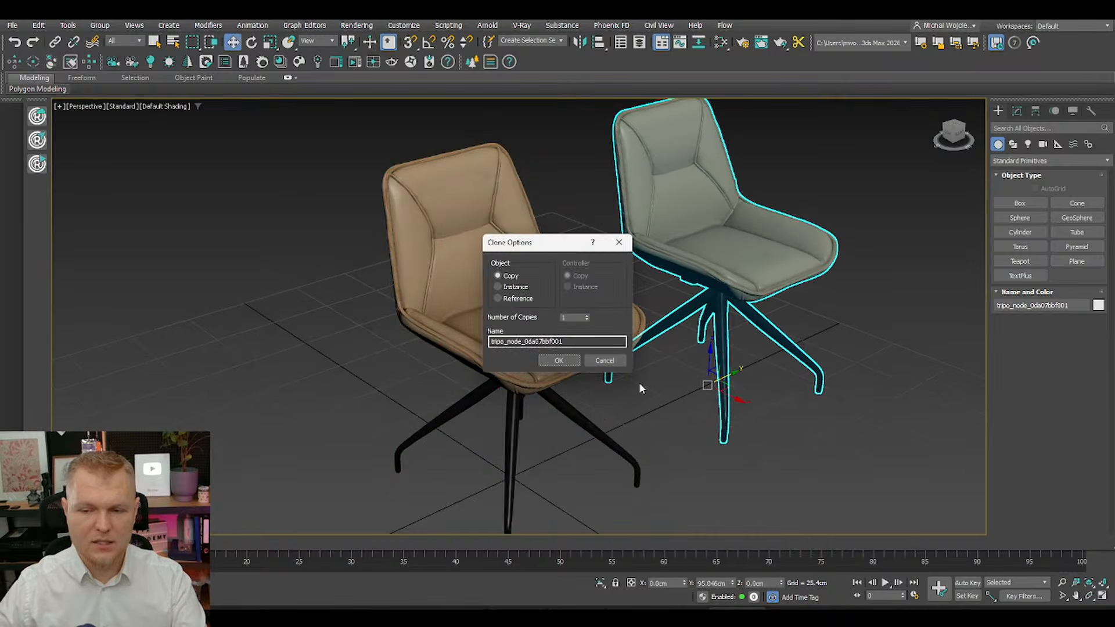
pyautogui.click(558, 360)
pyautogui.moveTo(525, 340)
pyautogui.mouseDown(button='middle')
pyautogui.moveTo(507, 331)
pyautogui.moveTo(526, 316)
pyautogui.mouseUp(button='middle')
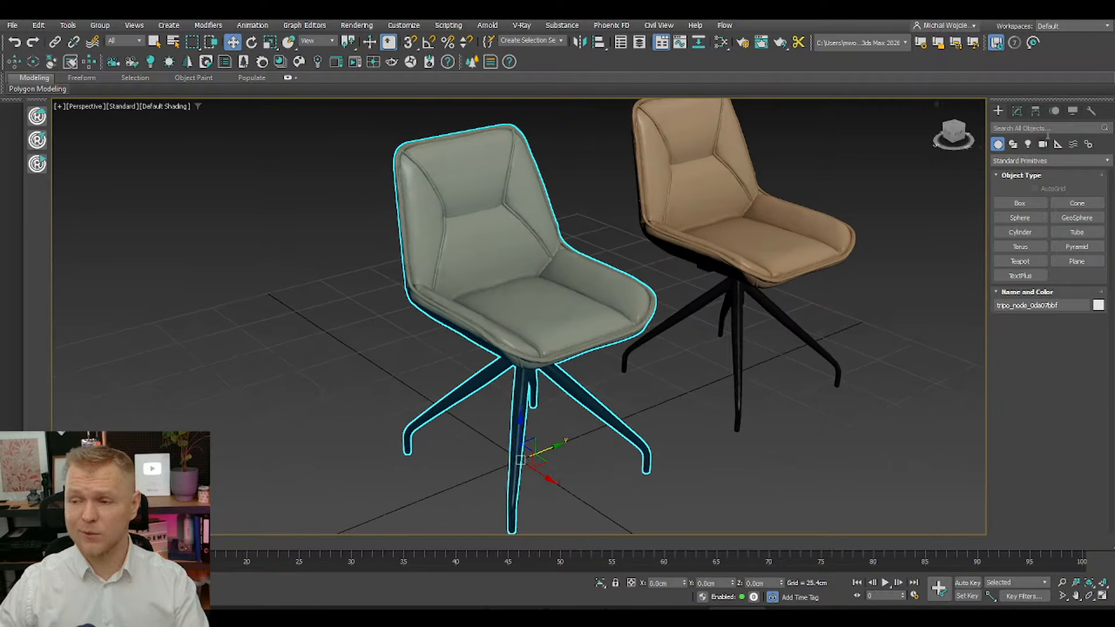
# Step: Add a ProOptimizer modifier to the original chair and calculate the optimization
pyautogui.click(1017, 111)
pyautogui.click(1030, 144)
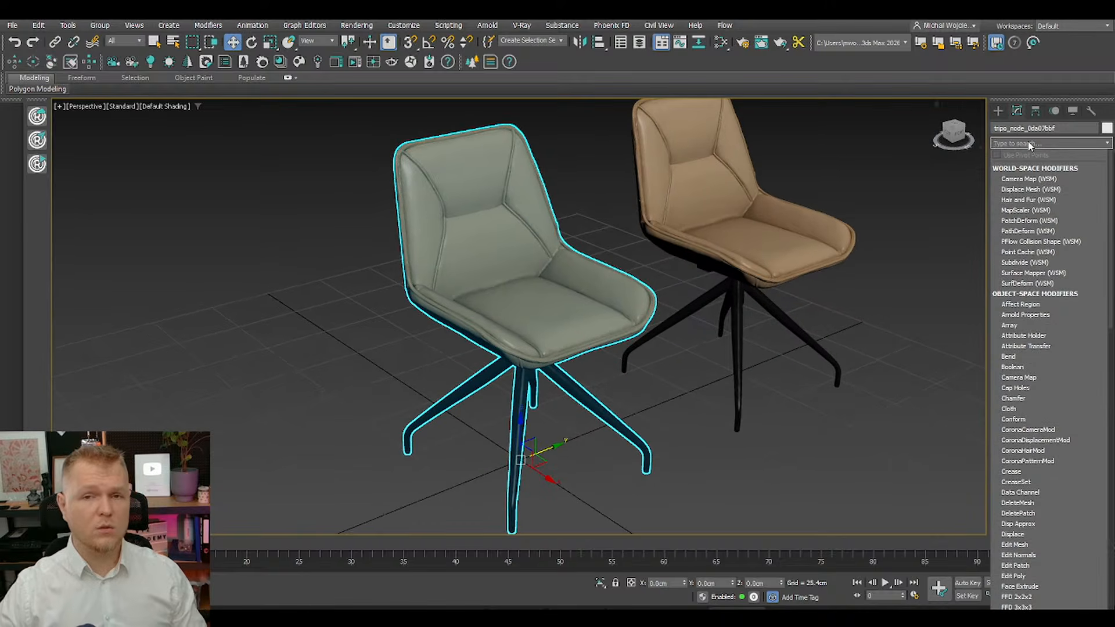
pyautogui.write('p')
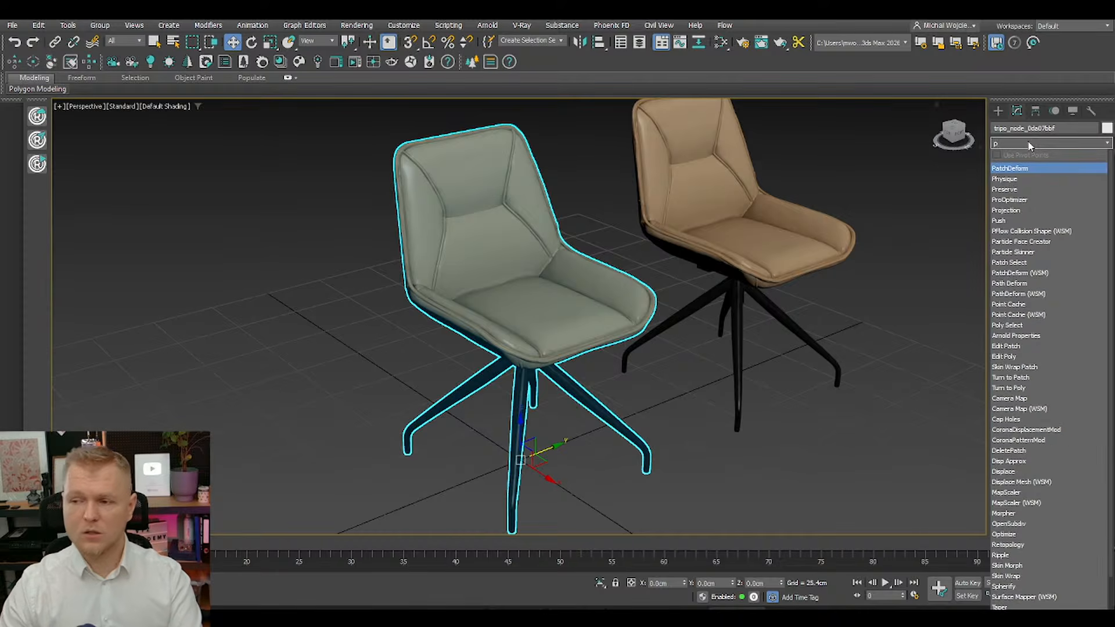
pyautogui.click(1010, 199)
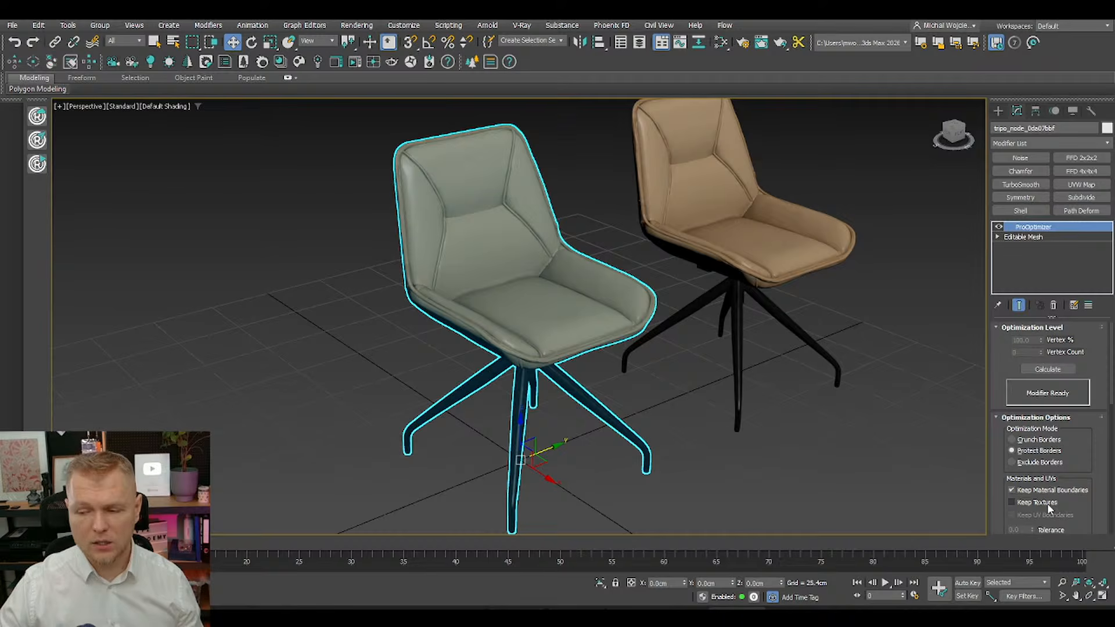
pyautogui.click(1037, 367)
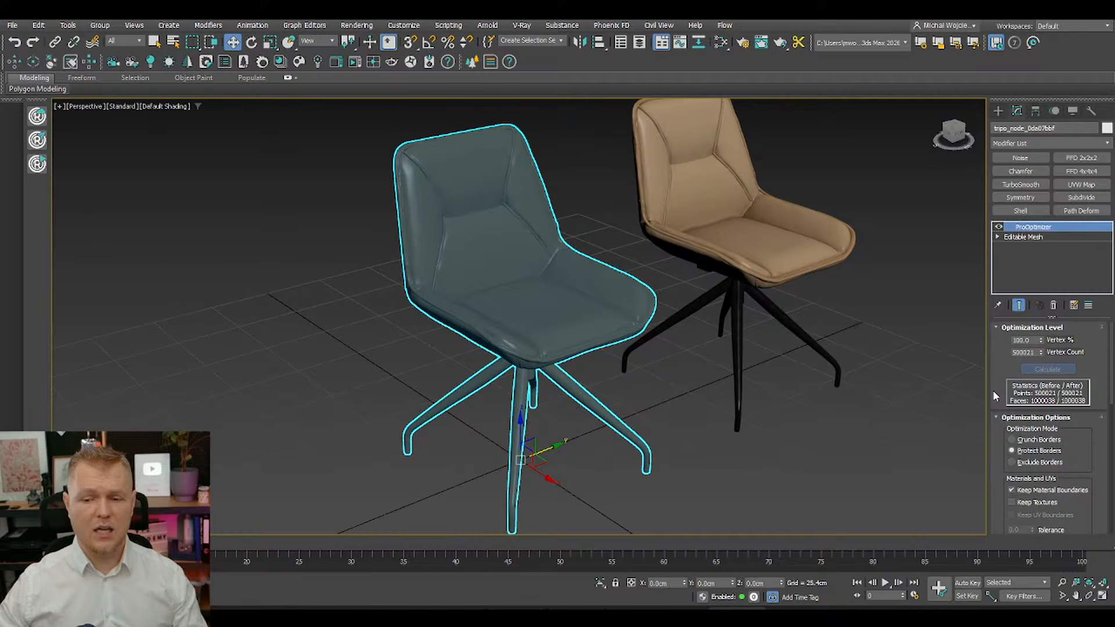
# Step: Reselect the chair with the ProOptimizer, enable Keep Textures and recalculate the optimization
pyautogui.click(718, 430)
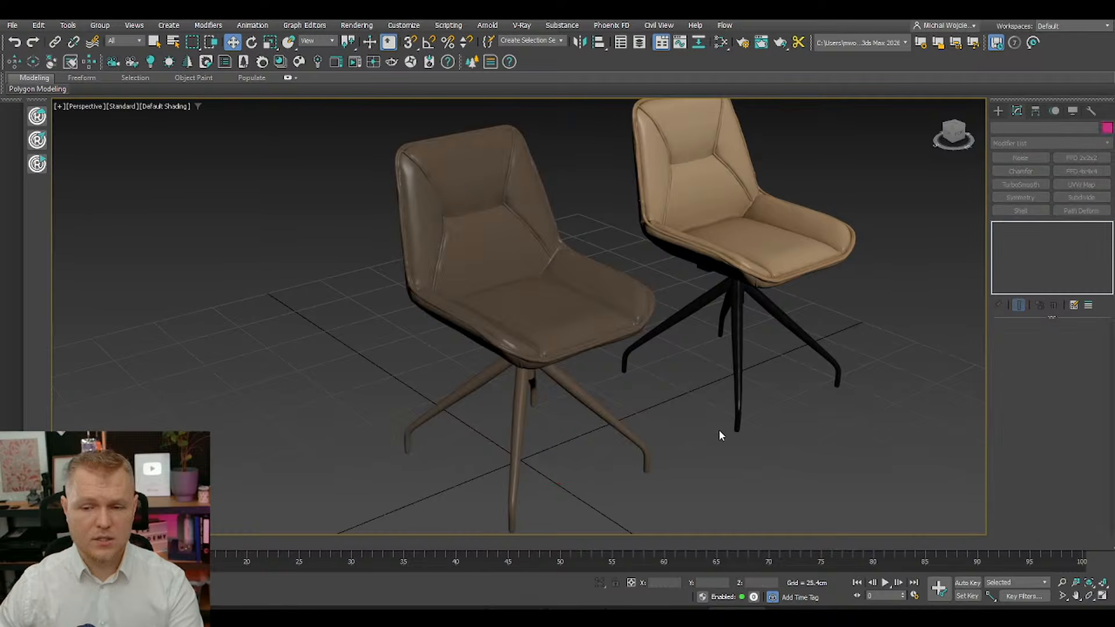
pyautogui.click(570, 346)
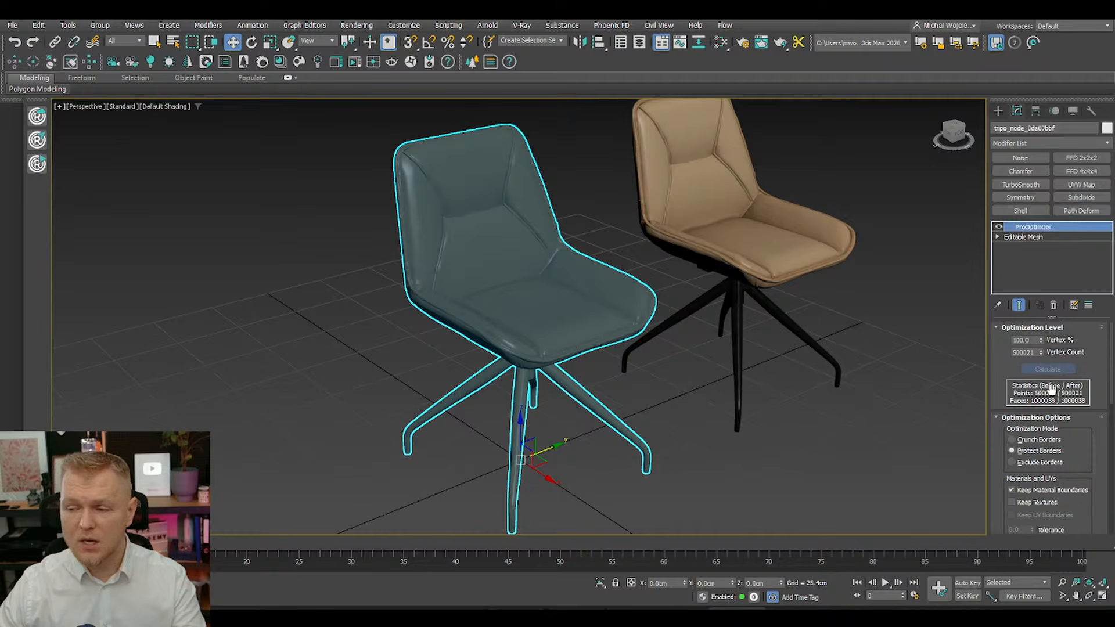
pyautogui.click(1012, 502)
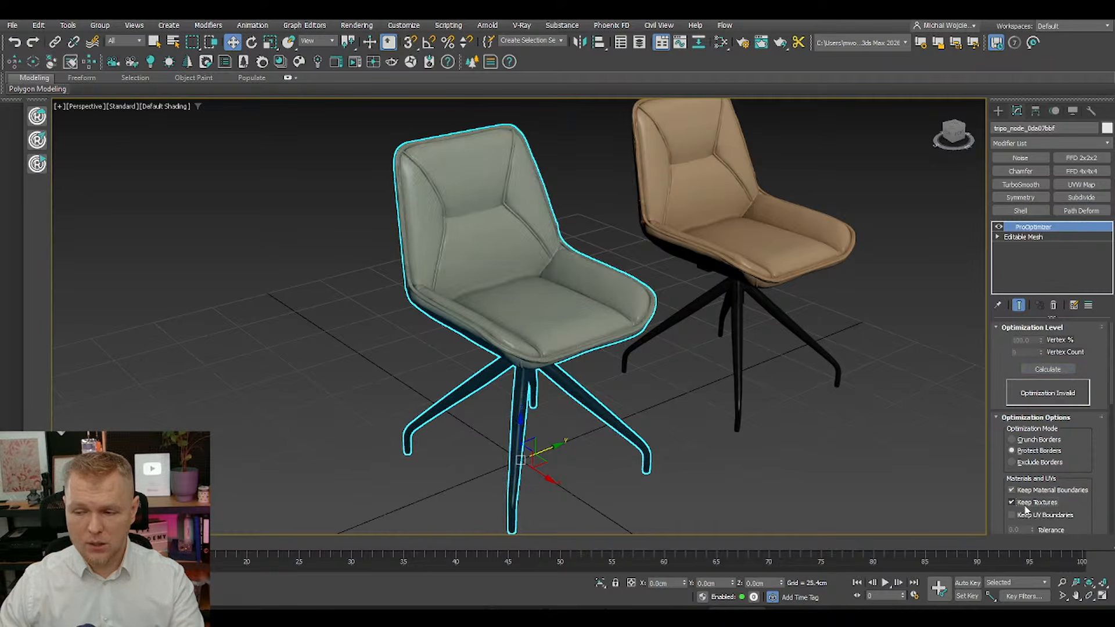
pyautogui.click(1038, 370)
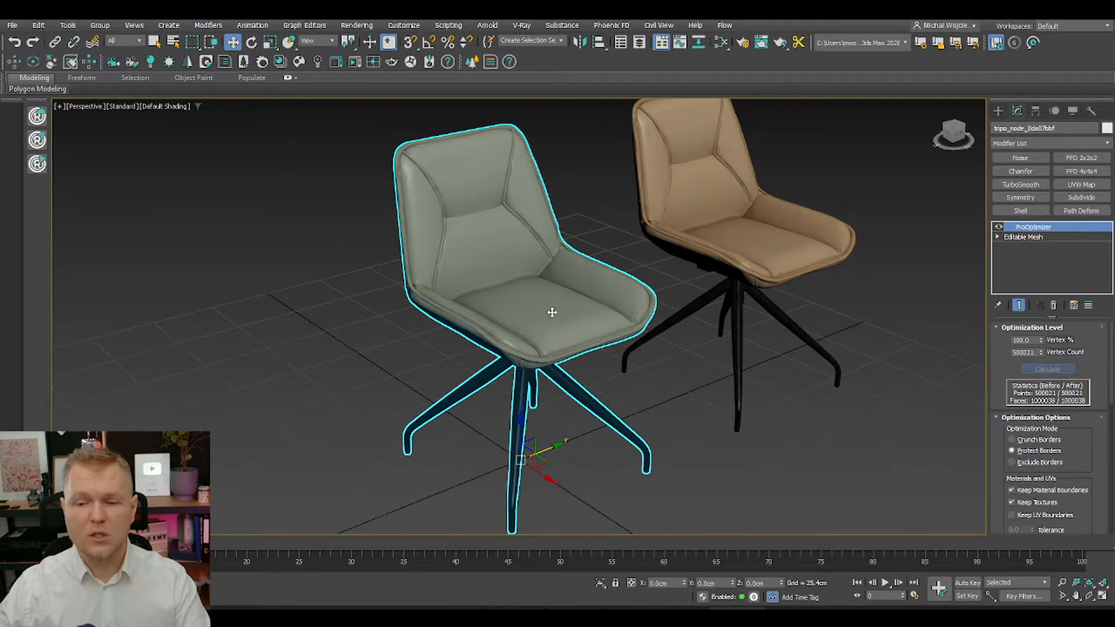
# Step: Try a ProOptimizer vertex percentage of 50 on the chair and check both chairs with edged faces displayed
pyautogui.keyDown('alt'); pyautogui.moveTo(588, 328); pyautogui.dragTo(582, 330, button='middle'); pyautogui.keyUp('alt')
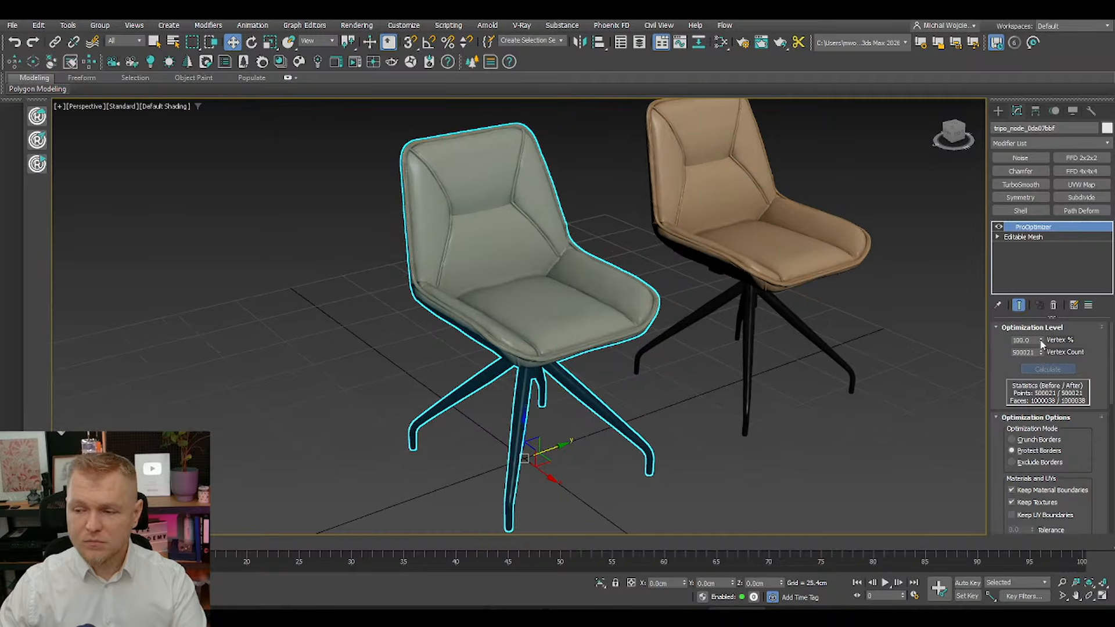
pyautogui.scroll(-3, 818, 333)
pyautogui.scroll(5, 747, 318)
pyautogui.scroll(-4, 665, 248)
pyautogui.keyDown('alt'); pyautogui.moveTo(664, 248); pyautogui.dragTo(648, 294, button='middle'); pyautogui.keyUp('alt')
pyautogui.scroll(5, 650, 288)
pyautogui.moveTo(599, 297); pyautogui.dragTo(602, 292, button='middle')
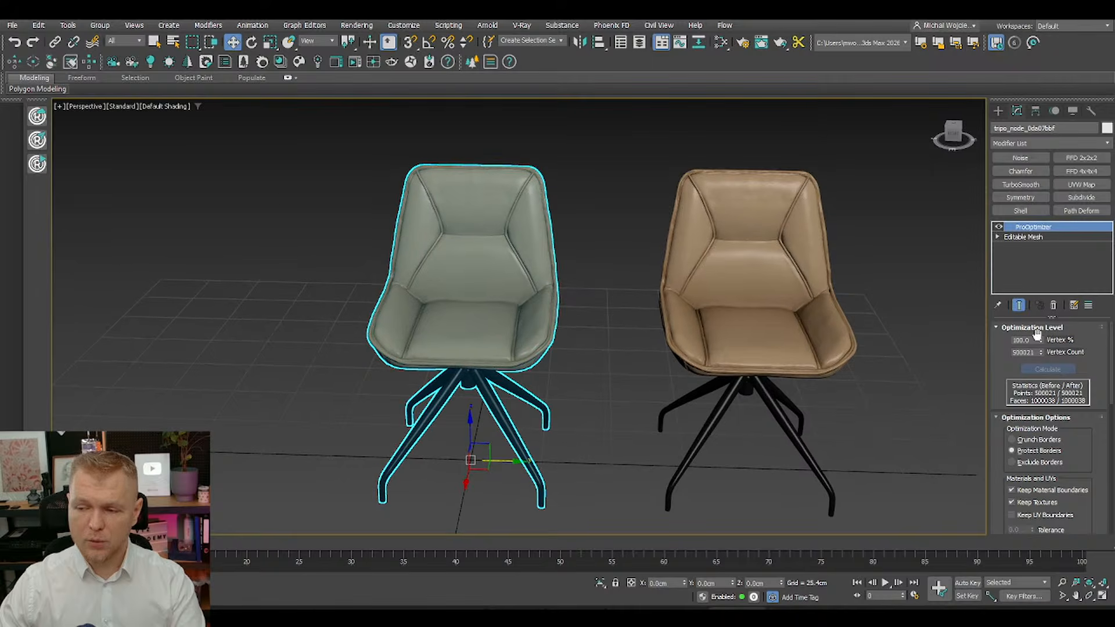
pyautogui.moveTo(1041, 339); pyautogui.dragTo(1030, 348)
pyautogui.doubleClick(1021, 340)
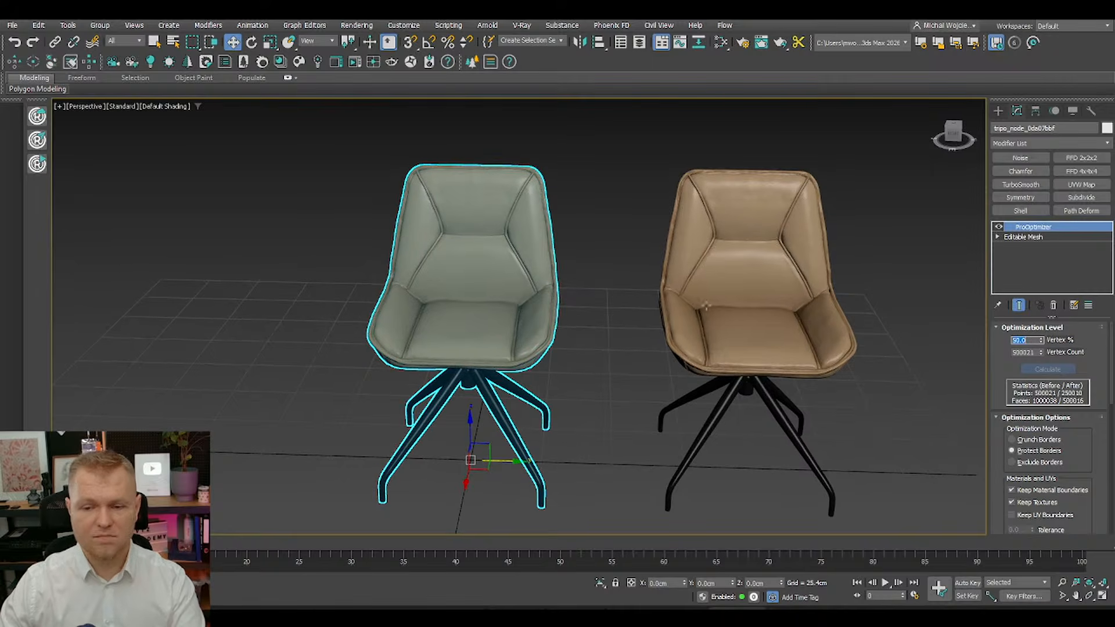
pyautogui.moveTo(706, 307)
pyautogui.keyDown('alt'); pyautogui.mouseDown(button='middle')
pyautogui.moveTo(598, 267)
pyautogui.moveTo(608, 259)
pyautogui.moveTo(598, 256)
pyautogui.mouseUp(button='middle'); pyautogui.keyUp('alt')
pyautogui.press('F4')
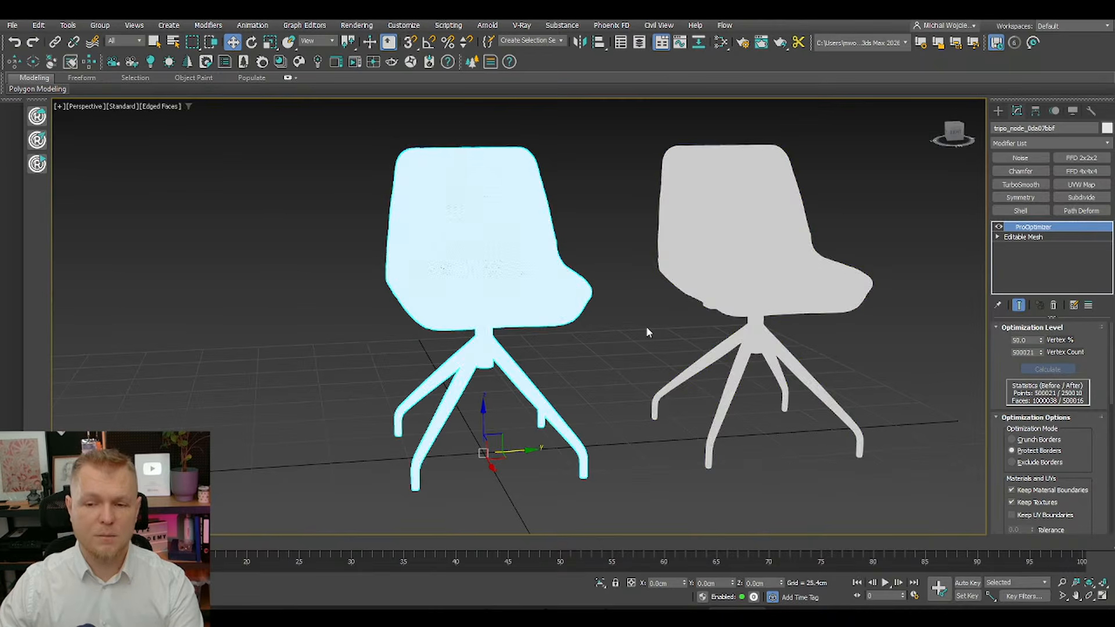
pyautogui.press('F4')
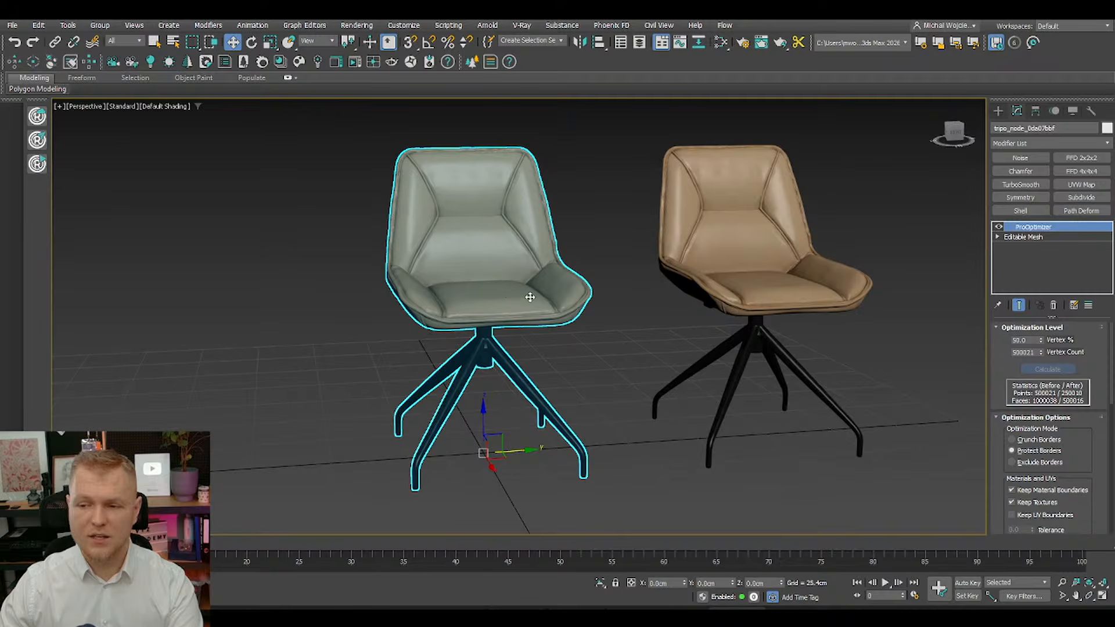
# Step: Try a ProOptimizer vertex percentage of 10 on the chair and compare both chairs' meshes in edged-faces and wireframe display
pyautogui.doubleClick(1024, 340)
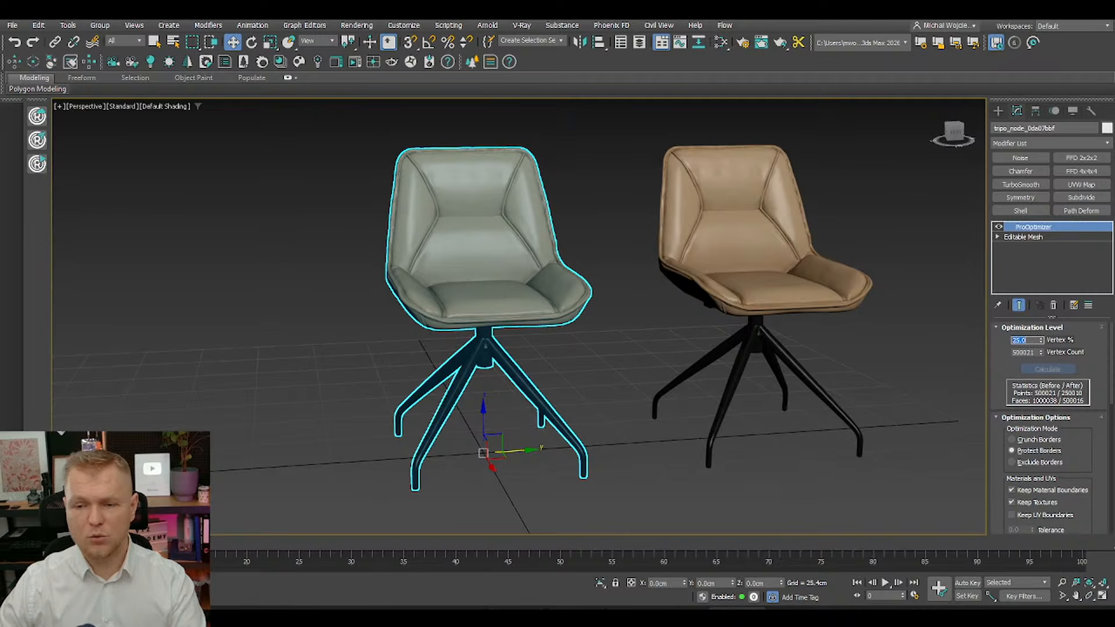
pyautogui.write('10')
pyautogui.press('Return')
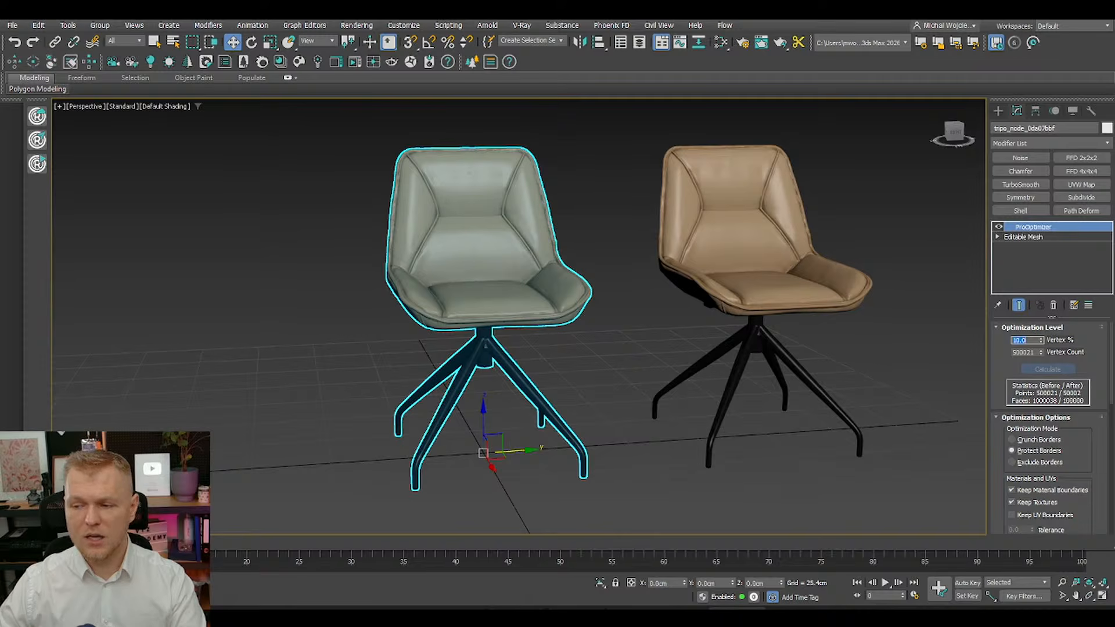
pyautogui.press('F4')
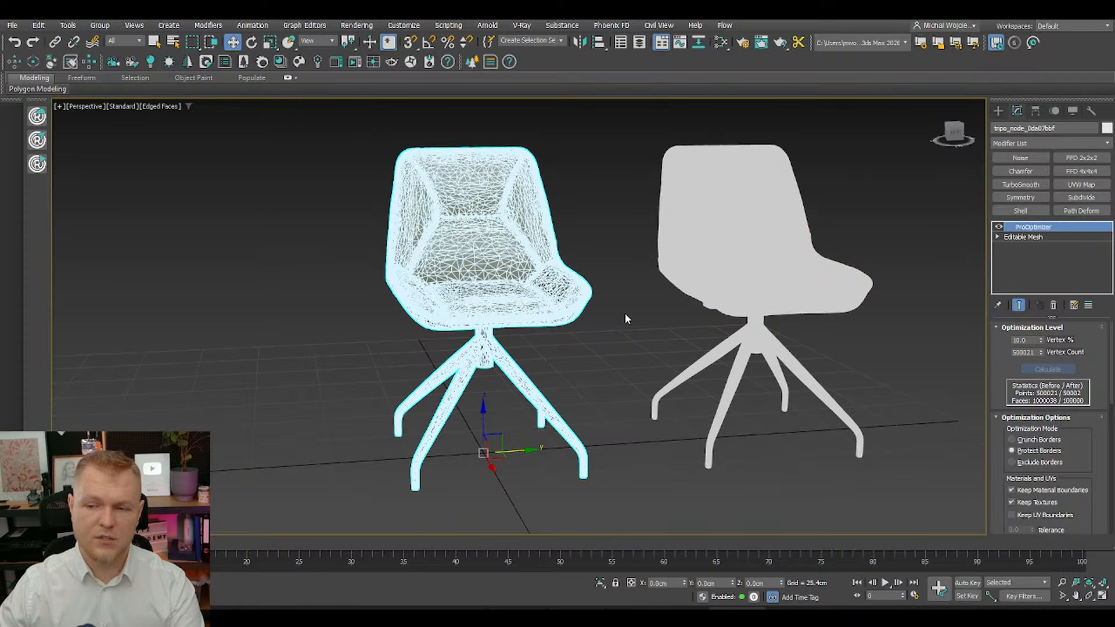
pyautogui.click(624, 313)
pyautogui.moveTo(619, 301)
pyautogui.keyDown('alt'); pyautogui.mouseDown(button='middle')
pyautogui.moveTo(651, 381)
pyautogui.moveTo(583, 393)
pyautogui.mouseUp(button='middle'); pyautogui.keyUp('alt')
pyautogui.scroll(3, 521, 294)
pyautogui.press('F3')
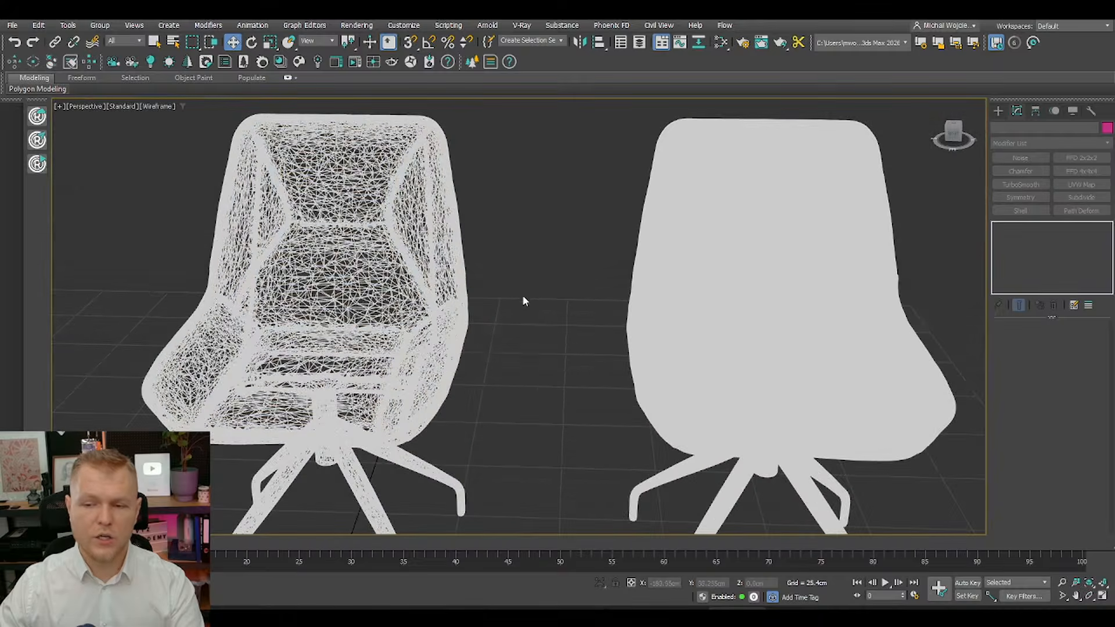
# Step: Restore shaded display without edges and compare the optimized and original chairs up close and from different angles
pyautogui.press('F3')
pyautogui.press('F4')
pyautogui.press('F4')
pyautogui.press('F4')
pyautogui.click(401, 358)
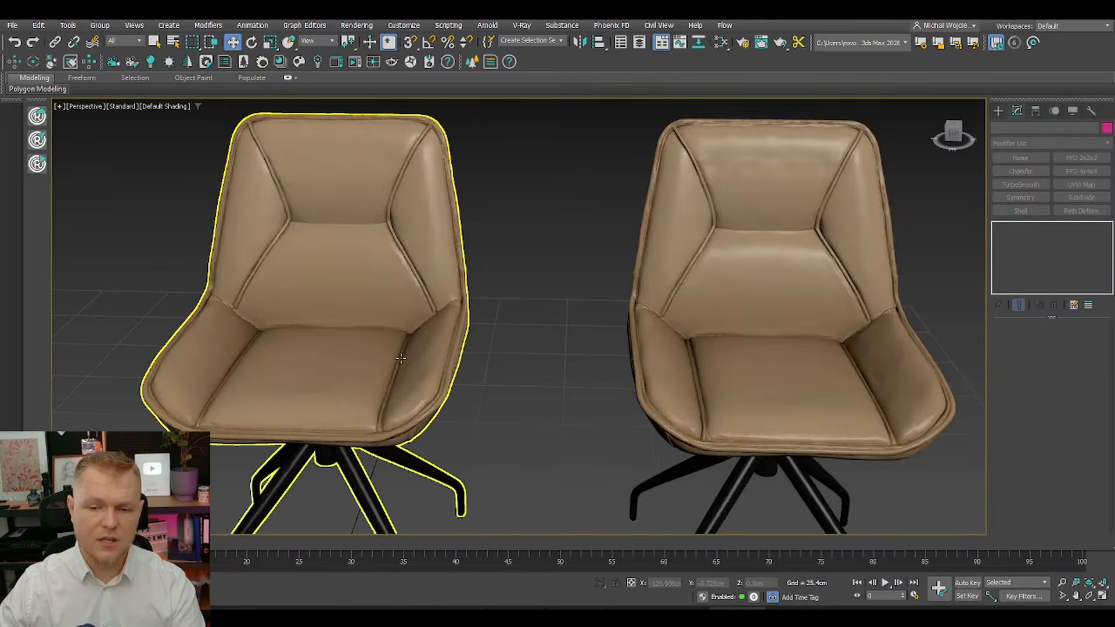
pyautogui.scroll(3, 401, 358)
pyautogui.scroll(3, 400, 358)
pyautogui.scroll(-8, 607, 388)
pyautogui.click(608, 388)
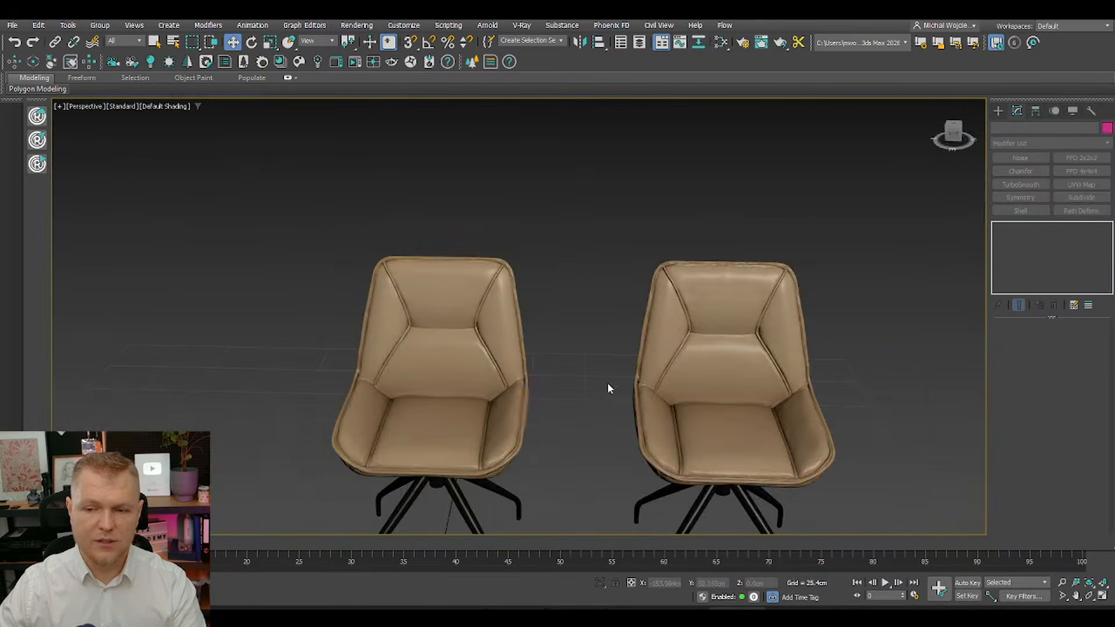
pyautogui.keyDown('alt'); pyautogui.moveTo(608, 388); pyautogui.dragTo(622, 344, button='middle'); pyautogui.keyUp('alt')
pyautogui.click(627, 329)
pyautogui.scroll(4, 568, 316)
# Step: Reselect the optimized chair, try a ProOptimizer vertex percentage of 1, and set it to 5
pyautogui.click(510, 348)
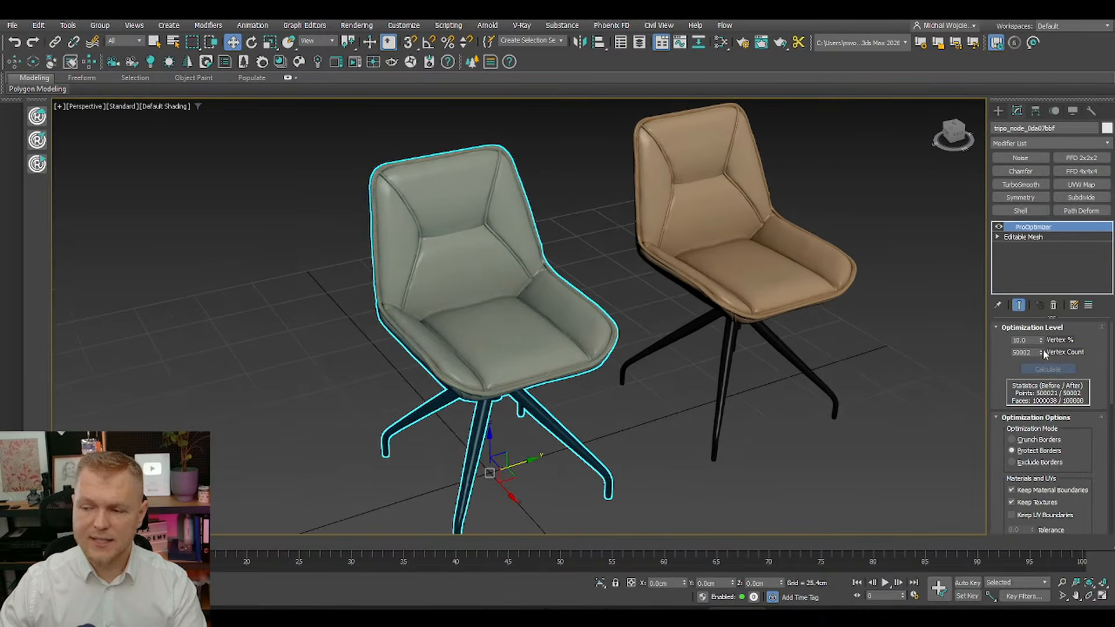
pyautogui.doubleClick(1020, 340)
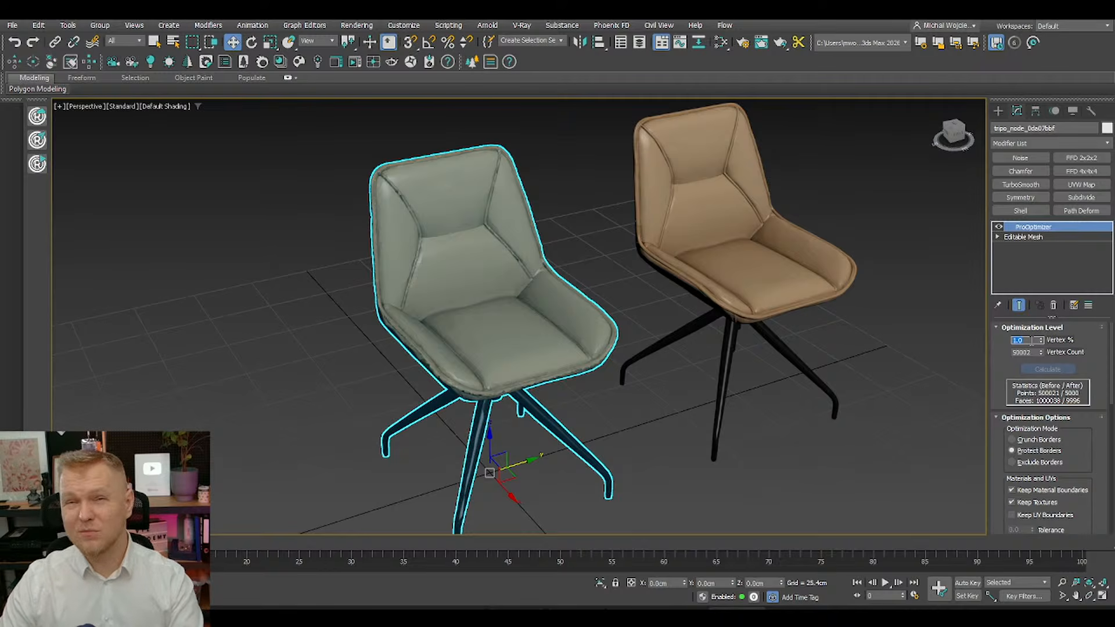
pyautogui.write('2')
pyautogui.press('Return')
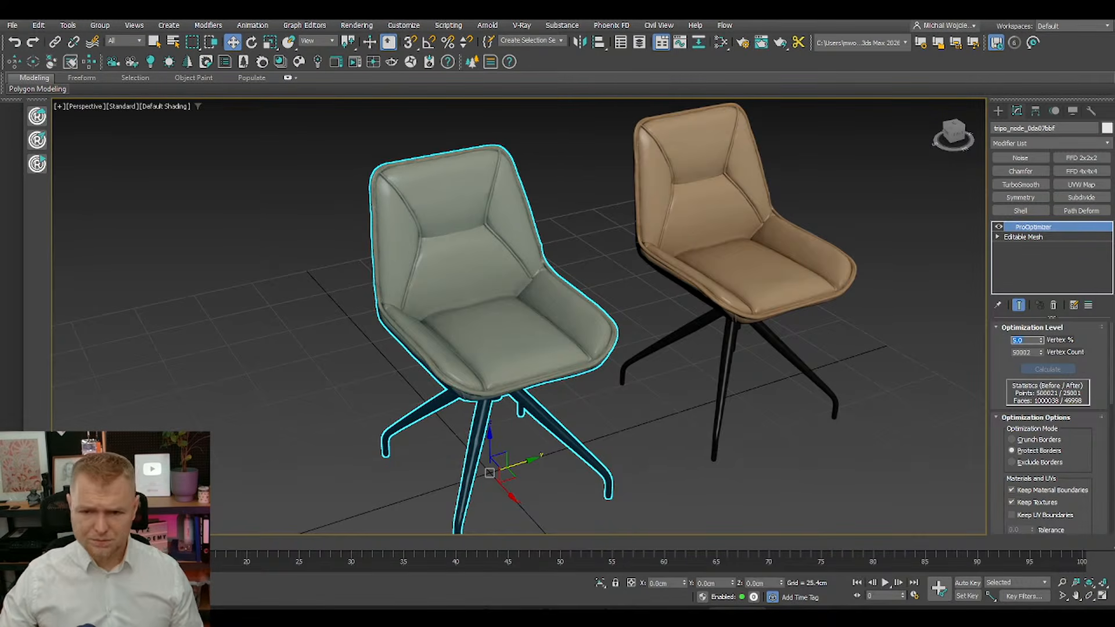
# Step: Show edged faces, check the optimized chair's mesh, and convert that chair to an Editable Poly
pyautogui.click(687, 420)
pyautogui.press('F4')
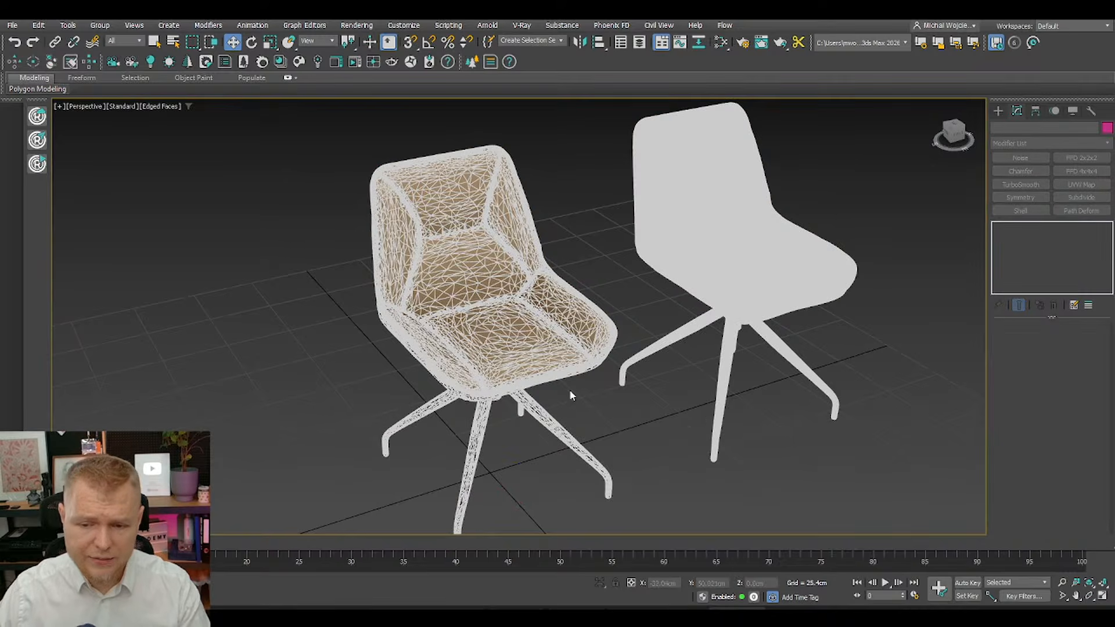
pyautogui.moveTo(568, 394)
pyautogui.keyDown('alt'); pyautogui.mouseDown(button='middle')
pyautogui.moveTo(356, 235)
pyautogui.moveTo(424, 381)
pyautogui.moveTo(479, 315)
pyautogui.mouseUp(button='middle'); pyautogui.keyUp('alt')
pyautogui.click(423, 381)
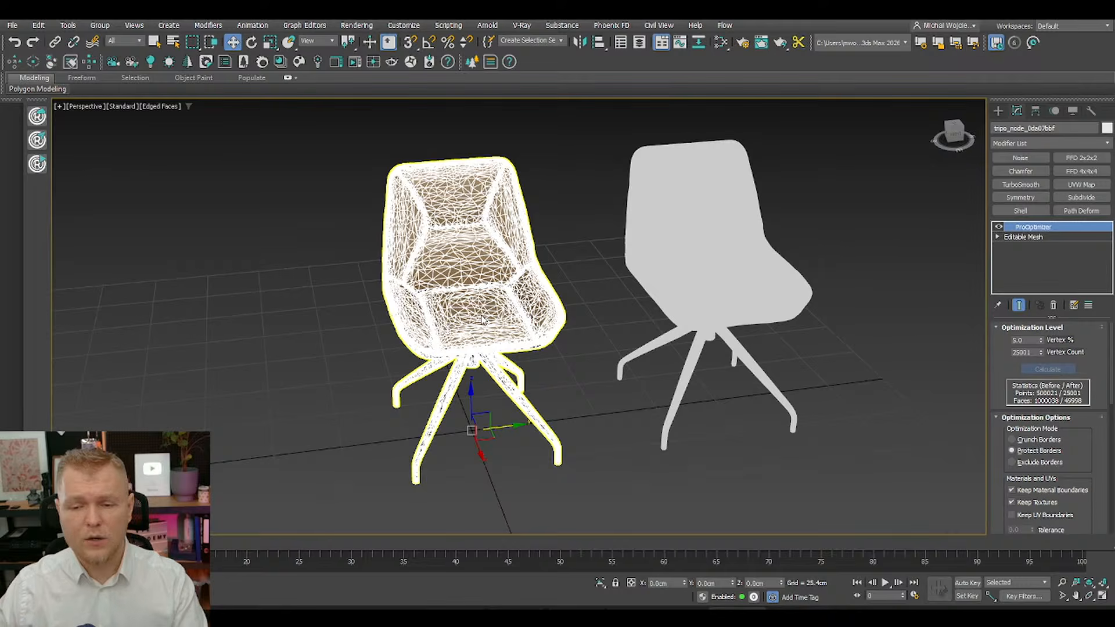
pyautogui.rightClick(480, 315)
pyautogui.moveTo(547, 455)
pyautogui.click(631, 464)
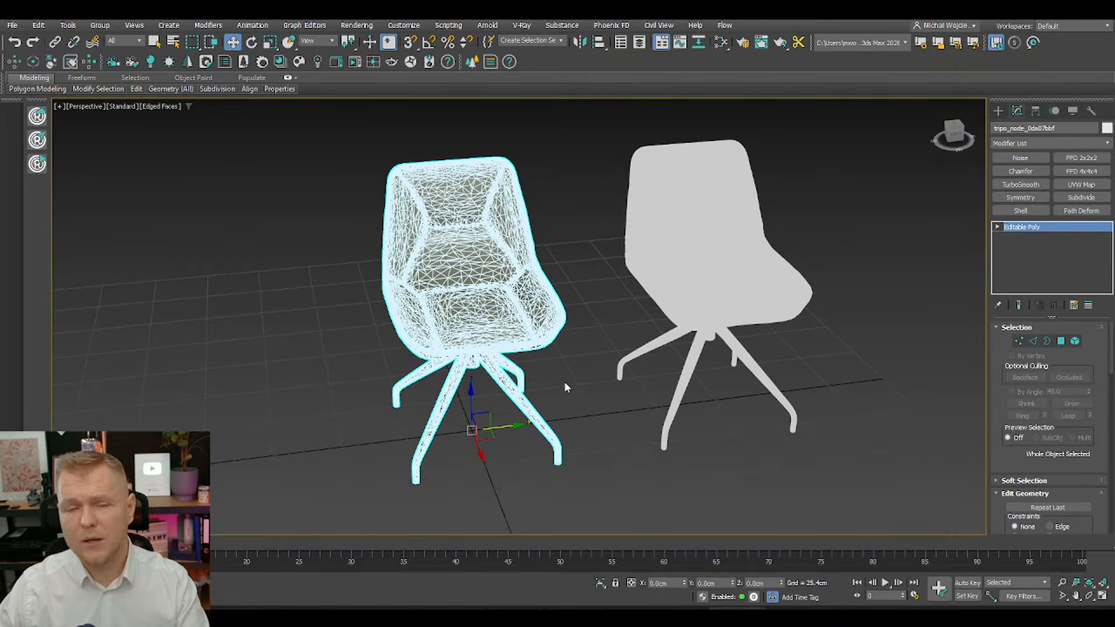
# Step: Add a Slice modifier to the optimized chair, enable slicing along Y, and set the slice type to Remove Negative
pyautogui.moveTo(564, 382); pyautogui.dragTo(635, 378, button='middle')
pyautogui.click(1057, 141)
pyautogui.write('slice')
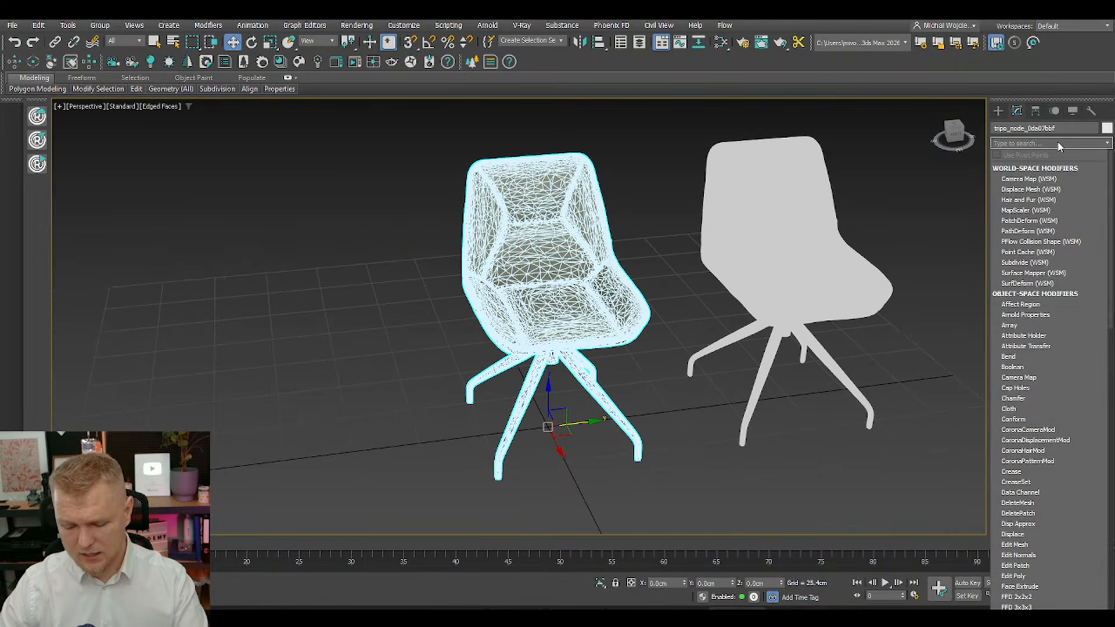
pyautogui.press('Return')
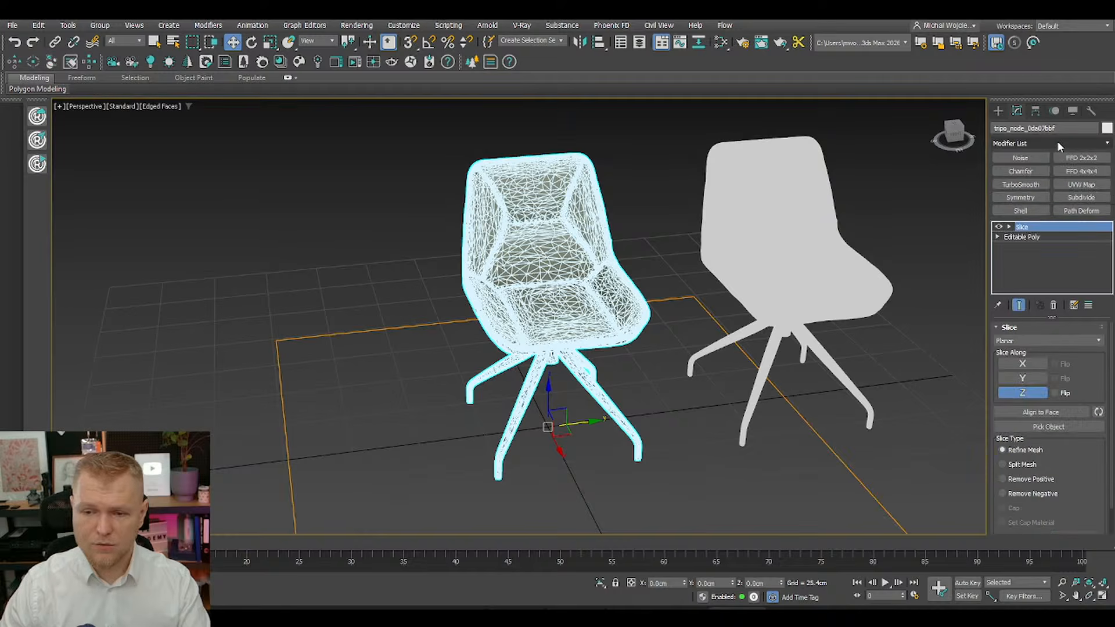
pyautogui.click(1038, 379)
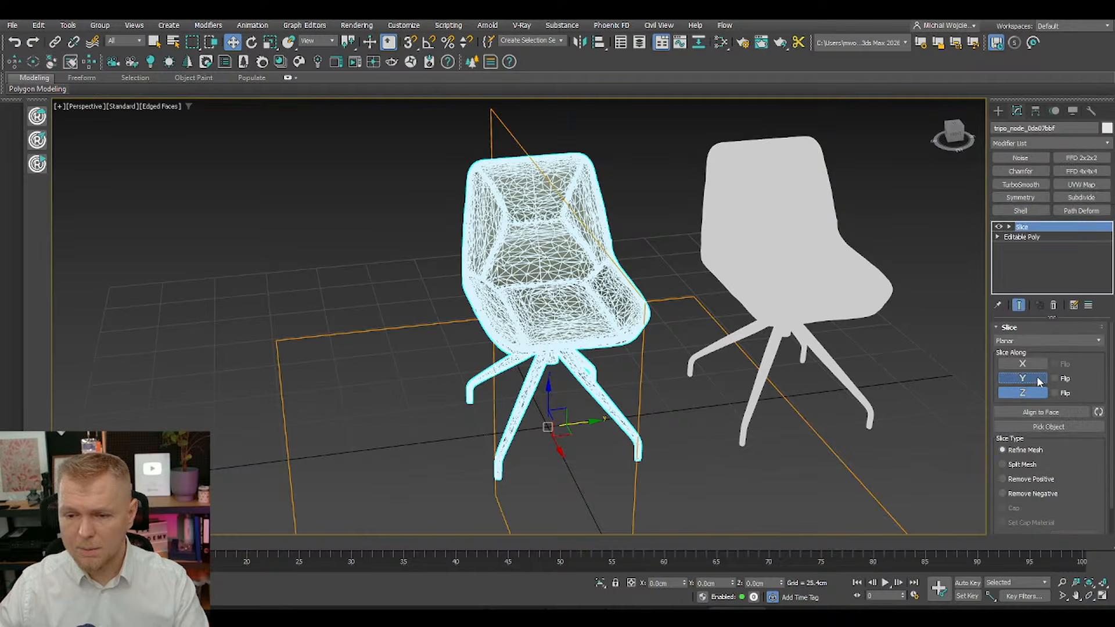
pyautogui.click(1033, 478)
pyautogui.click(1025, 493)
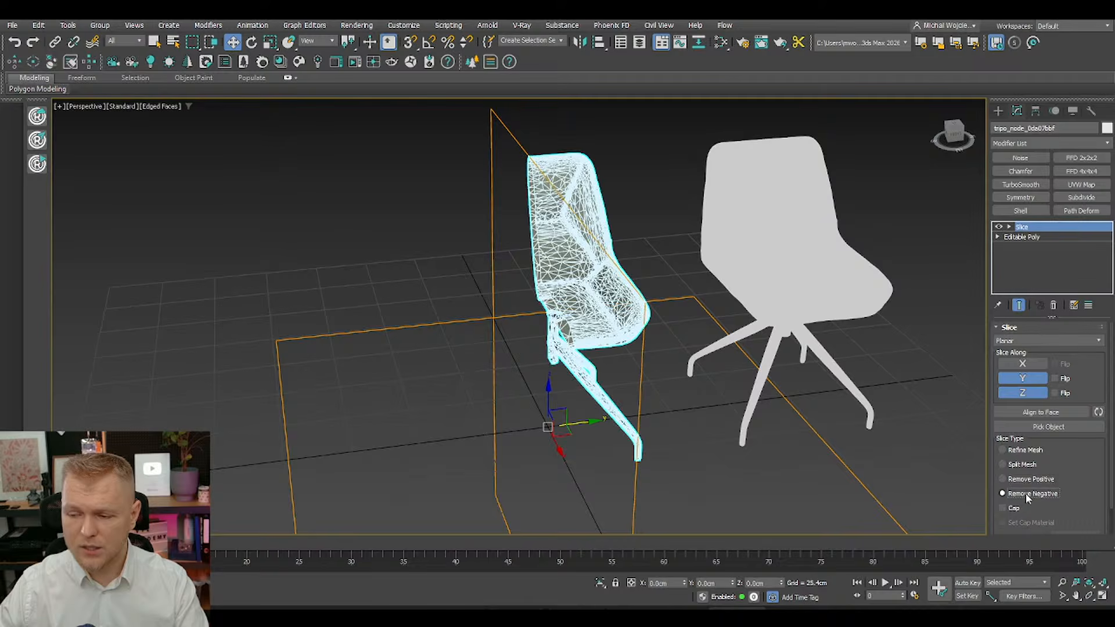
# Step: Return to shaded display without edges and convert the sliced half chair to an Editable Poly
pyautogui.moveTo(939, 461)
pyautogui.keyDown('alt'); pyautogui.mouseDown(button='middle')
pyautogui.moveTo(705, 399)
pyautogui.moveTo(573, 323)
pyautogui.moveTo(535, 238)
pyautogui.mouseUp(button='middle'); pyautogui.keyUp('alt')
pyautogui.press('F3')
pyautogui.rightClick(535, 238)
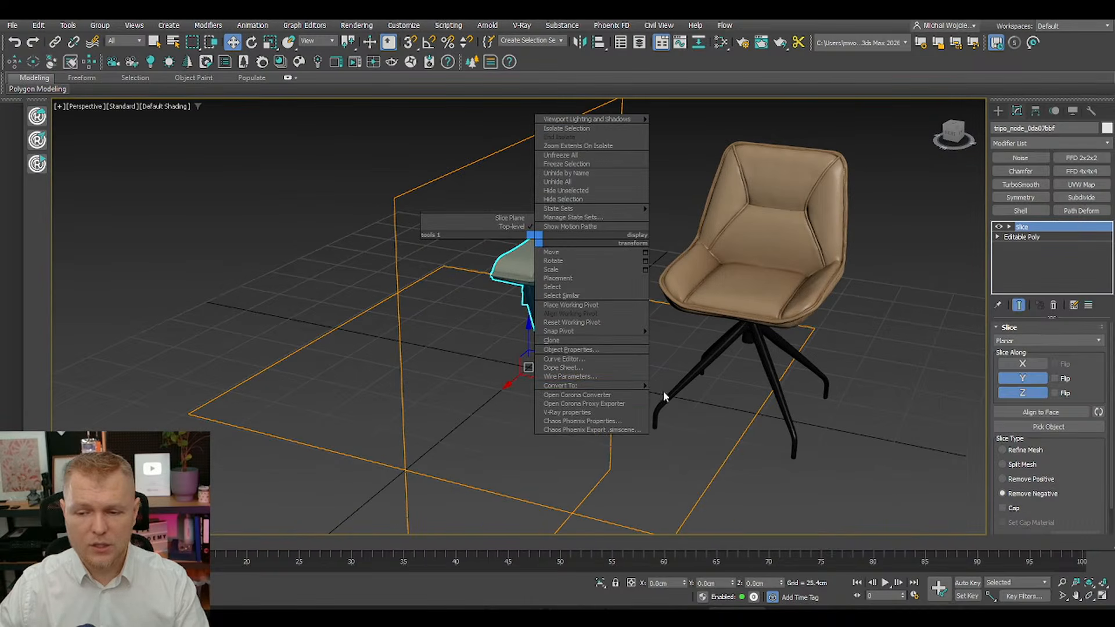
pyautogui.moveTo(581, 386)
pyautogui.click(685, 395)
# Step: Examine the half chair's cut side, seat underside, and bracket connection to the legs up close
pyautogui.scroll(5, 617, 214)
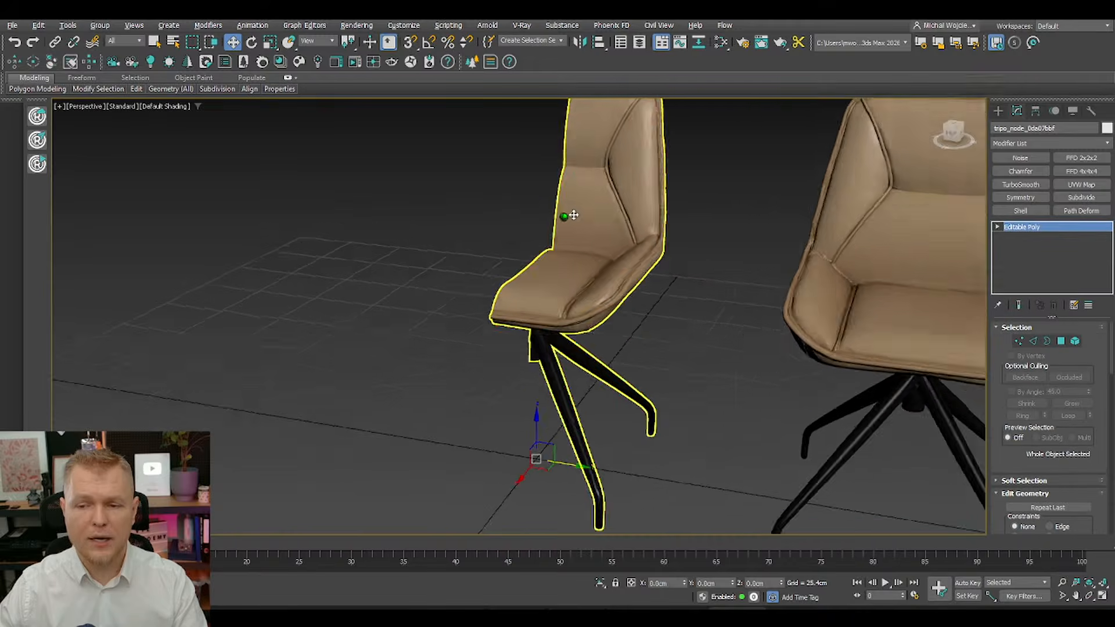
pyautogui.scroll(-3, 630, 229)
pyautogui.scroll(5, 642, 266)
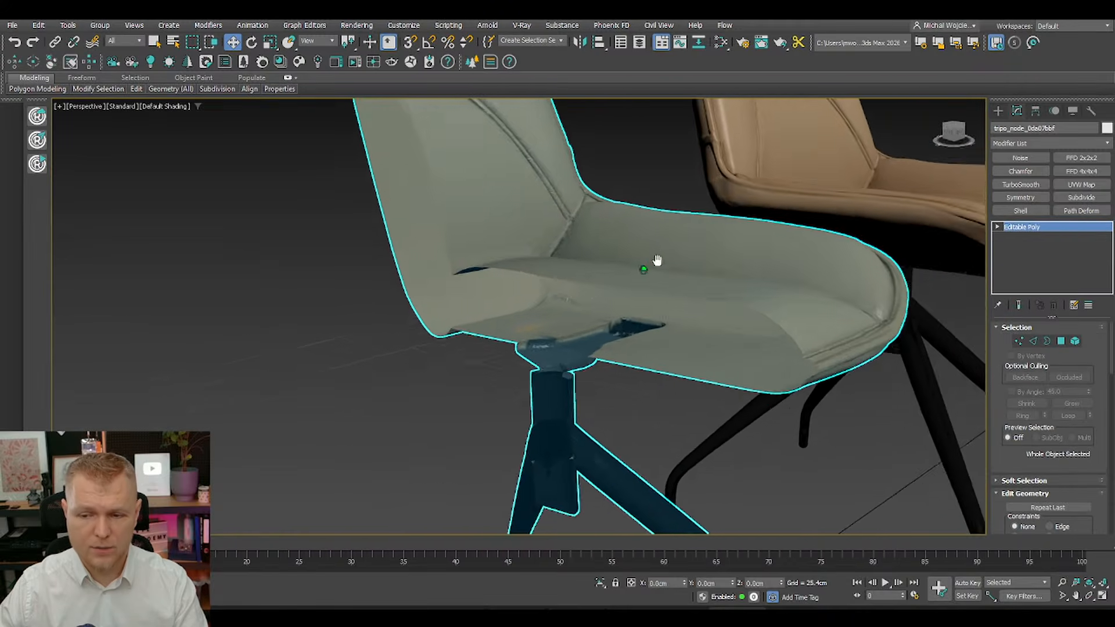
pyautogui.scroll(-5, 642, 263)
pyautogui.scroll(6, 641, 264)
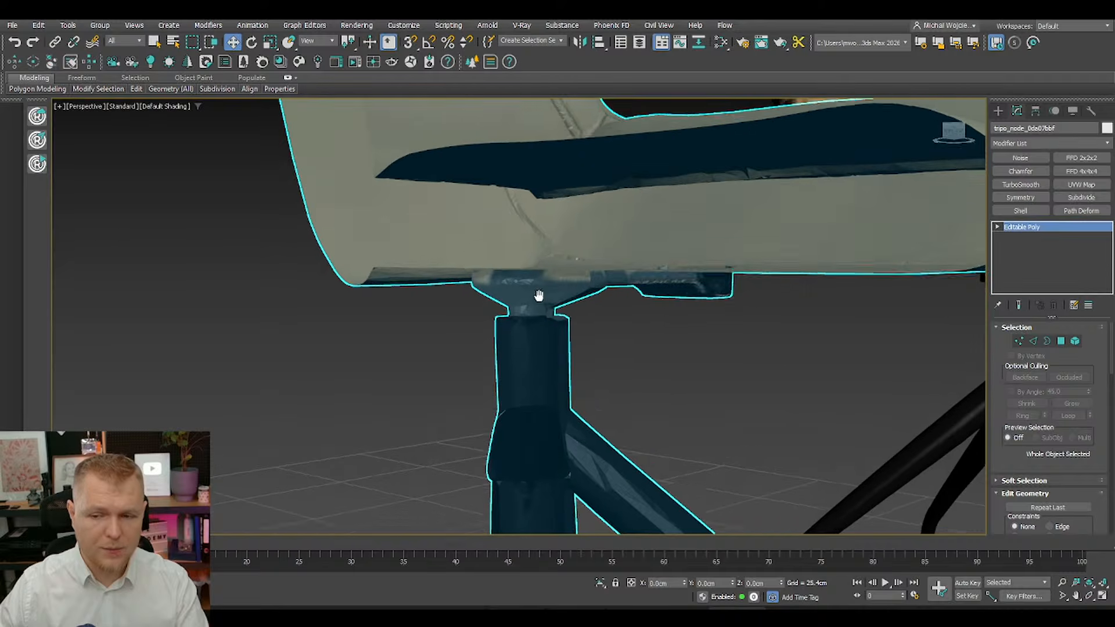
pyautogui.keyDown('alt'); pyautogui.moveTo(487, 287); pyautogui.dragTo(699, 264, button='middle'); pyautogui.keyUp('alt')
pyautogui.scroll(-4, 601, 266)
pyautogui.scroll(3, 683, 335)
# Step: Select the polygons of the half chair's legs and central column, and grow the selection into the bracket under the seat
pyautogui.press('1')
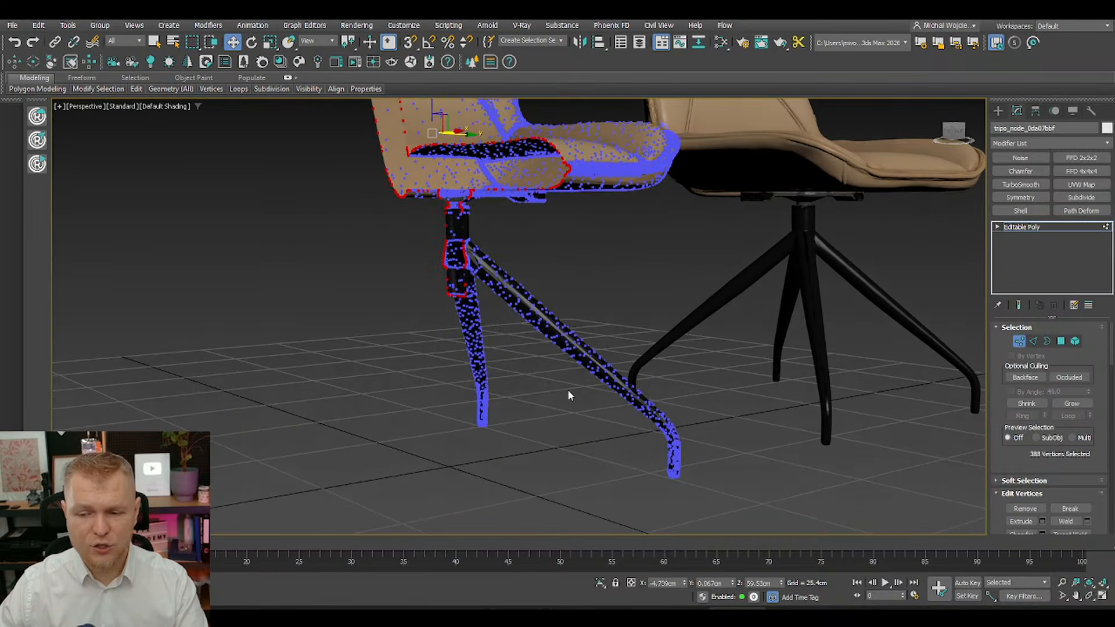
pyautogui.press('4')
pyautogui.moveTo(706, 496); pyautogui.dragTo(383, 223)
pyautogui.keyDown('alt'); pyautogui.moveTo(383, 223); pyautogui.dragTo(575, 221, button='middle'); pyautogui.keyUp('alt')
pyautogui.click(1072, 403)
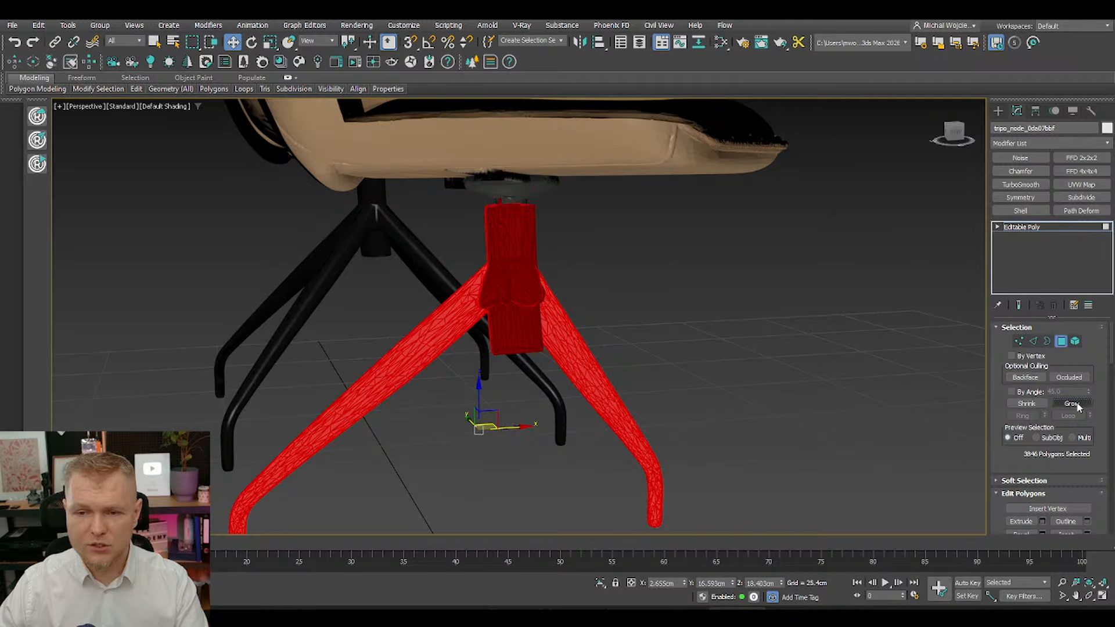
pyautogui.click(1073, 404)
pyautogui.click(1074, 404)
pyautogui.click(1072, 403)
pyautogui.keyDown('alt'); pyautogui.moveTo(637, 214); pyautogui.dragTo(552, 354, button='middle'); pyautogui.keyUp('alt')
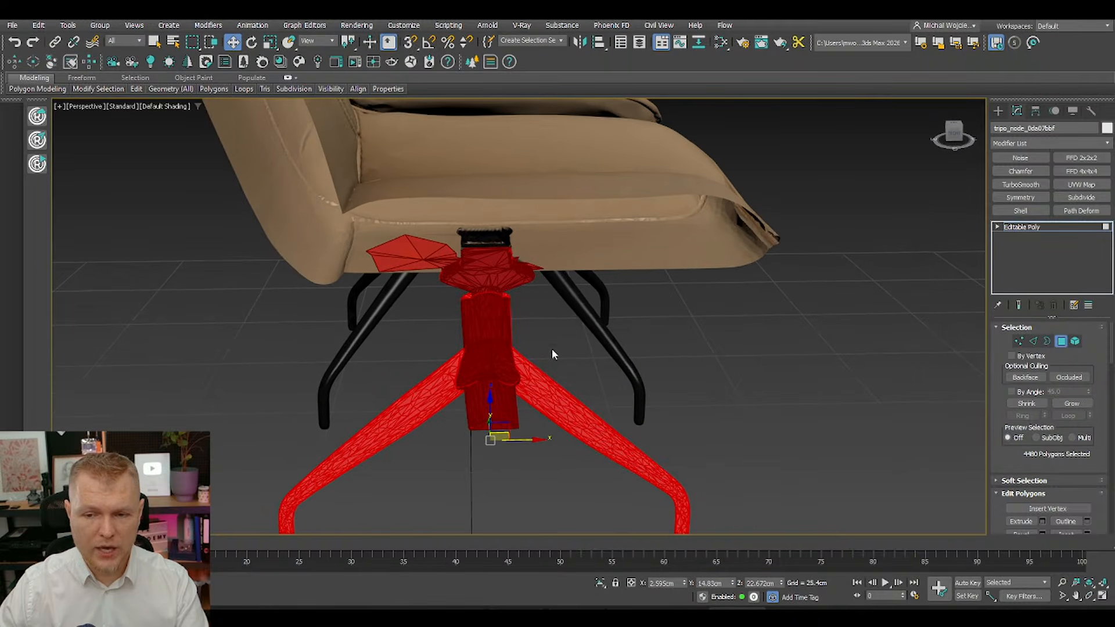
# Step: Deselect the stray seat-underside polygons along the outer side of the mounting bracket, keeping the base and bracket selected
pyautogui.moveTo(542, 314); pyautogui.dragTo(656, 226)
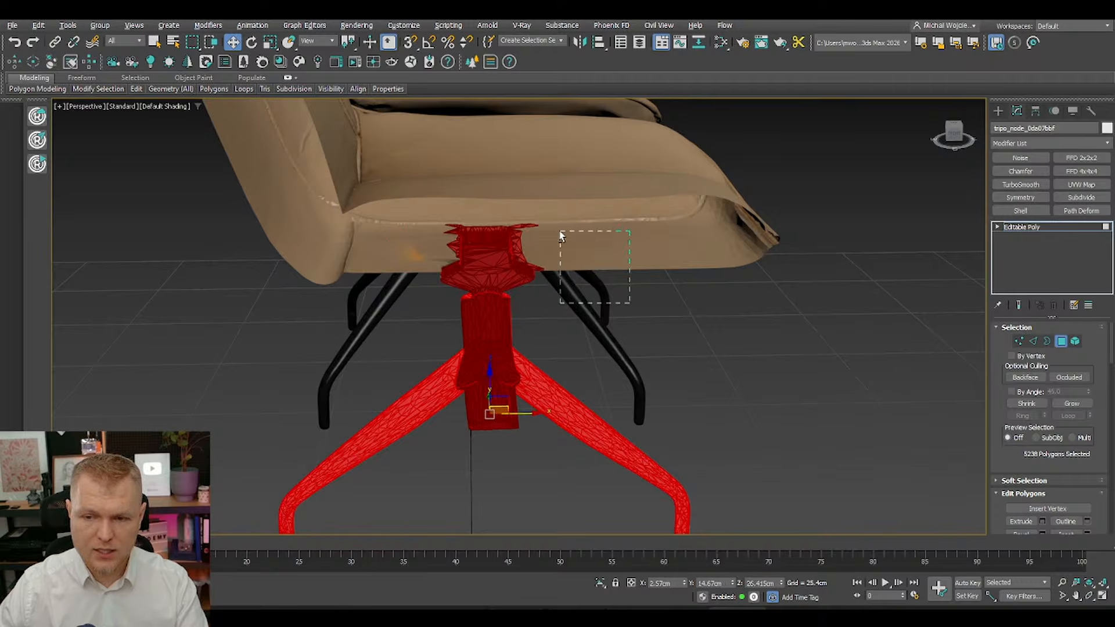
pyautogui.moveTo(562, 261); pyautogui.dragTo(562, 263, button='middle')
pyautogui.scroll(5, 562, 263)
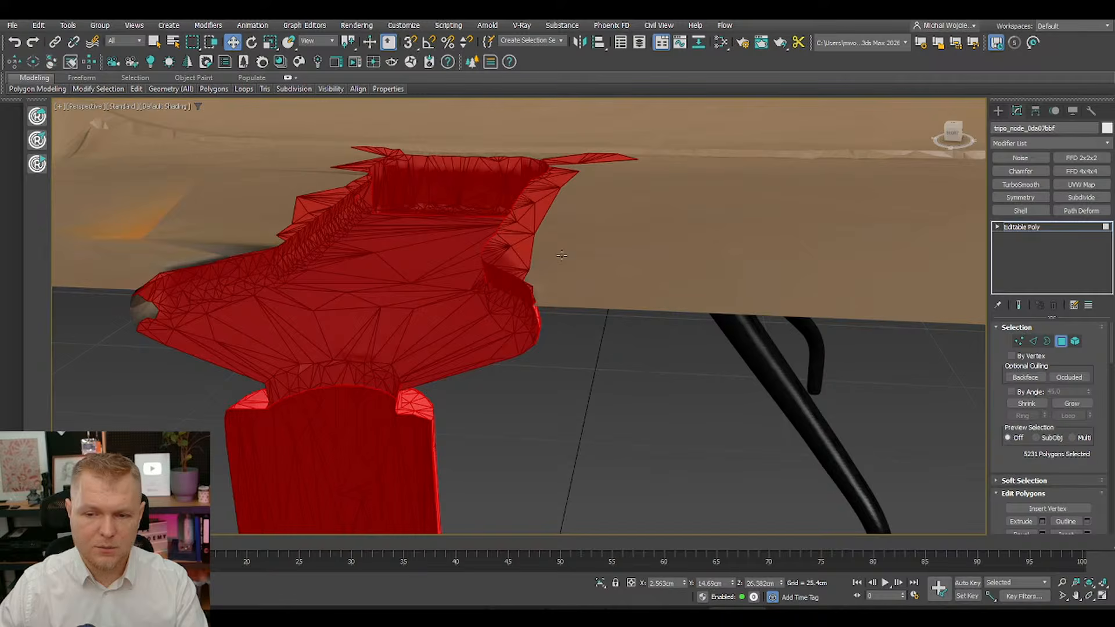
pyautogui.keyDown('alt'); pyautogui.moveTo(563, 220); pyautogui.dragTo(563, 219); pyautogui.keyUp('alt')
pyautogui.keyDown('alt'); pyautogui.moveTo(564, 220); pyautogui.dragTo(598, 169, button='middle'); pyautogui.keyUp('alt')
pyautogui.keyDown('alt'); pyautogui.moveTo(599, 169); pyautogui.dragTo(548, 289); pyautogui.keyUp('alt')
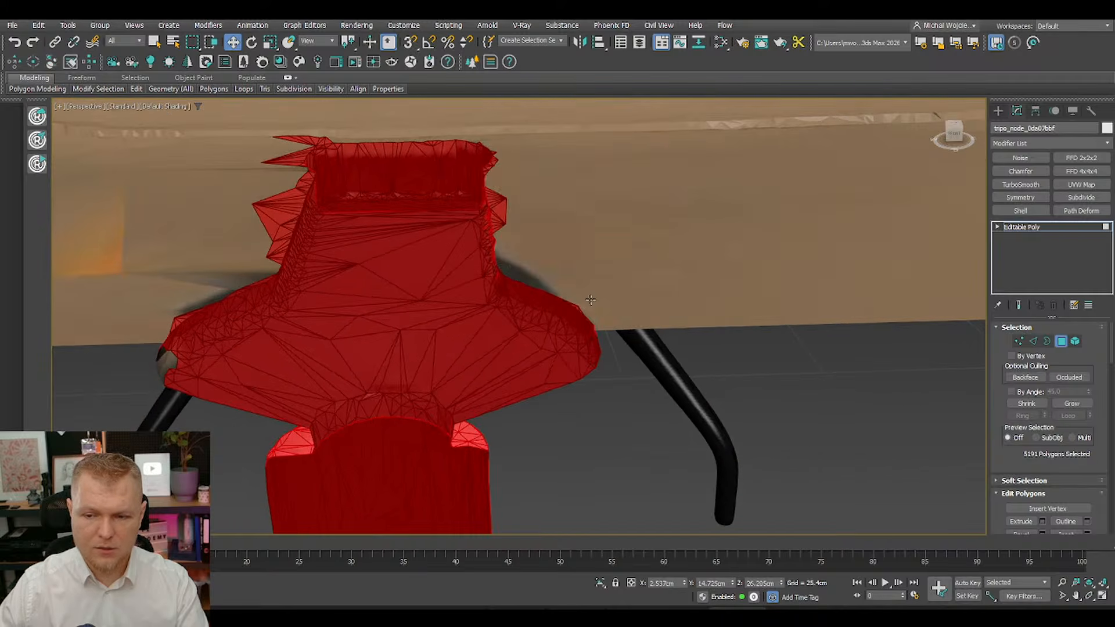
pyautogui.scroll(3, 578, 301)
pyautogui.keyDown('alt'); pyautogui.moveTo(587, 327); pyautogui.dragTo(552, 322); pyautogui.keyUp('alt')
pyautogui.keyDown('alt'); pyautogui.moveTo(530, 216); pyautogui.dragTo(629, 305, button='middle'); pyautogui.keyUp('alt')
pyautogui.keyDown('alt'); pyautogui.moveTo(628, 305); pyautogui.dragTo(616, 247); pyautogui.keyUp('alt')
pyautogui.keyDown('alt'); pyautogui.moveTo(573, 180); pyautogui.dragTo(574, 180); pyautogui.keyUp('alt')
pyautogui.keyDown('alt'); pyautogui.moveTo(574, 180); pyautogui.dragTo(755, 351, button='middle'); pyautogui.keyUp('alt')
pyautogui.keyDown('alt'); pyautogui.moveTo(766, 367); pyautogui.dragTo(729, 238); pyautogui.keyUp('alt')
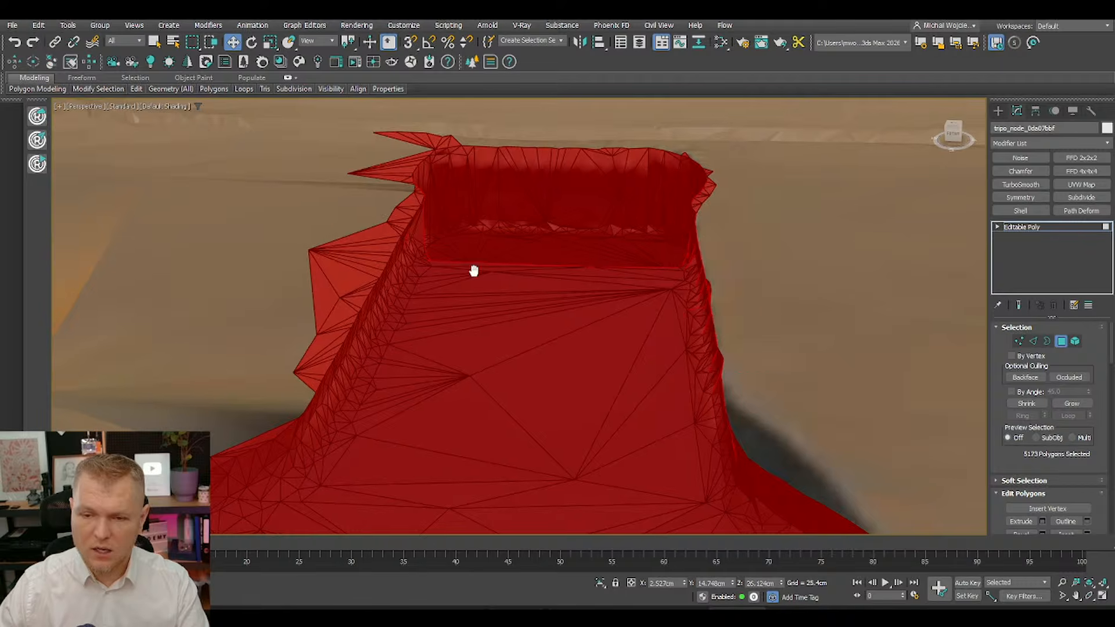
# Step: Try to correct the polygon selection around the bracket's far corner on the cut side, checking it in wireframe
pyautogui.keyDown('alt'); pyautogui.moveTo(473, 269); pyautogui.dragTo(580, 361, button='middle'); pyautogui.keyUp('alt')
pyautogui.keyDown('alt'); pyautogui.moveTo(599, 197); pyautogui.dragTo(598, 197); pyautogui.keyUp('alt')
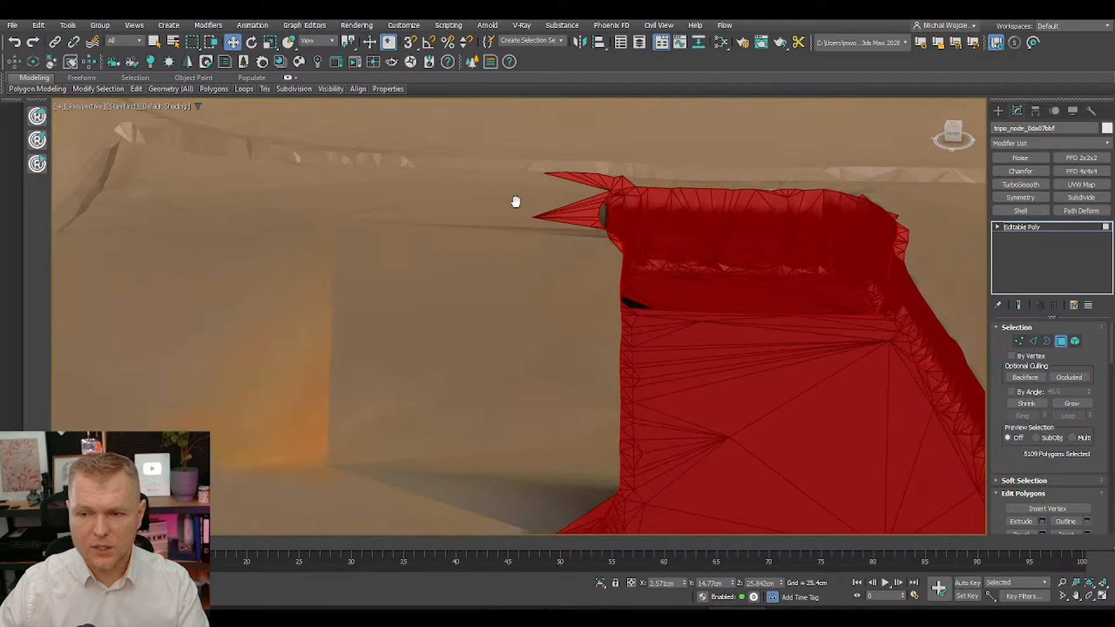
pyautogui.keyDown('alt'); pyautogui.moveTo(505, 273); pyautogui.dragTo(597, 154); pyautogui.keyUp('alt')
pyautogui.keyDown('alt'); pyautogui.moveTo(597, 154); pyautogui.dragTo(596, 238, button='middle'); pyautogui.keyUp('alt')
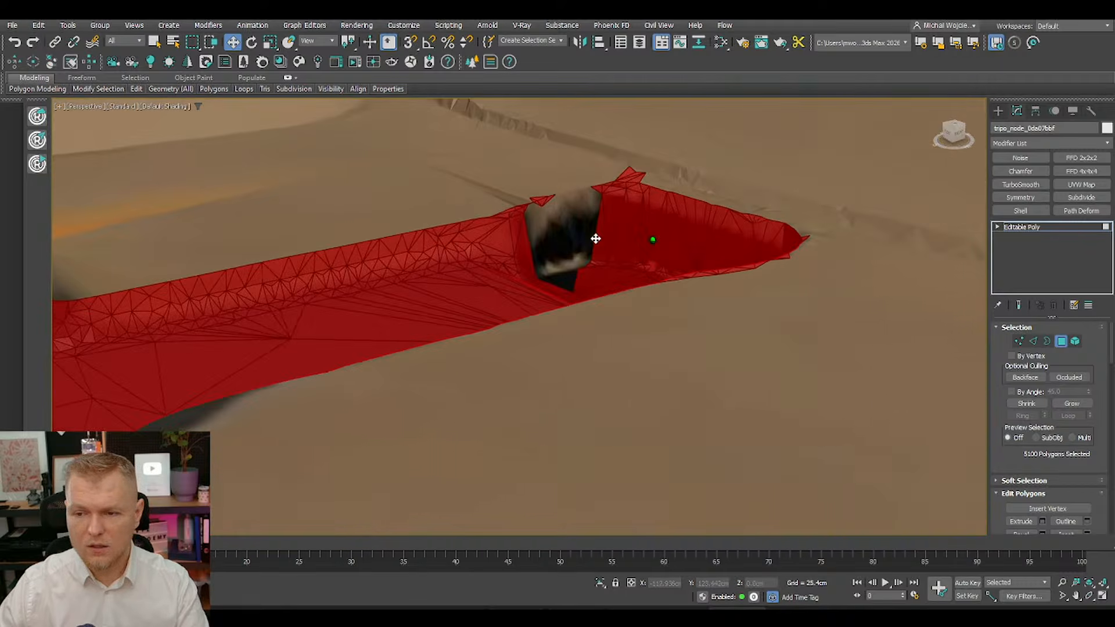
pyautogui.keyDown('ctrl'); pyautogui.click(548, 266); pyautogui.keyUp('ctrl')
pyautogui.press('F3')
pyautogui.keyDown('alt'); pyautogui.moveTo(548, 266); pyautogui.dragTo(594, 271, button='middle'); pyautogui.keyUp('alt')
pyautogui.hotkey('ctrl', 'z')
pyautogui.hotkey('ctrl', 'z')
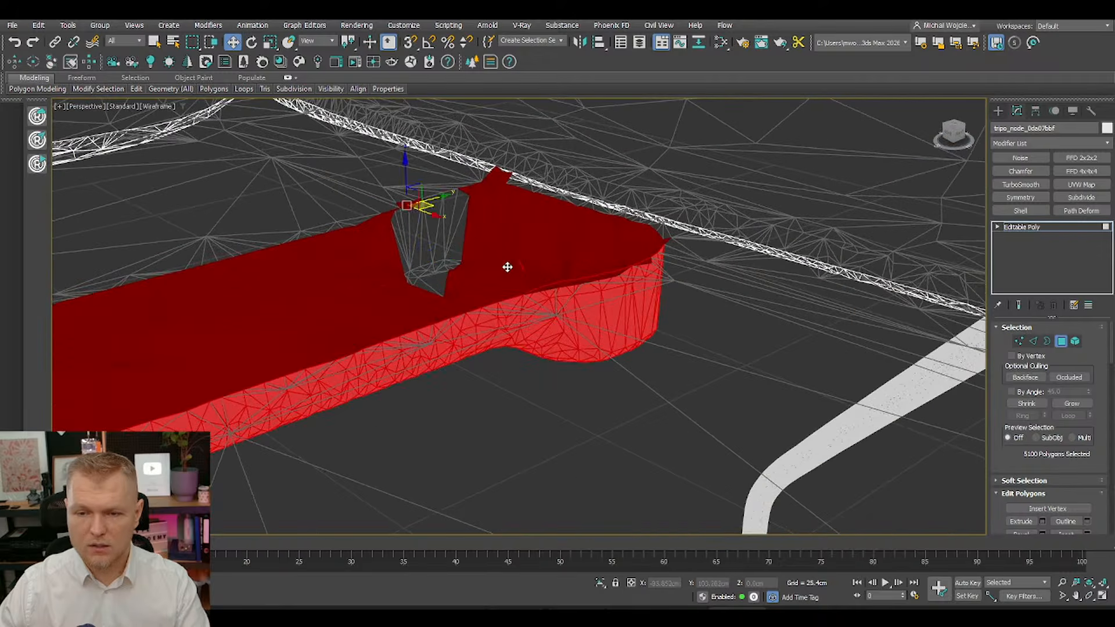
# Step: Add the missing polygons at the bracket's near end to the base selection and check the column in wireframe front view
pyautogui.keyDown('alt'); pyautogui.moveTo(463, 256); pyautogui.dragTo(414, 423, button='middle'); pyautogui.keyUp('alt')
pyautogui.scroll(-5, 482, 325)
pyautogui.scroll(5, 483, 352)
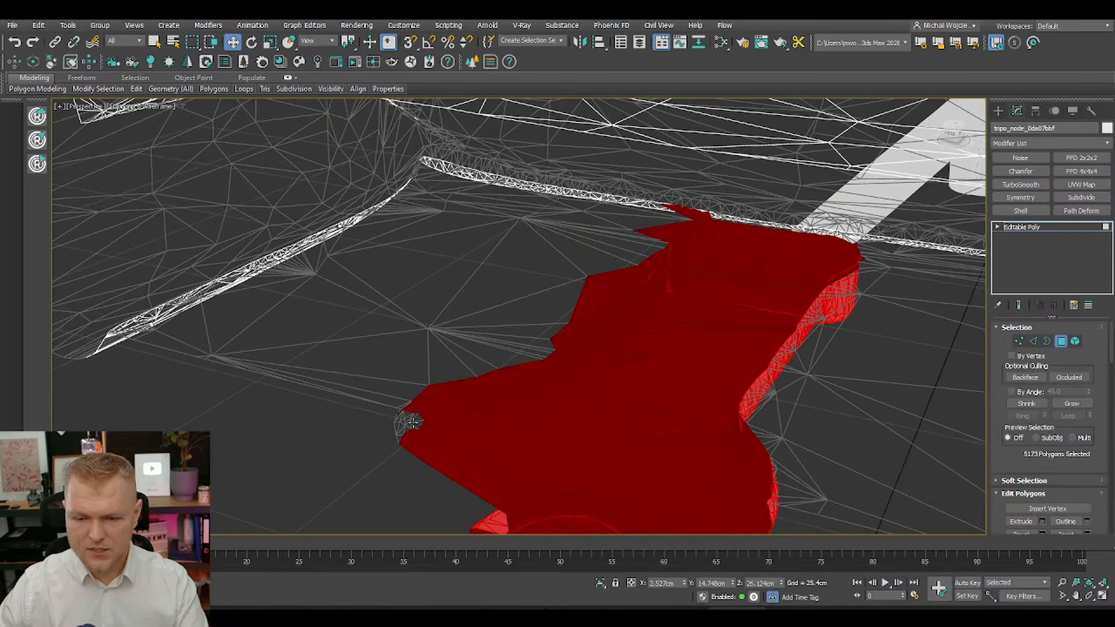
pyautogui.scroll(3, 419, 378)
pyautogui.keyDown('alt'); pyautogui.moveTo(418, 377); pyautogui.dragTo(420, 377, button='middle'); pyautogui.keyUp('alt')
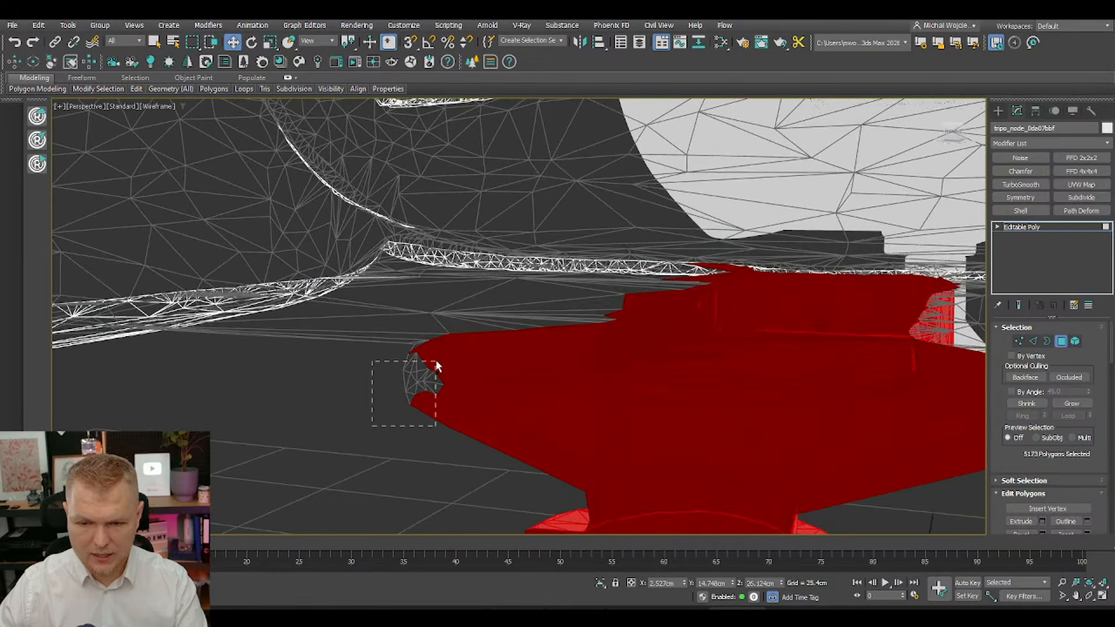
pyautogui.keyDown('ctrl'); pyautogui.moveTo(435, 365); pyautogui.dragTo(439, 347); pyautogui.keyUp('ctrl')
pyautogui.scroll(-5, 439, 347)
pyautogui.press('f')
pyautogui.scroll(3, 476, 261)
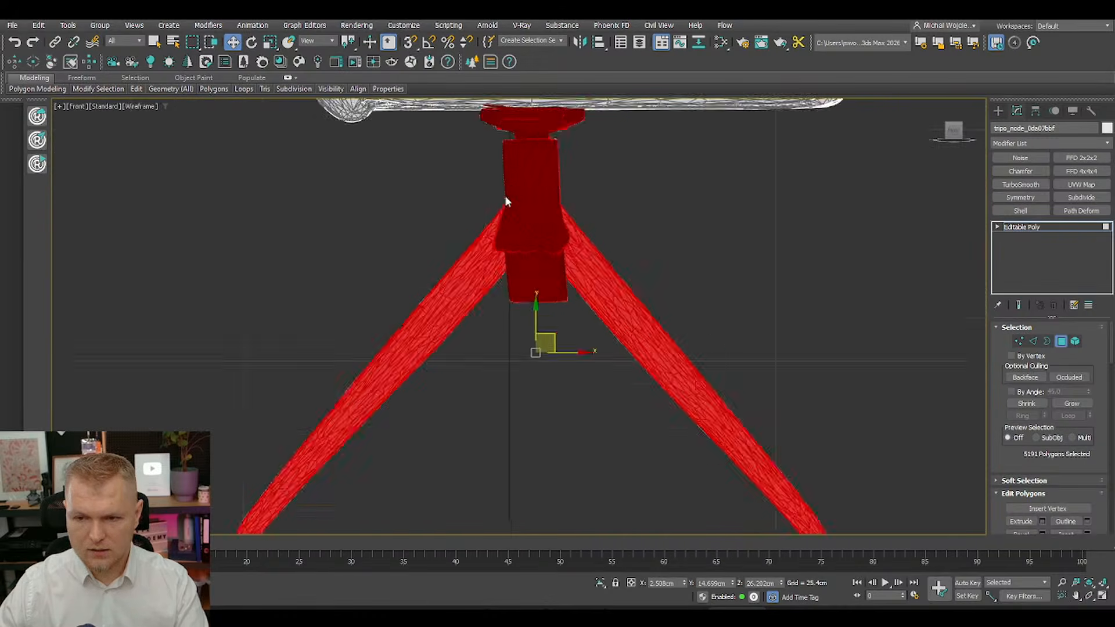
pyautogui.scroll(5, 506, 200)
pyautogui.moveTo(778, 376); pyautogui.dragTo(264, 187)
# Step: Deselect the remaining spiky seat polygons along the bracket's edge and far corner in wireframe display
pyautogui.keyDown('alt'); pyautogui.moveTo(324, 241); pyautogui.dragTo(353, 382, button='middle'); pyautogui.keyUp('alt')
pyautogui.keyDown('alt'); pyautogui.moveTo(354, 362); pyautogui.dragTo(369, 329); pyautogui.keyUp('alt')
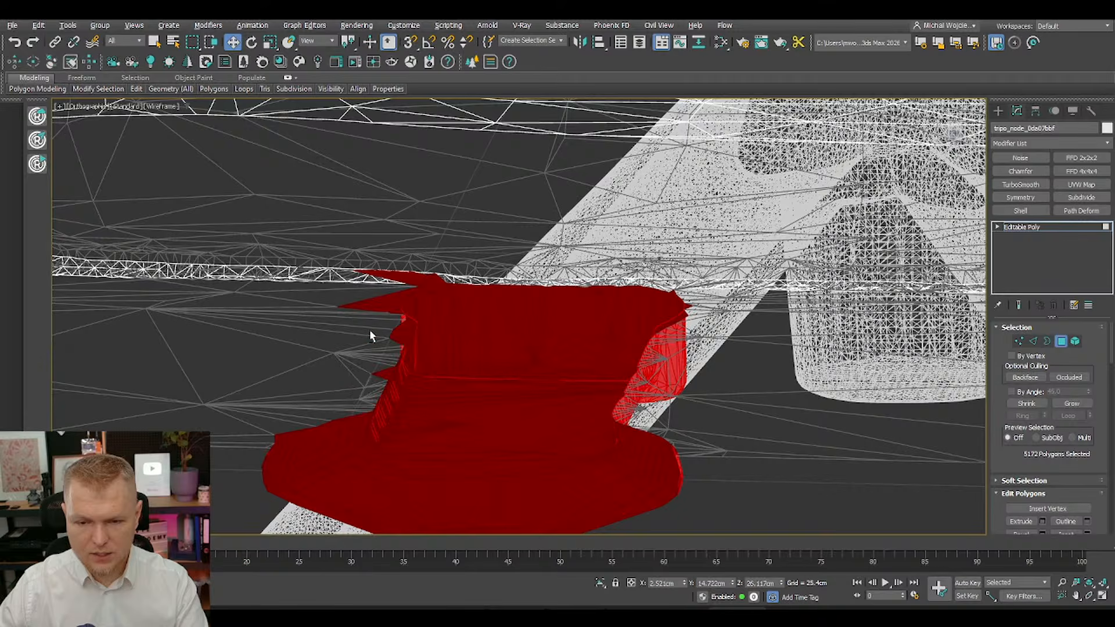
pyautogui.scroll(3, 369, 330)
pyautogui.keyDown('alt'); pyautogui.moveTo(362, 411); pyautogui.dragTo(400, 360); pyautogui.keyUp('alt')
pyautogui.scroll(2, 409, 344)
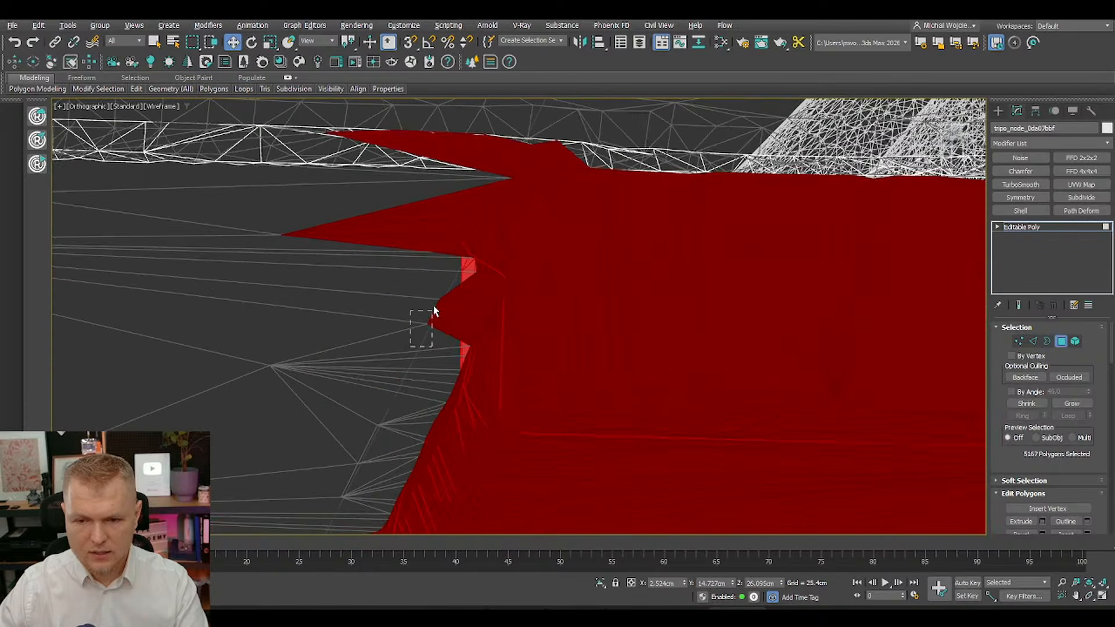
pyautogui.keyDown('alt'); pyautogui.moveTo(451, 284); pyautogui.dragTo(451, 284); pyautogui.keyUp('alt')
pyautogui.keyDown('alt'); pyautogui.moveTo(450, 285); pyautogui.dragTo(325, 326, button='middle'); pyautogui.keyUp('alt')
pyautogui.keyDown('alt'); pyautogui.moveTo(315, 324); pyautogui.dragTo(410, 225); pyautogui.keyUp('alt')
pyautogui.keyDown('alt'); pyautogui.moveTo(575, 118); pyautogui.dragTo(577, 117); pyautogui.keyUp('alt')
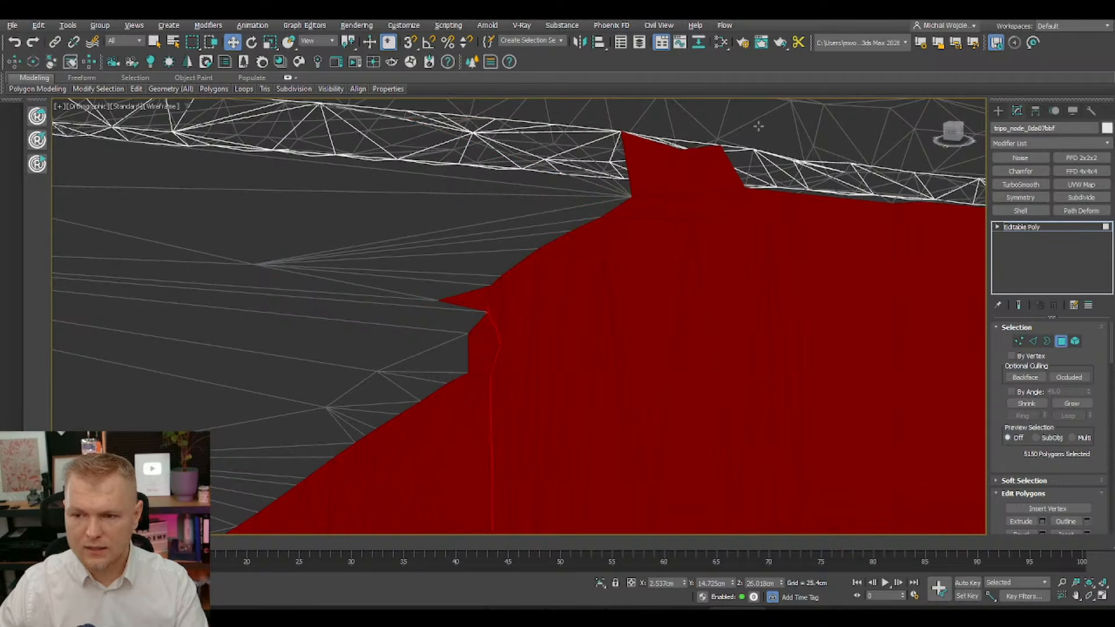
pyautogui.keyDown('alt'); pyautogui.moveTo(744, 143); pyautogui.dragTo(575, 174); pyautogui.keyUp('alt')
pyautogui.keyDown('alt'); pyautogui.moveTo(575, 174); pyautogui.dragTo(497, 249, button='middle'); pyautogui.keyUp('alt')
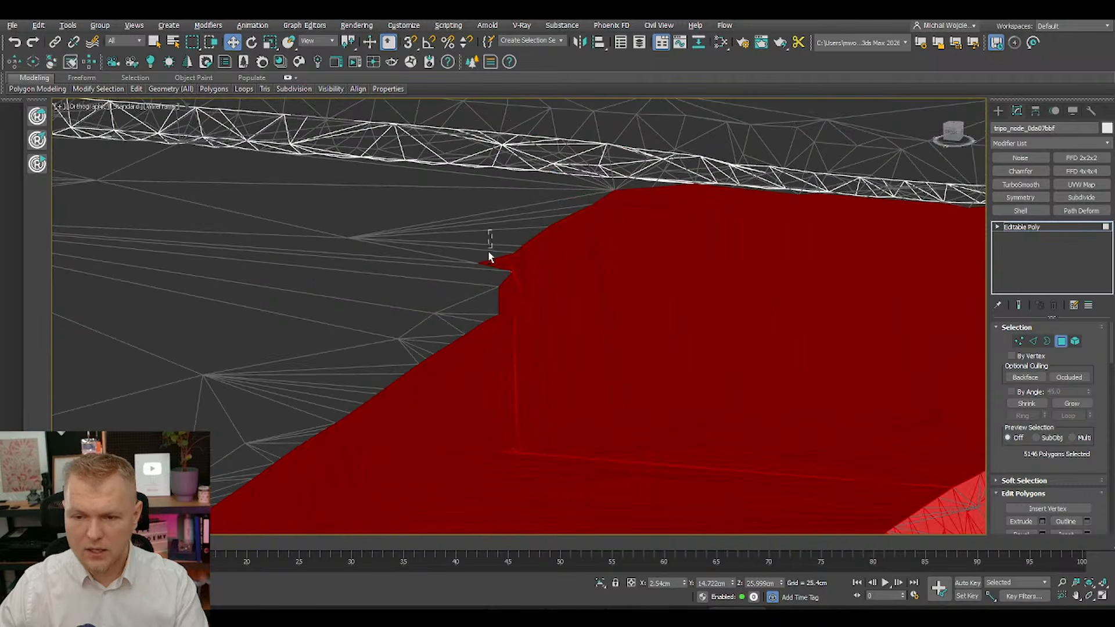
pyautogui.keyDown('alt'); pyautogui.moveTo(488, 254); pyautogui.dragTo(477, 270); pyautogui.keyUp('alt')
pyautogui.keyDown('alt'); pyautogui.moveTo(476, 270); pyautogui.dragTo(520, 319, button='middle'); pyautogui.keyUp('alt')
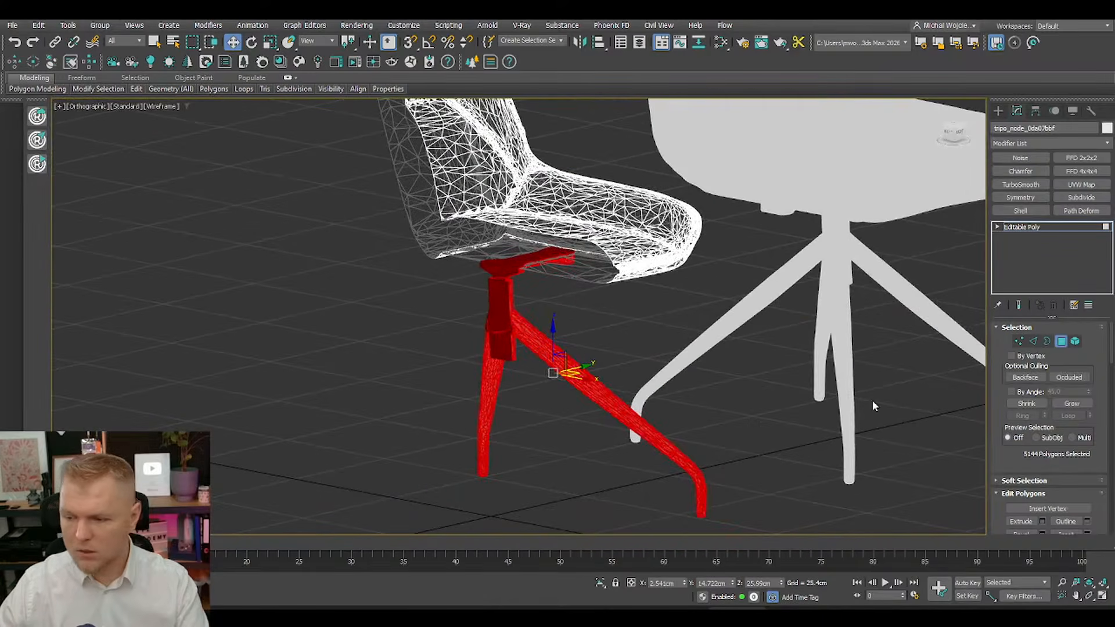
# Step: Detach the selected base and bracket polygons as a separate object, leave polygon editing, and restore shaded display
pyautogui.scroll(-5, 1080, 487)
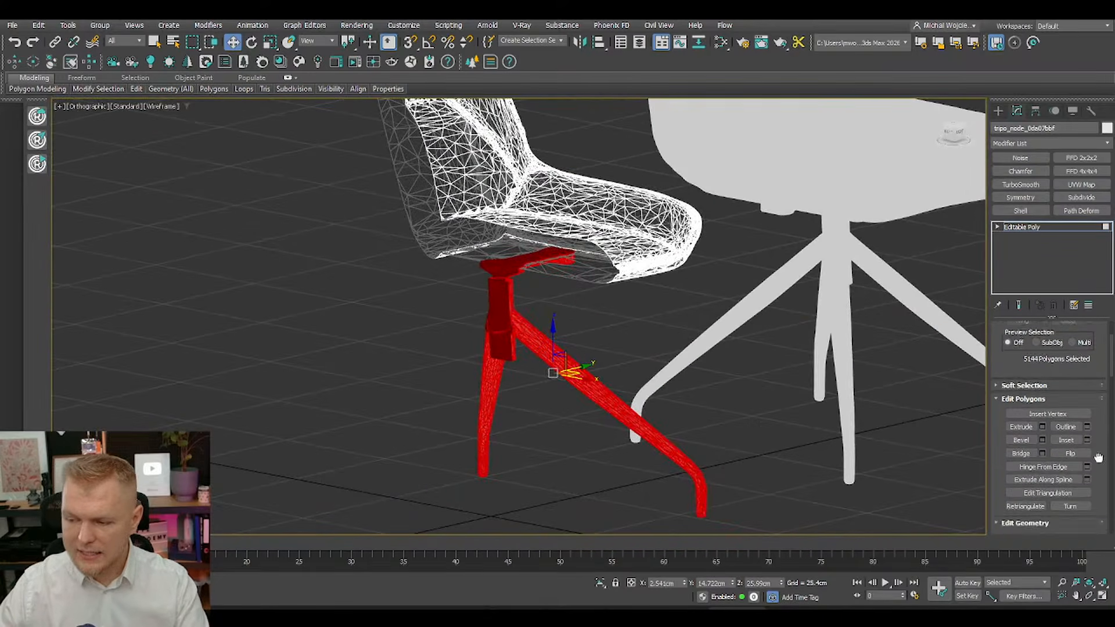
pyautogui.click(1071, 508)
pyautogui.click(605, 318)
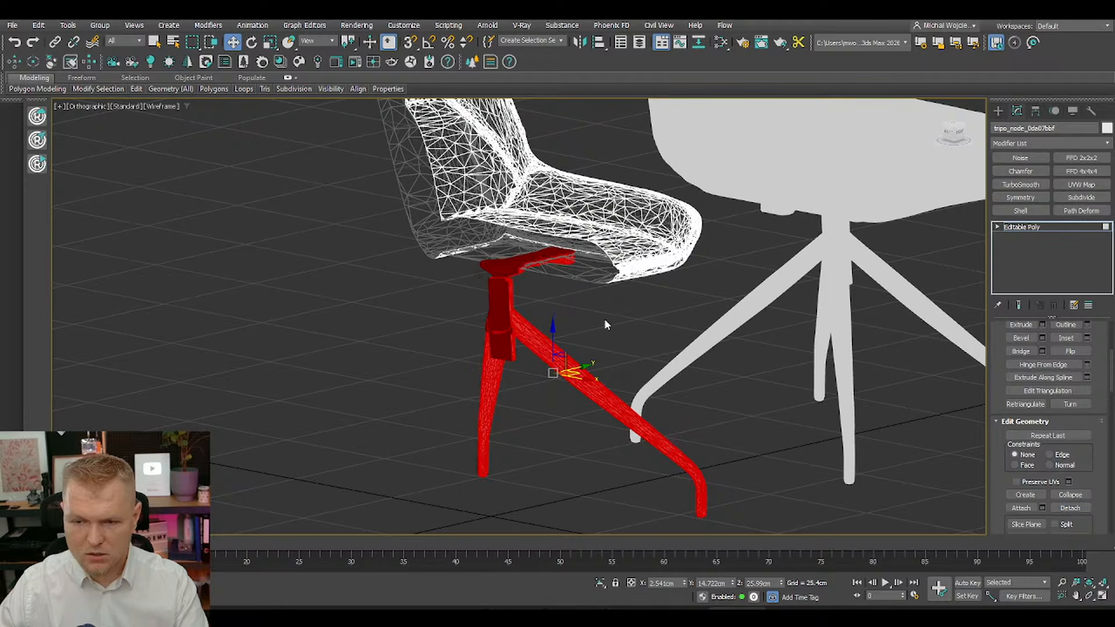
pyautogui.click(1044, 228)
pyautogui.press('F3')
pyautogui.moveTo(574, 298); pyautogui.dragTo(559, 424, button='middle')
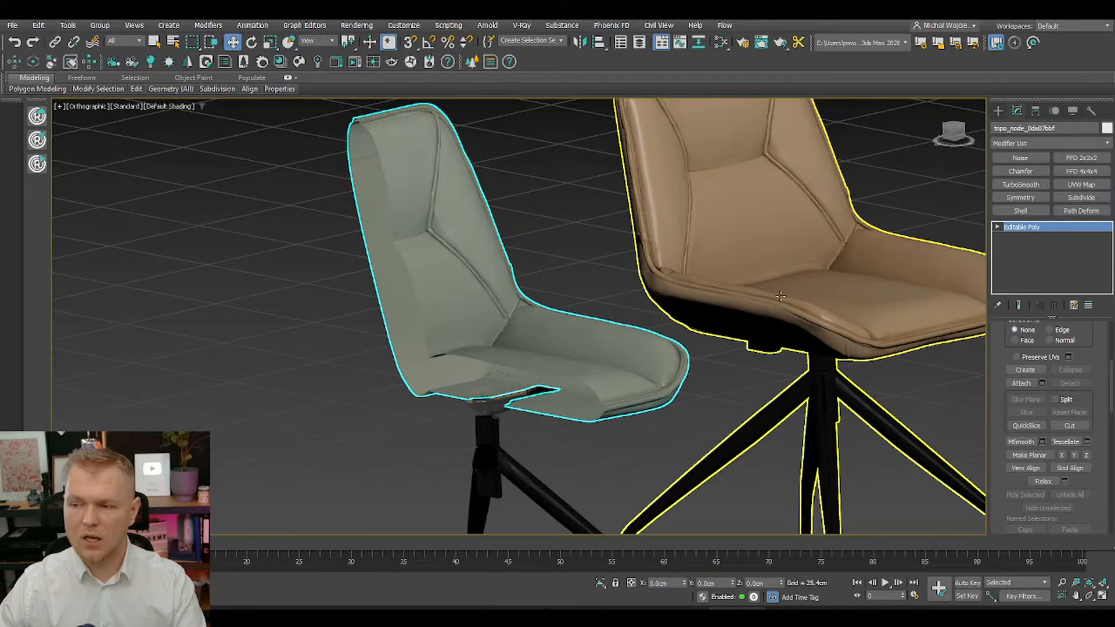
# Step: Add a Retopology modifier to the half seat and bring its settings and the whole seat into view
pyautogui.click(1058, 143)
pyautogui.write('retopo')
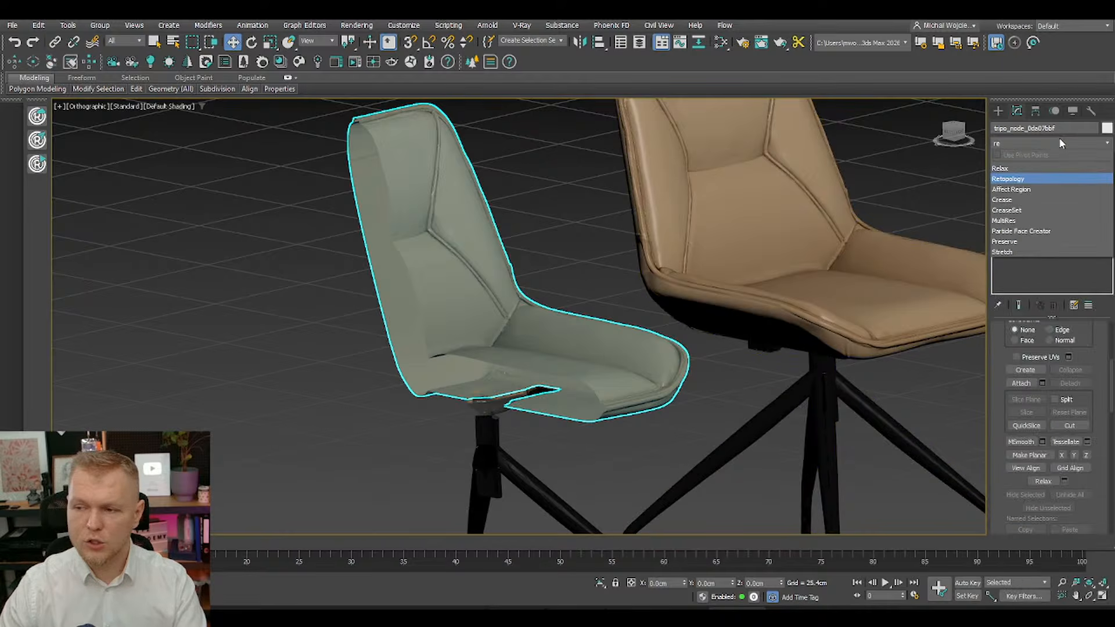
pyautogui.press('Return')
pyautogui.scroll(-3, 584, 266)
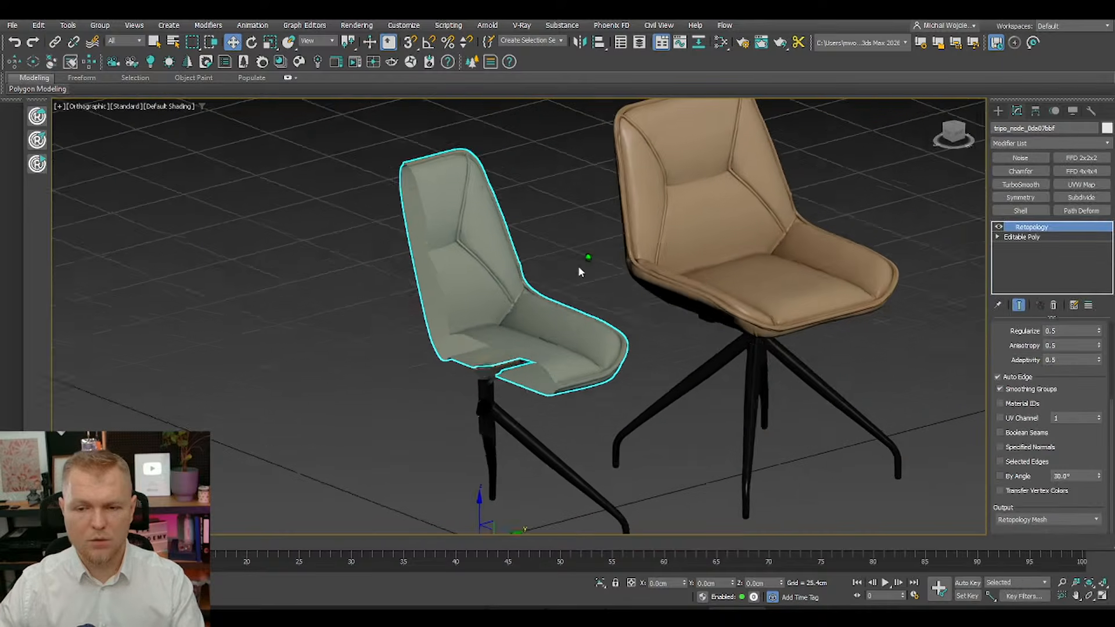
pyautogui.keyDown('alt'); pyautogui.moveTo(584, 266); pyautogui.dragTo(594, 320, button='middle'); pyautogui.keyUp('alt')
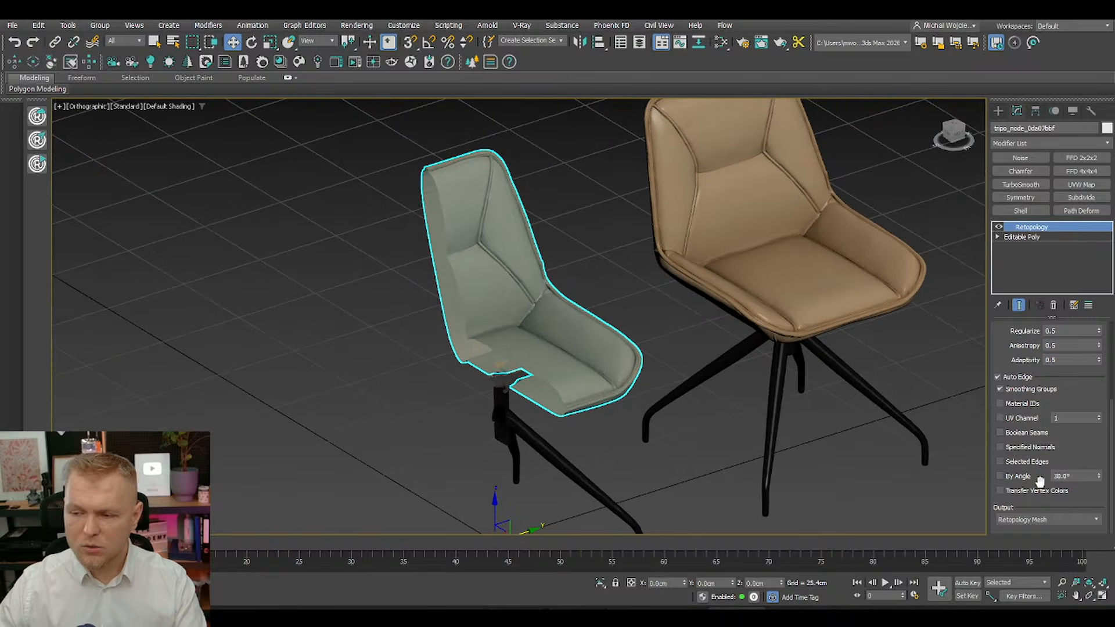
# Step: Compute the seat's ReForm retopology with a face count of 5000 and show the result in wireframe
pyautogui.scroll(3, 1010, 367)
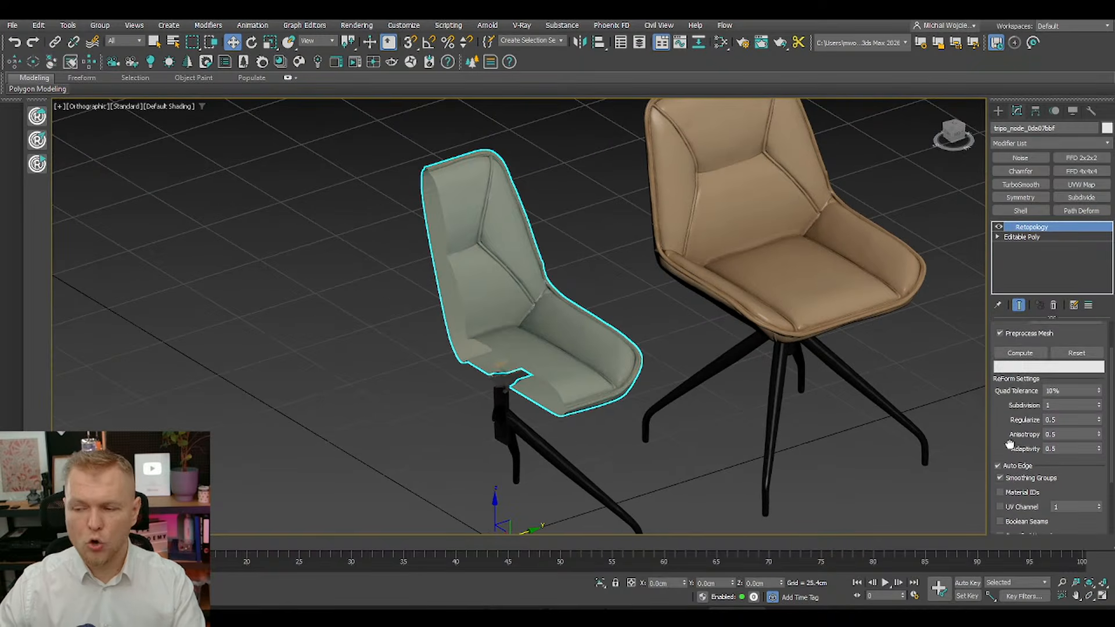
pyautogui.scroll(2, 1019, 366)
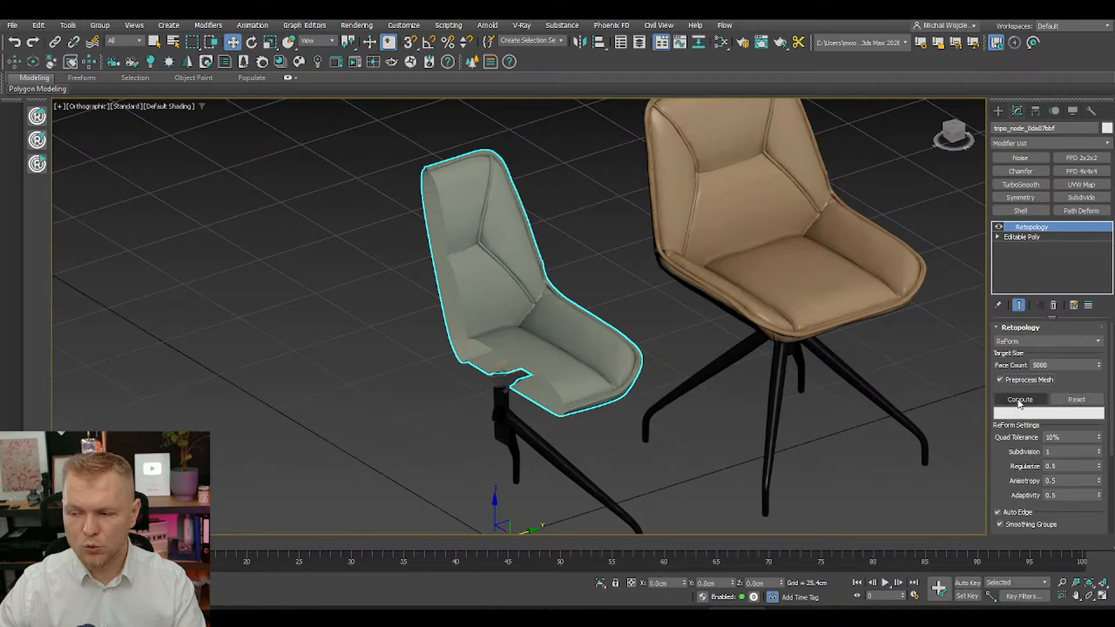
pyautogui.click(1021, 400)
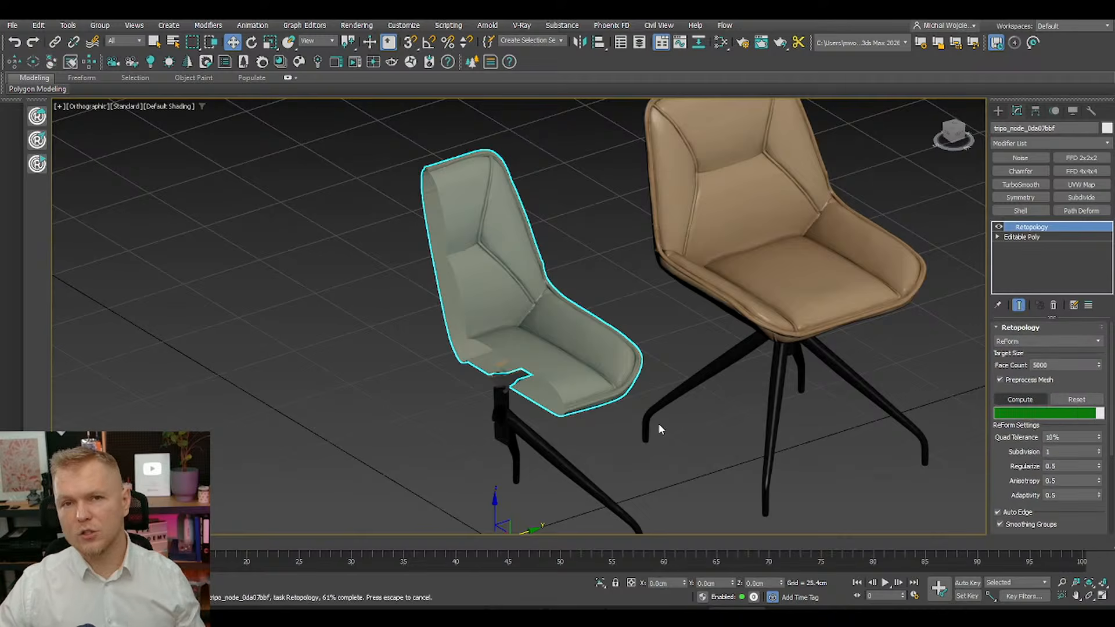
pyautogui.press('F4')
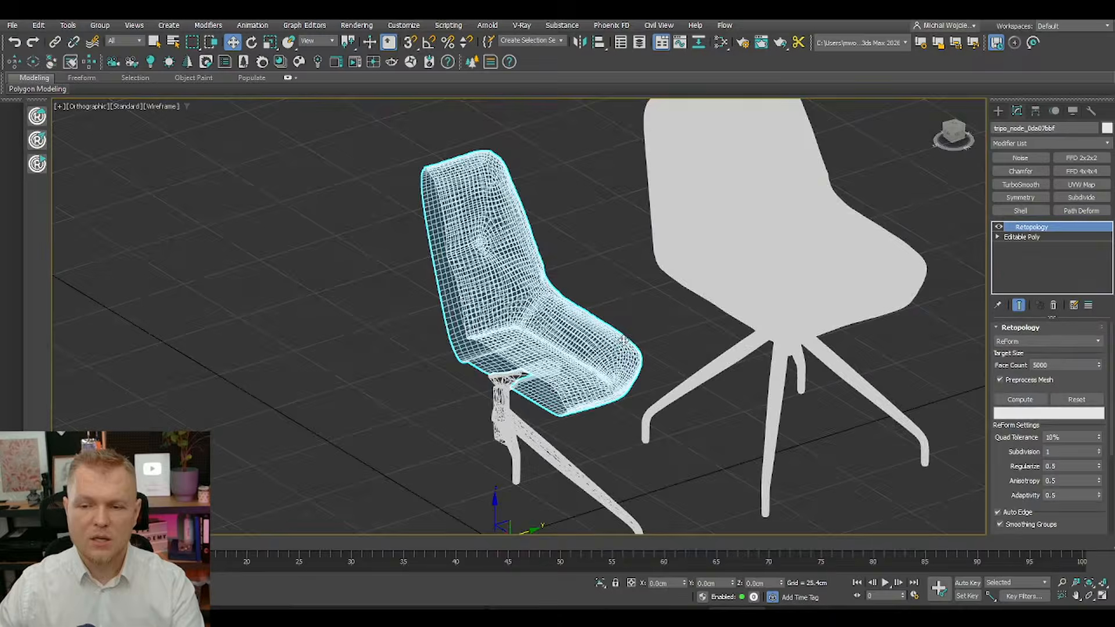
pyautogui.scroll(3, 545, 289)
pyautogui.keyDown('alt'); pyautogui.moveTo(547, 290); pyautogui.dragTo(511, 298, button='middle'); pyautogui.keyUp('alt')
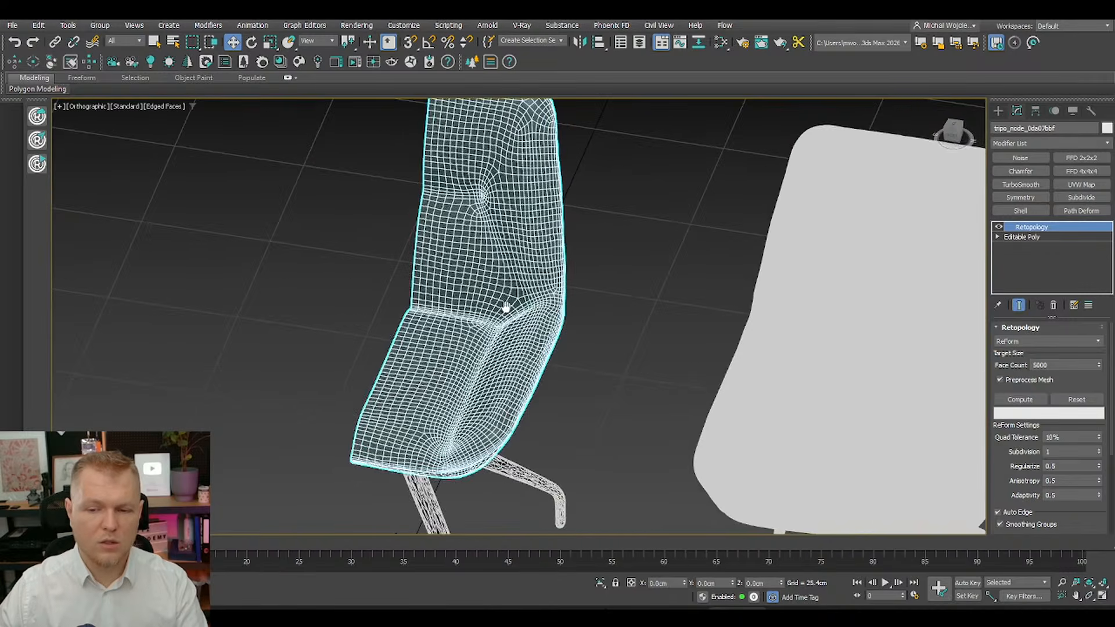
# Step: Inspect the retopologized seat's topology up close and in full, and undo any accidental move of the seat
pyautogui.scroll(3, 469, 179)
pyautogui.moveTo(470, 178)
pyautogui.keyDown('alt'); pyautogui.mouseDown(button='middle')
pyautogui.moveTo(480, 331)
pyautogui.moveTo(645, 274)
pyautogui.moveTo(500, 257)
pyautogui.moveTo(521, 246)
pyautogui.moveTo(547, 346)
pyautogui.mouseUp(button='middle'); pyautogui.keyUp('alt')
pyautogui.click(645, 273)
pyautogui.press('F4')
pyautogui.press('F4')
pyautogui.scroll(-5, 547, 346)
pyautogui.click(571, 297)
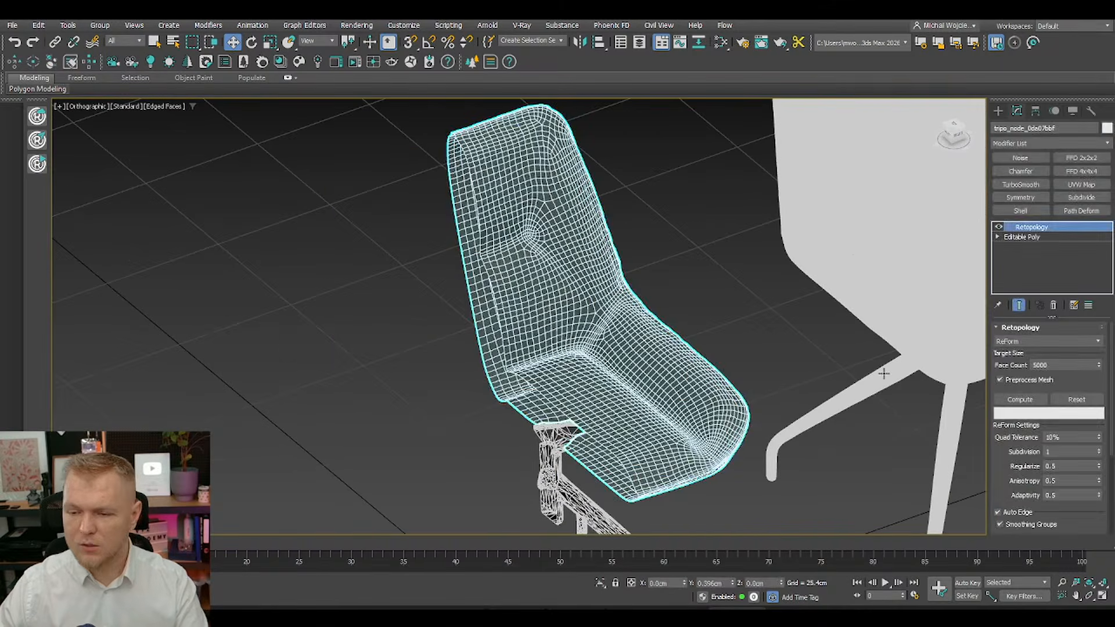
pyautogui.hotkey('ctrl', 'z')
# Step: Raise the Retopology face count to 10000, recompute the seat mesh, and check it in shaded display
pyautogui.click(1033, 365)
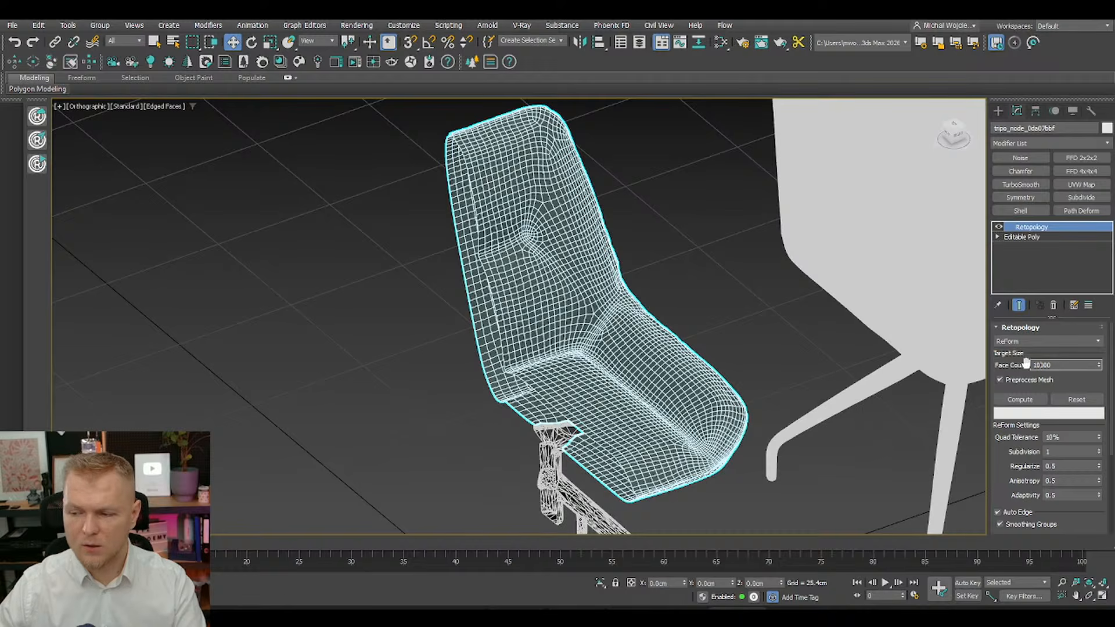
pyautogui.click(1021, 400)
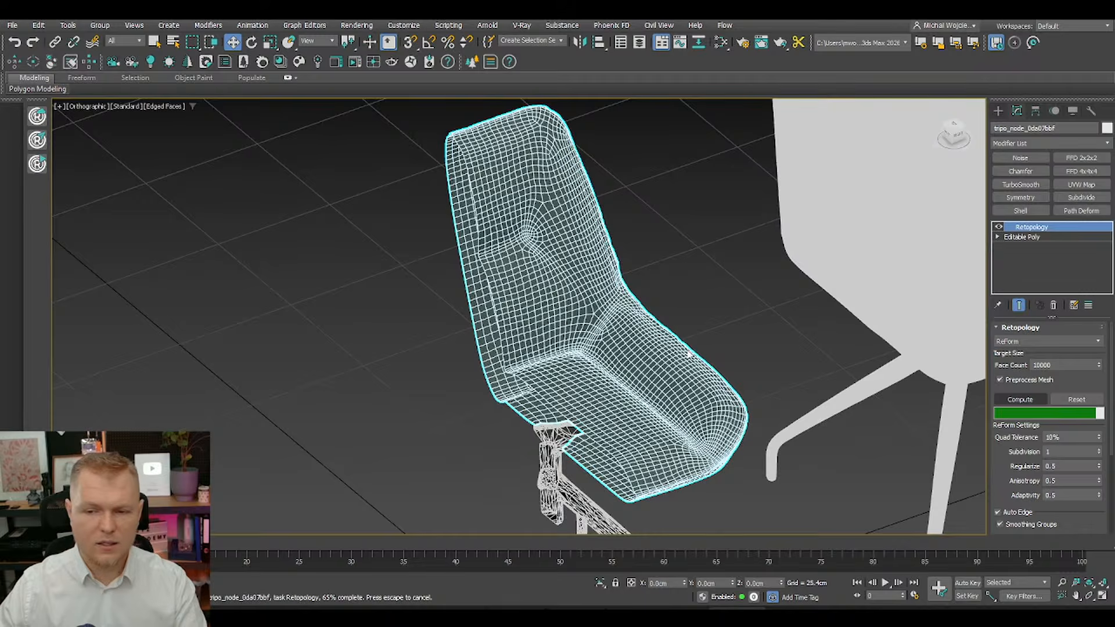
pyautogui.scroll(3, 671, 308)
pyautogui.click(672, 308)
pyautogui.press('F4')
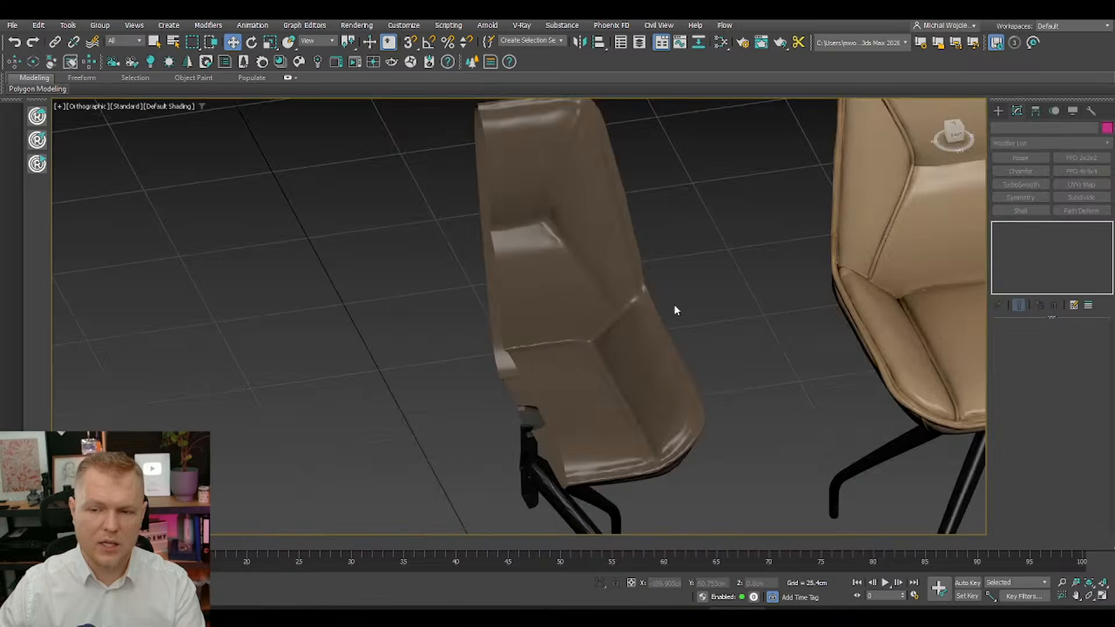
# Step: Turn off the seat's Retopology modifier and compare the original dense mesh in edged and shaded display
pyautogui.press('F4')
pyautogui.click(662, 310)
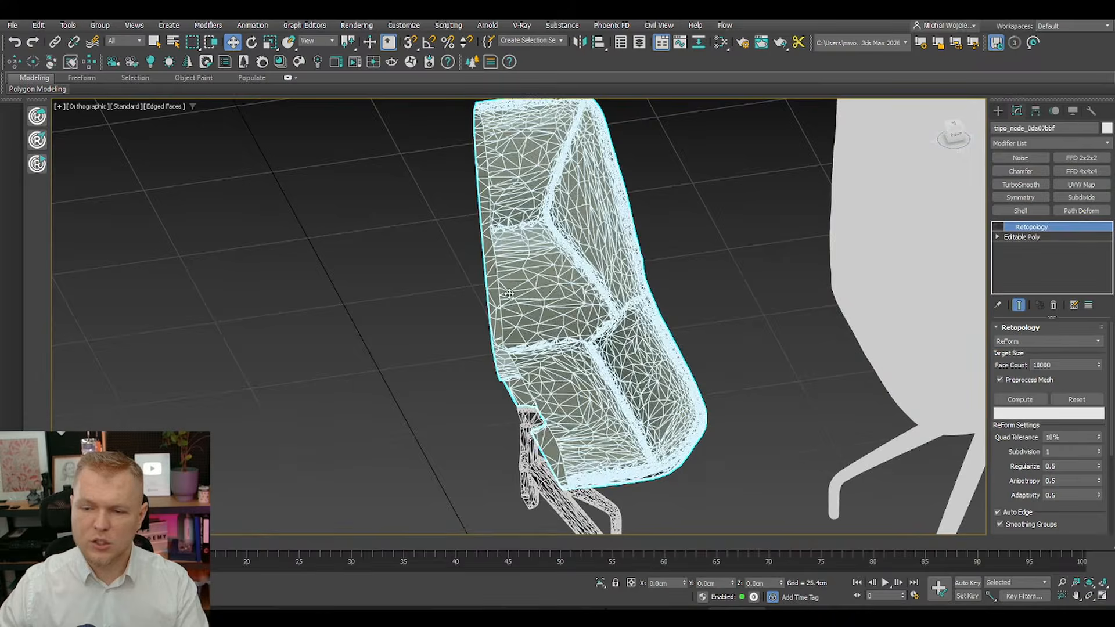
pyautogui.scroll(-3, 757, 346)
pyautogui.click(747, 356)
pyautogui.press('F4')
pyautogui.click(624, 338)
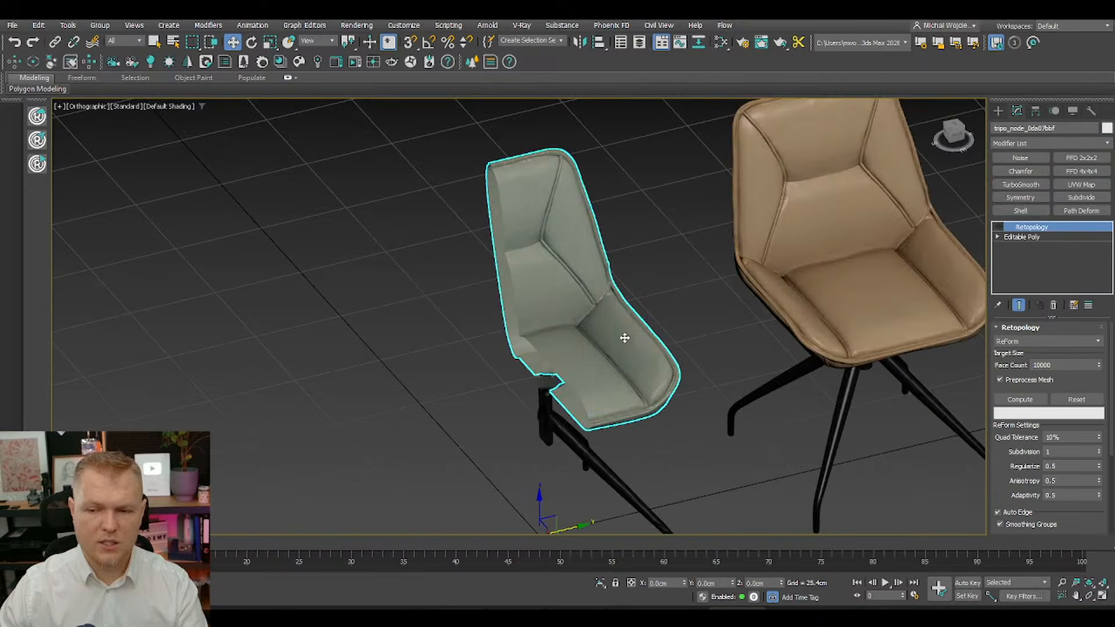
pyautogui.keyDown('alt'); pyautogui.moveTo(624, 338); pyautogui.dragTo(585, 331, button='middle'); pyautogui.keyUp('alt')
pyautogui.scroll(-3, 606, 338)
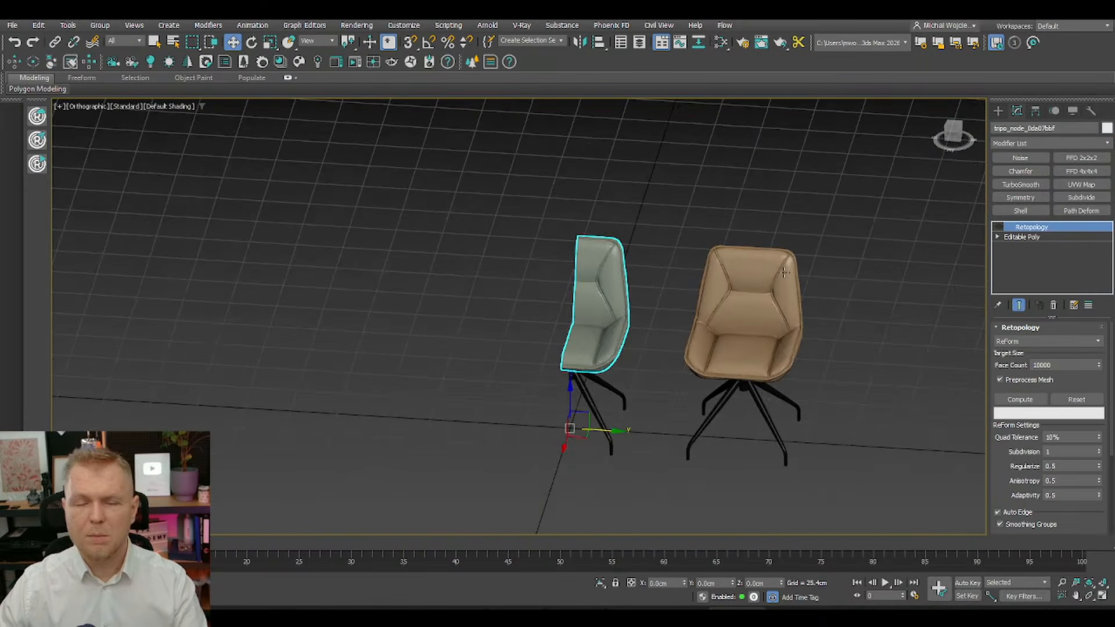
# Step: Add a Symmetry modifier mirroring the half seat along the Y axis and compare it with the original chair
pyautogui.click(1031, 144)
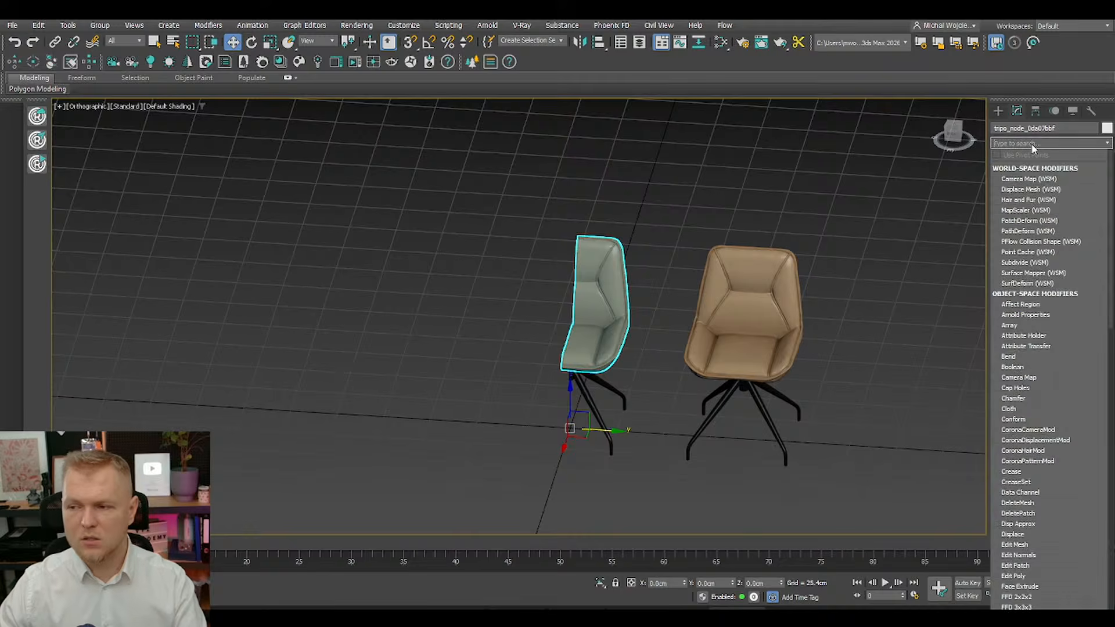
pyautogui.write('sym')
pyautogui.press('Return')
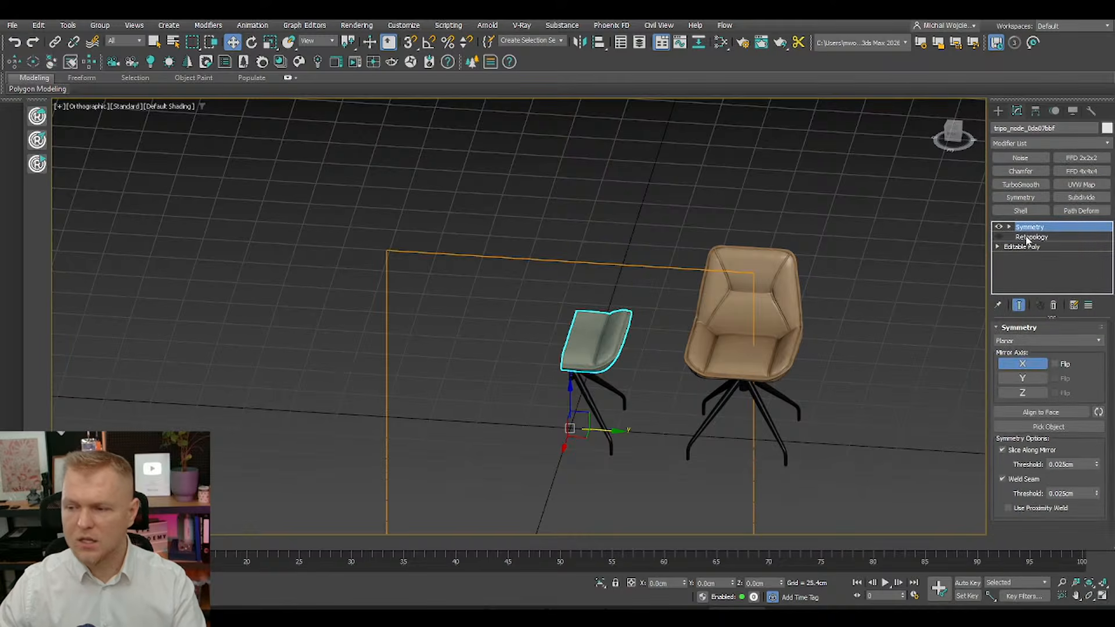
pyautogui.click(1039, 379)
pyautogui.scroll(6, 704, 324)
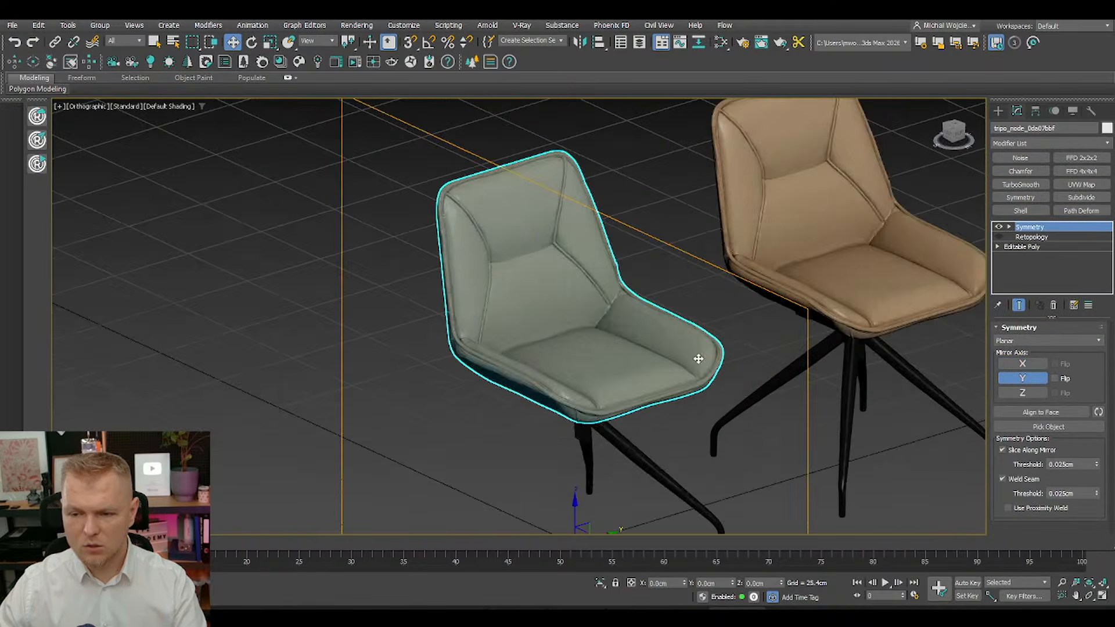
pyautogui.keyDown('alt'); pyautogui.moveTo(589, 336); pyautogui.dragTo(612, 247, button='middle'); pyautogui.keyUp('alt')
pyautogui.moveTo(789, 319); pyautogui.dragTo(607, 335, button='middle')
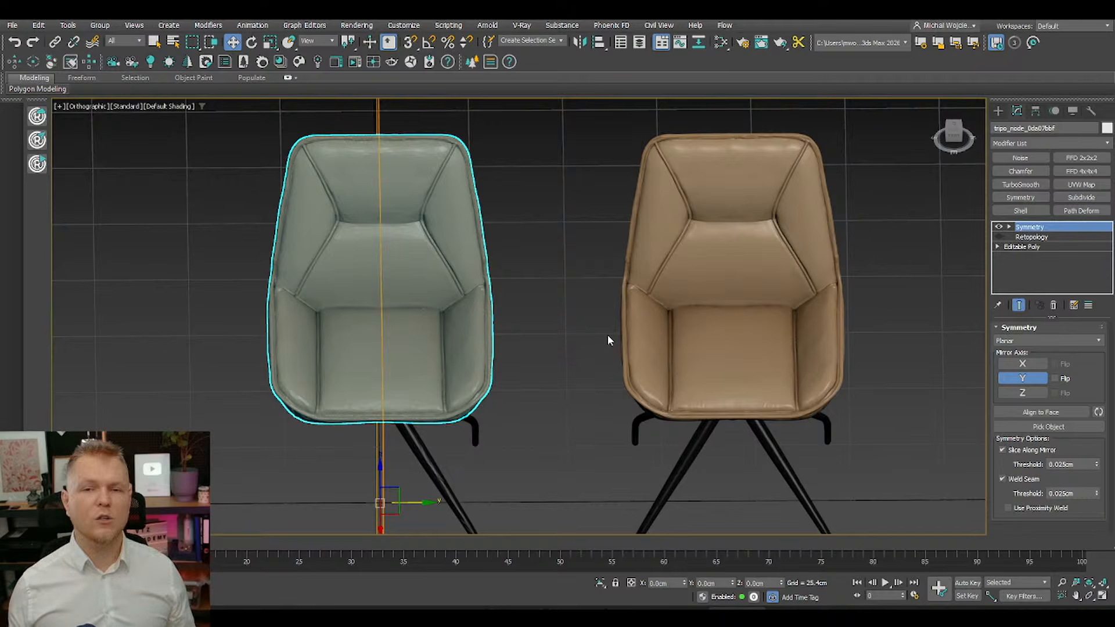
pyautogui.scroll(-4, 604, 337)
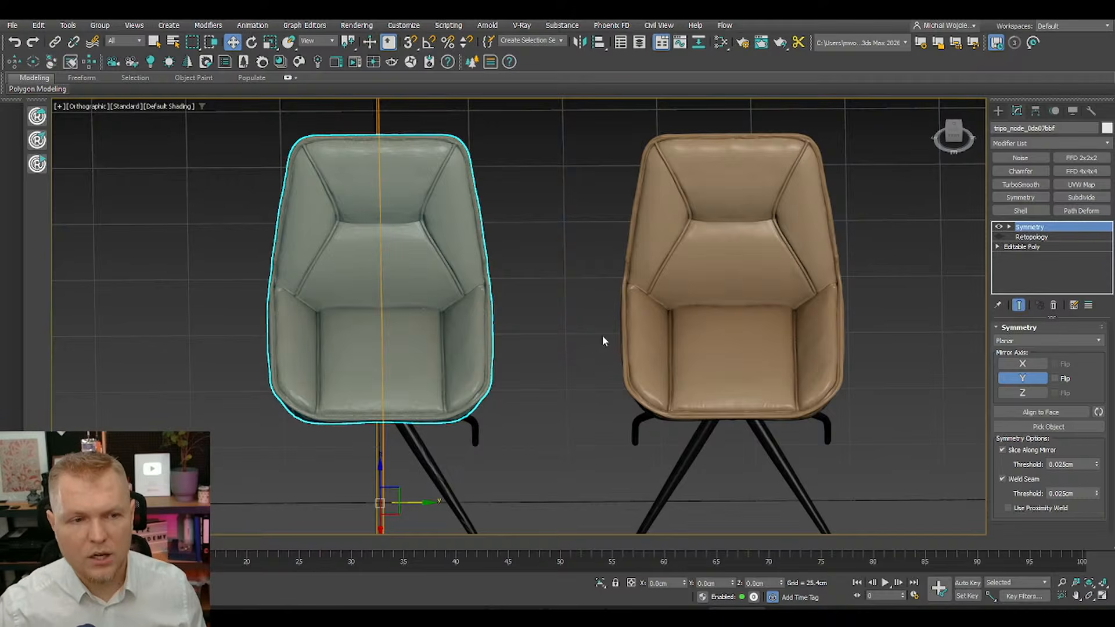
pyautogui.keyDown('alt'); pyautogui.moveTo(480, 257); pyautogui.dragTo(502, 231, button='middle'); pyautogui.keyUp('alt')
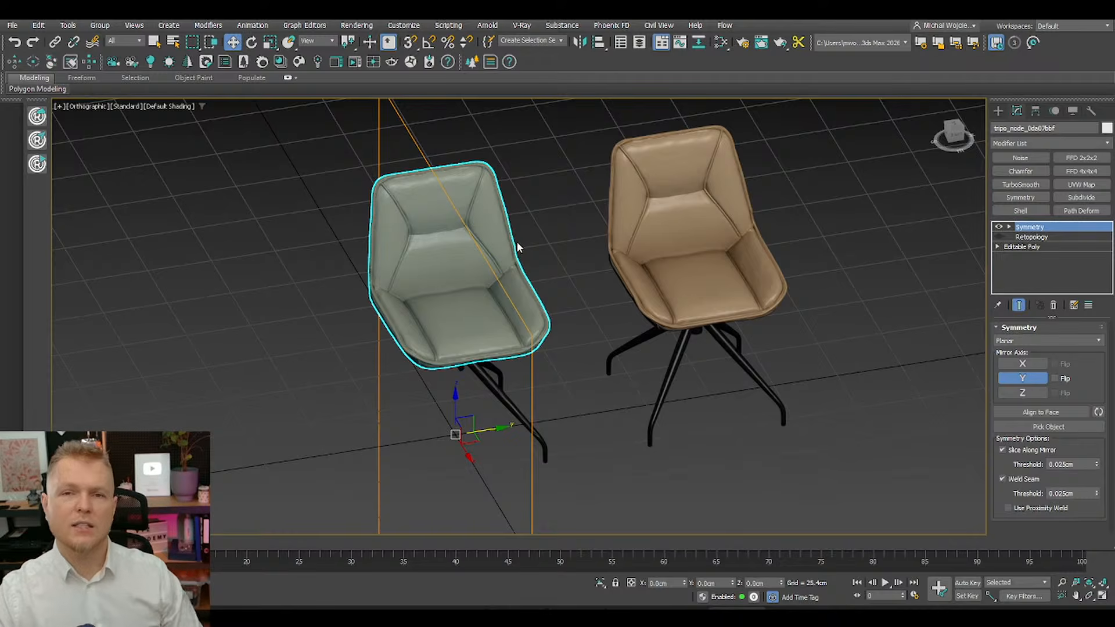
pyautogui.click(594, 297)
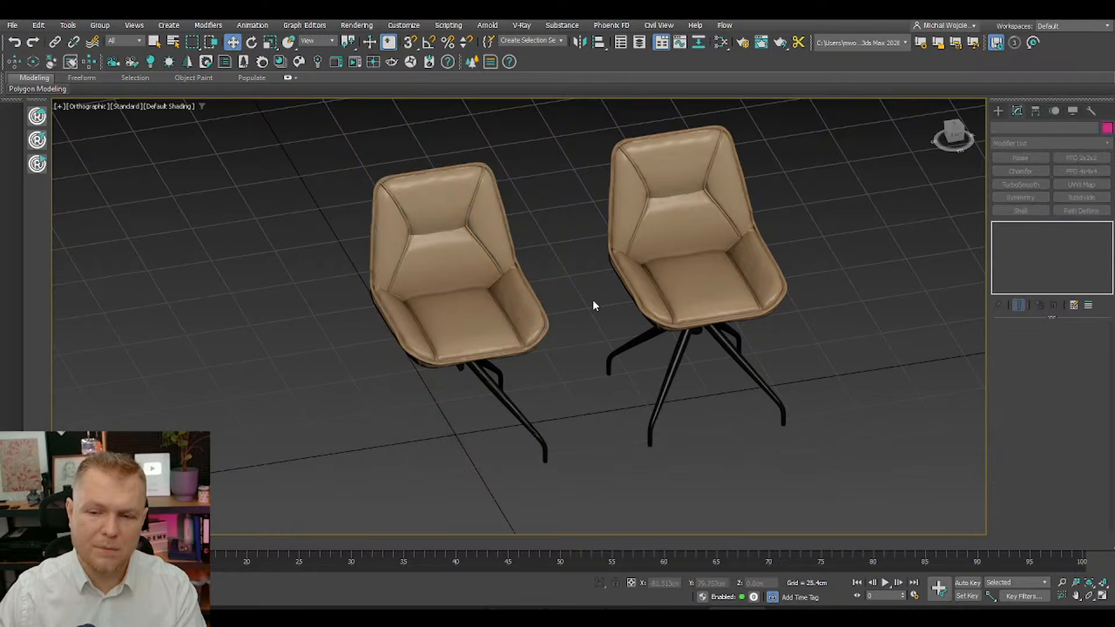
pyautogui.keyDown('alt'); pyautogui.moveTo(590, 298); pyautogui.dragTo(480, 318, button='middle'); pyautogui.keyUp('alt')
# Step: Select the mirrored seat, show its mesh edges, and add a Smooth modifier on top of Symmetry
pyautogui.click(456, 291)
pyautogui.click(458, 288)
pyautogui.press('F3')
pyautogui.scroll(3, 524, 236)
pyautogui.press('F4')
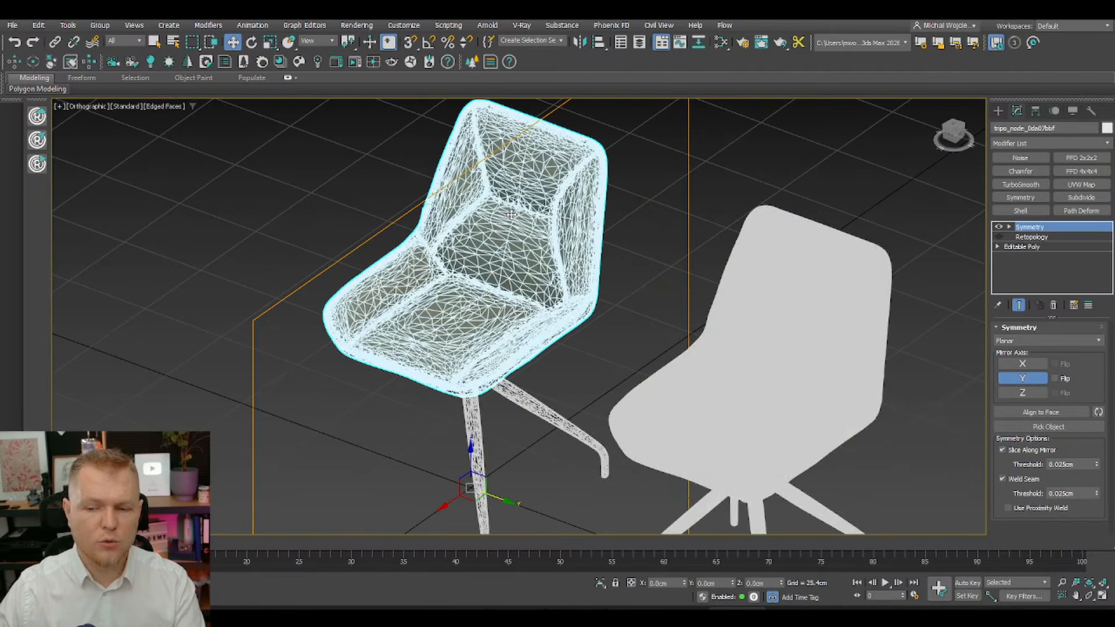
pyautogui.click(1031, 143)
pyautogui.write('smooth')
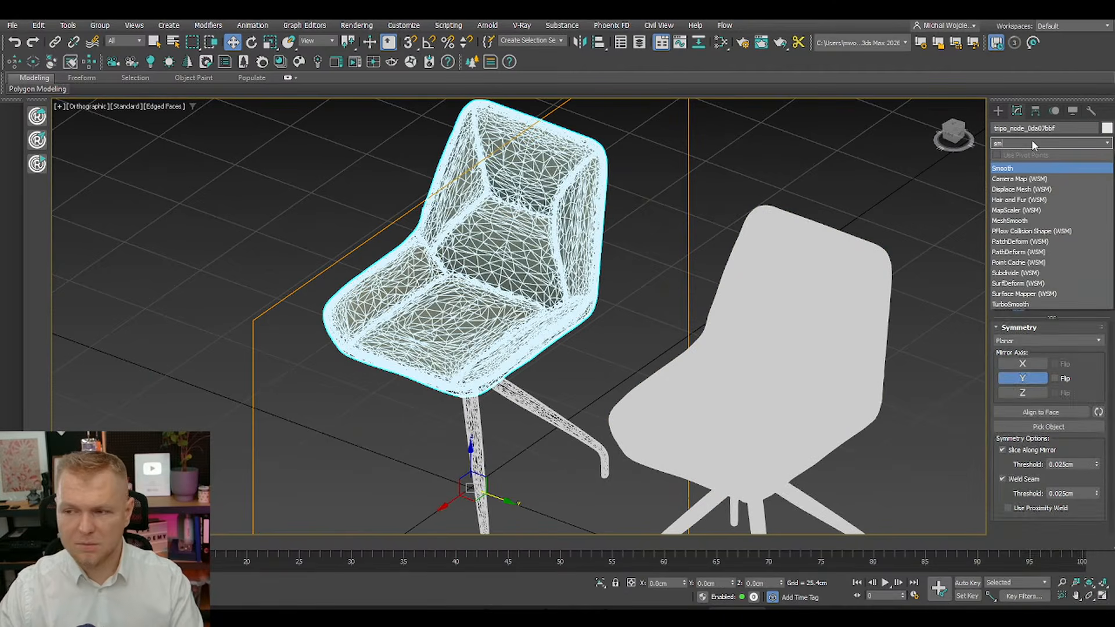
pyautogui.press('Return')
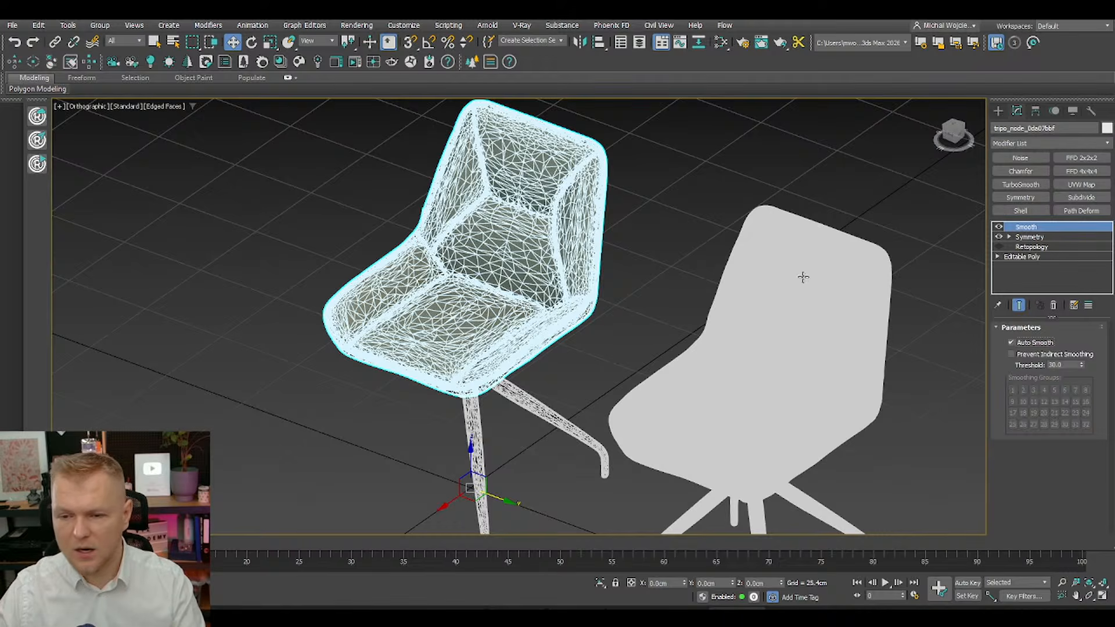
# Step: Return to shaded display and delete the mirrored seat with its separated base, keeping only the complete chair
pyautogui.click(685, 219)
pyautogui.press('F4')
pyautogui.moveTo(624, 241)
pyautogui.keyDown('alt'); pyautogui.mouseDown(button='middle')
pyautogui.moveTo(774, 237)
pyautogui.moveTo(877, 215)
pyautogui.moveTo(755, 290)
pyautogui.moveTo(568, 373)
pyautogui.mouseUp(button='middle'); pyautogui.keyUp('alt')
pyautogui.moveTo(567, 373); pyautogui.dragTo(655, 169)
pyautogui.press('Delete')
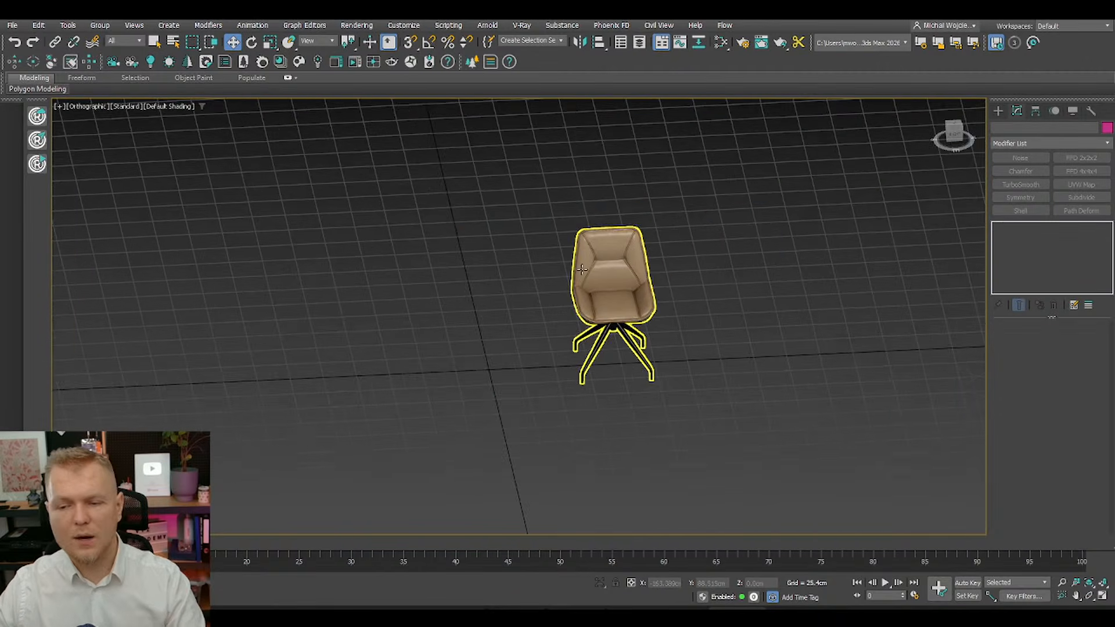
pyautogui.keyDown('alt'); pyautogui.moveTo(720, 262); pyautogui.dragTo(602, 312, button='middle'); pyautogui.keyUp('alt')
pyautogui.press('z')
# Step: Select the remaining chair, place it at the world origin with Y set to 0 cm, and frame it
pyautogui.click(534, 280)
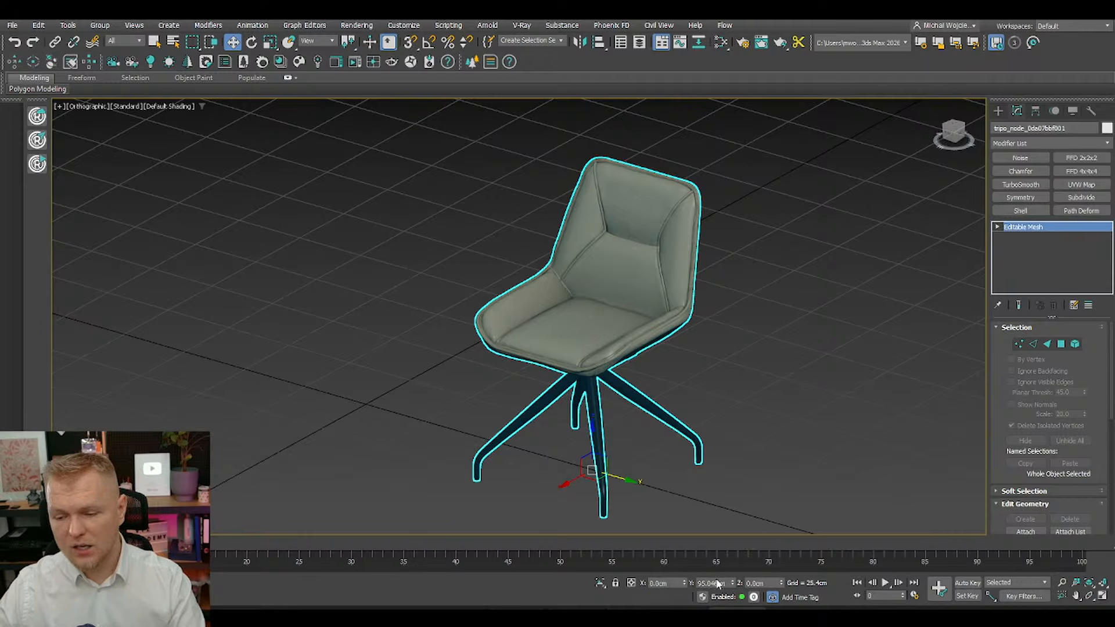
pyautogui.hotkey('shift', 'z')
pyautogui.moveTo(381, 316); pyautogui.dragTo(578, 403, button='middle')
pyautogui.scroll(-4, 578, 402)
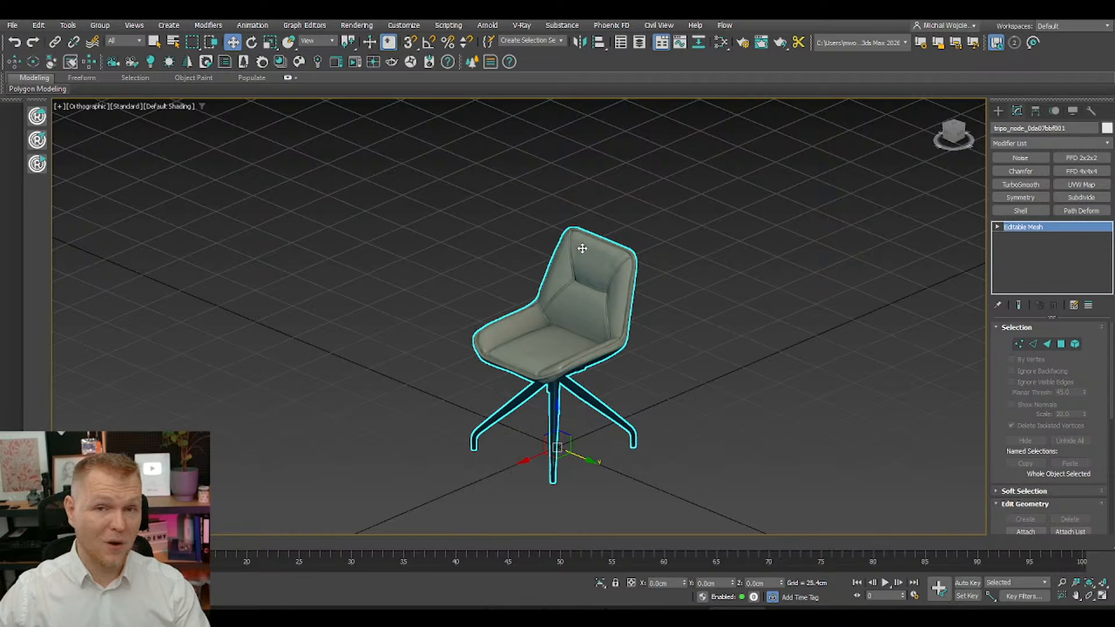
pyautogui.keyDown('alt'); pyautogui.moveTo(579, 294); pyautogui.dragTo(592, 298, button='middle'); pyautogui.keyUp('alt')
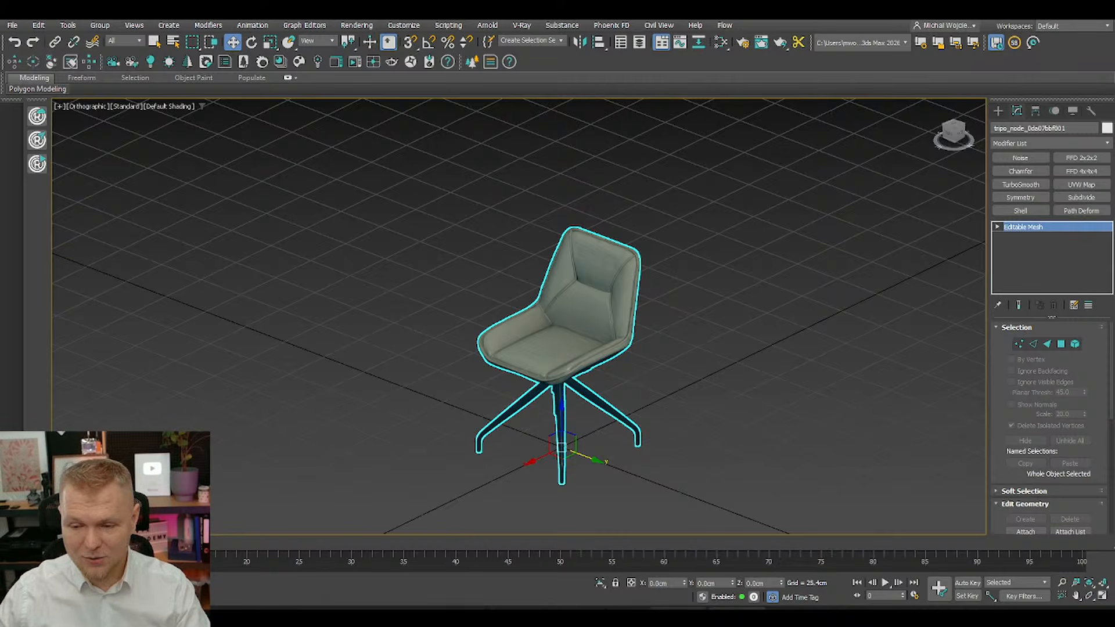
# Step: Switch to the browser and compare the Hitem3D and Meshy versions of the generated stool from different angles
pyautogui.moveTo(678, 608)
pyautogui.moveTo(587, 610)
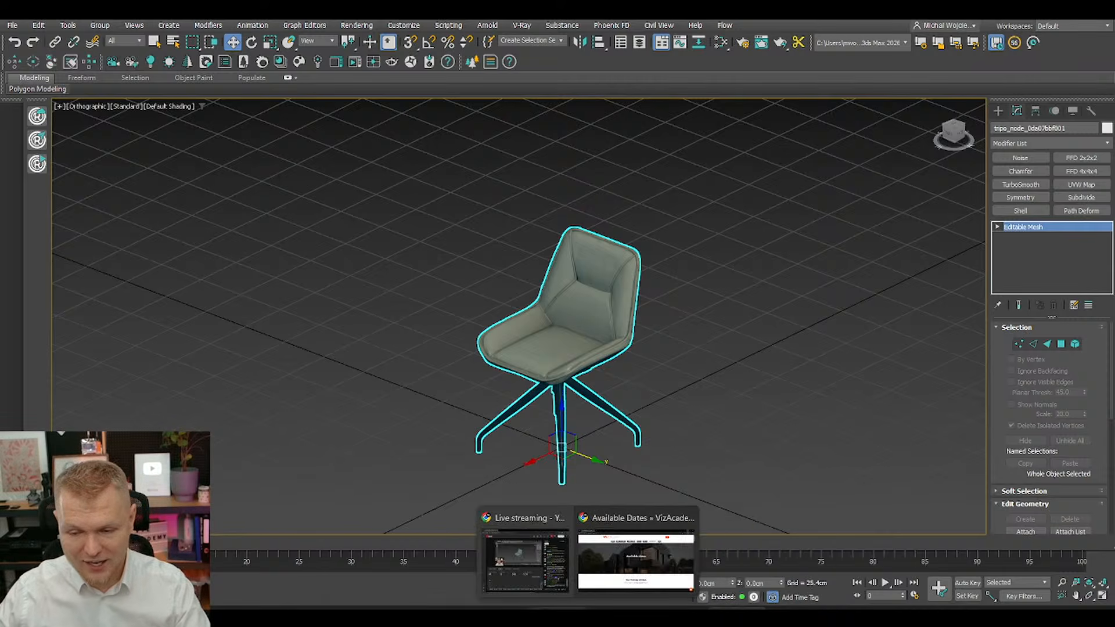
pyautogui.moveTo(511, 610)
pyautogui.click(511, 558)
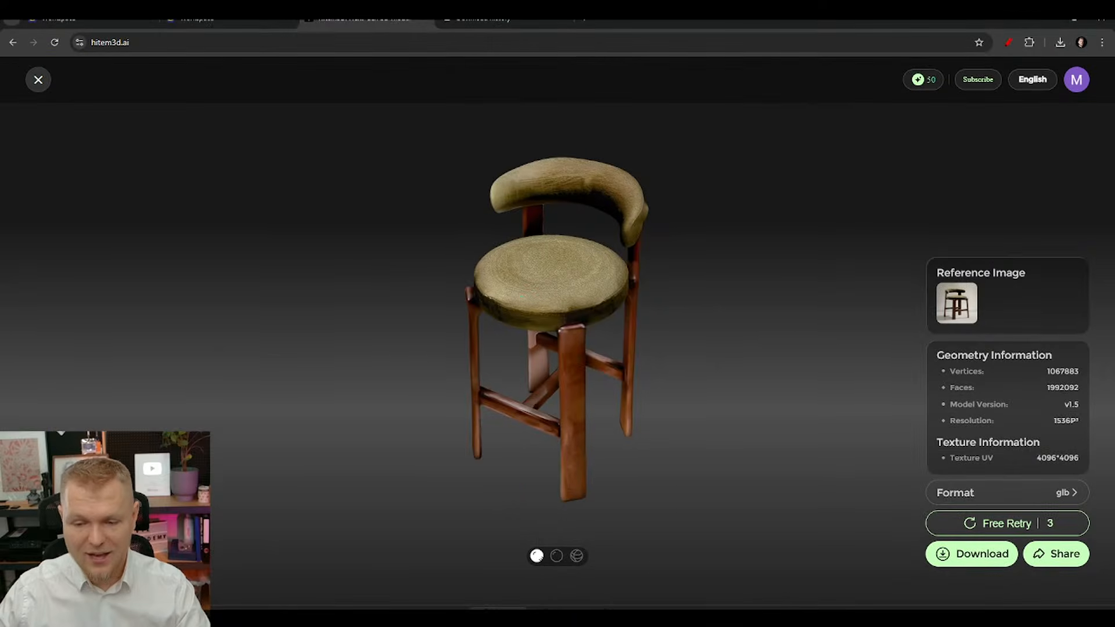
pyautogui.moveTo(397, 285); pyautogui.dragTo(506, 269)
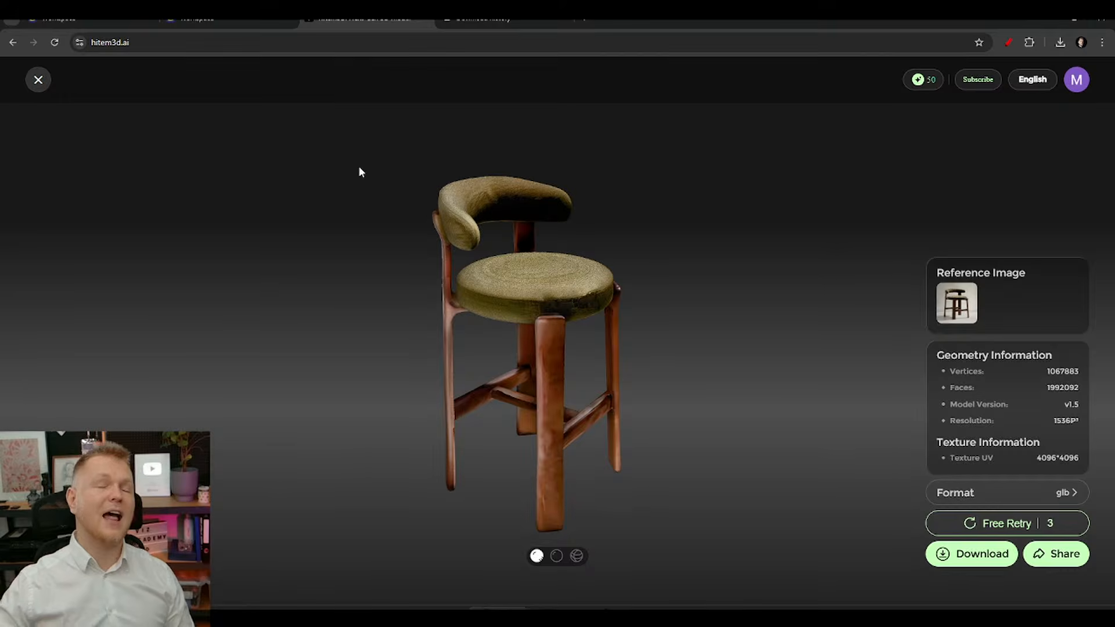
pyautogui.click(227, 19)
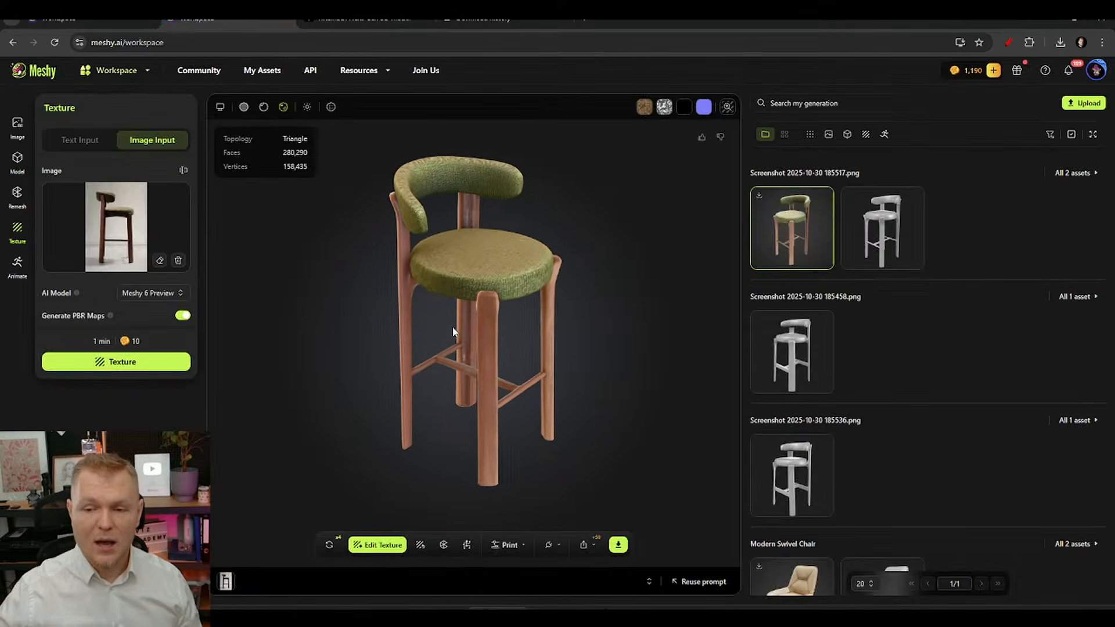
pyautogui.click(360, 19)
pyautogui.click(227, 19)
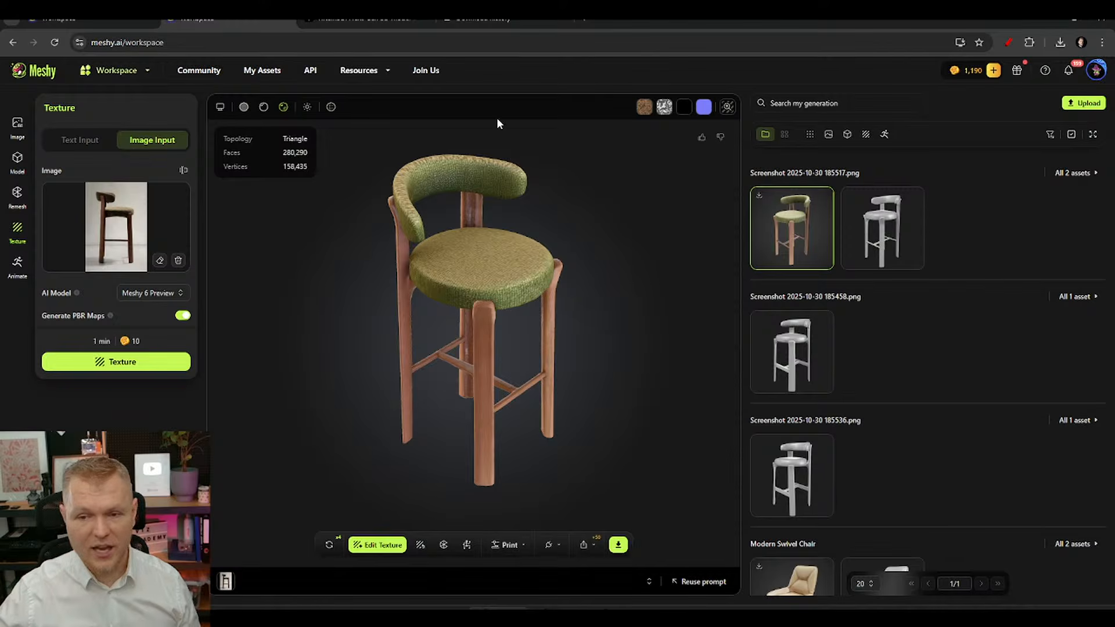
pyautogui.moveTo(501, 278); pyautogui.dragTo(480, 316)
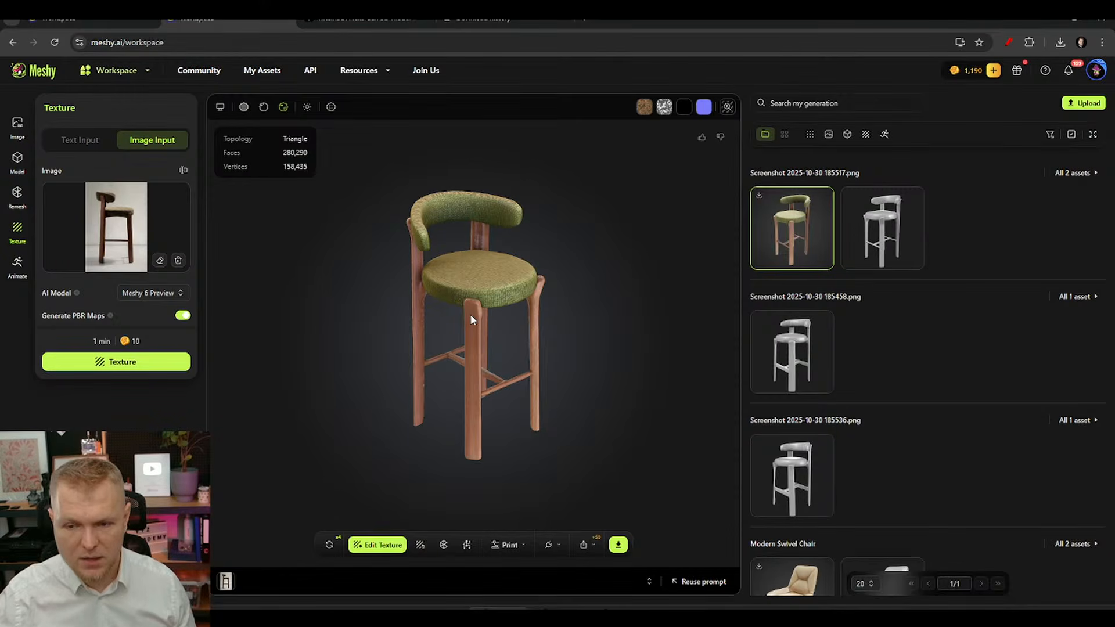
pyautogui.hotkey('ctrl', 'Tab')
pyautogui.moveTo(467, 285)
pyautogui.mouseDown()
pyautogui.moveTo(415, 288)
pyautogui.moveTo(479, 277)
pyautogui.mouseUp()
# Step: Switch to File Explorer and open the Resources folder inside Stream 102 - Ai Testing
pyautogui.hotkey('alt', 'Tab')
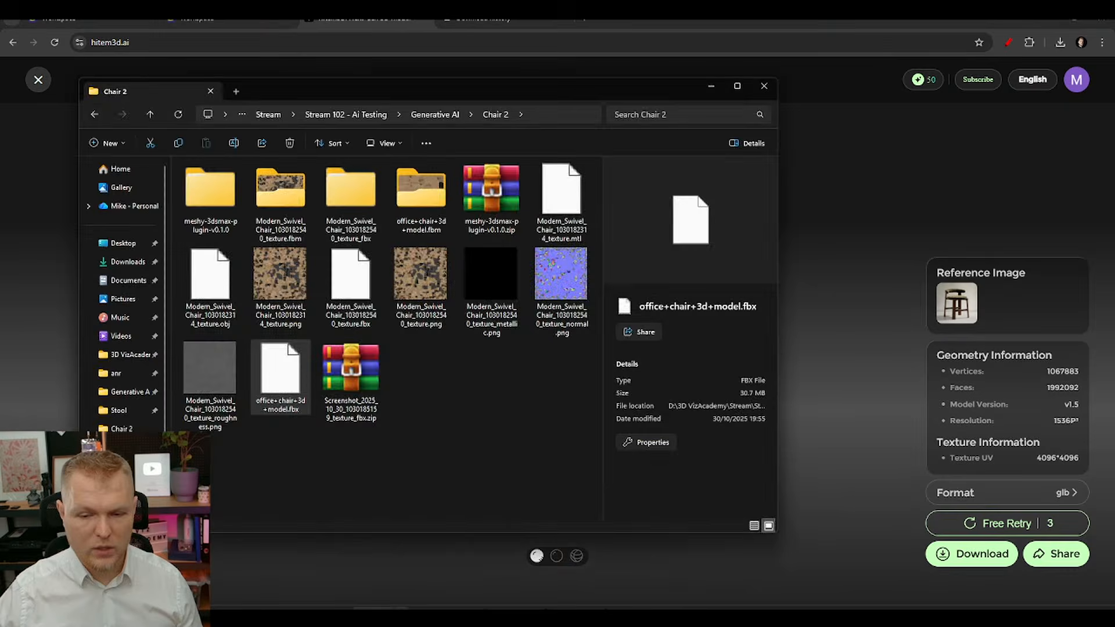
pyautogui.click(431, 115)
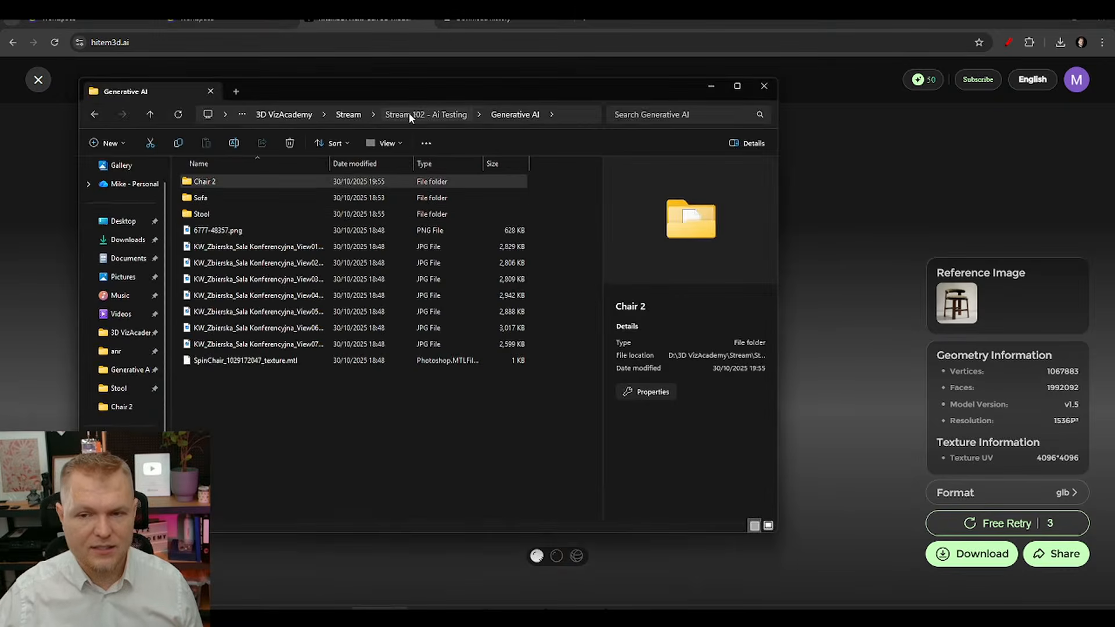
pyautogui.click(409, 114)
pyautogui.doubleClick(291, 200)
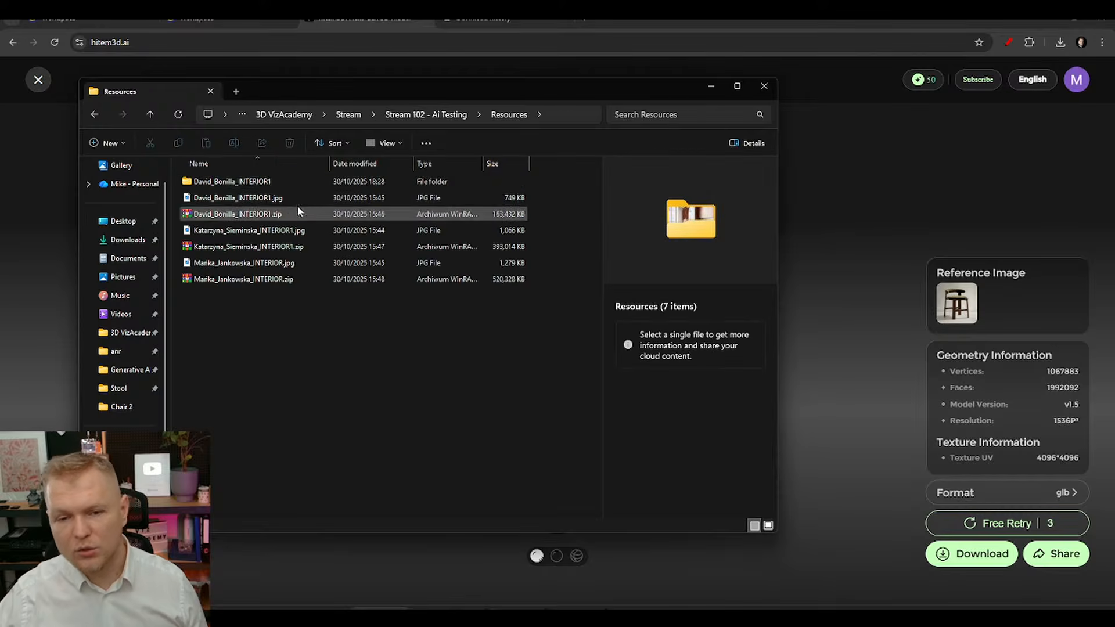
# Step: Open the Stool folder inside Generative AI, view its three reference photos, and compare them with the Hitem3D stool model
pyautogui.hotkey('alt', 'Up')
pyautogui.doubleClick(233, 182)
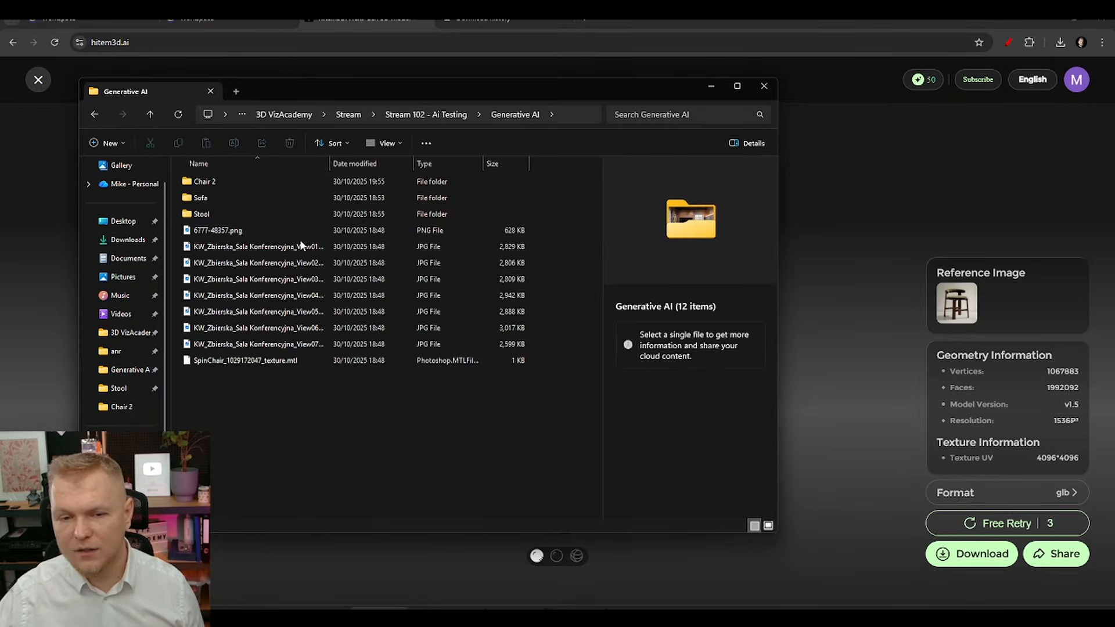
pyautogui.doubleClick(287, 214)
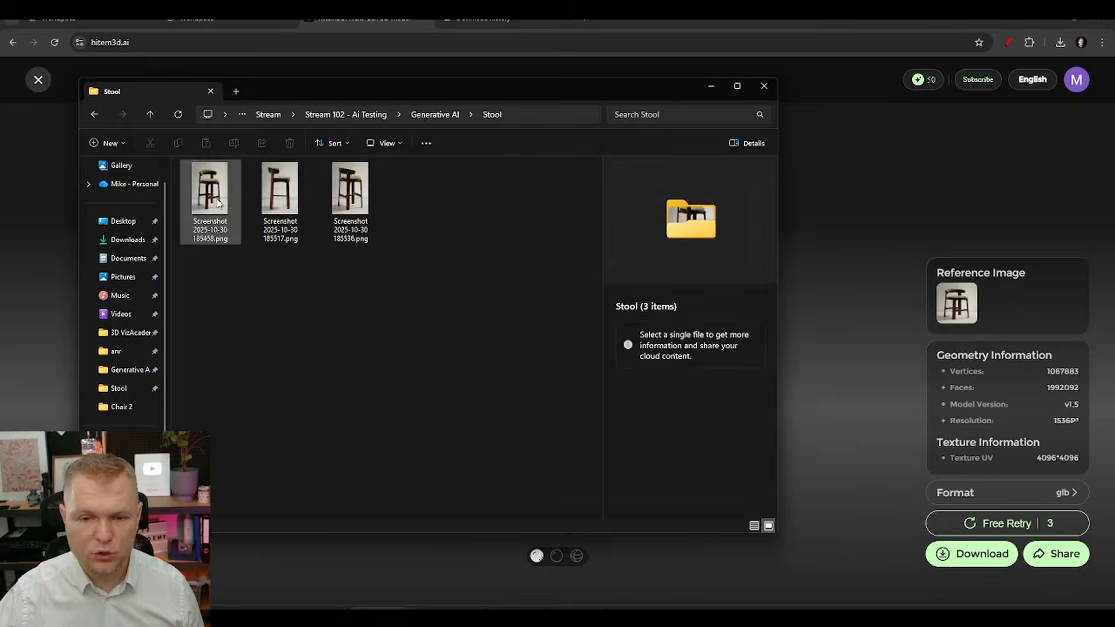
pyautogui.doubleClick(217, 198)
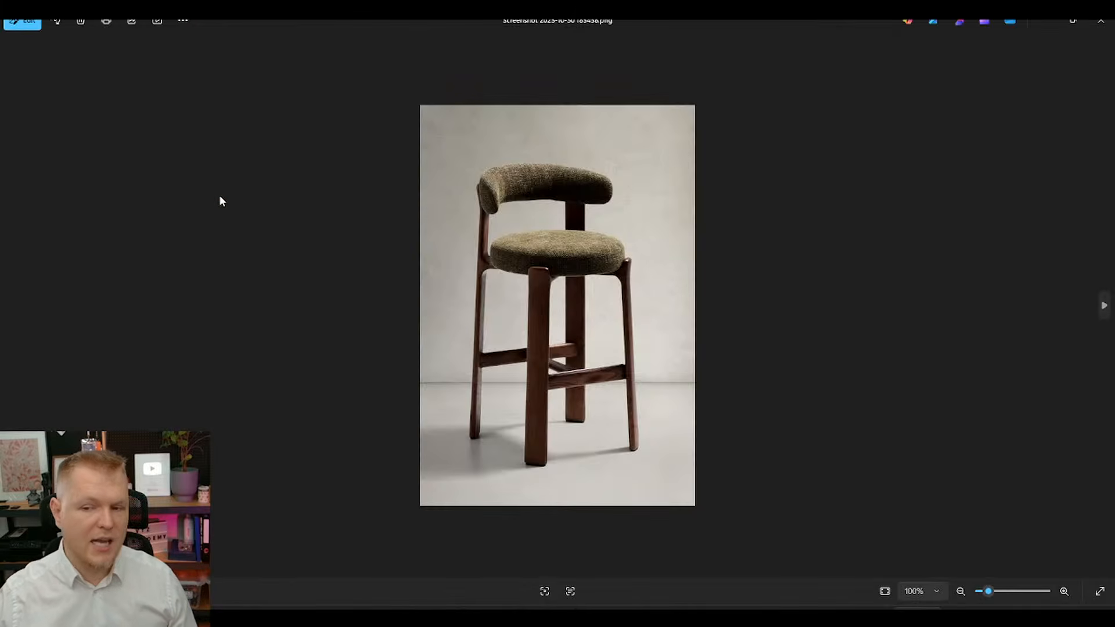
pyautogui.press('Right')
pyautogui.press('Right')
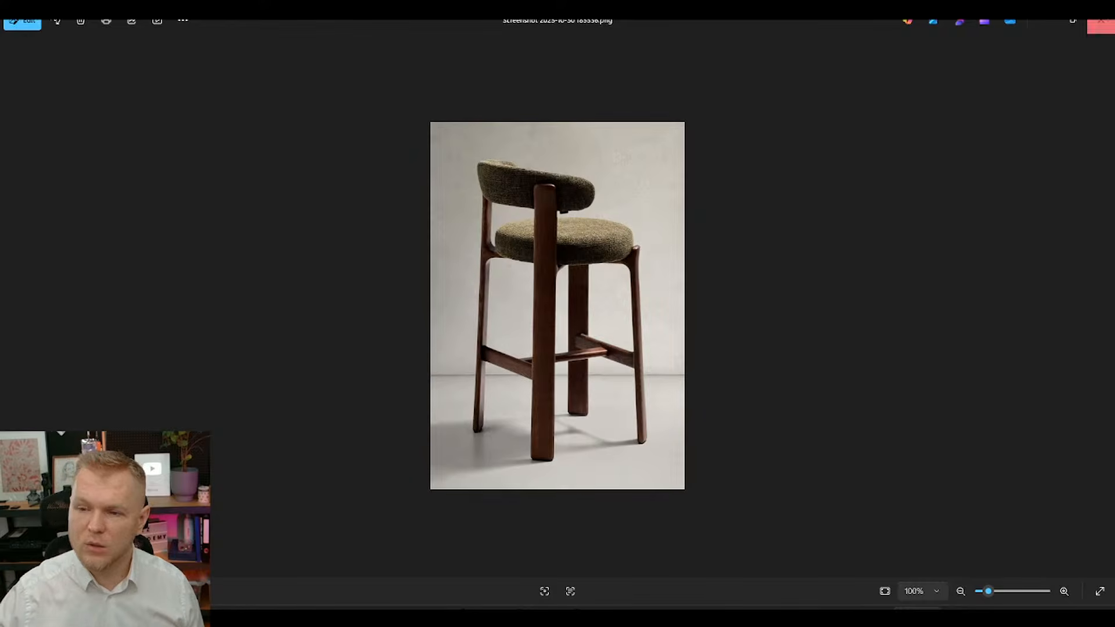
pyautogui.click(1101, 20)
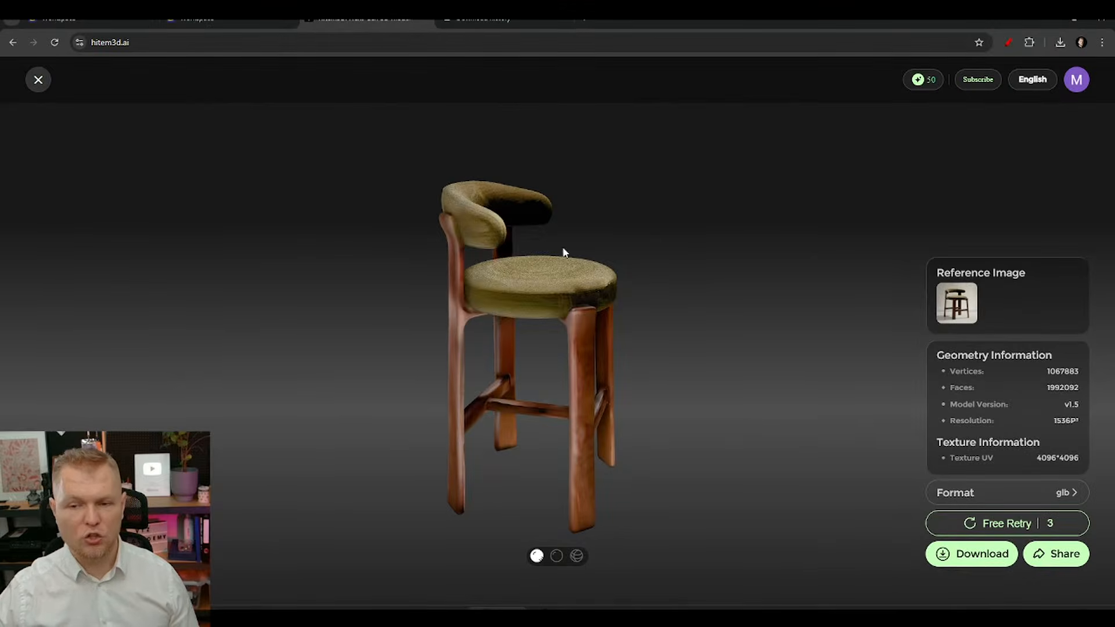
pyautogui.moveTo(563, 252); pyautogui.dragTo(528, 268)
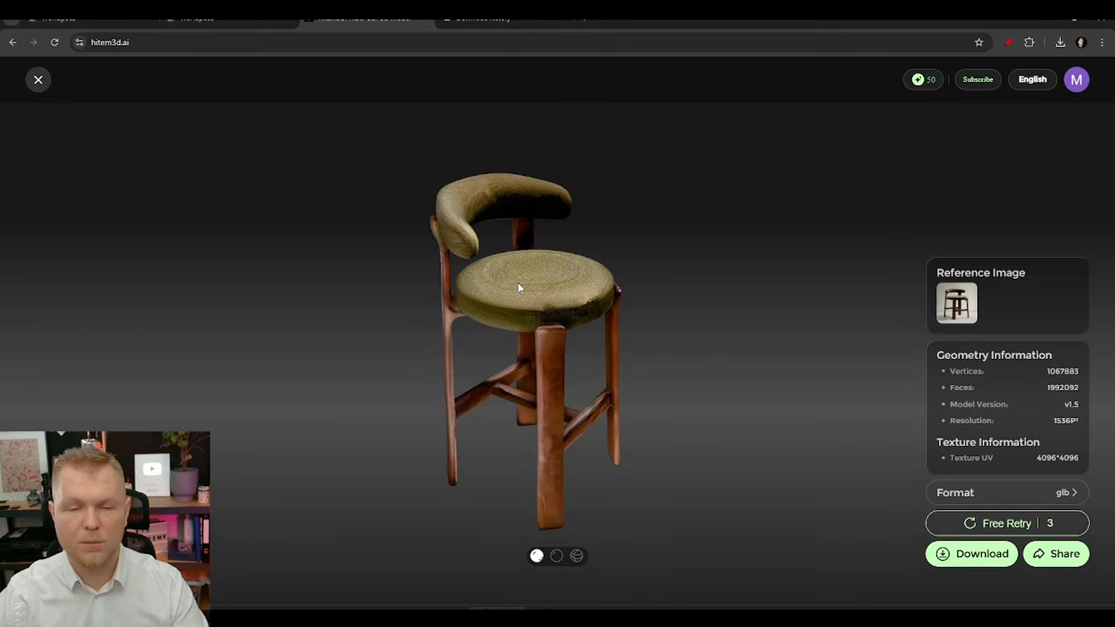
# Step: Search Google for "tripo 3D ai", open the Tripo 3D site, and enter its 3D model generation workspace
pyautogui.click(560, 19)
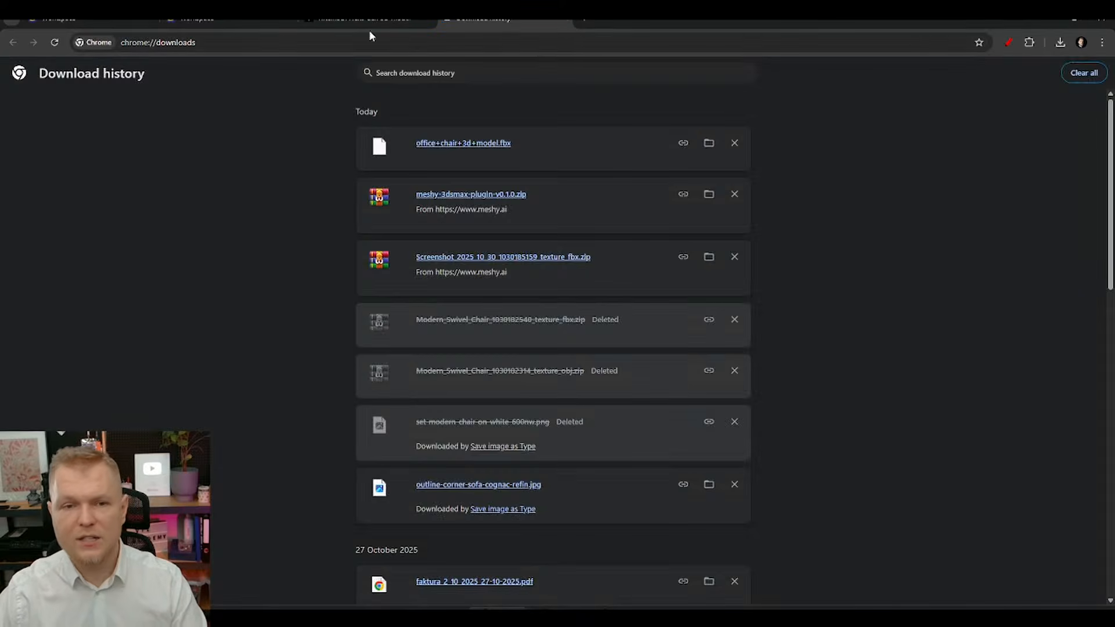
pyautogui.click(465, 44)
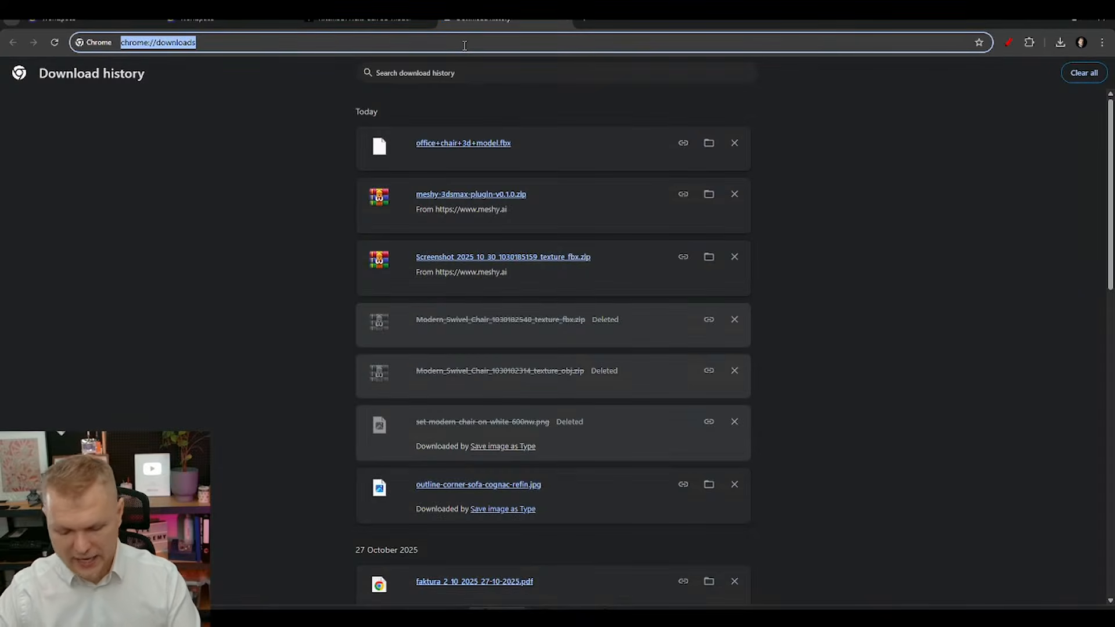
pyautogui.write('tri')
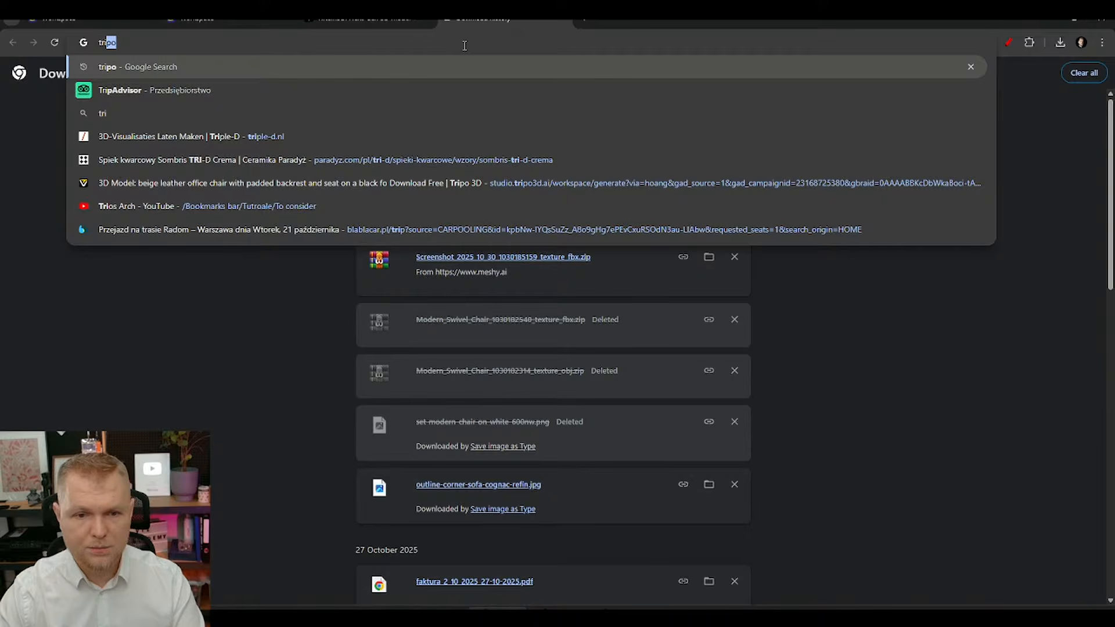
pyautogui.write('po 3D ai')
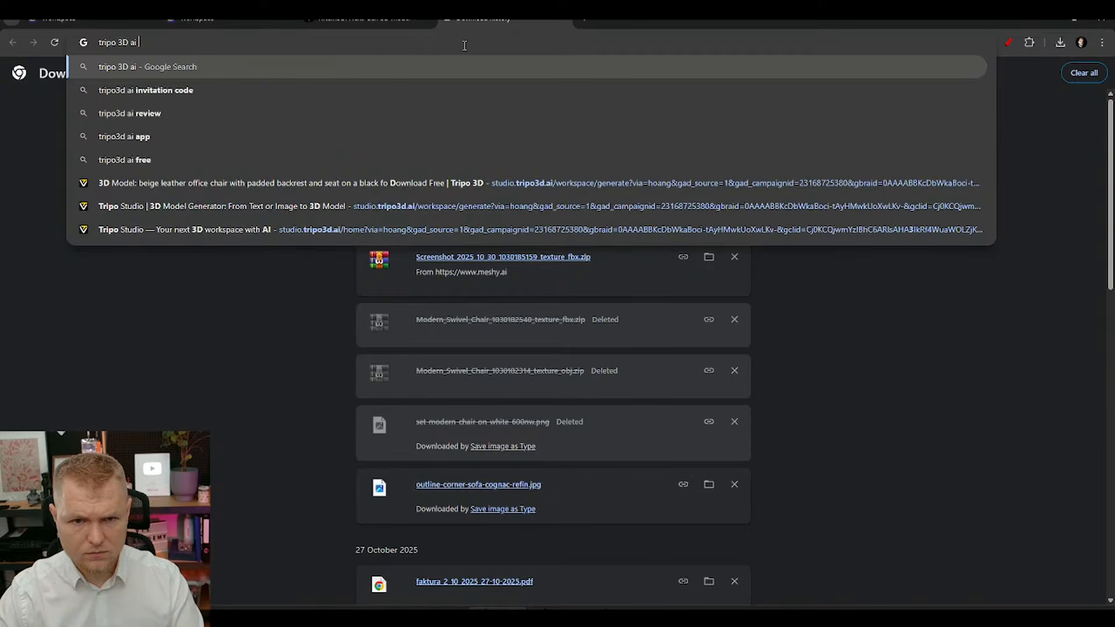
pyautogui.press('Return')
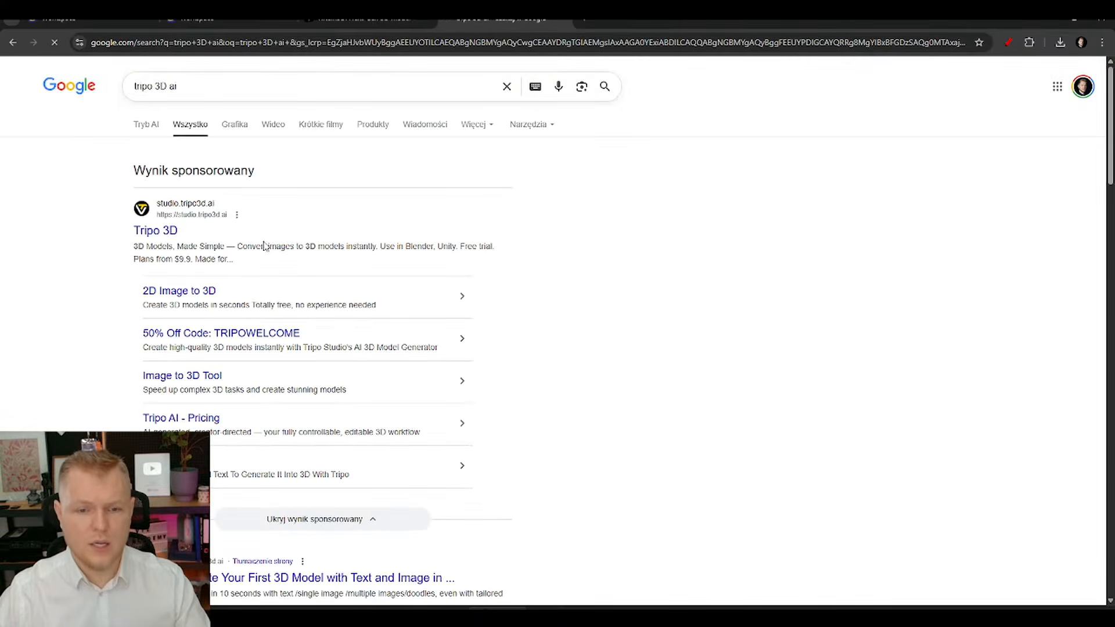
pyautogui.click(151, 228)
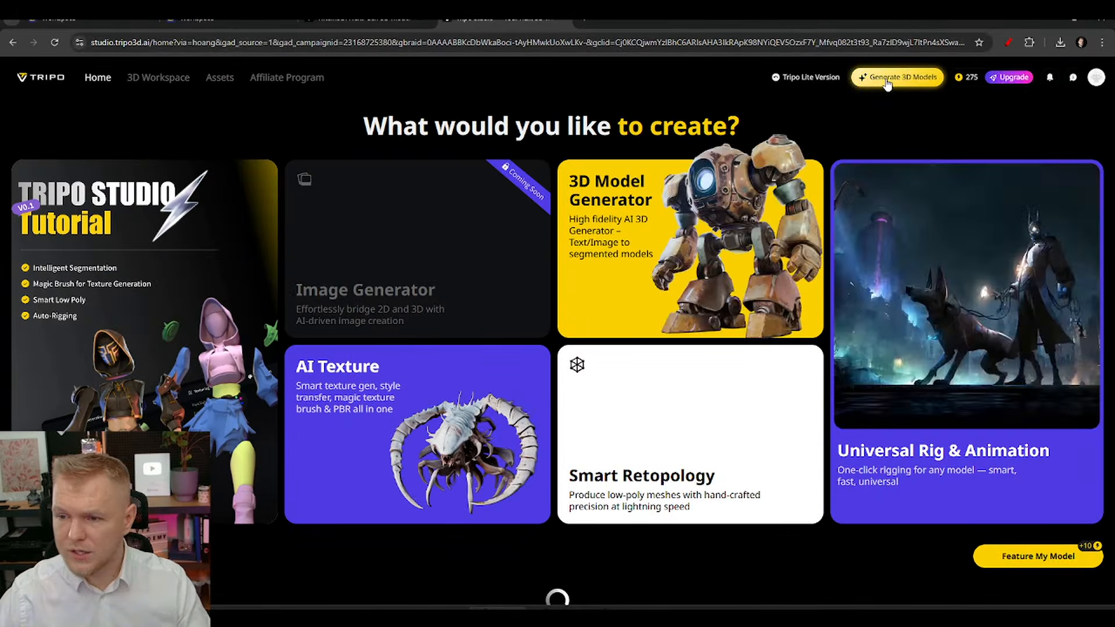
pyautogui.click(862, 76)
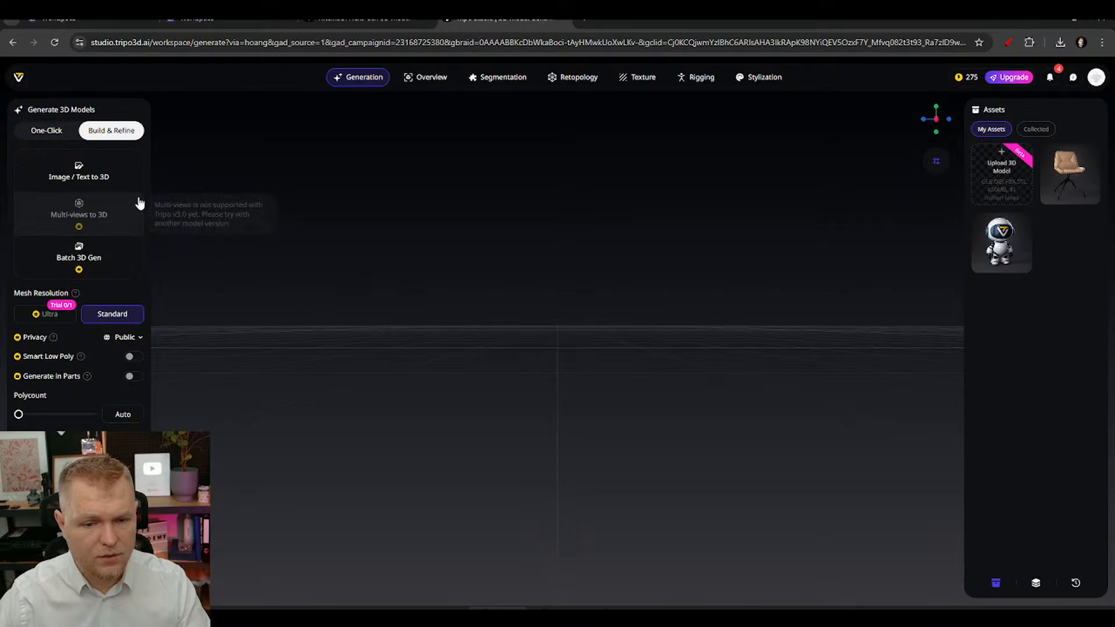
# Step: Generate a 3D model from the stool photo at Standard mesh resolution and inspect the mesh from several angles
pyautogui.click(81, 170)
pyautogui.click(369, 165)
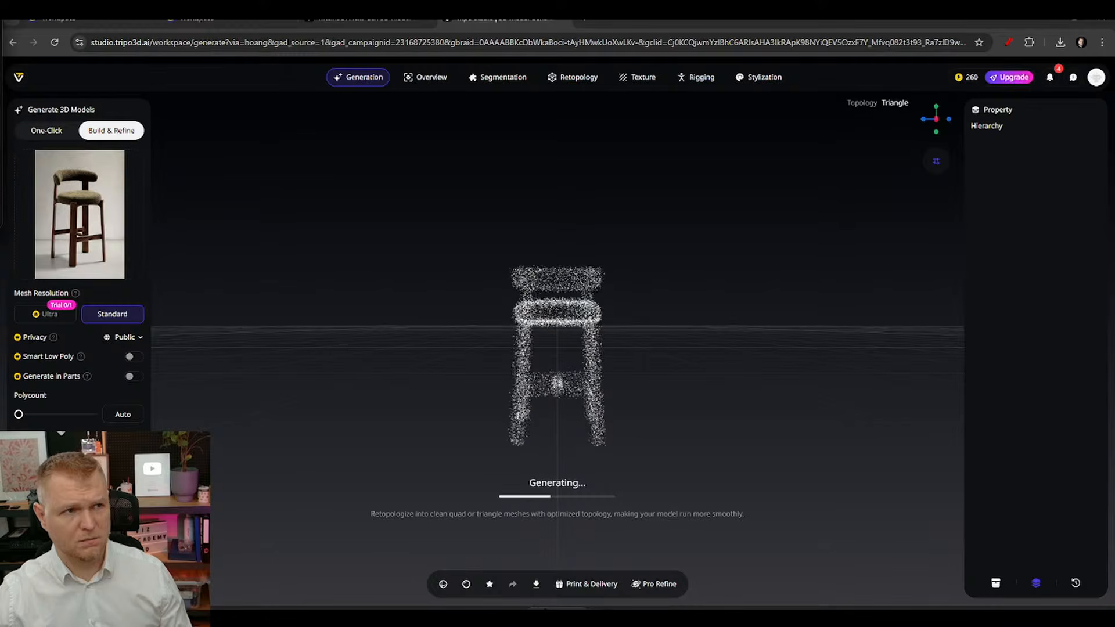
pyautogui.moveTo(512, 304); pyautogui.dragTo(630, 364)
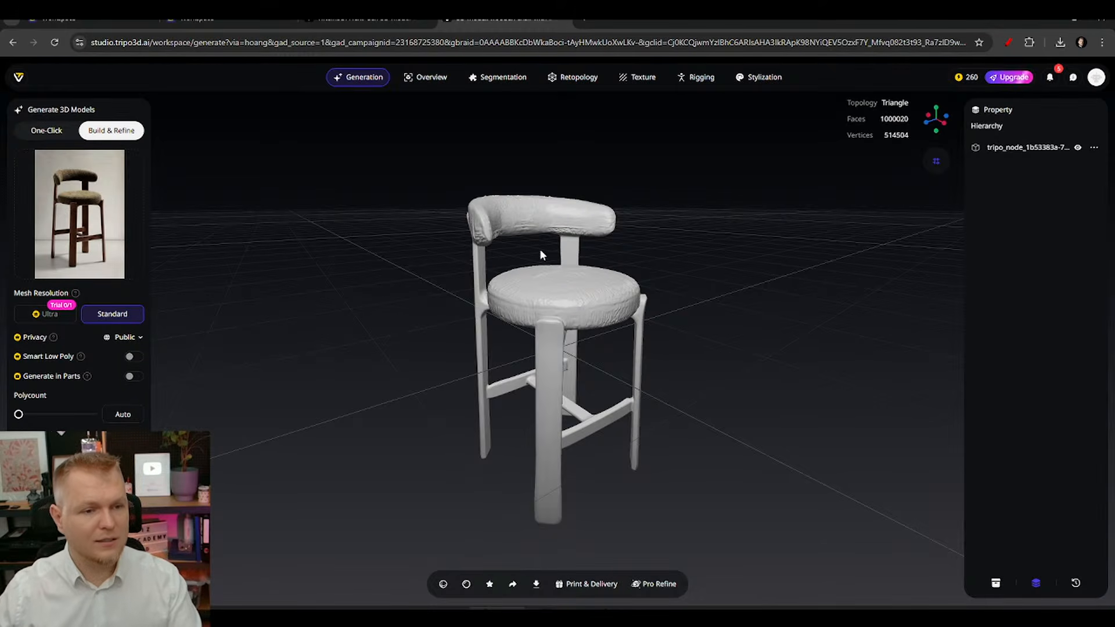
pyautogui.moveTo(539, 250); pyautogui.dragTo(521, 239)
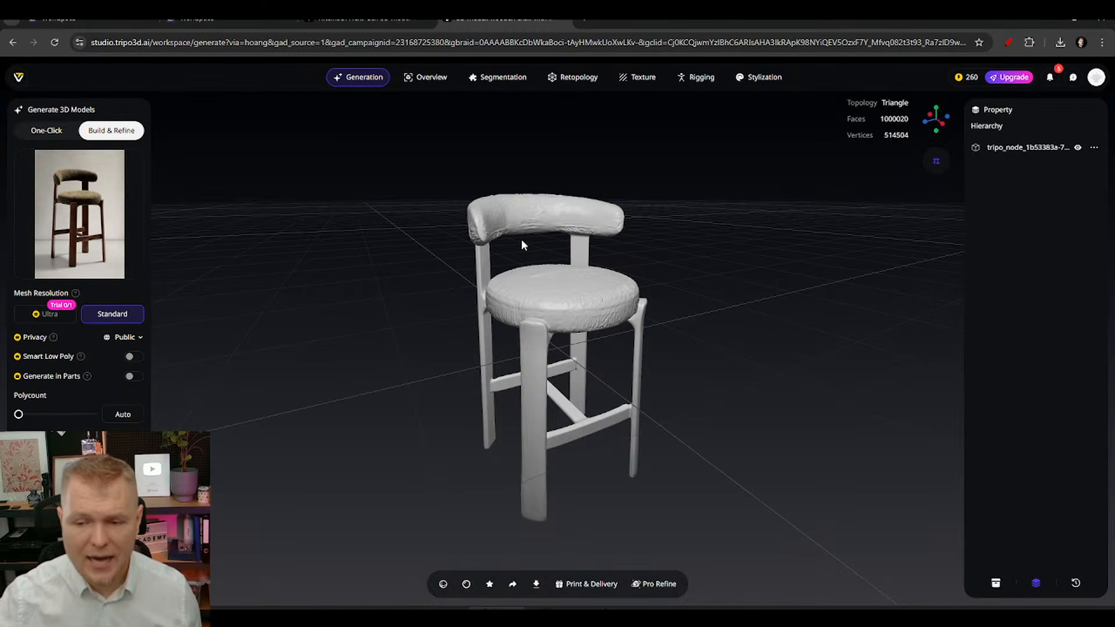
pyautogui.moveTo(521, 244); pyautogui.dragTo(549, 269)
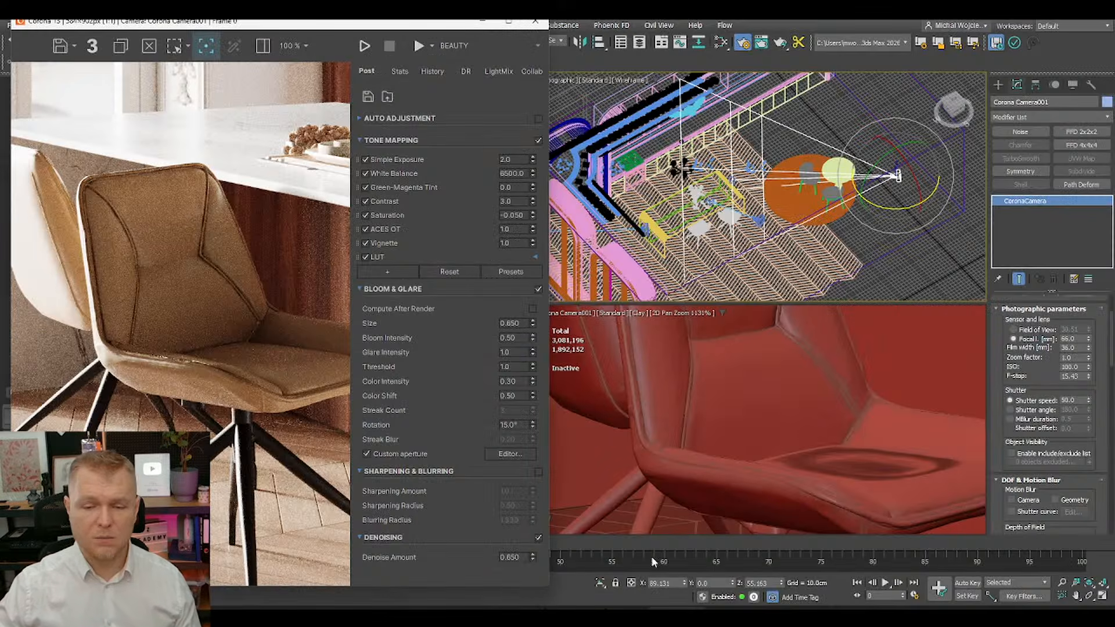
pyautogui.click(515, 338)
pyautogui.press('Return')
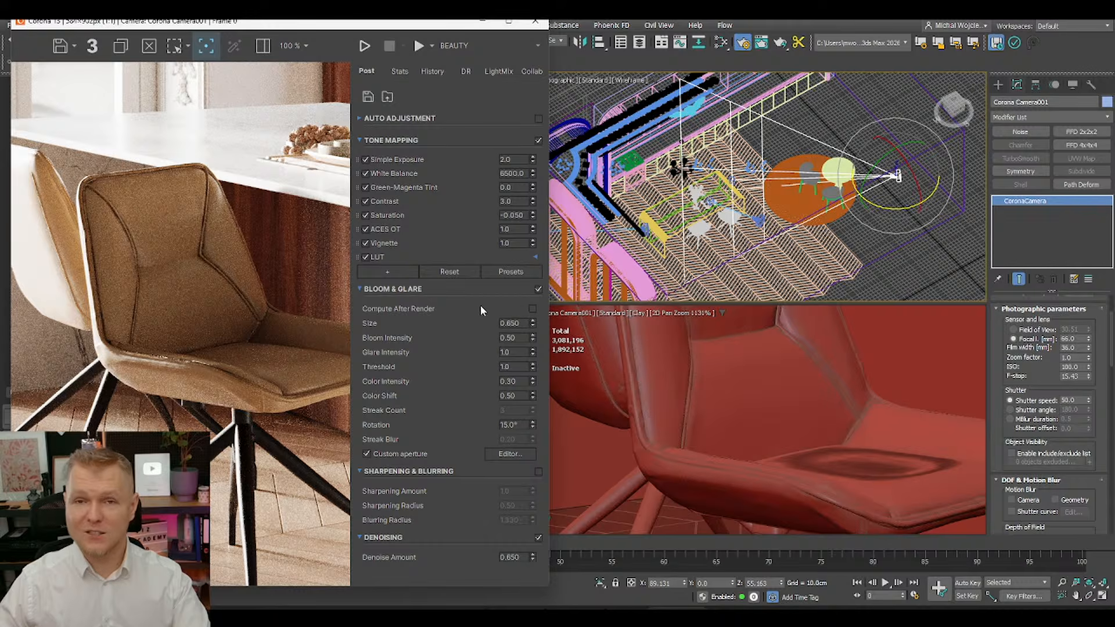
# Step: Switch to the browser window showing the VizAcademy Available Dates page
pyautogui.moveTo(587, 608)
pyautogui.click(637, 557)
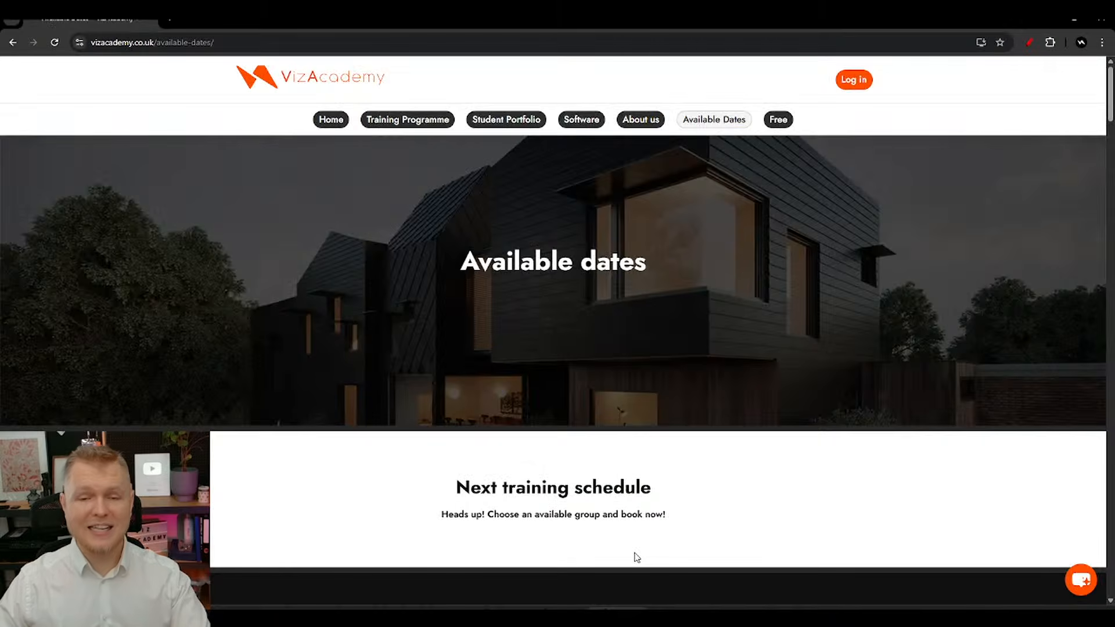